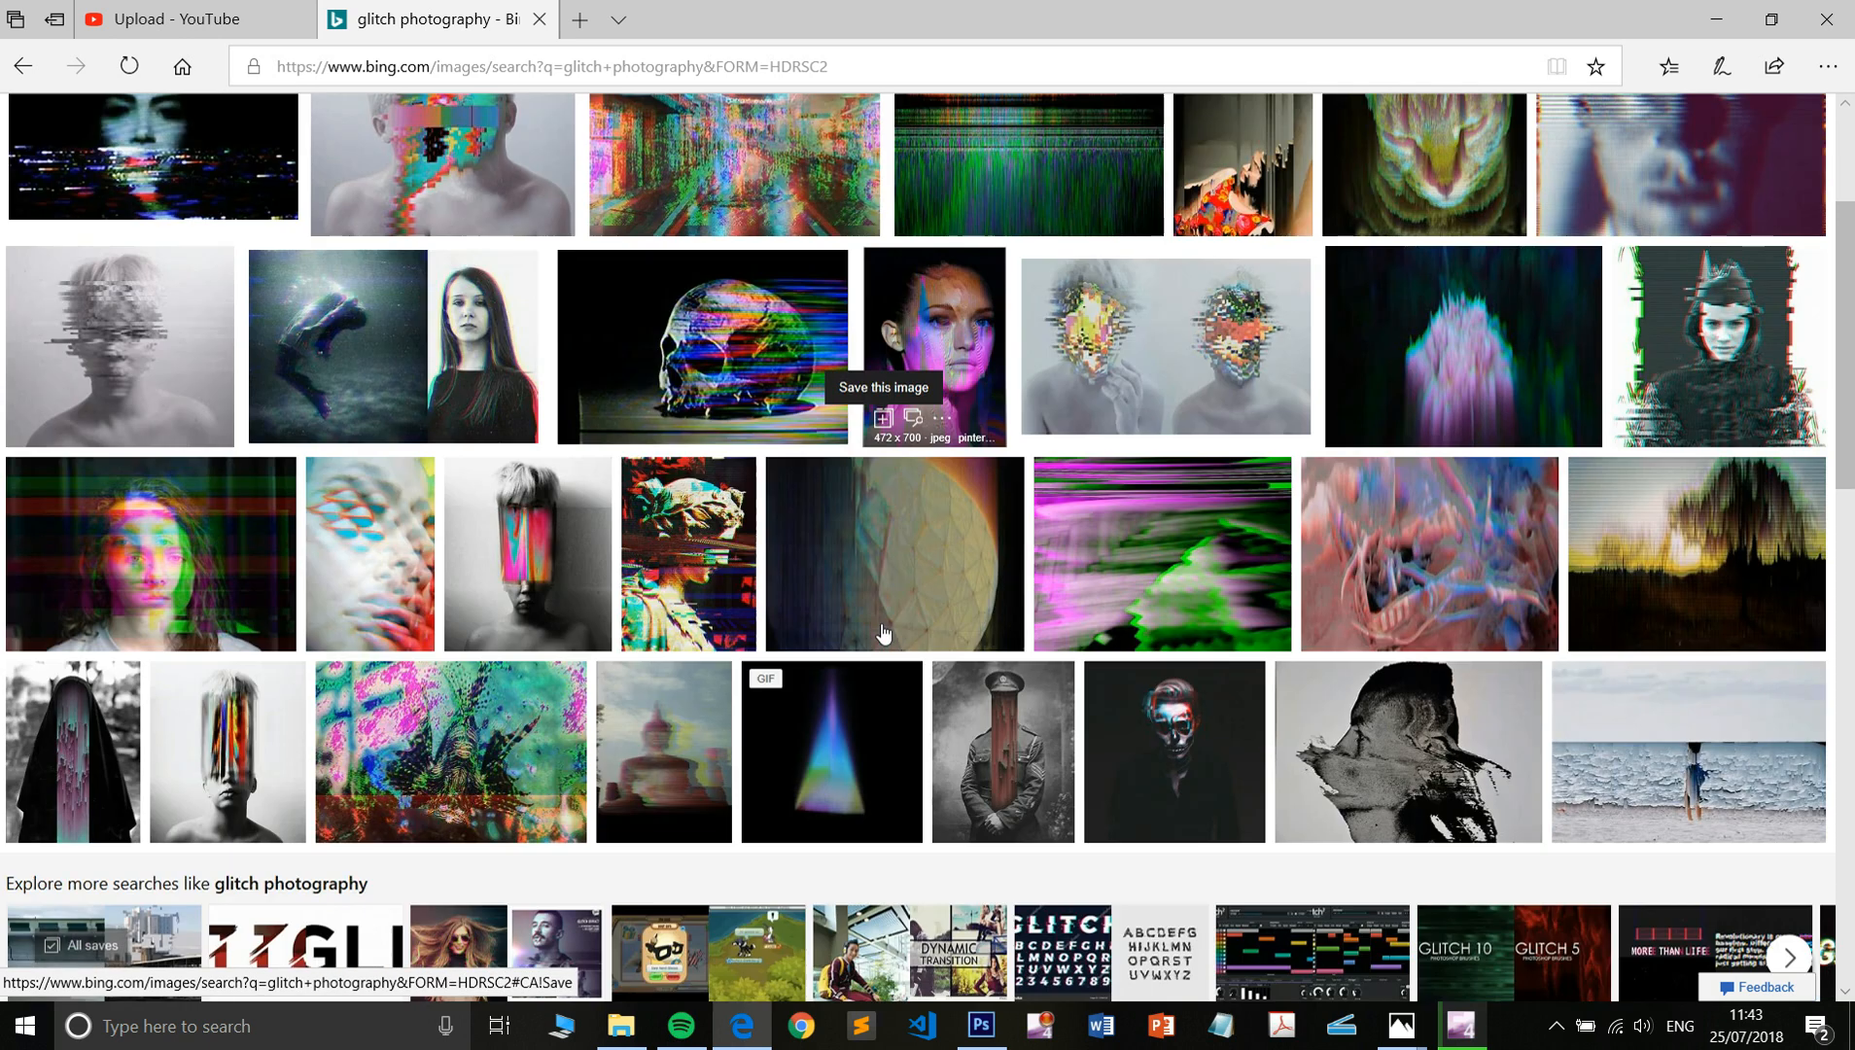
- Look through the glitch photography image results for examples of the style
{"action": "scroll", "coordinate": [883, 634], "scroll_direction": "down", "scroll_amount": 5}
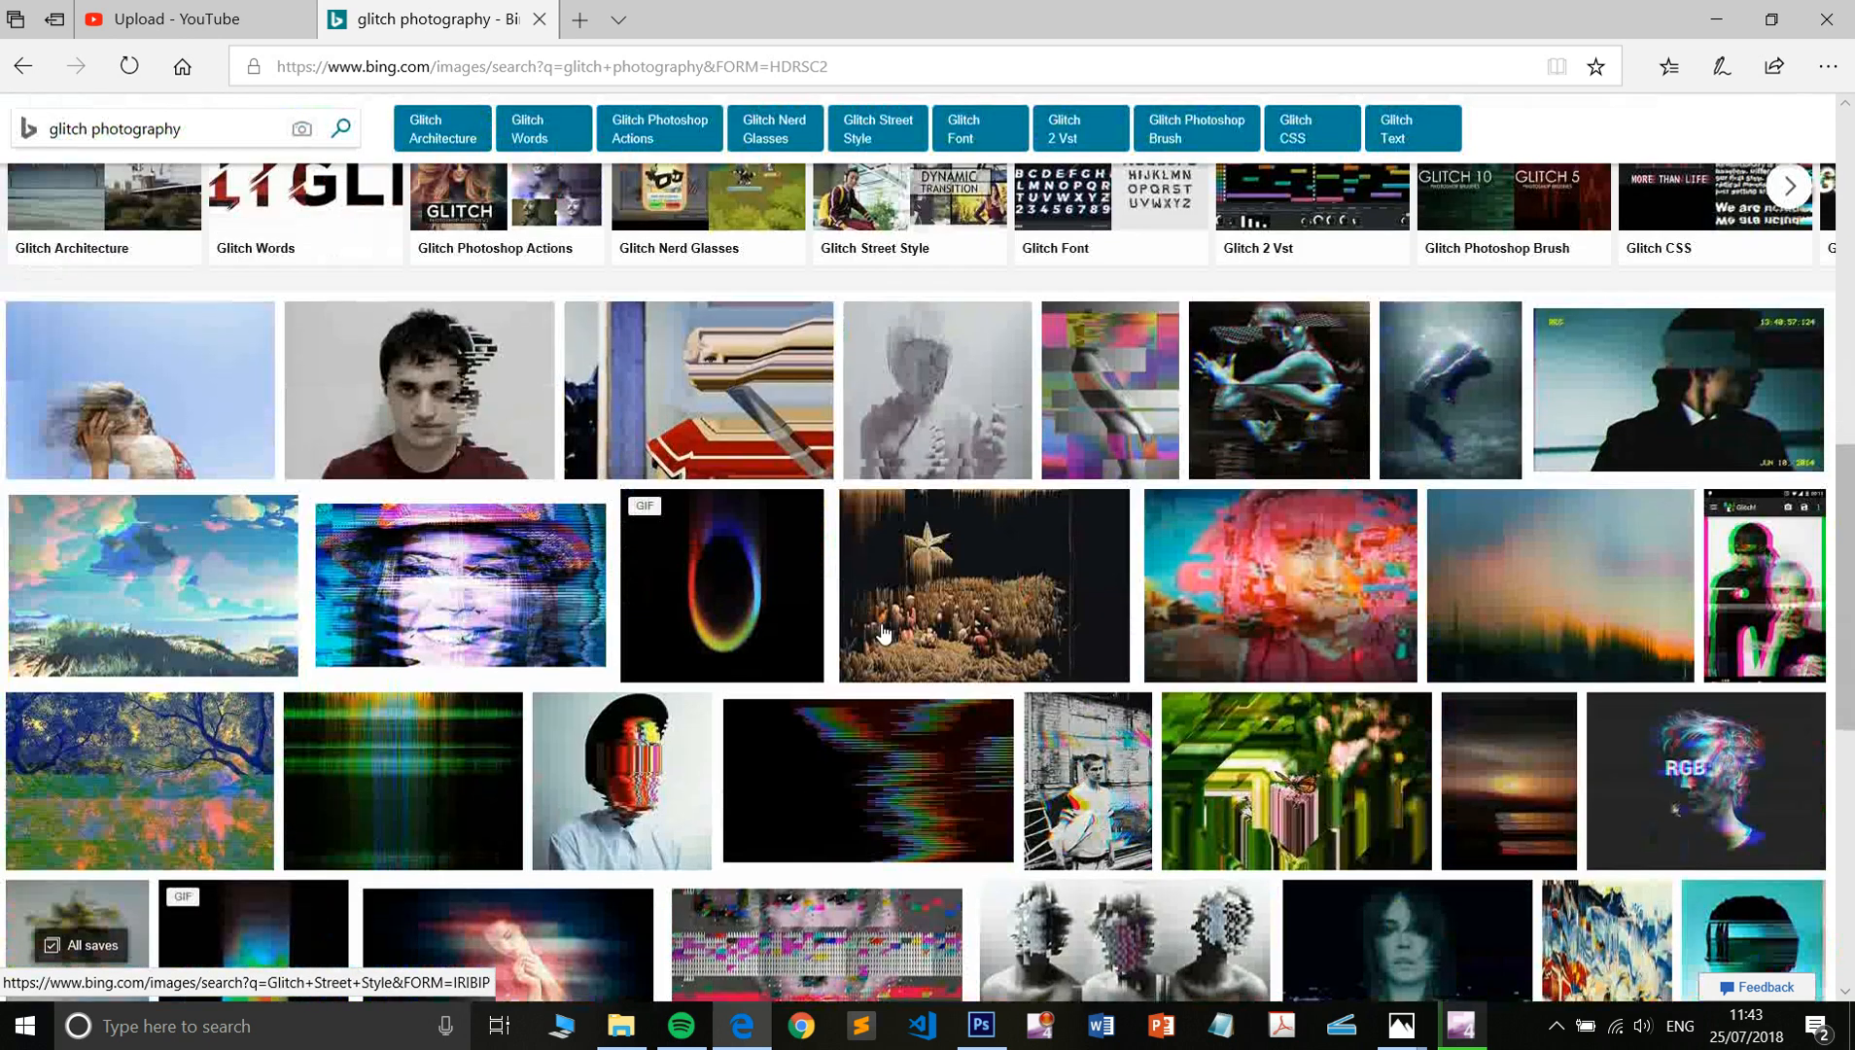
{"action": "scroll", "coordinate": [883, 634], "scroll_direction": "down", "scroll_amount": 6}
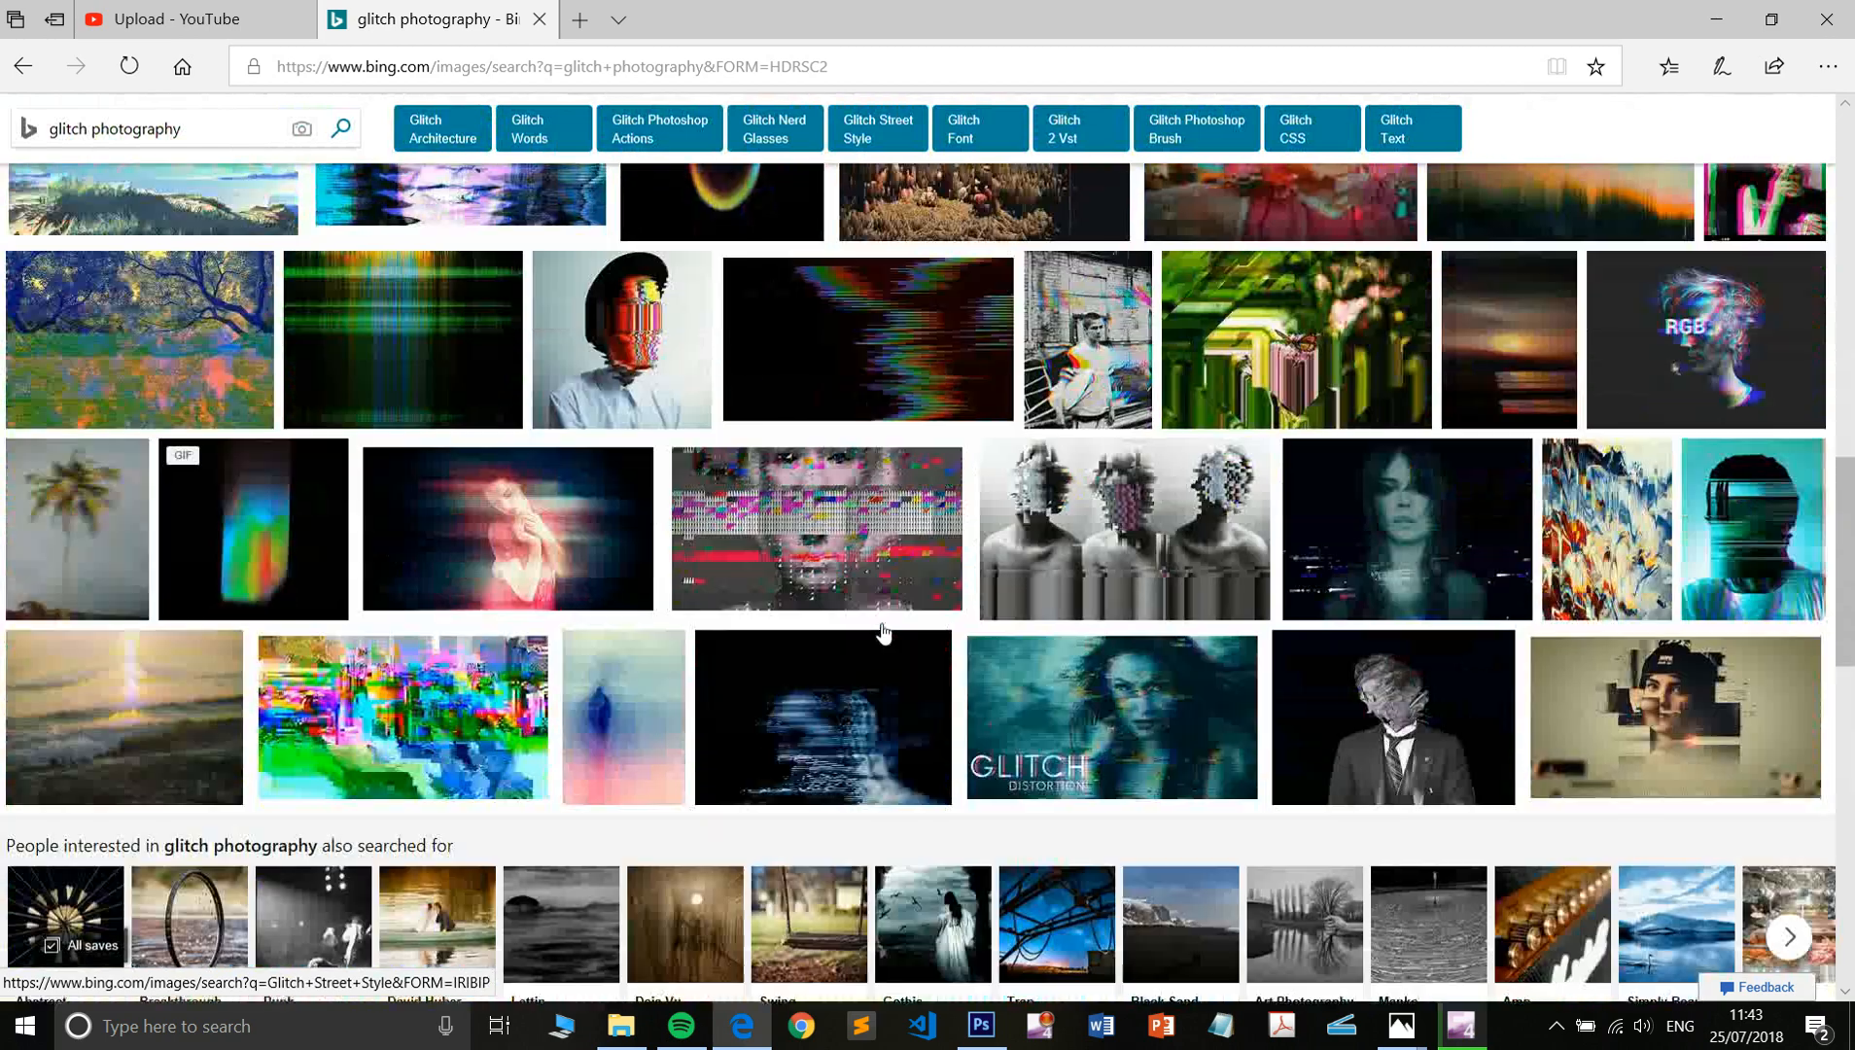
{"action": "scroll", "coordinate": [883, 633], "scroll_direction": "down", "scroll_amount": 7}
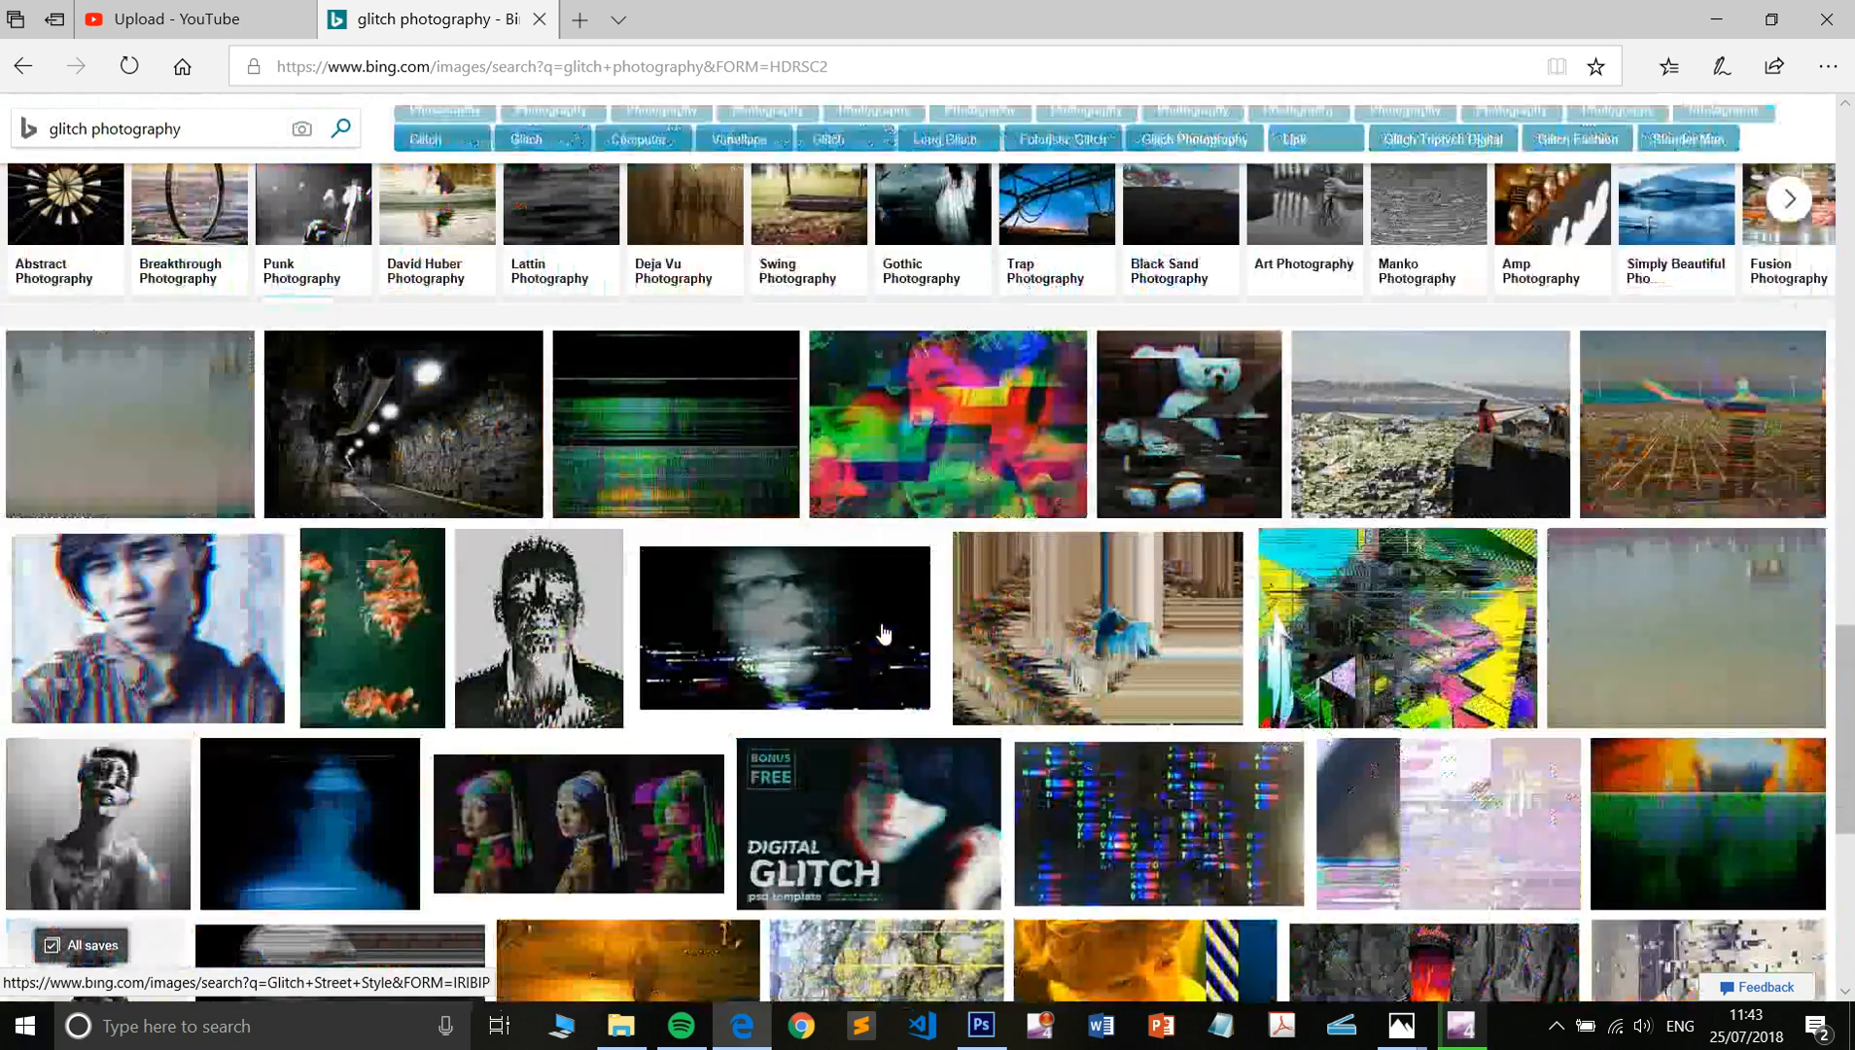
{"action": "scroll", "coordinate": [882, 634], "scroll_direction": "down", "scroll_amount": 5}
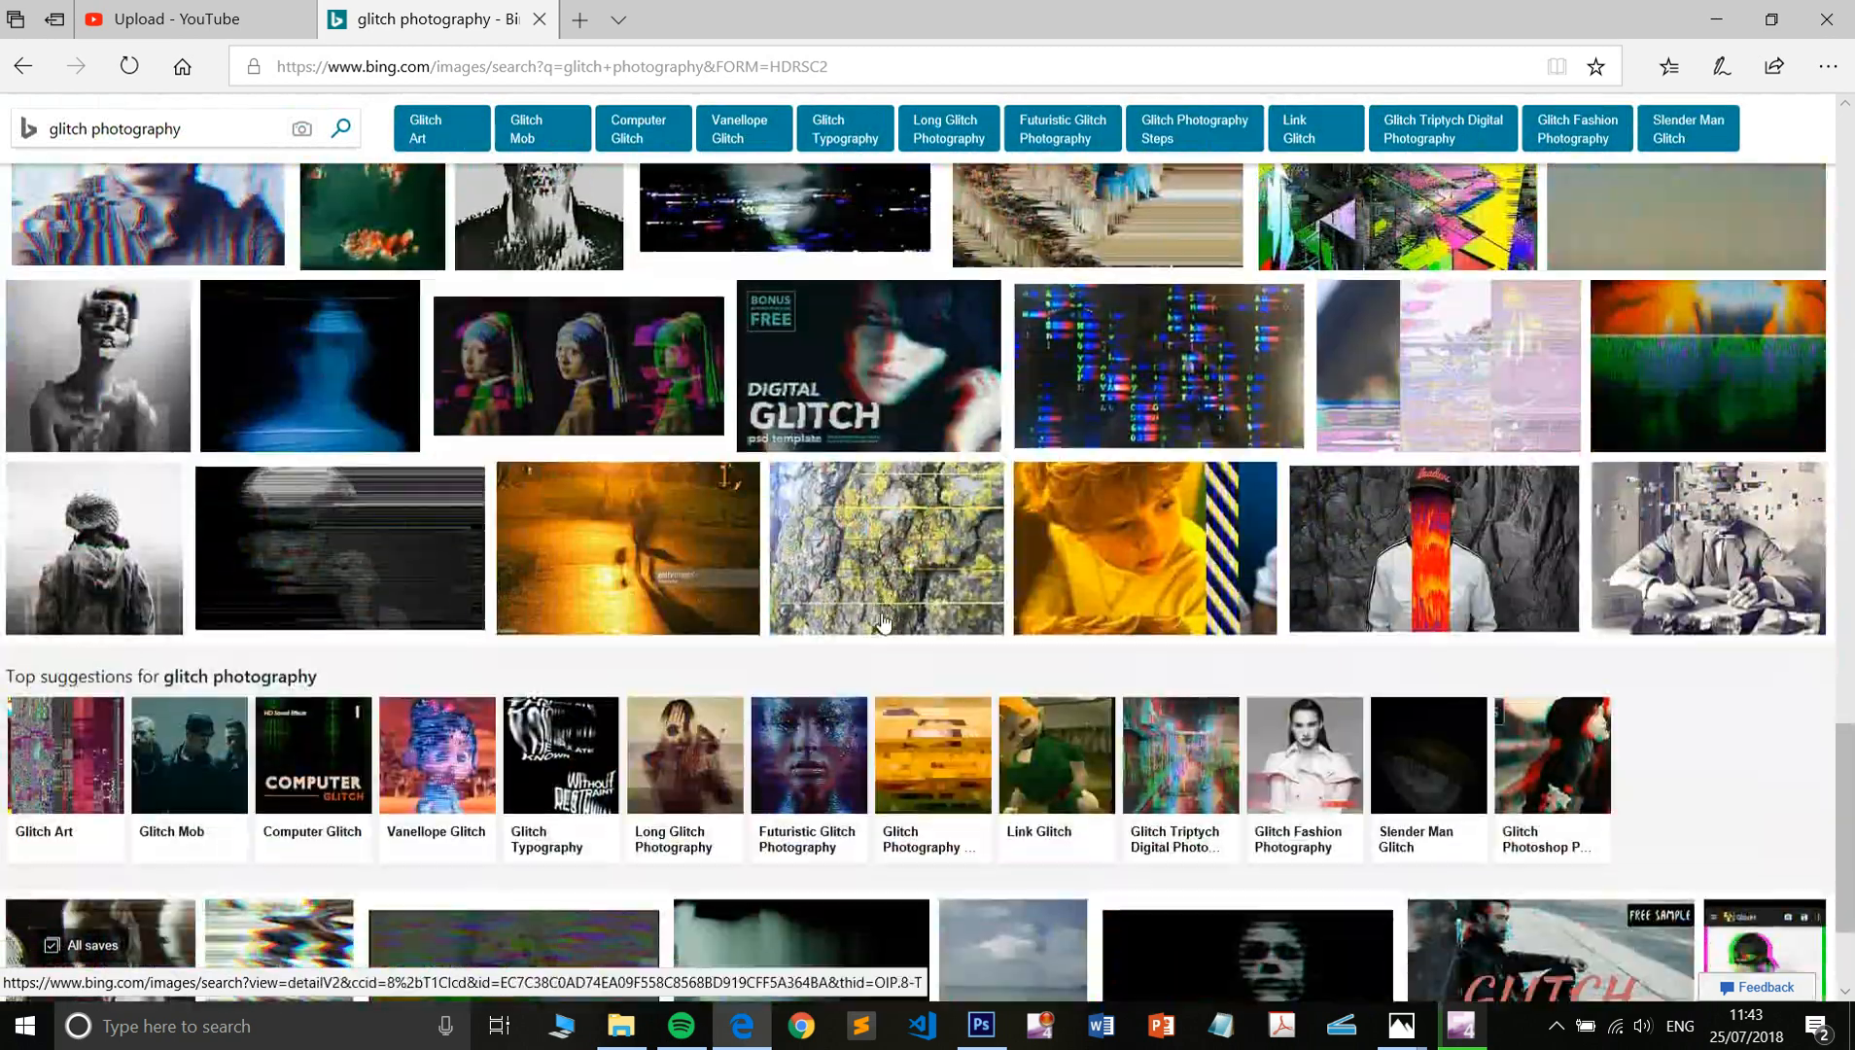
{"action": "scroll", "coordinate": [882, 622], "scroll_direction": "up", "scroll_amount": 16}
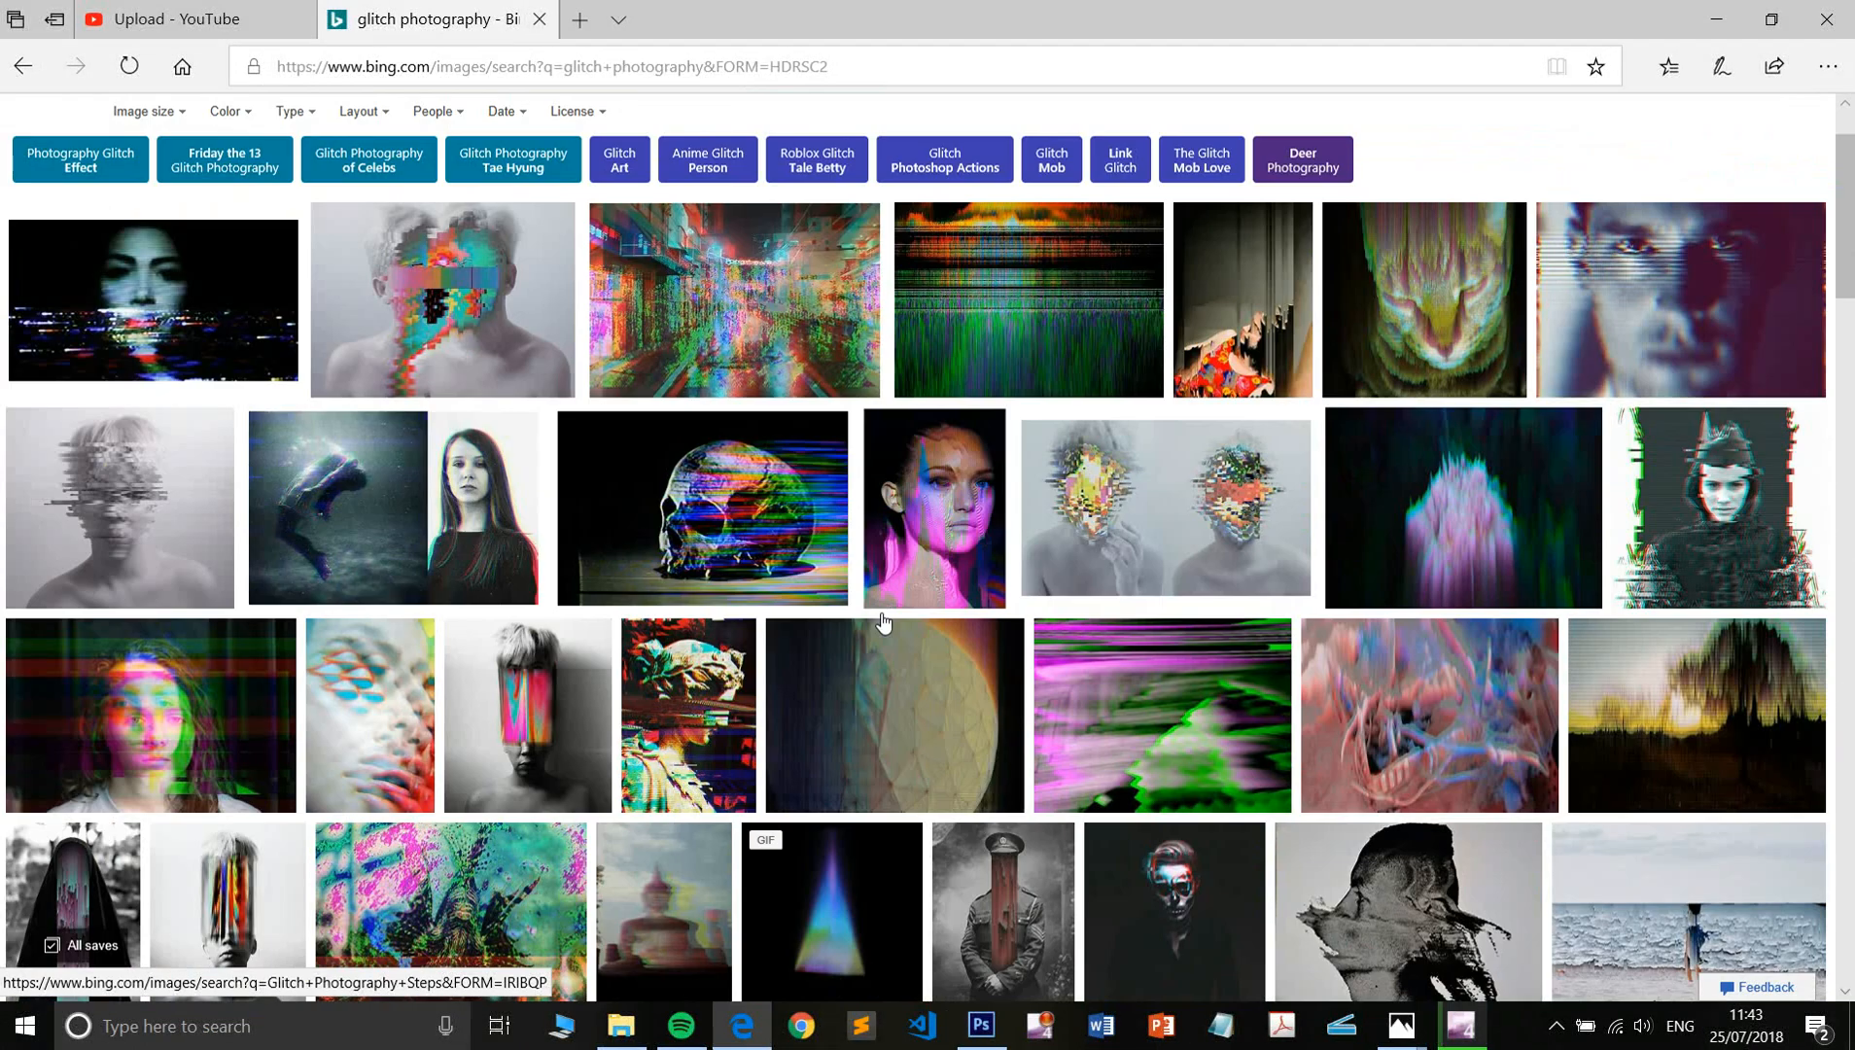
{"action": "scroll", "coordinate": [882, 622], "scroll_direction": "up", "scroll_amount": 2}
{"action": "scroll", "coordinate": [882, 622], "scroll_direction": "down", "scroll_amount": 1}
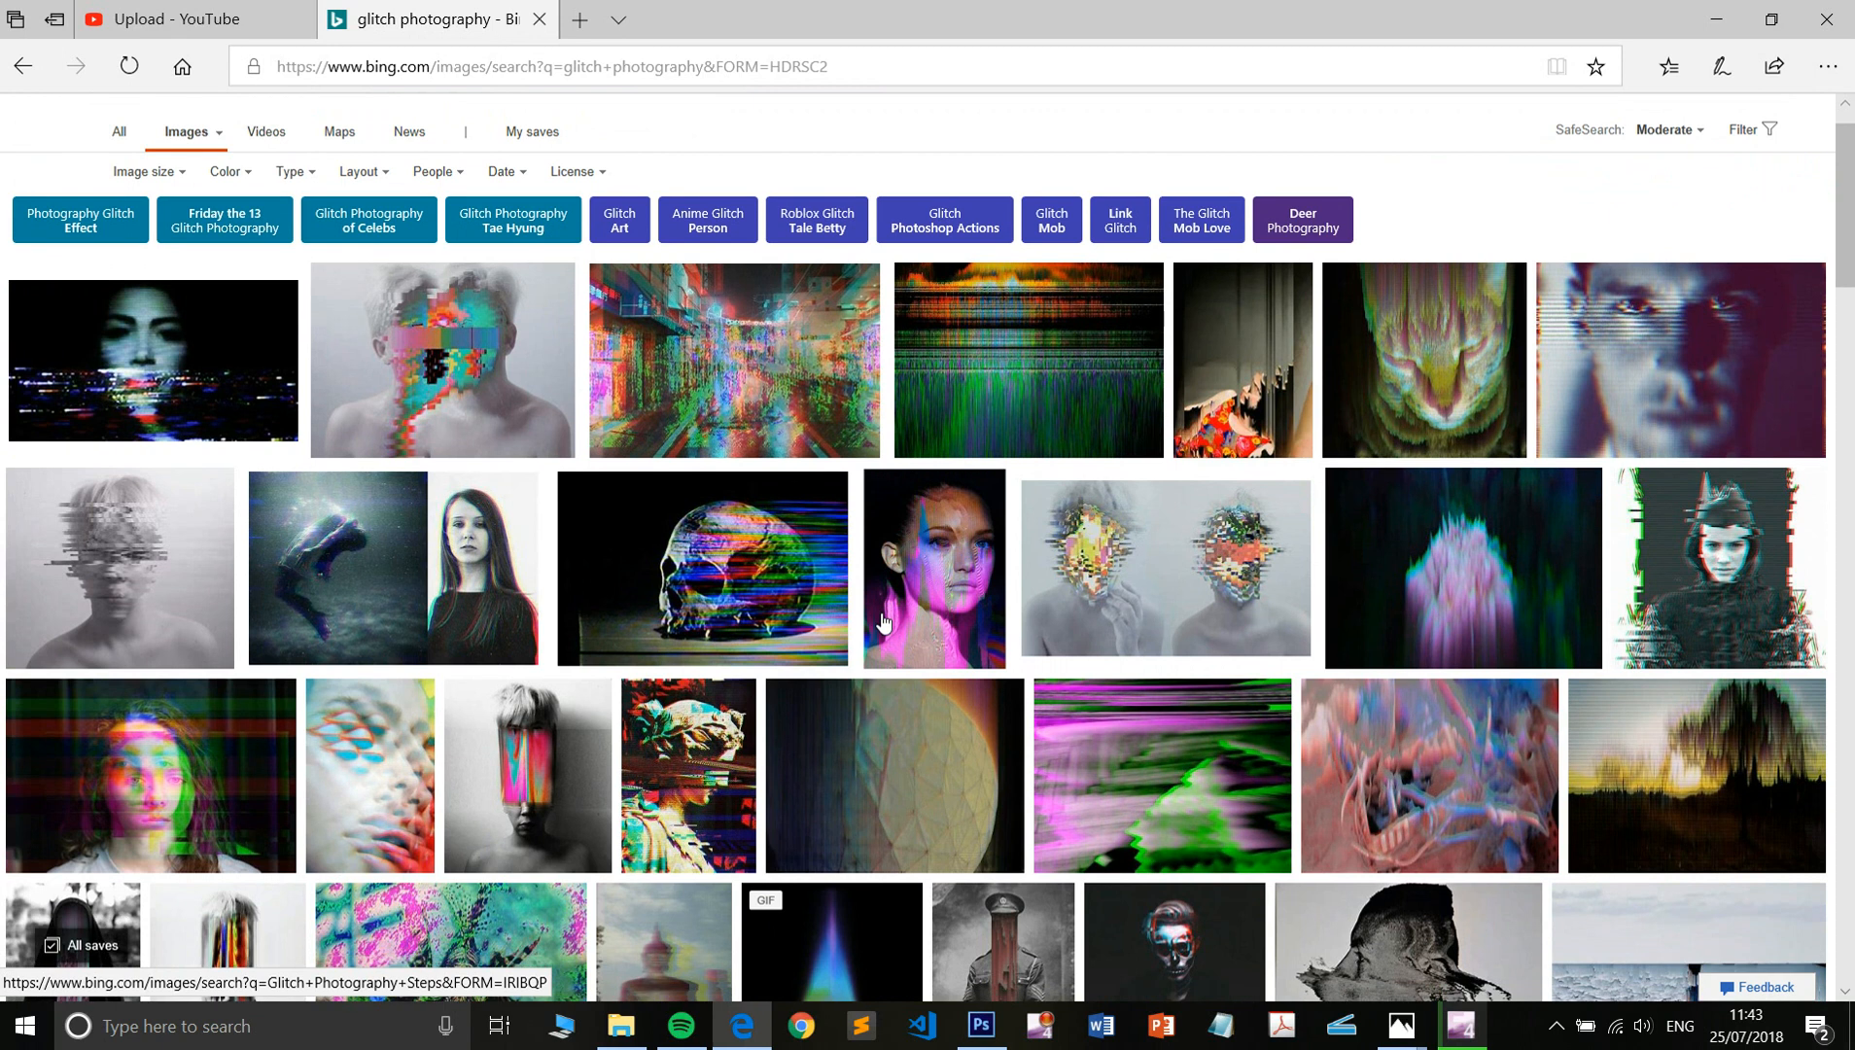
{"action": "scroll", "coordinate": [262, 145], "scroll_direction": "up", "scroll_amount": 1}
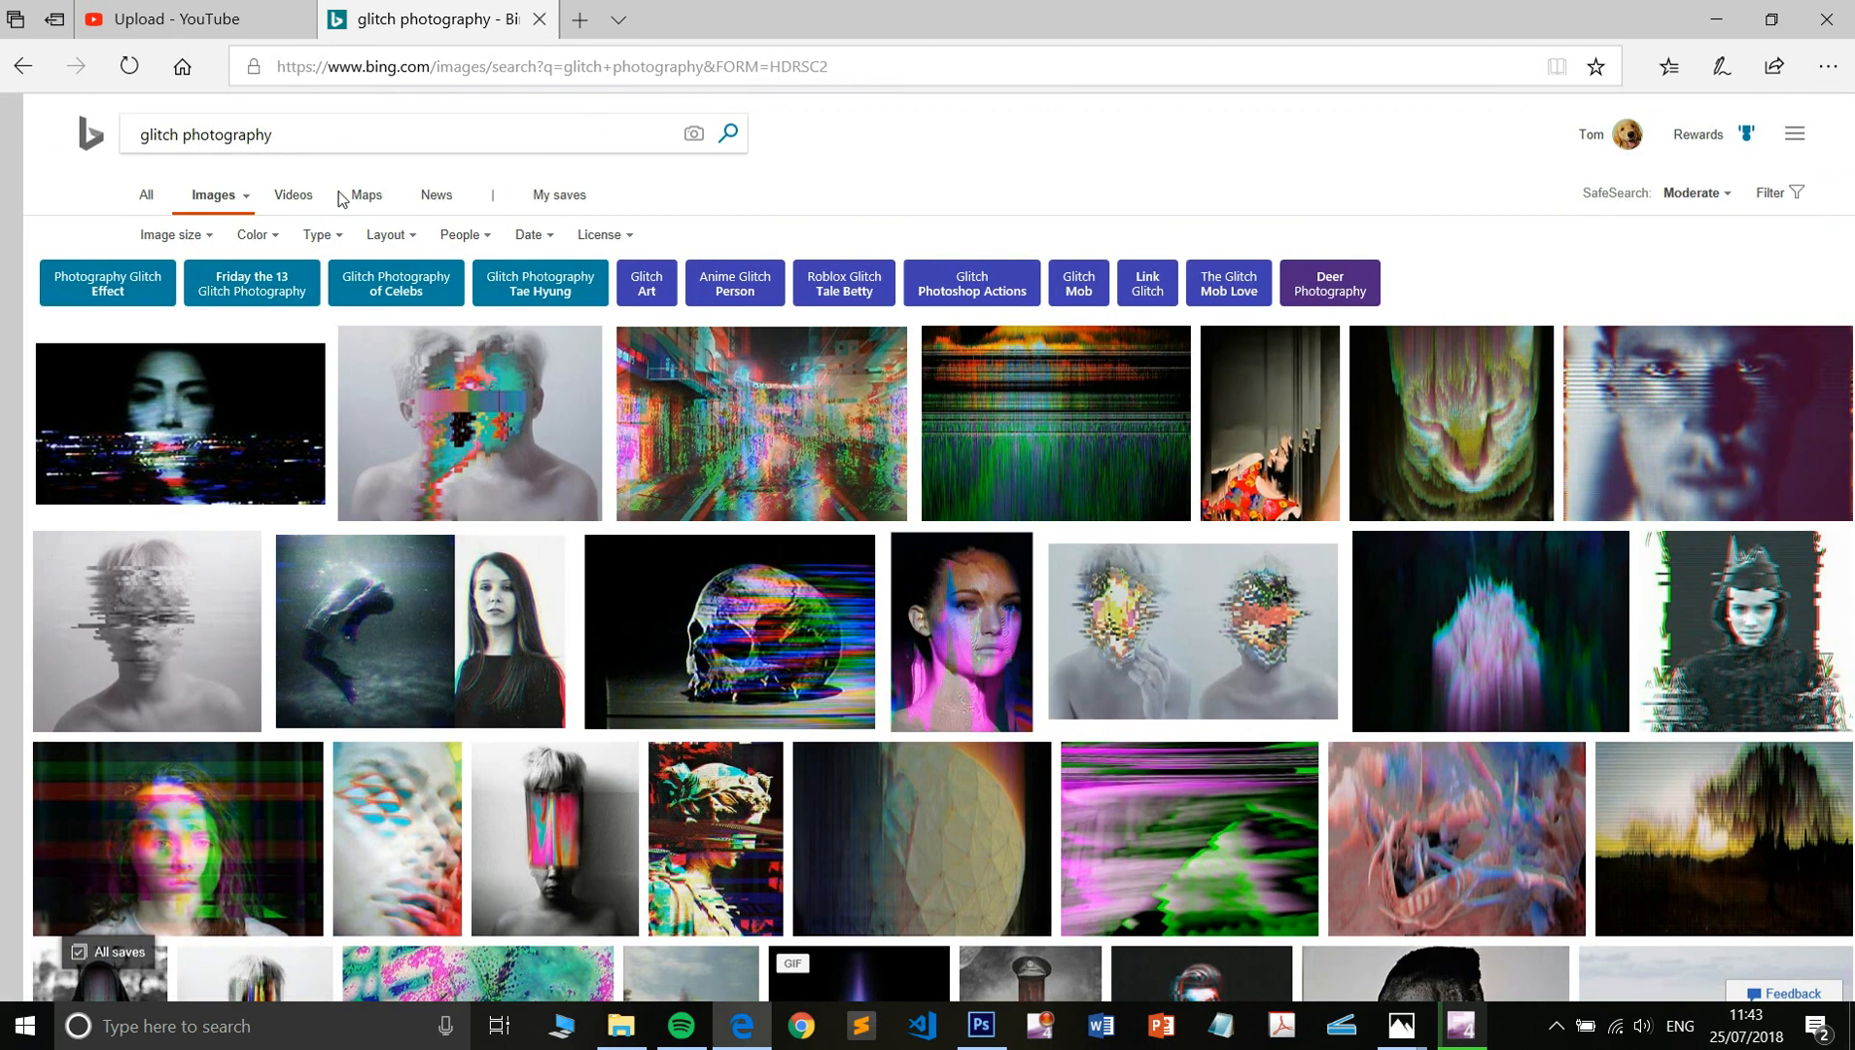
- Search images for "david szauder" and open the black-and-white portrait of two people with one glitched face
{"action": "triple_click", "coordinate": [253, 129]}
{"action": "type", "text": "davi"}
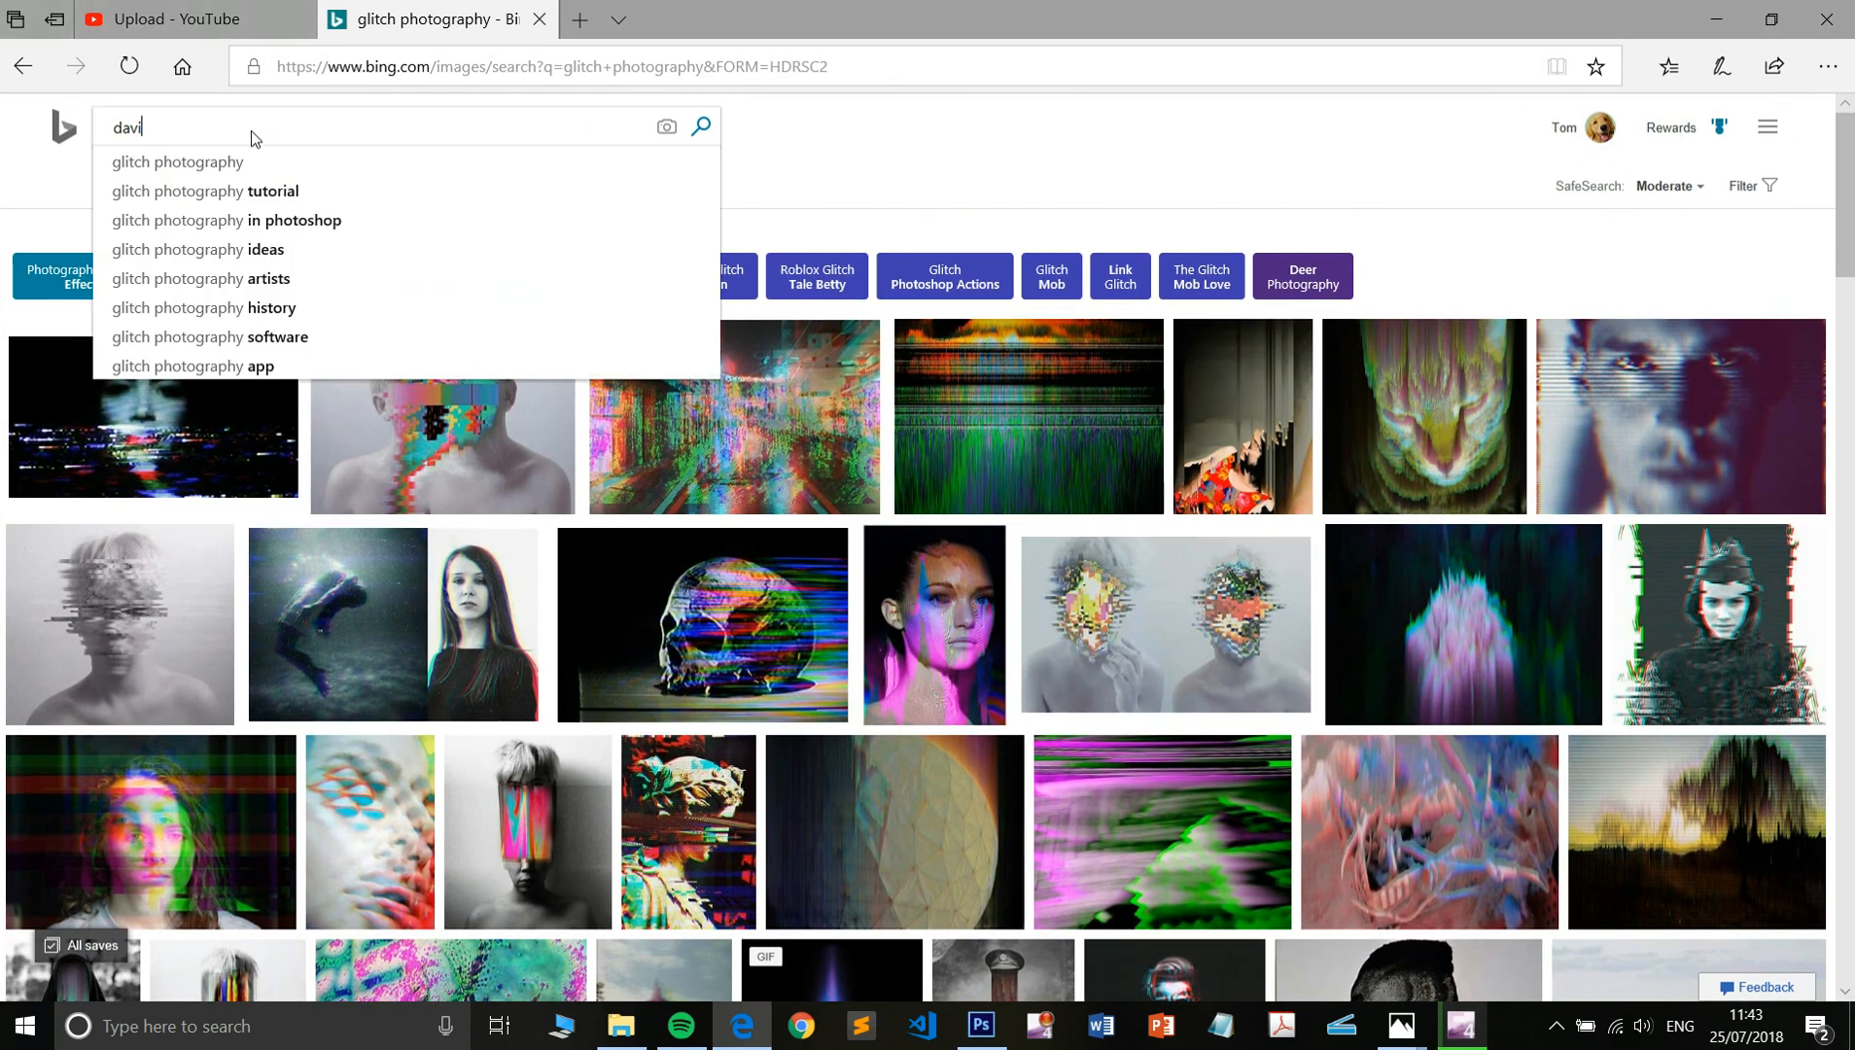
{"action": "type", "text": "d szauder"}
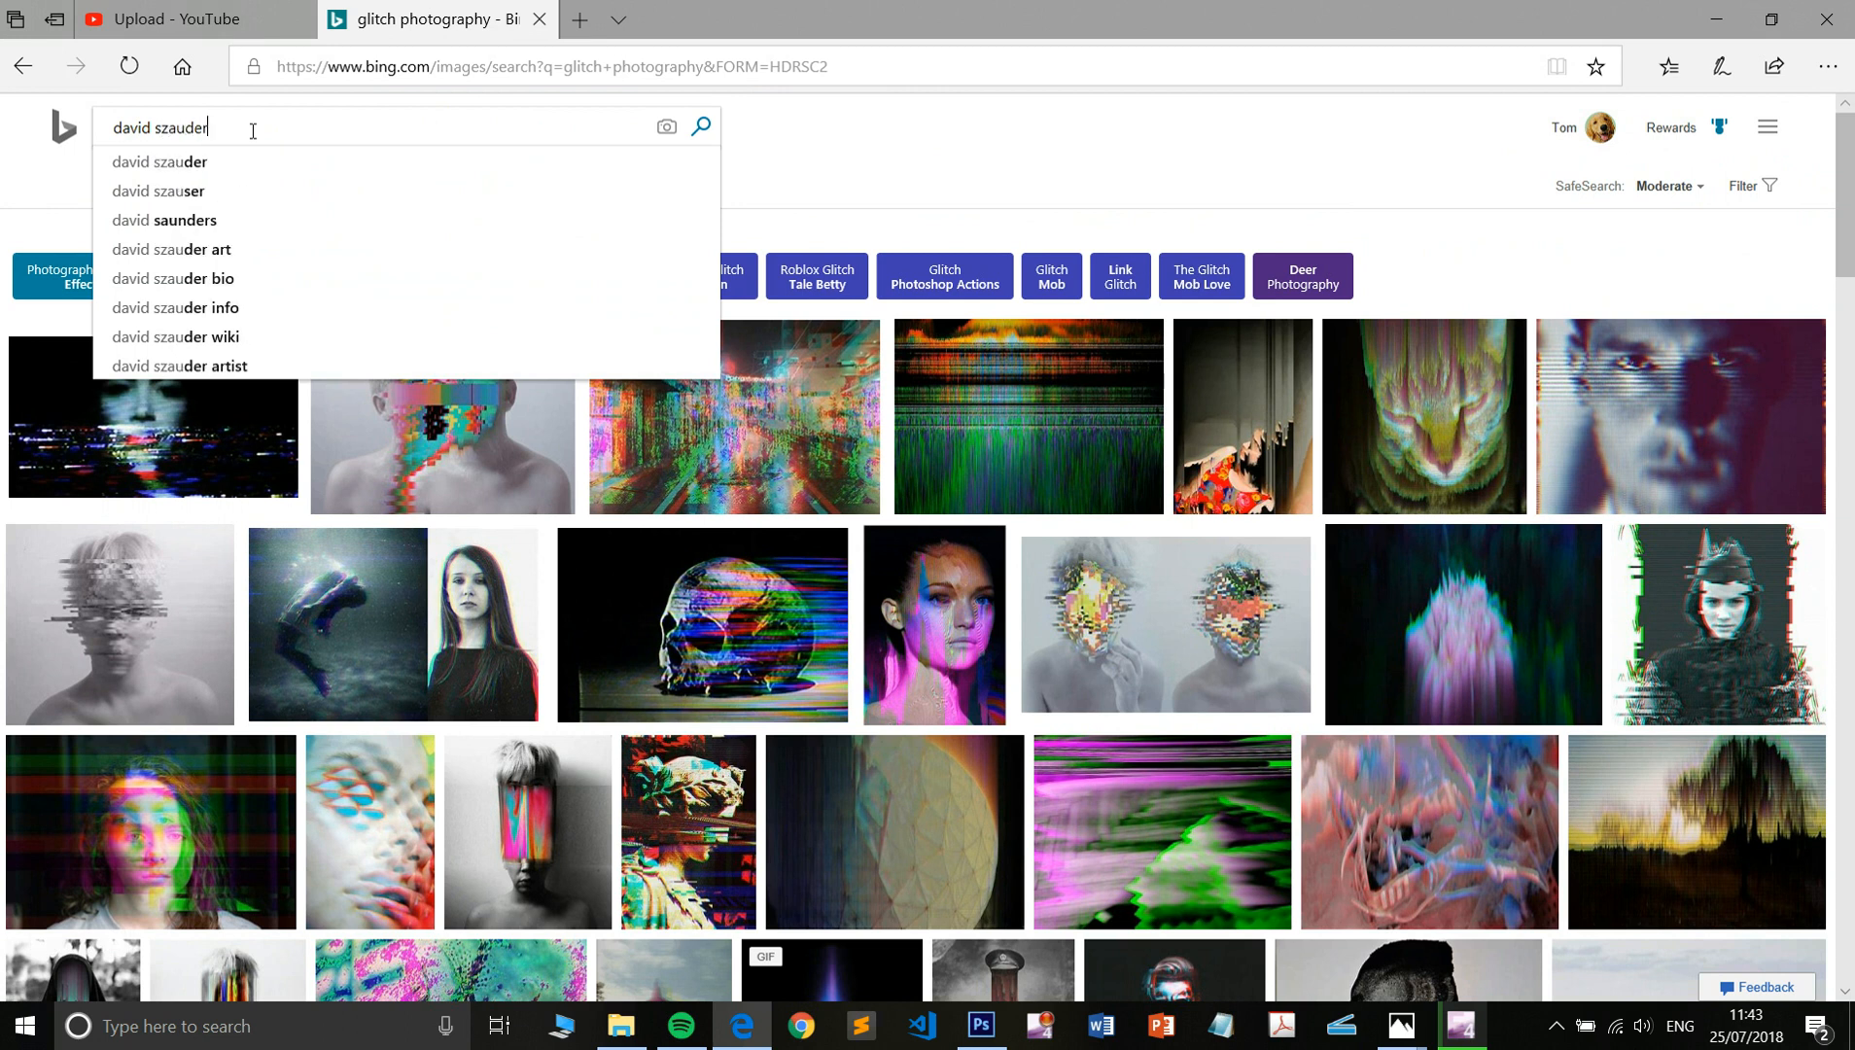
{"action": "key", "text": "Down"}
{"action": "key", "text": "Return"}
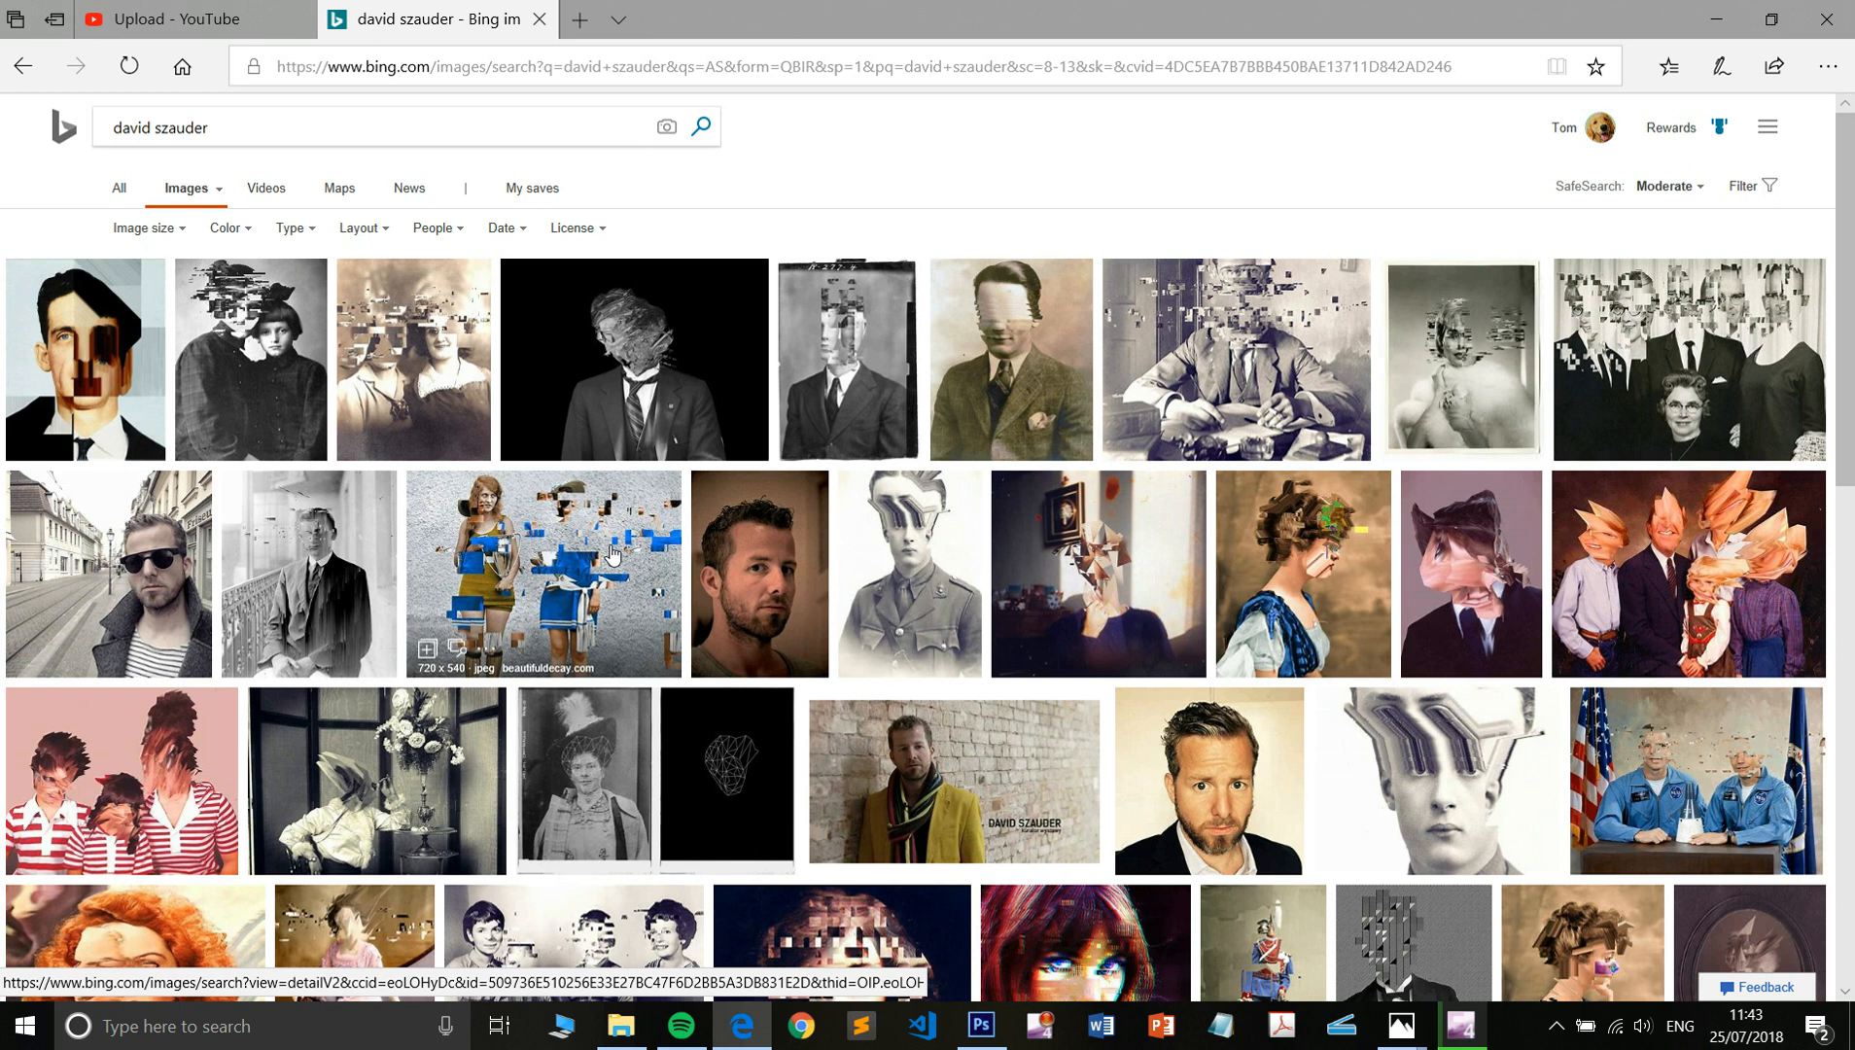
{"action": "left_click", "coordinate": [290, 326]}
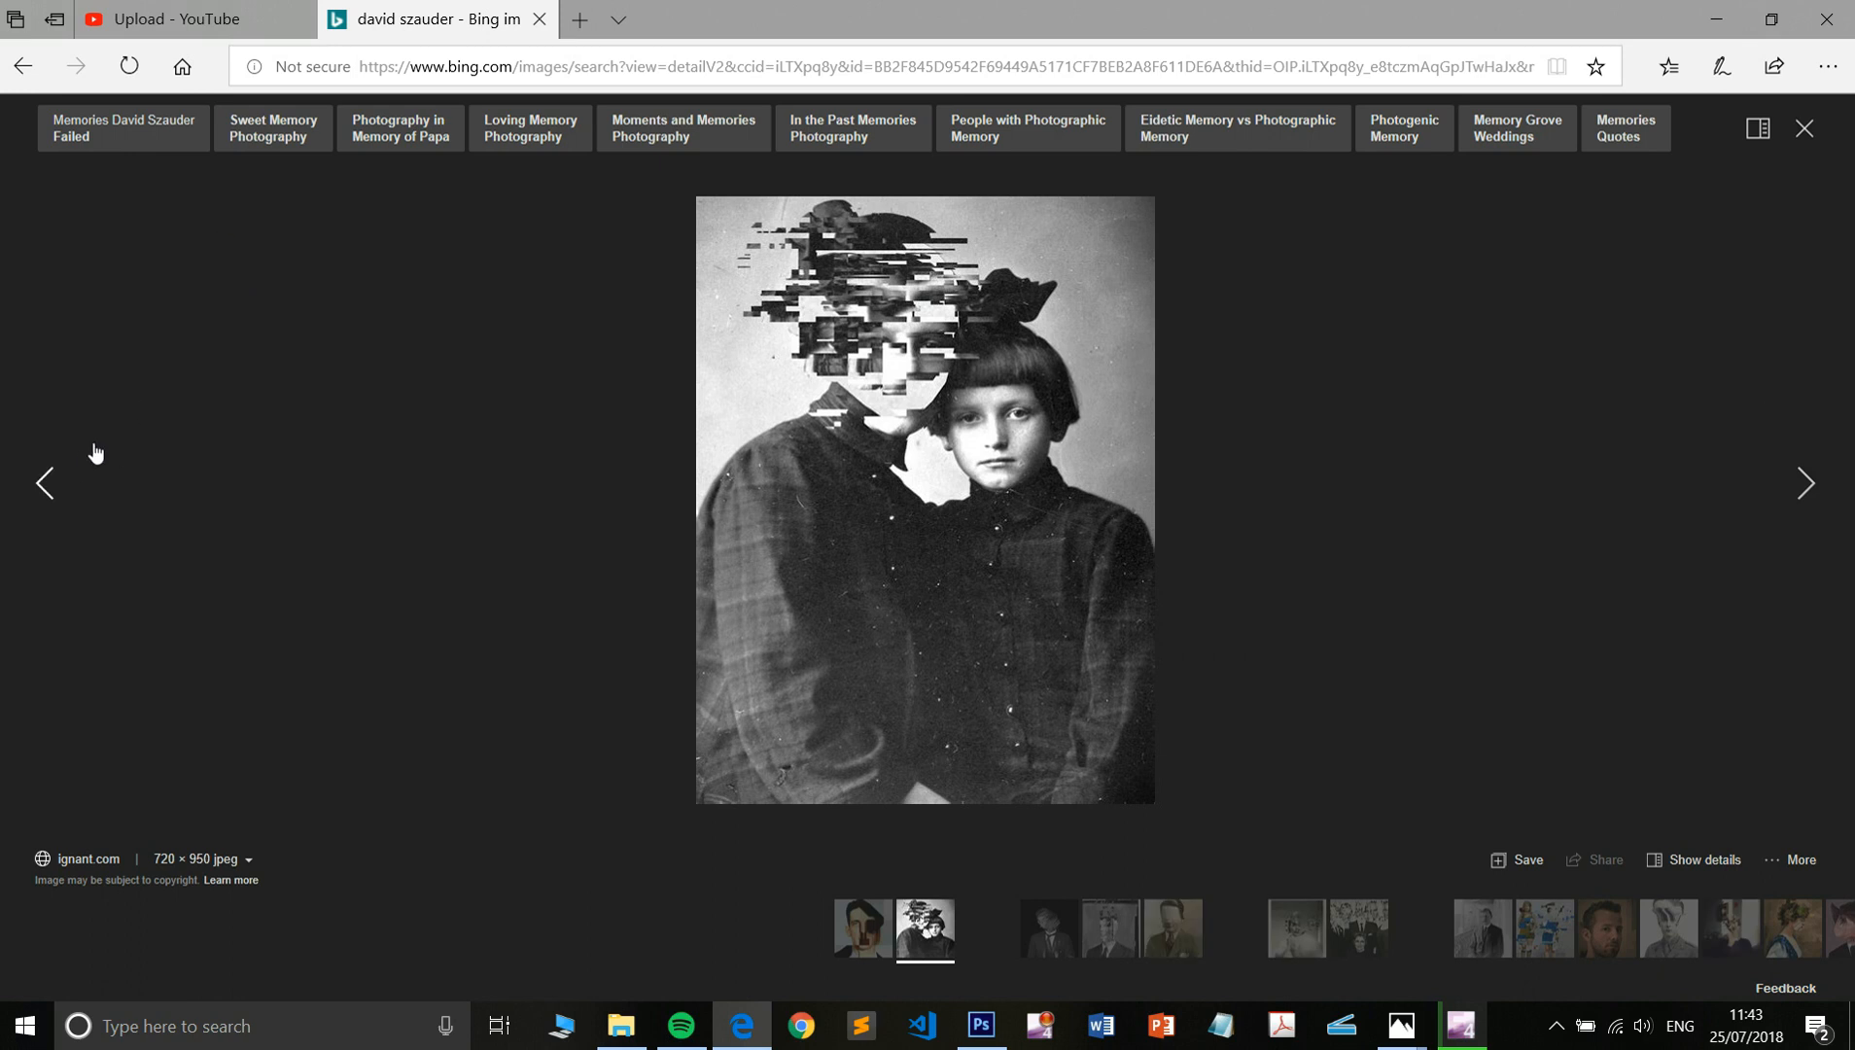
- Return to the glitch photography image results and browse through more examples
{"action": "left_click", "coordinate": [28, 66]}
{"action": "left_click", "coordinate": [28, 66]}
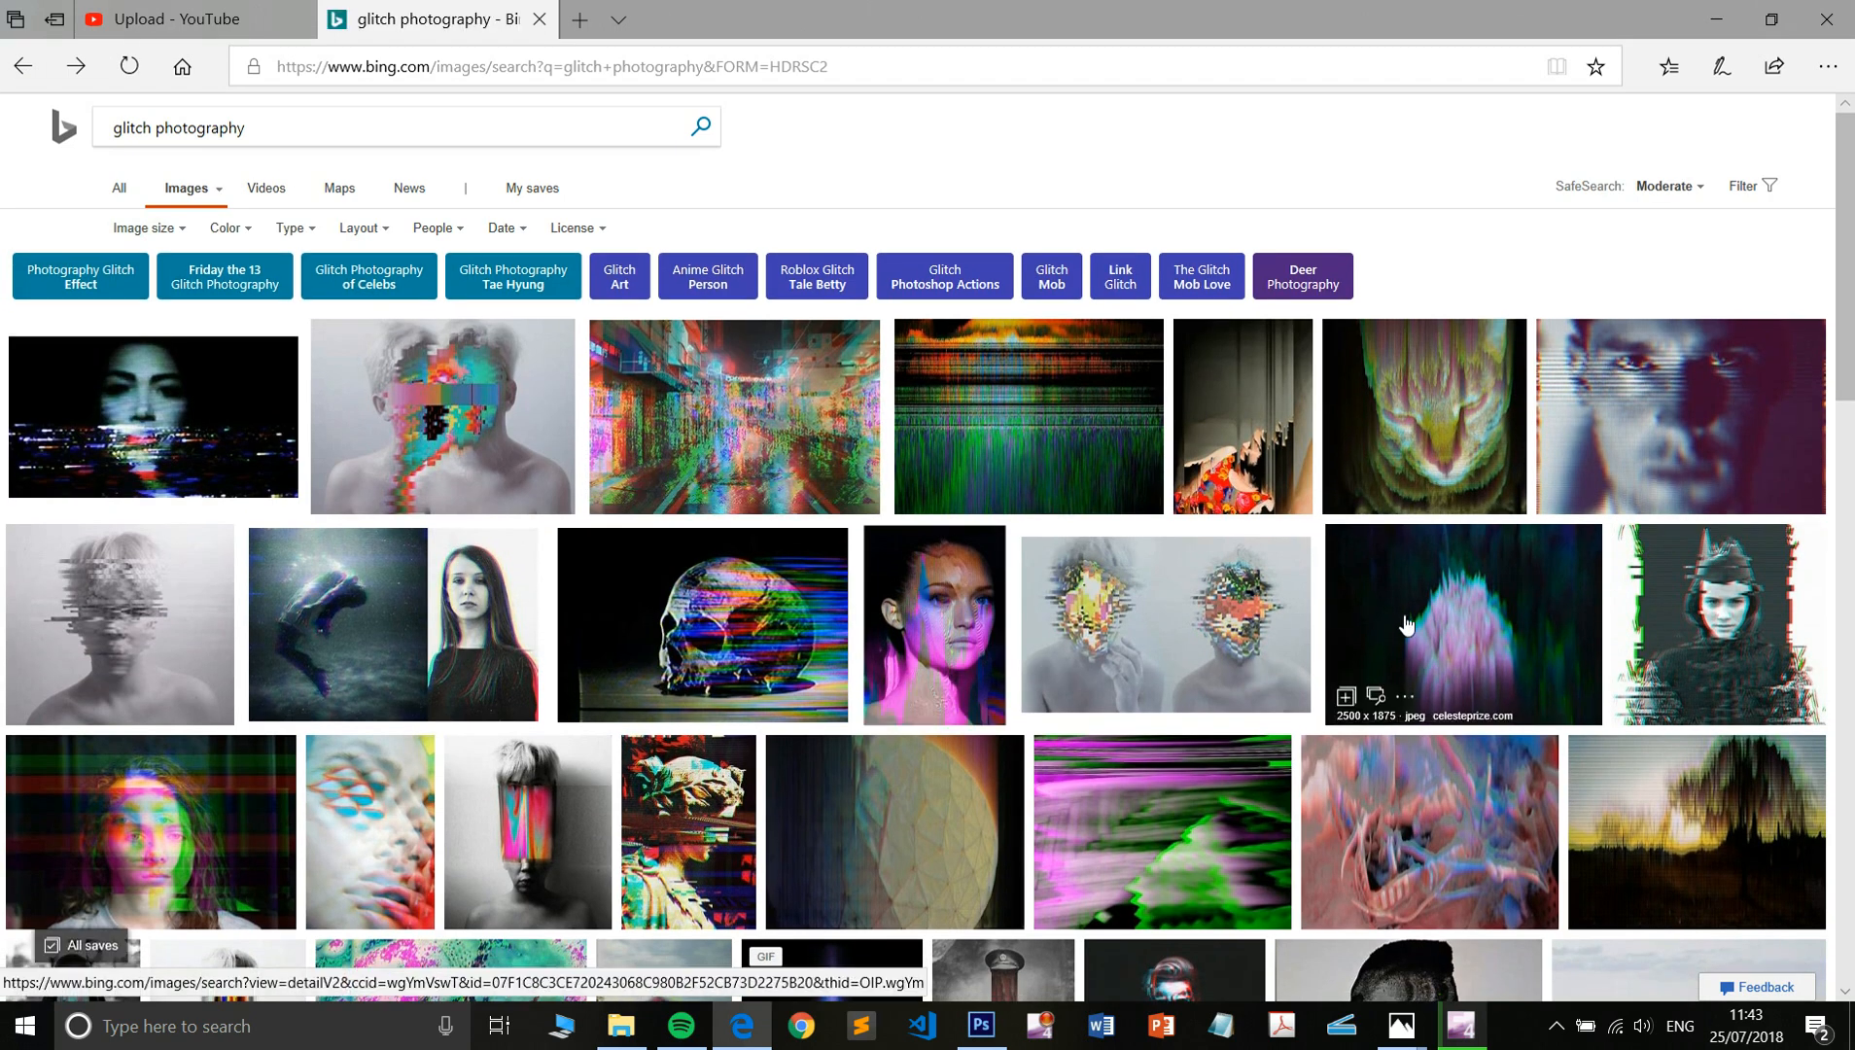
{"action": "scroll", "coordinate": [1407, 624], "scroll_direction": "down", "scroll_amount": 2}
{"action": "scroll", "coordinate": [1407, 624], "scroll_direction": "down", "scroll_amount": 3}
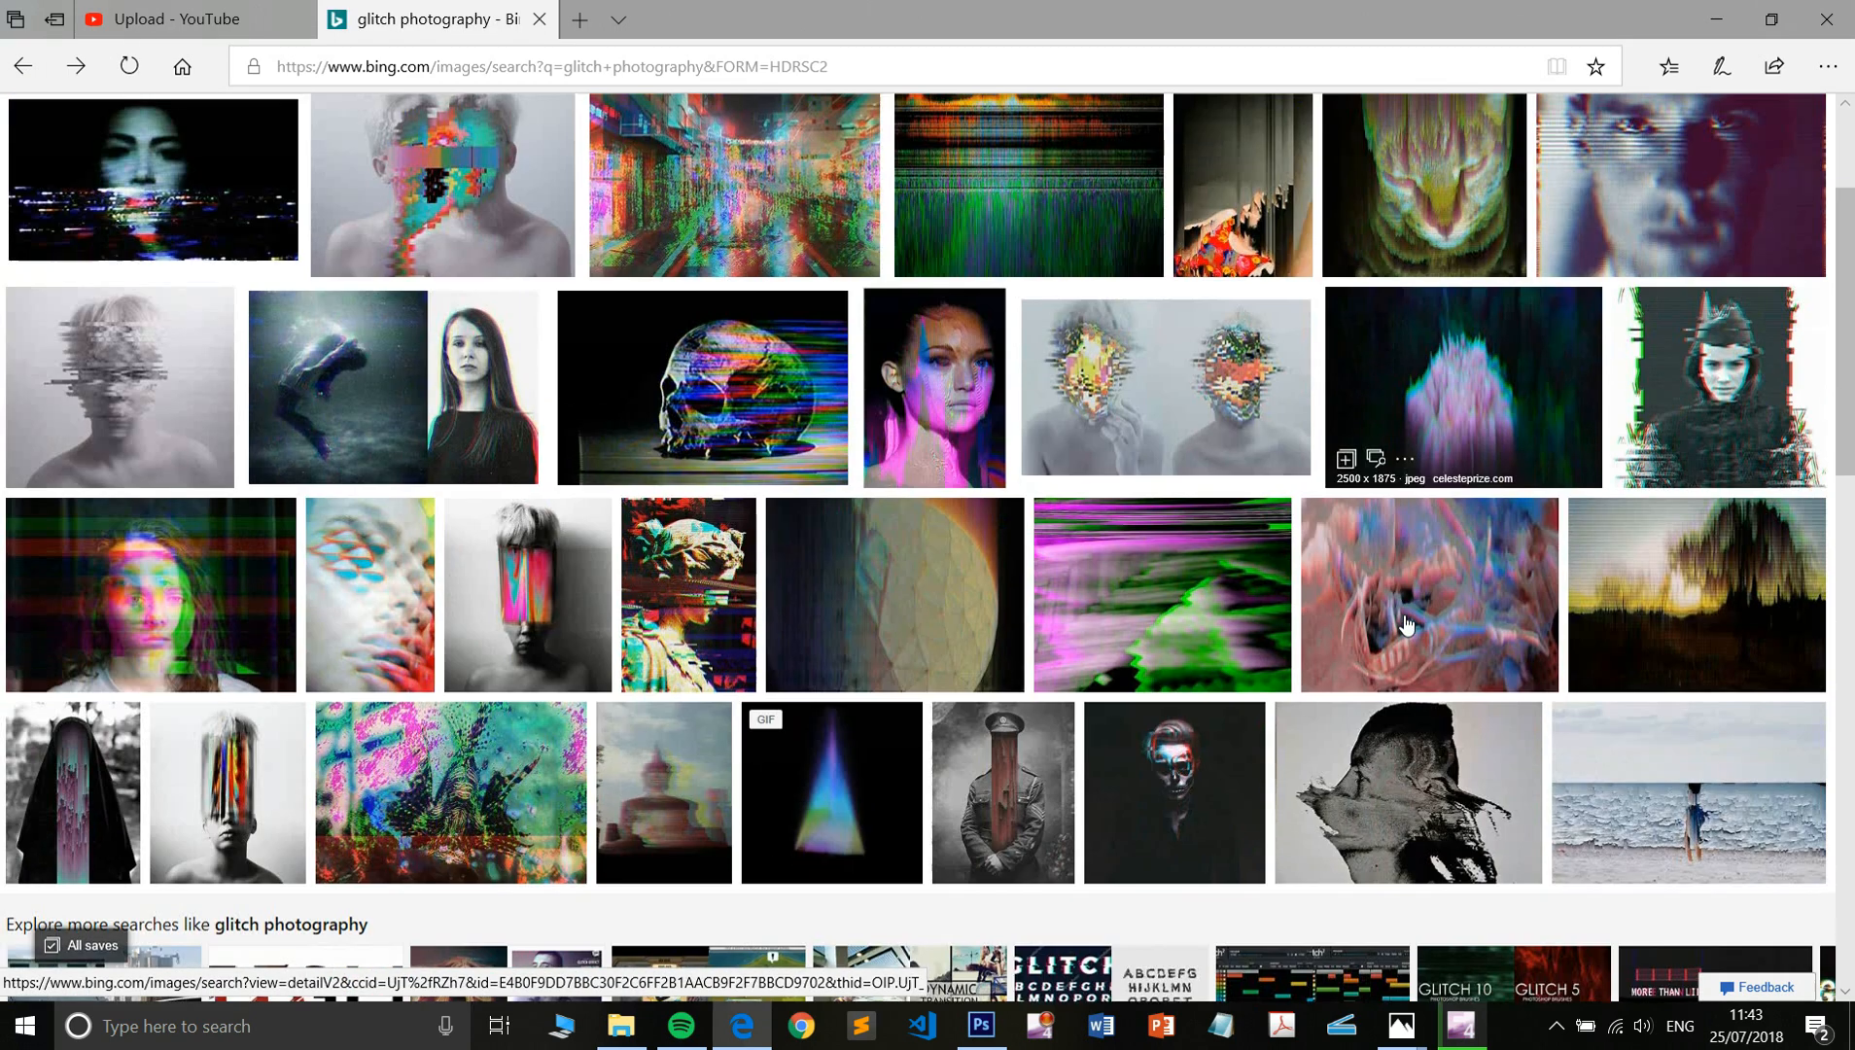
{"action": "scroll", "coordinate": [1406, 624], "scroll_direction": "down", "scroll_amount": 9}
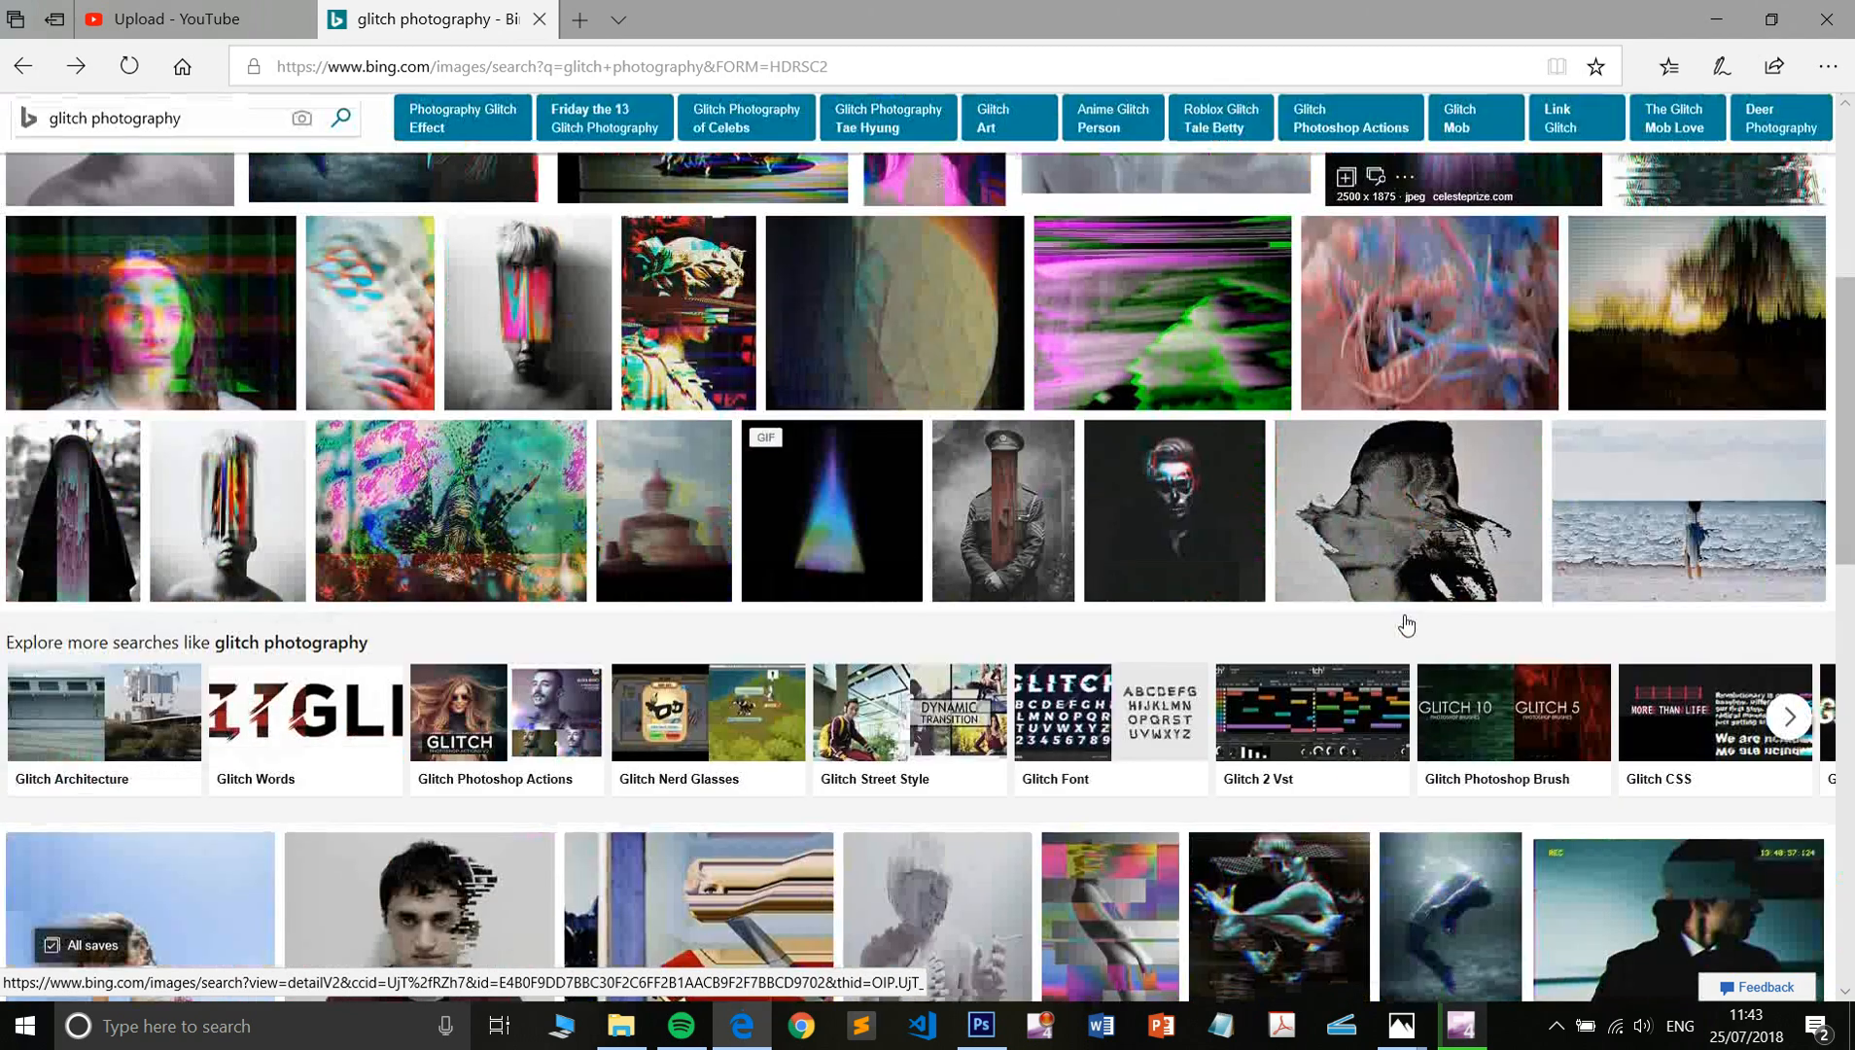
{"action": "scroll", "coordinate": [1406, 624], "scroll_direction": "up", "scroll_amount": 15}
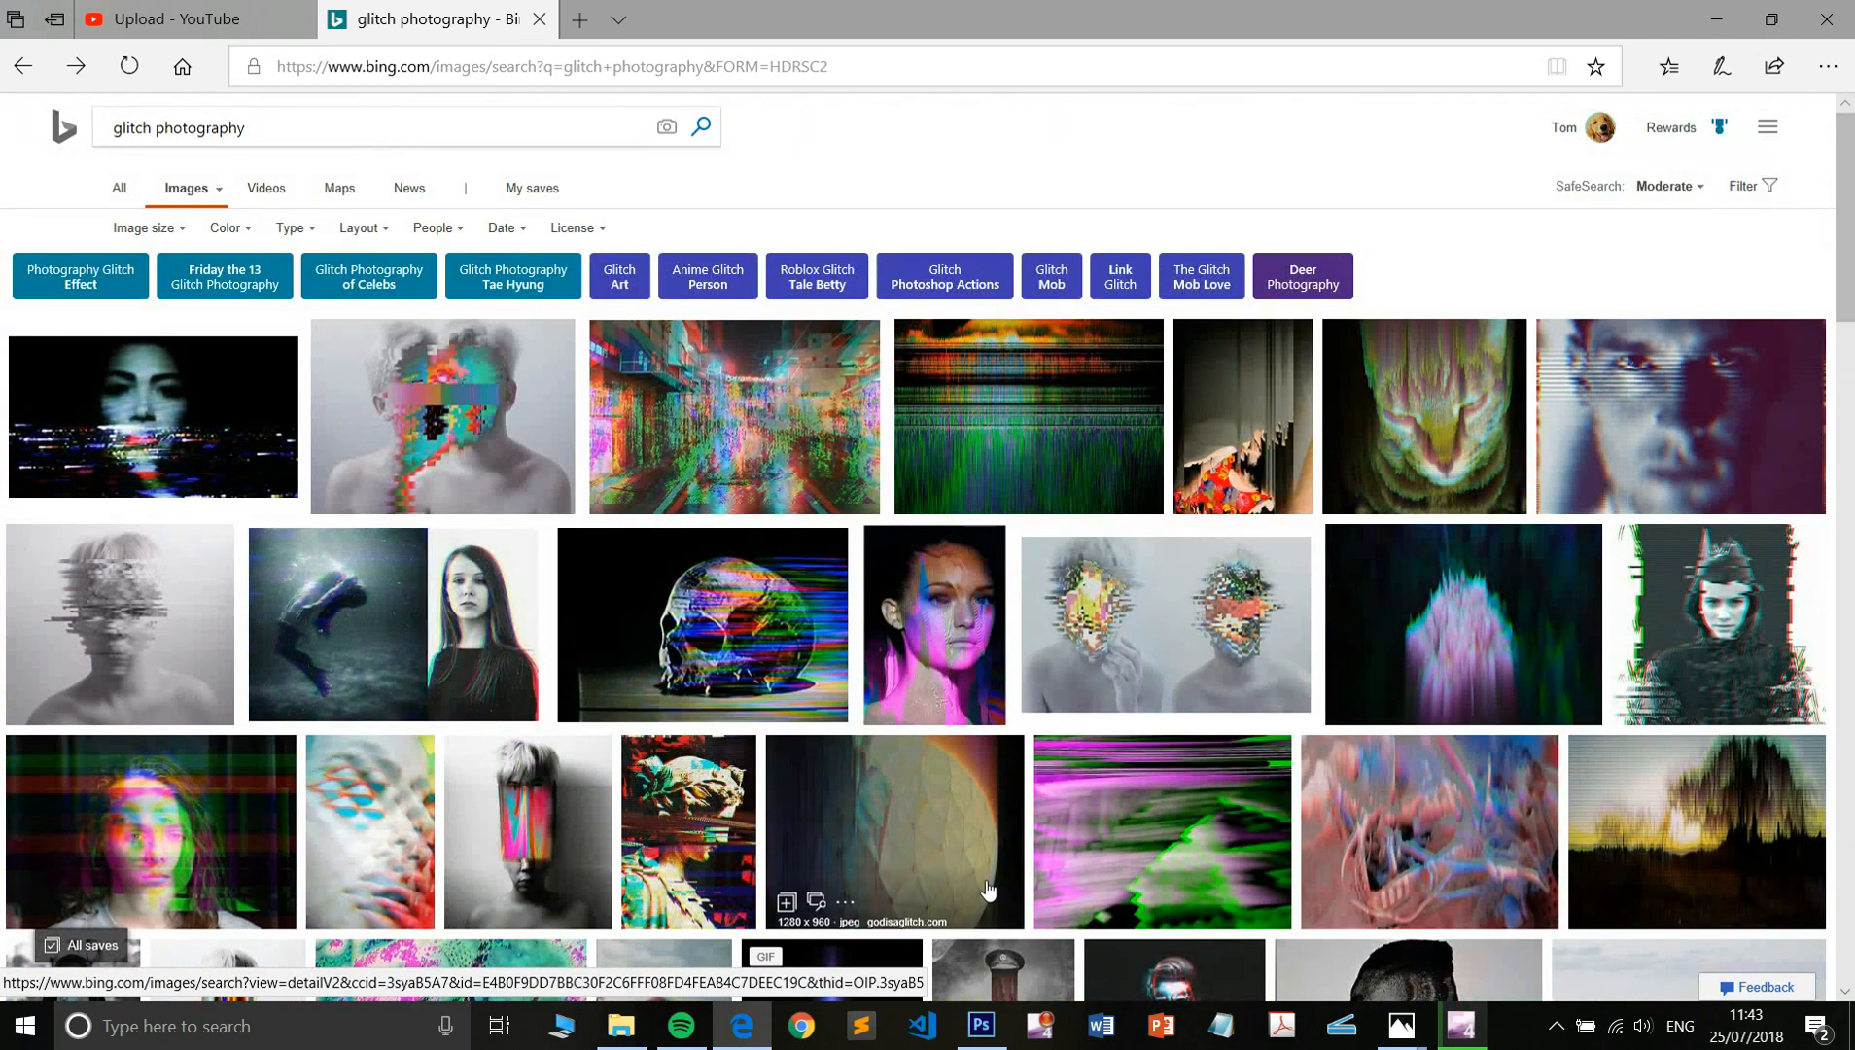
- Switch to Photoshop, fit glitch-example.jpg to the view, and look through the other open example images
{"action": "left_click", "coordinate": [982, 1028]}
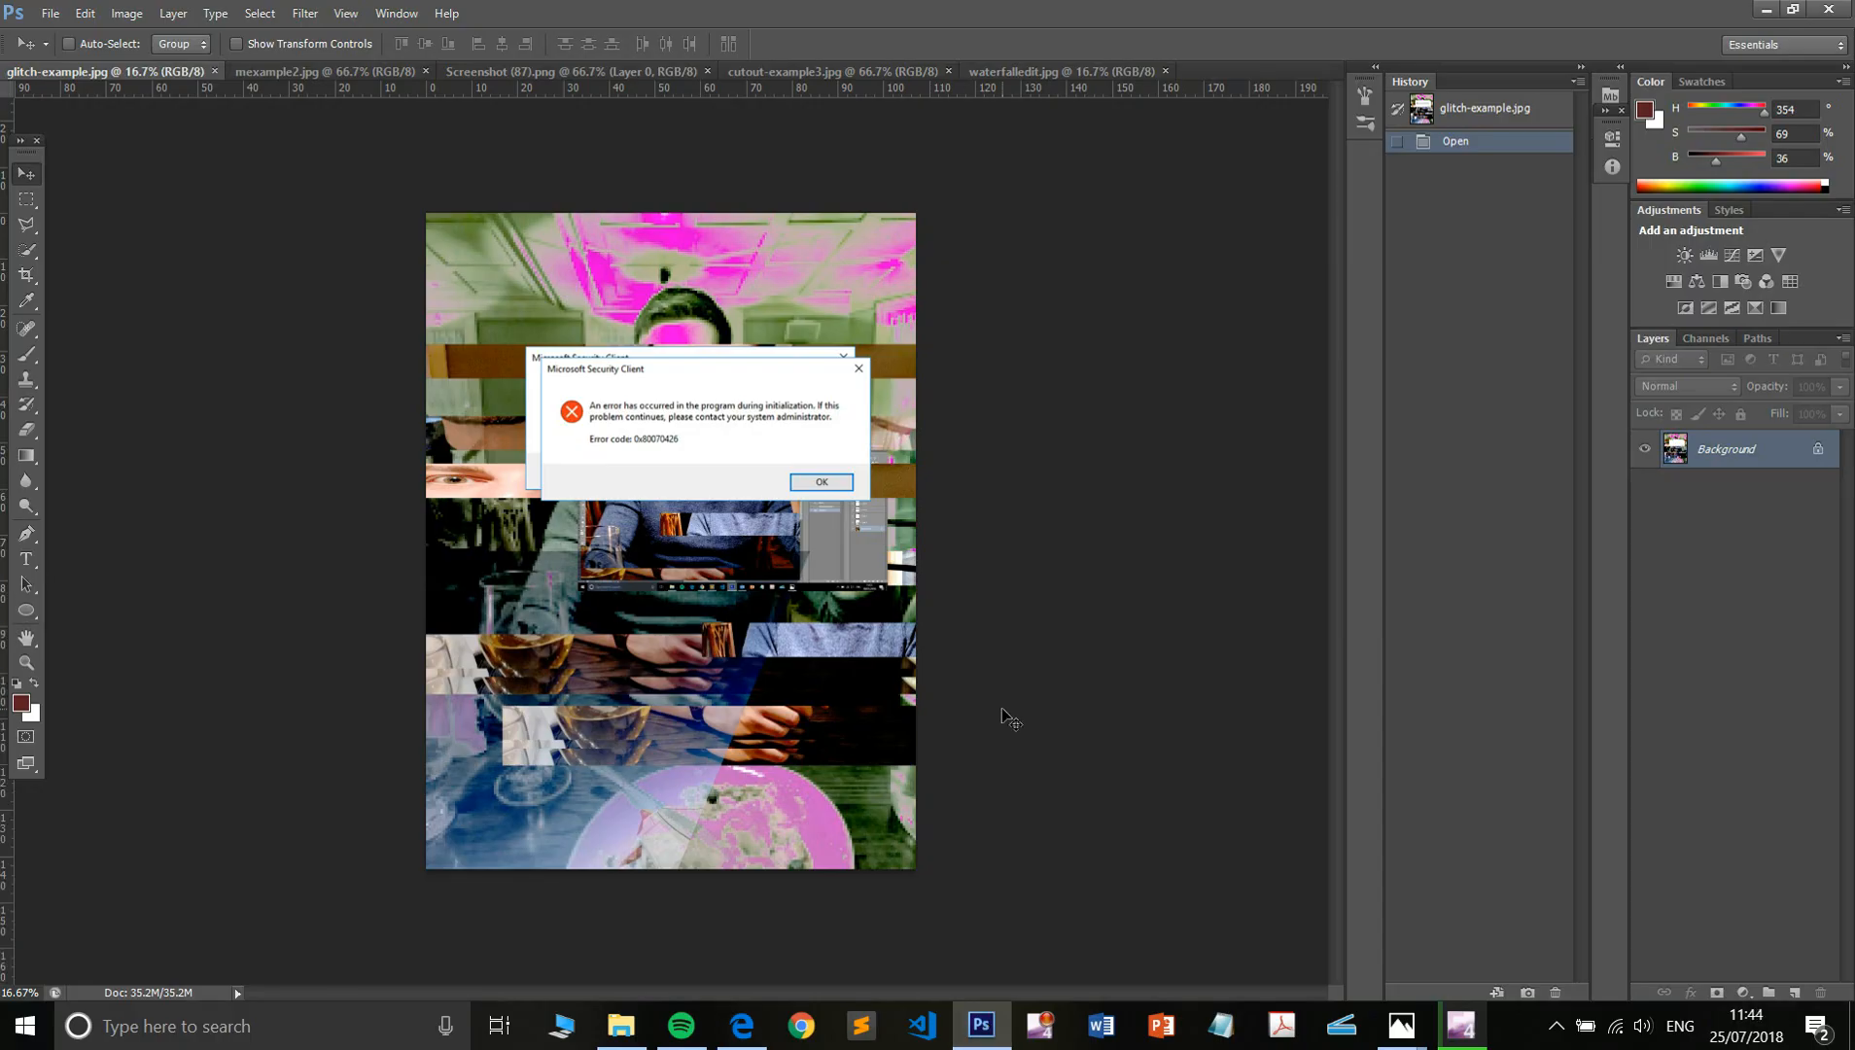
{"action": "key", "text": "ctrl+0"}
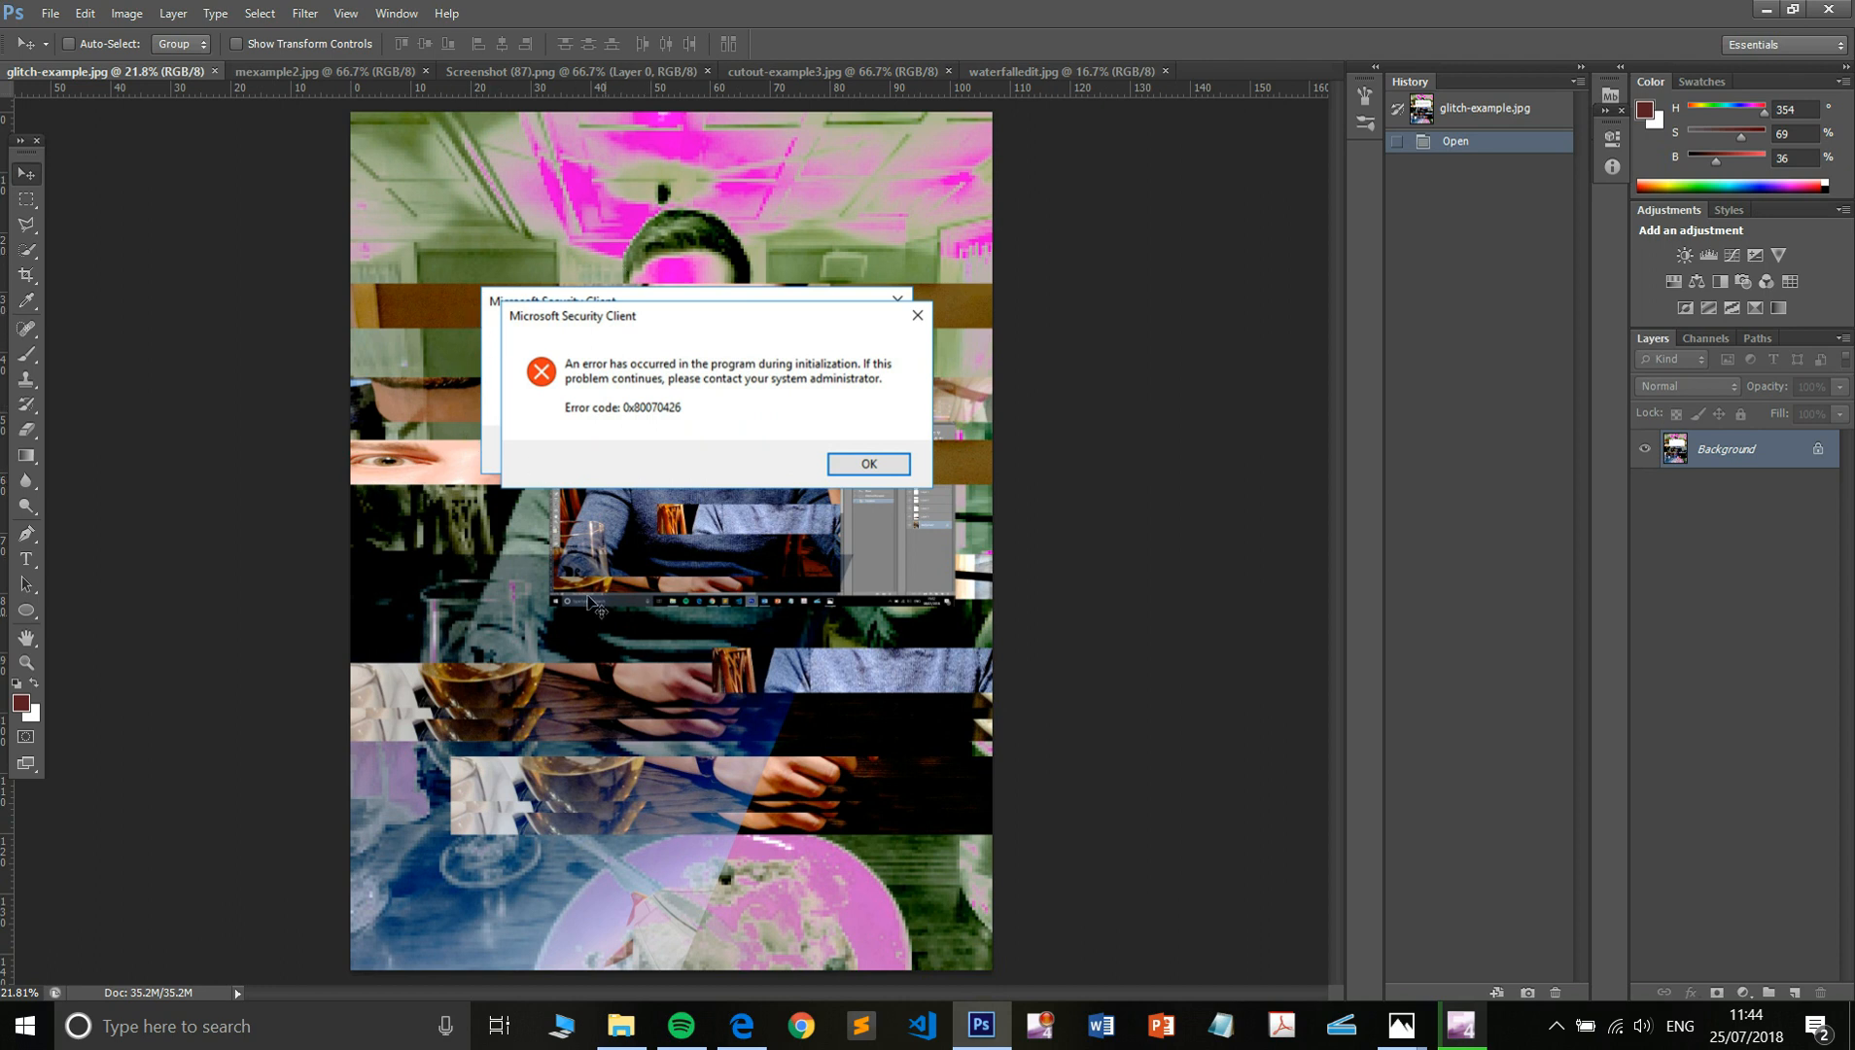
{"action": "left_click", "coordinate": [363, 76]}
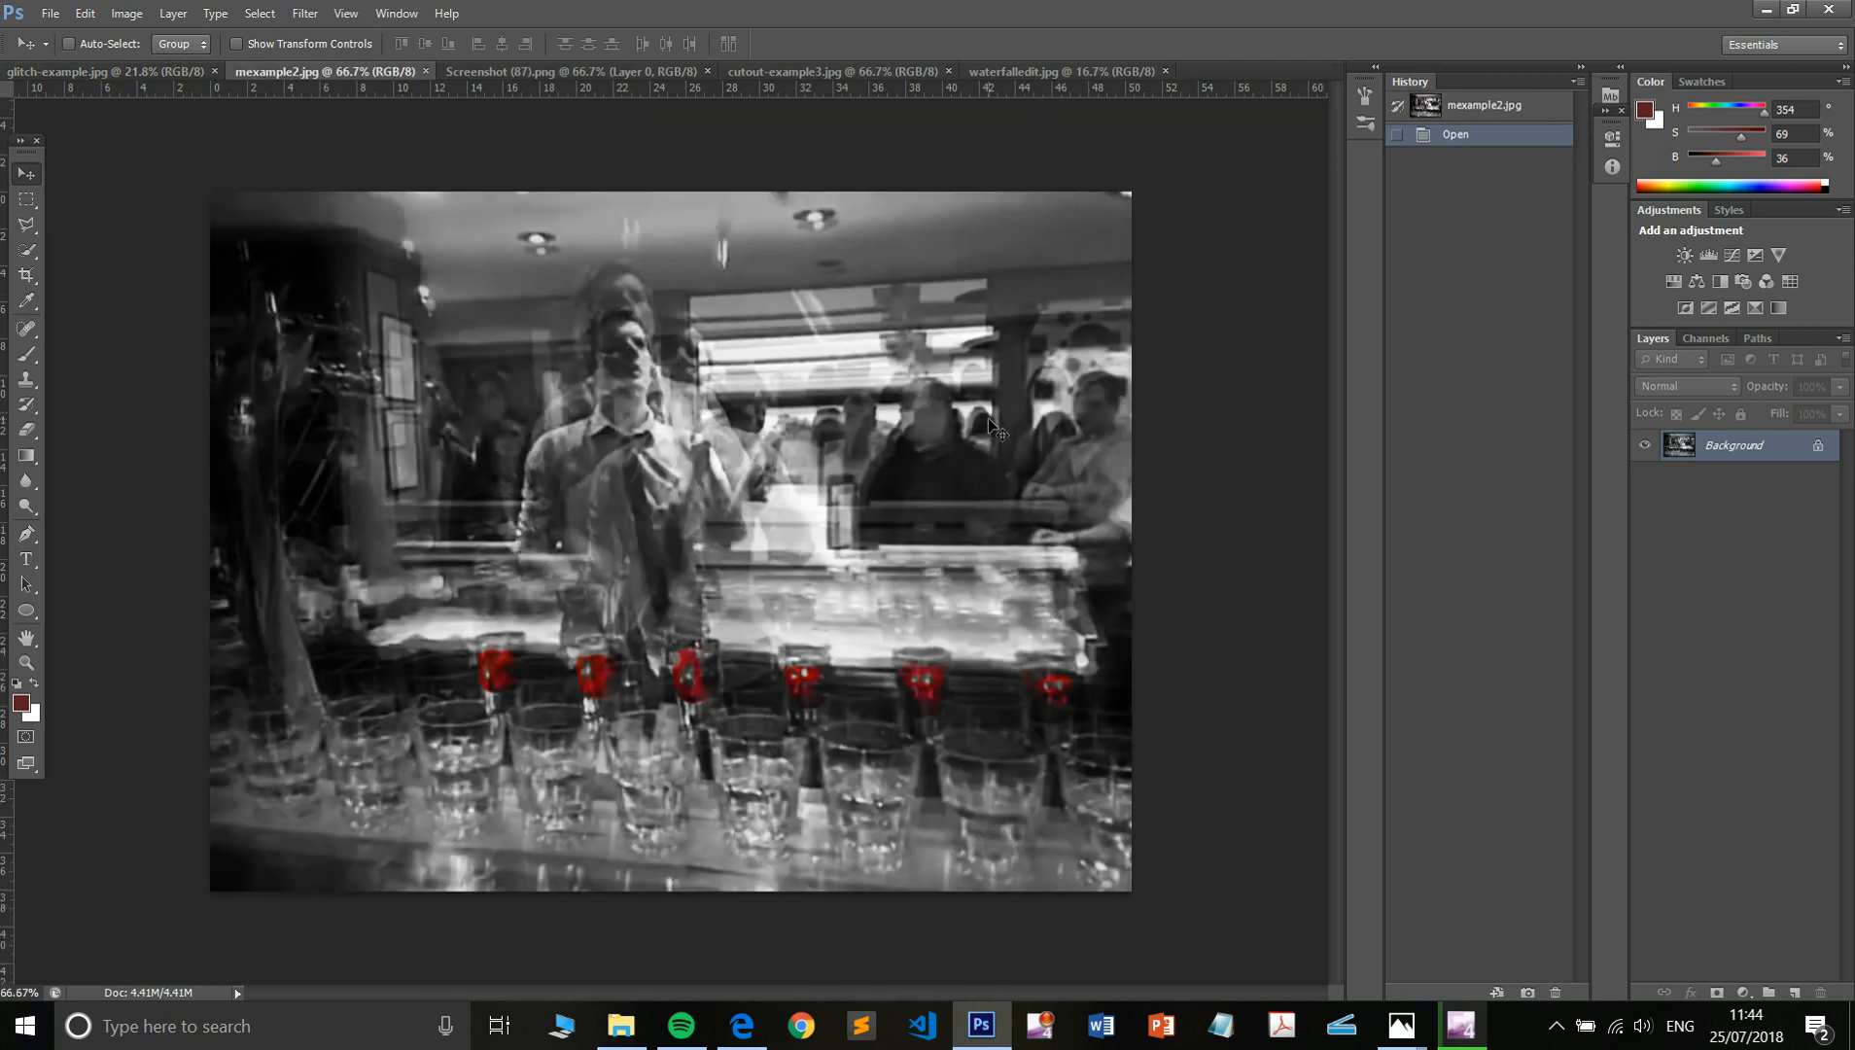
{"action": "key", "text": "ctrl+Tab"}
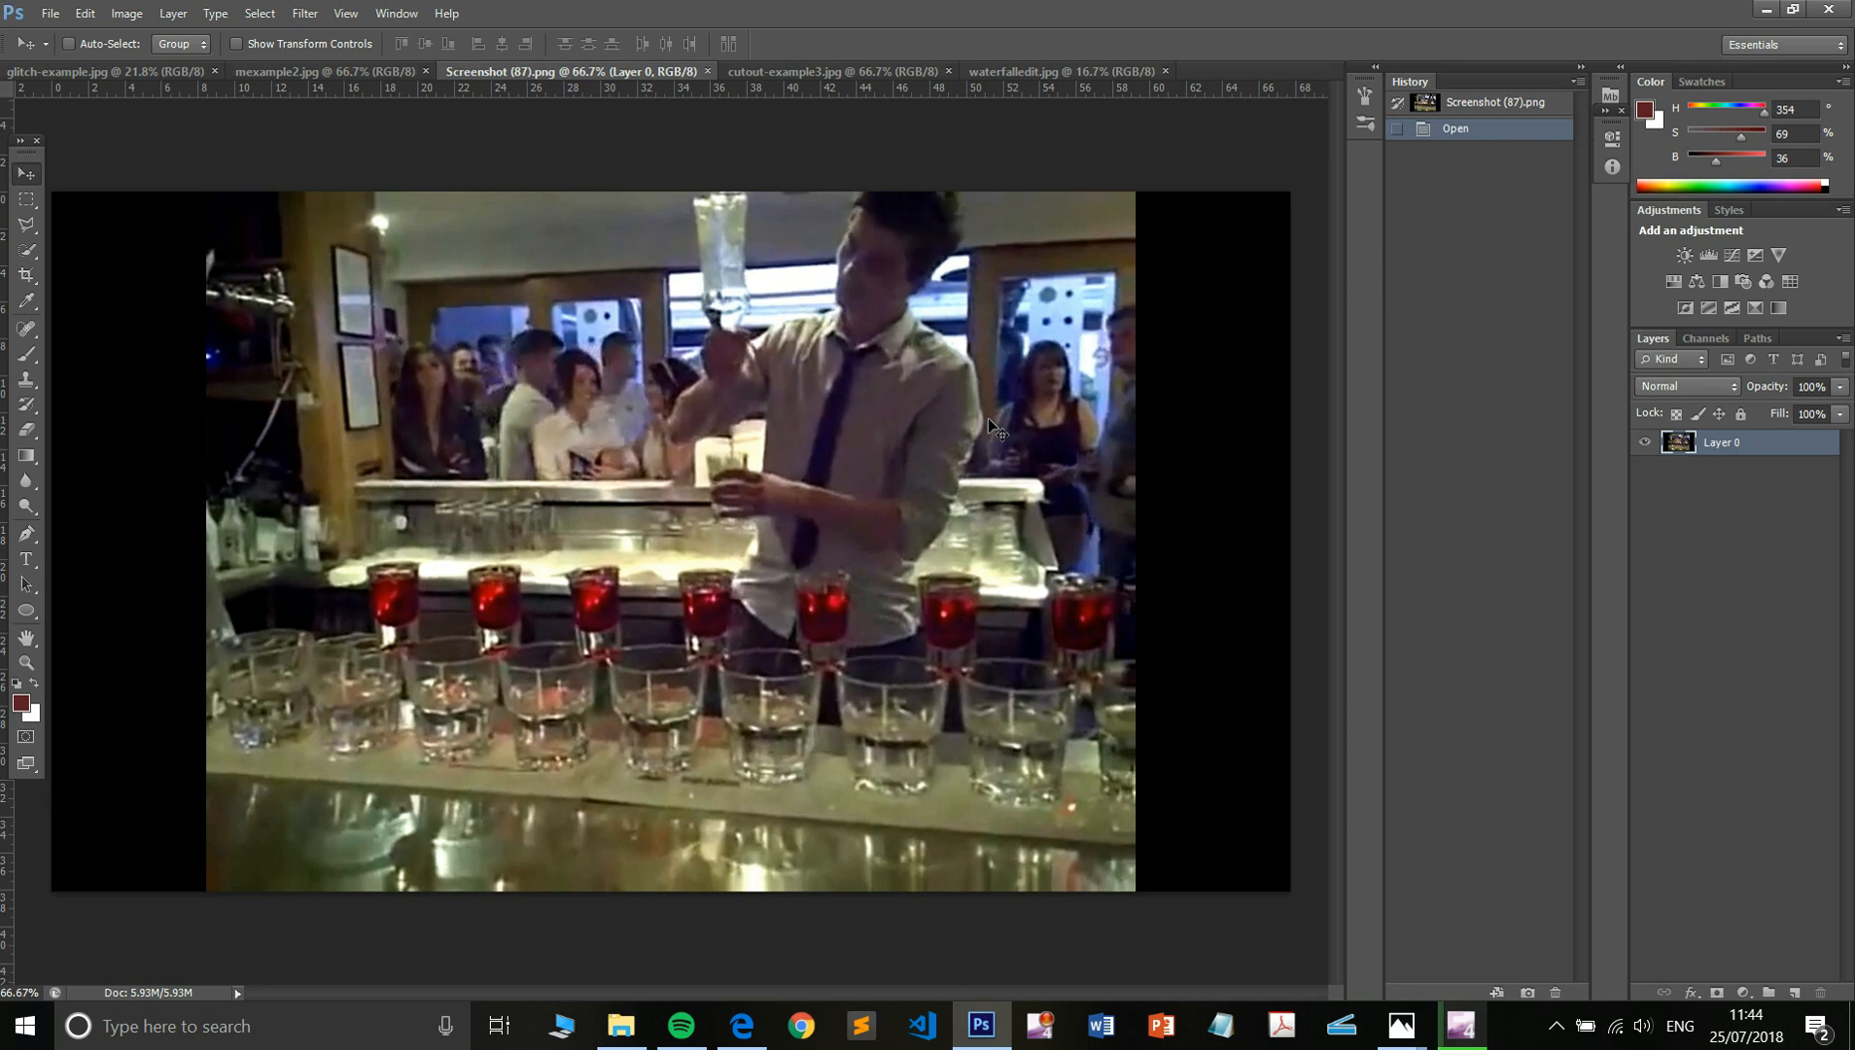
{"action": "key", "text": "ctrl+Tab"}
{"action": "key", "text": "ctrl+Tab"}
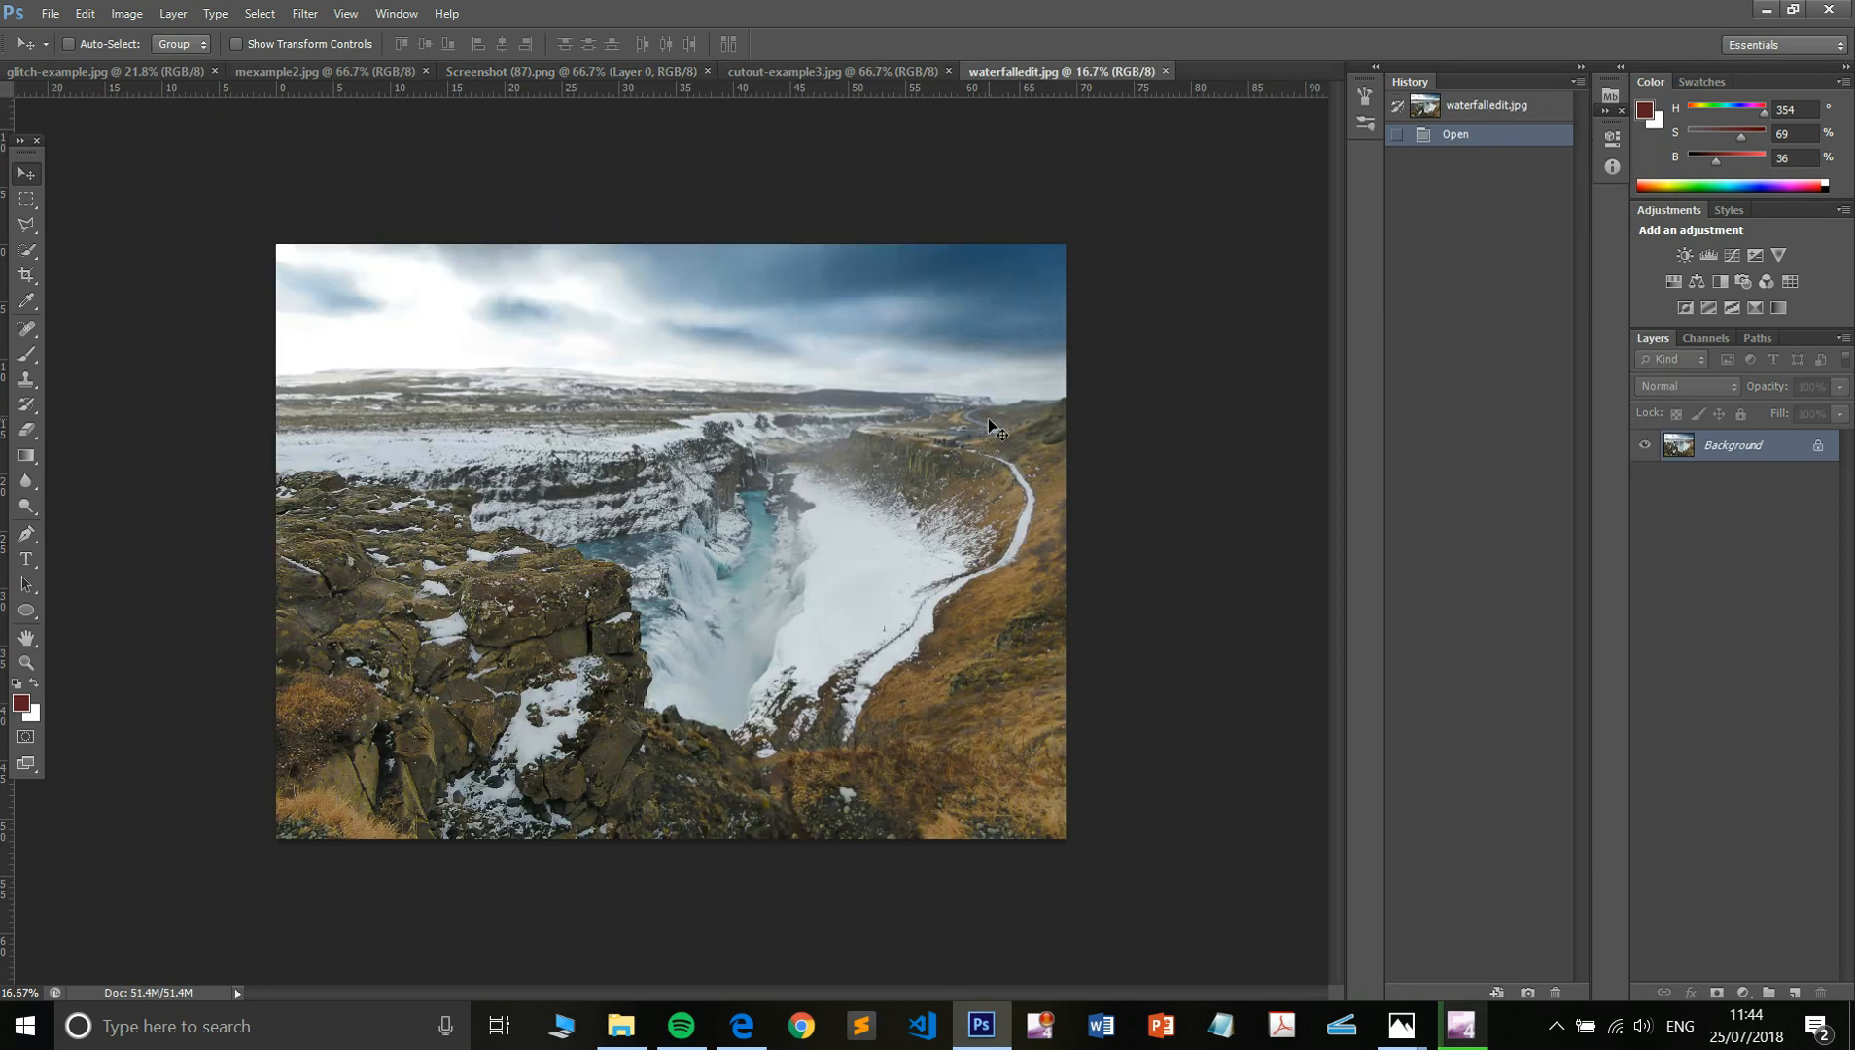
{"action": "key", "text": "ctrl+Tab"}
{"action": "key", "text": "ctrl+Tab"}
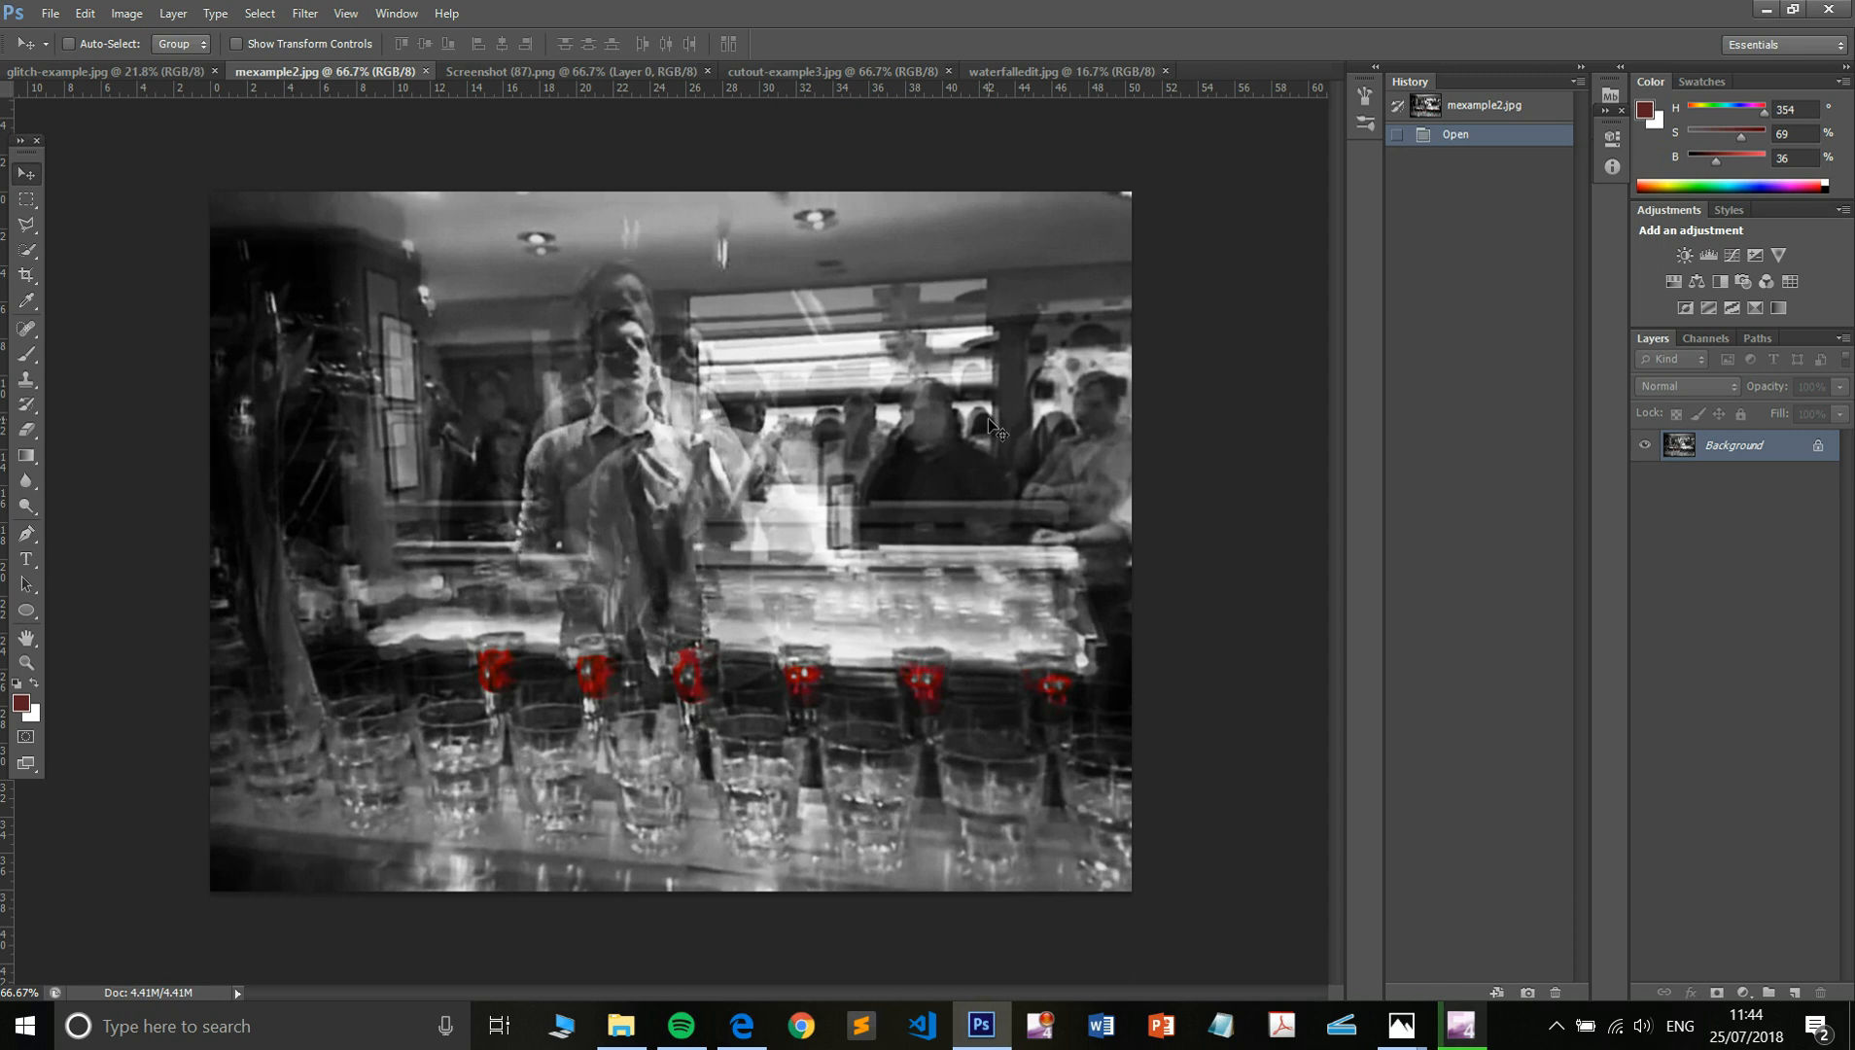
{"action": "key", "text": "ctrl+Tab"}
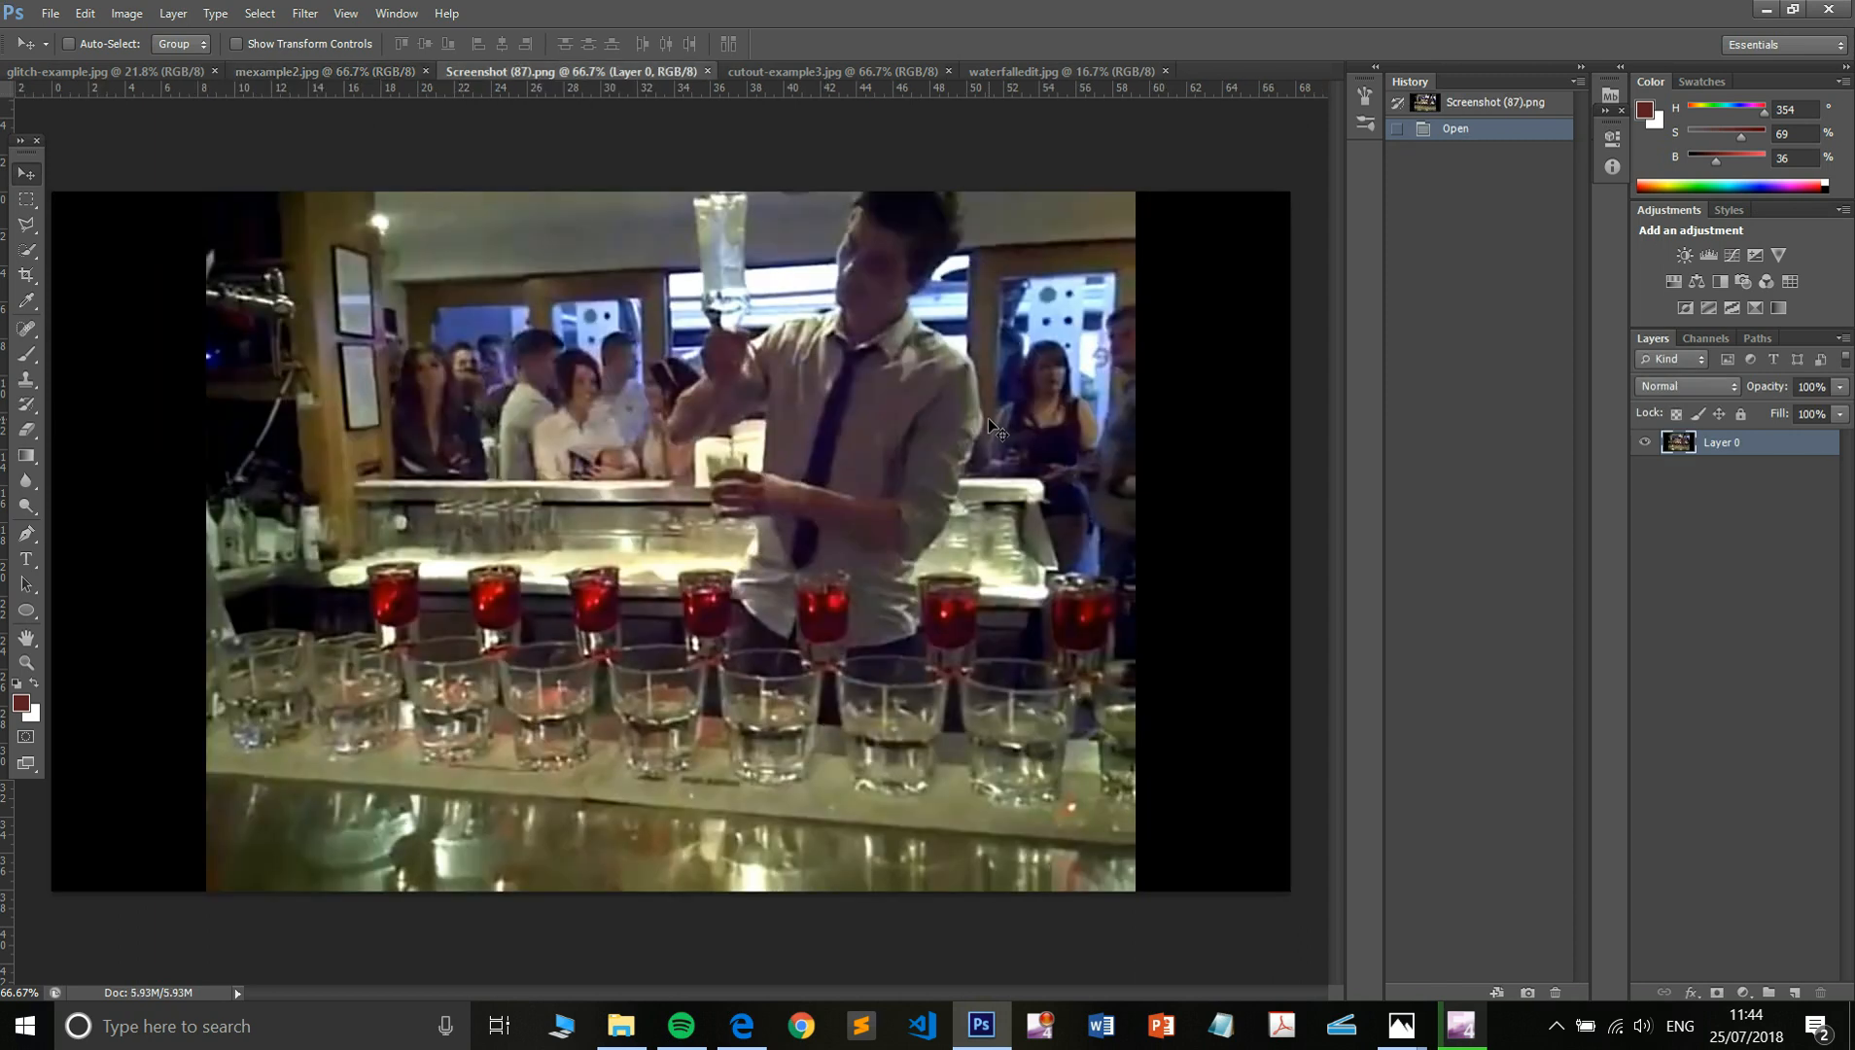
{"action": "key", "text": "ctrl+Tab"}
{"action": "key", "text": "ctrl+Tab"}
{"action": "key", "text": "ctrl+Tab"}
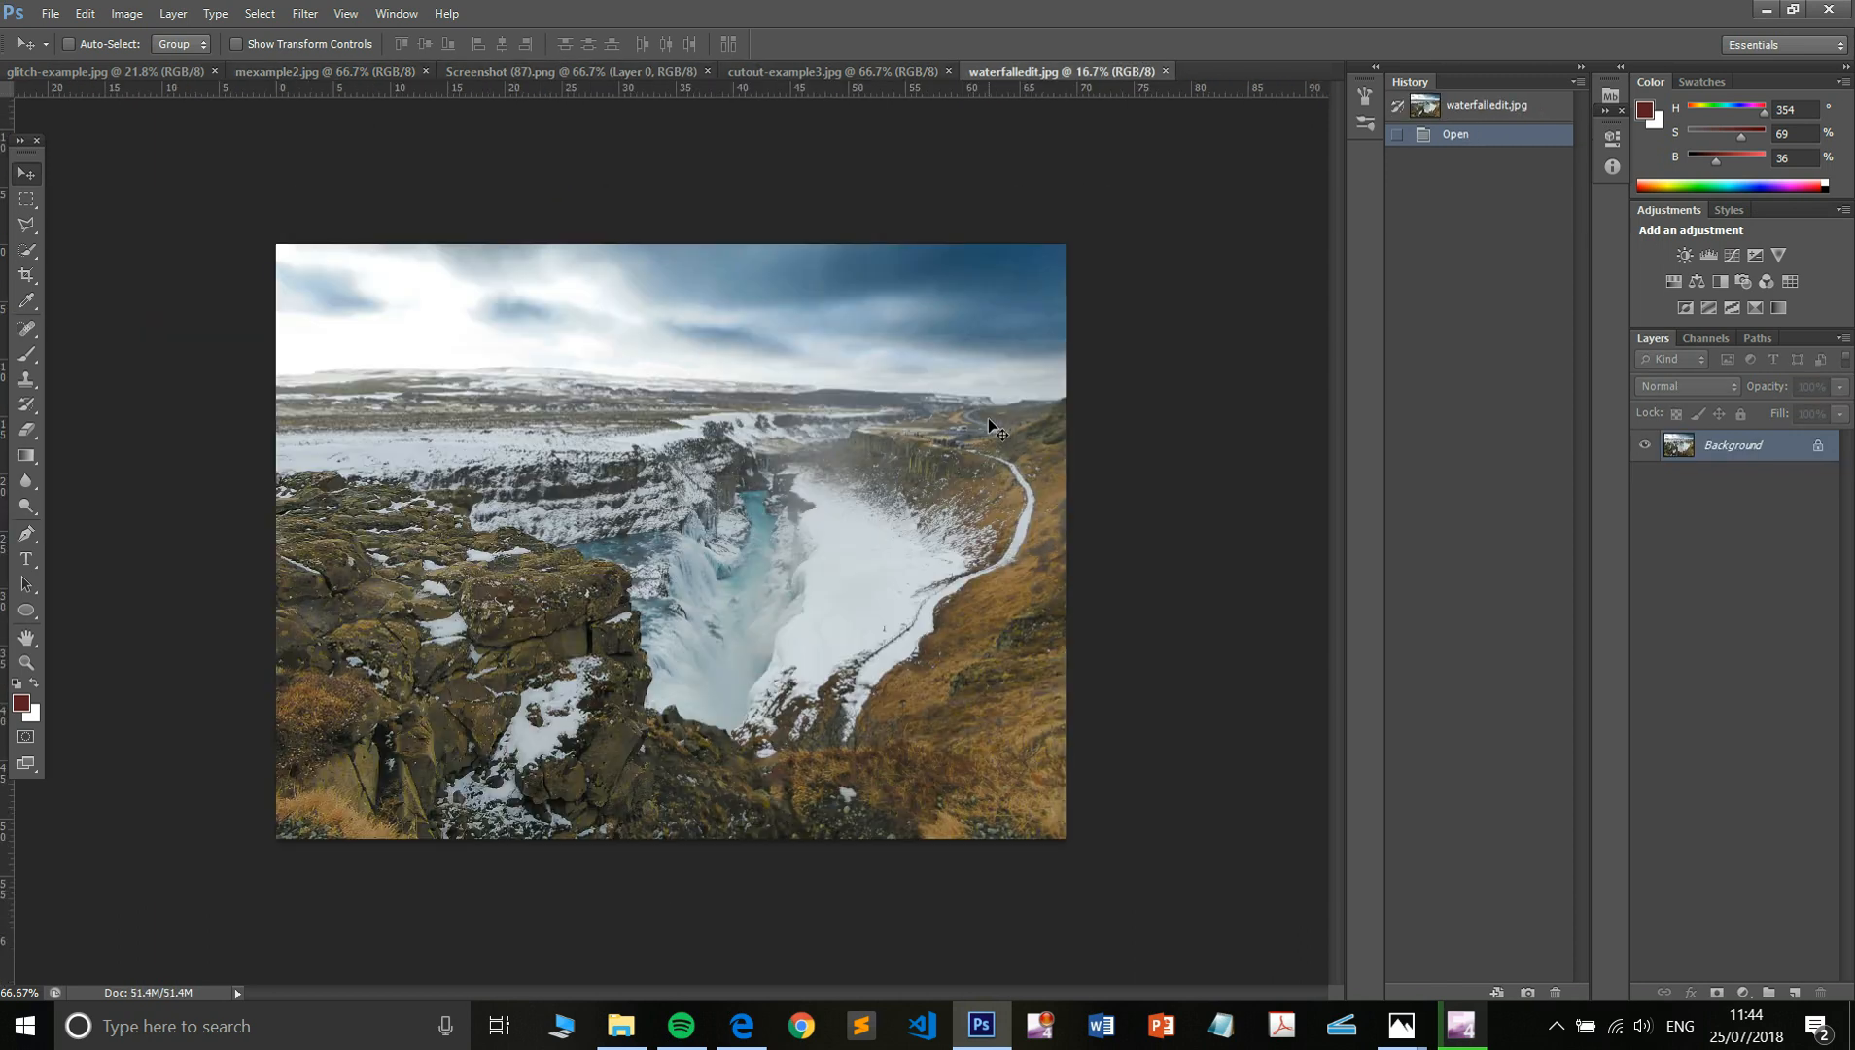
- Crop the black bars off both sides of Screenshot (87).png
{"action": "key", "text": "ctrl+Tab"}
{"action": "key", "text": "ctrl+Tab"}
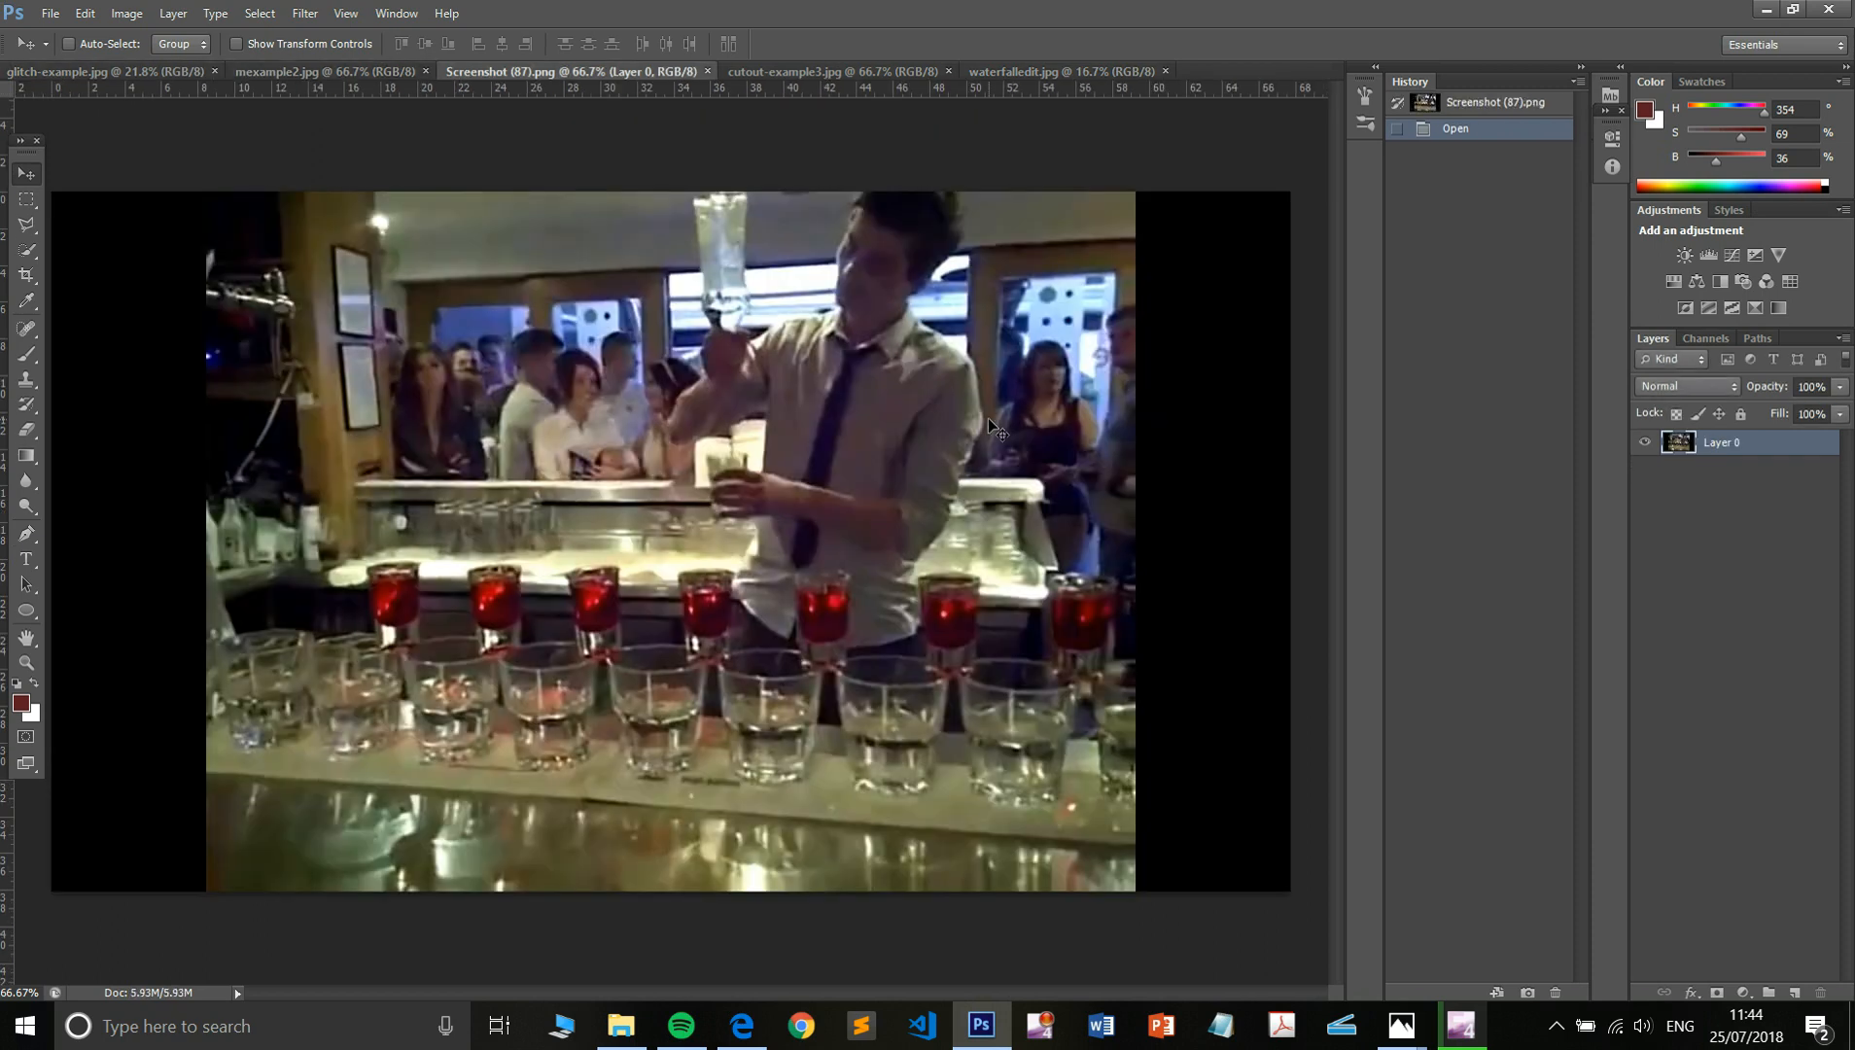
{"action": "key", "text": "c"}
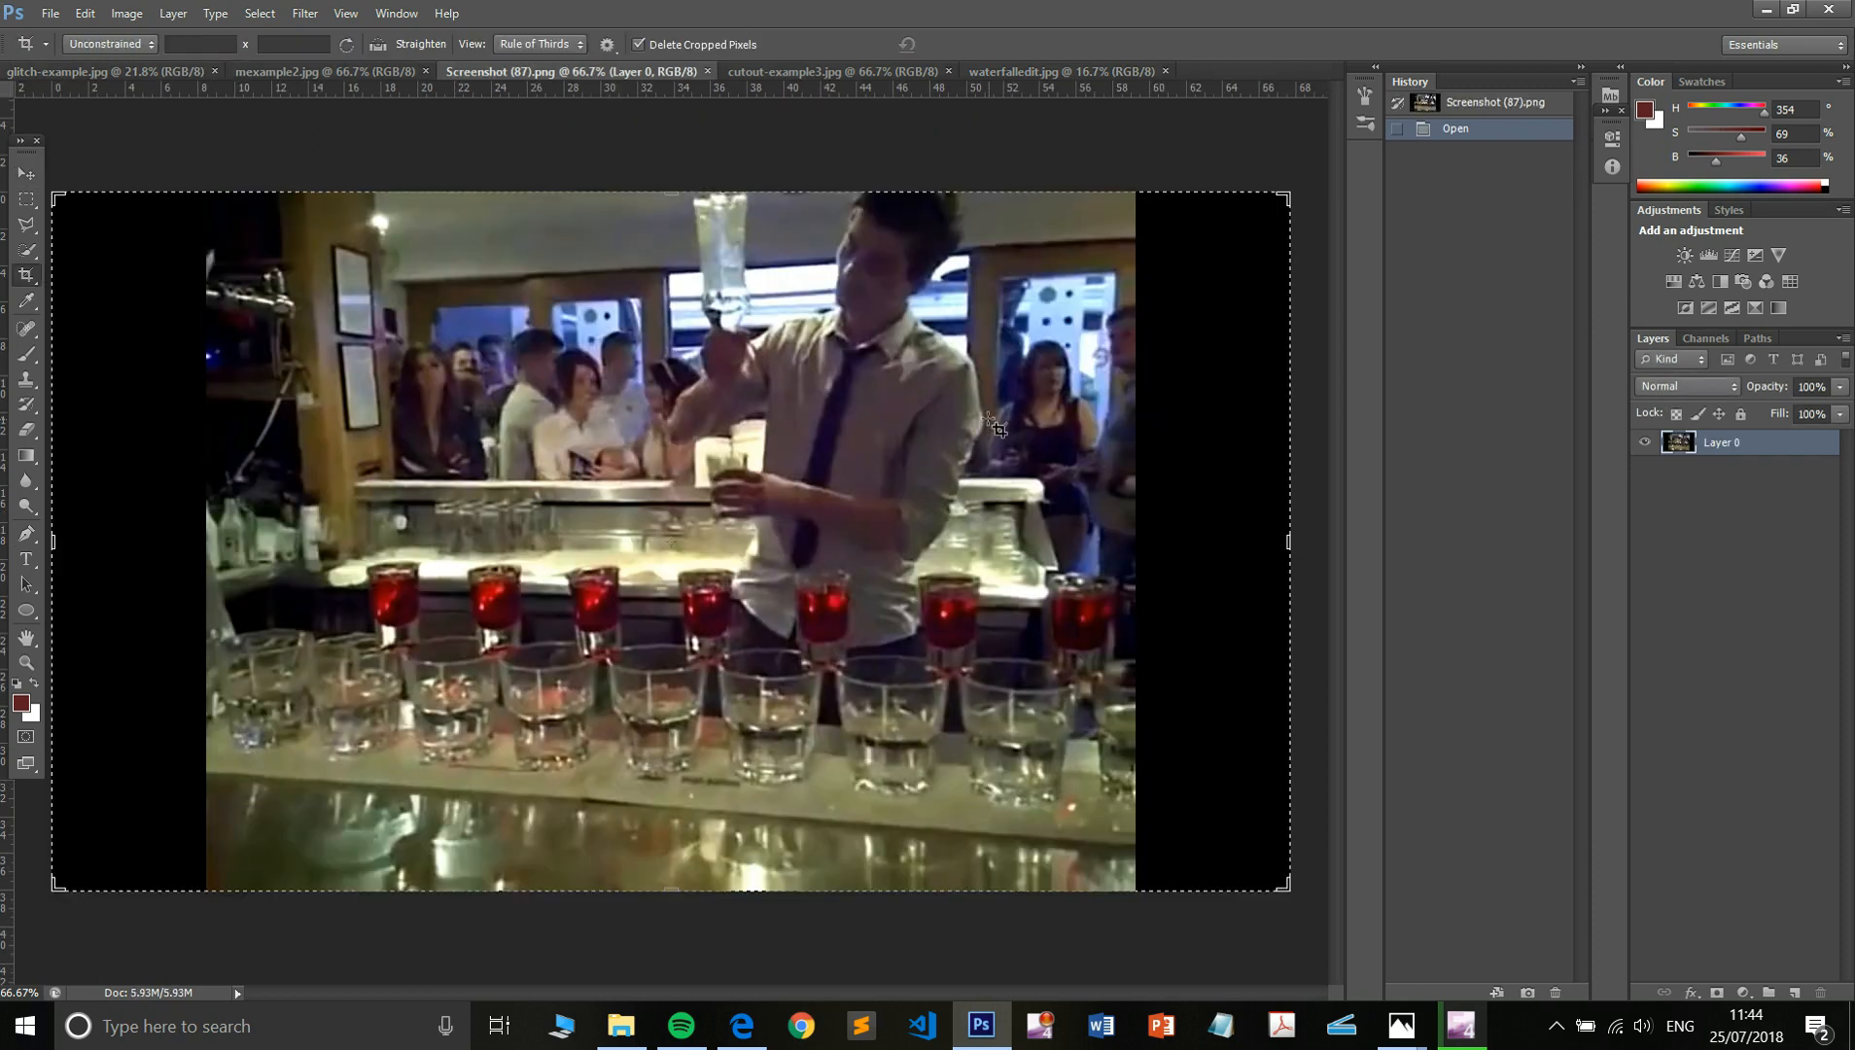
{"action": "left_click_drag", "start_coordinate": [1300, 538], "coordinate": [1213, 542]}
{"action": "key", "text": "Return"}
{"action": "left_click_drag", "start_coordinate": [130, 542], "coordinate": [207, 543]}
{"action": "key", "text": "Return"}
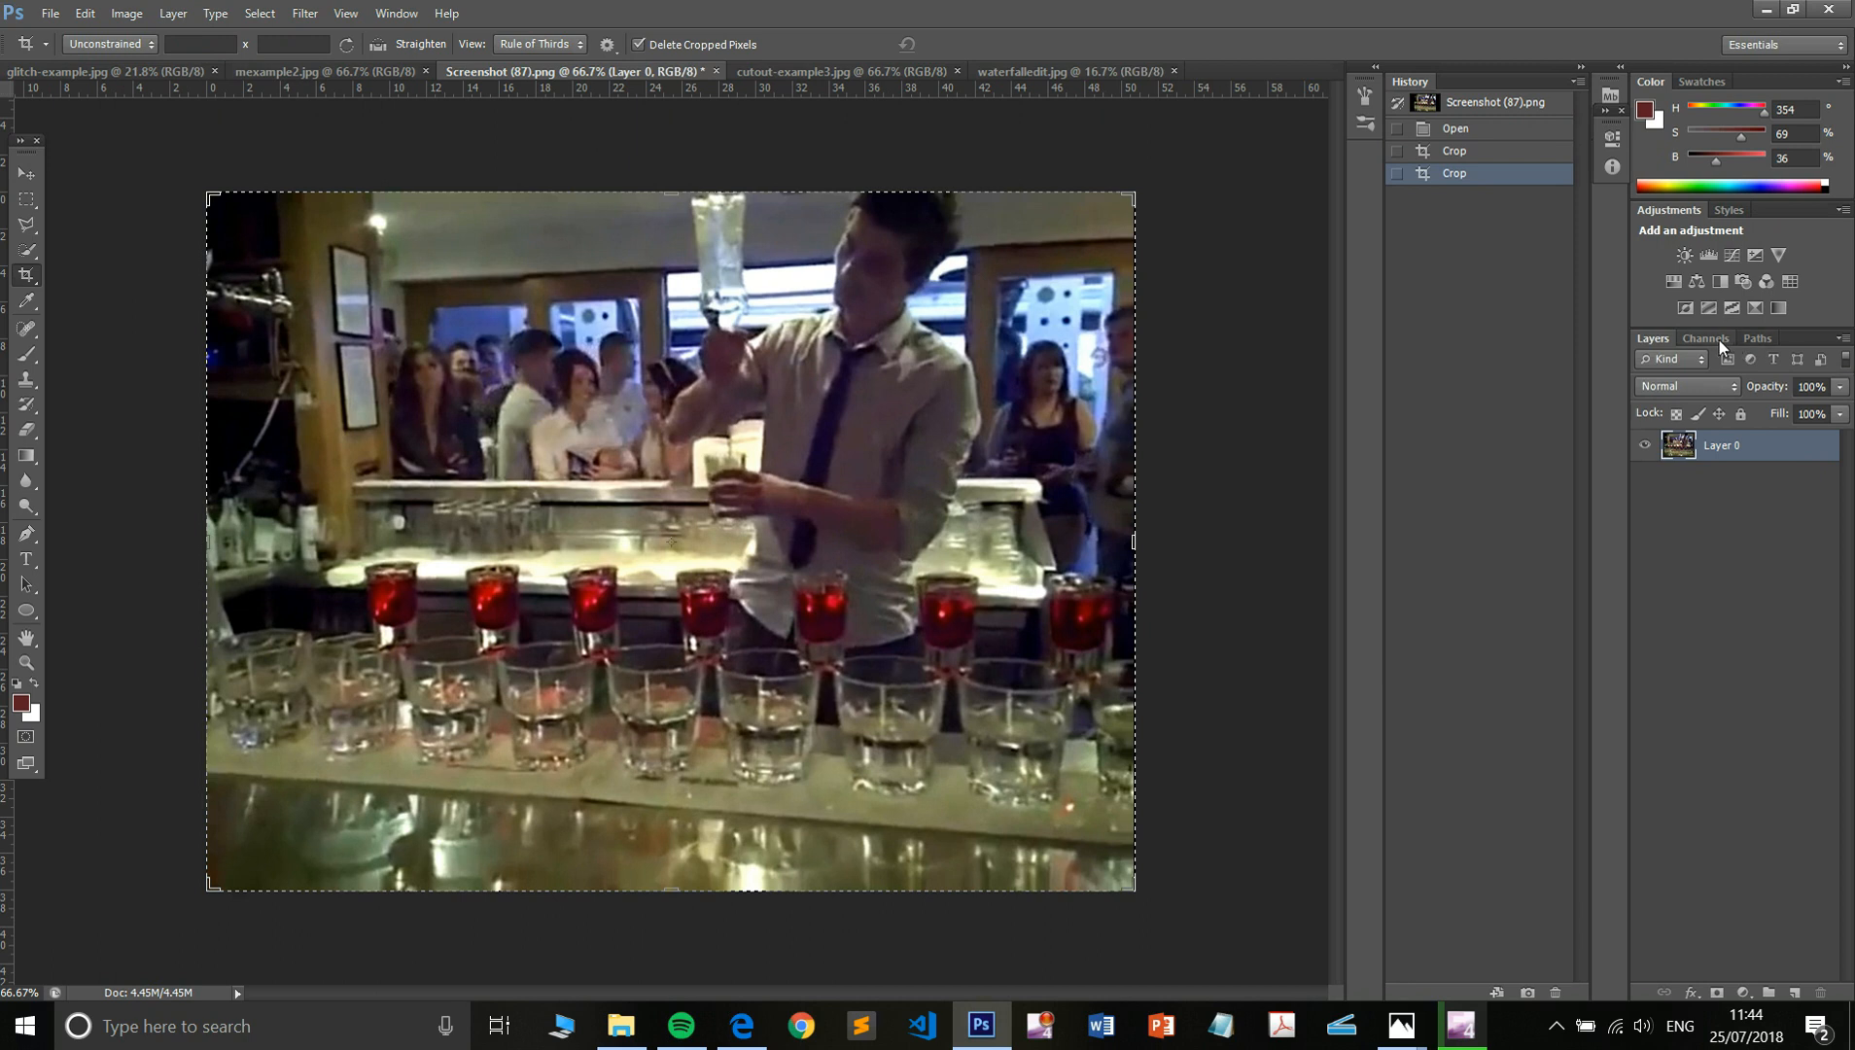
- Copy a thin horizontal strip across the crowd and bartender's torso to a new layer and shift it just below its original position
{"action": "left_click", "coordinate": [28, 201]}
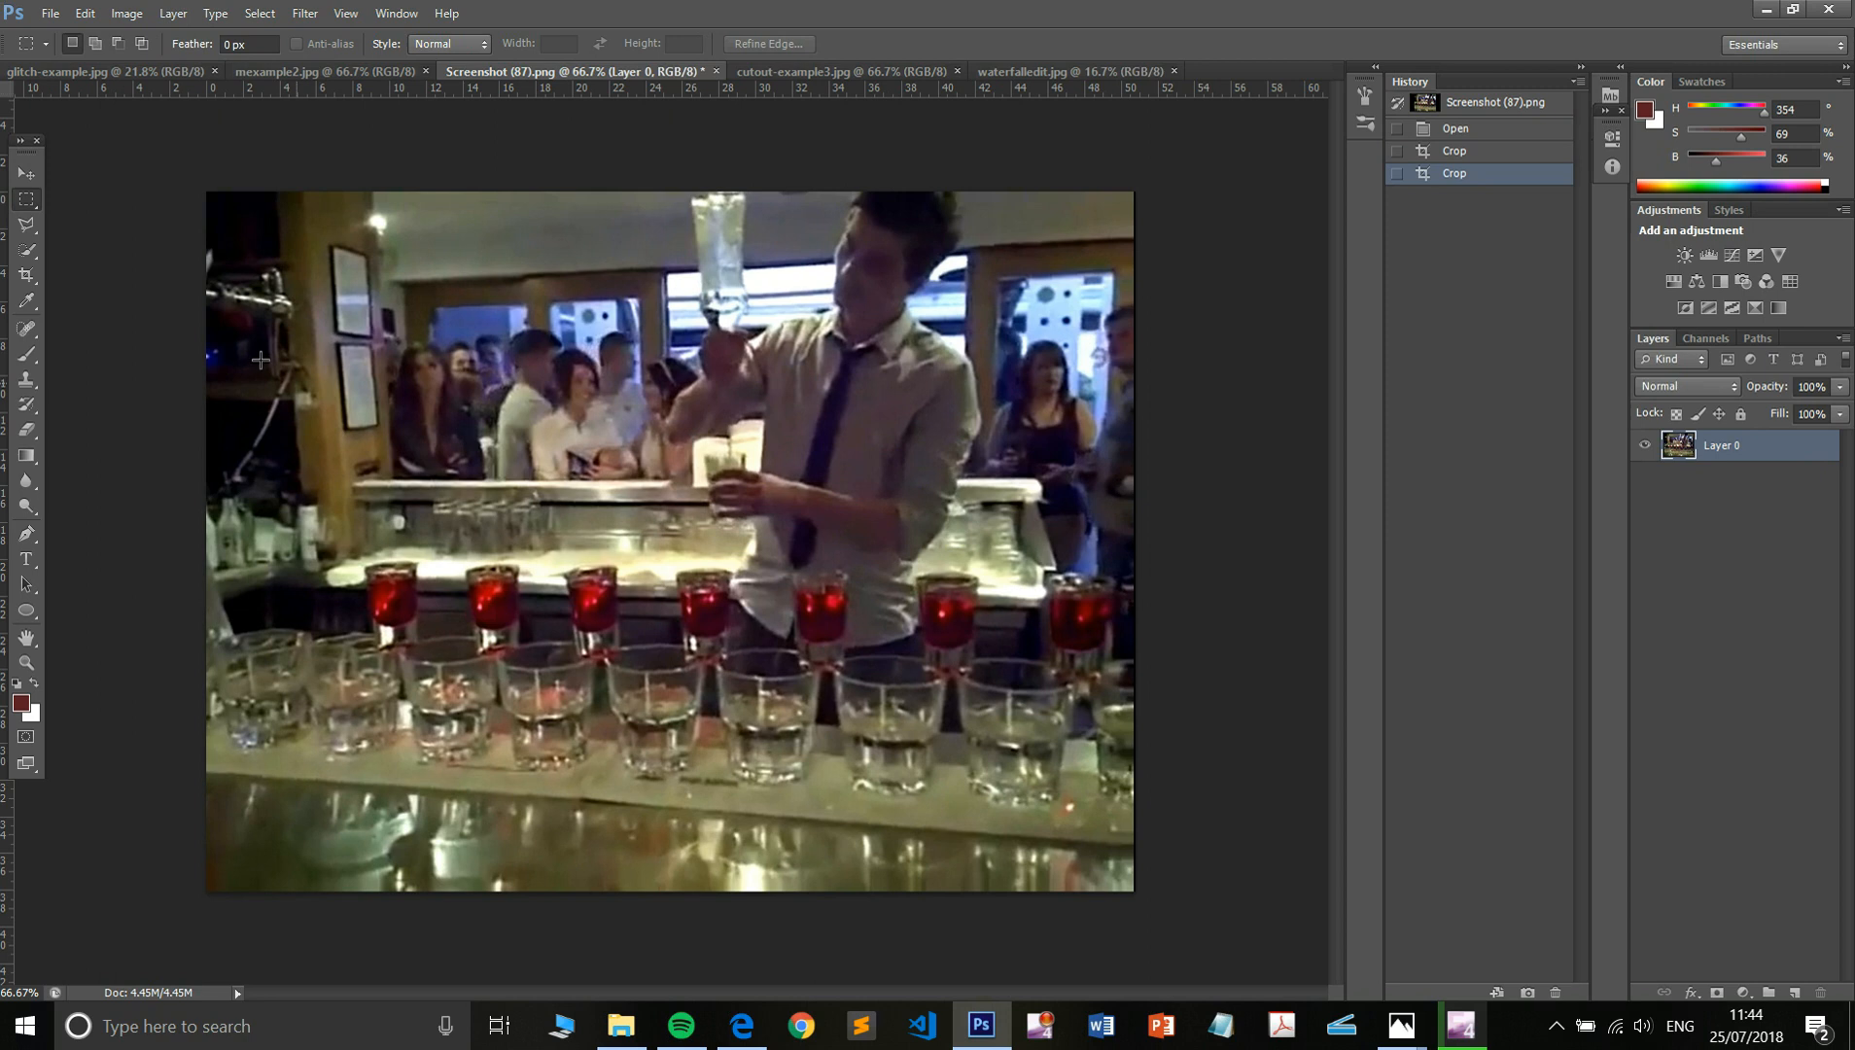
{"action": "left_click_drag", "start_coordinate": [294, 431], "coordinate": [1111, 470]}
{"action": "key", "text": "ctrl+c"}
{"action": "key", "text": "ctrl+v"}
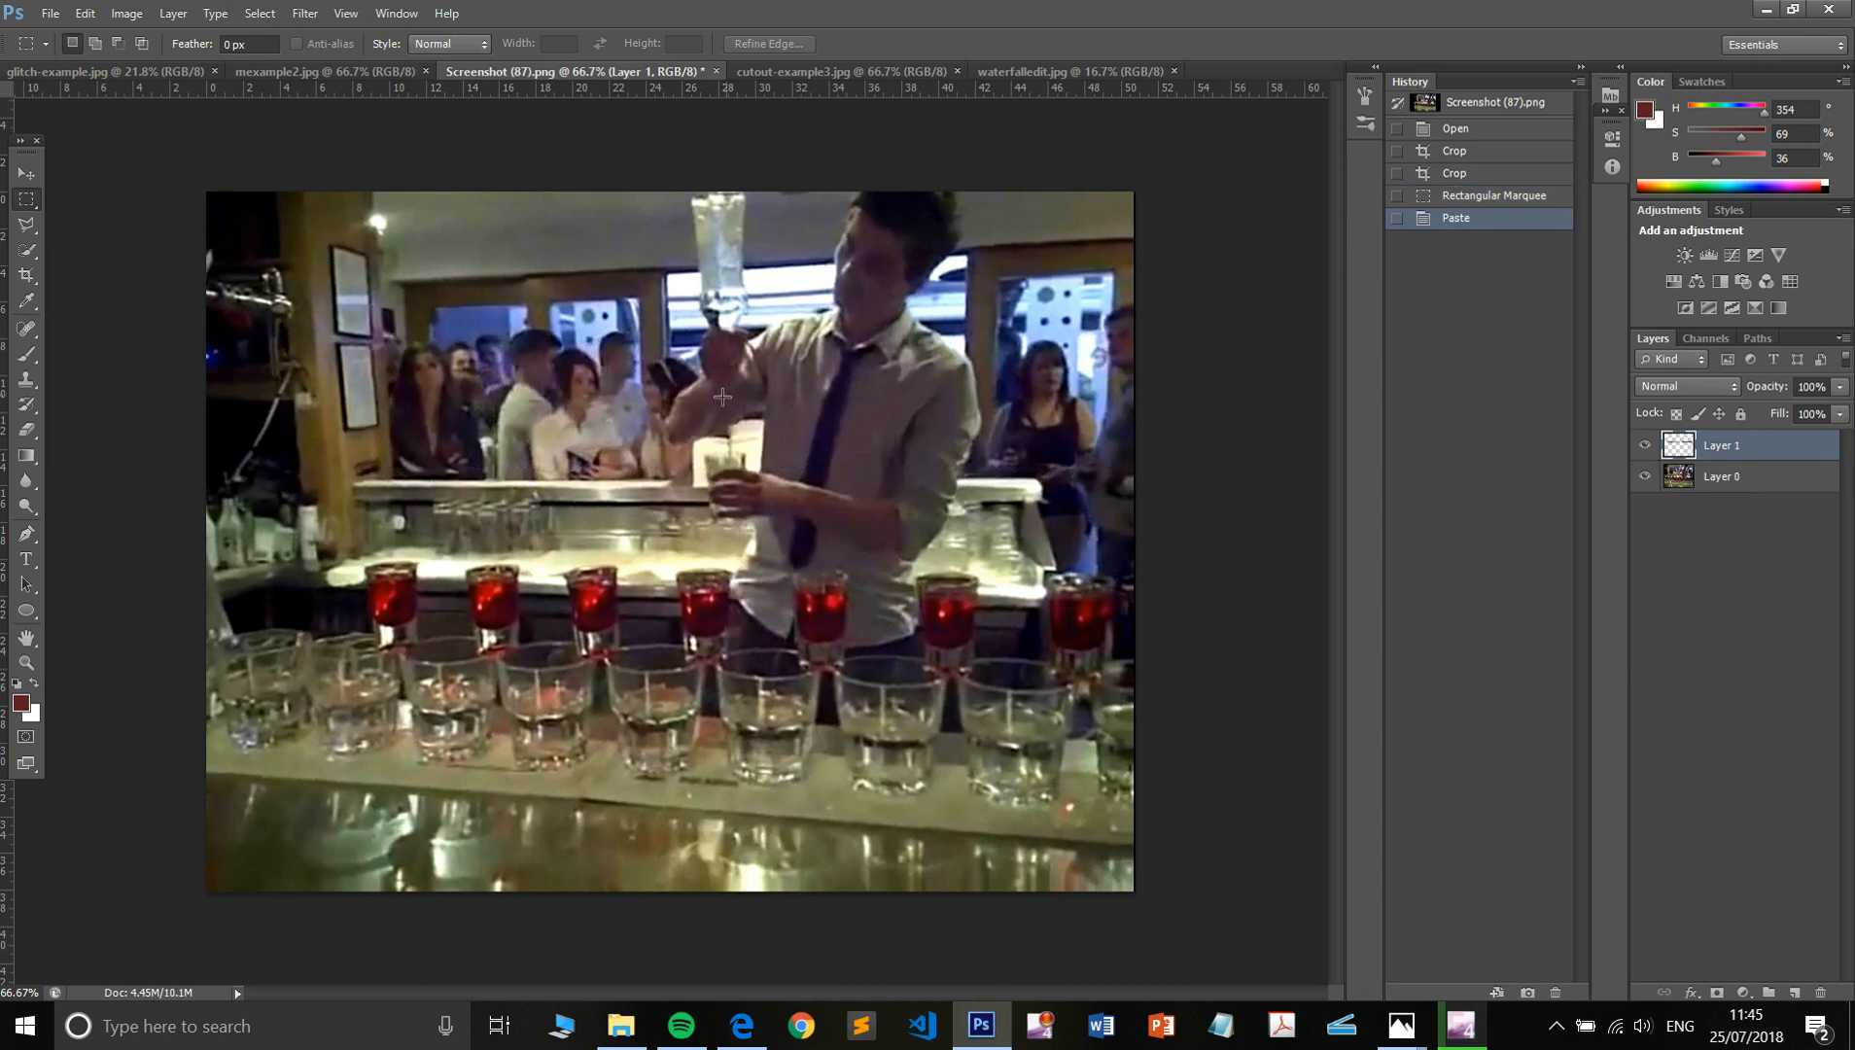
{"action": "key", "text": "ctrl+t"}
{"action": "left_click_drag", "start_coordinate": [780, 442], "coordinate": [778, 478]}
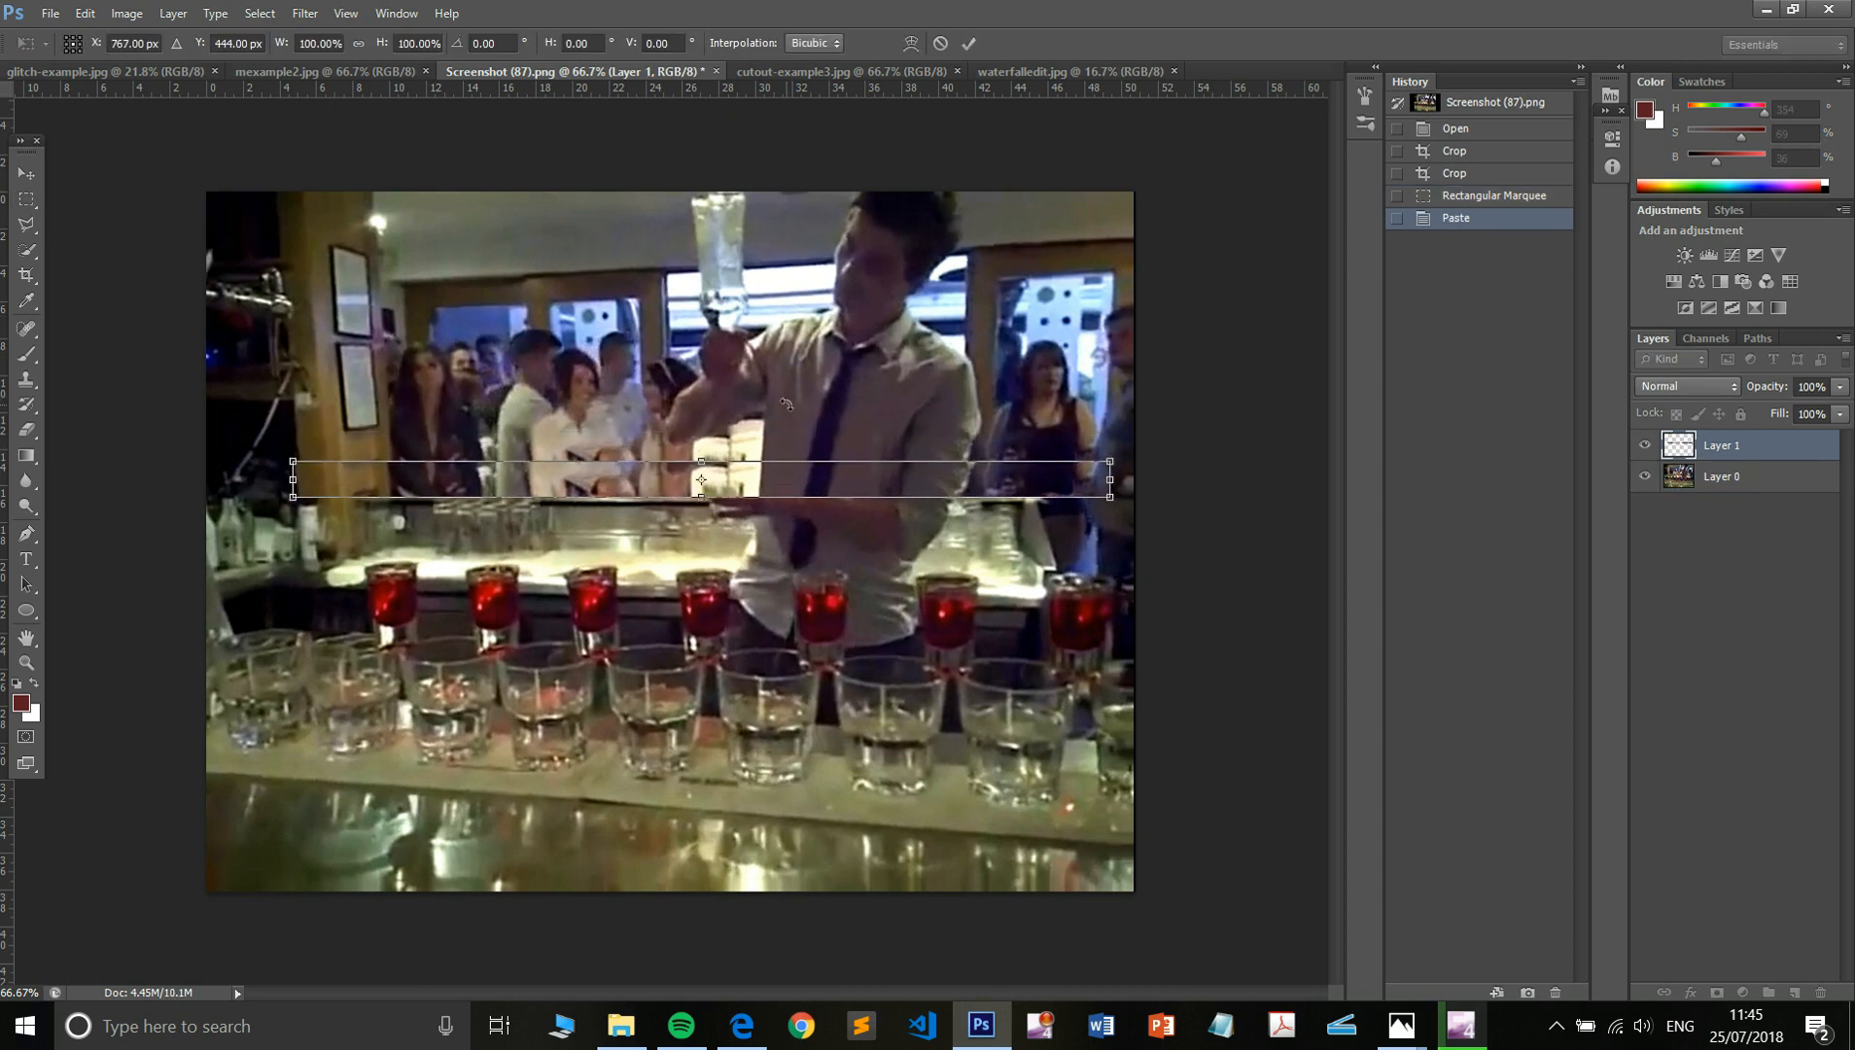
{"action": "key", "text": "m"}
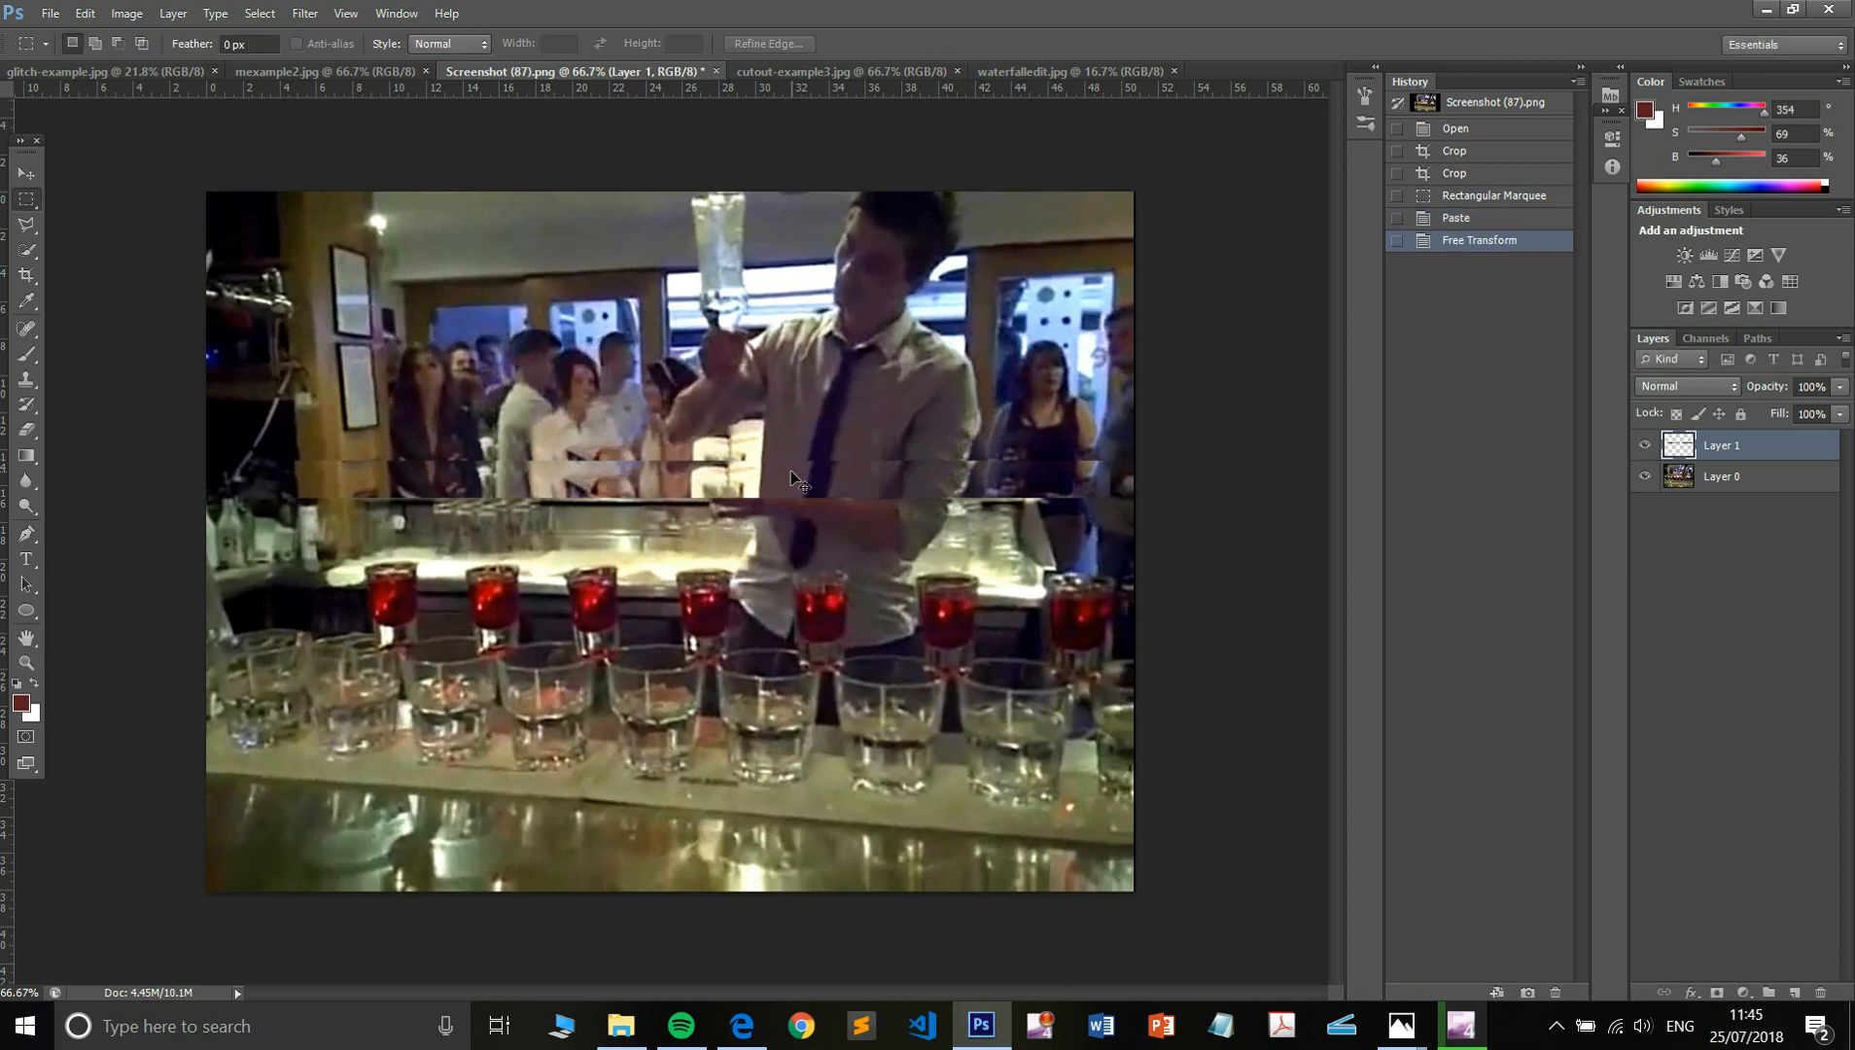
- Paste two more copies of the strip and place them below the first one, just above the red drinks
{"action": "key", "text": "ctrl+v"}
{"action": "key", "text": "v"}
{"action": "left_click_drag", "start_coordinate": [783, 543], "coordinate": [831, 526]}
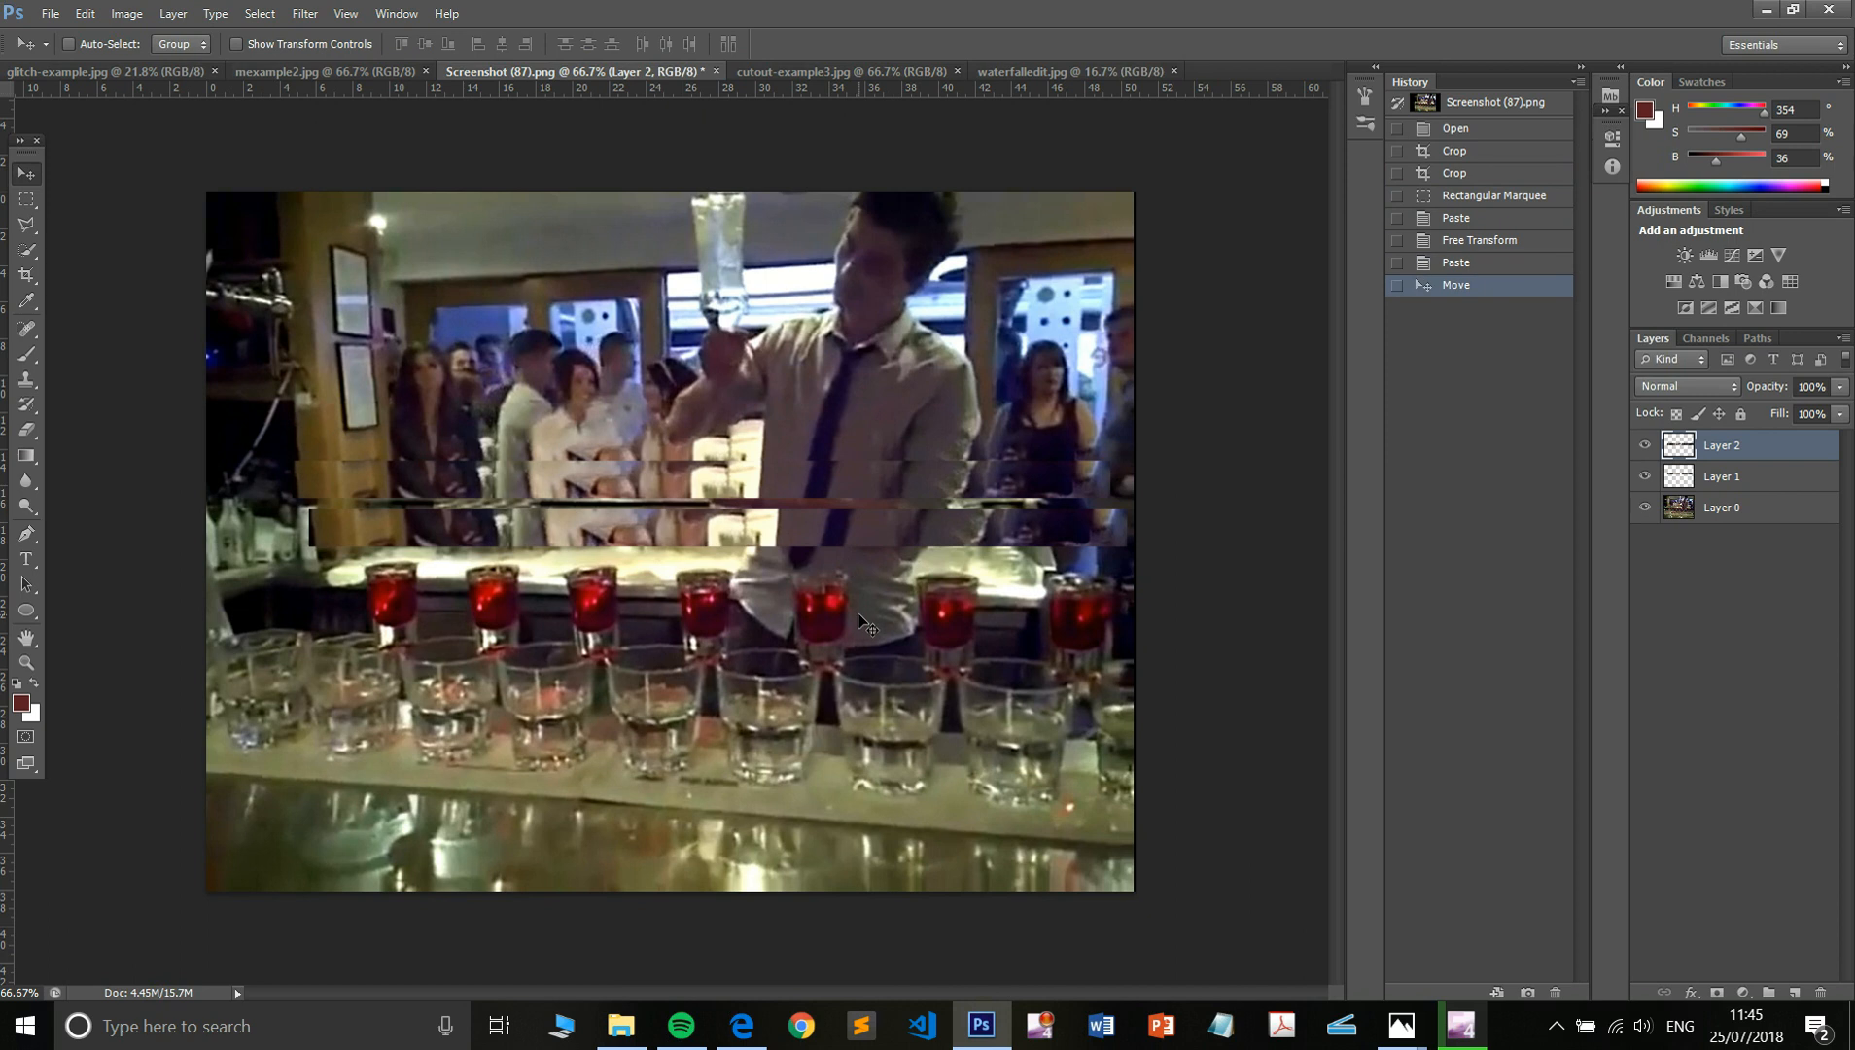
{"action": "key", "text": "ctrl+v"}
{"action": "left_click_drag", "start_coordinate": [833, 551], "coordinate": [859, 536]}
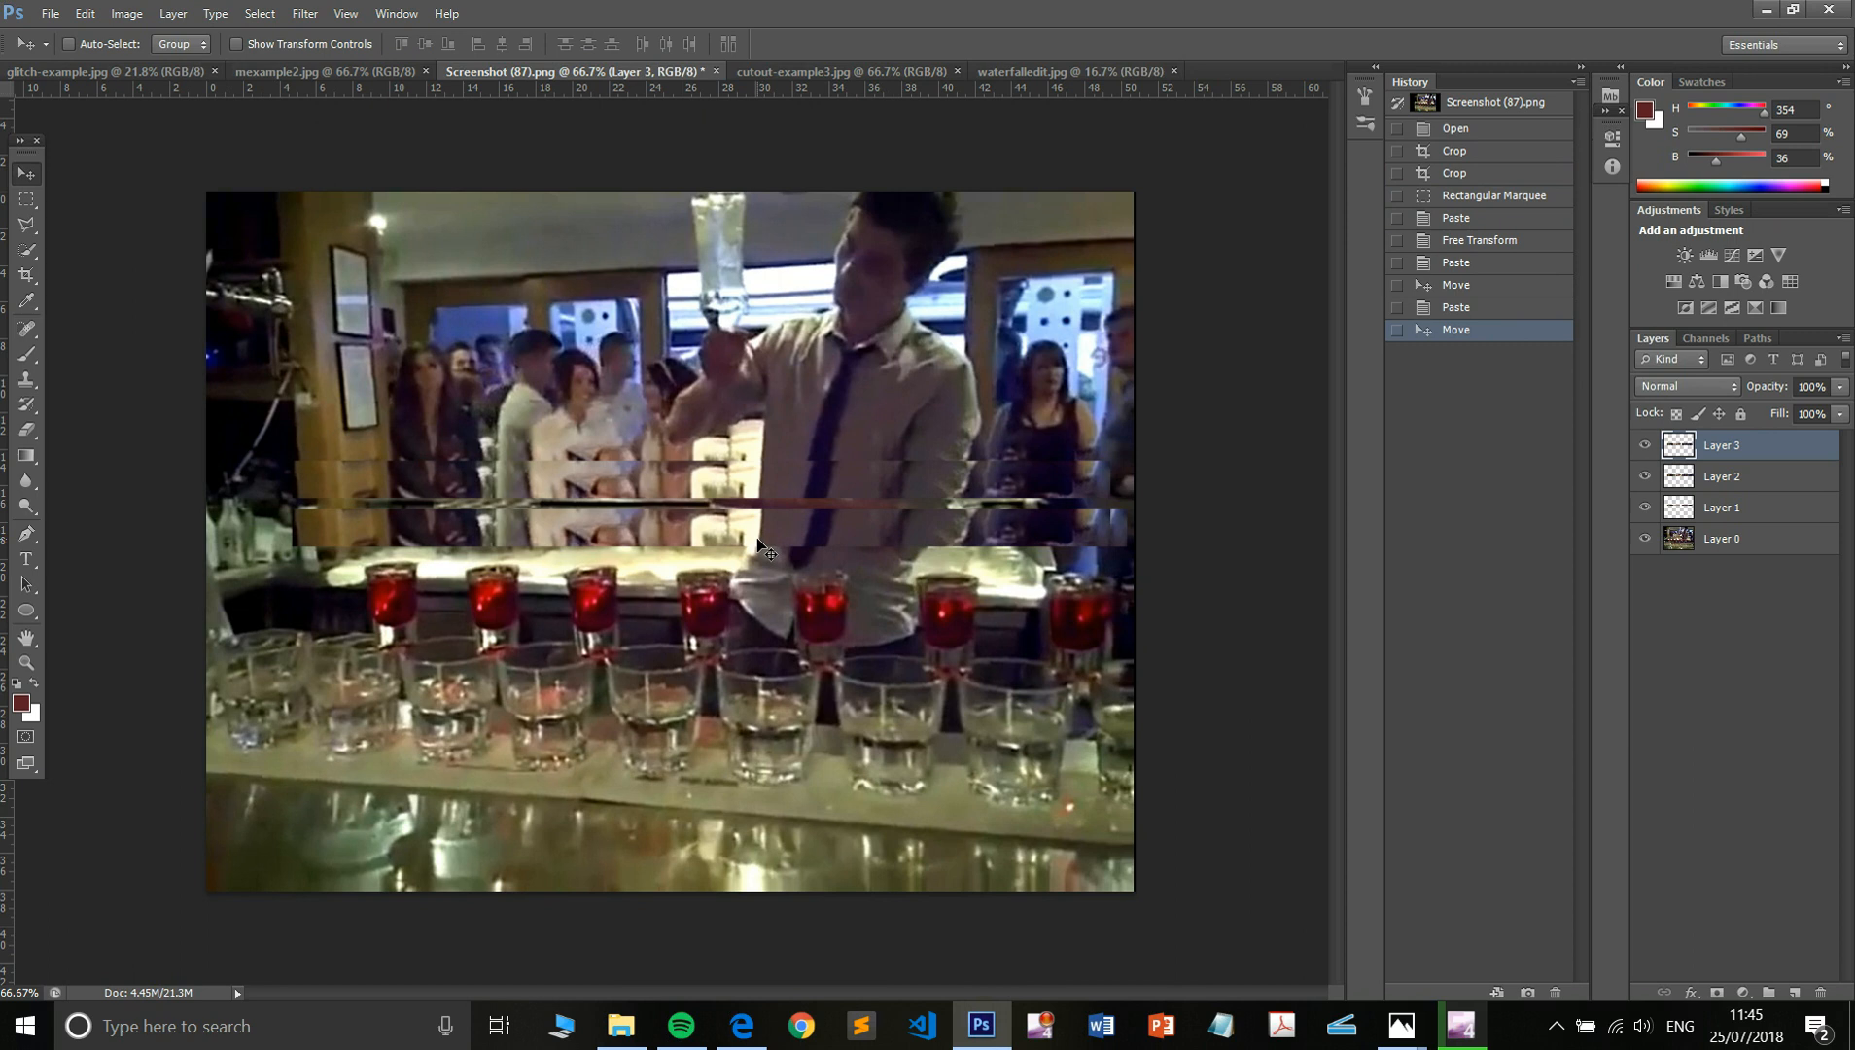
- Stretch the topmost layer's strip downward over the glasses to about 524% of its height
{"action": "key", "text": "ctrl+t"}
{"action": "left_click_drag", "start_coordinate": [701, 547], "coordinate": [717, 706]}
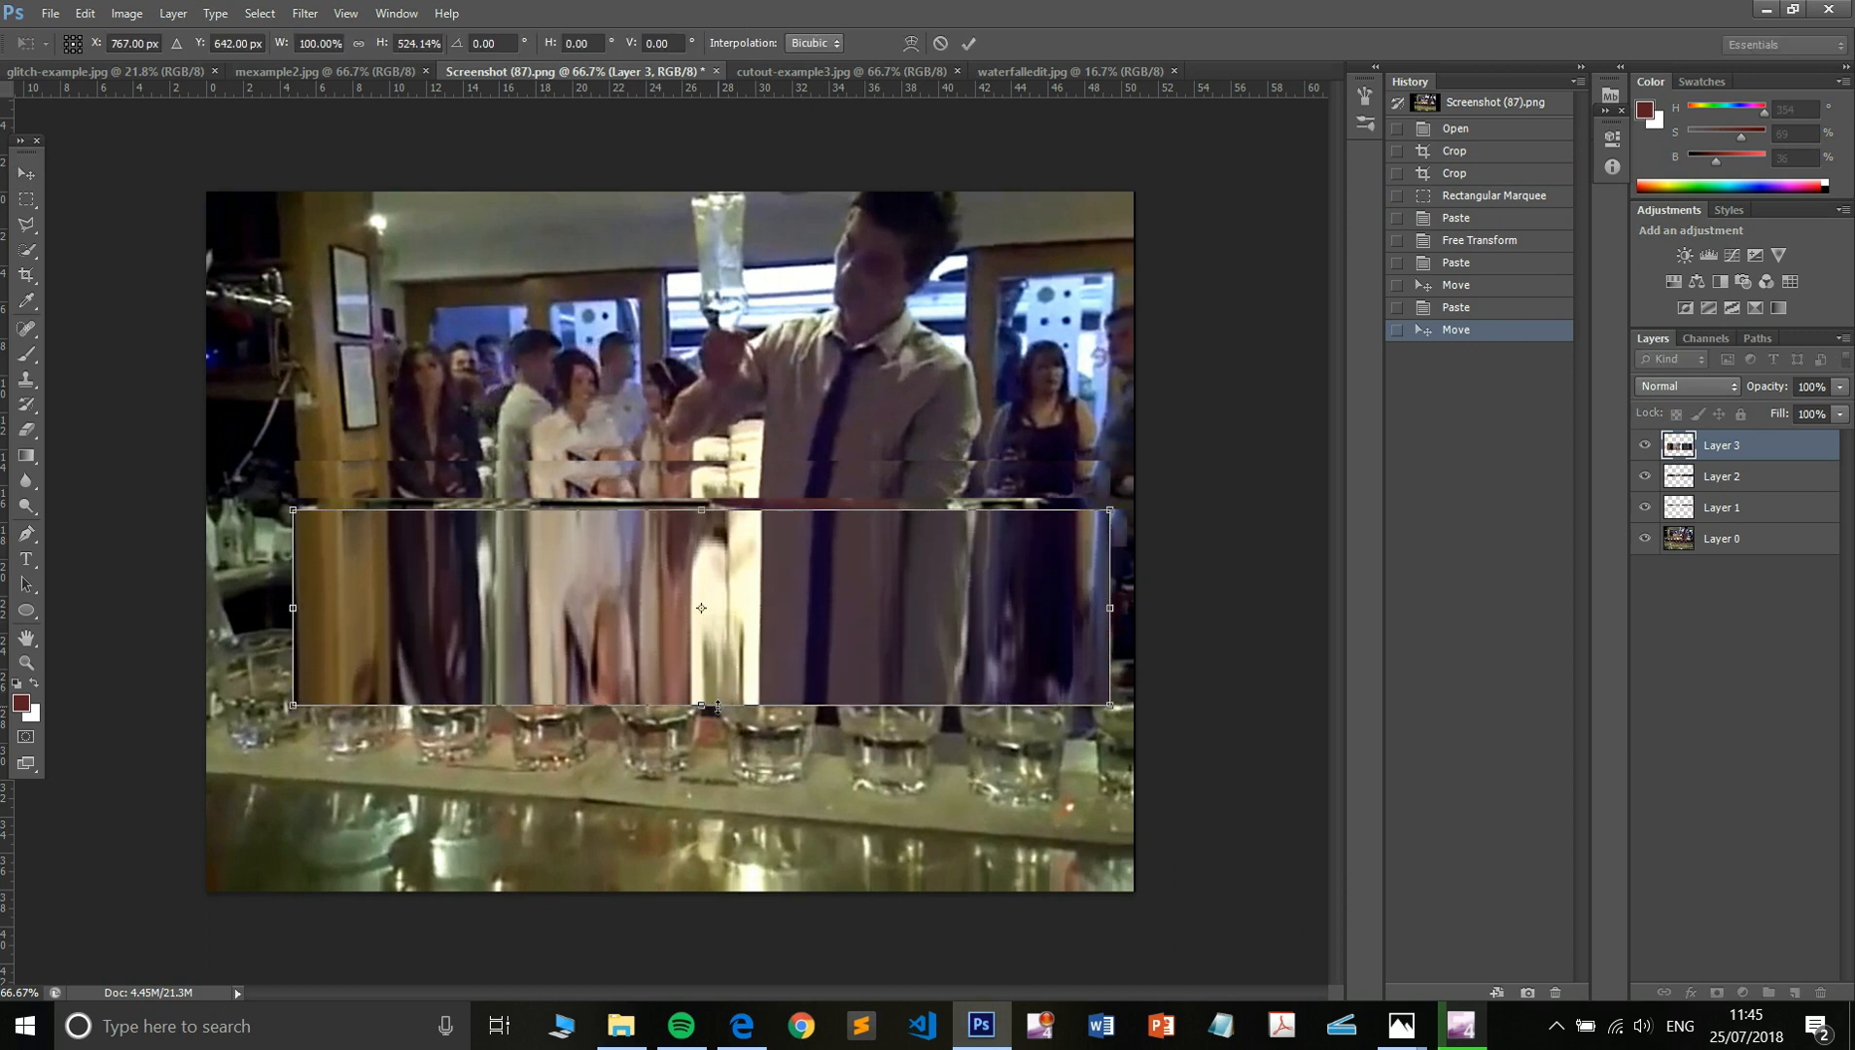
{"action": "key", "text": "Return"}
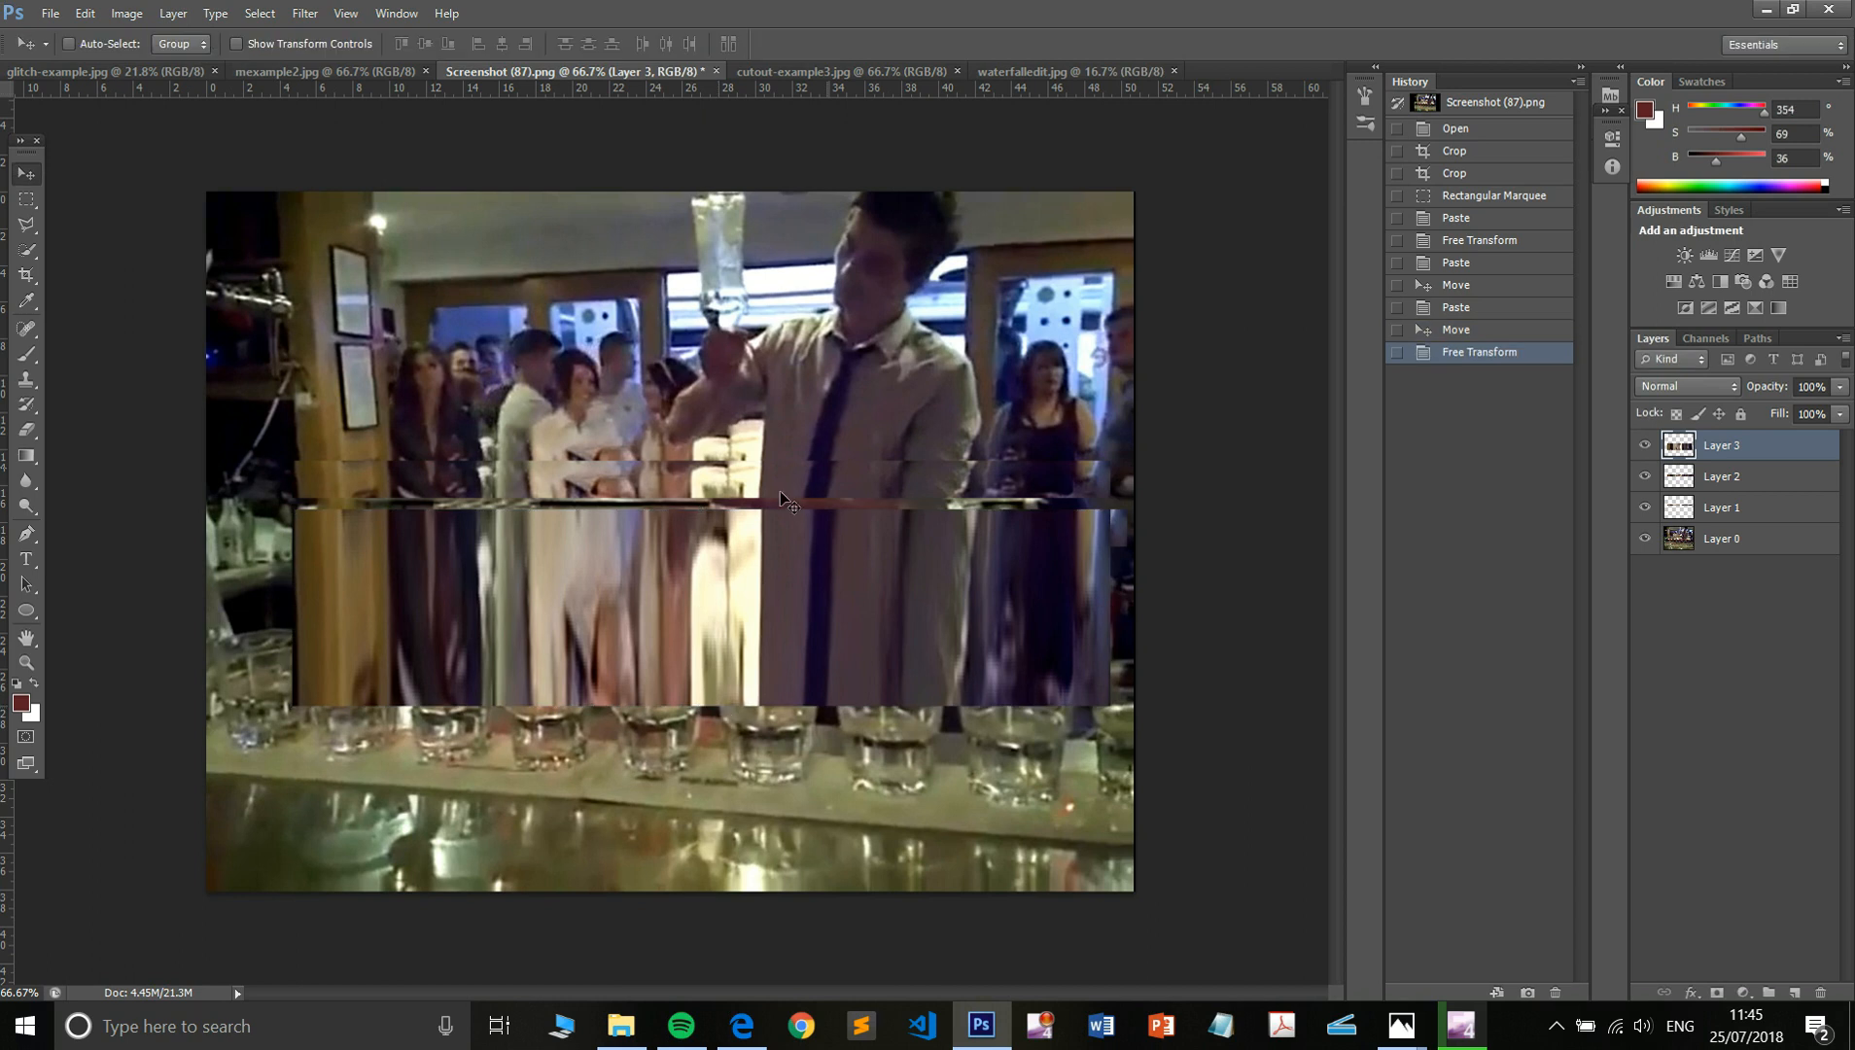
- Flatten the image, then try different colour channel combinations and leave only the Red and Blue channels visible
{"action": "right_click", "coordinate": [1736, 473]}
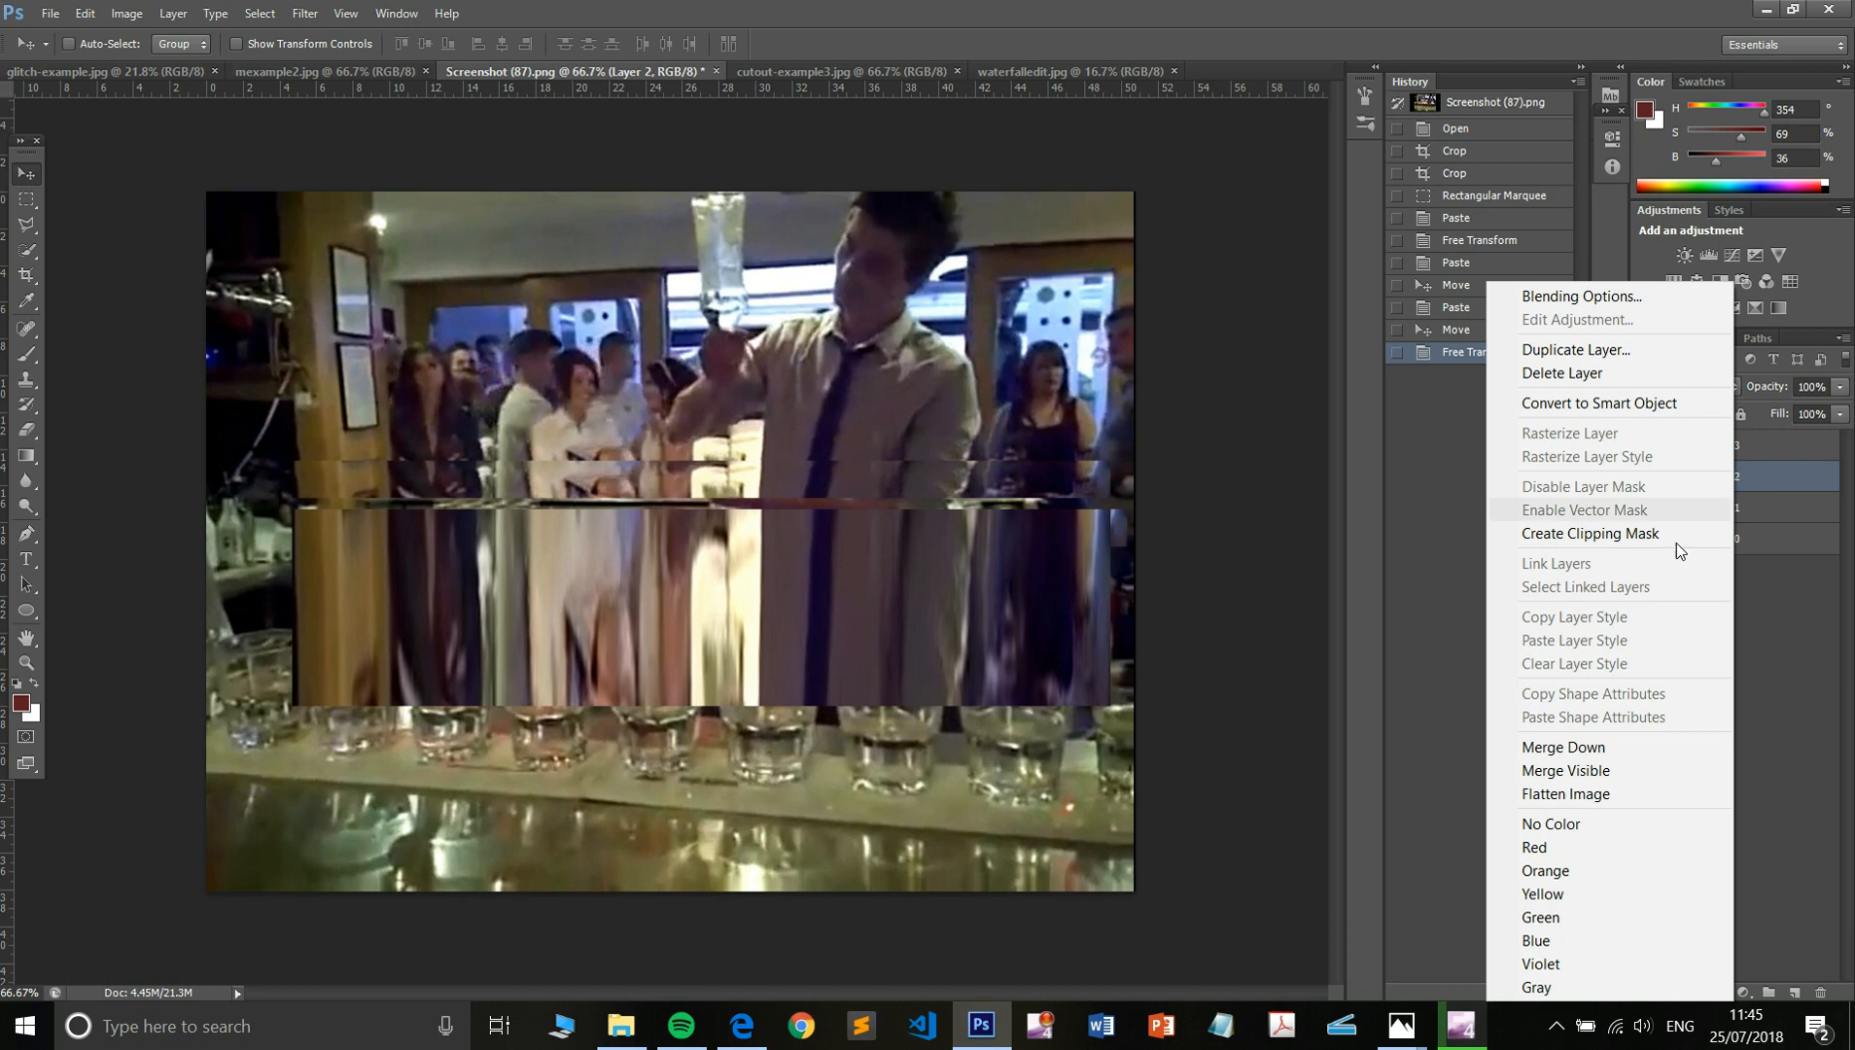
{"action": "left_click", "coordinate": [1639, 793]}
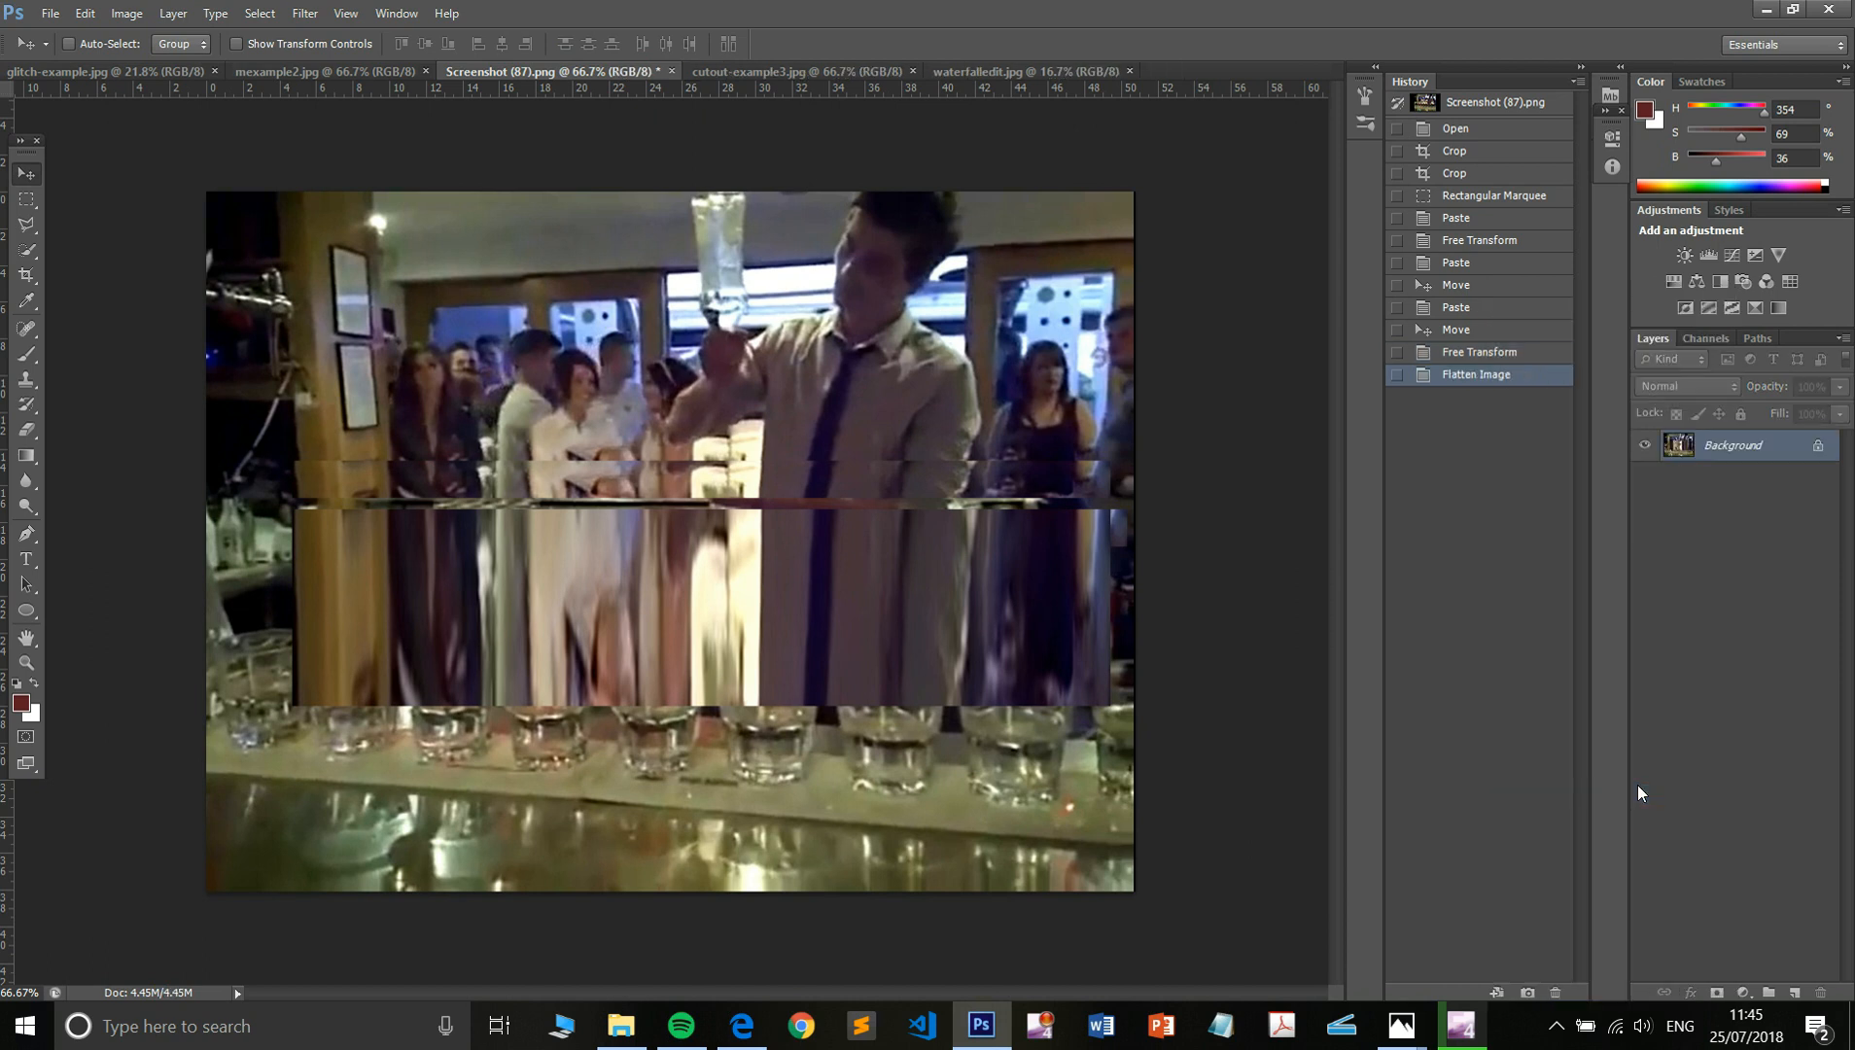
{"action": "left_click", "coordinate": [1708, 340]}
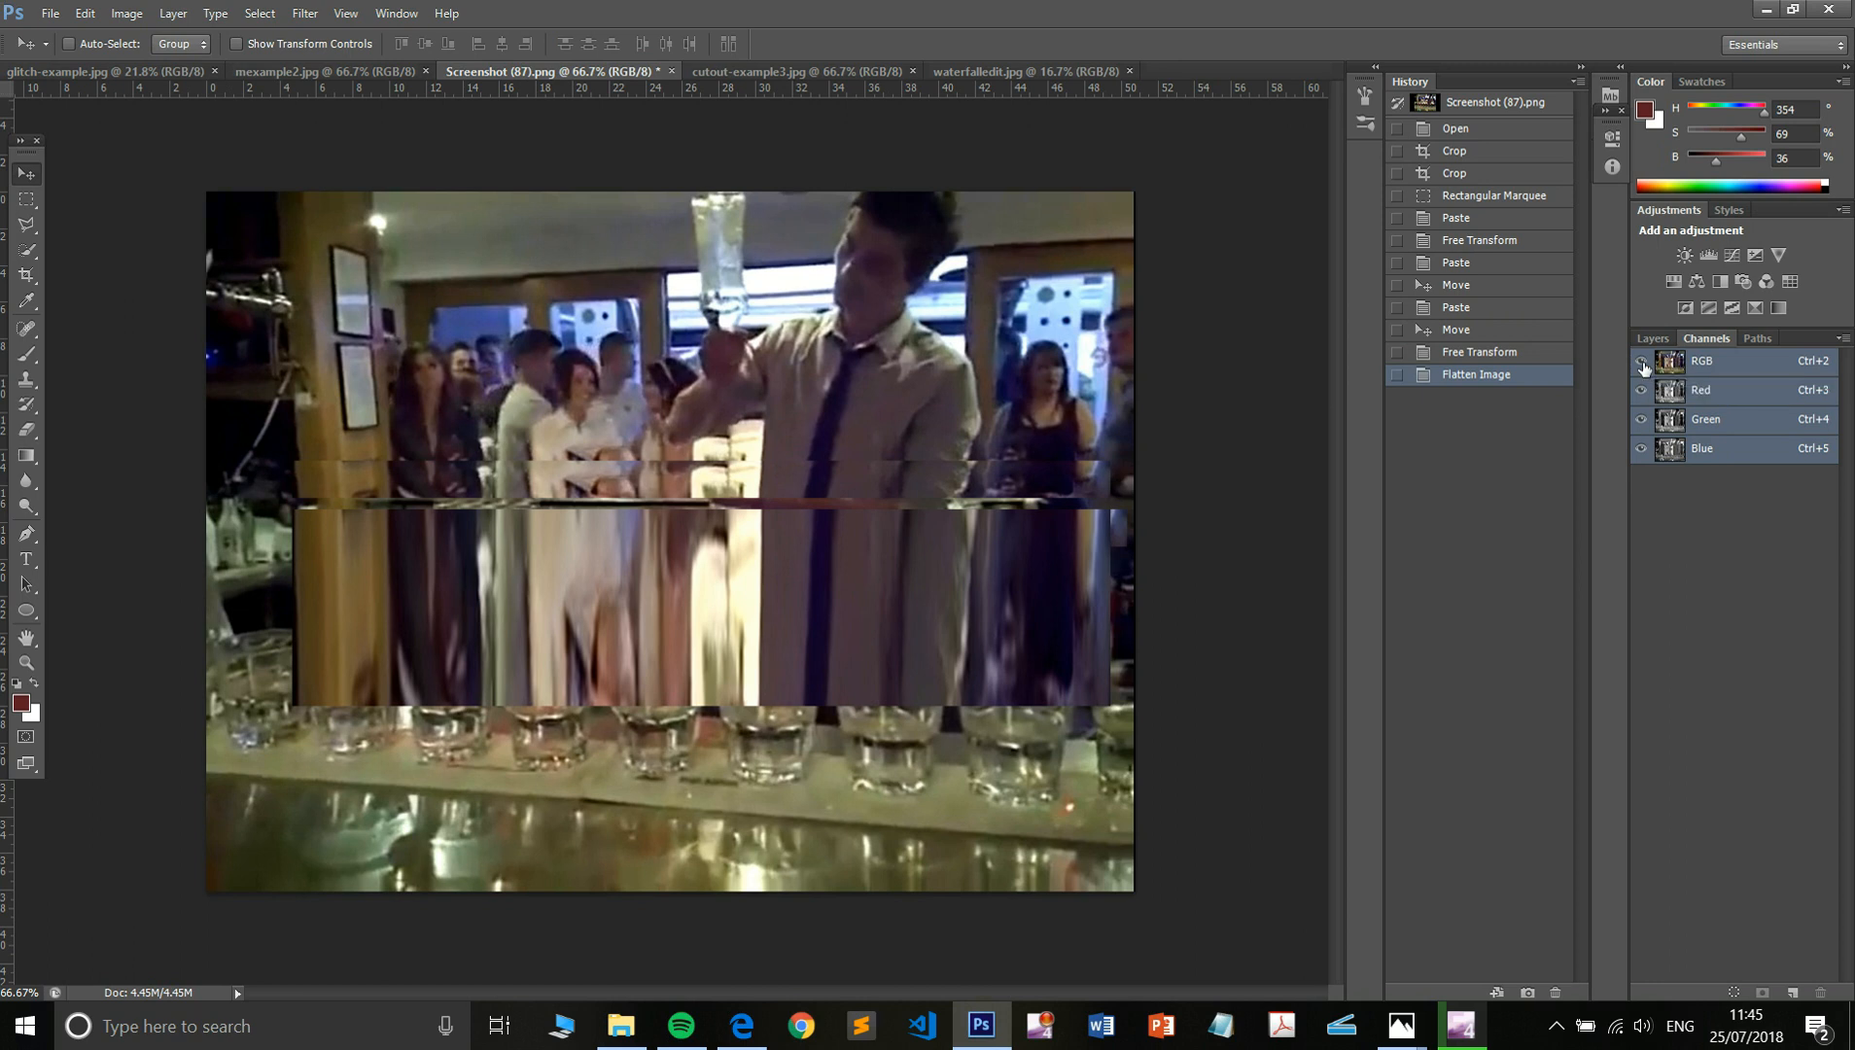
{"action": "left_click", "coordinate": [1642, 399]}
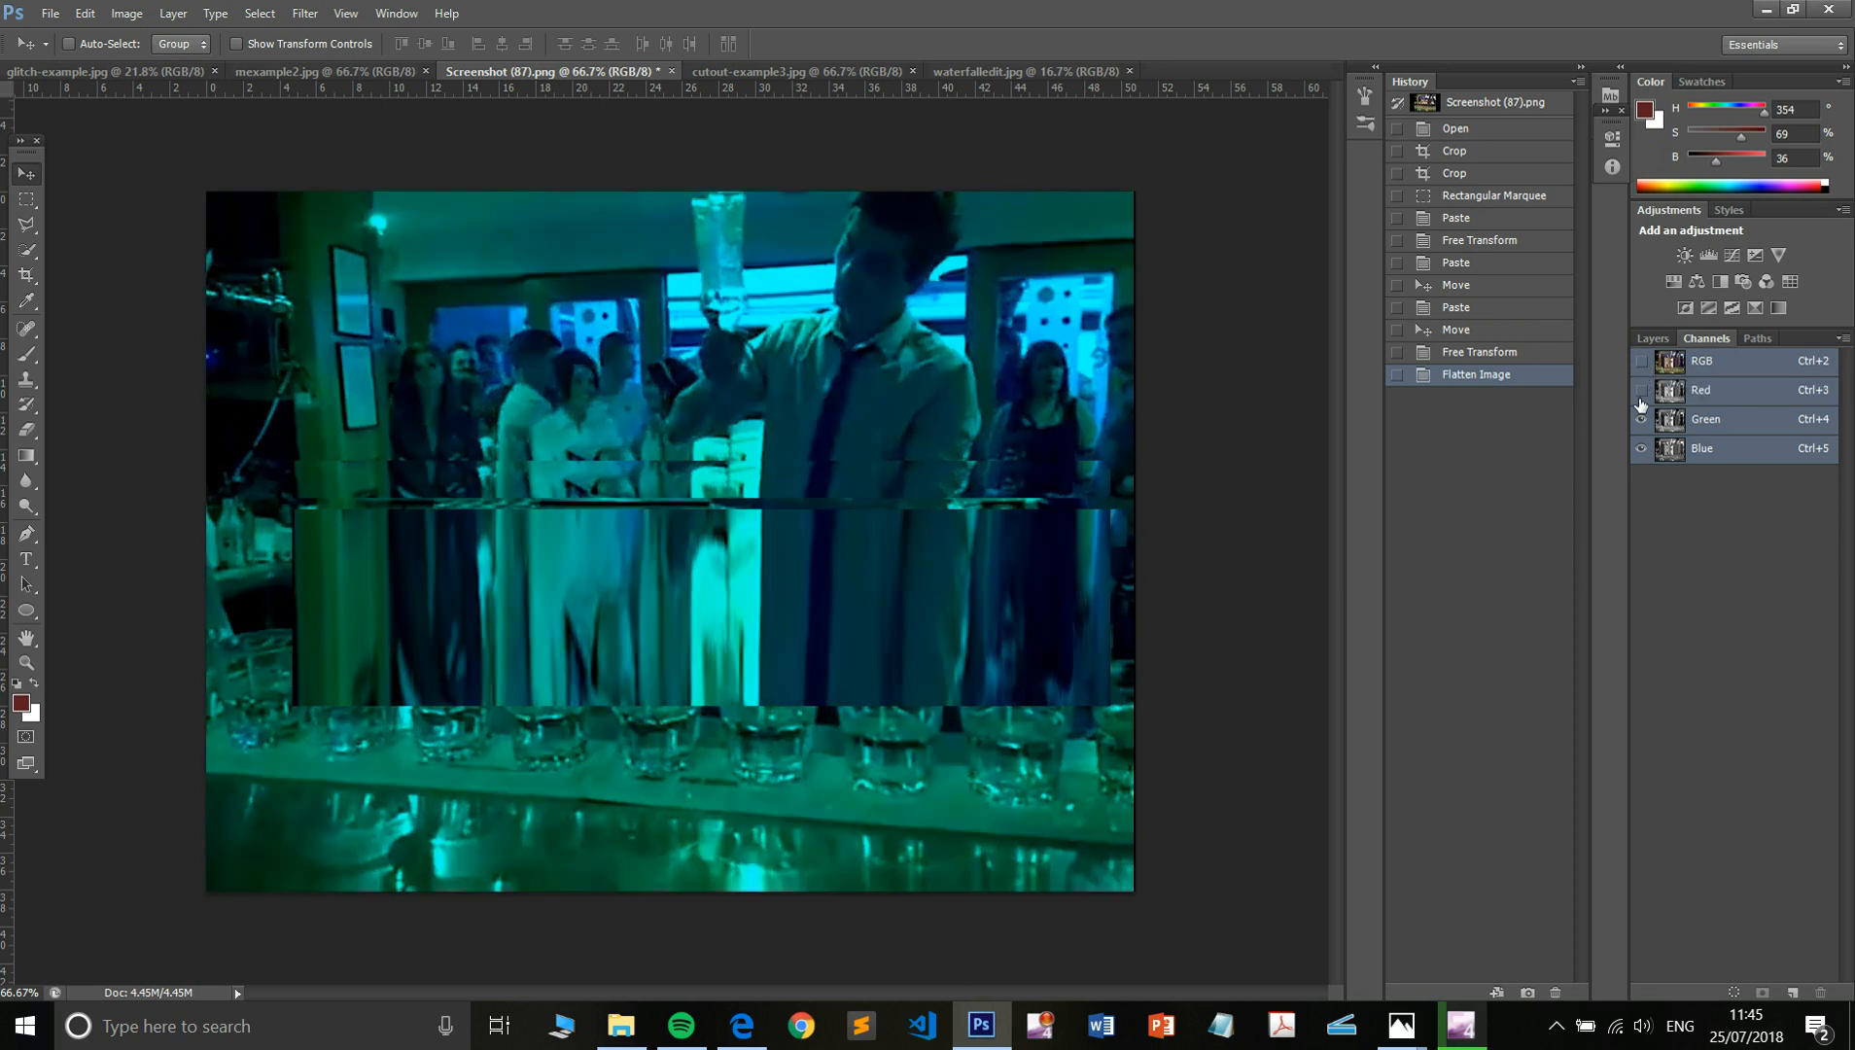
{"action": "left_click", "coordinate": [1641, 449]}
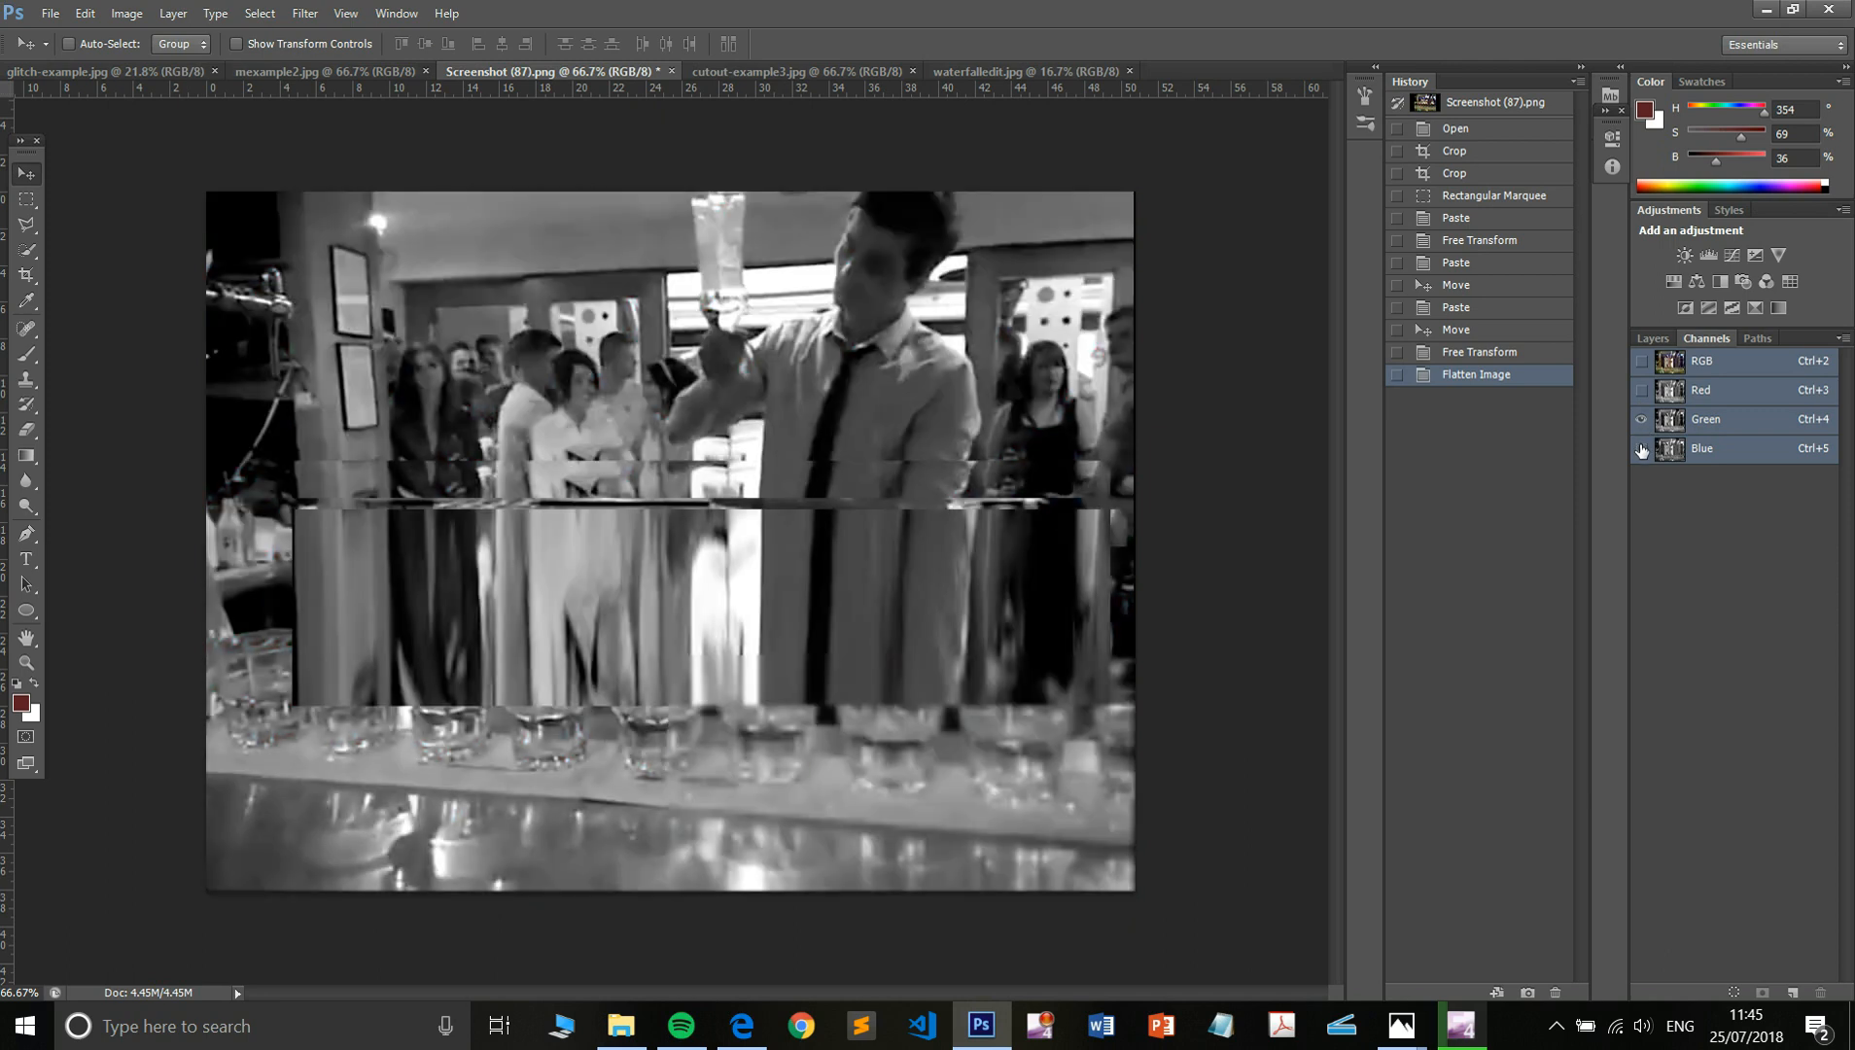
{"action": "left_click", "coordinate": [1641, 391]}
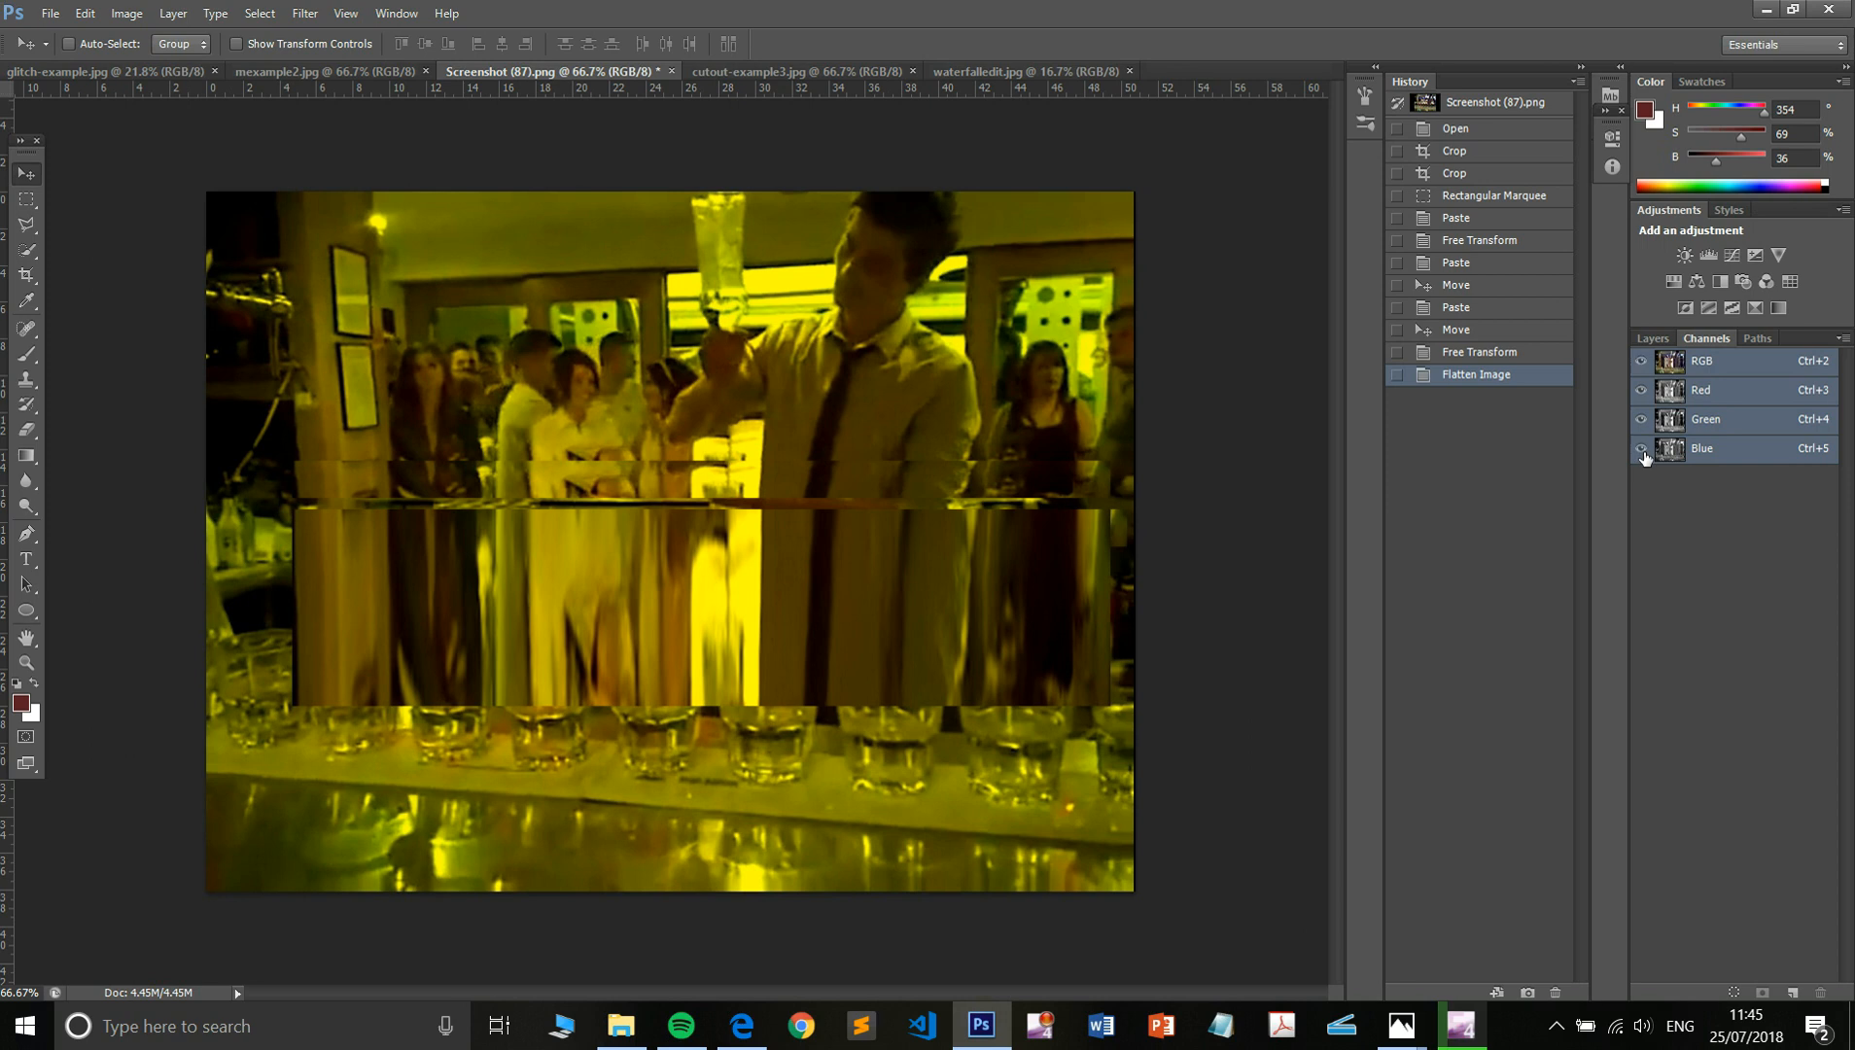
{"action": "left_click", "coordinate": [1643, 451]}
{"action": "left_click", "coordinate": [1643, 425]}
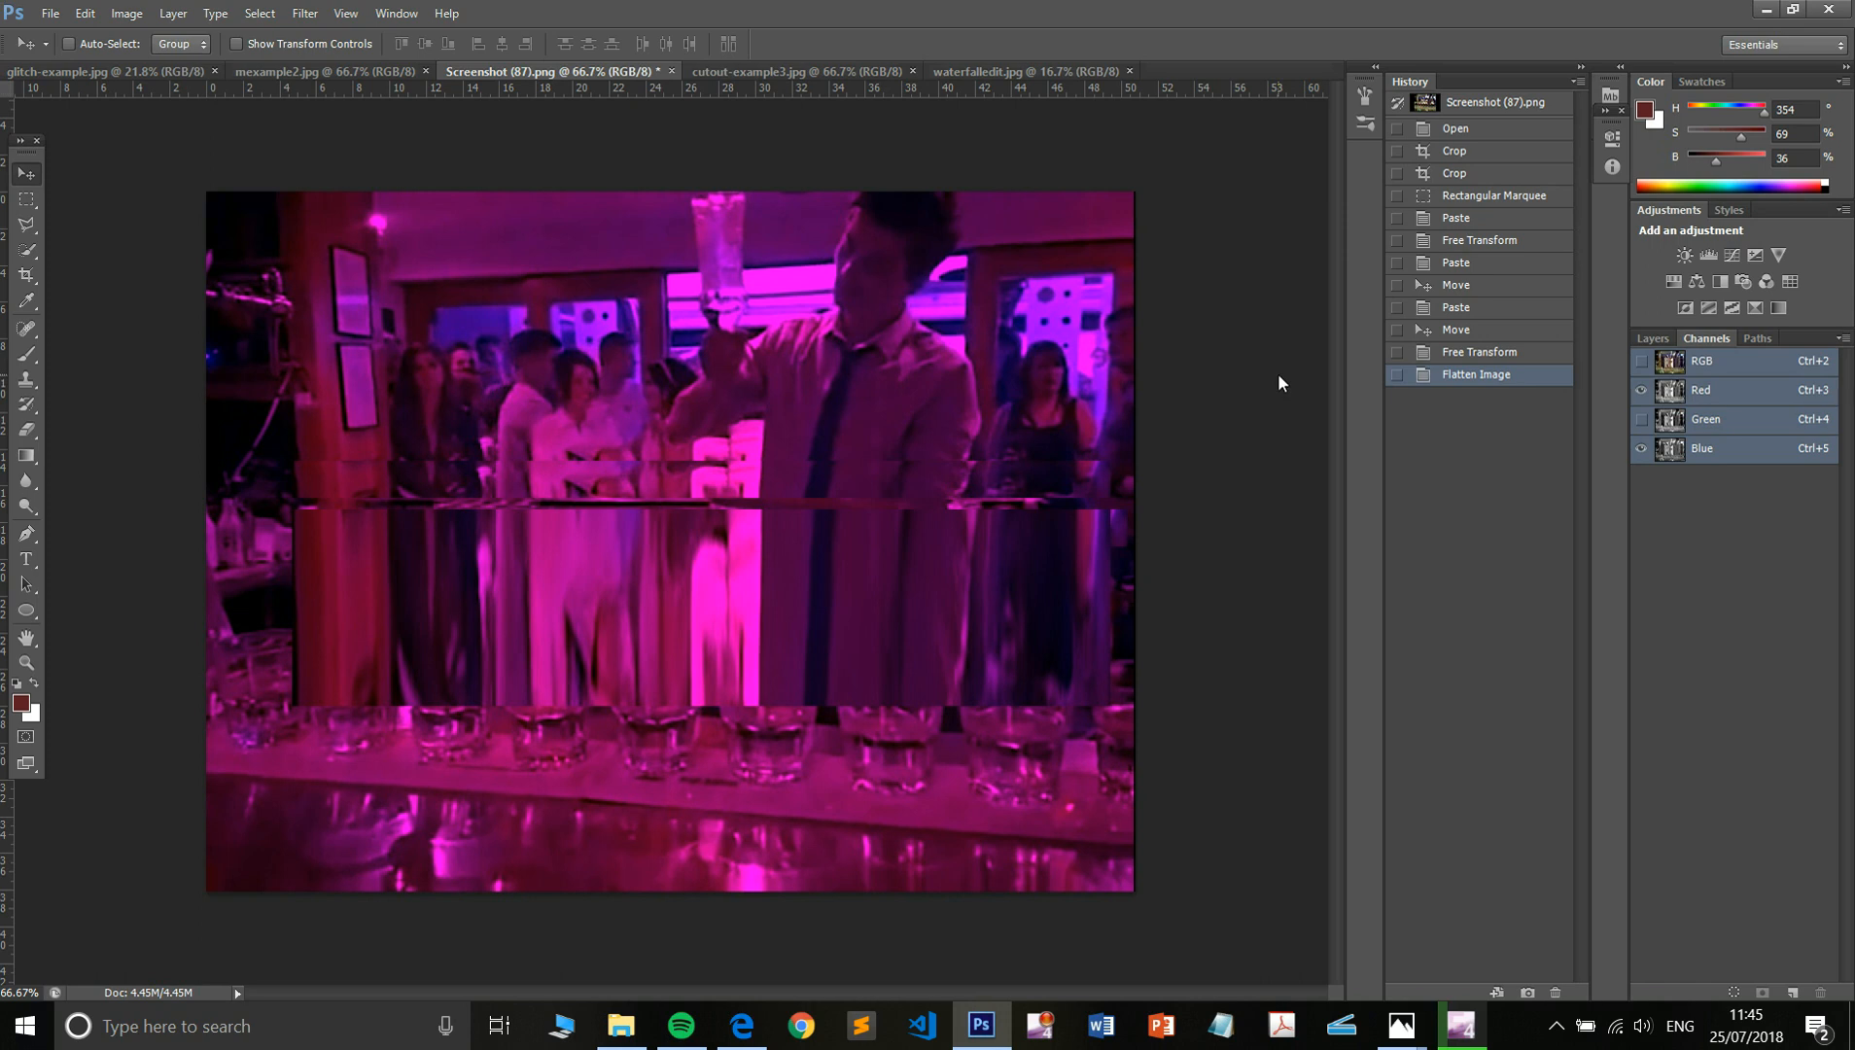
- Restore all colour channels and paste the captured screenshot of the magenta view as a new layer
{"action": "left_click", "coordinate": [1642, 362]}
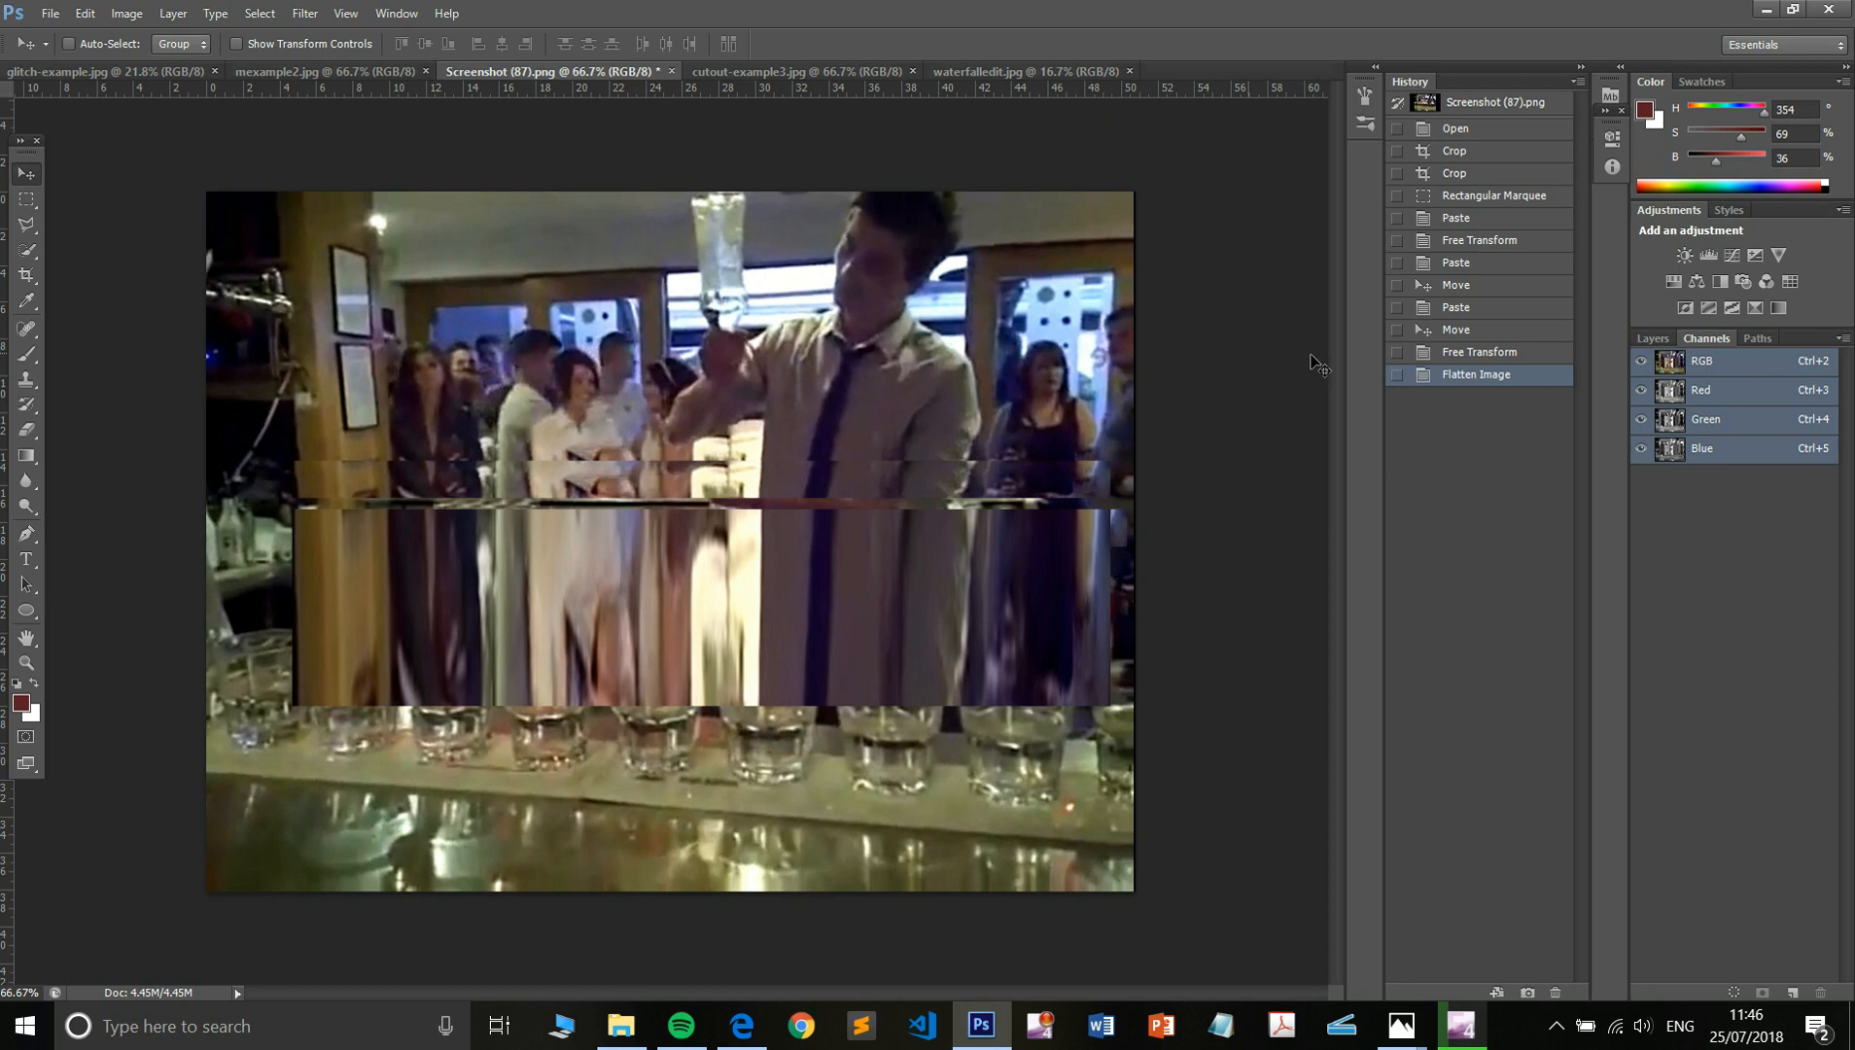
{"action": "left_click", "coordinate": [1647, 339]}
{"action": "key", "text": "ctrl+v"}
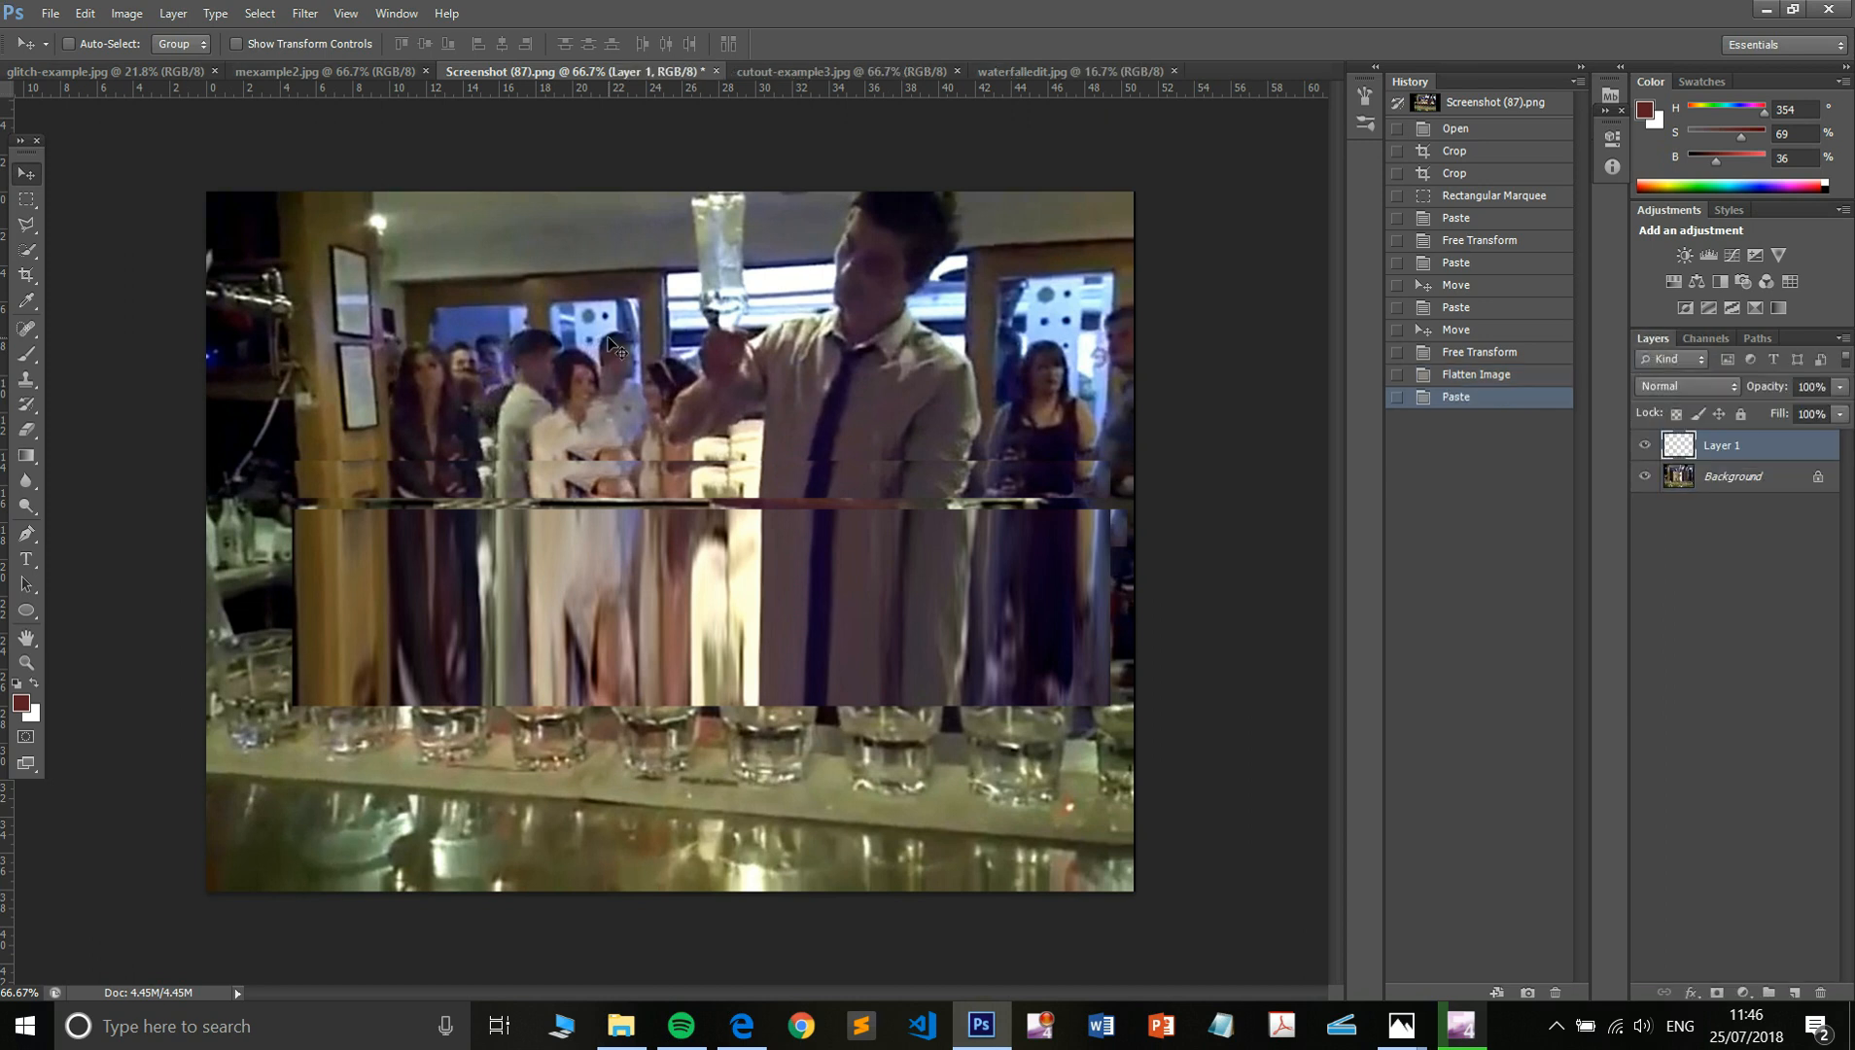
{"action": "key", "text": "ctrl+t"}
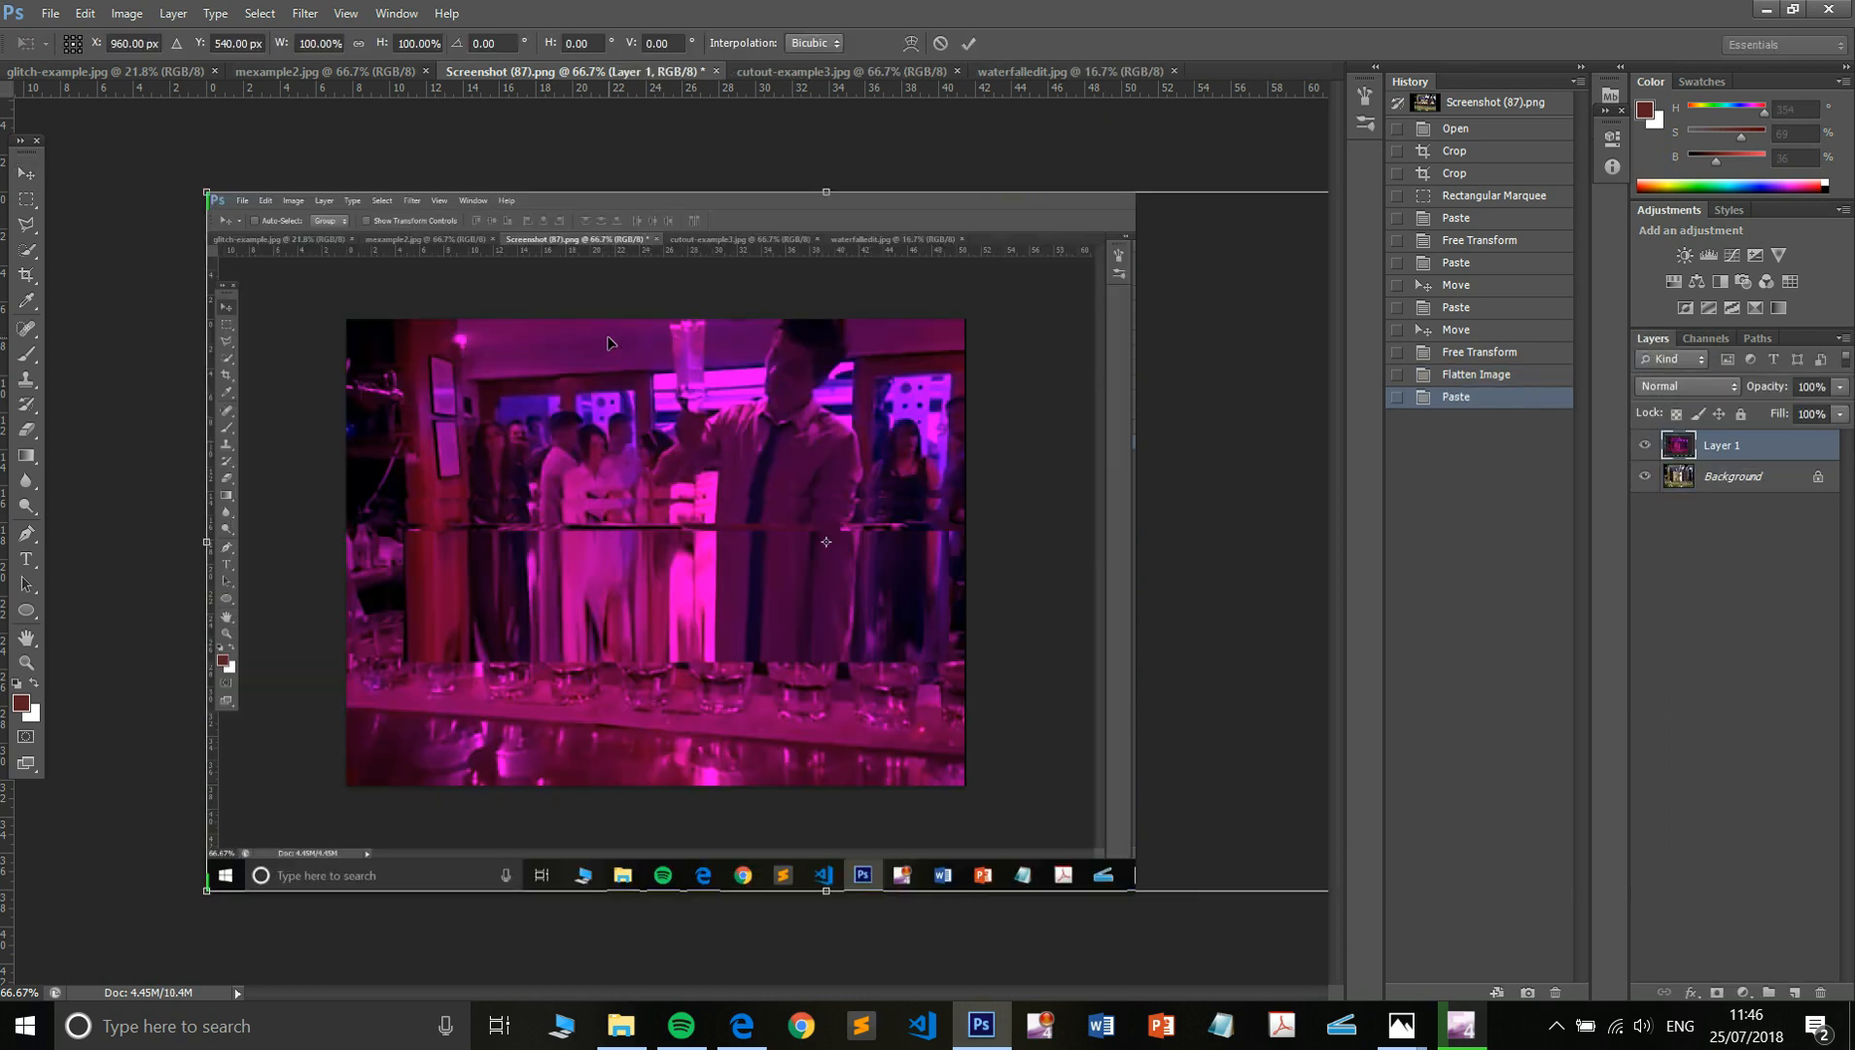
{"action": "key", "text": "Return"}
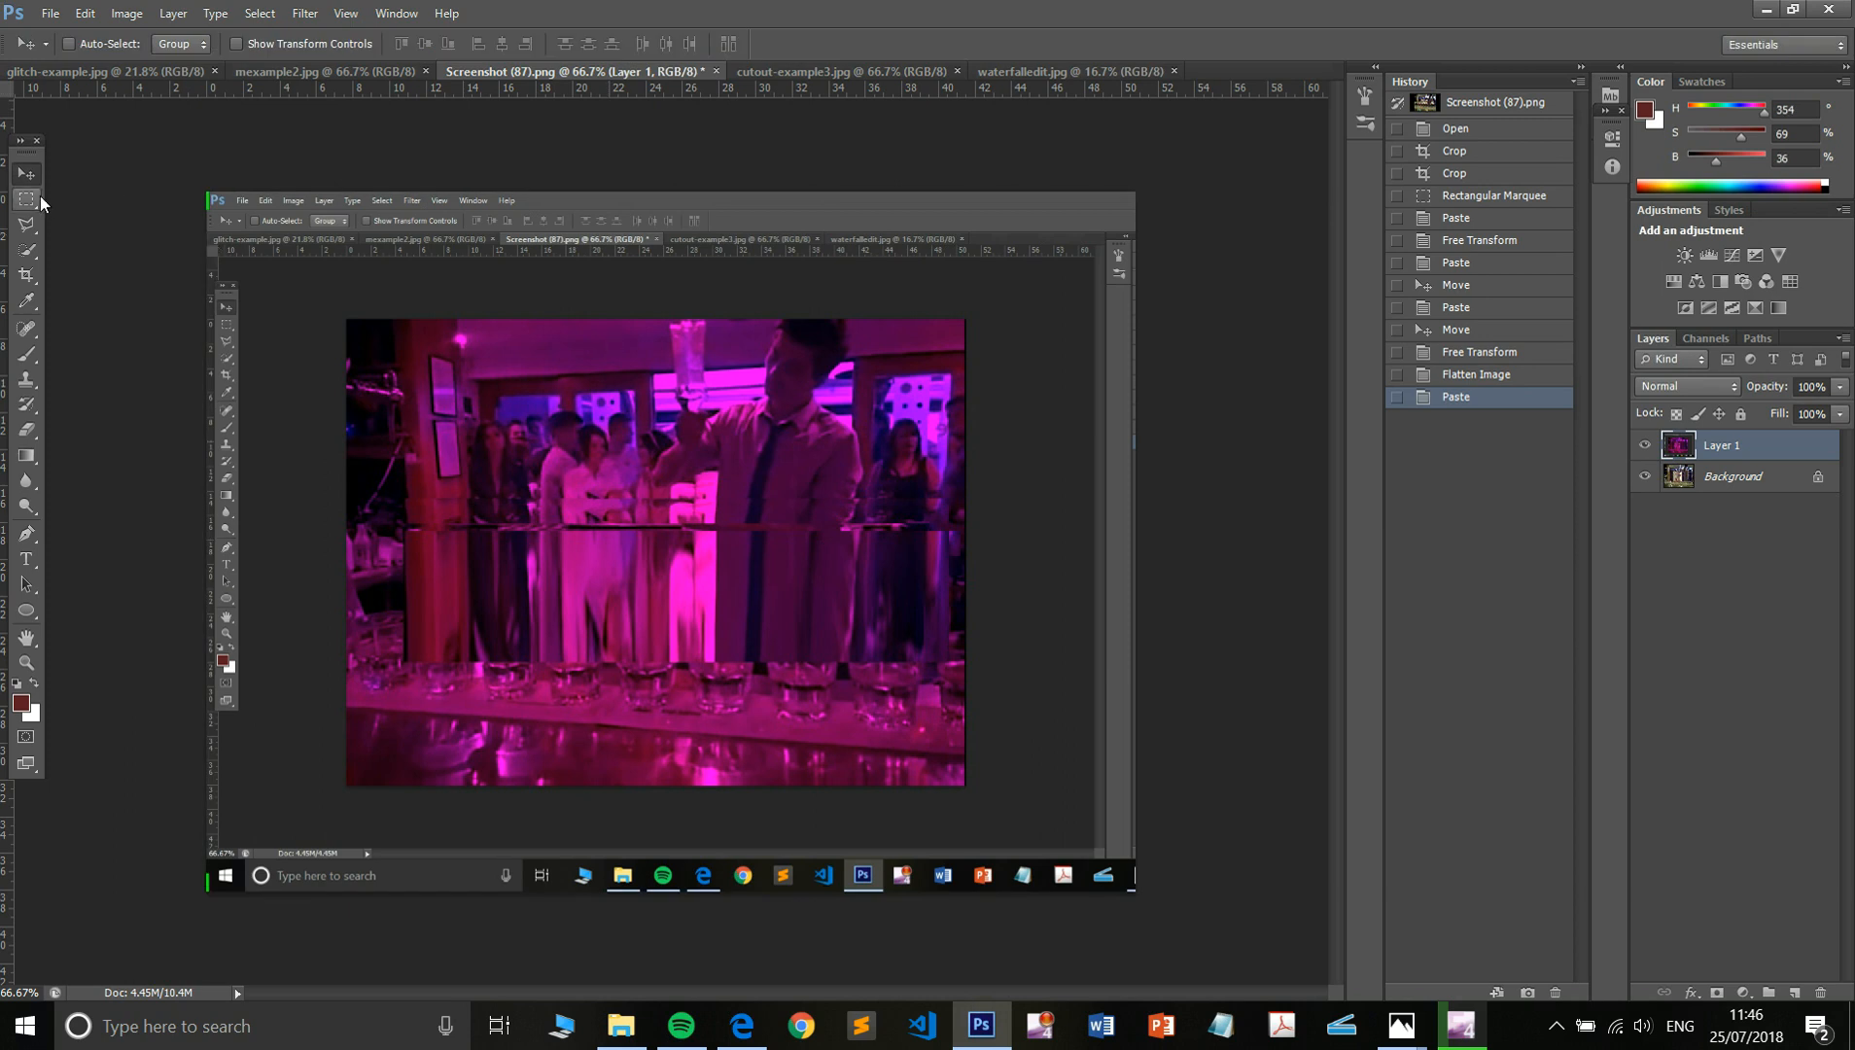
- Select the magenta photo inside the pasted screenshot and delete everything around it on that layer
{"action": "left_click", "coordinate": [29, 199]}
{"action": "left_click_drag", "start_coordinate": [355, 330], "coordinate": [956, 768]}
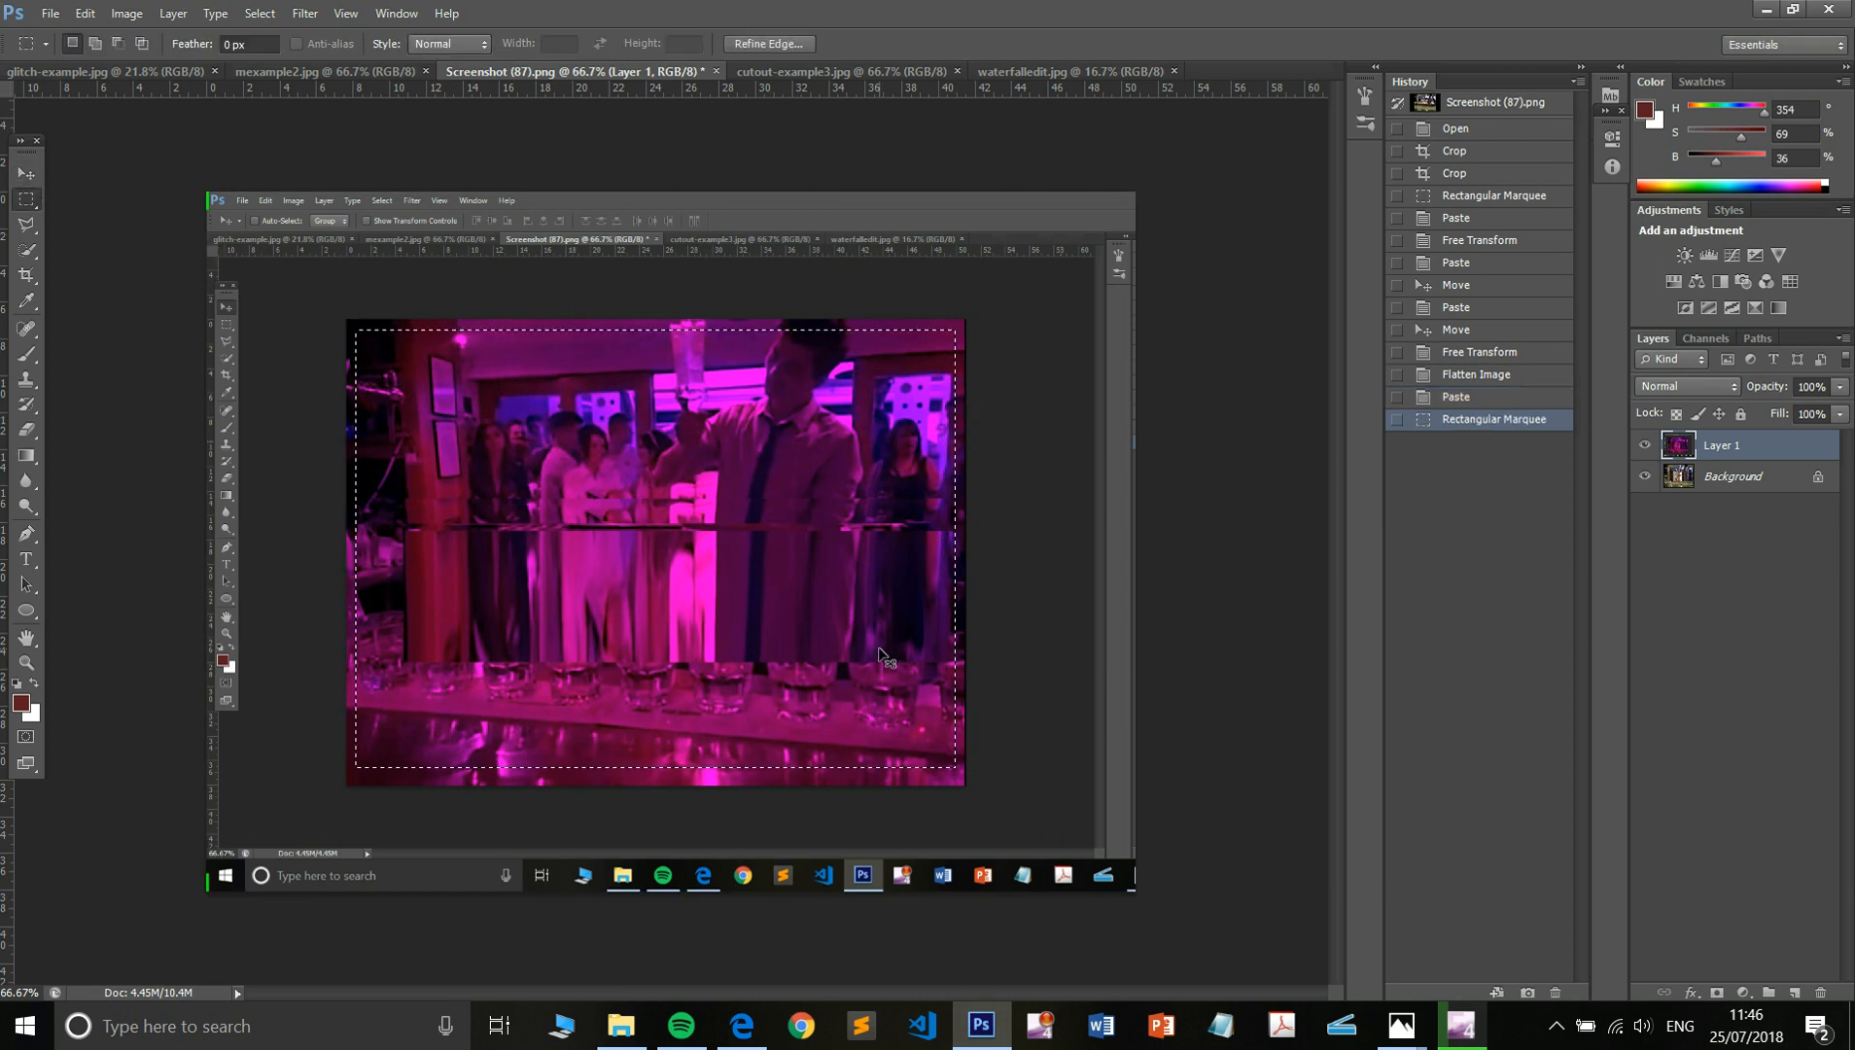
{"action": "key", "text": "ctrl+shift+i"}
{"action": "key", "text": "Delete"}
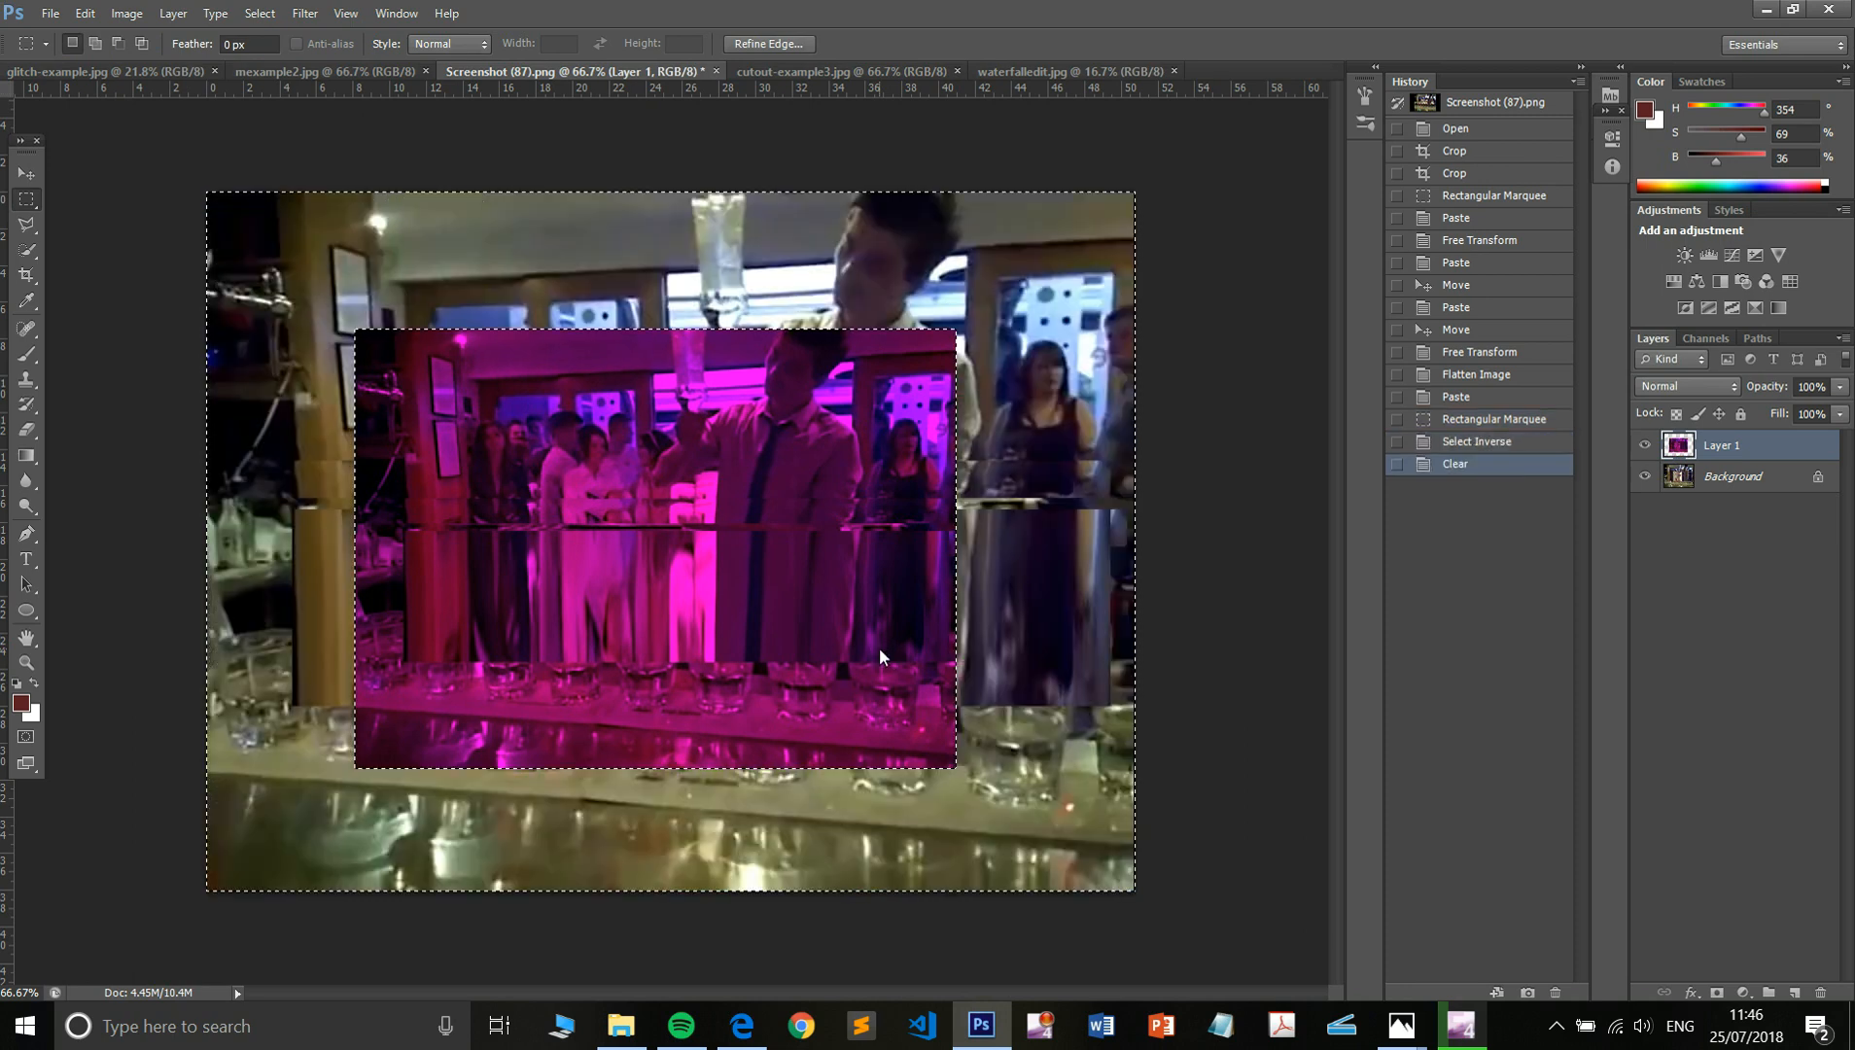
{"action": "key", "text": "ctrl+d"}
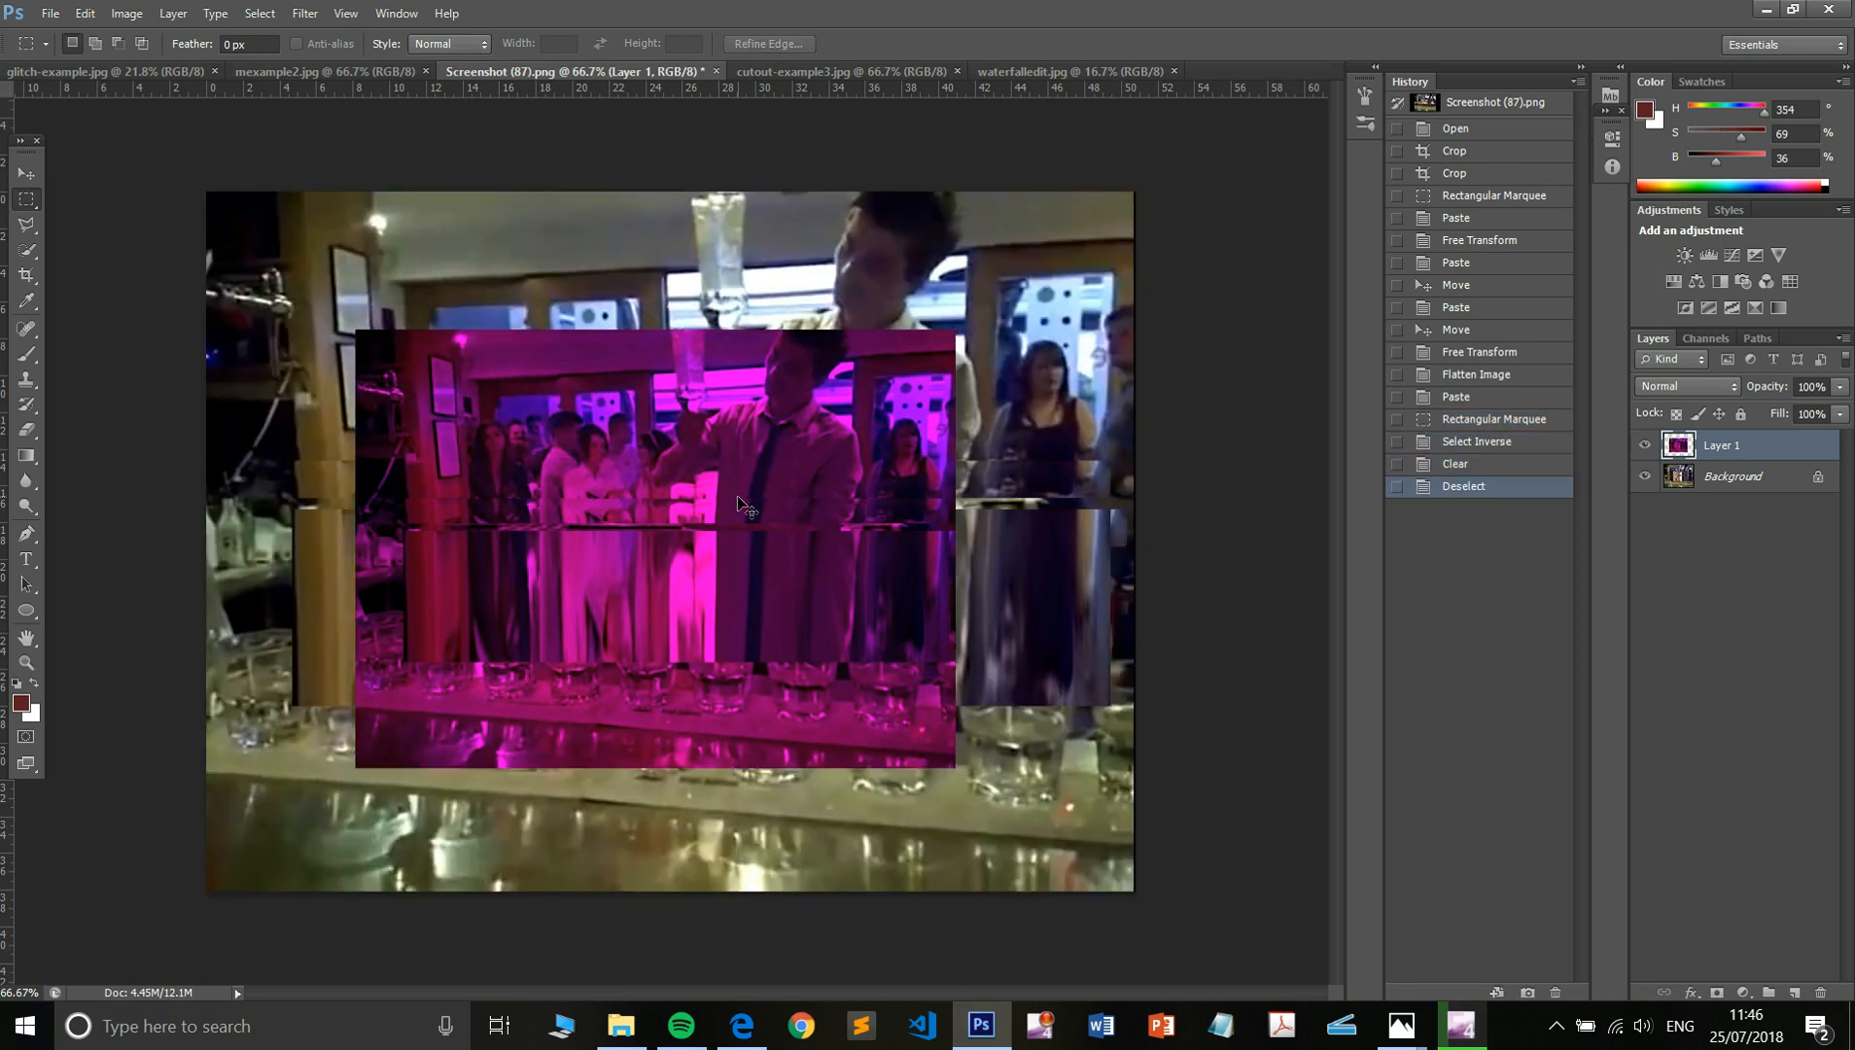
- Enlarge the magenta layer to about 145% and offset it down and to the right of the background photo
{"action": "key", "text": "ctrl+t"}
{"action": "left_click_drag", "start_coordinate": [738, 497], "coordinate": [1030, 634]}
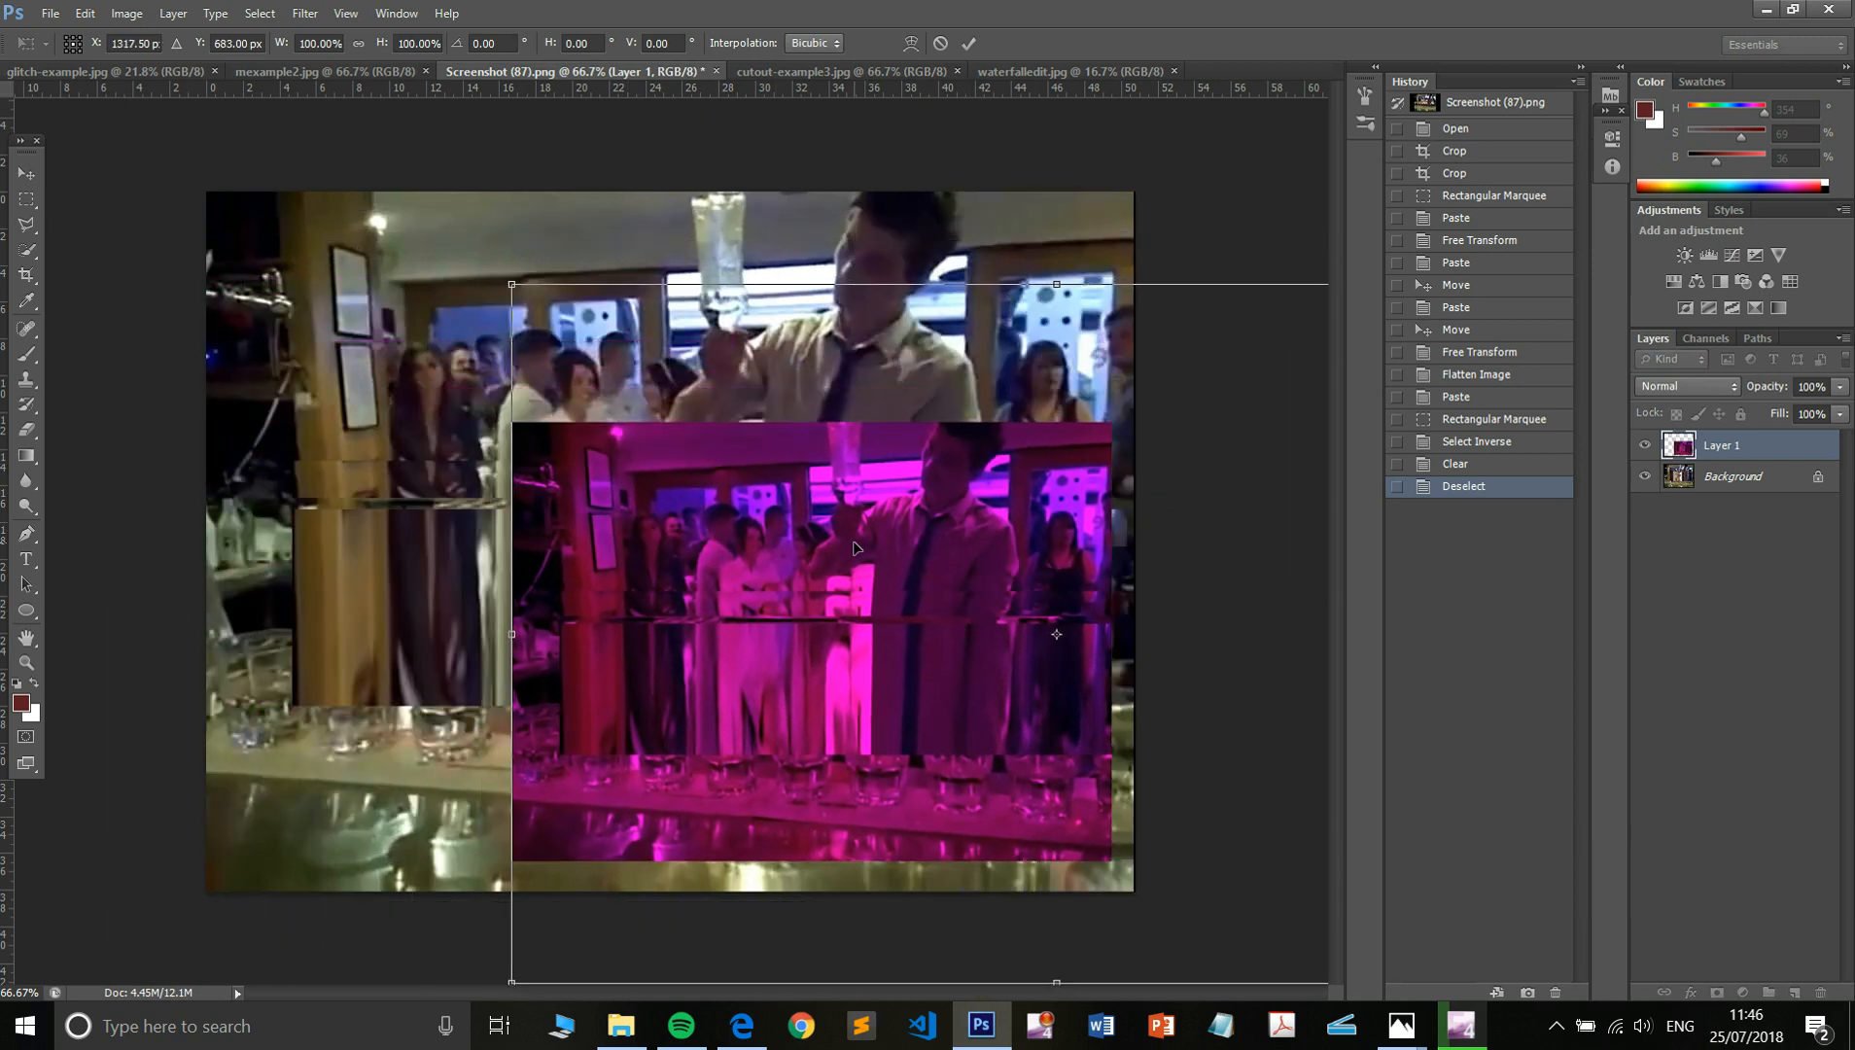
{"action": "left_click_drag", "start_coordinate": [511, 284], "coordinate": [19, 64]}
{"action": "left_click_drag", "start_coordinate": [732, 476], "coordinate": [778, 461]}
{"action": "key", "text": "Return"}
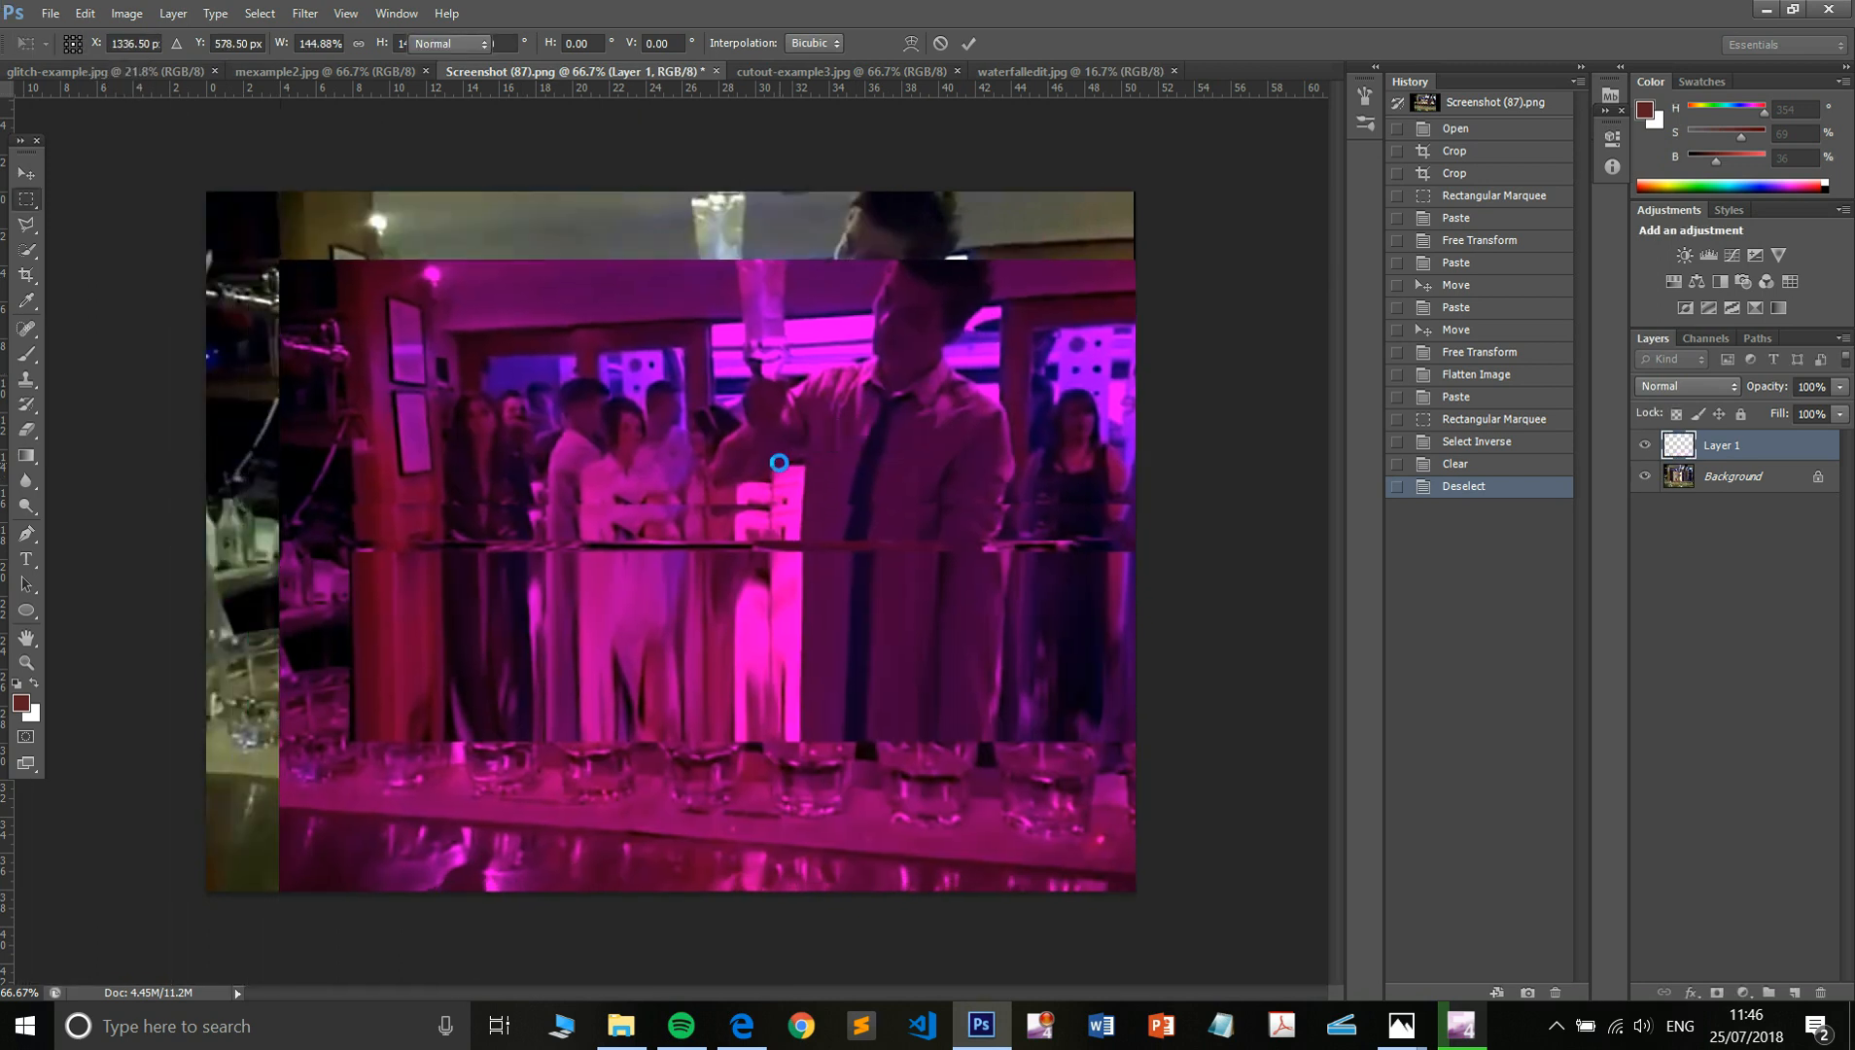
- Lower the opacity of the magenta layer to 46%
{"action": "left_click", "coordinate": [1840, 393]}
{"action": "left_click", "coordinate": [1804, 408]}
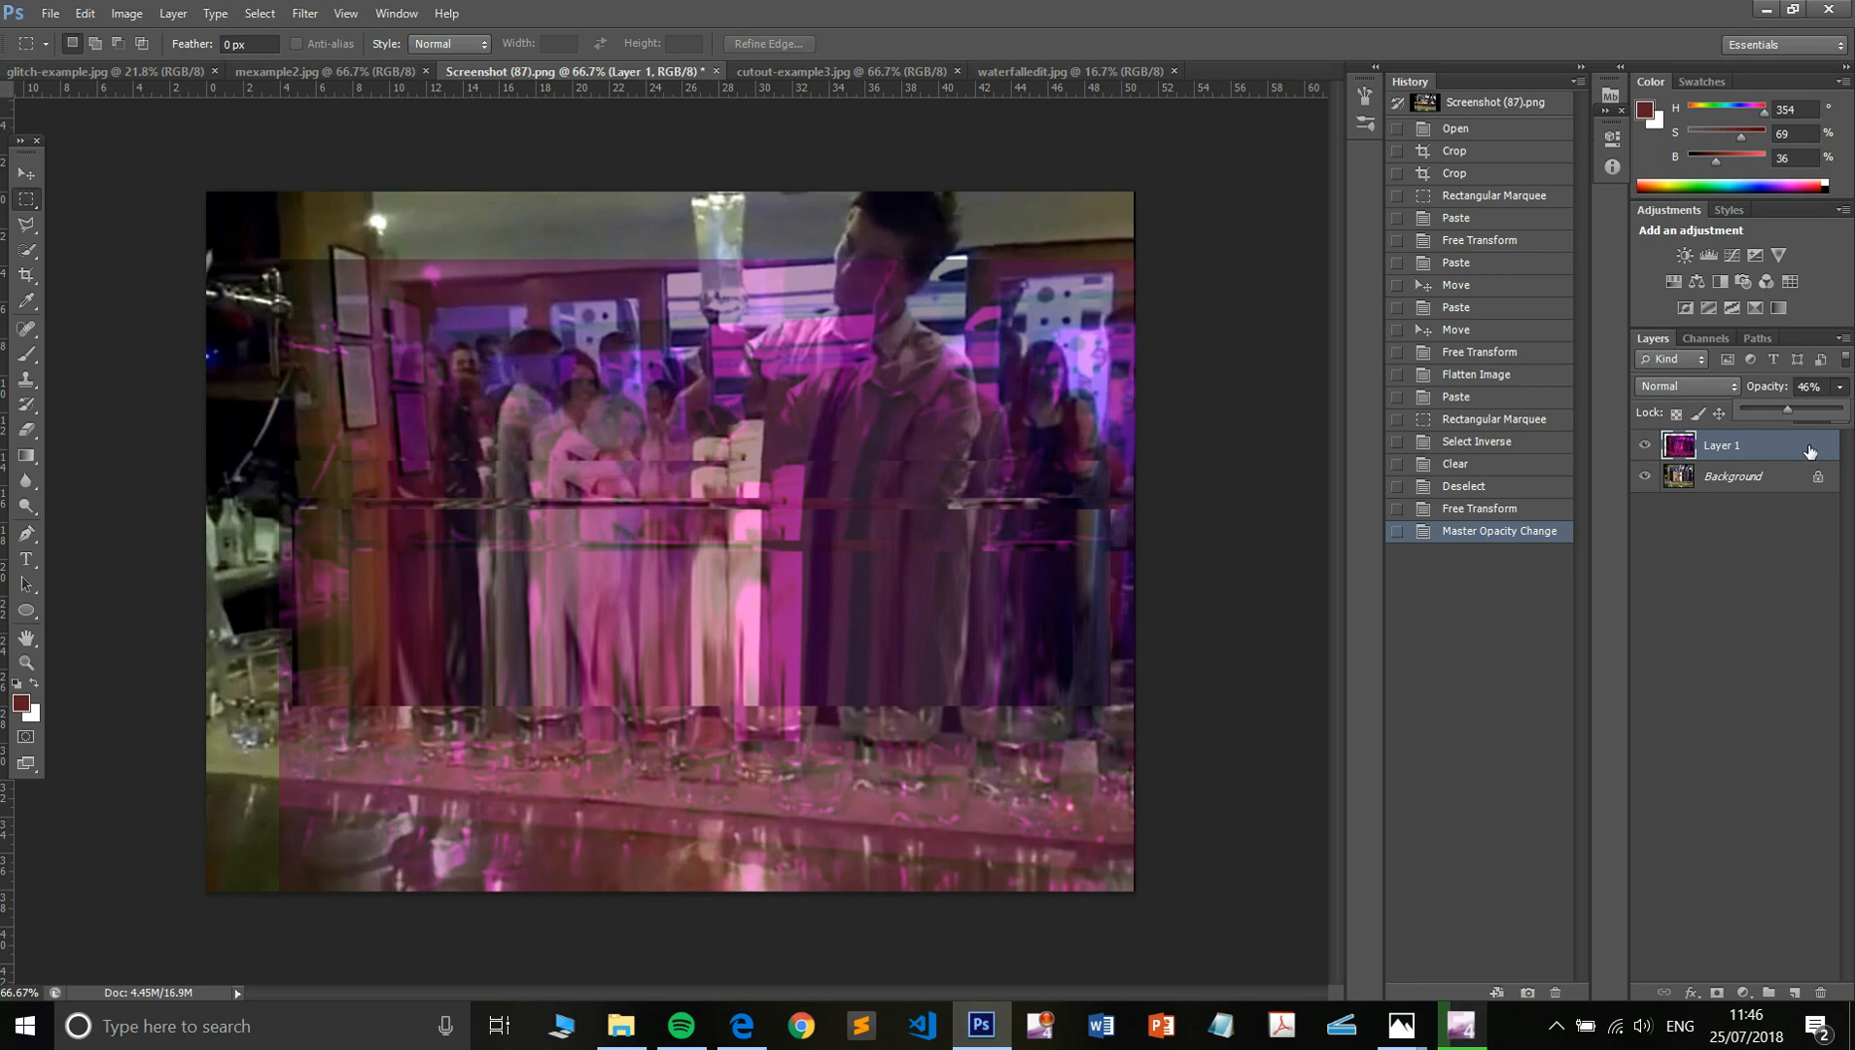
{"action": "left_click", "coordinate": [1811, 450]}
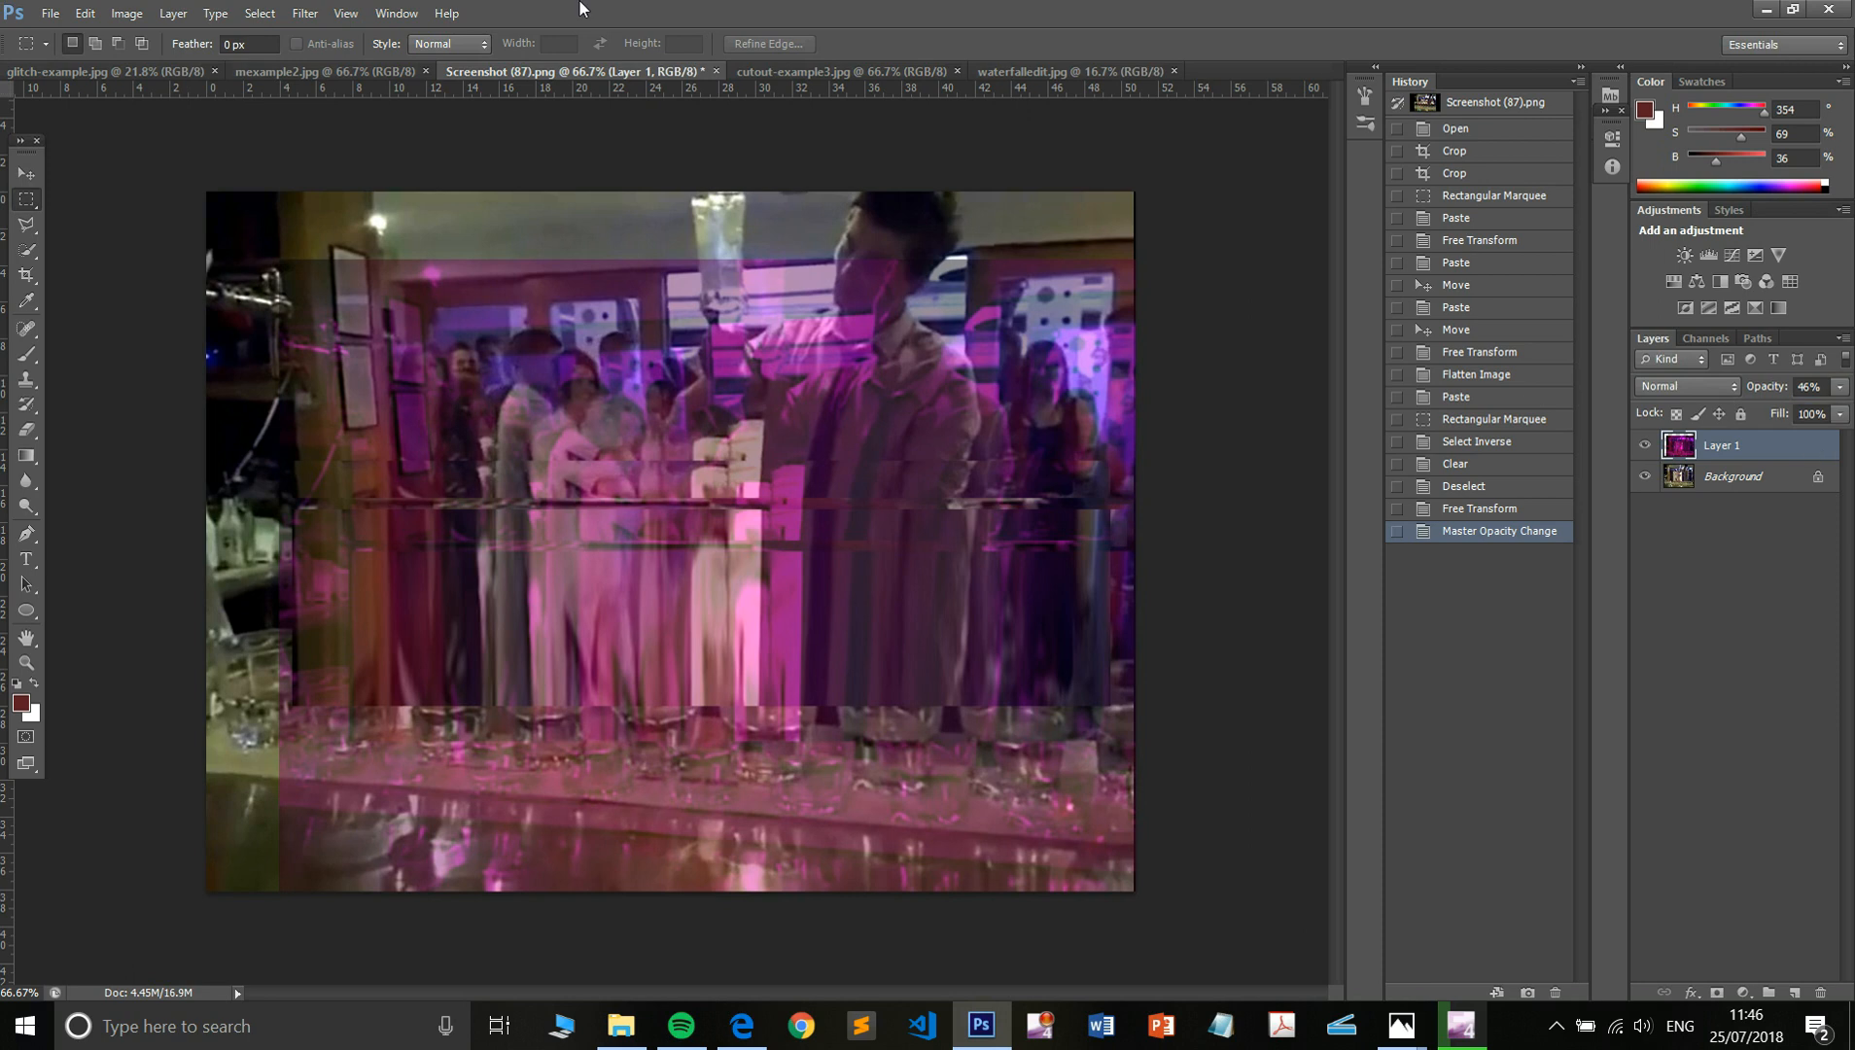
- Copy a wide band across the sunset silhouette in cutout-example3.jpg and paste it into Screenshot (87).png
{"action": "left_click", "coordinate": [854, 71]}
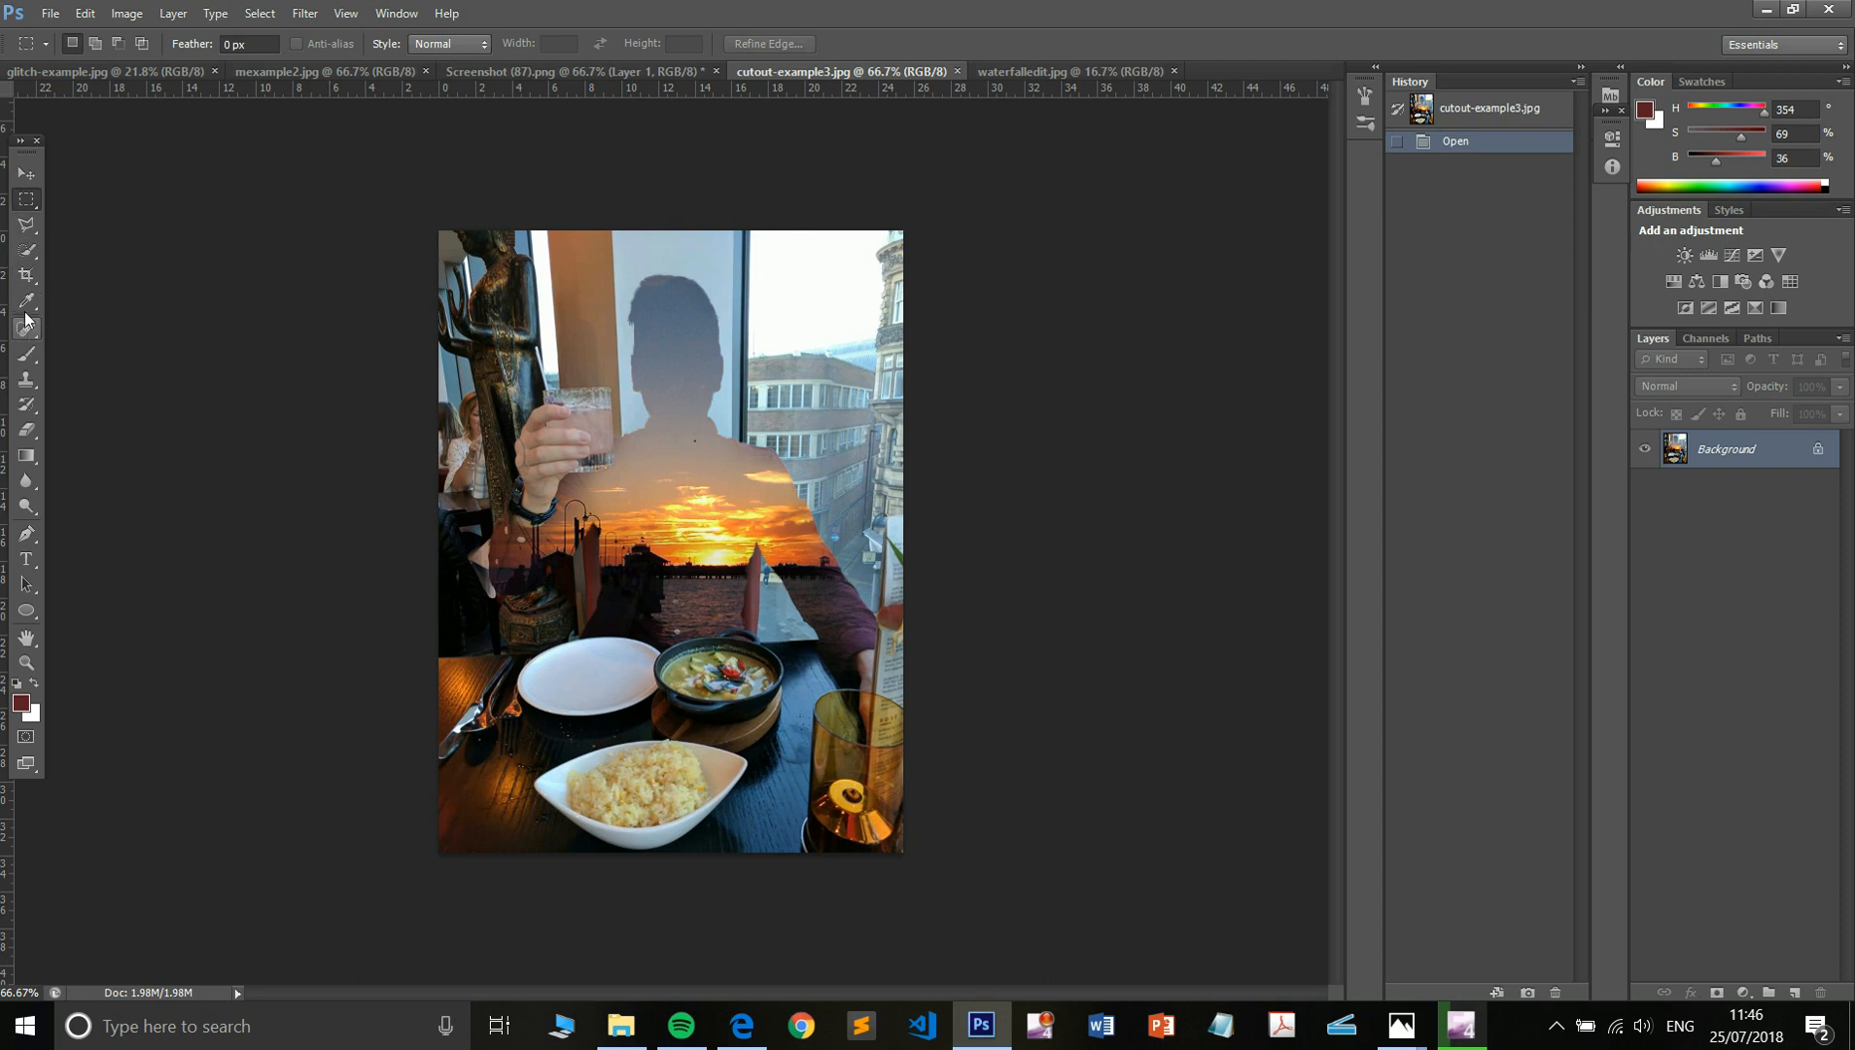
{"action": "left_click_drag", "start_coordinate": [447, 411], "coordinate": [903, 603]}
{"action": "key", "text": "ctrl+Tab"}
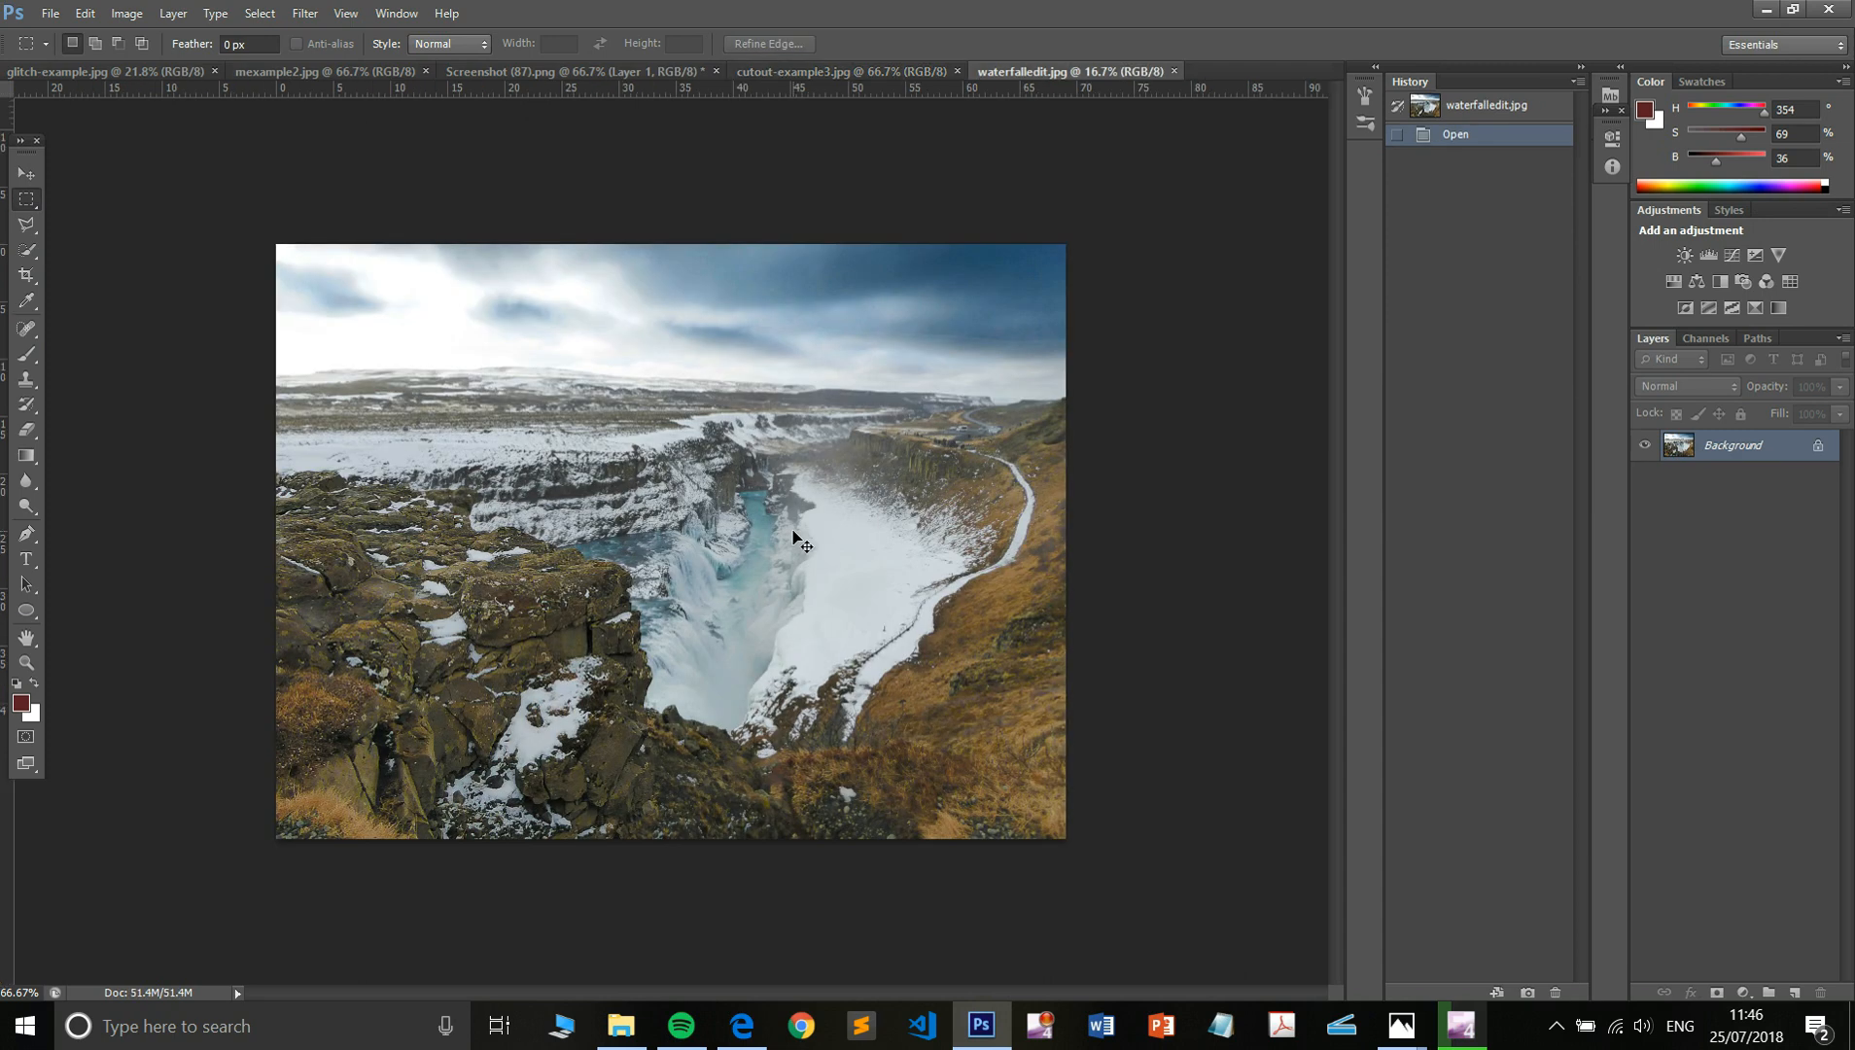
{"action": "key", "text": "ctrl+Tab"}
{"action": "key", "text": "ctrl+Tab"}
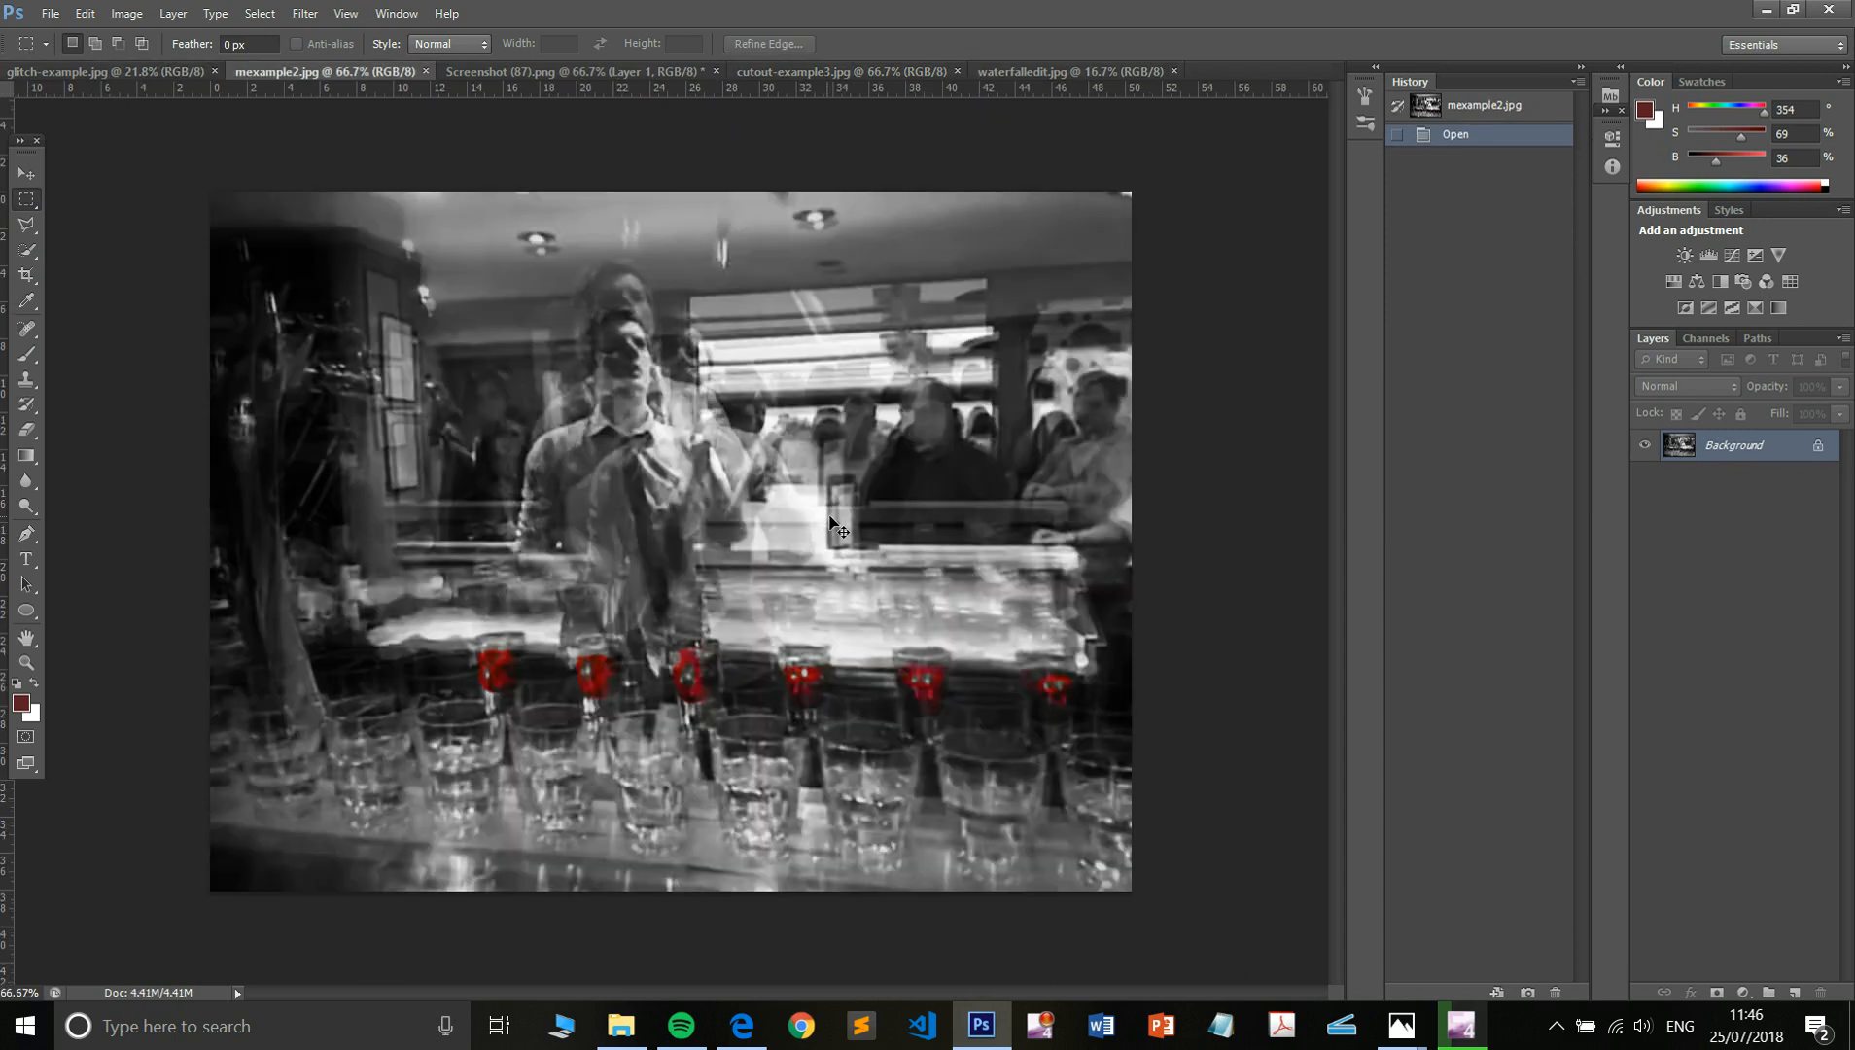
{"action": "key", "text": "ctrl+Tab"}
{"action": "key", "text": "ctrl+v"}
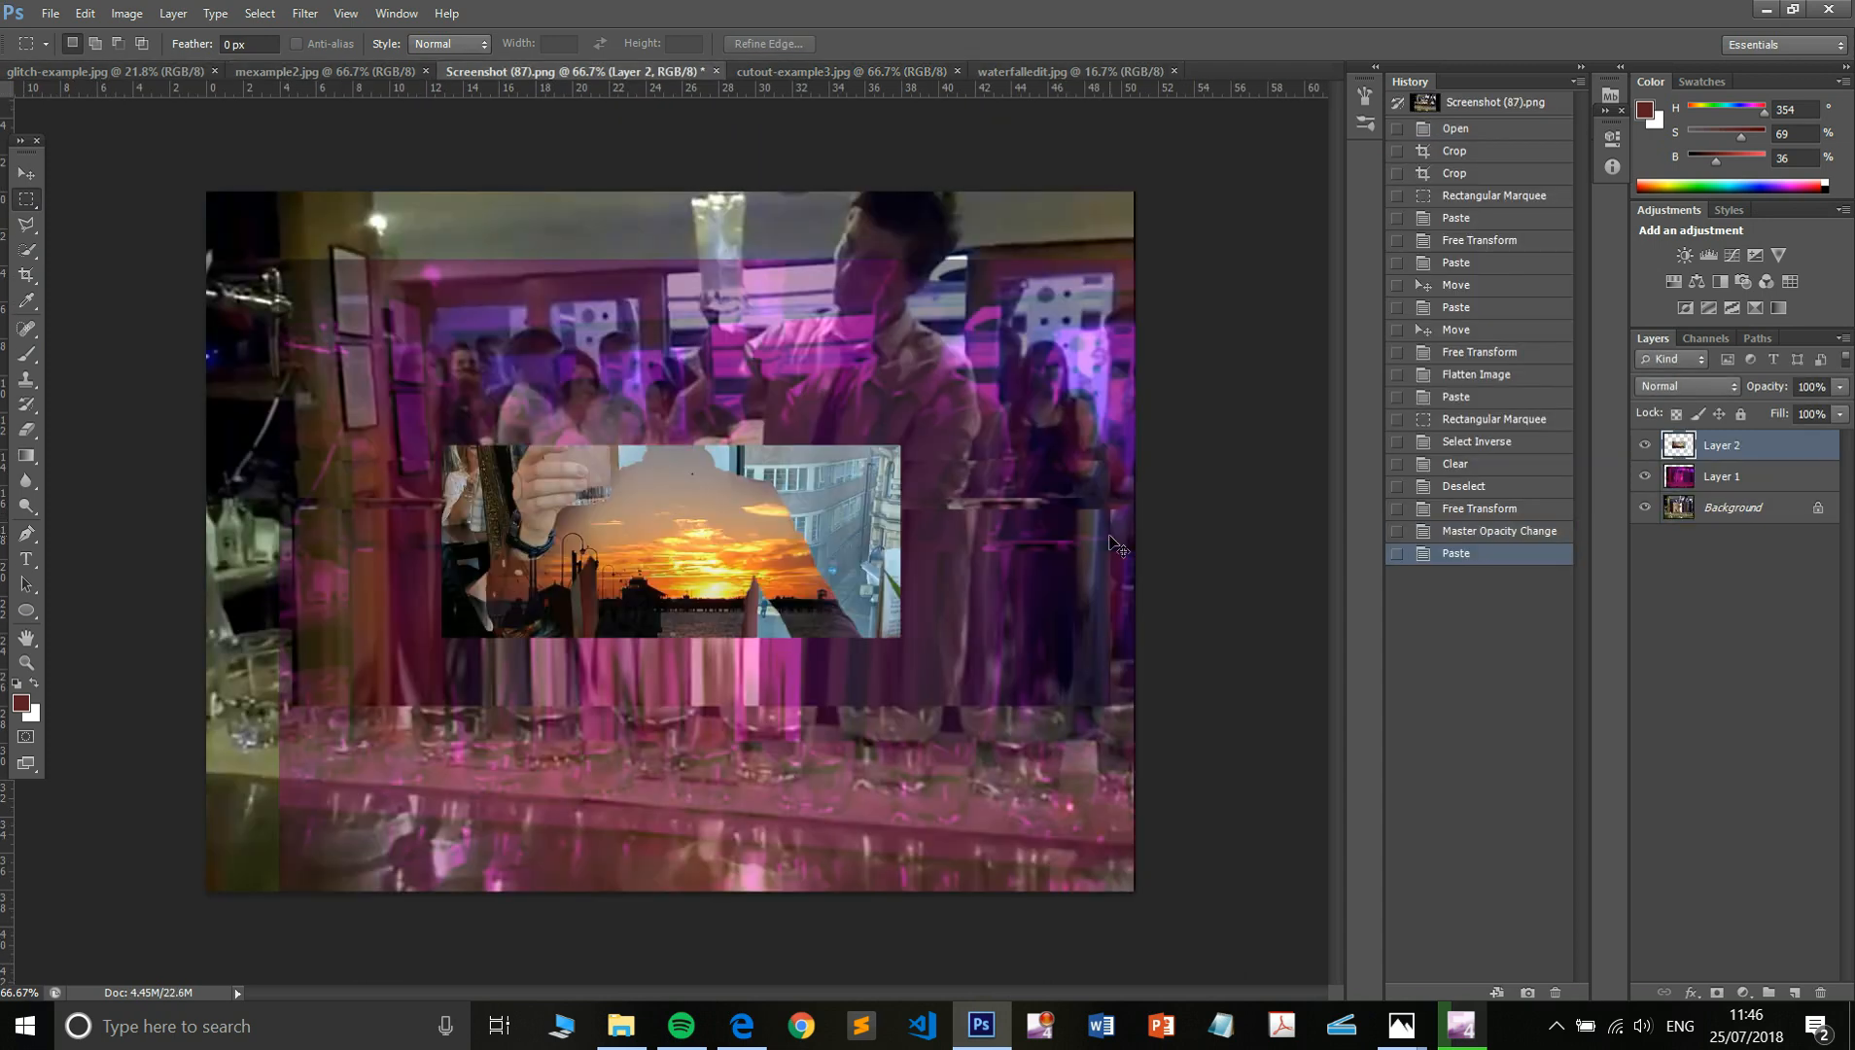
- Stretch the sunset band to about 246% width and 32% height, and place it across the row of glasses
{"action": "key", "text": "ctrl+t"}
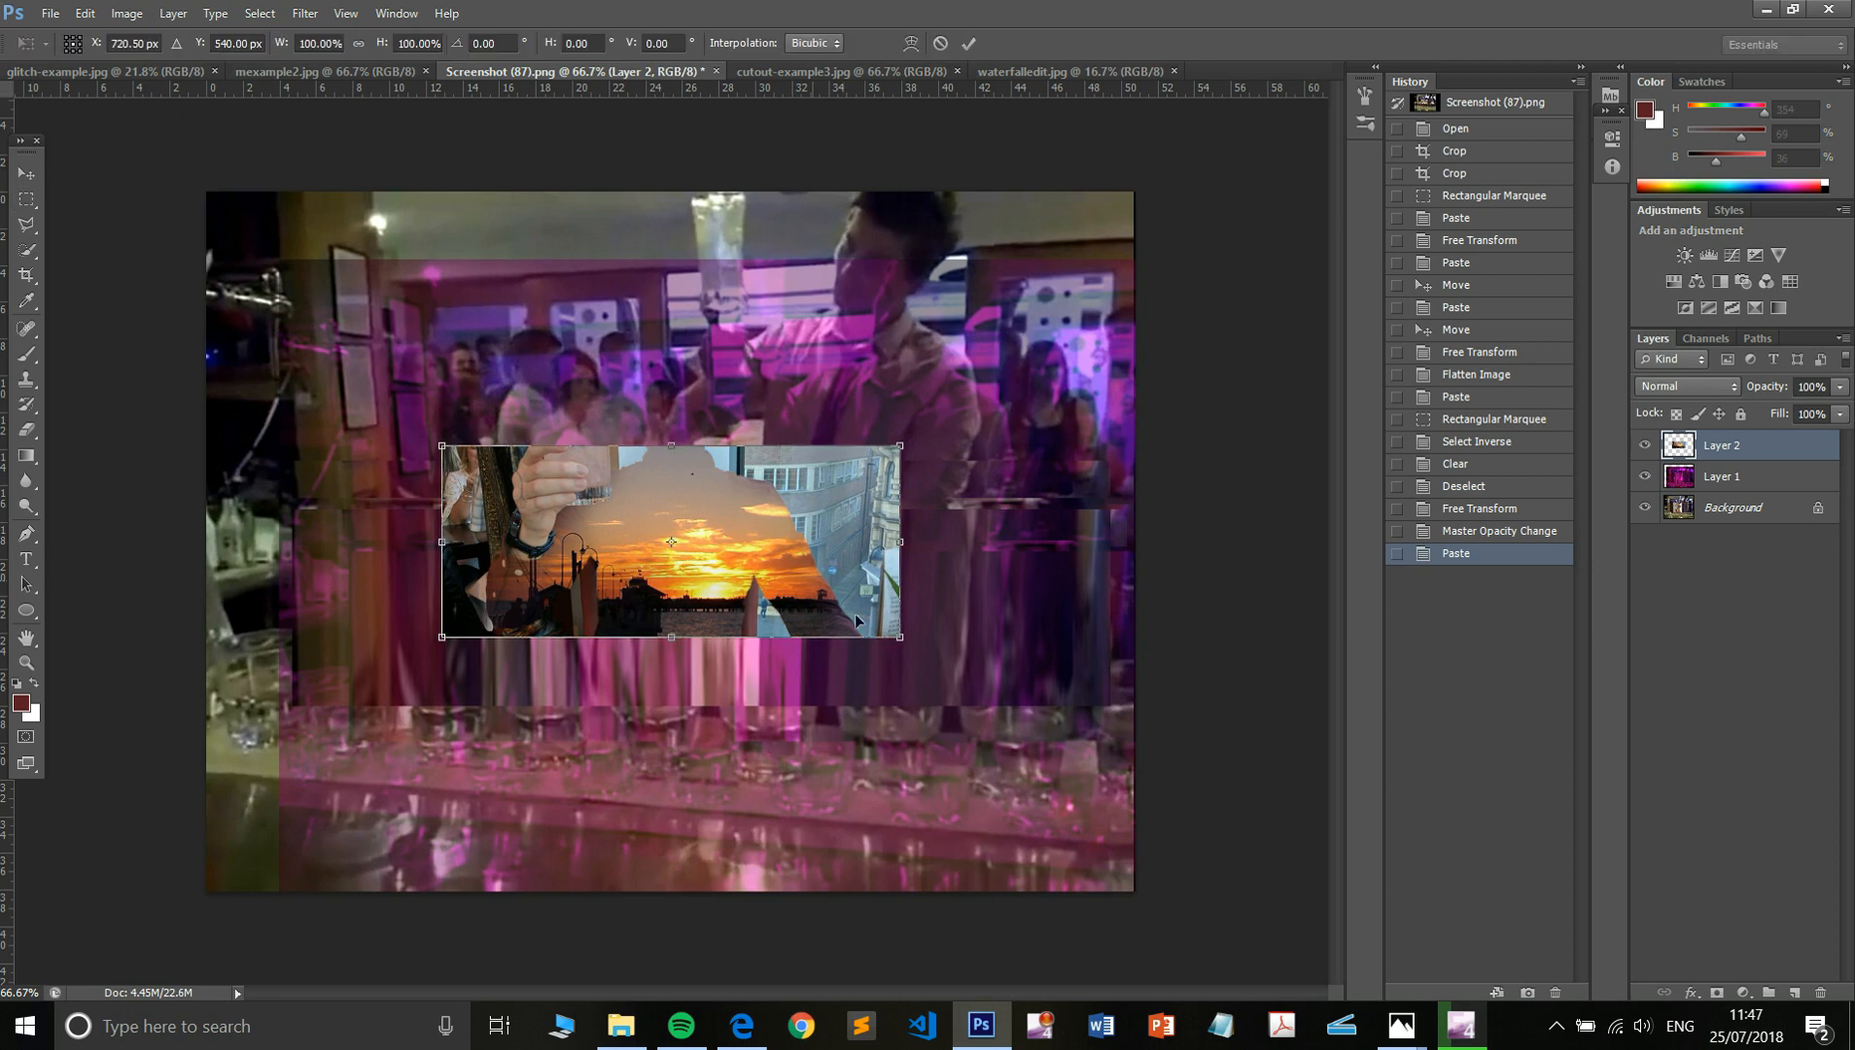
{"action": "left_click_drag", "start_coordinate": [904, 635], "coordinate": [1215, 506]}
{"action": "left_click_drag", "start_coordinate": [438, 477], "coordinate": [80, 477]}
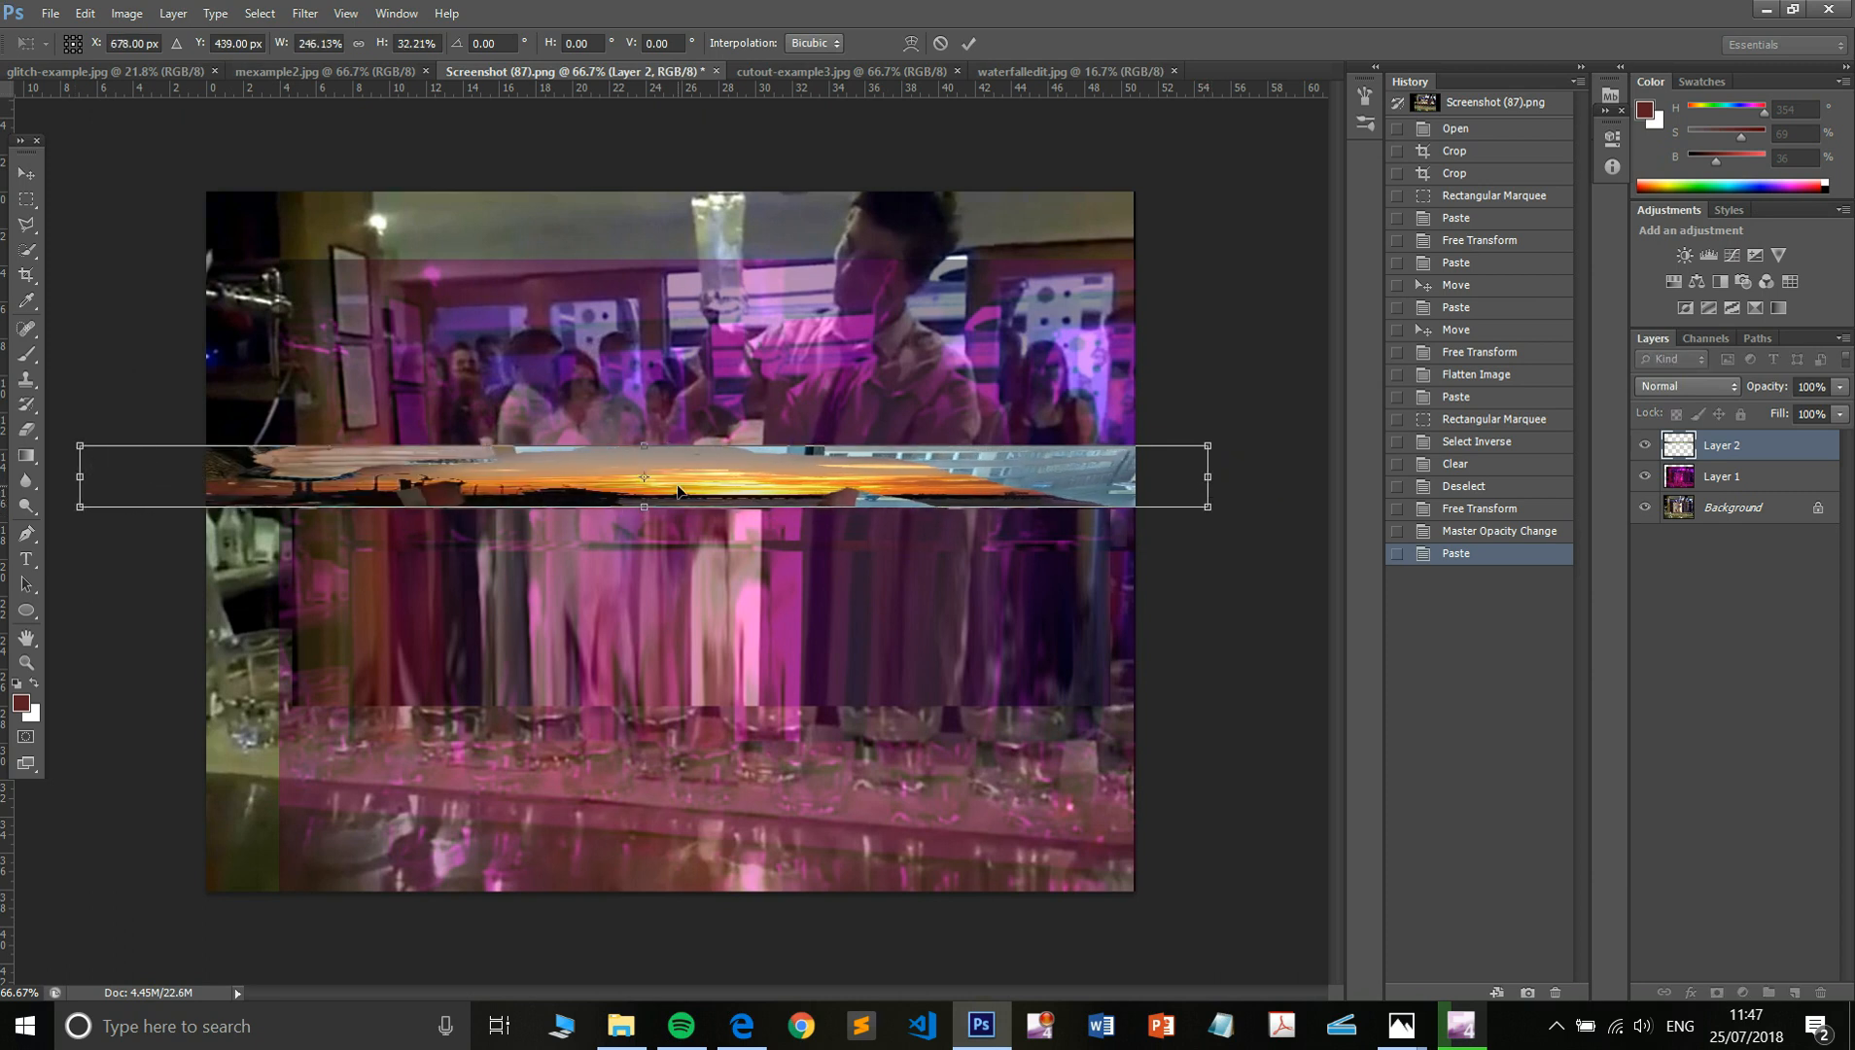
{"action": "key", "text": "Return"}
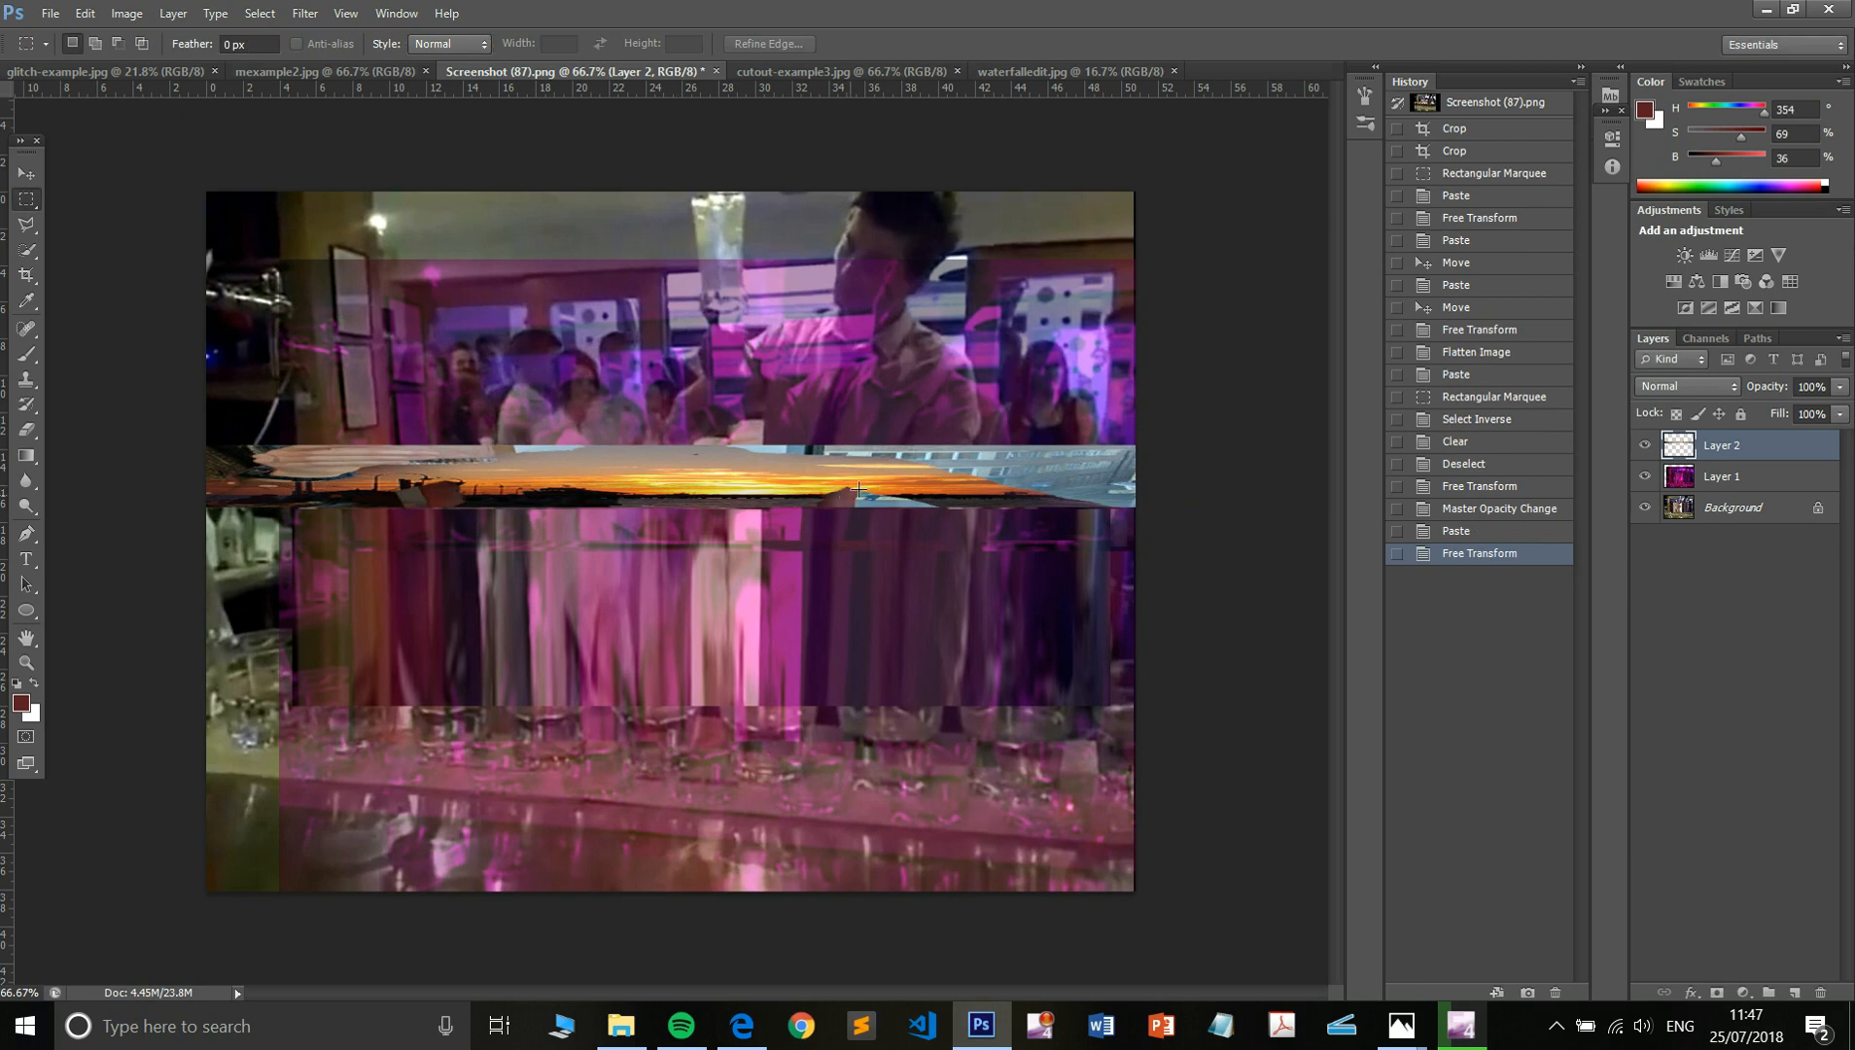
{"action": "key", "text": "v"}
{"action": "left_click_drag", "start_coordinate": [938, 447], "coordinate": [984, 705]}
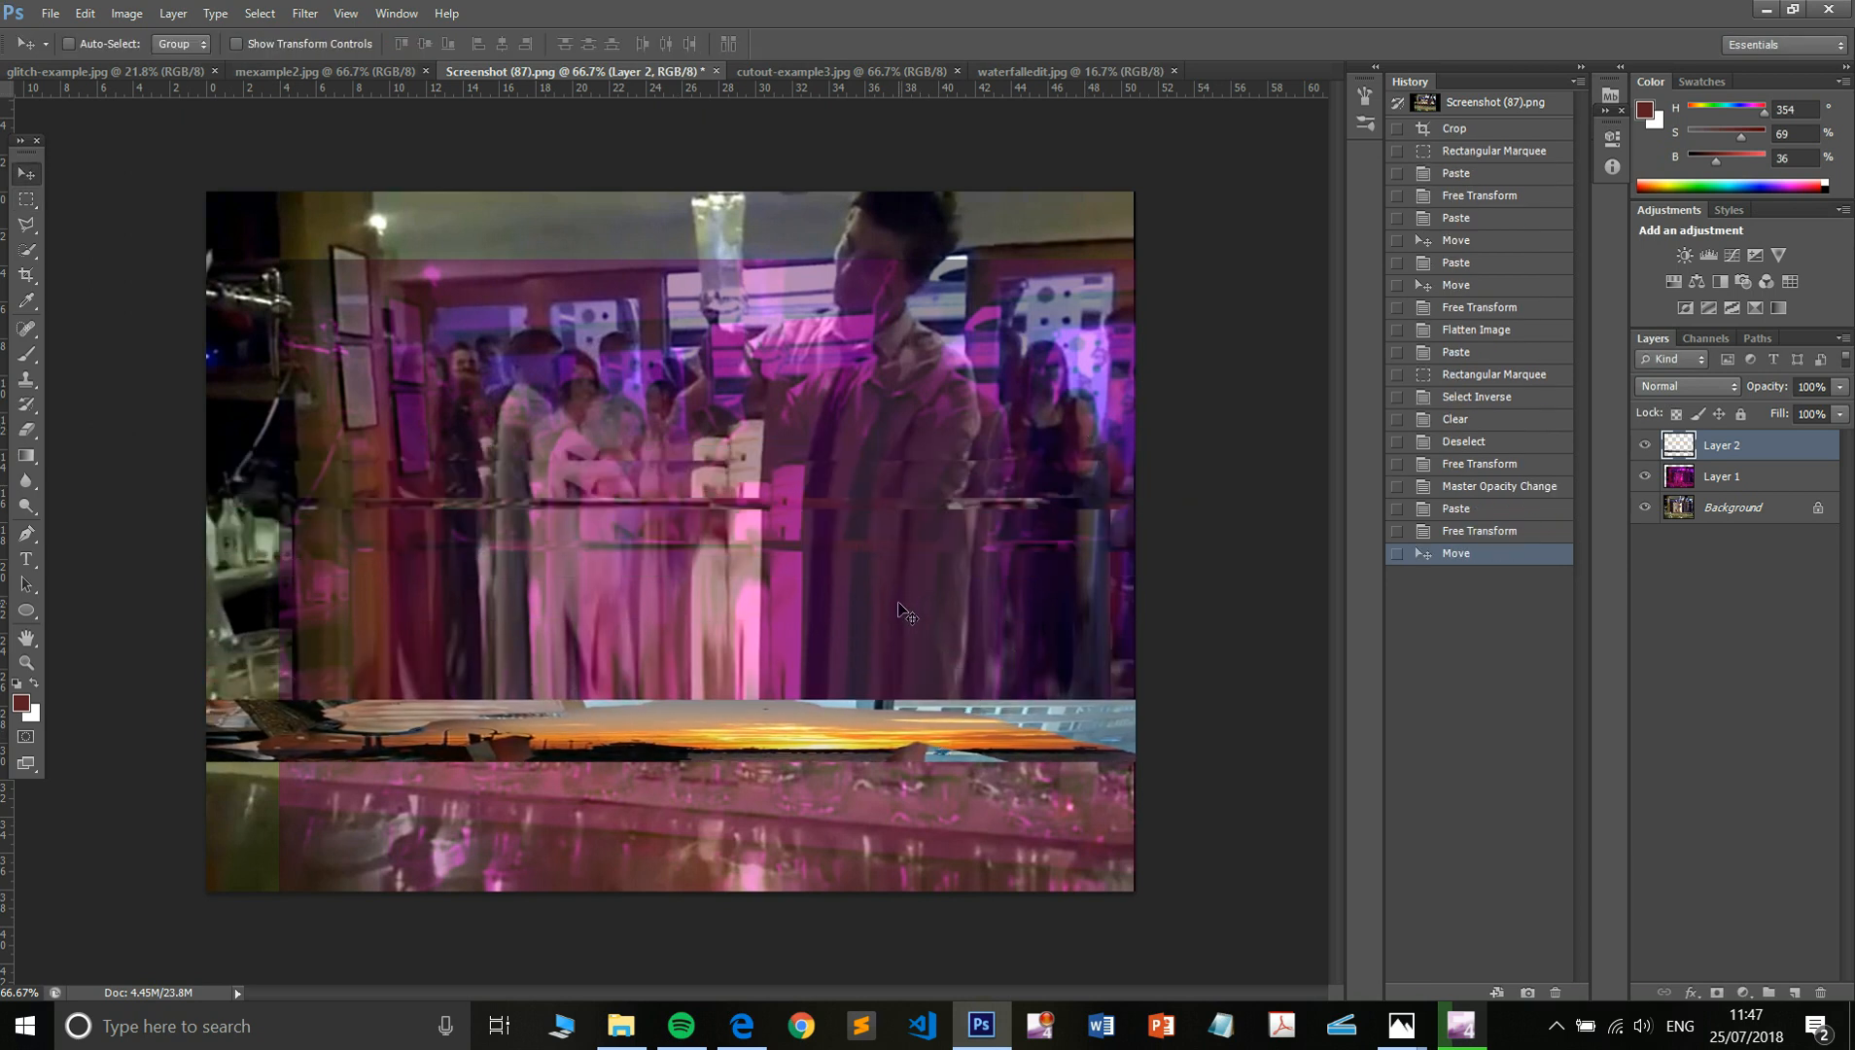
- Duplicate the stretched sunset strip onto a new layer and place it slightly above the first, overlapping it
{"action": "key", "text": "ctrl+v"}
{"action": "key", "text": "ctrl+z"}
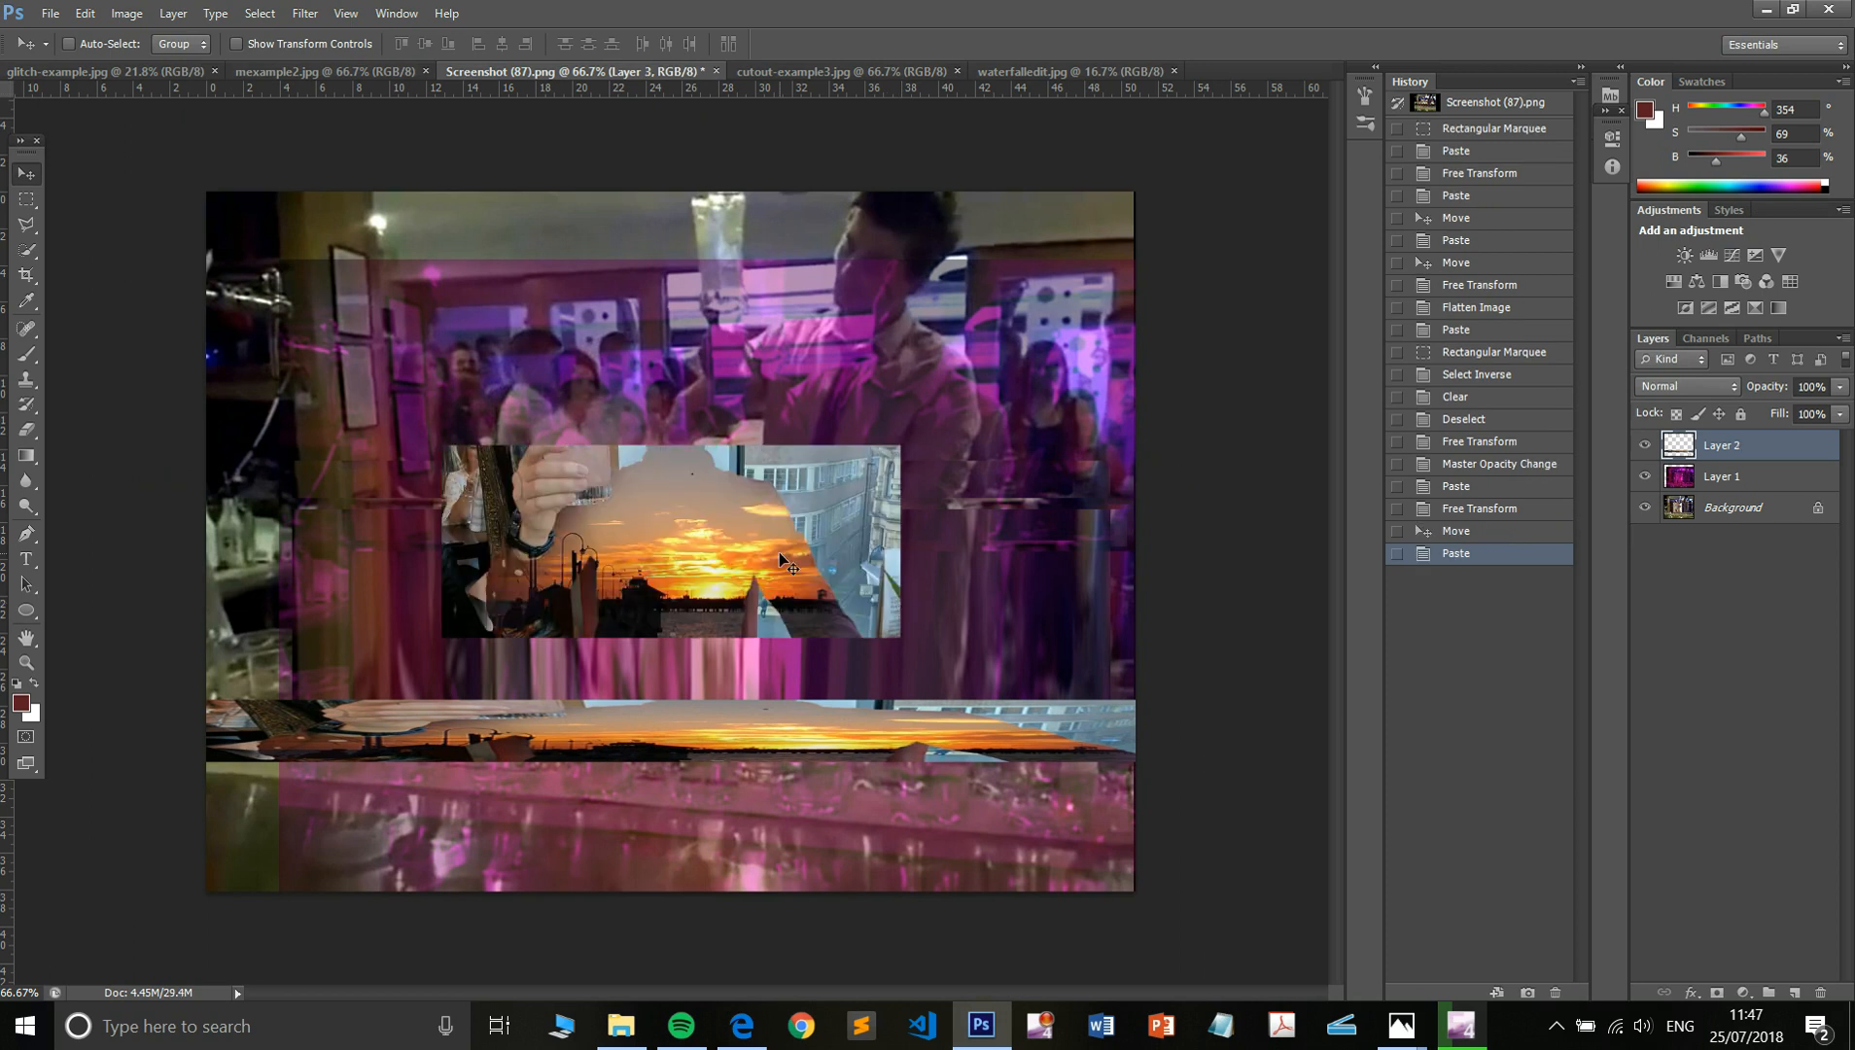
{"action": "key", "text": "ctrl+a"}
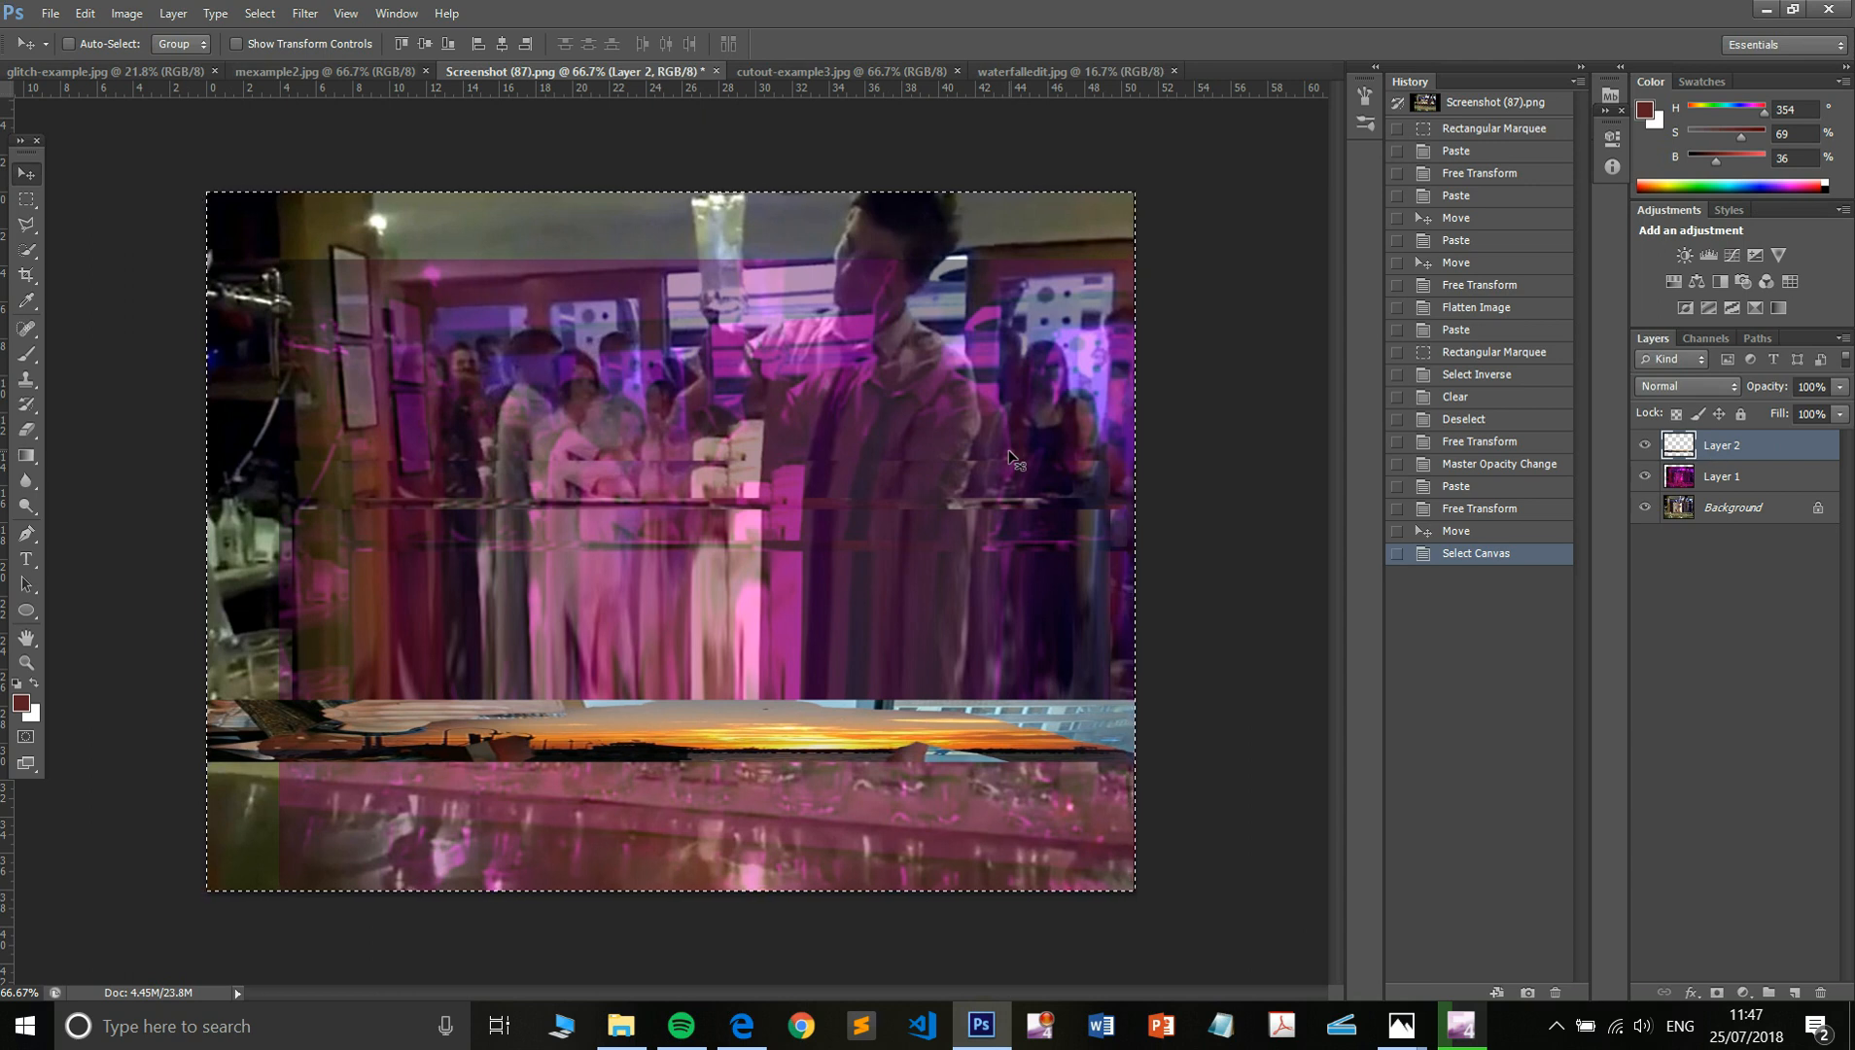
{"action": "key", "text": "ctrl+v"}
{"action": "left_click_drag", "start_coordinate": [887, 525], "coordinate": [903, 704]}
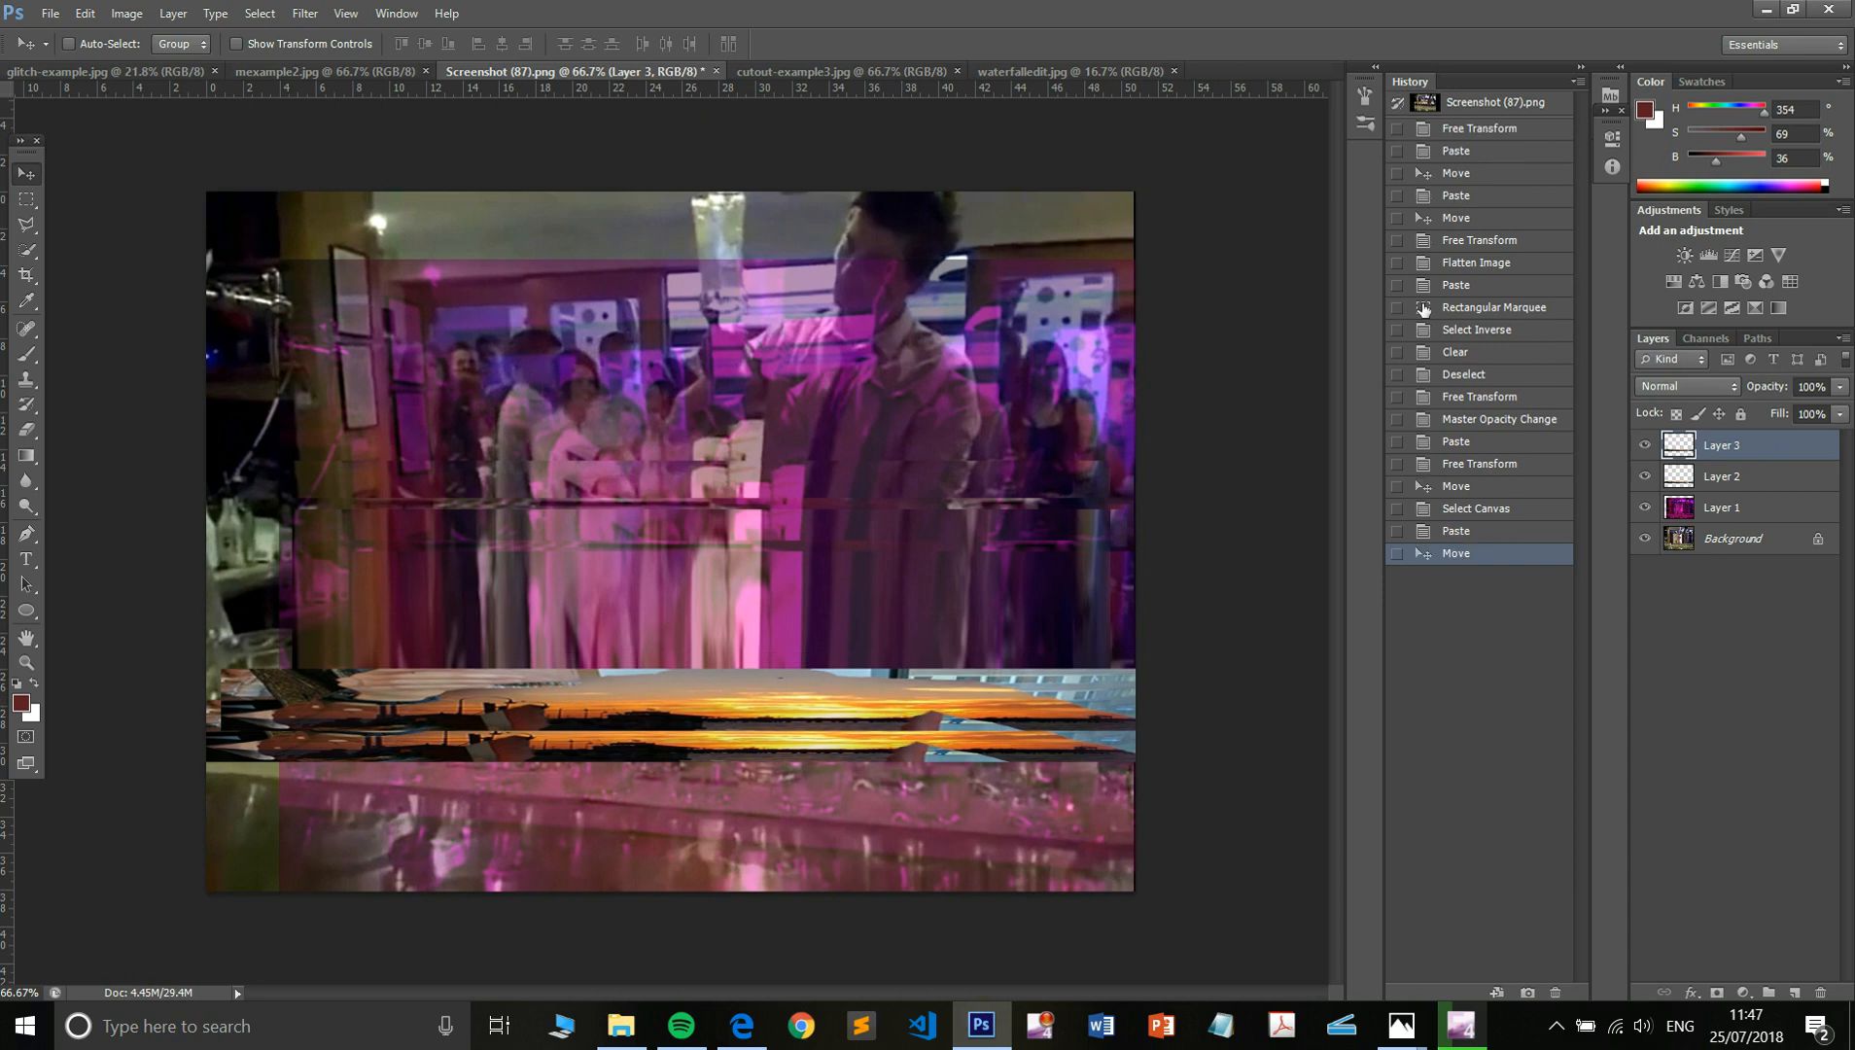
- Set the duplicate sunset strip's opacity to 50% and invert its colours
{"action": "left_click", "coordinate": [1840, 387]}
{"action": "left_click", "coordinate": [1791, 411]}
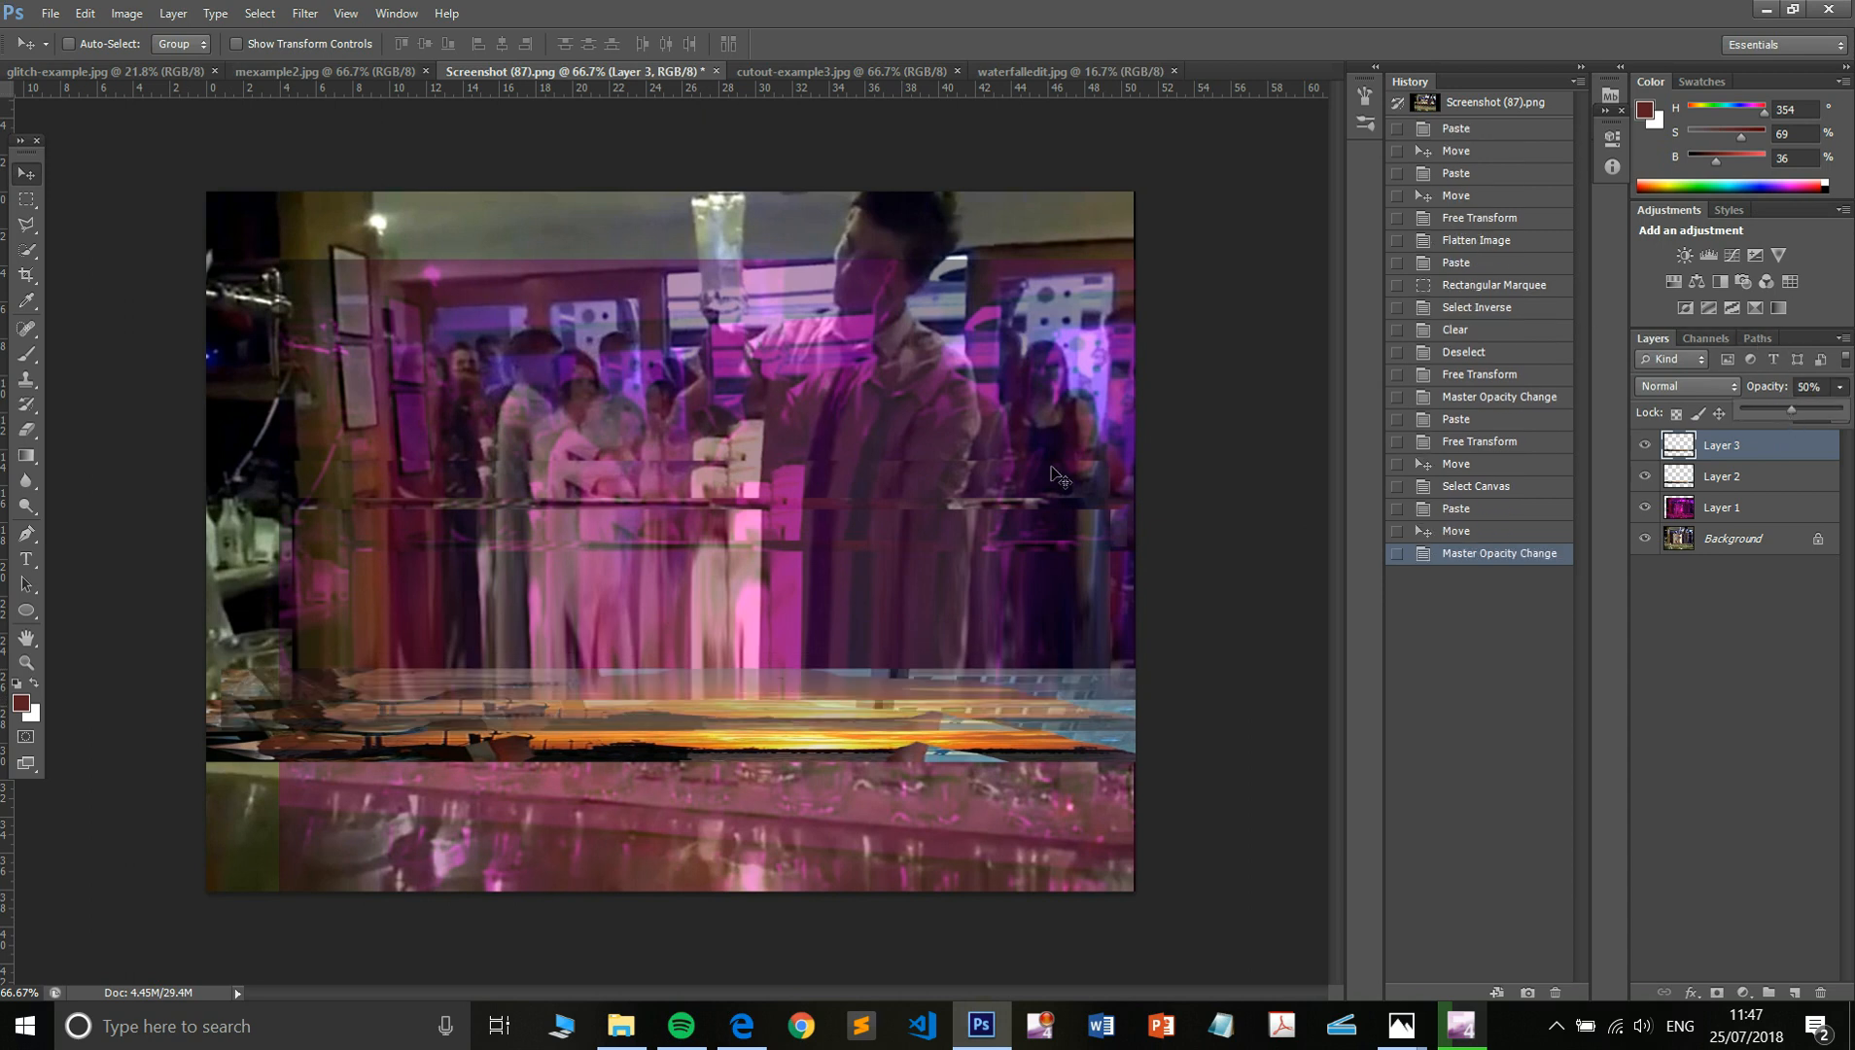
{"action": "left_click", "coordinate": [126, 12]}
{"action": "mouse_move", "coordinate": [194, 78]}
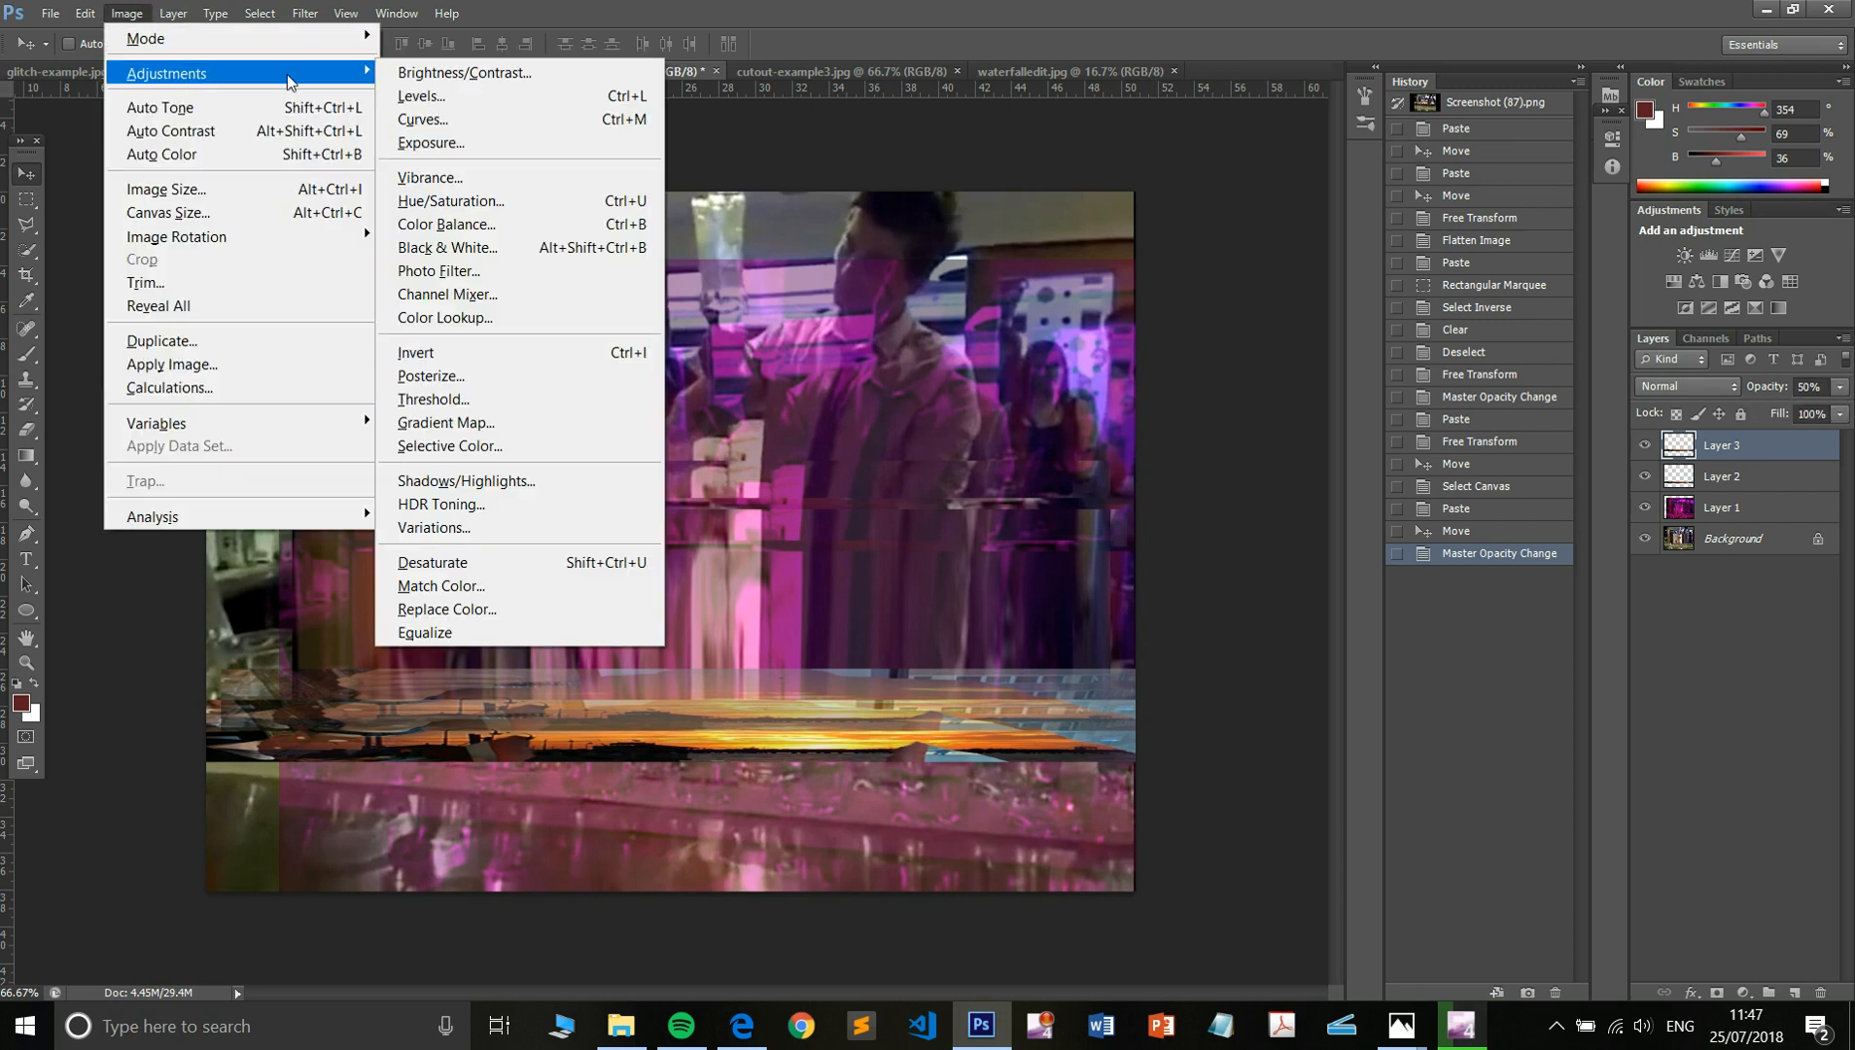
{"action": "left_click", "coordinate": [529, 353]}
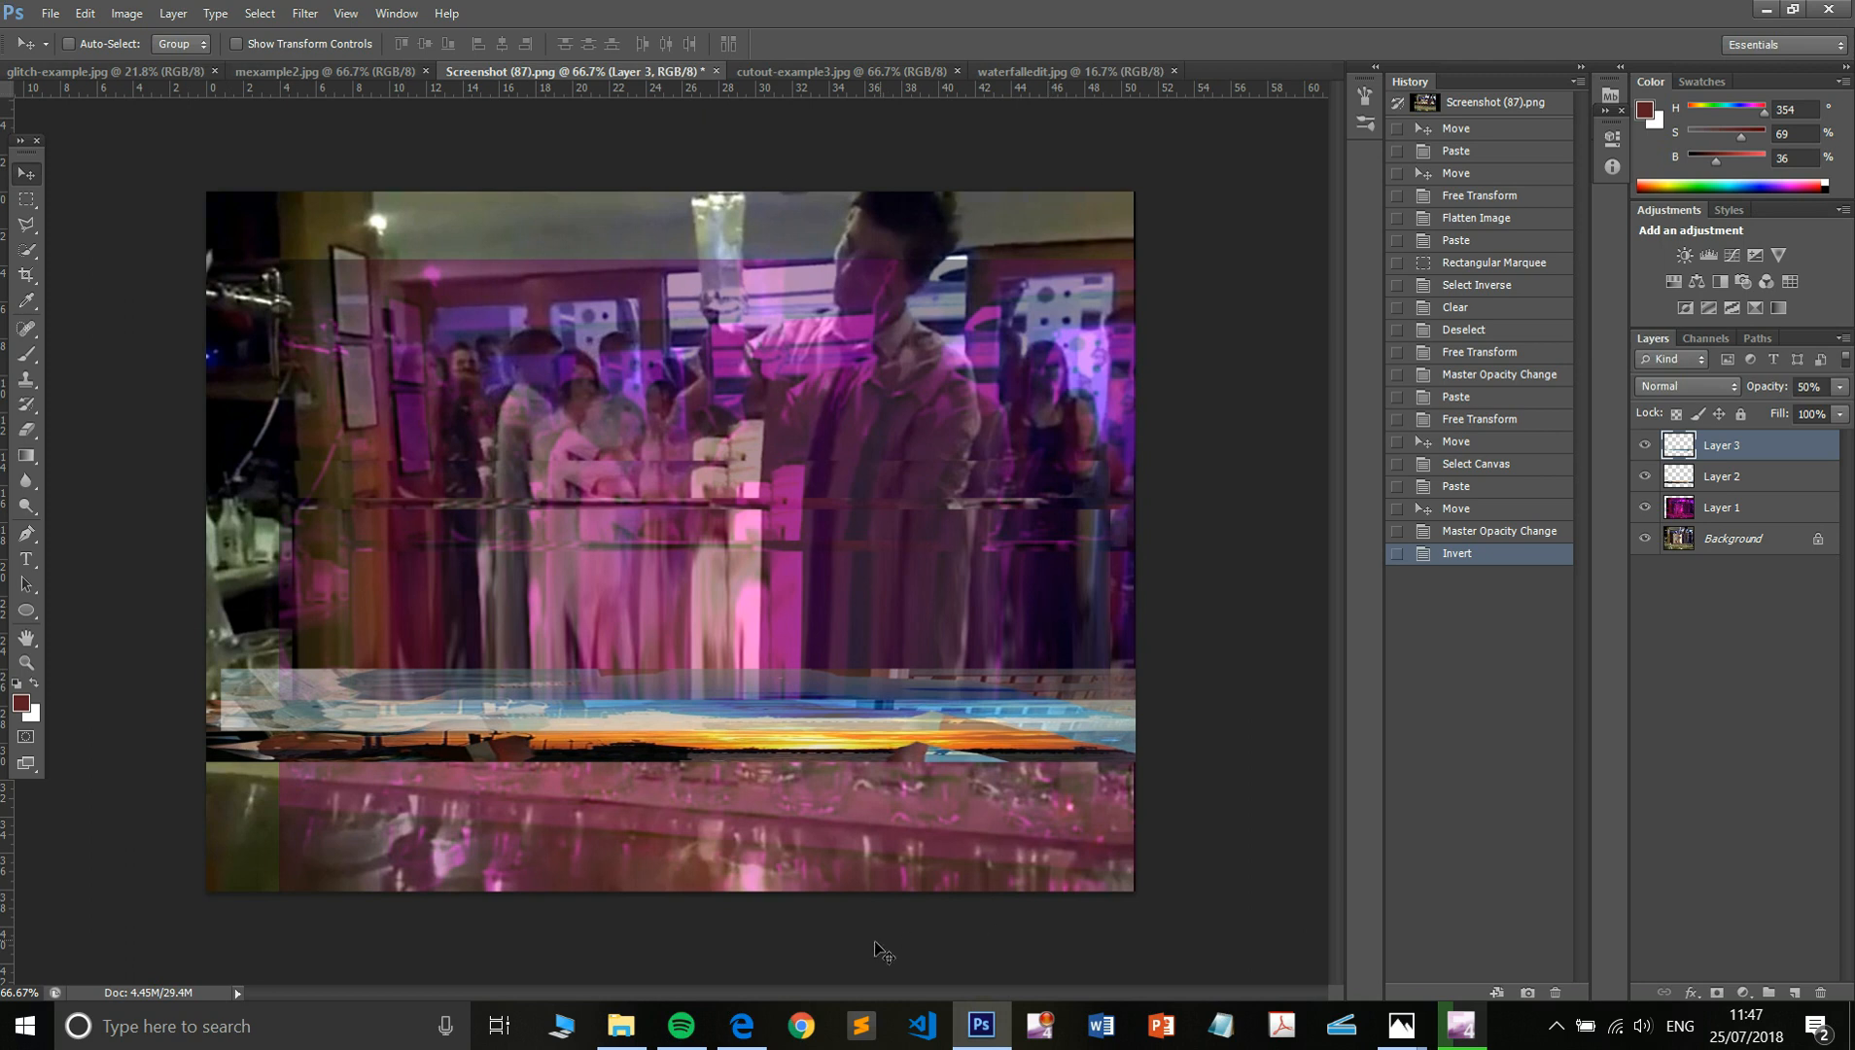
- Switch to the browser, search Bing images for "colour wheel", view the plain six-colour wheel, and return to Photoshop
{"action": "left_click", "coordinate": [744, 1025]}
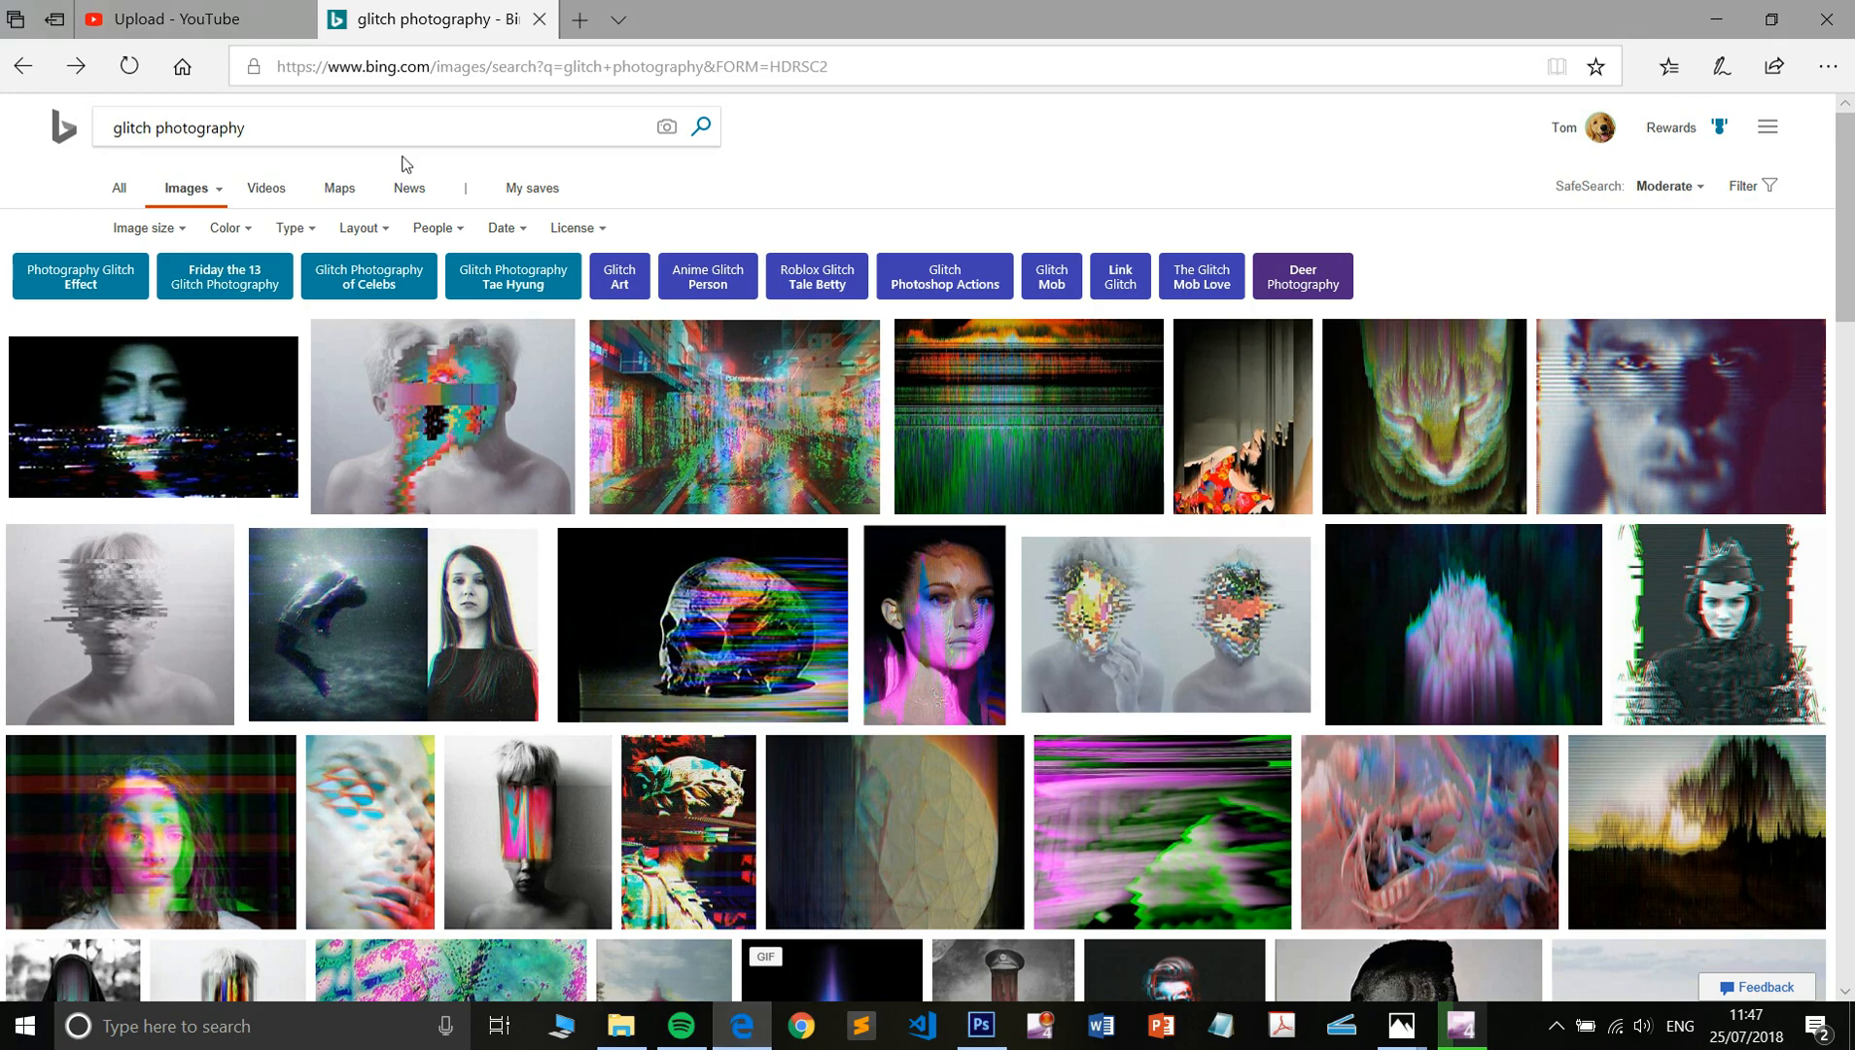
{"action": "triple_click", "coordinate": [393, 136]}
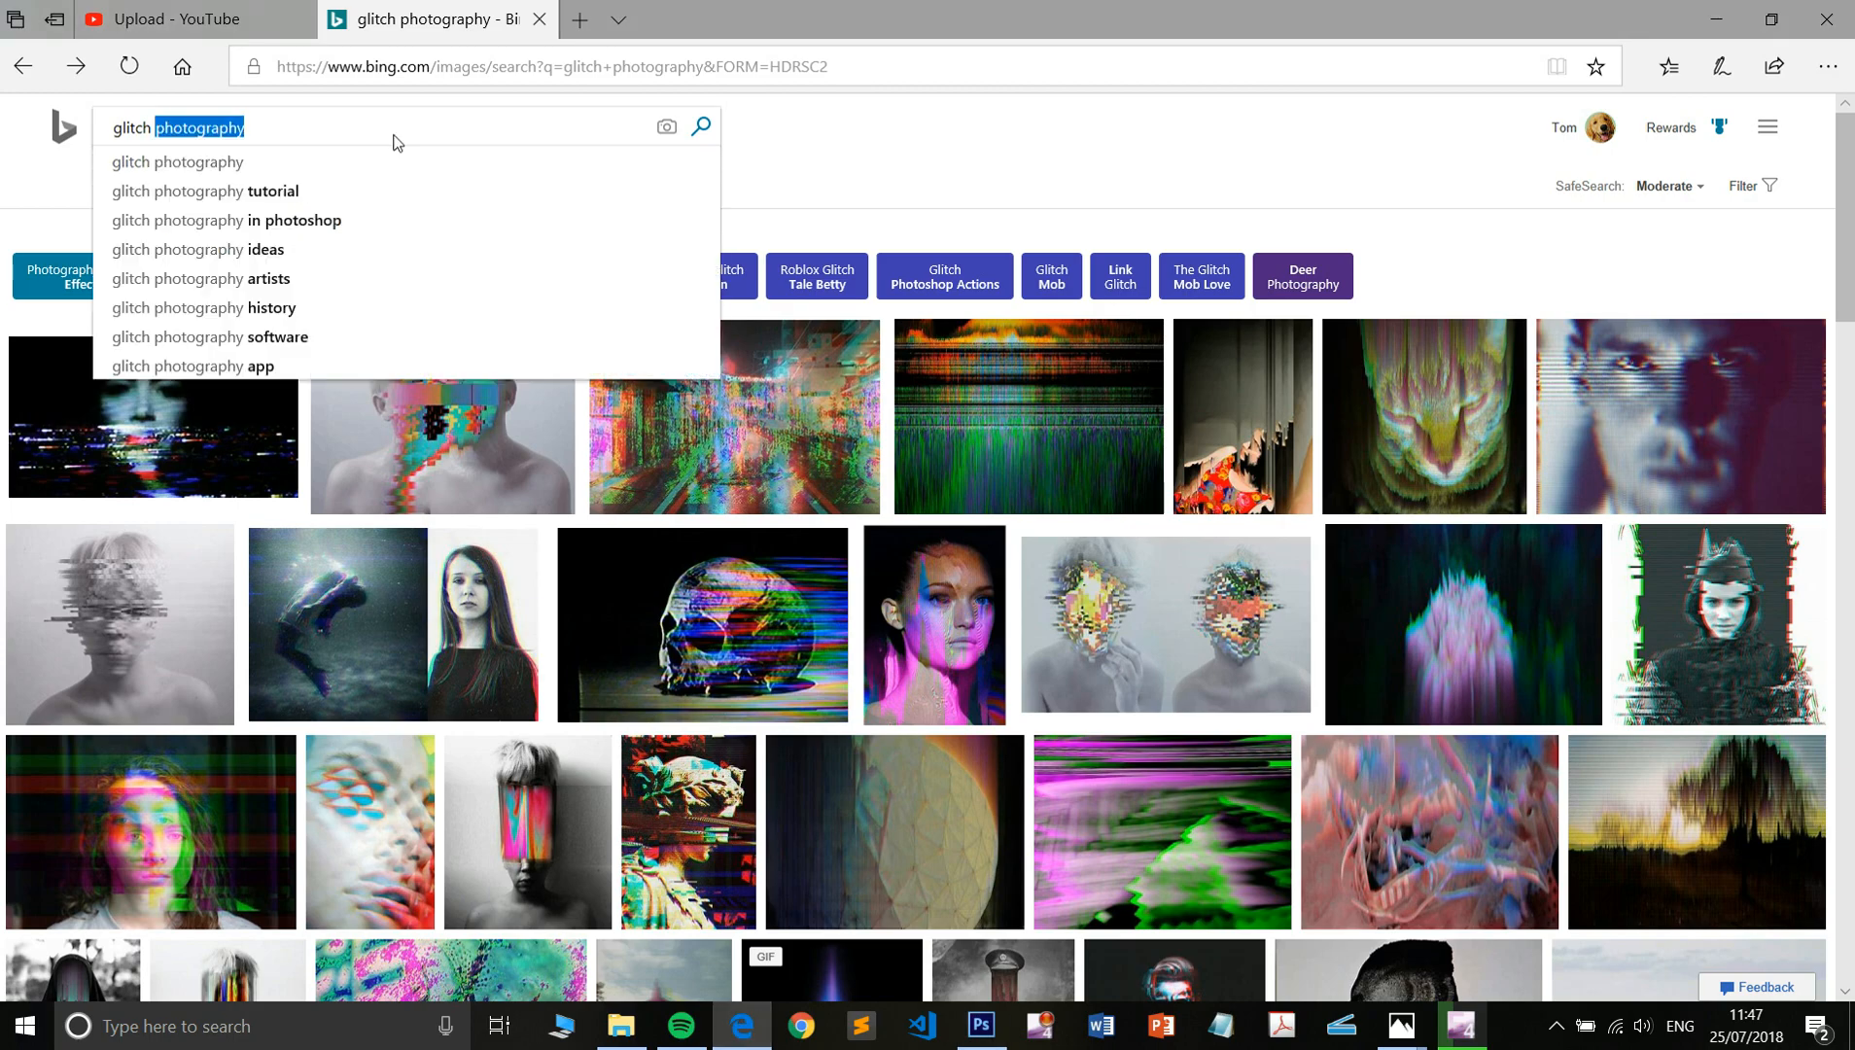
{"action": "type", "text": "colo"}
{"action": "key", "text": "BackSpace"}
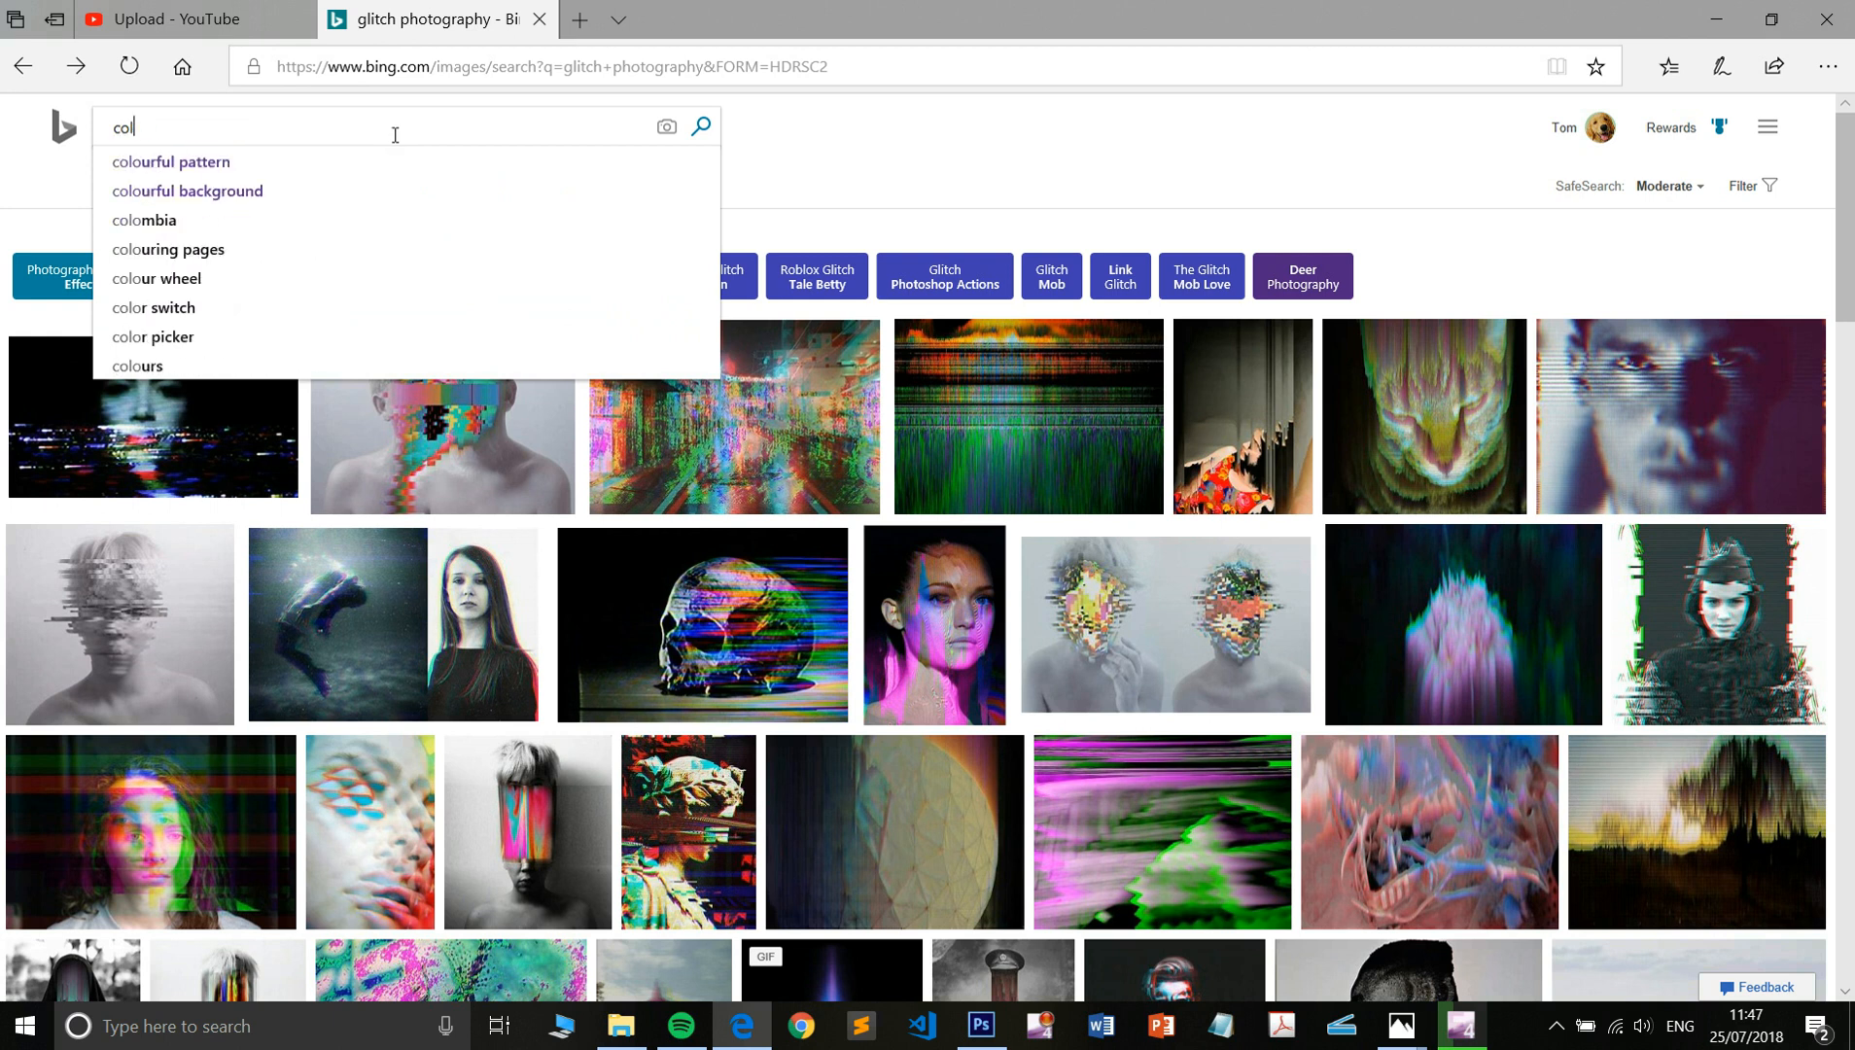
{"action": "type", "text": "our wheel"}
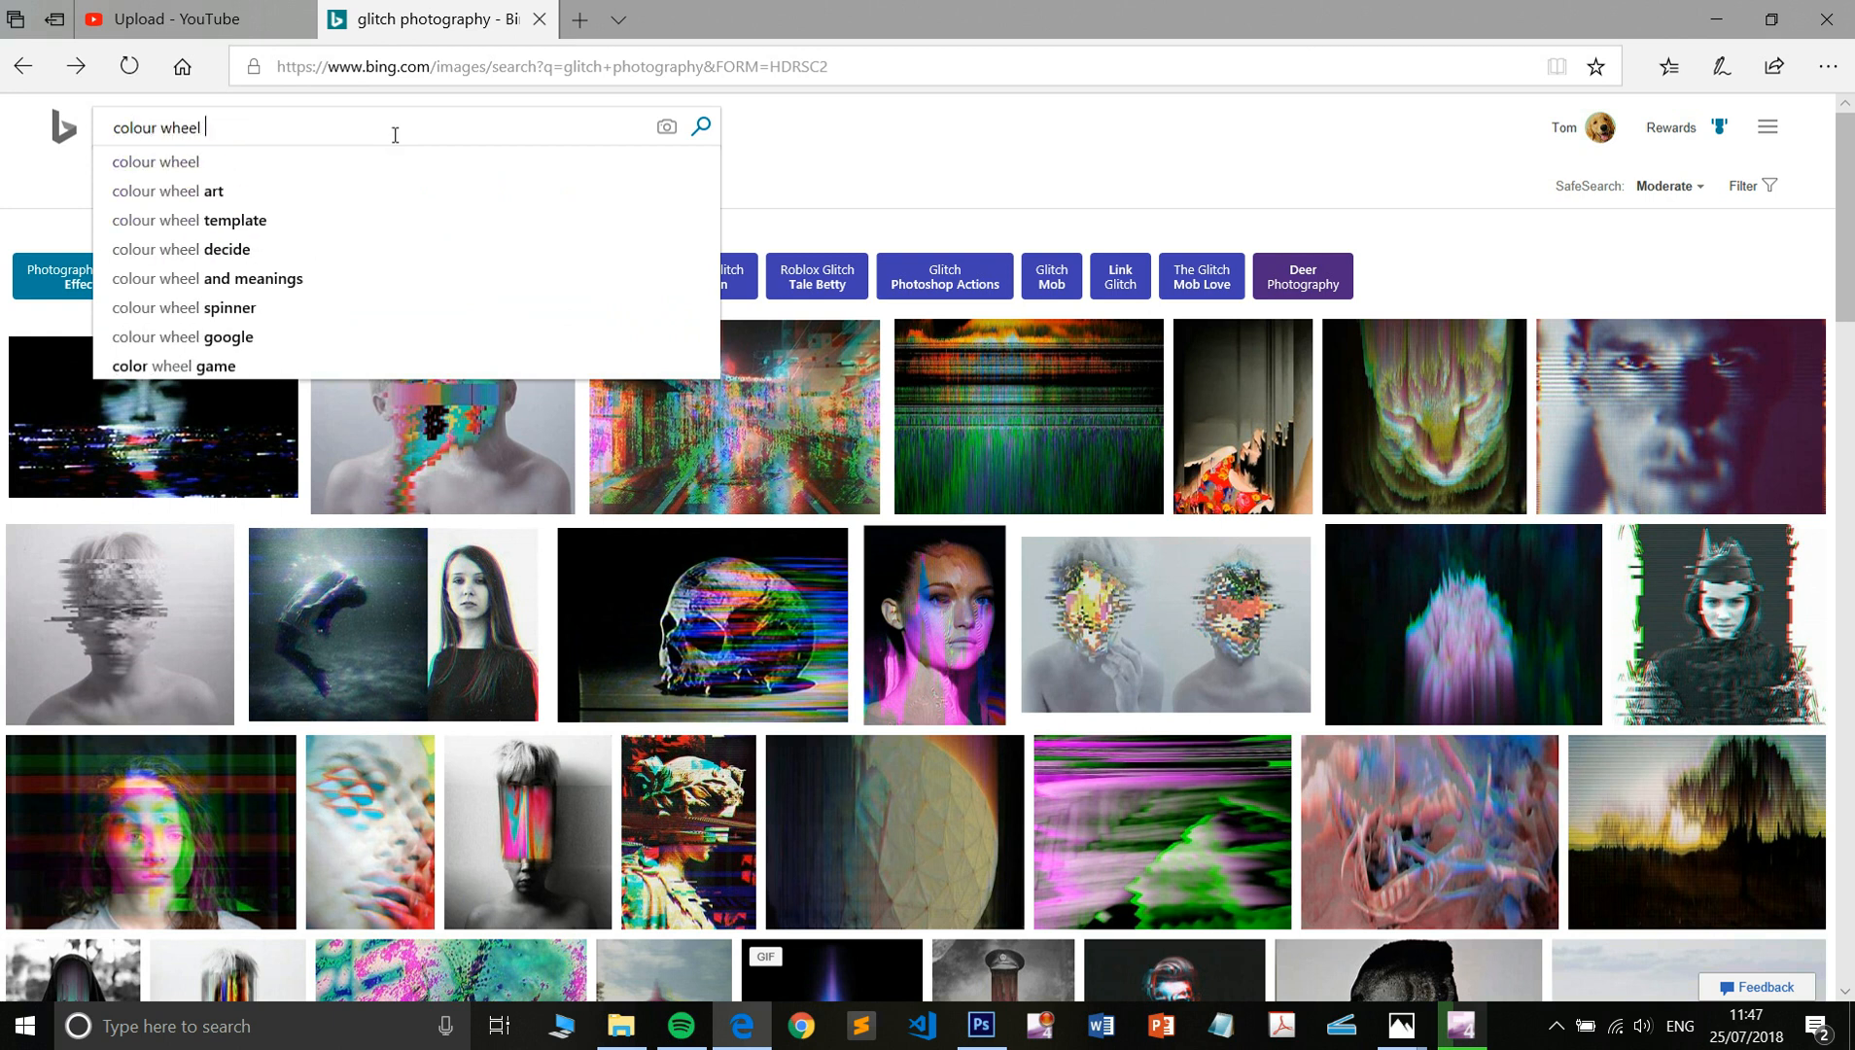
{"action": "key", "text": "Return"}
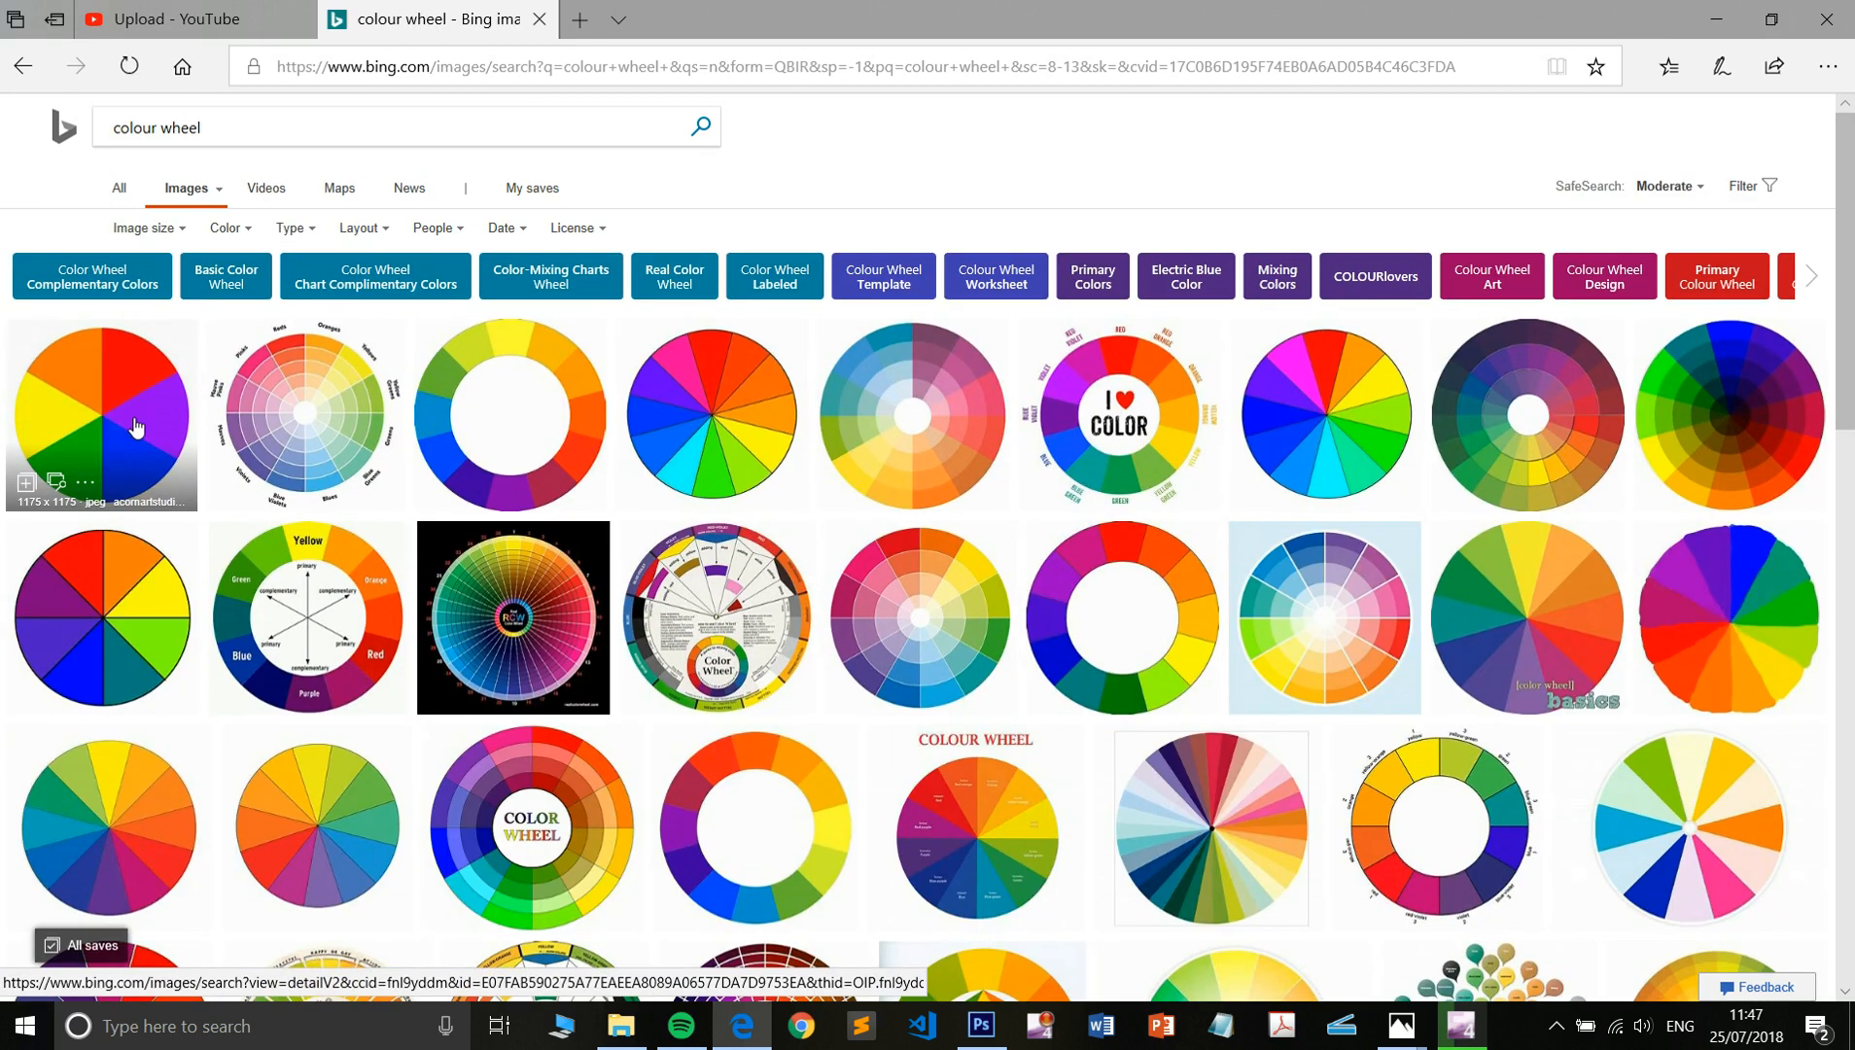
{"action": "left_click", "coordinate": [133, 416]}
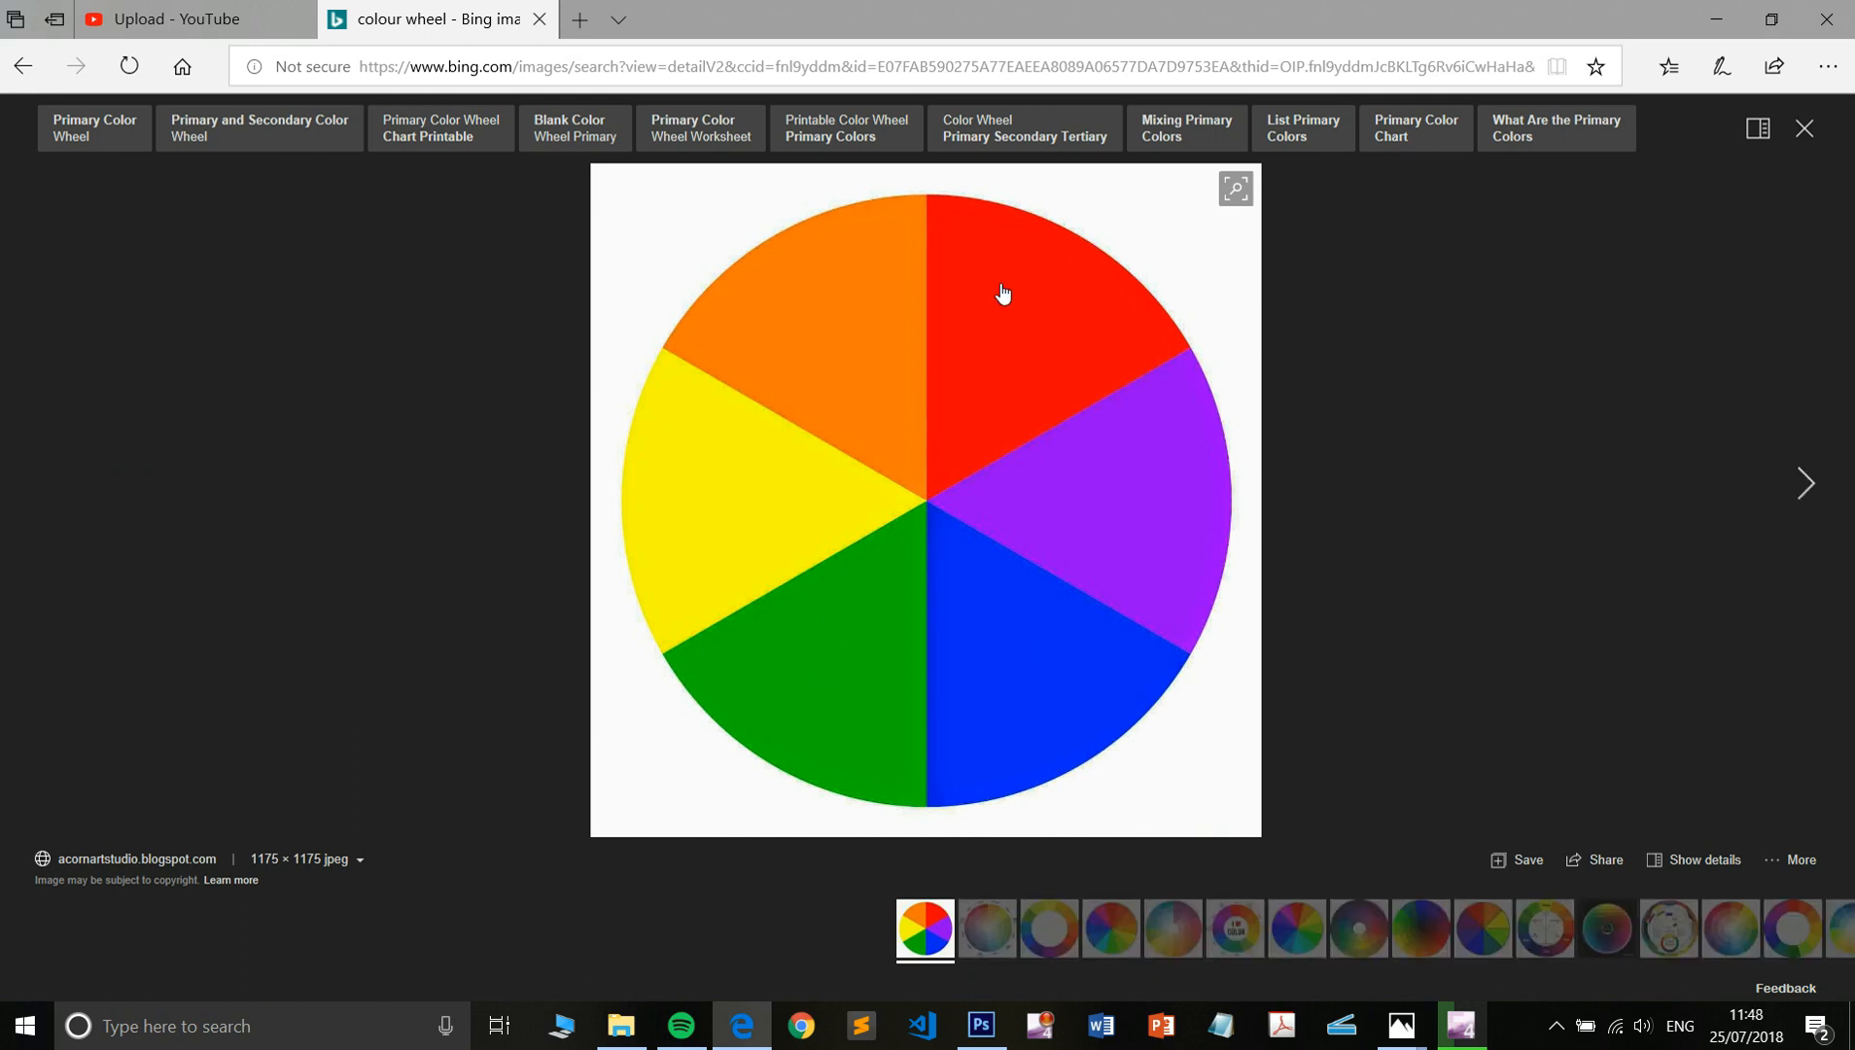
{"action": "key", "text": "alt+Tab"}
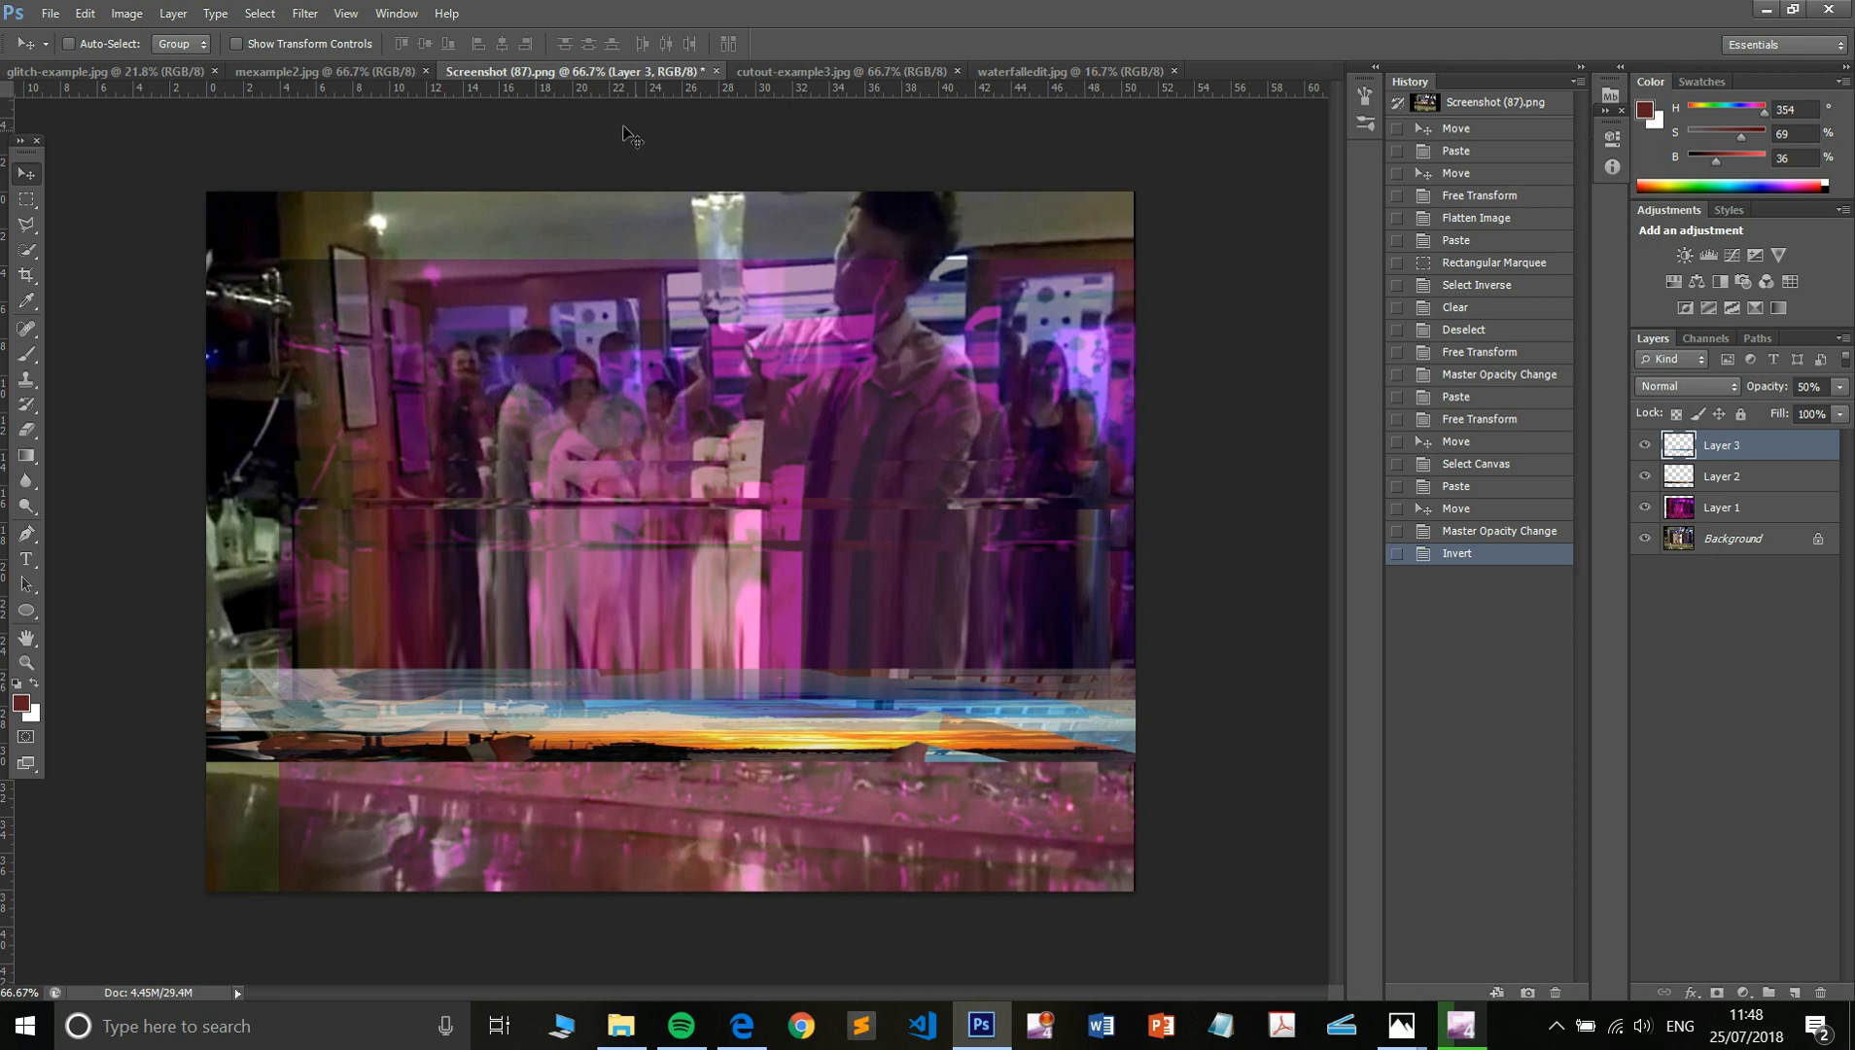
- Copy a full-width band across the upper part of mexample2.jpg and paste it into Screenshot (87).png
{"action": "left_click", "coordinate": [800, 71]}
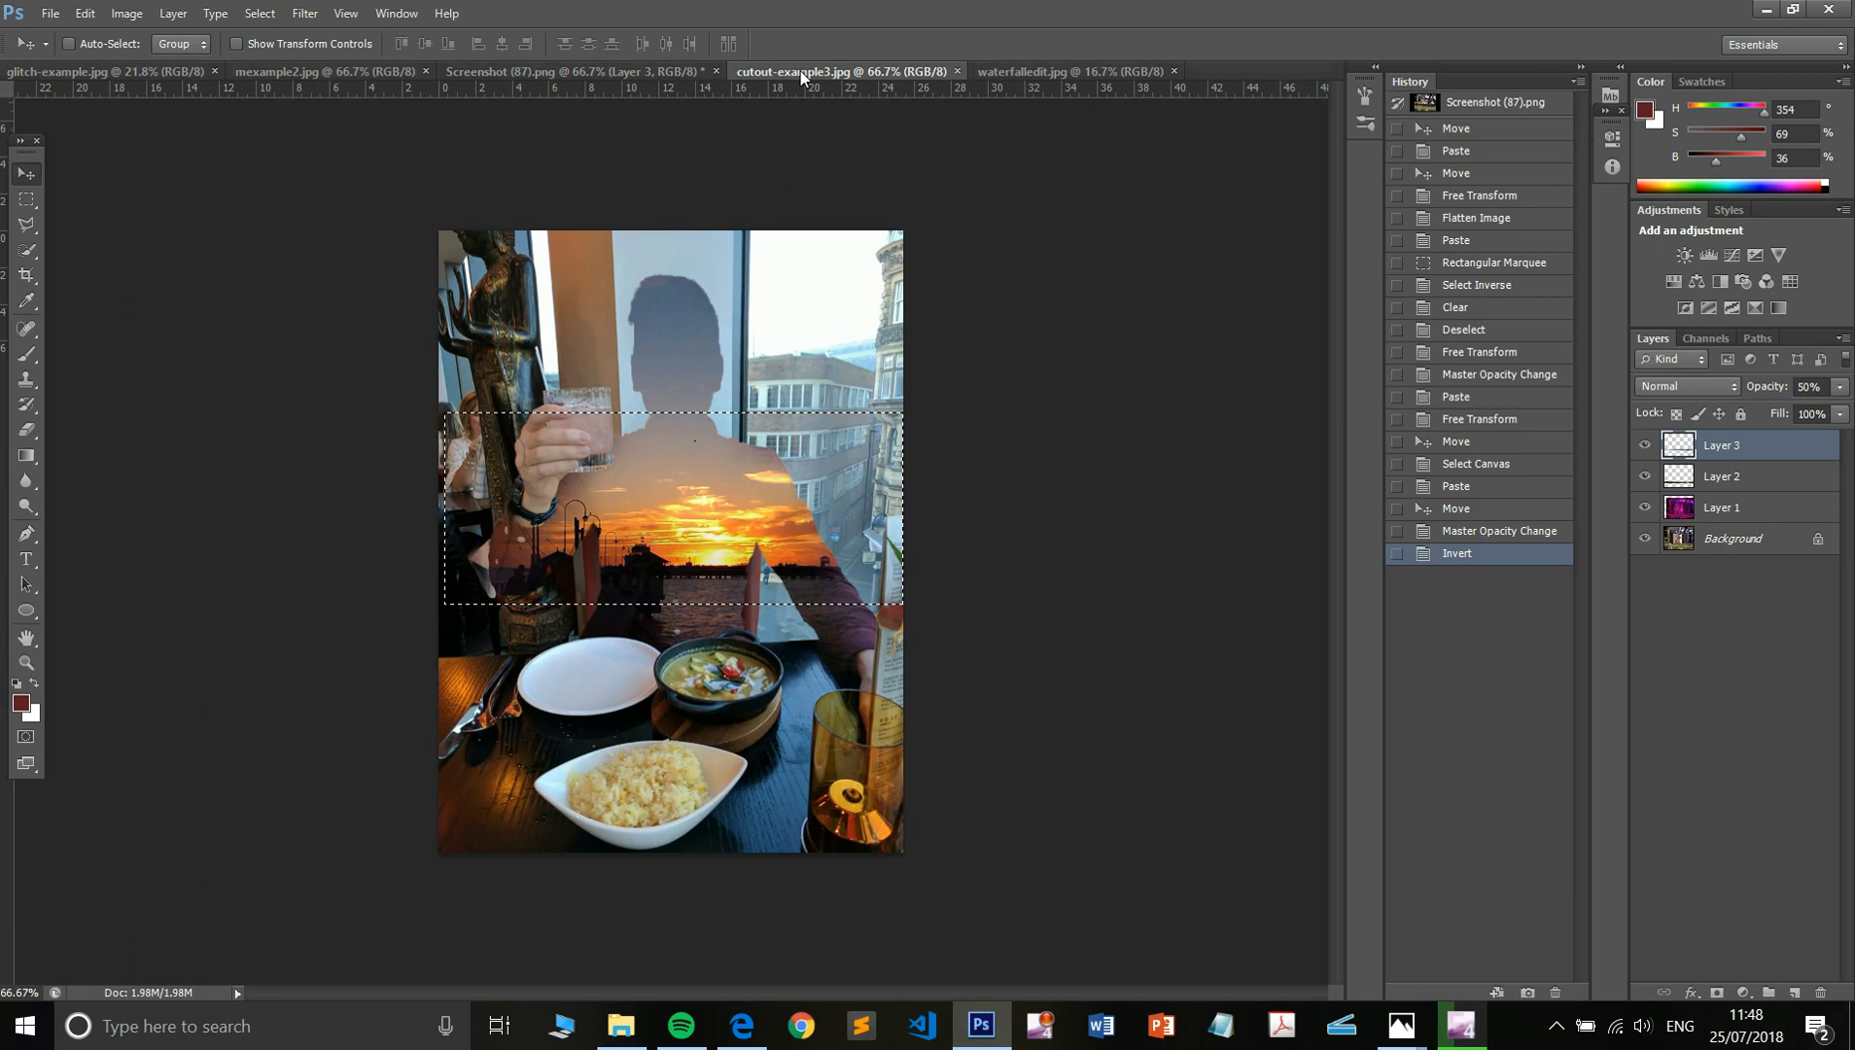
{"action": "left_click", "coordinate": [343, 71]}
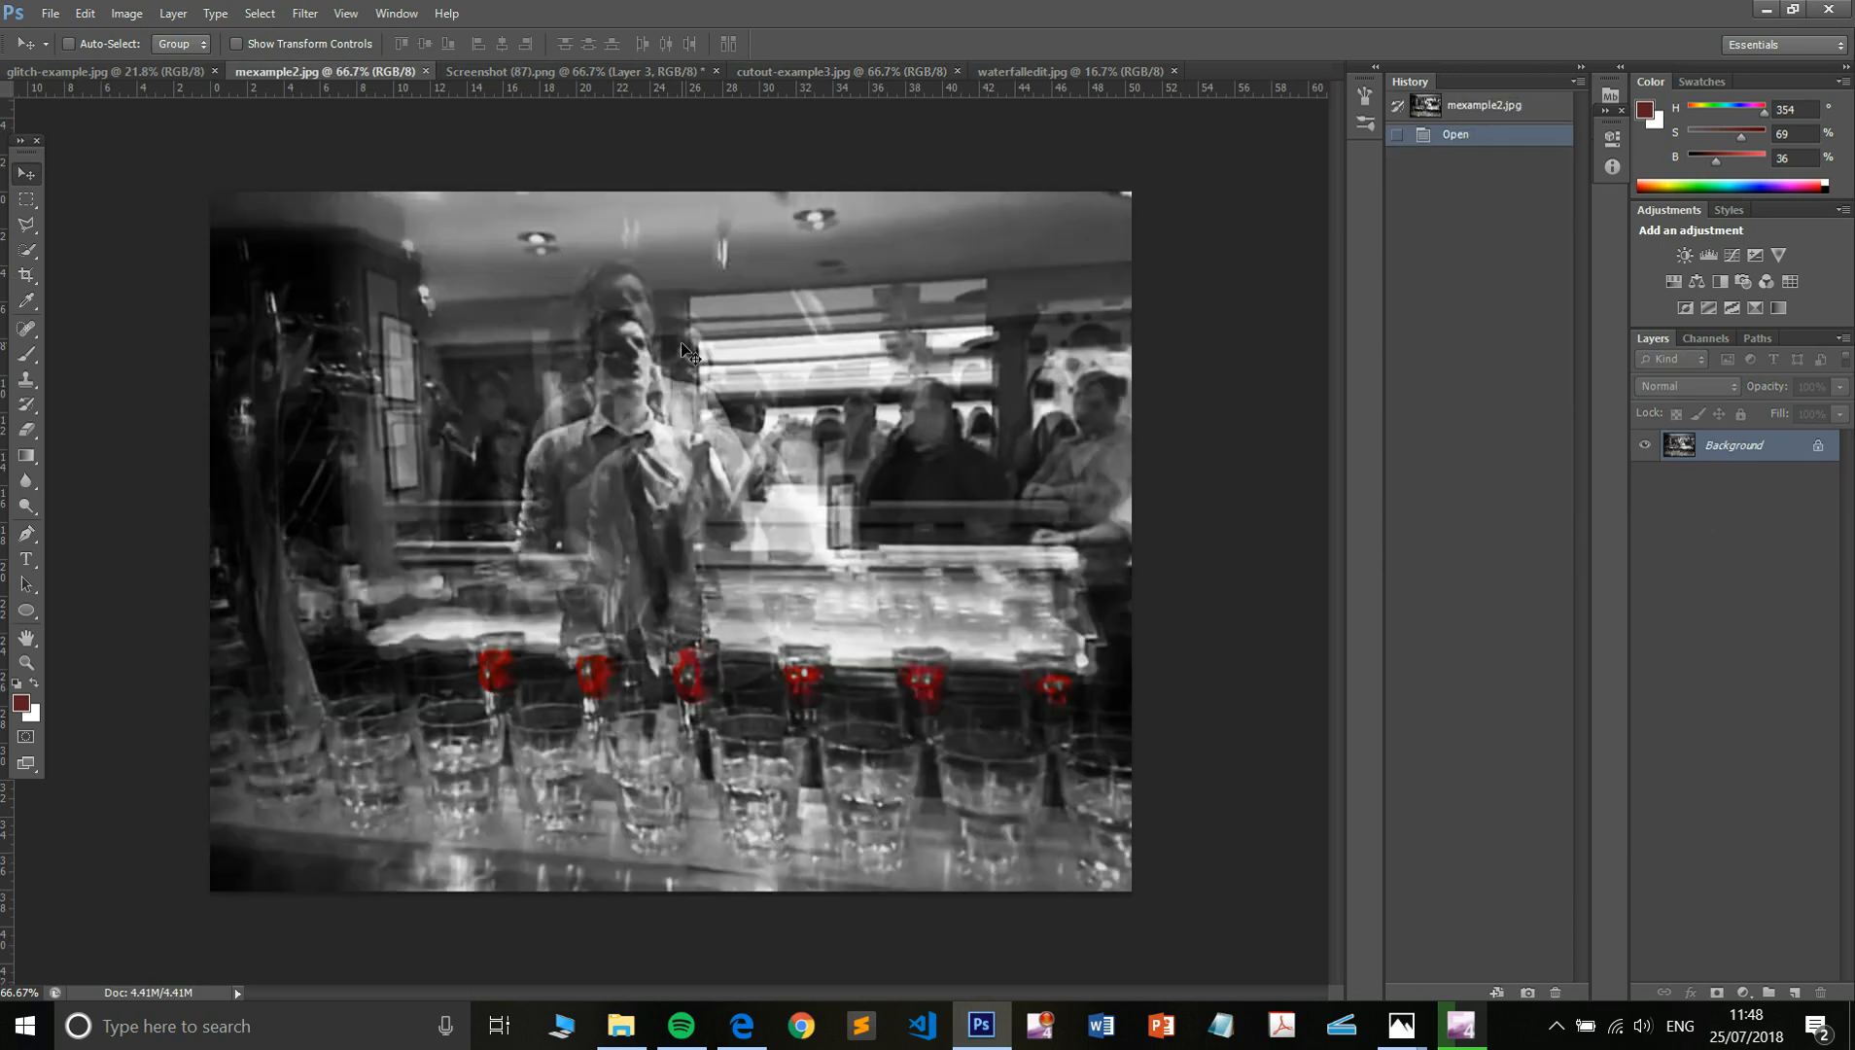
{"action": "left_click", "coordinate": [28, 200]}
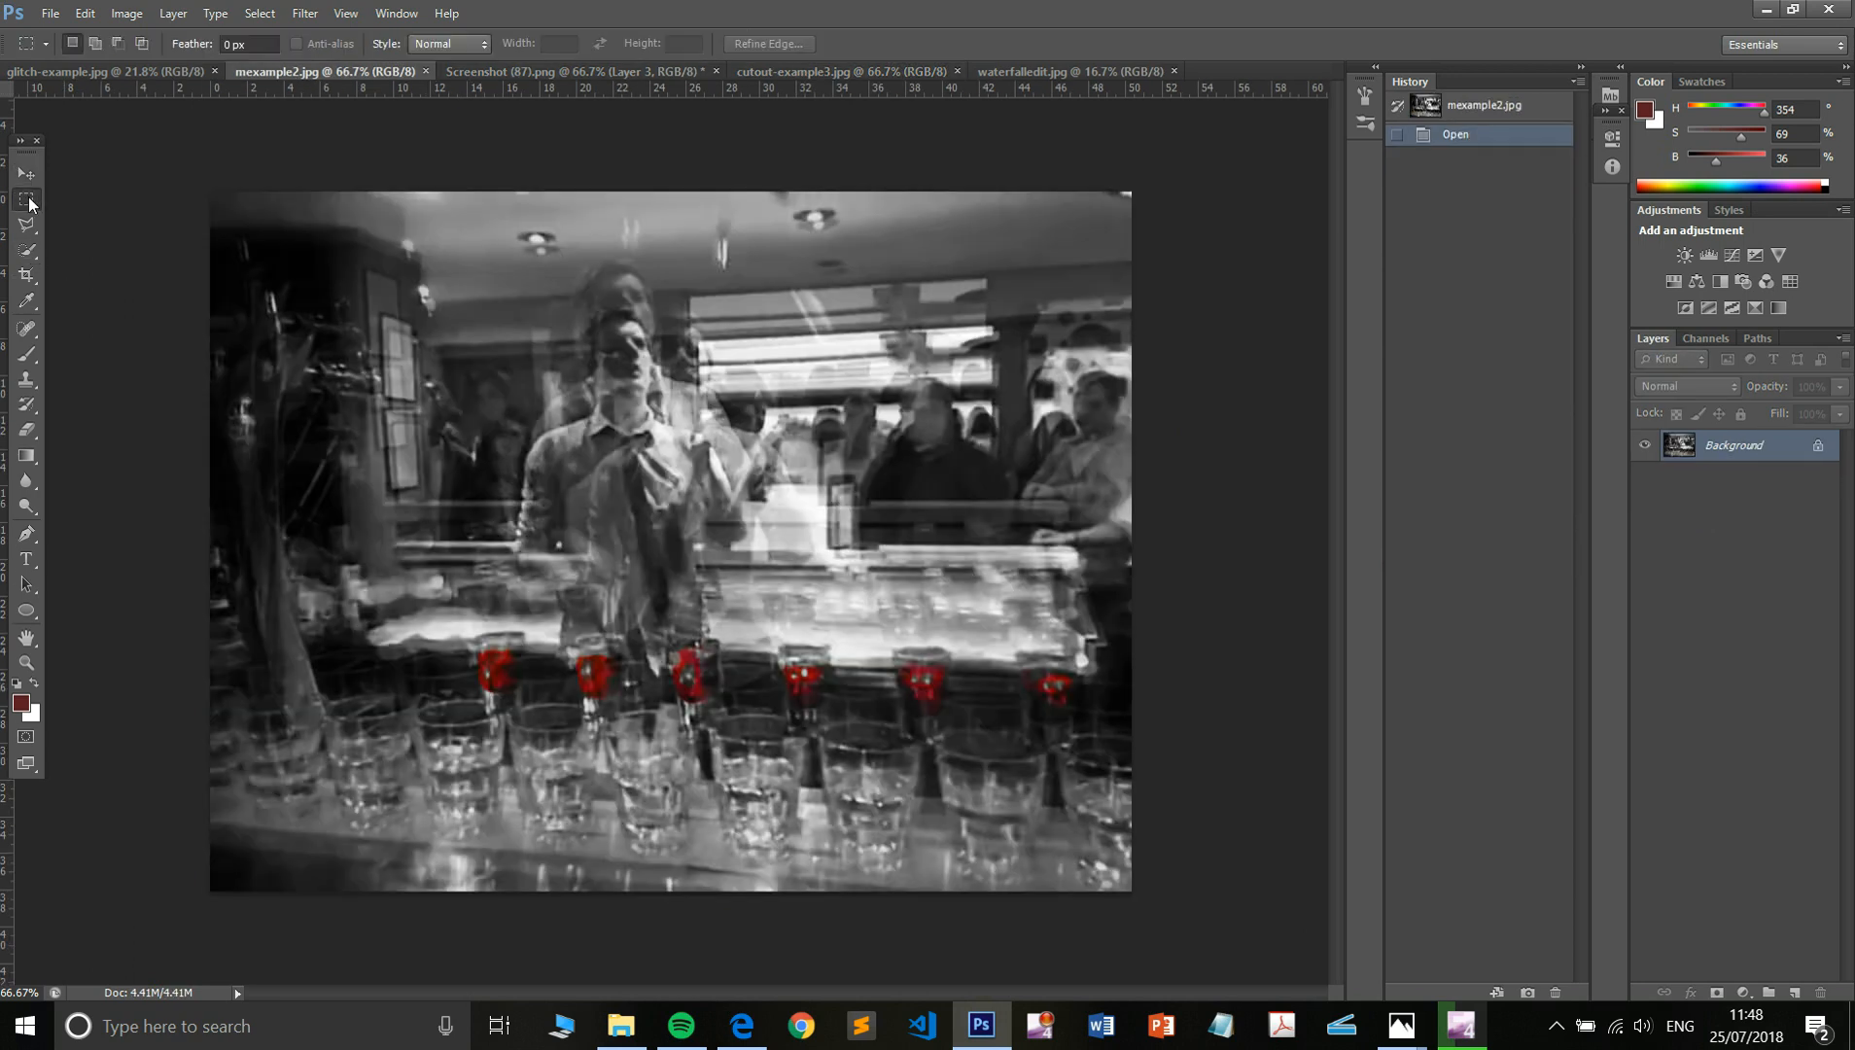
{"action": "left_click_drag", "start_coordinate": [210, 258], "coordinate": [1196, 492]}
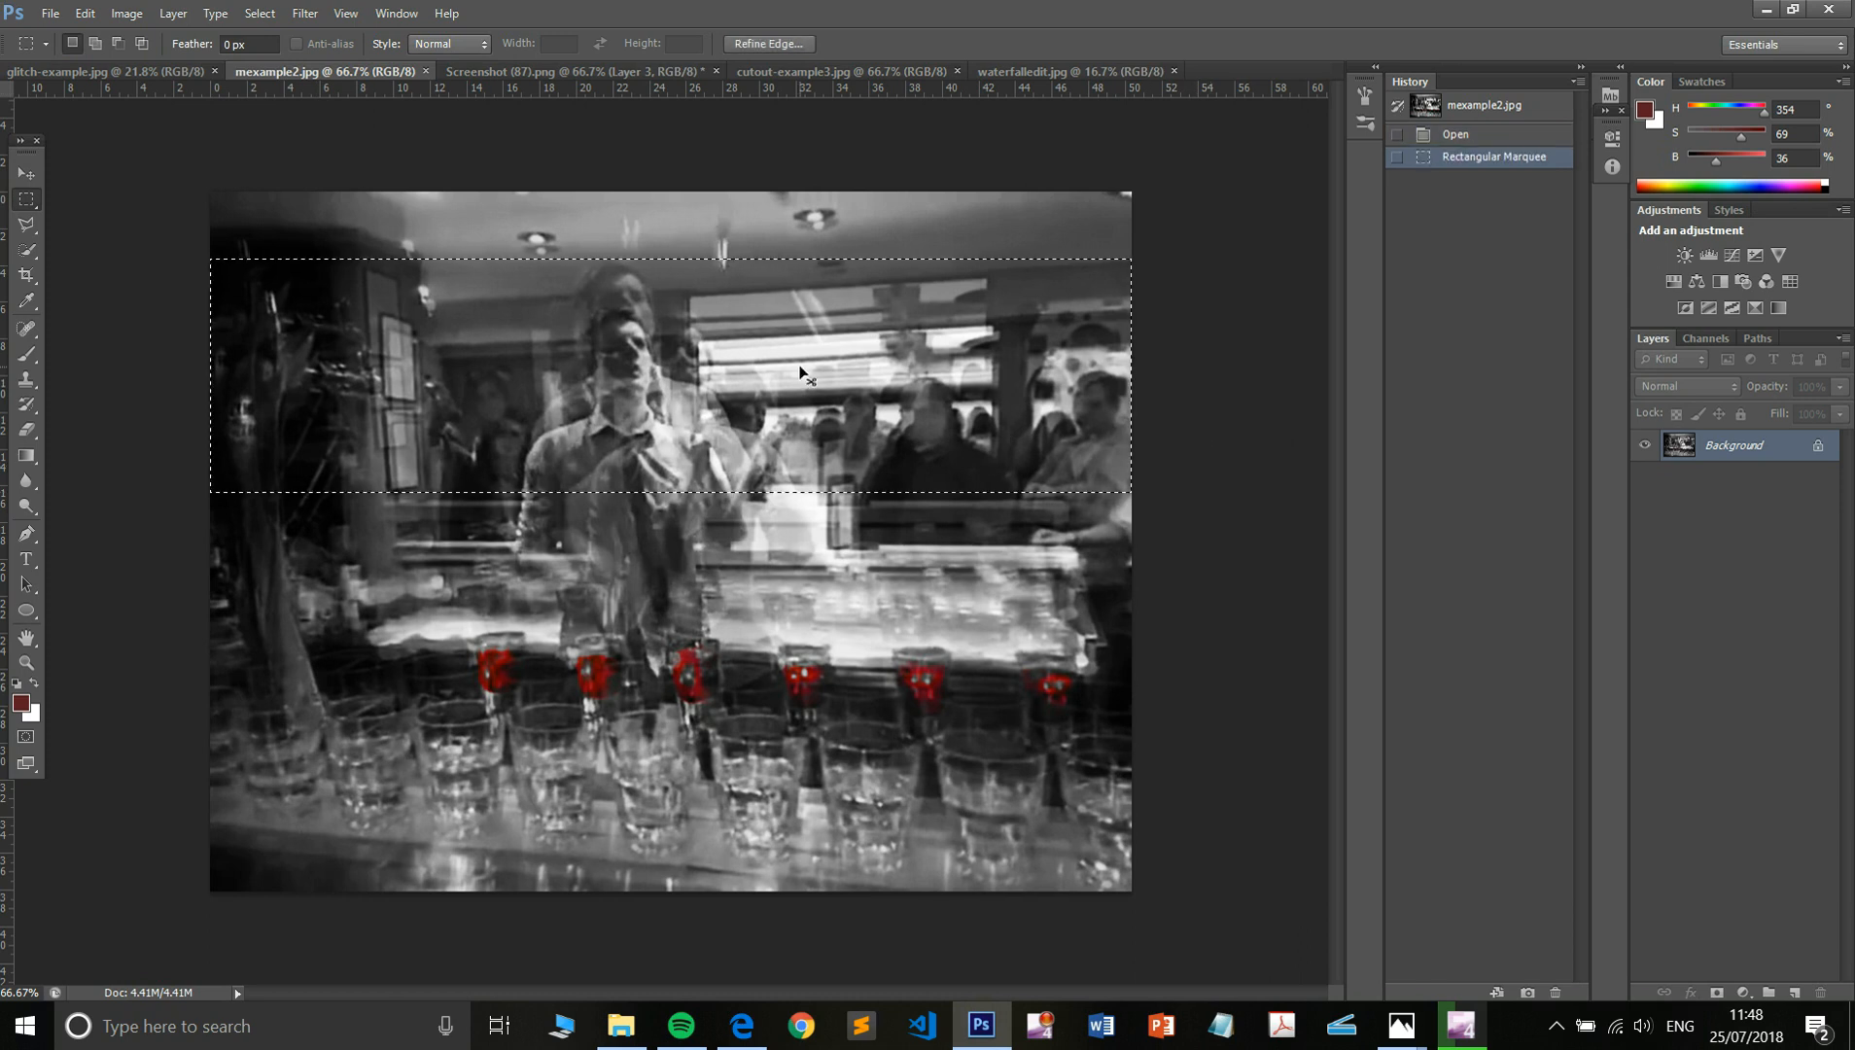
{"action": "left_click", "coordinate": [603, 70]}
{"action": "key", "text": "ctrl+v"}
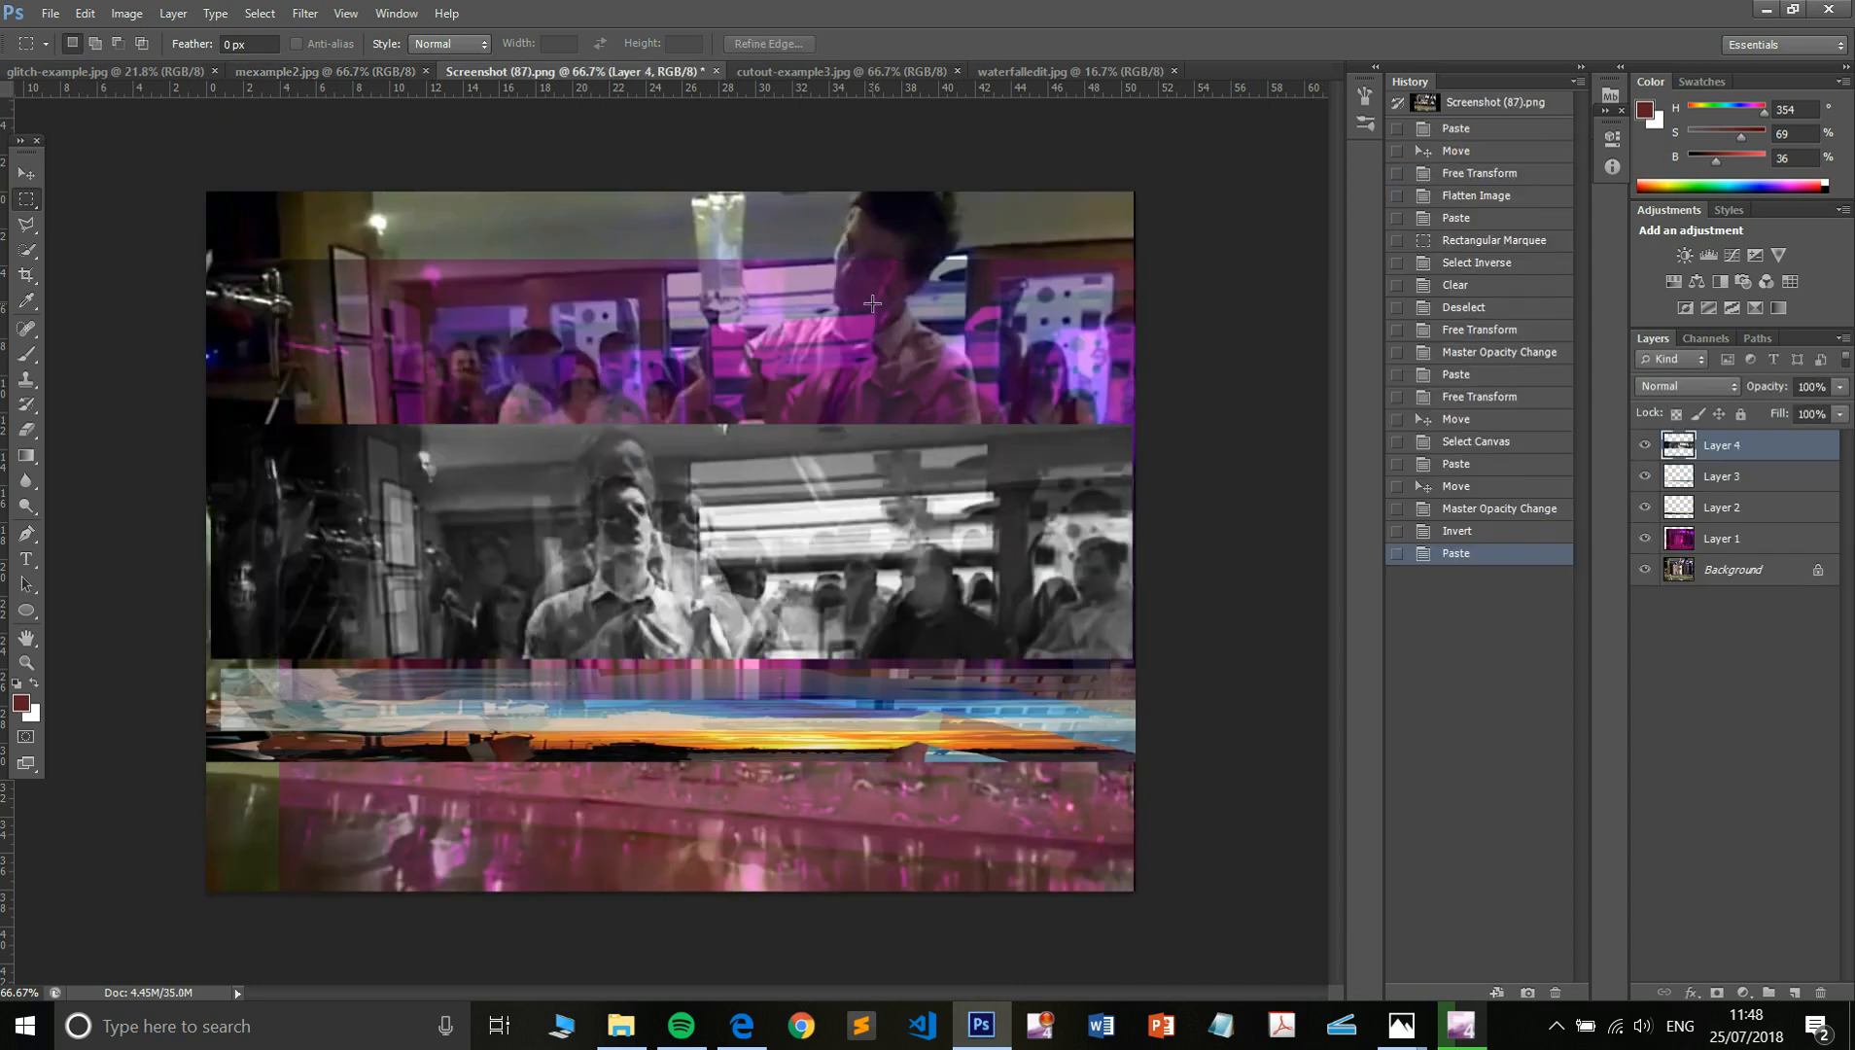
- Place the greyscale band directly above the Background layer and position it across the middle of the photo, just above the sunset strips
{"action": "key", "text": "v"}
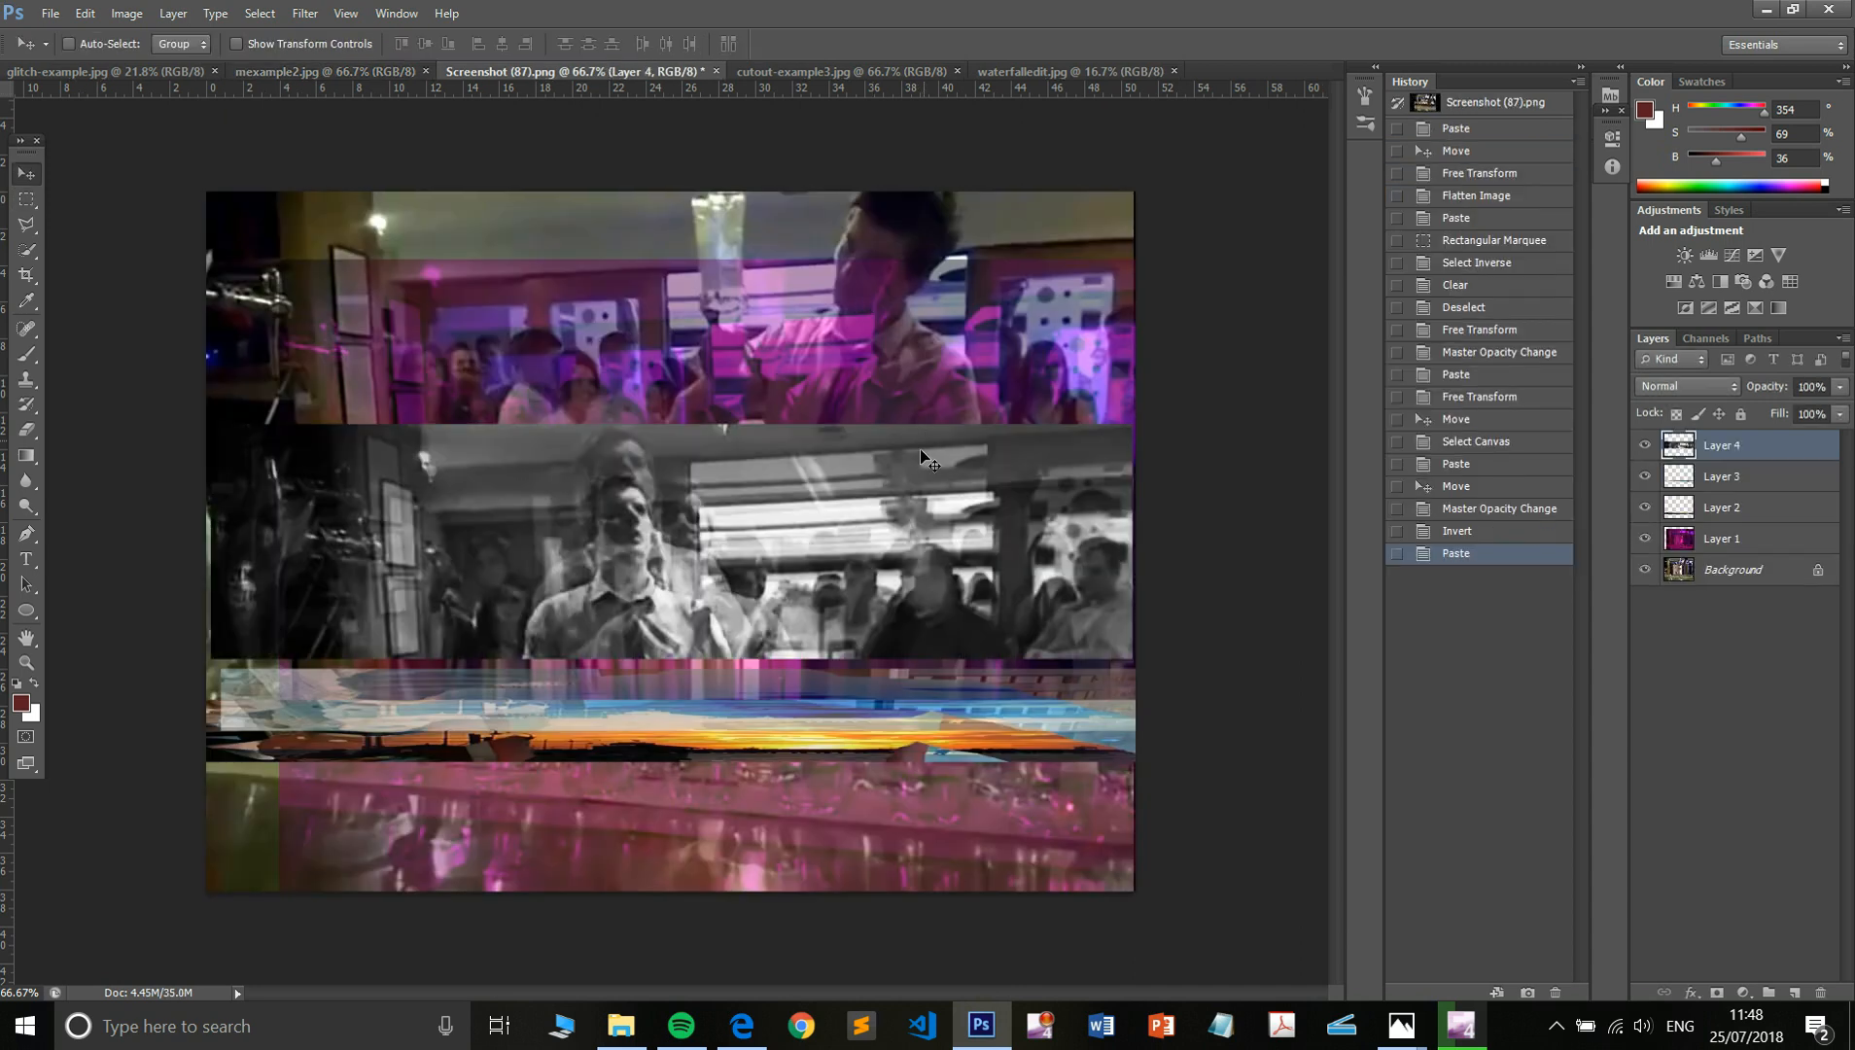
{"action": "left_click_drag", "start_coordinate": [915, 500], "coordinate": [903, 674]}
{"action": "left_click_drag", "start_coordinate": [1731, 461], "coordinate": [1740, 550]}
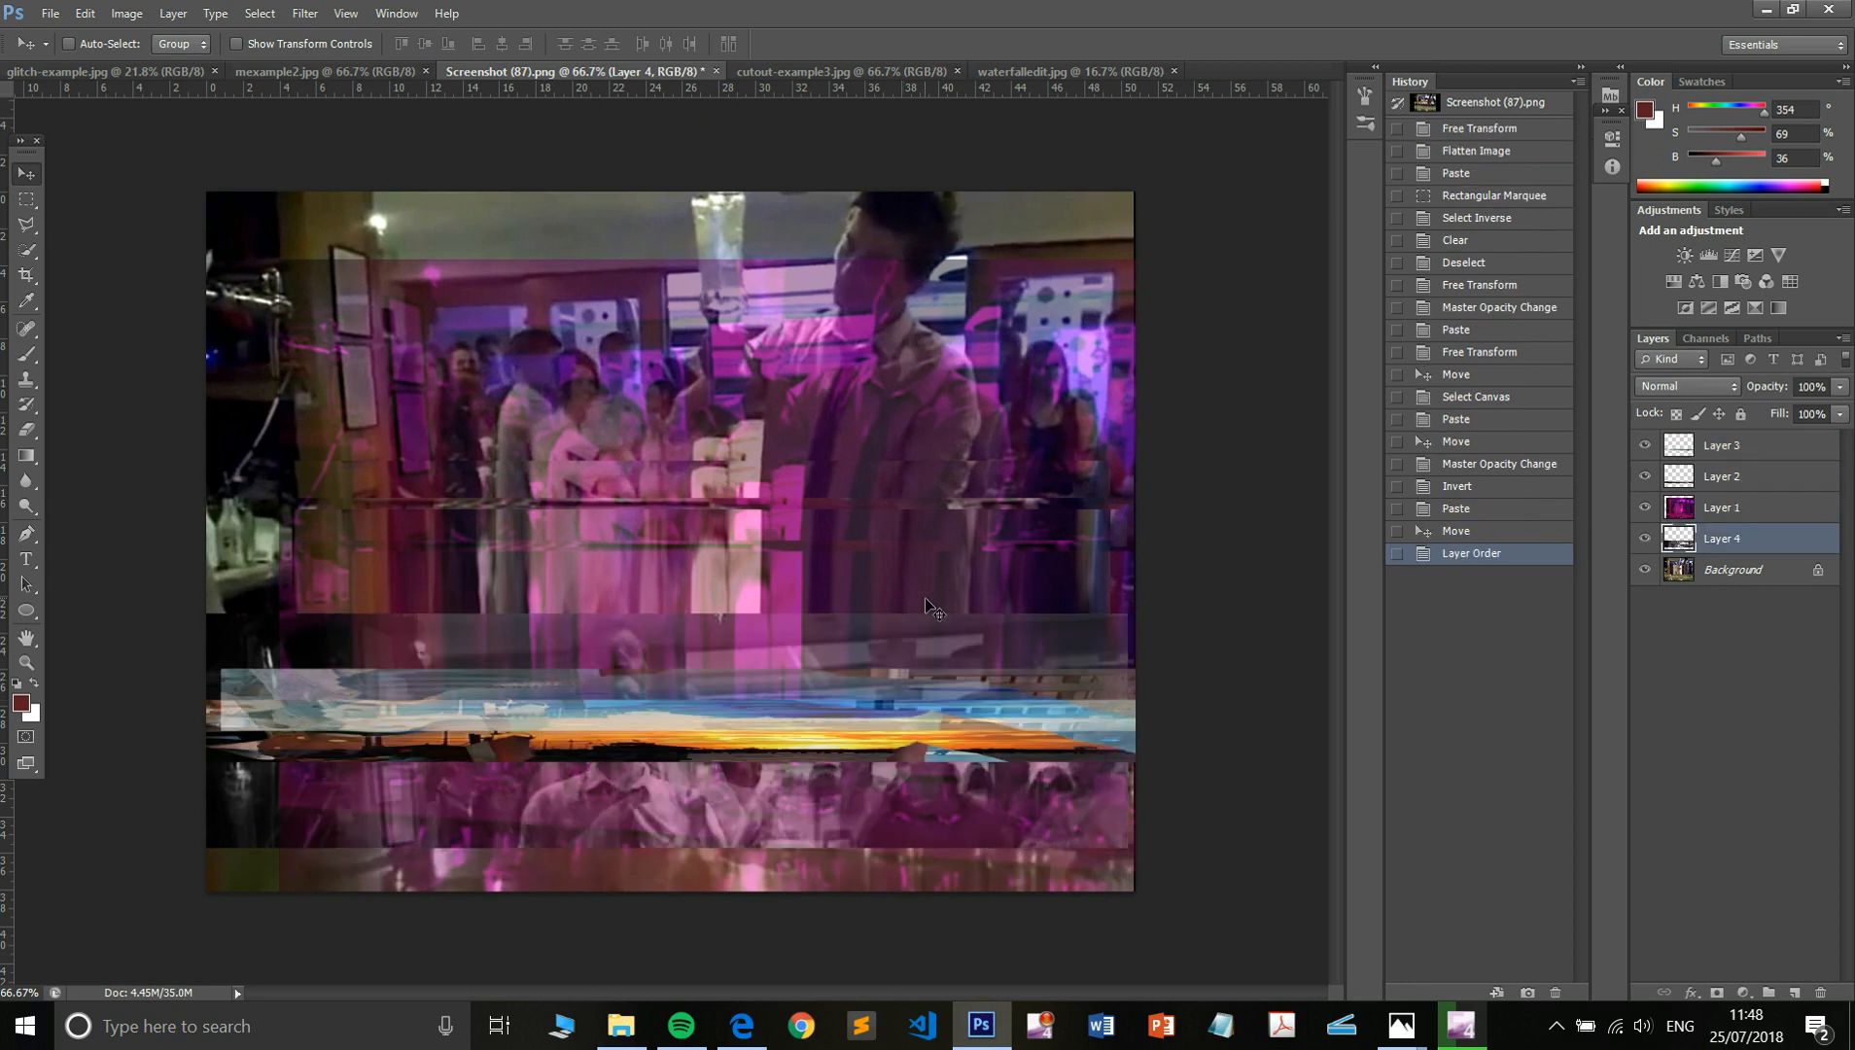
{"action": "left_click_drag", "start_coordinate": [948, 659], "coordinate": [960, 505]}
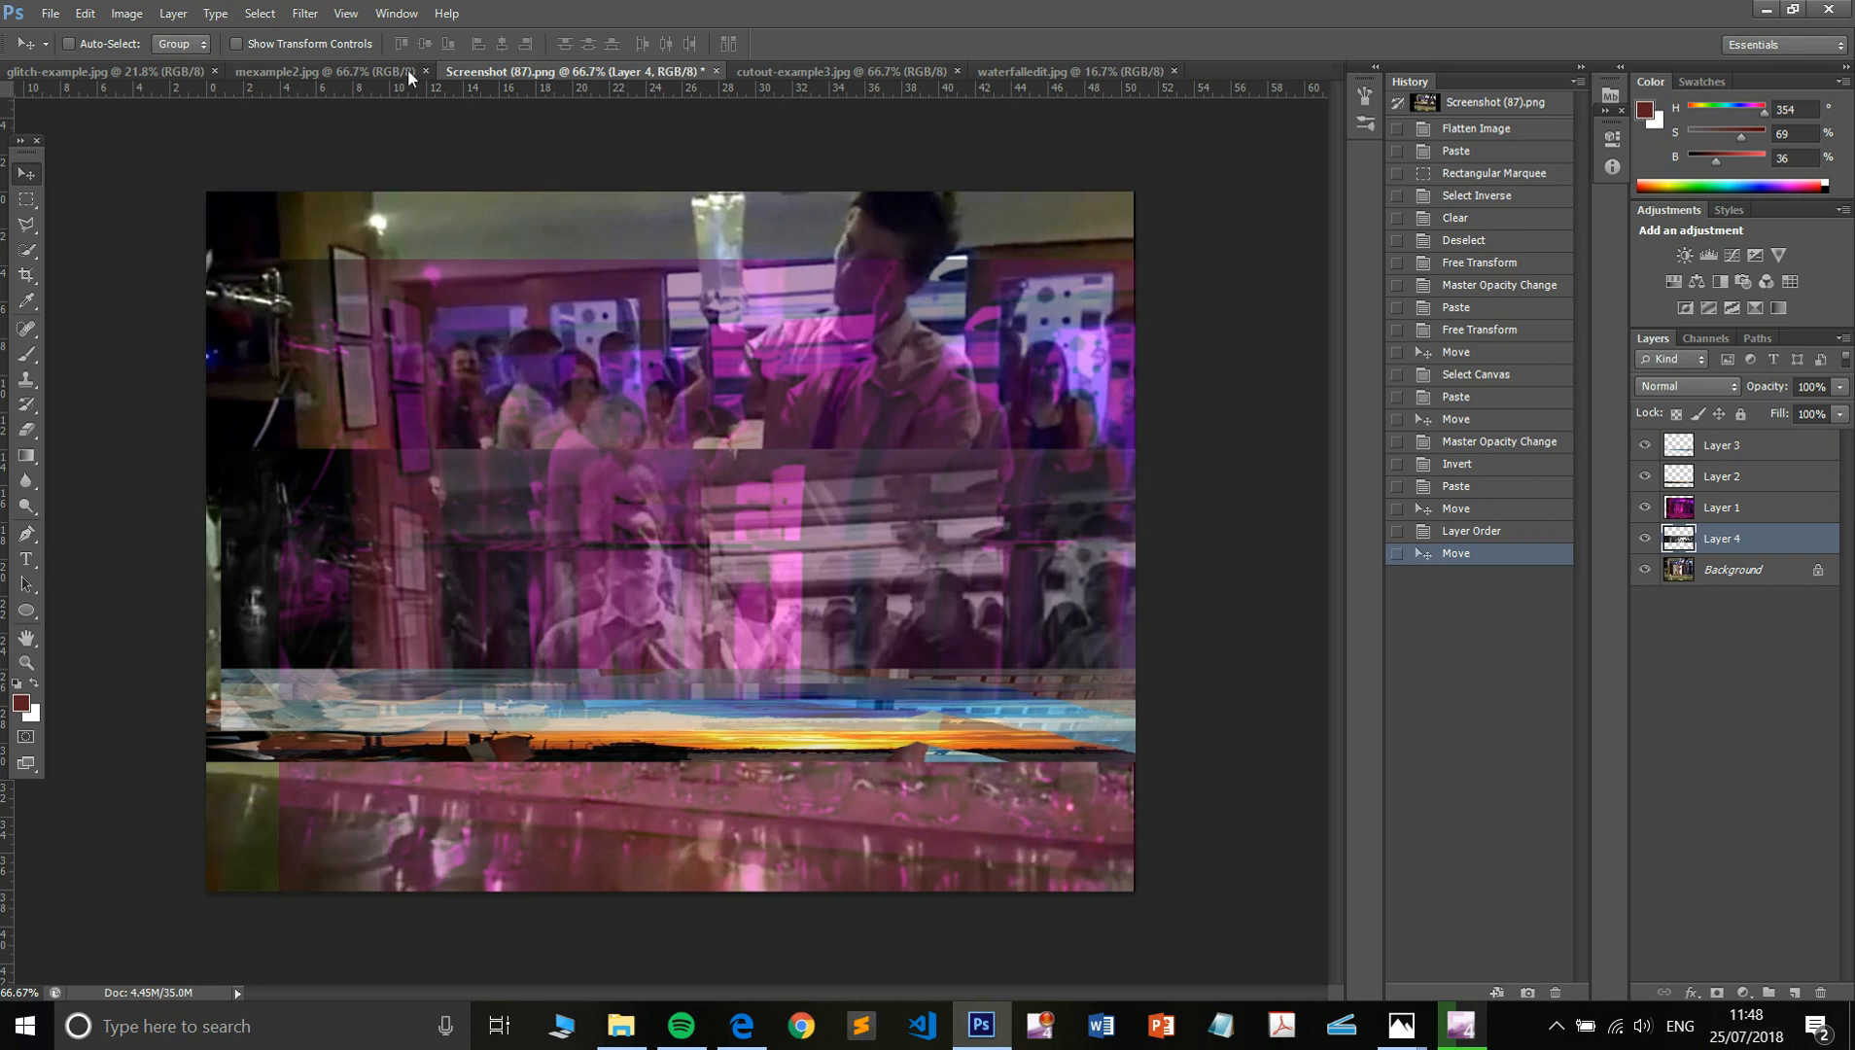
- Hide Layers 1, 2 and 3 and the Background so that only the greyscale band on Layer 4 shows
{"action": "left_click", "coordinate": [304, 15]}
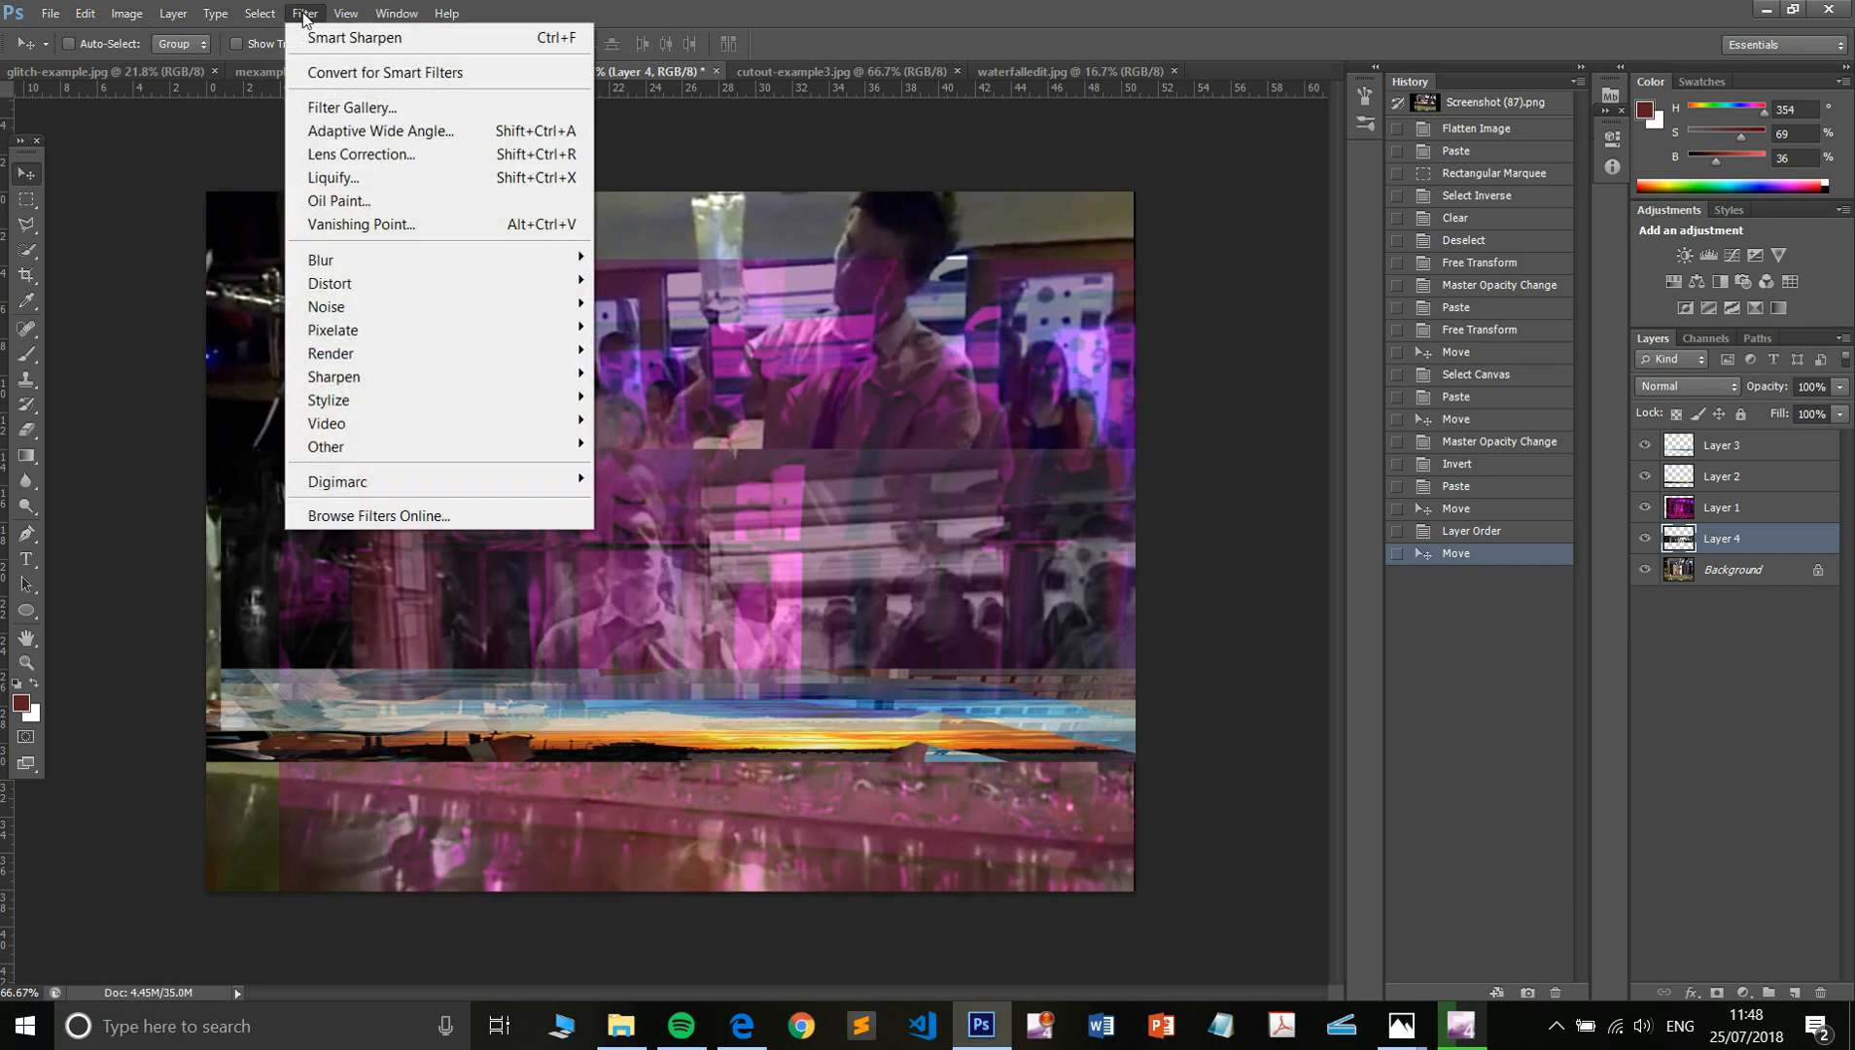
{"action": "left_click", "coordinate": [1650, 508]}
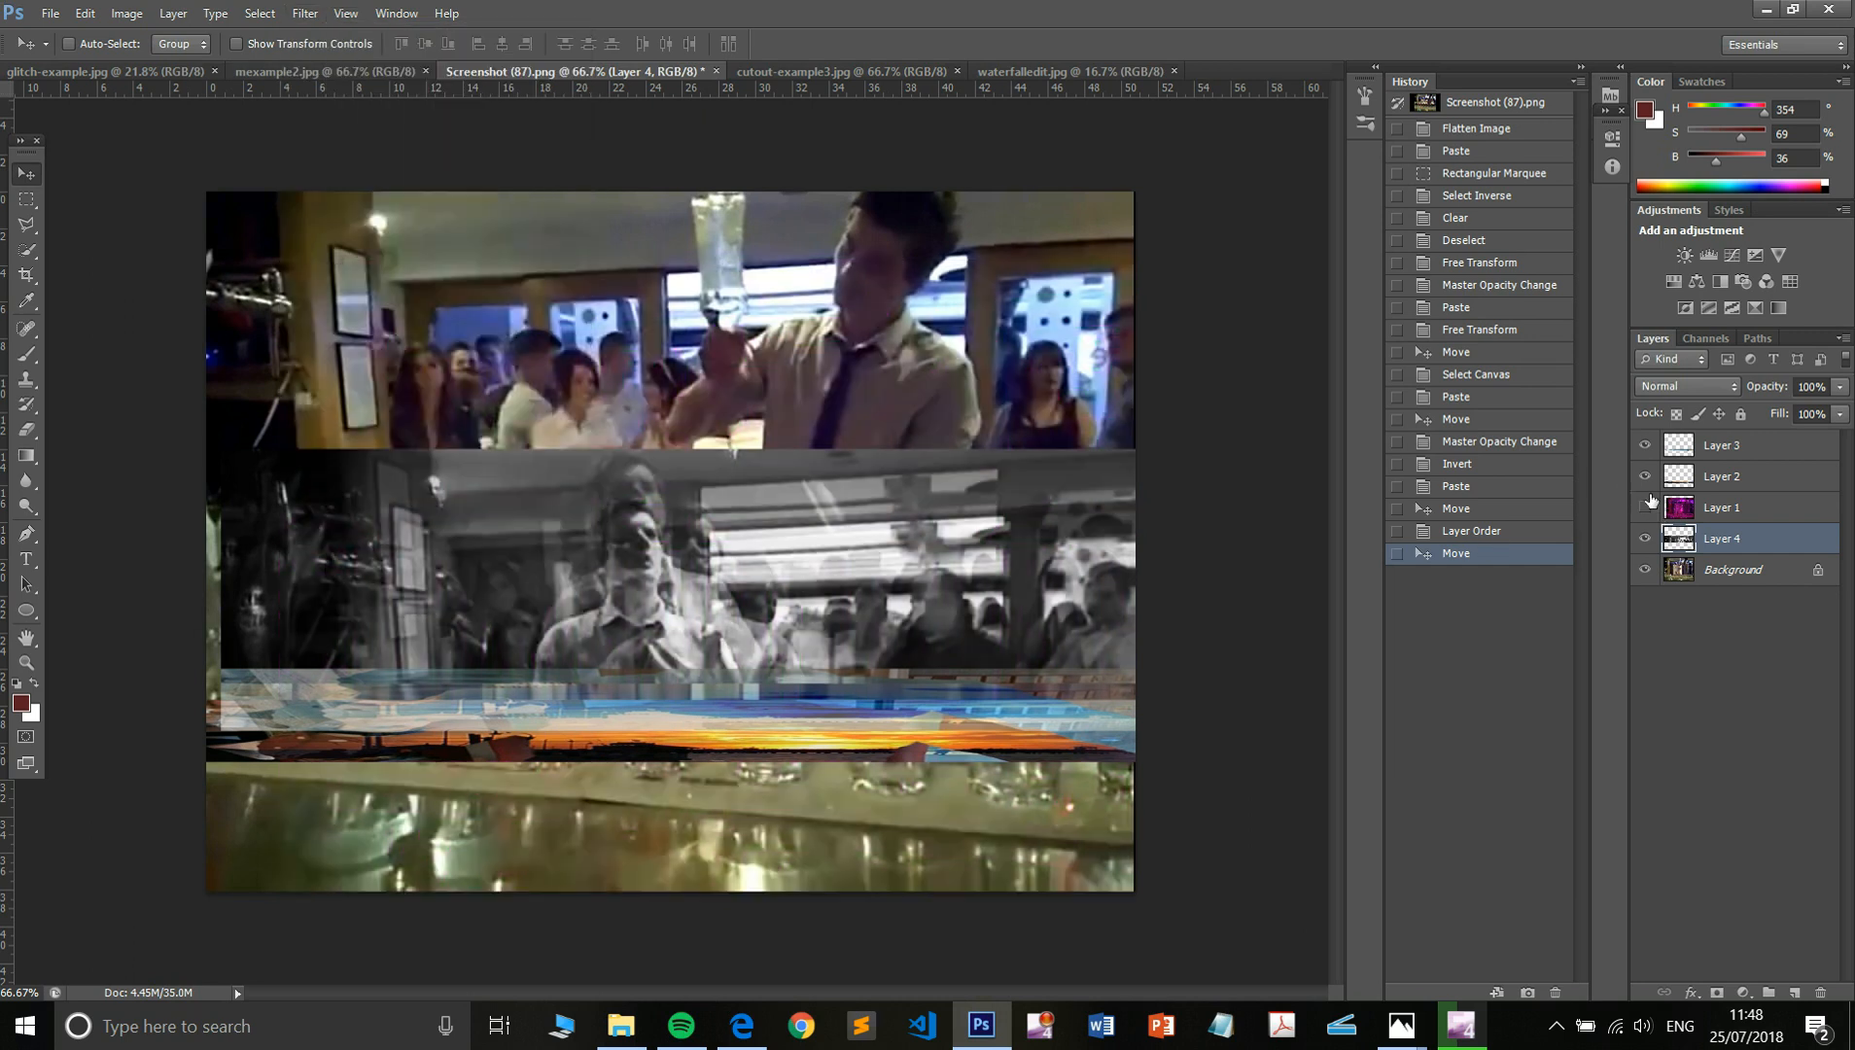
{"action": "left_click", "coordinate": [1645, 445]}
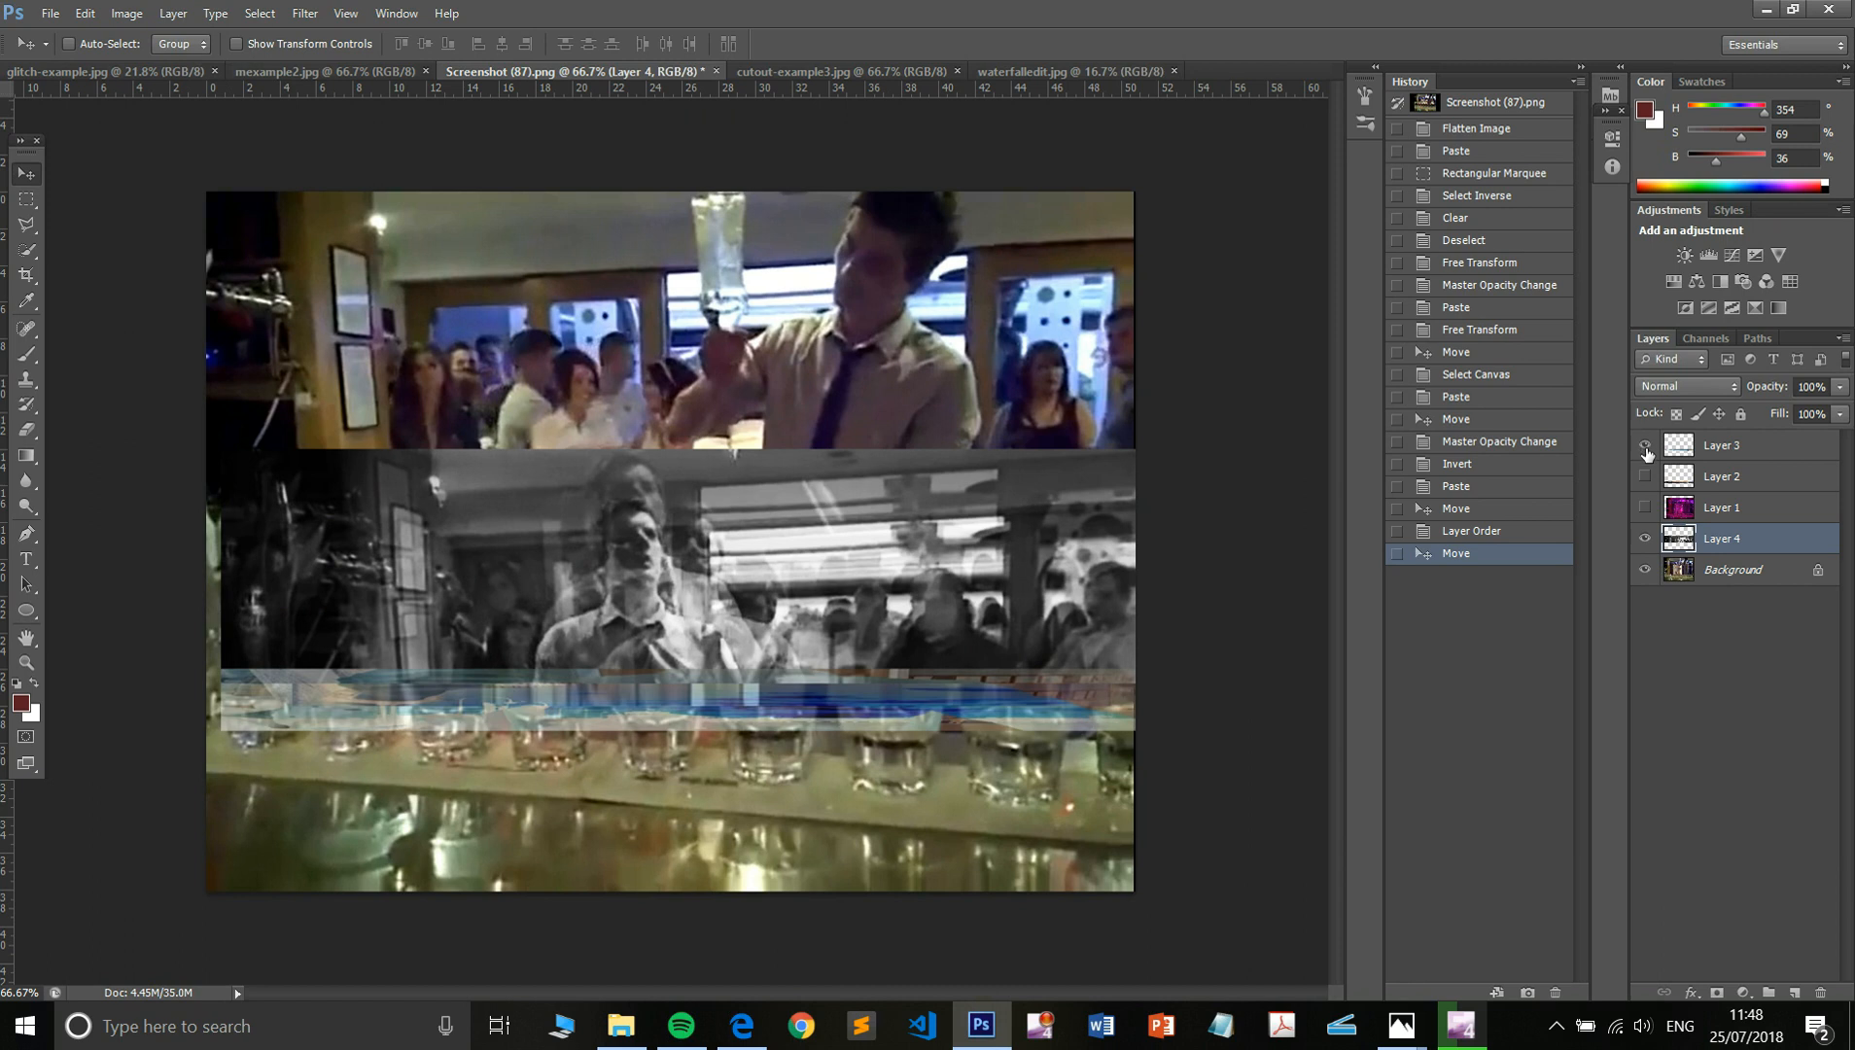
{"action": "left_click", "coordinate": [1645, 445]}
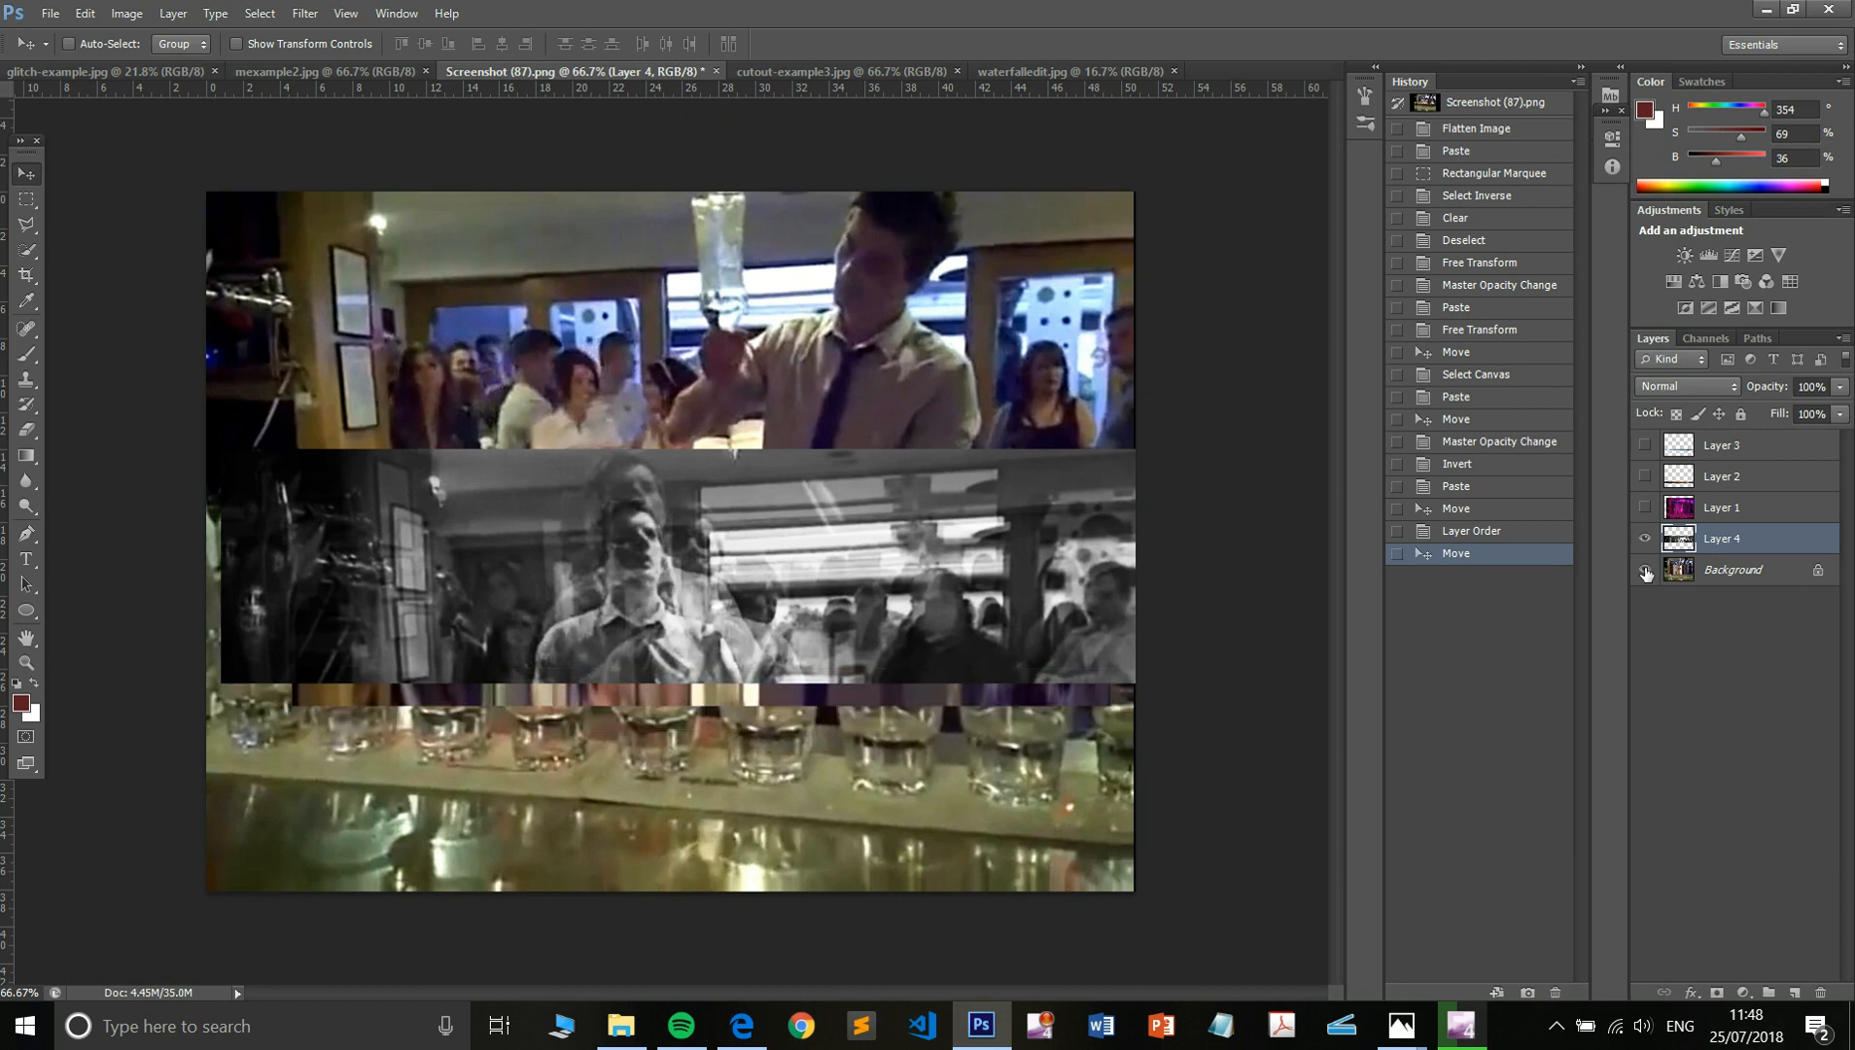
{"action": "left_click", "coordinate": [1645, 571]}
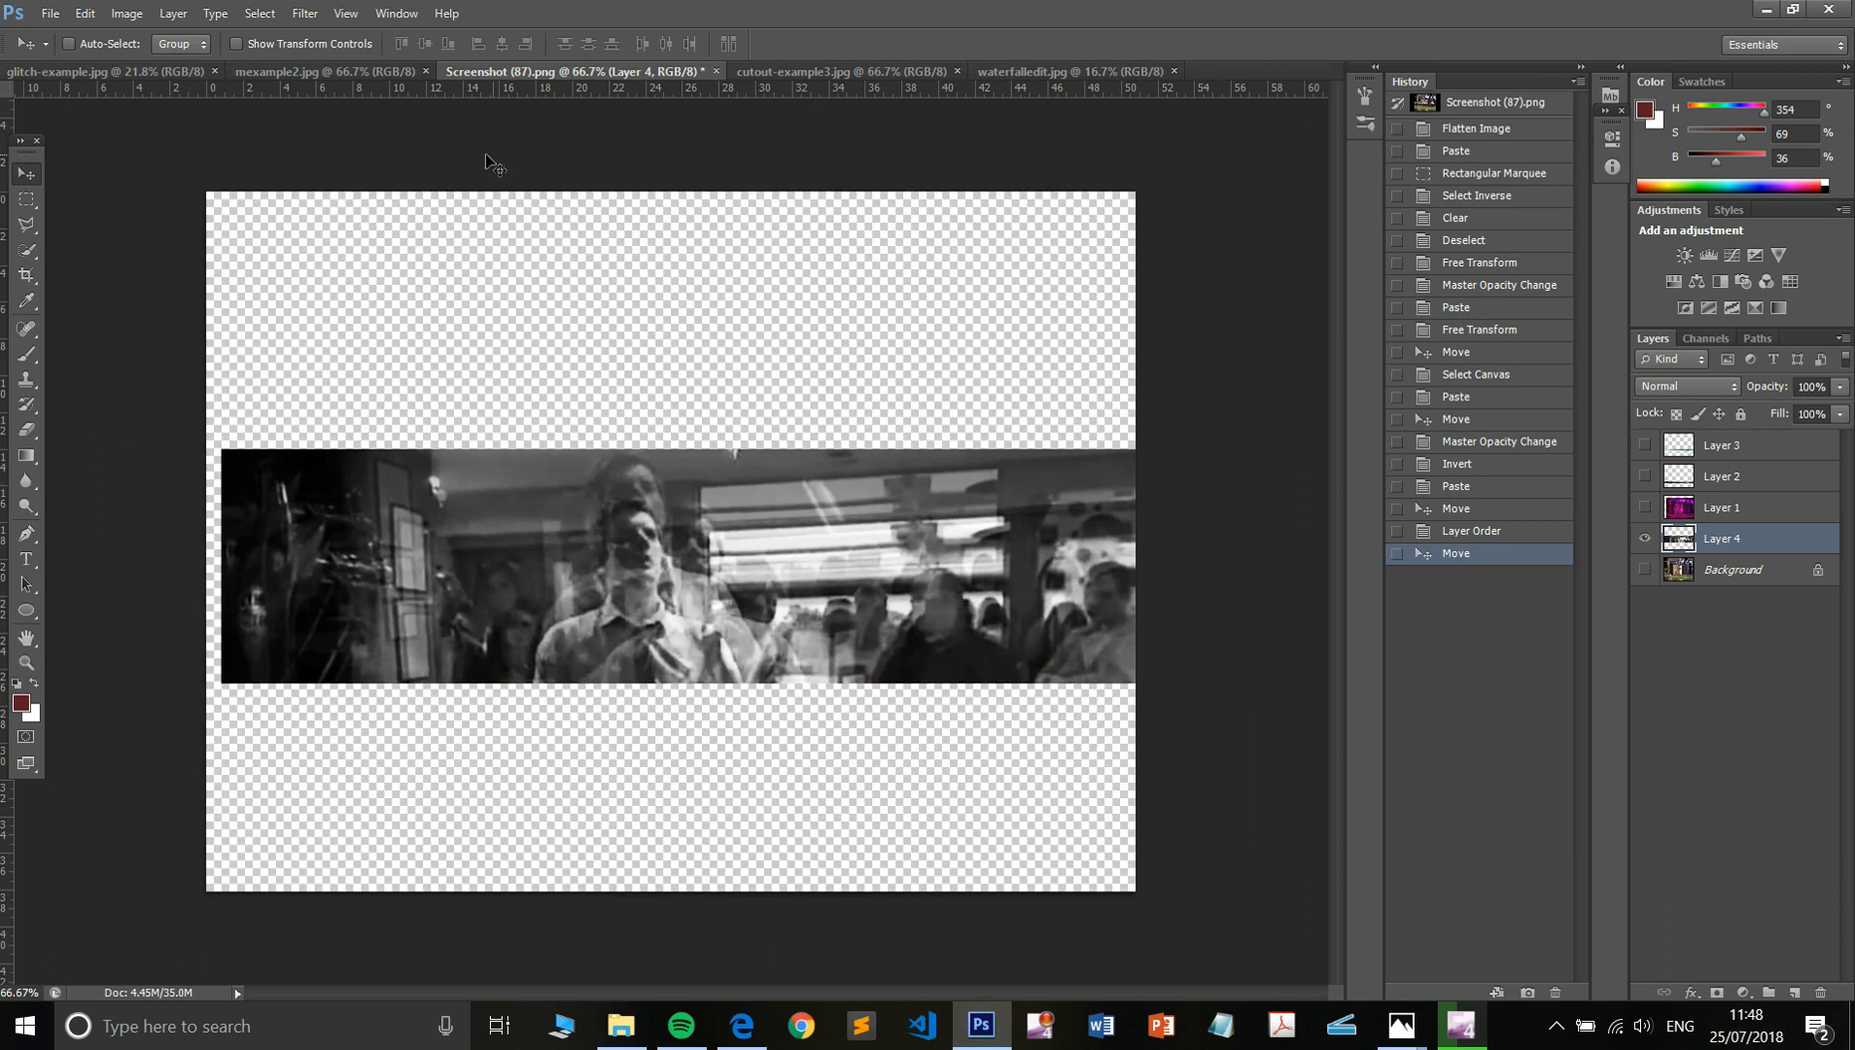
- Apply a Mosaic filter with cell size 8 to the greyscale band, and show all the hidden layers again
{"action": "left_click", "coordinate": [306, 13]}
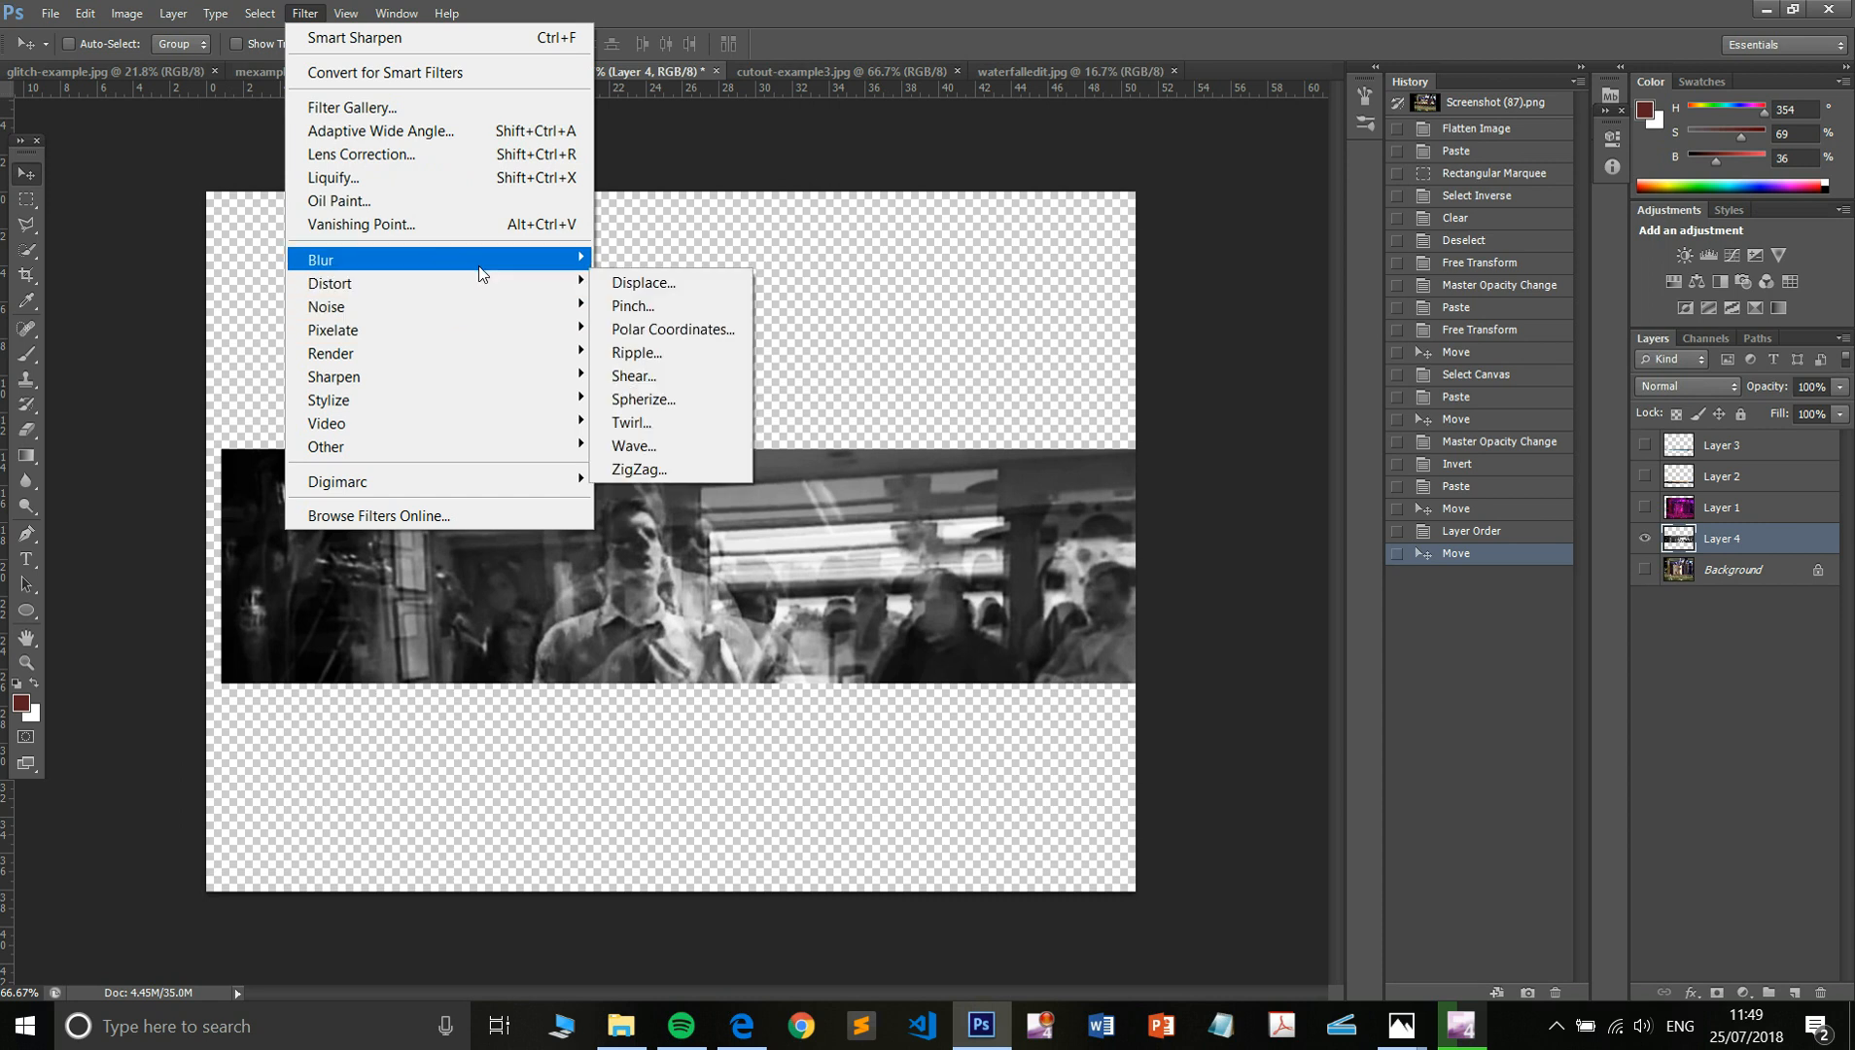
{"action": "mouse_move", "coordinate": [557, 337]}
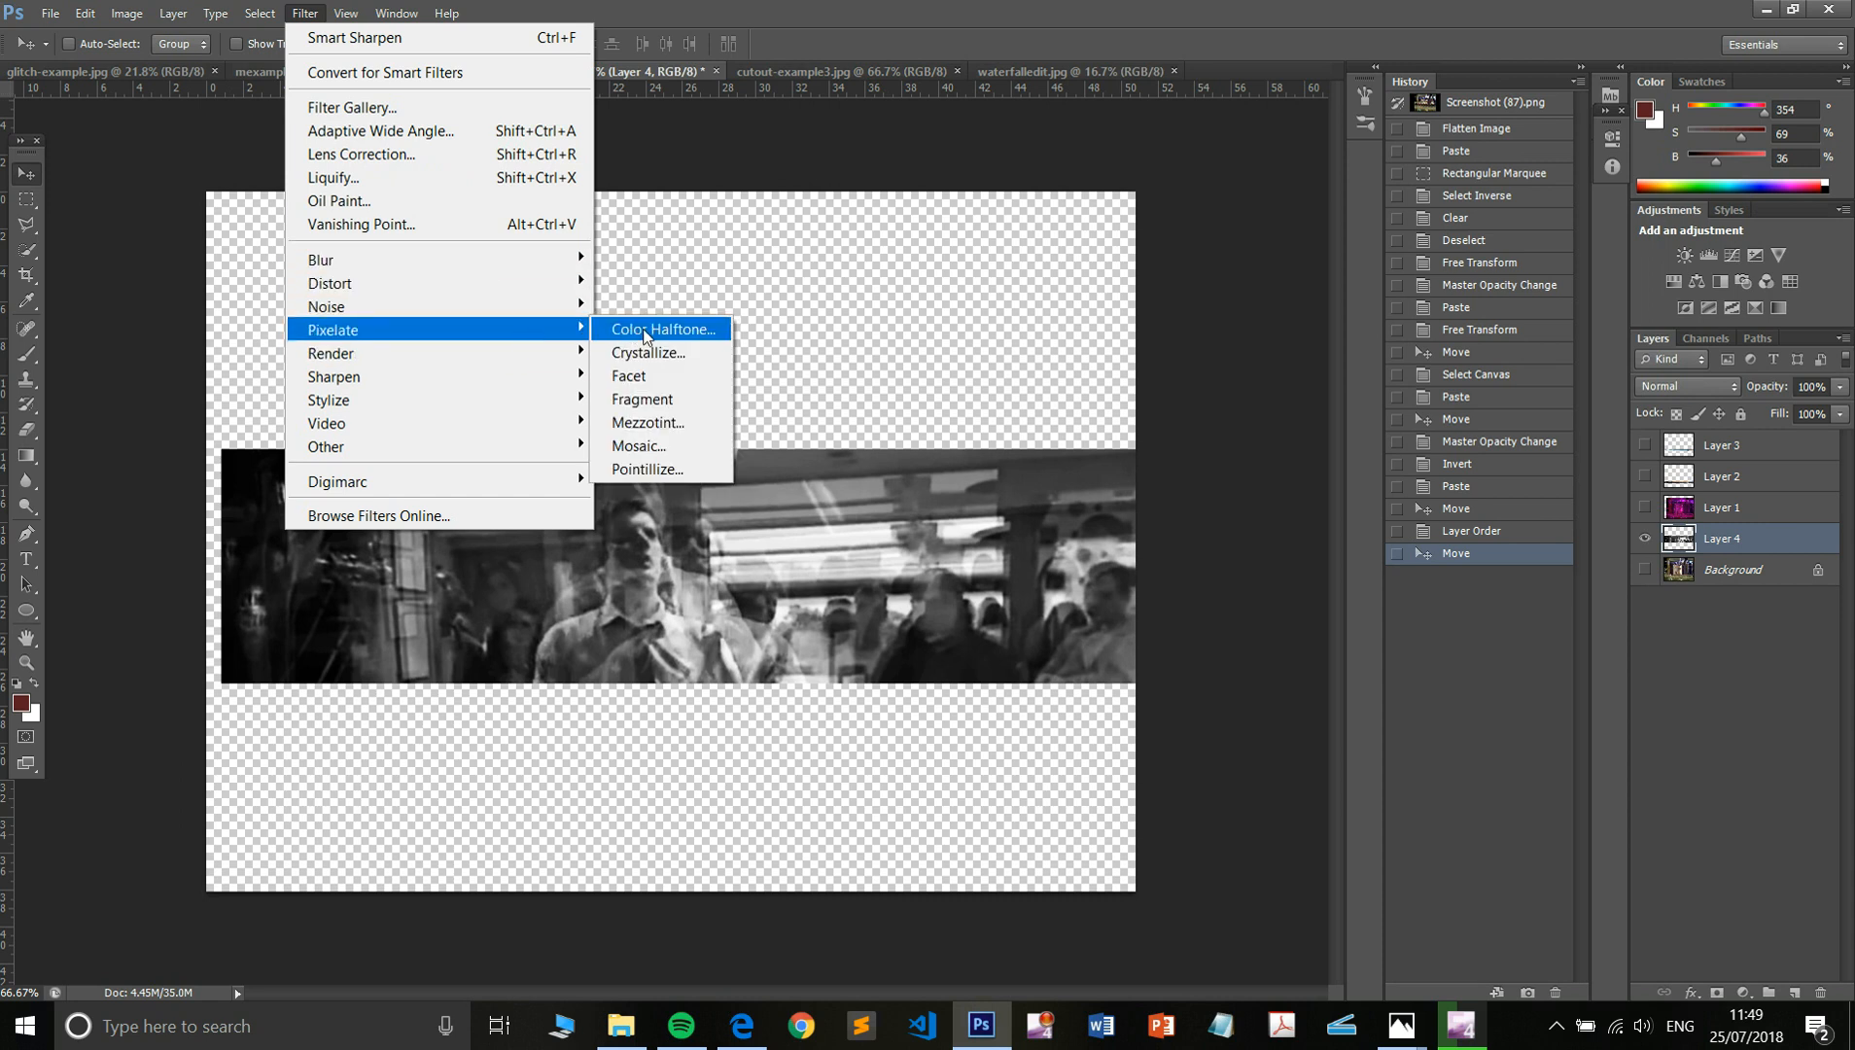
{"action": "left_click", "coordinate": [673, 447]}
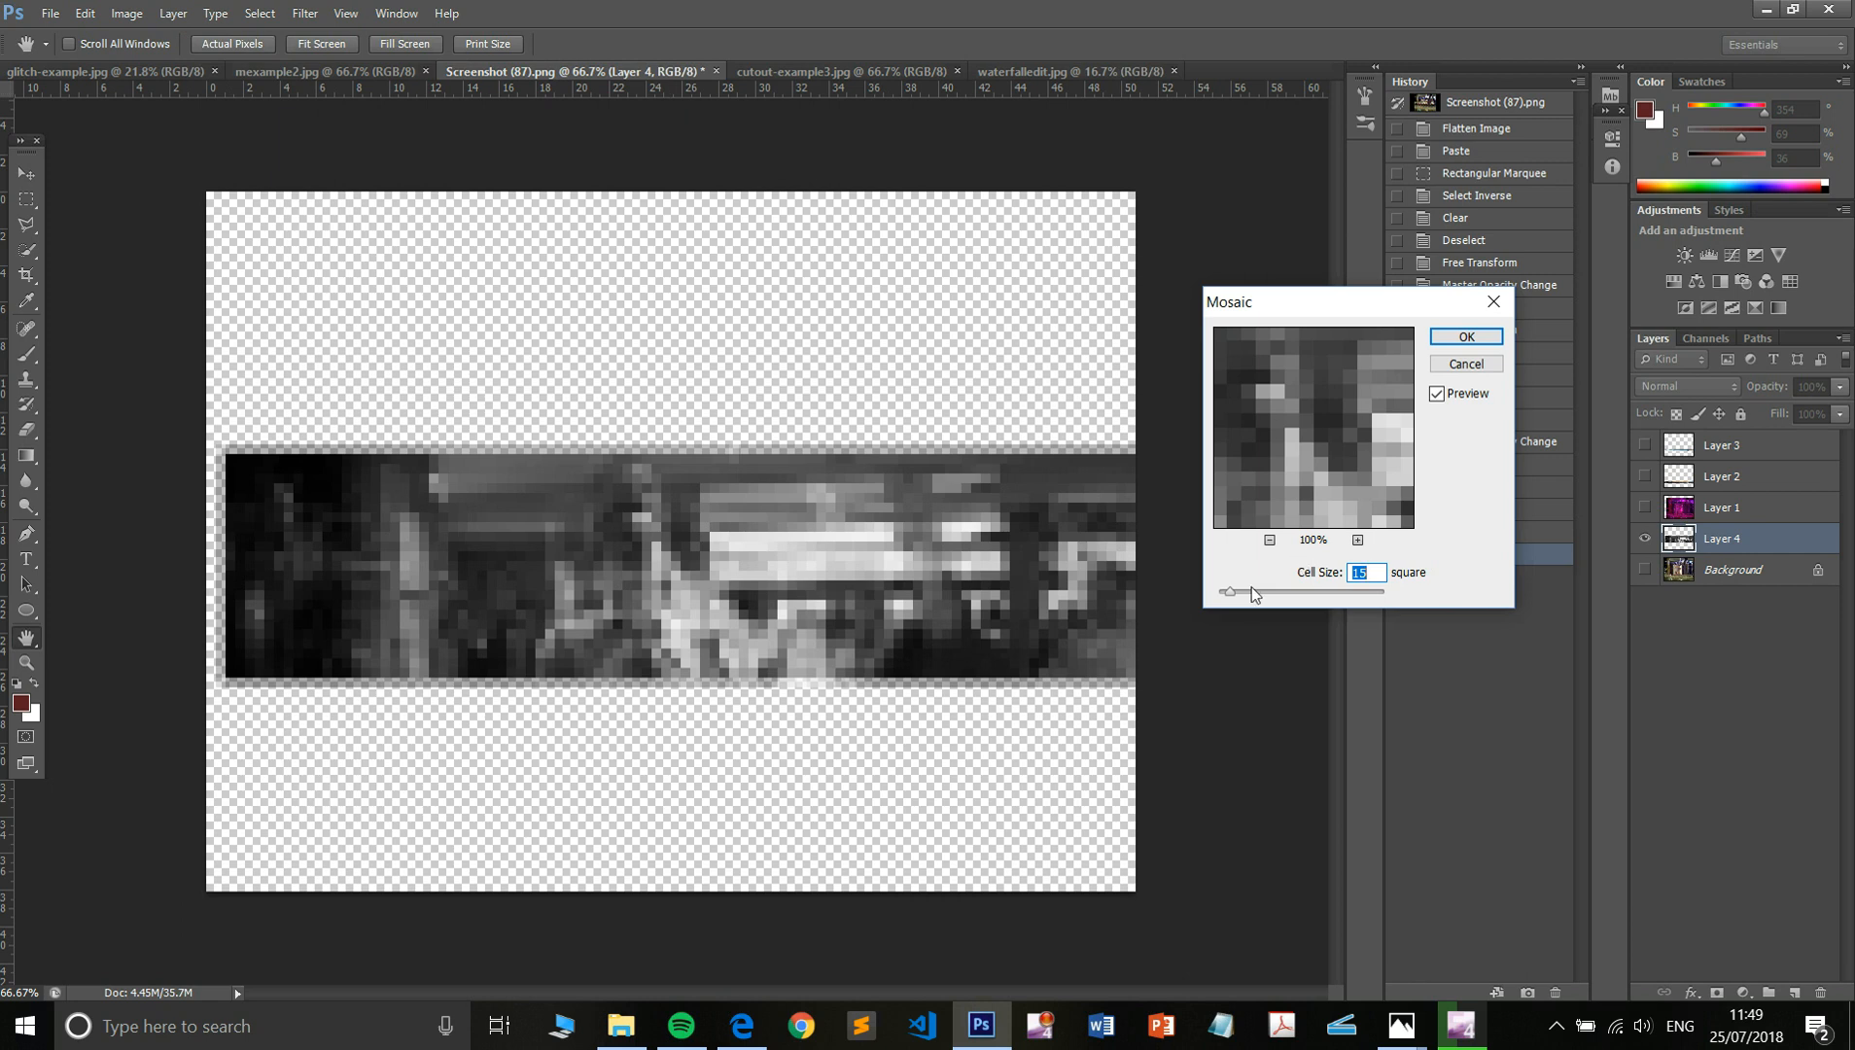
{"action": "left_click_drag", "start_coordinate": [1229, 591], "coordinate": [1225, 591]}
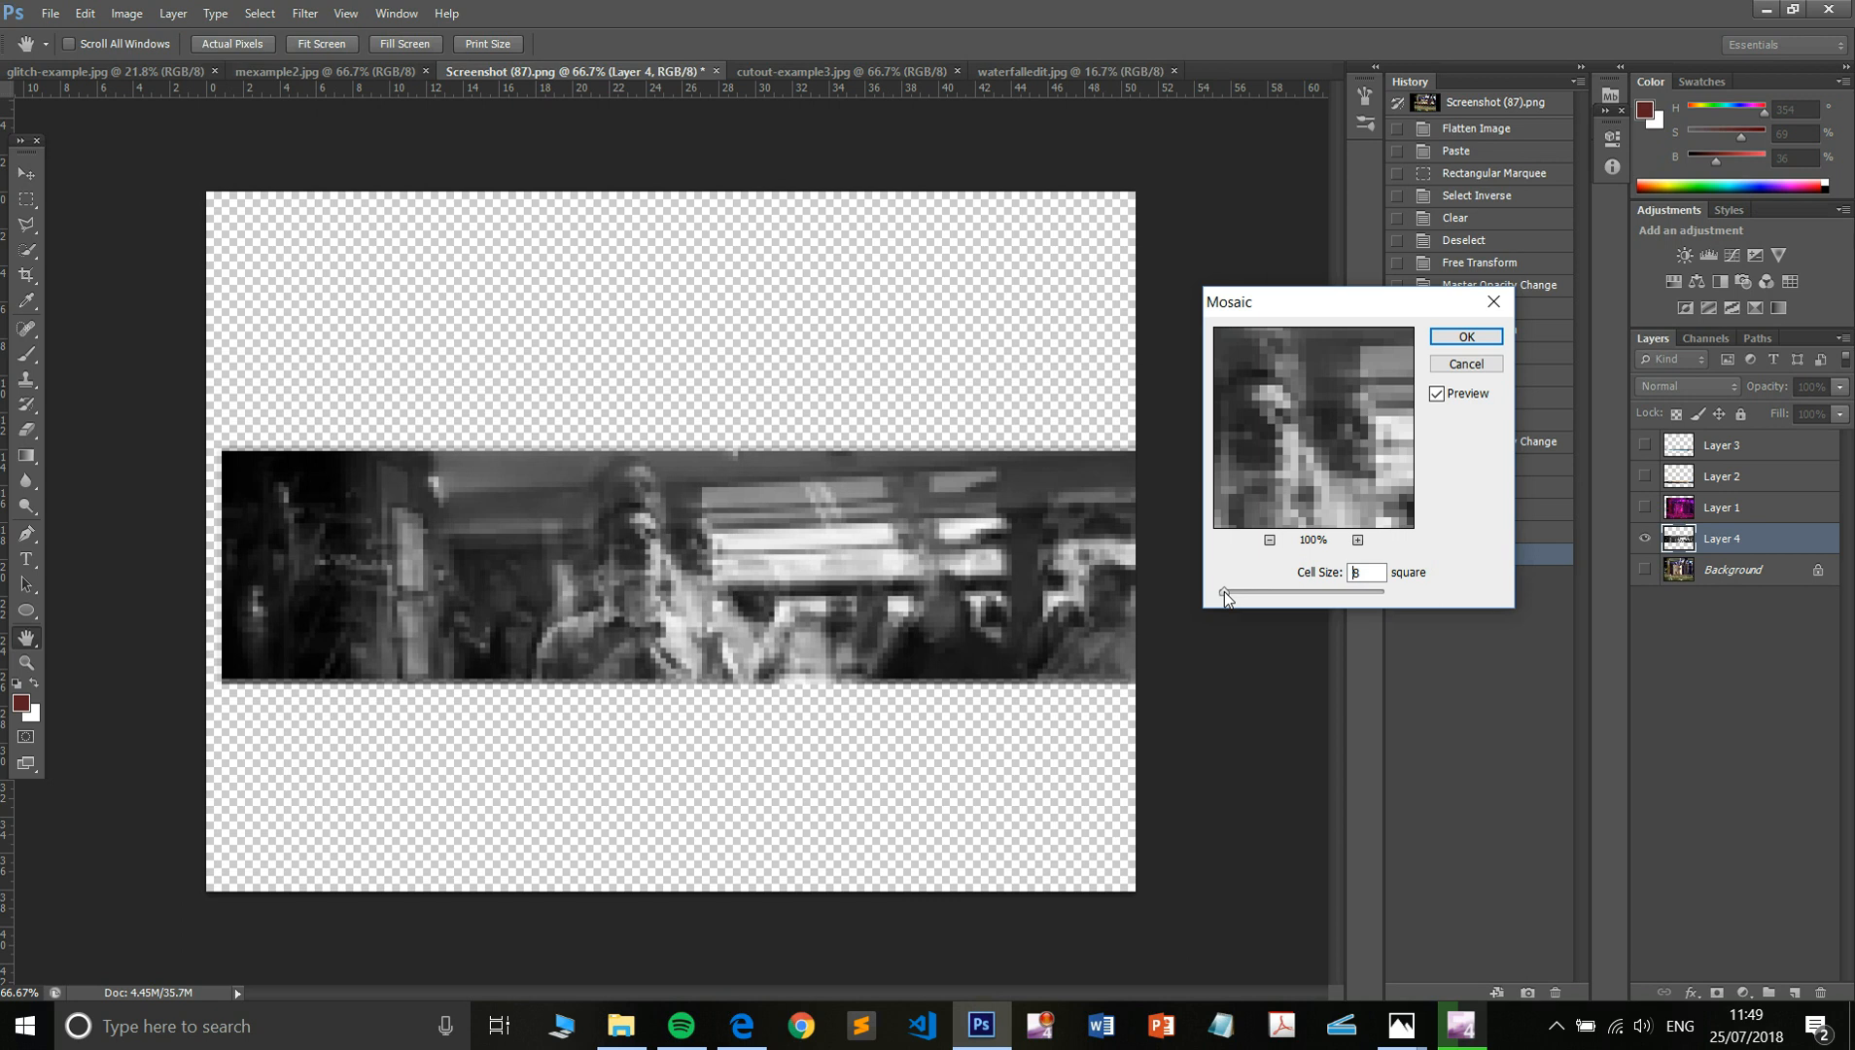
{"action": "left_click", "coordinate": [1461, 338]}
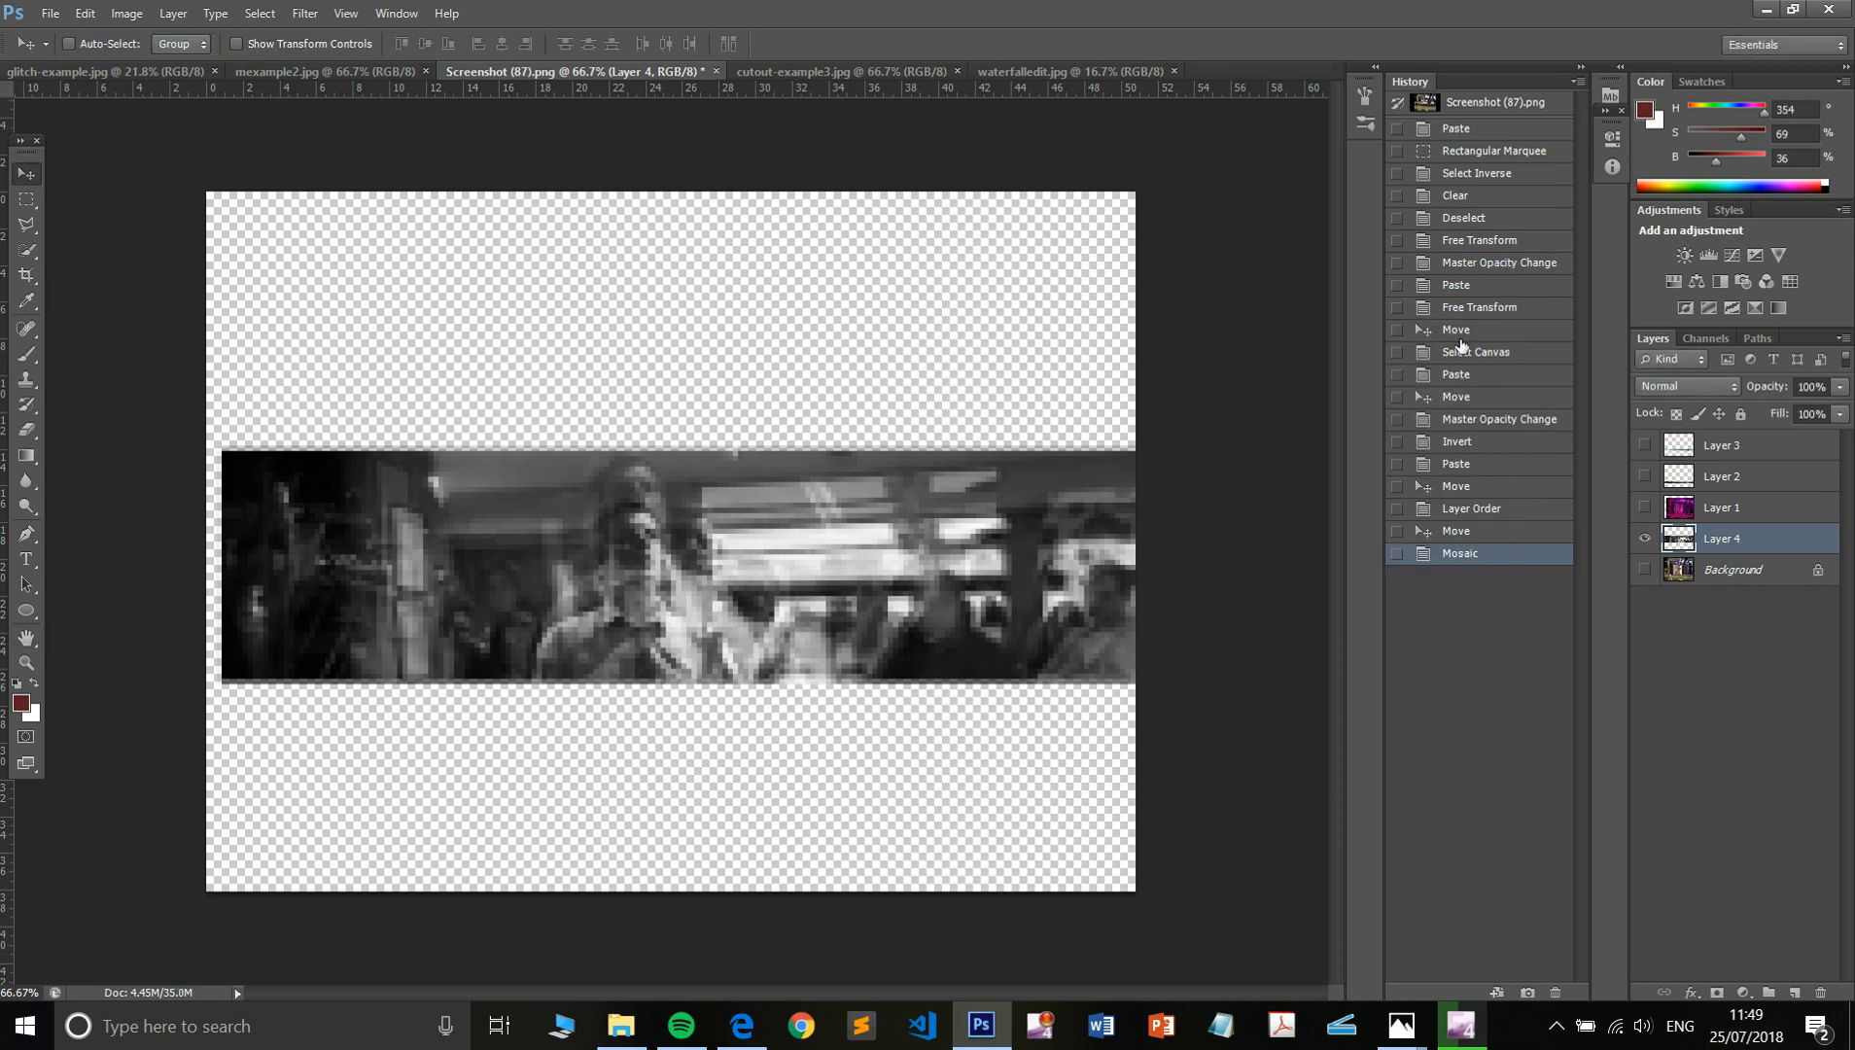
{"action": "left_click_drag", "start_coordinate": [1645, 514], "coordinate": [1645, 454]}
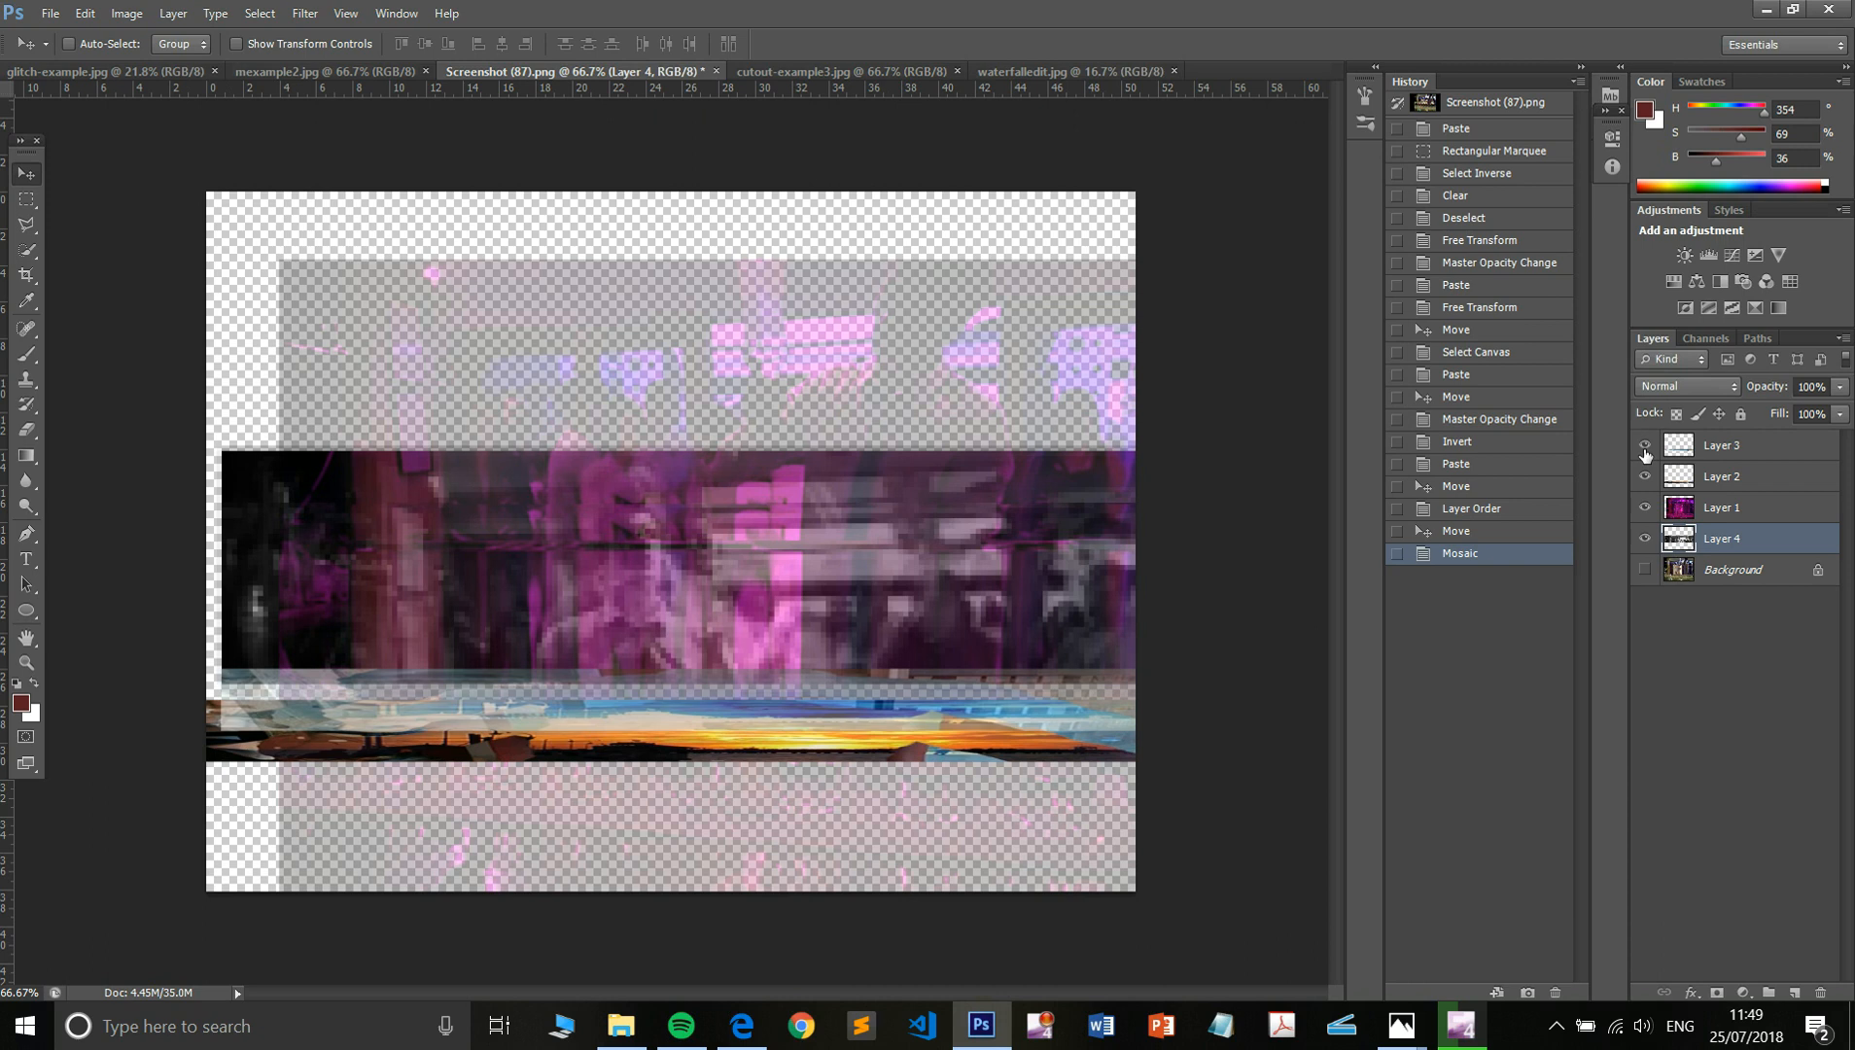
{"action": "left_click", "coordinate": [1645, 570]}
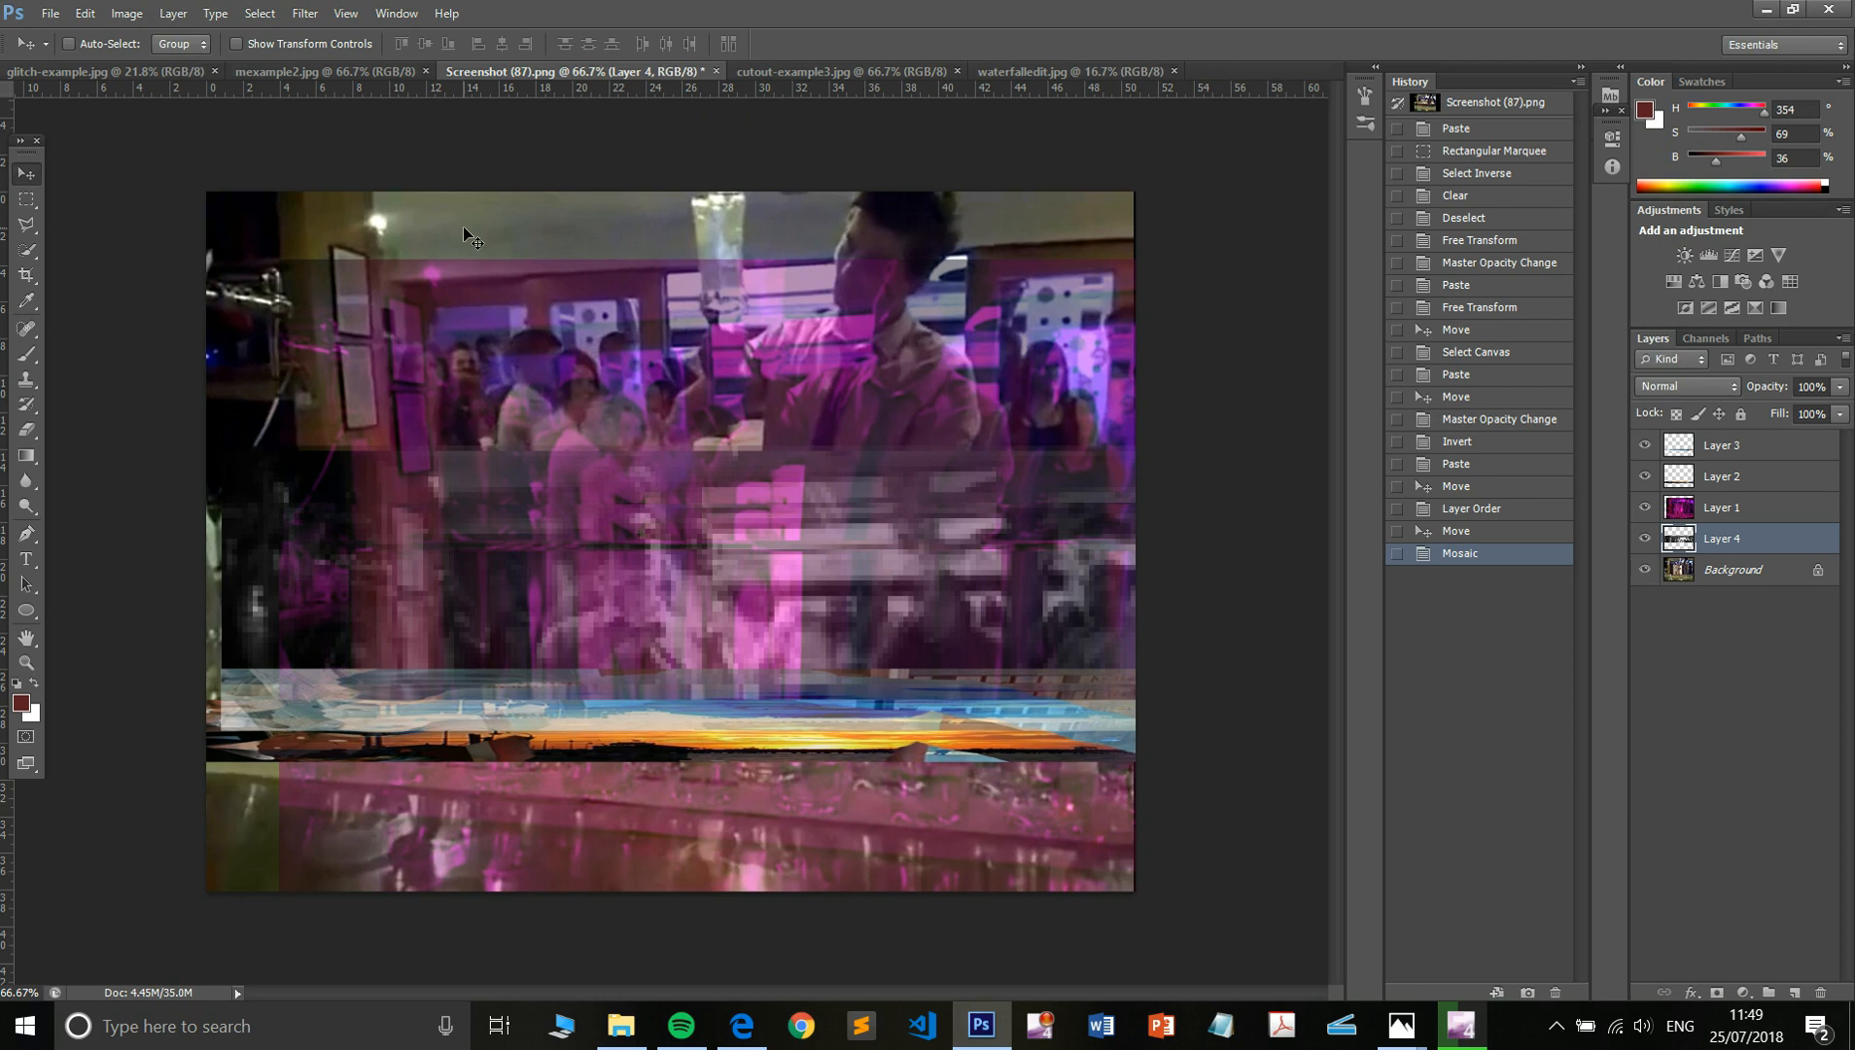
- Paste the greyscale band again, bring it to the front of the layer stack, and shift it left and up, partly off the canvas
{"action": "key", "text": "ctrl+v"}
{"action": "key", "text": "ctrl+t"}
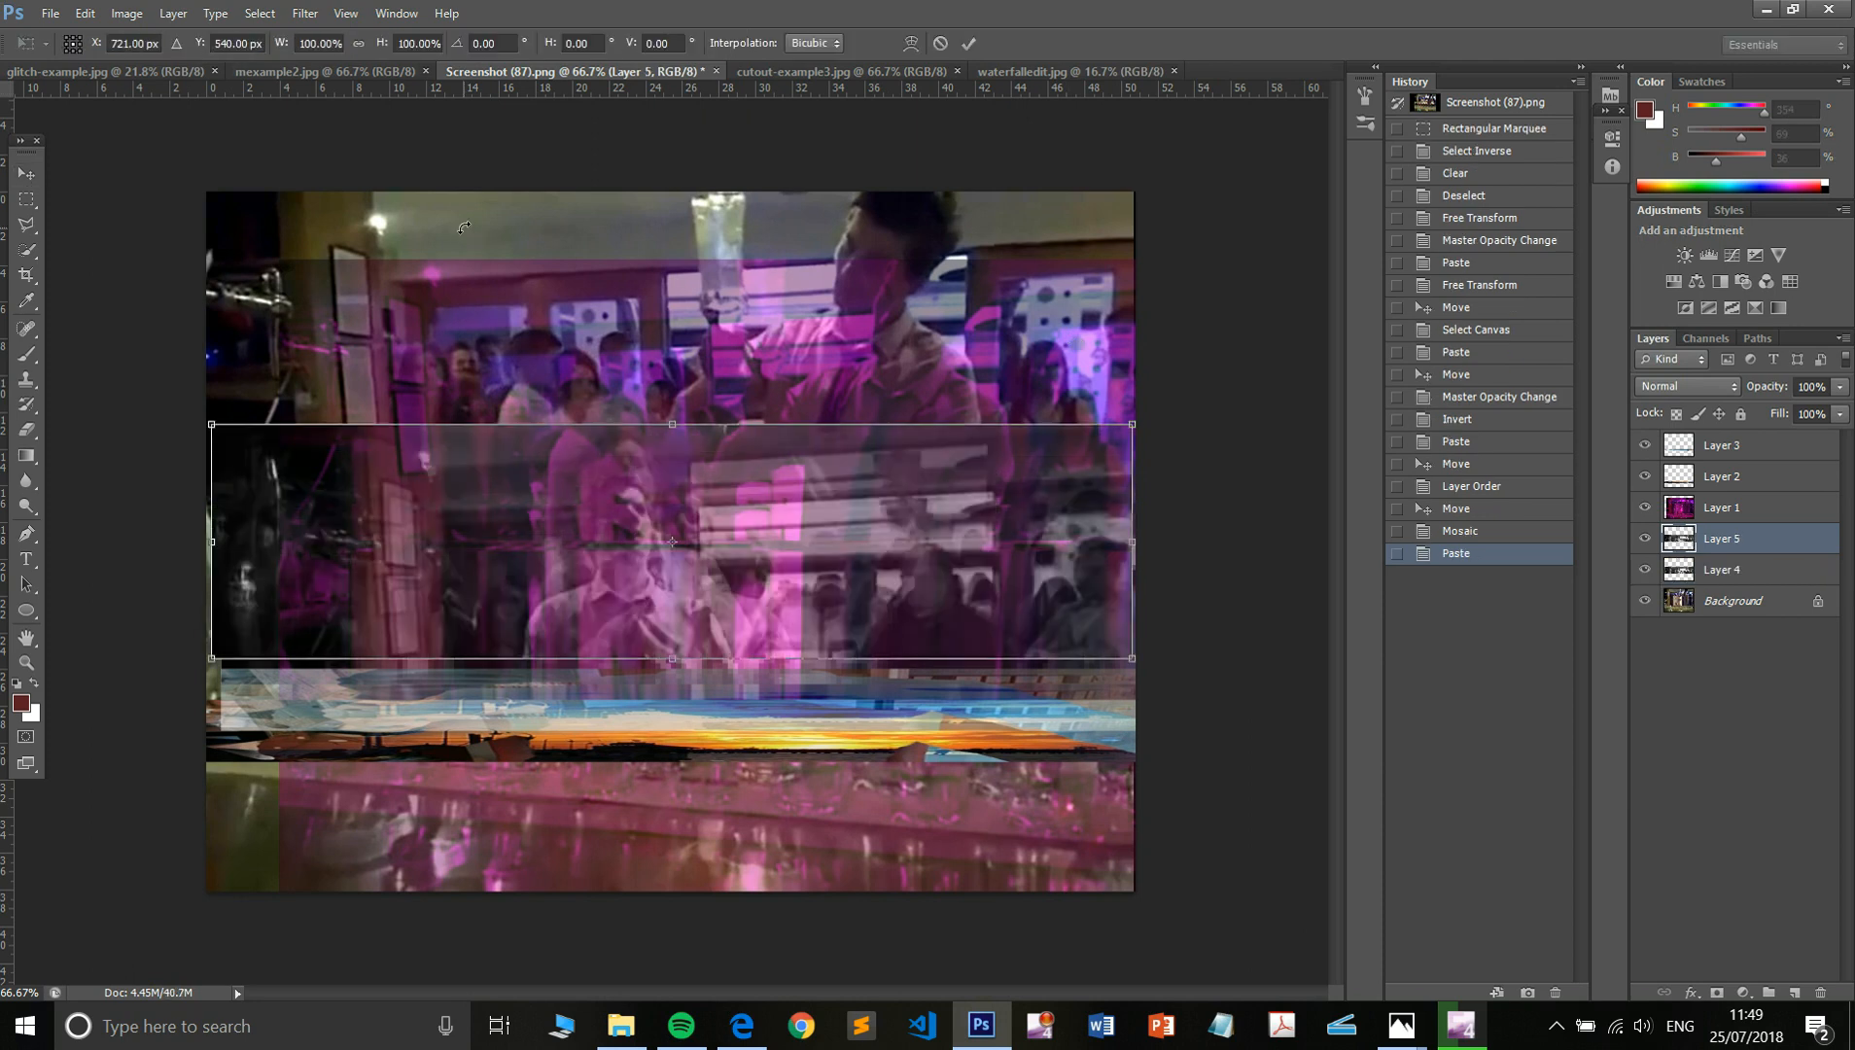
{"action": "key", "text": "Escape"}
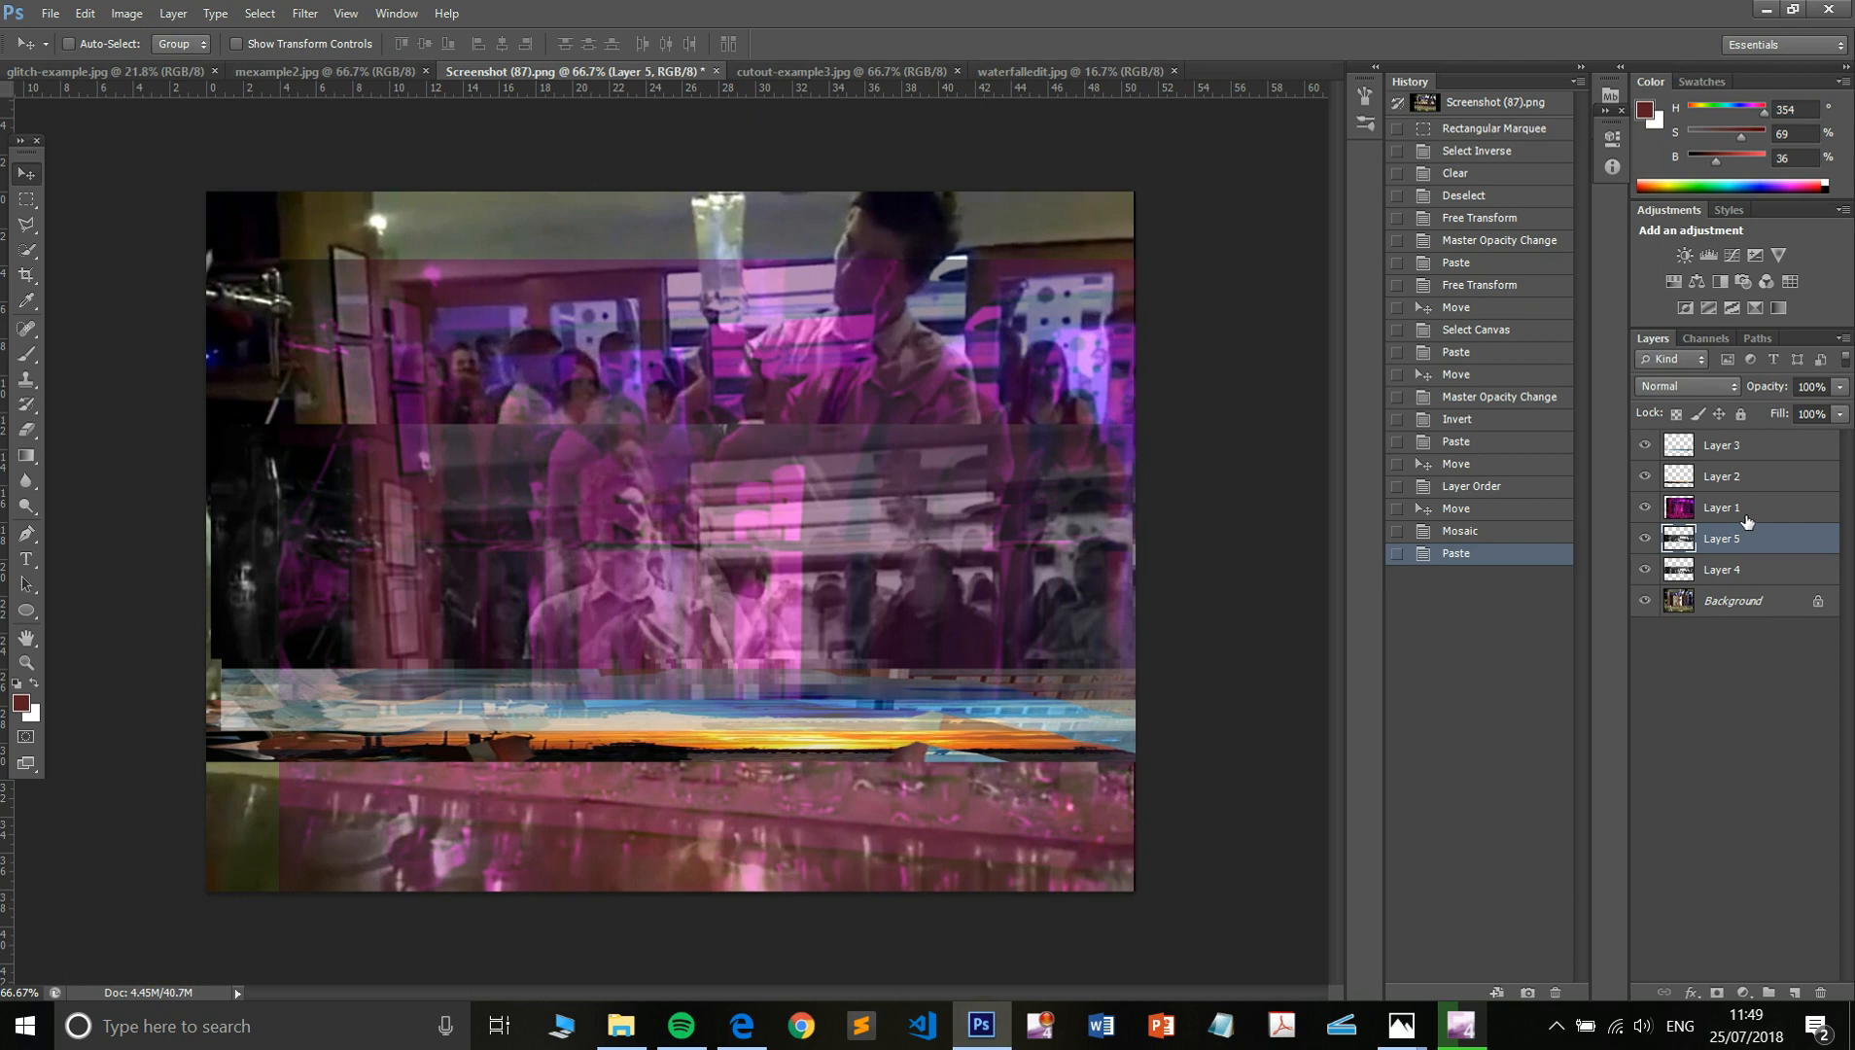
{"action": "left_click_drag", "start_coordinate": [1746, 541], "coordinate": [1742, 446]}
{"action": "left_click_drag", "start_coordinate": [884, 517], "coordinate": [615, 466]}
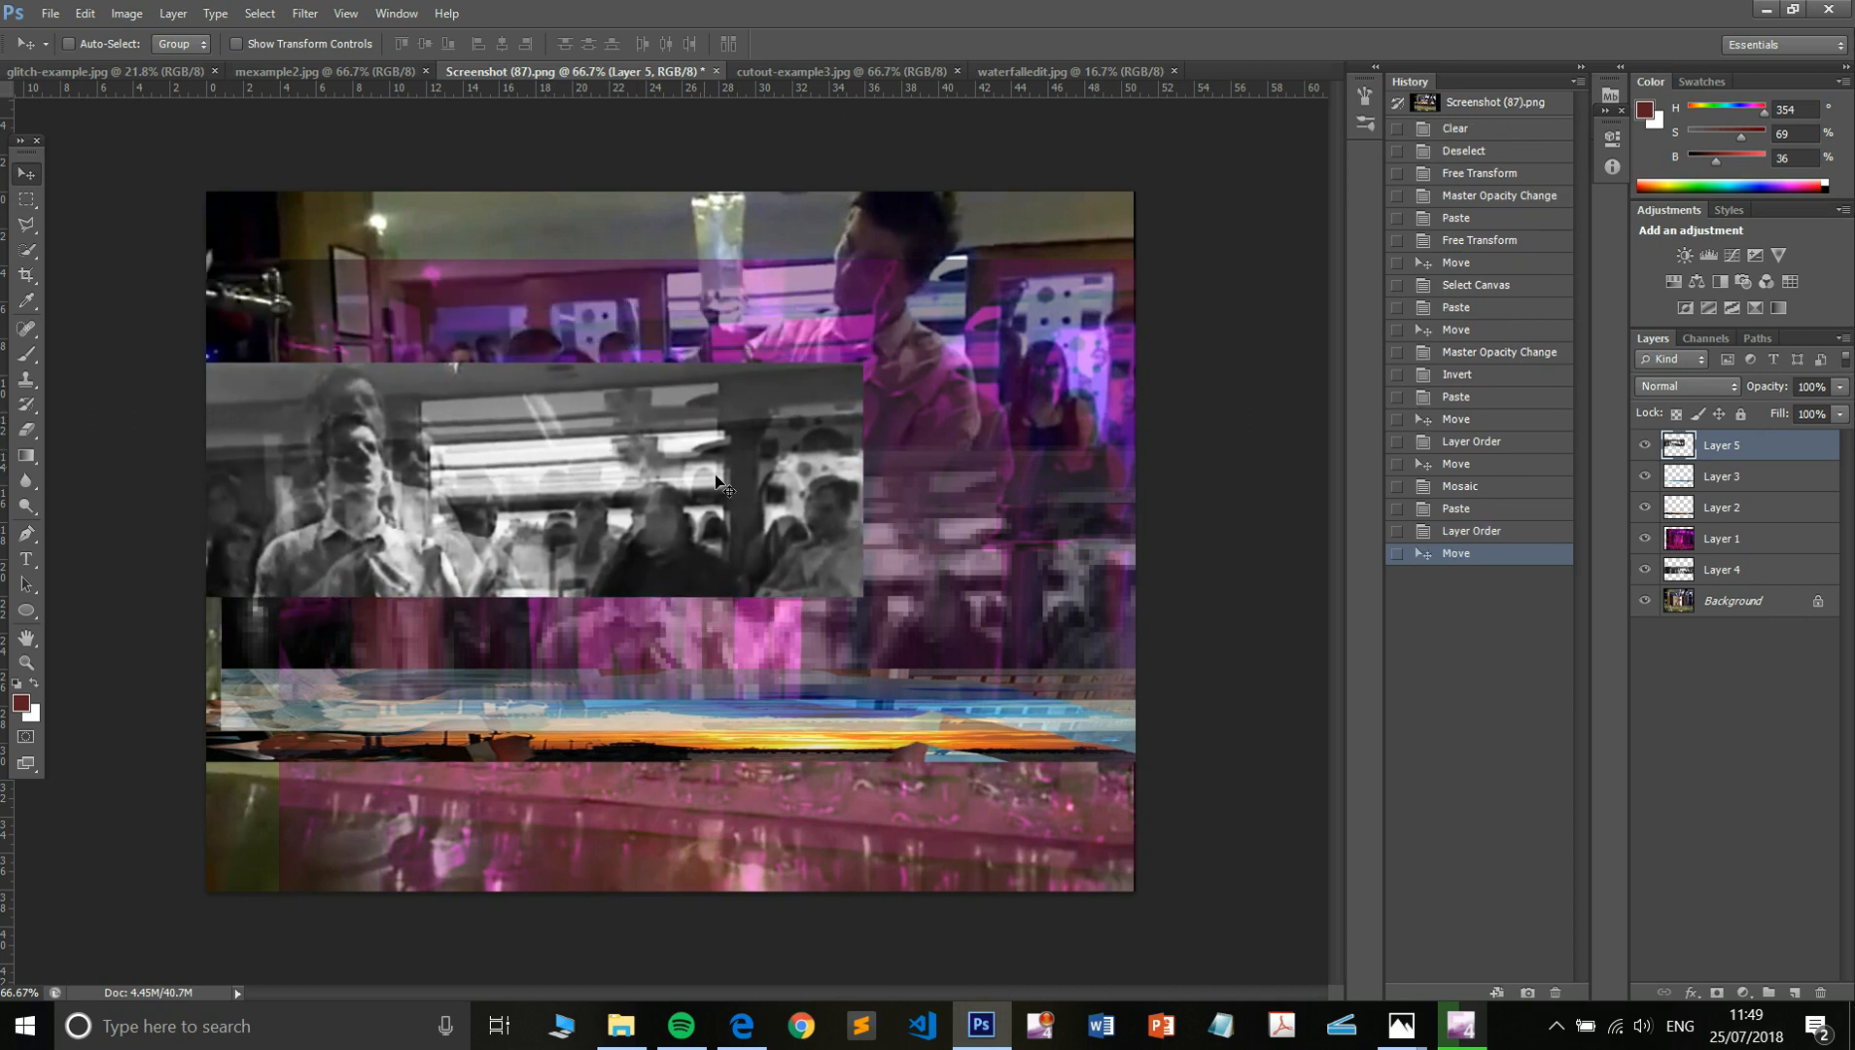
- Copy a thin horizontal strip from the front greyscale band and paste it twice, stacking the copies down the band's lower half
{"action": "key", "text": "m"}
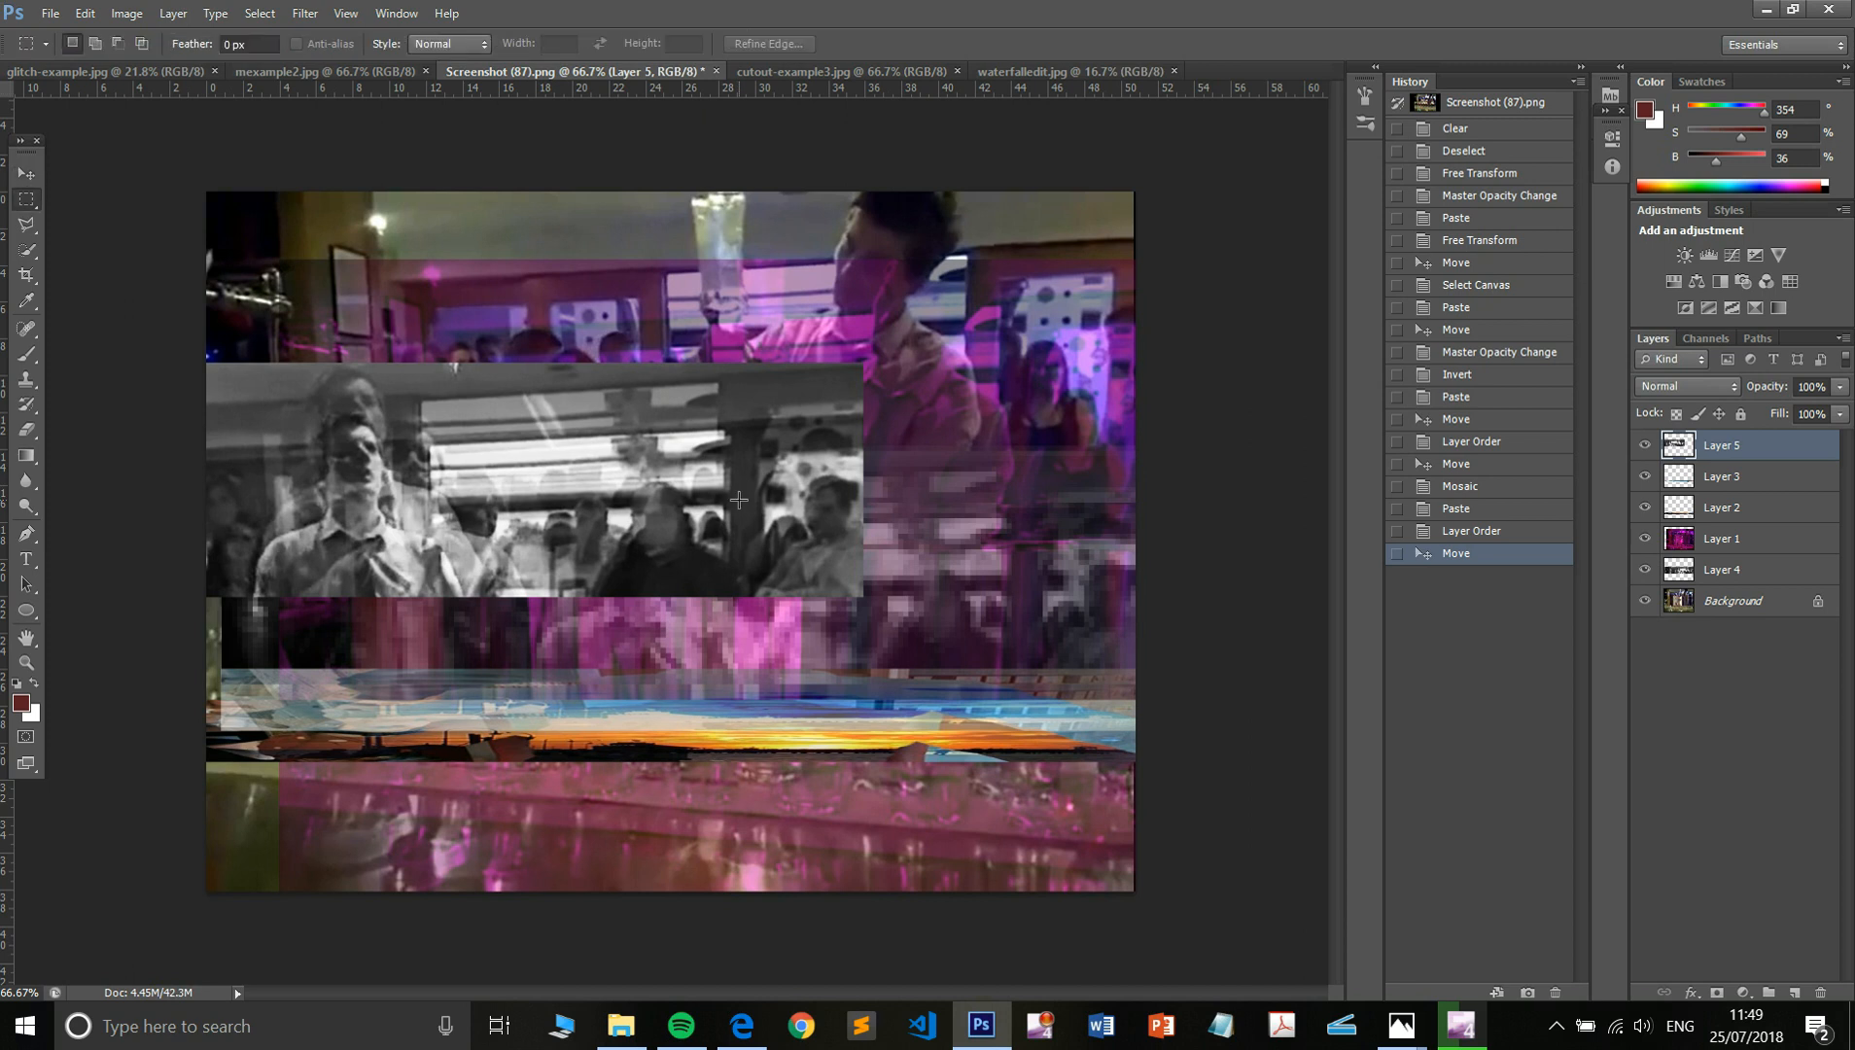
{"action": "left_click_drag", "start_coordinate": [908, 418], "coordinate": [245, 479]}
{"action": "key", "text": "ctrl+v"}
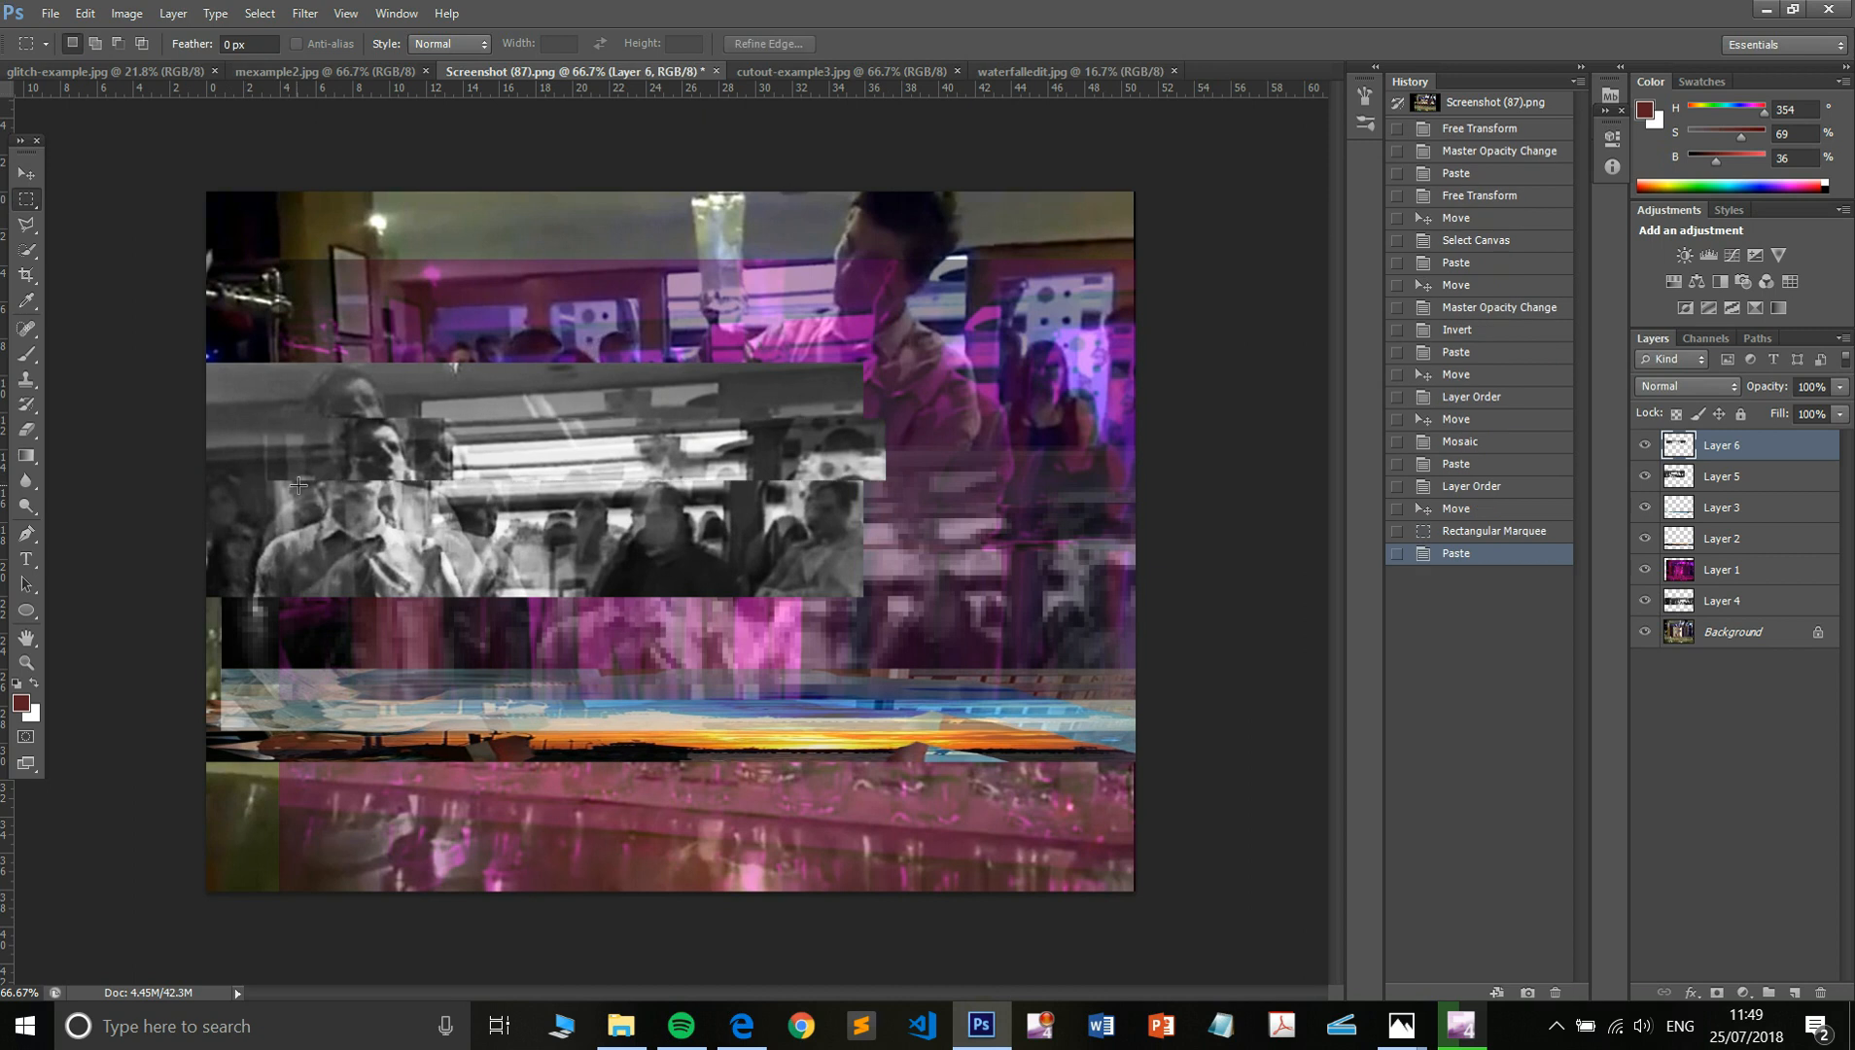
{"action": "key", "text": "v"}
{"action": "left_click_drag", "start_coordinate": [415, 469], "coordinate": [423, 505]}
{"action": "key", "text": "ctrl+v"}
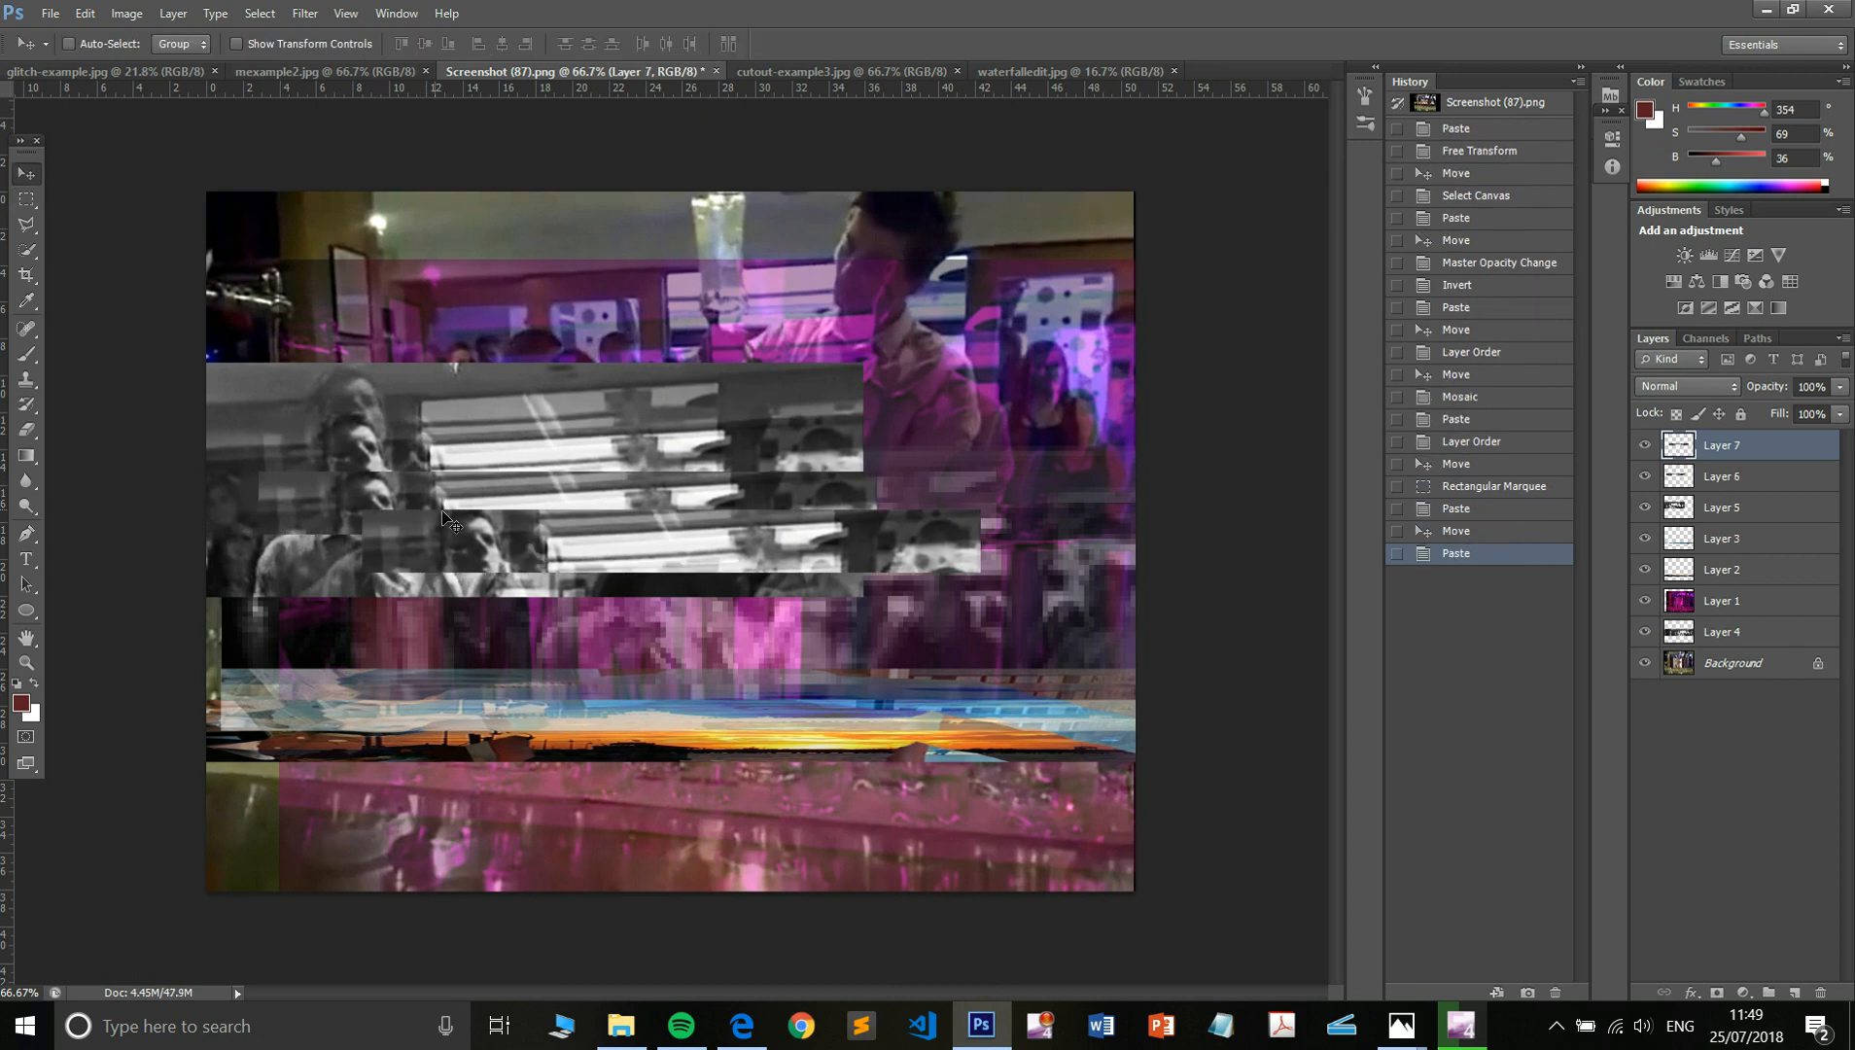
{"action": "left_click_drag", "start_coordinate": [567, 552], "coordinate": [471, 562]}
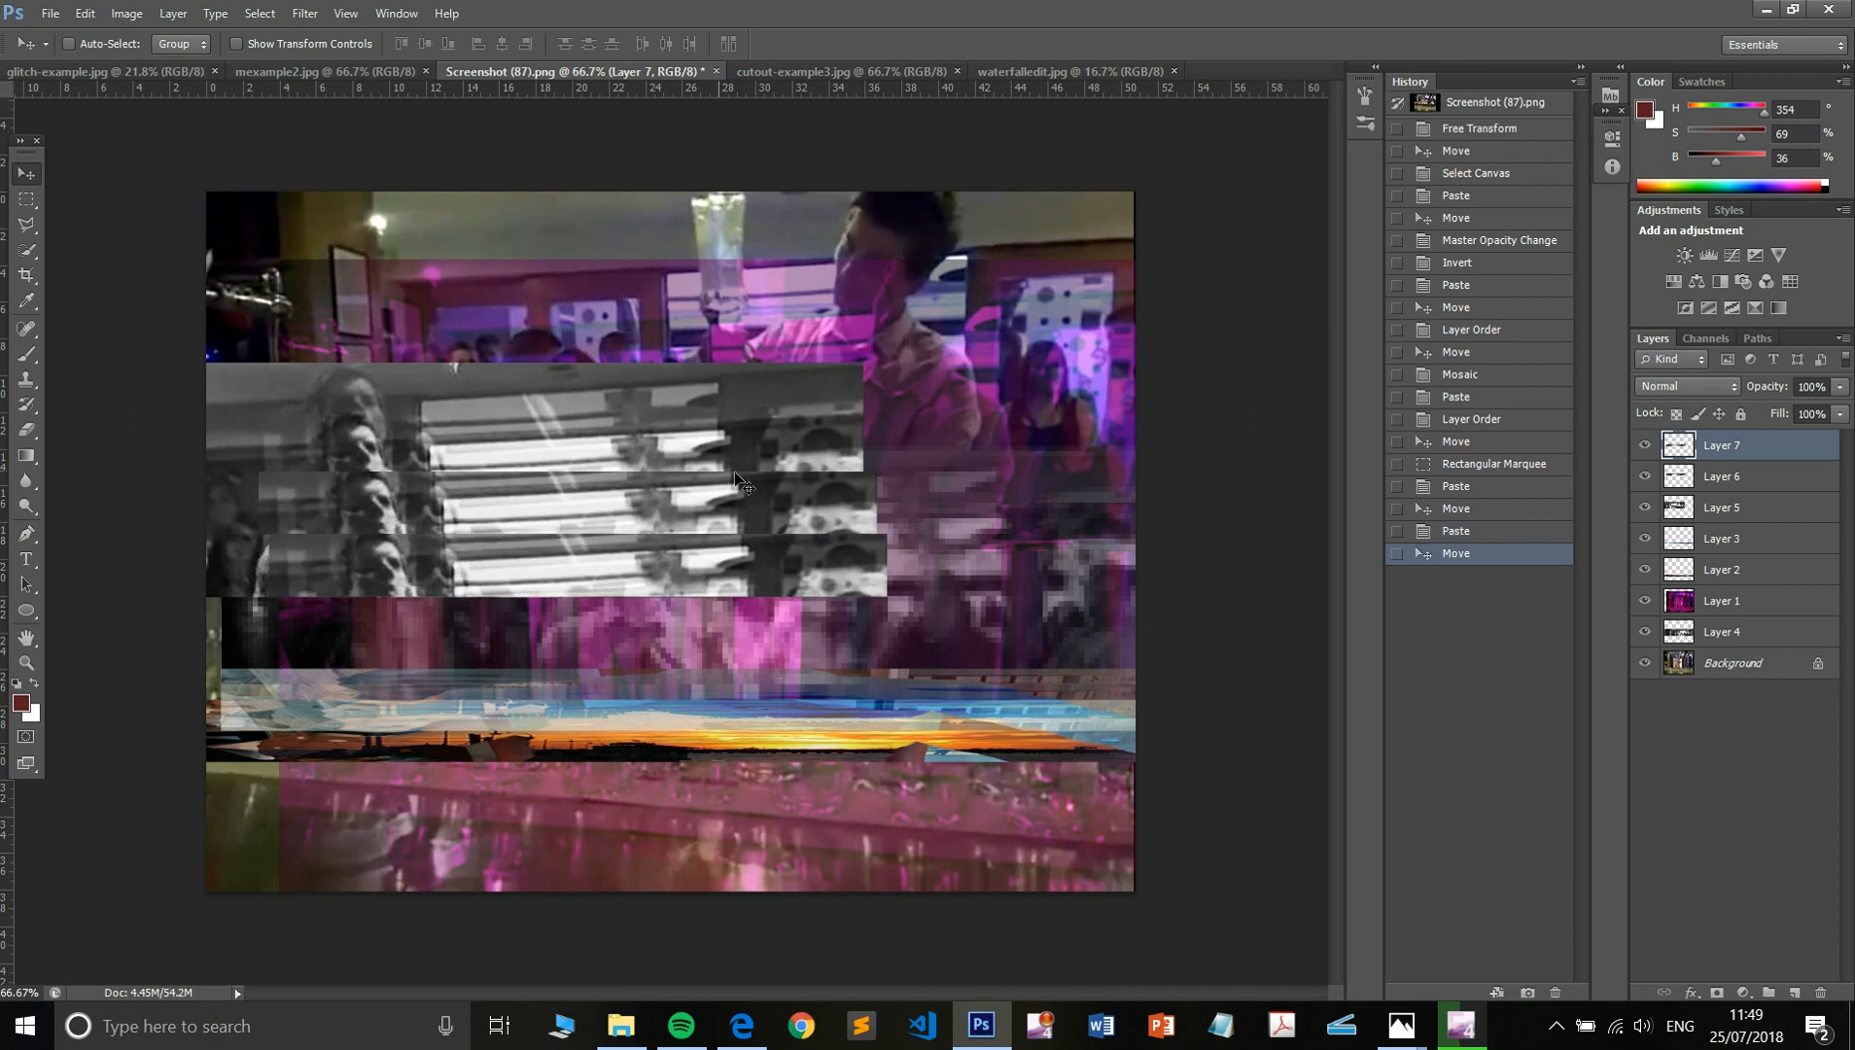
- Reduce the opacity of the lower pasted strip on Layer 7, and set the Layer 6 strip's opacity to 56%
{"action": "left_click", "coordinate": [1839, 387]}
{"action": "left_click_drag", "start_coordinate": [1825, 406], "coordinate": [1793, 408]}
{"action": "left_click", "coordinate": [1767, 478]}
{"action": "left_click", "coordinate": [1836, 389]}
{"action": "left_click", "coordinate": [1797, 406]}
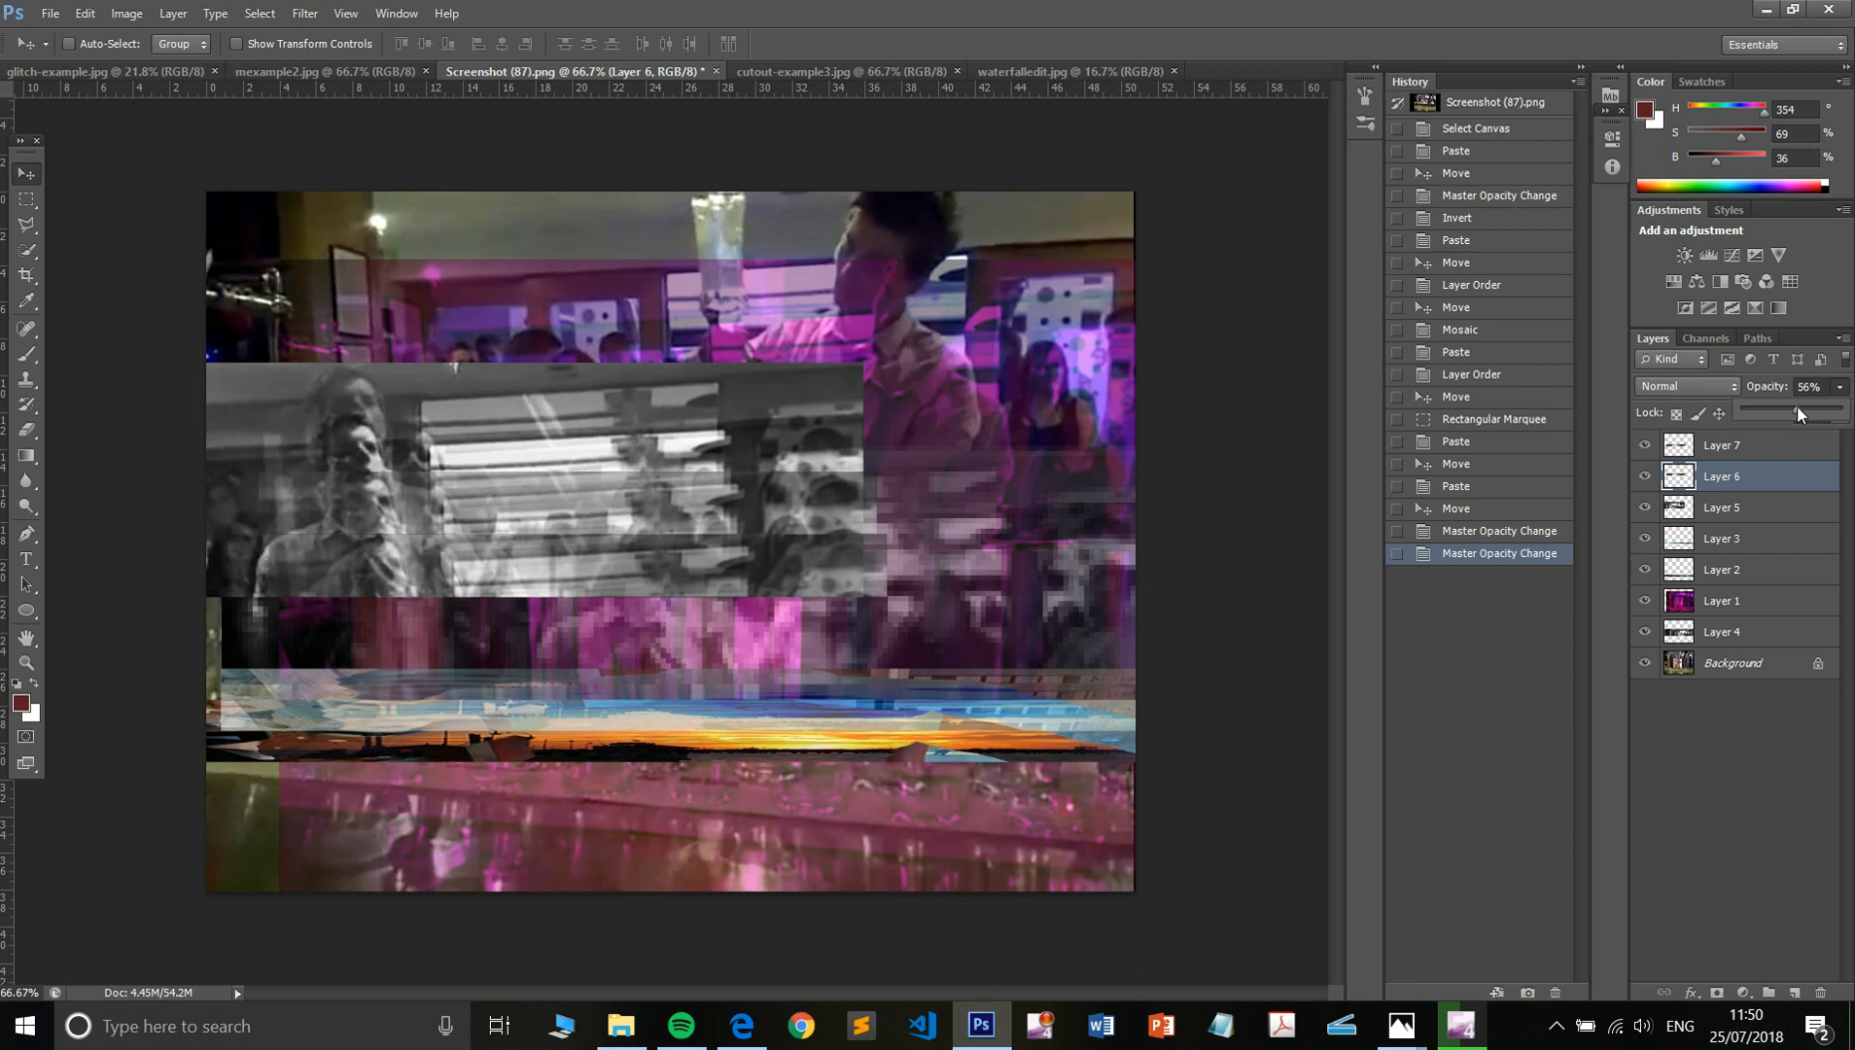
- Set the opacity of the large greyscale band on Layer 5 to 60%
{"action": "left_click", "coordinate": [1760, 523]}
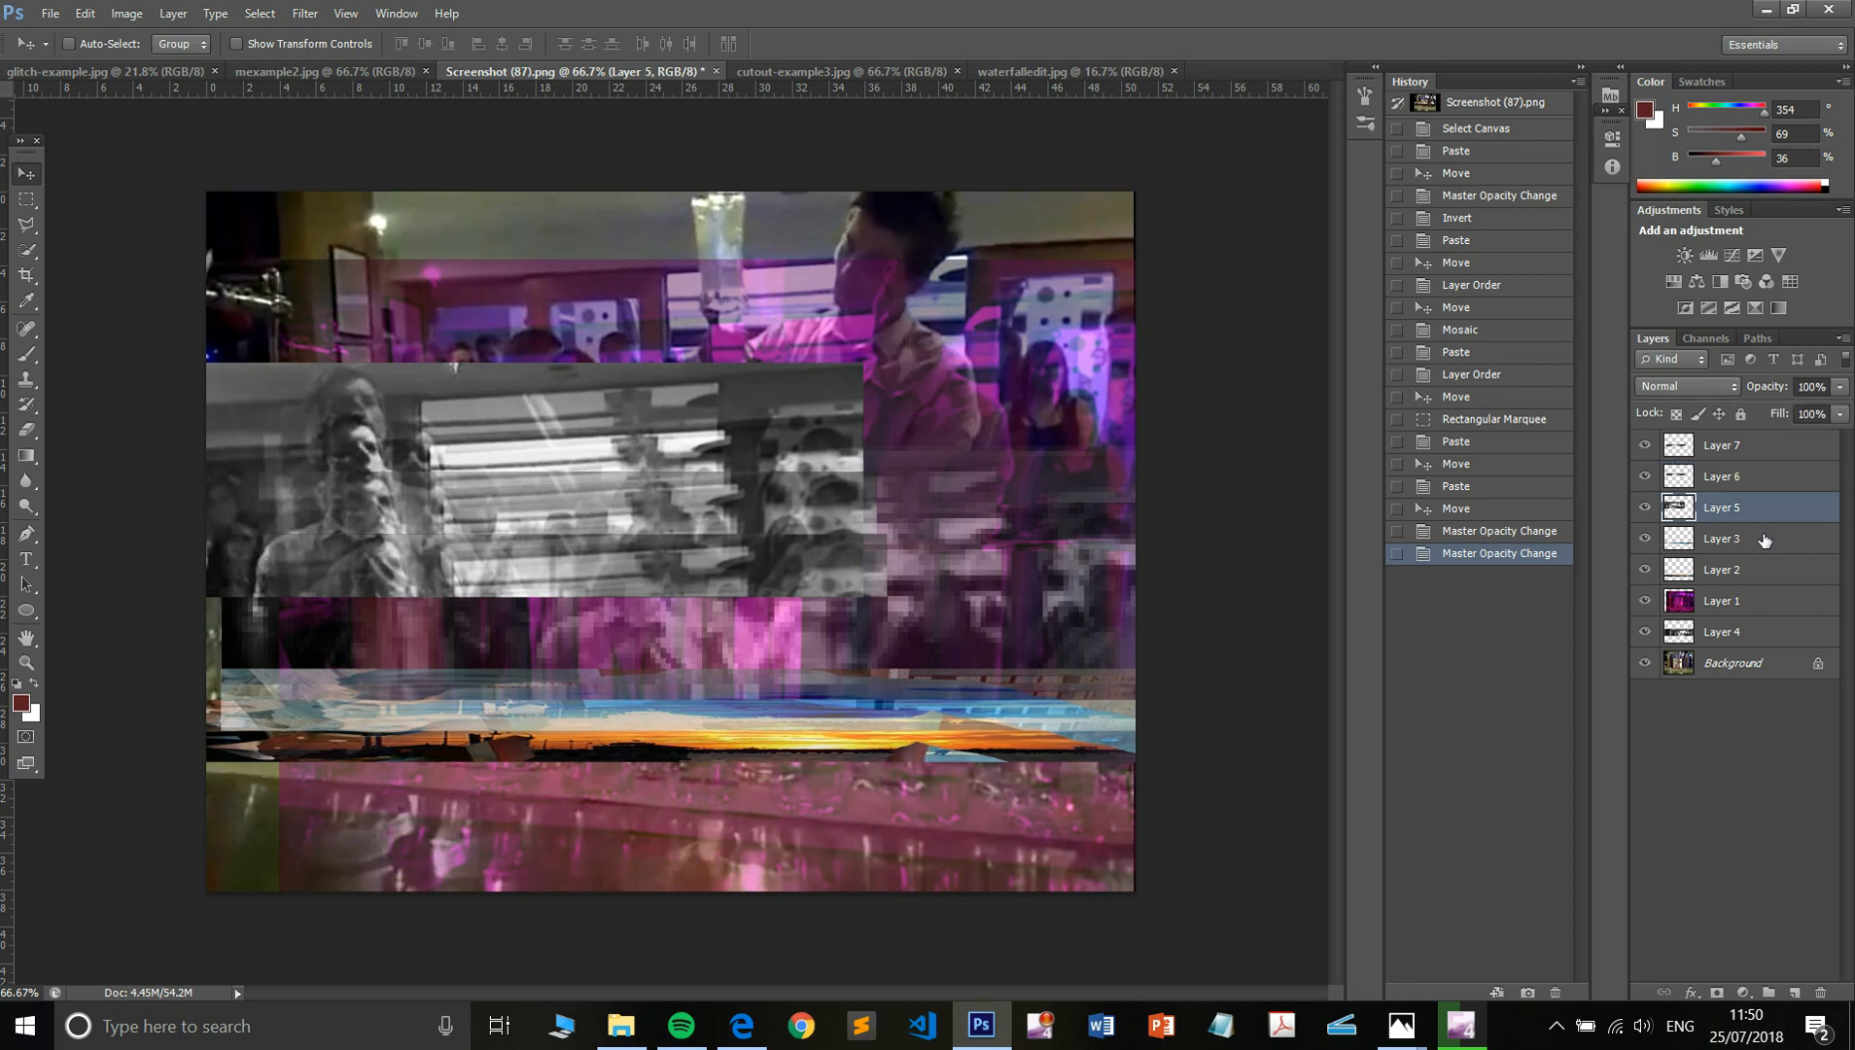
{"action": "left_click", "coordinate": [1837, 393]}
{"action": "left_click", "coordinate": [1779, 406]}
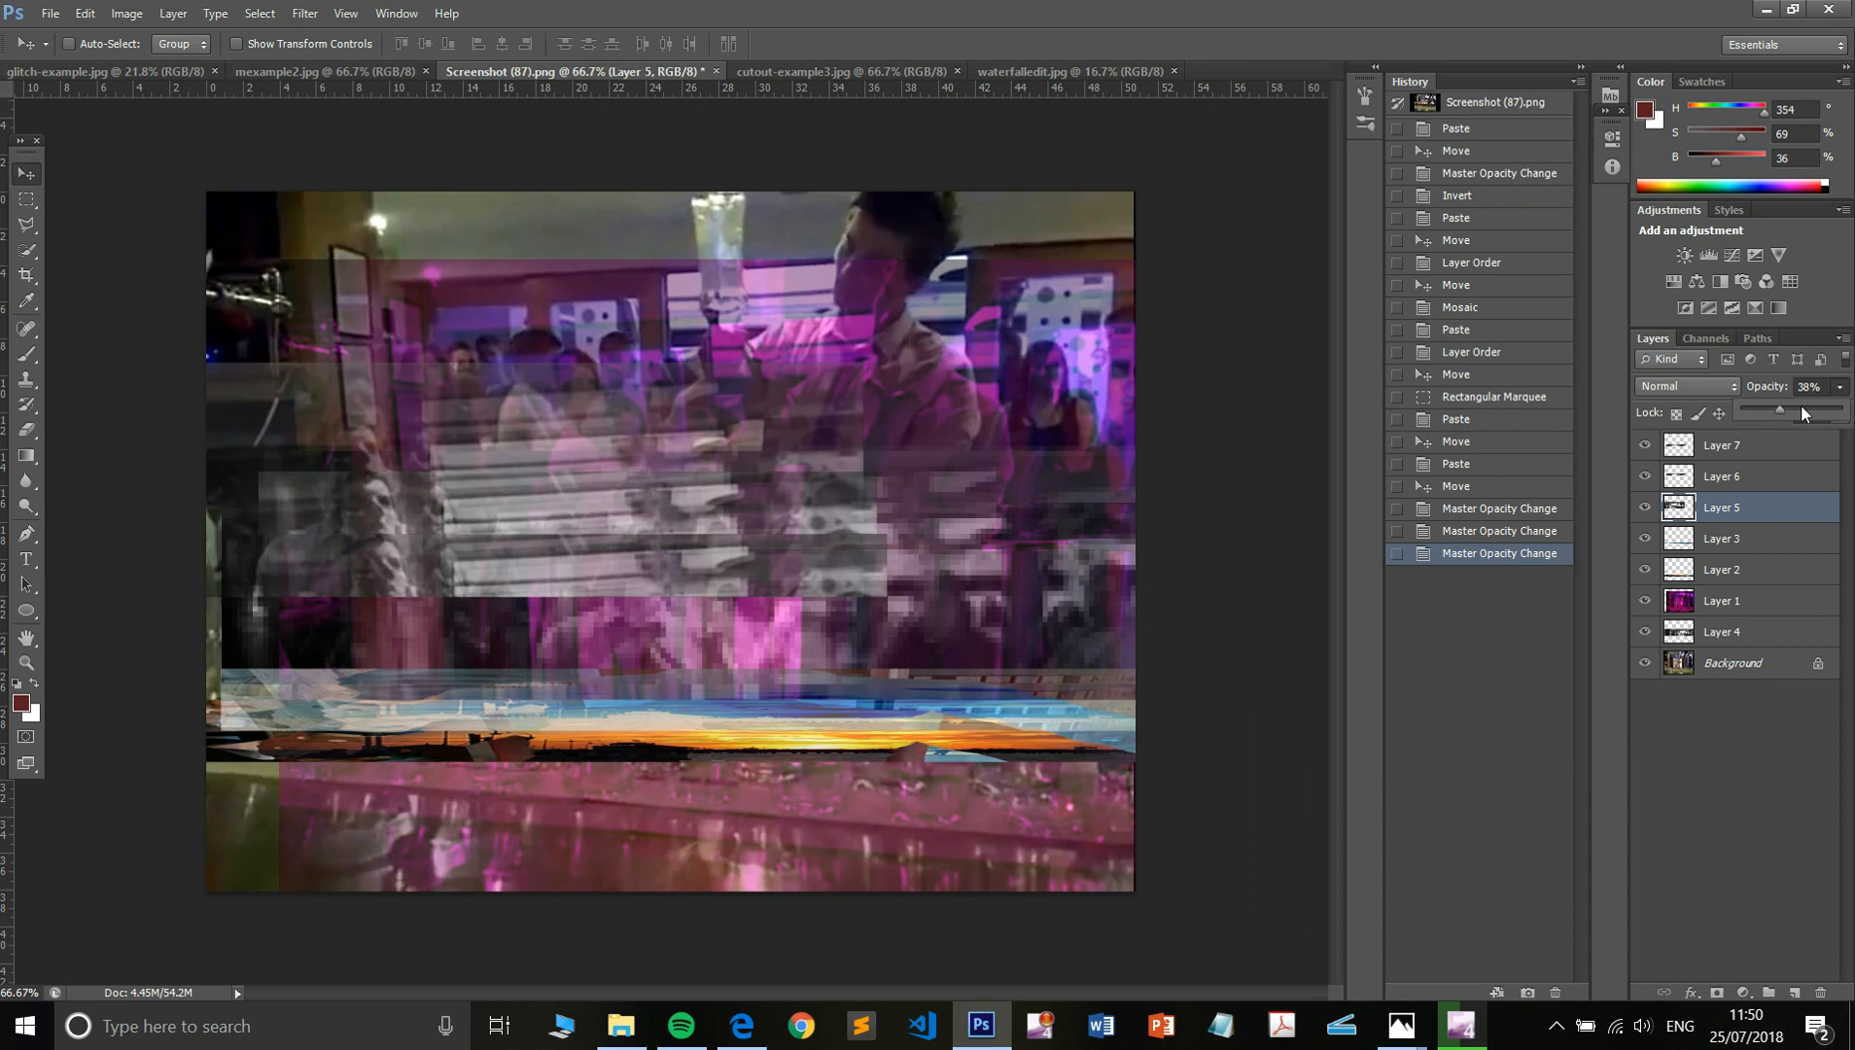
{"action": "left_click", "coordinate": [1799, 404]}
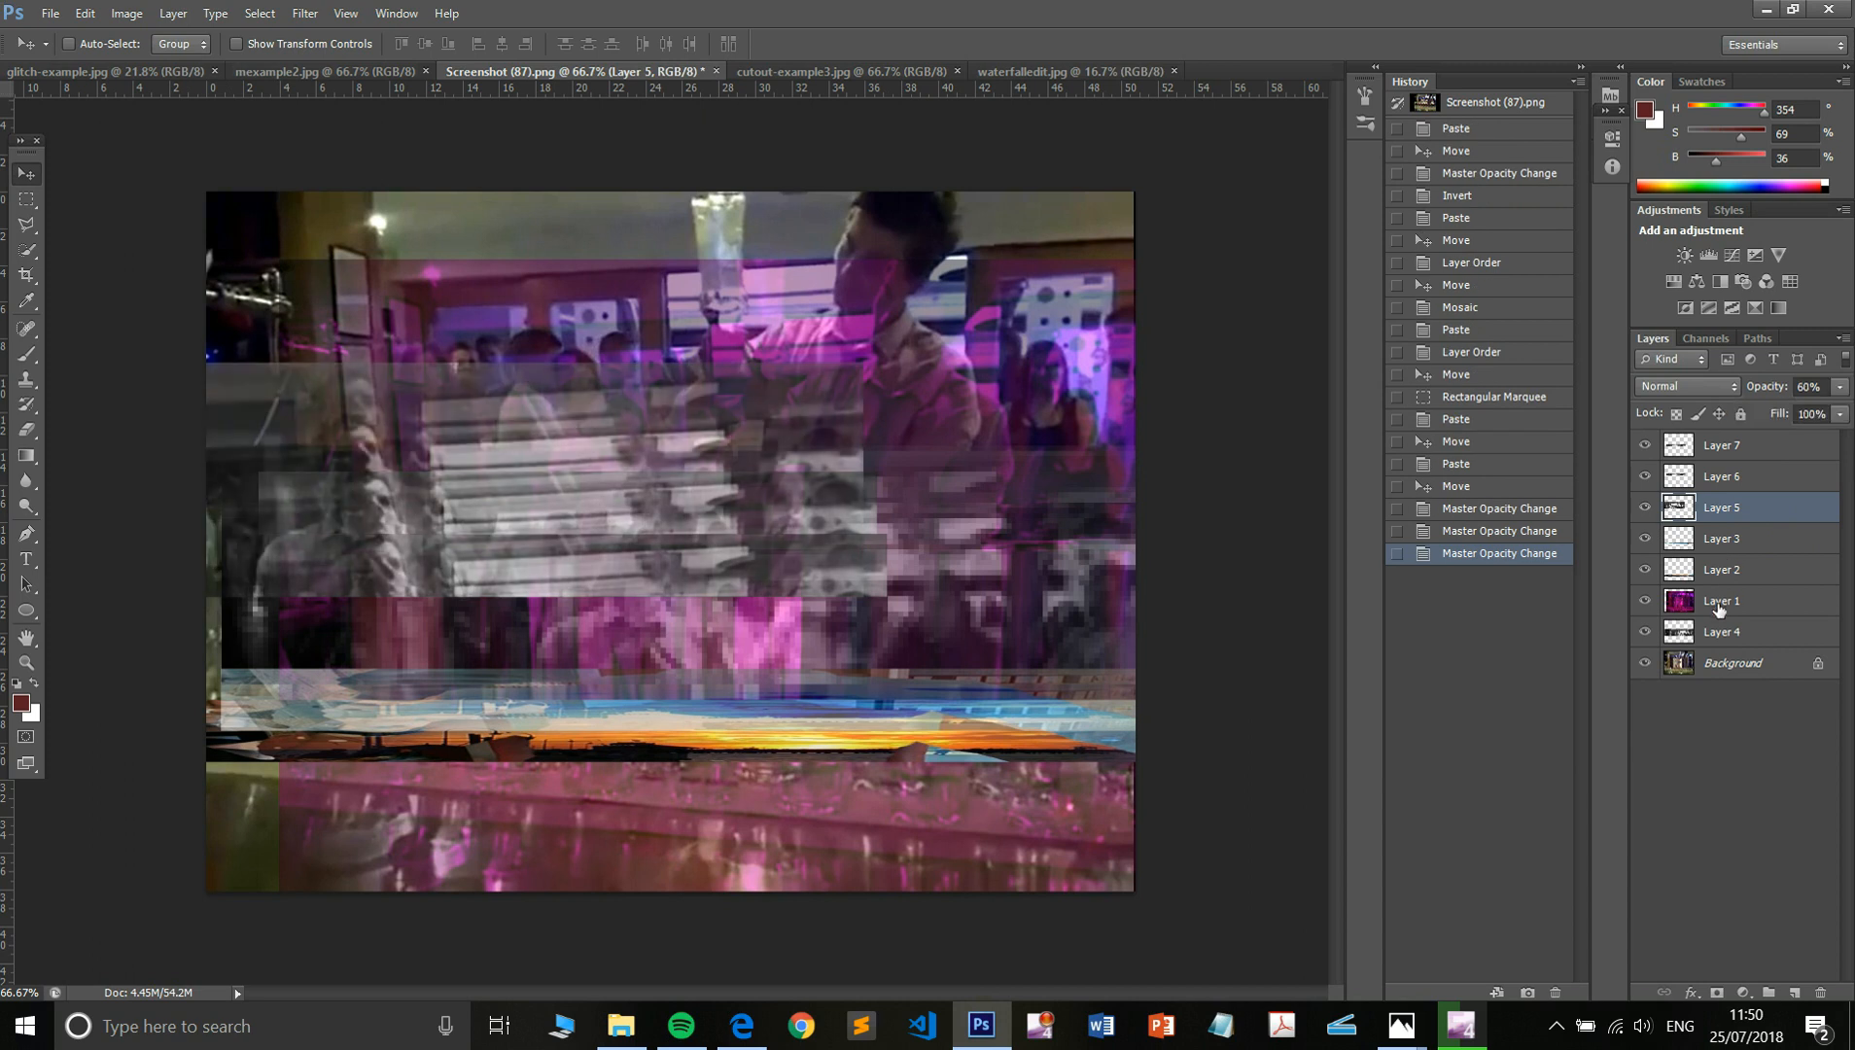
- Set the opacity of the magenta bar image on Layer 1 to 43%
{"action": "left_click", "coordinate": [1718, 604]}
{"action": "left_click", "coordinate": [1837, 389]}
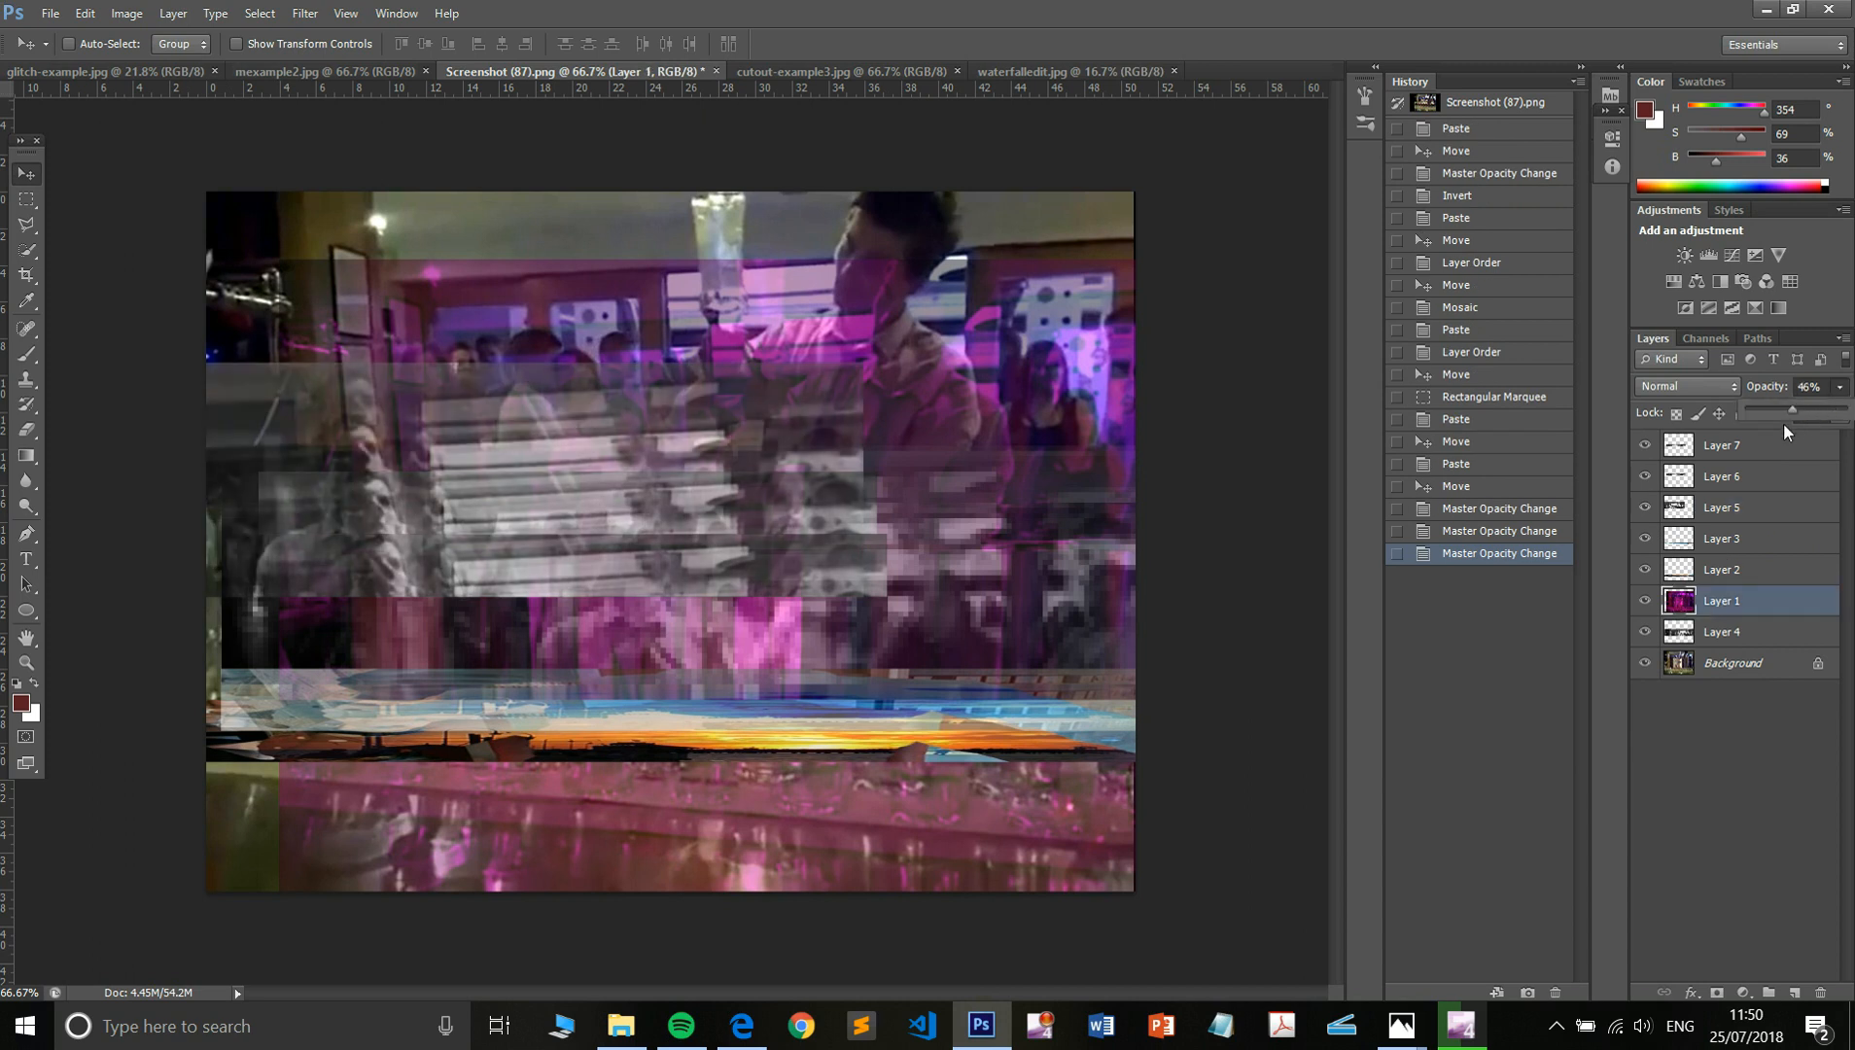
{"action": "left_click_drag", "start_coordinate": [1762, 408], "coordinate": [1792, 416]}
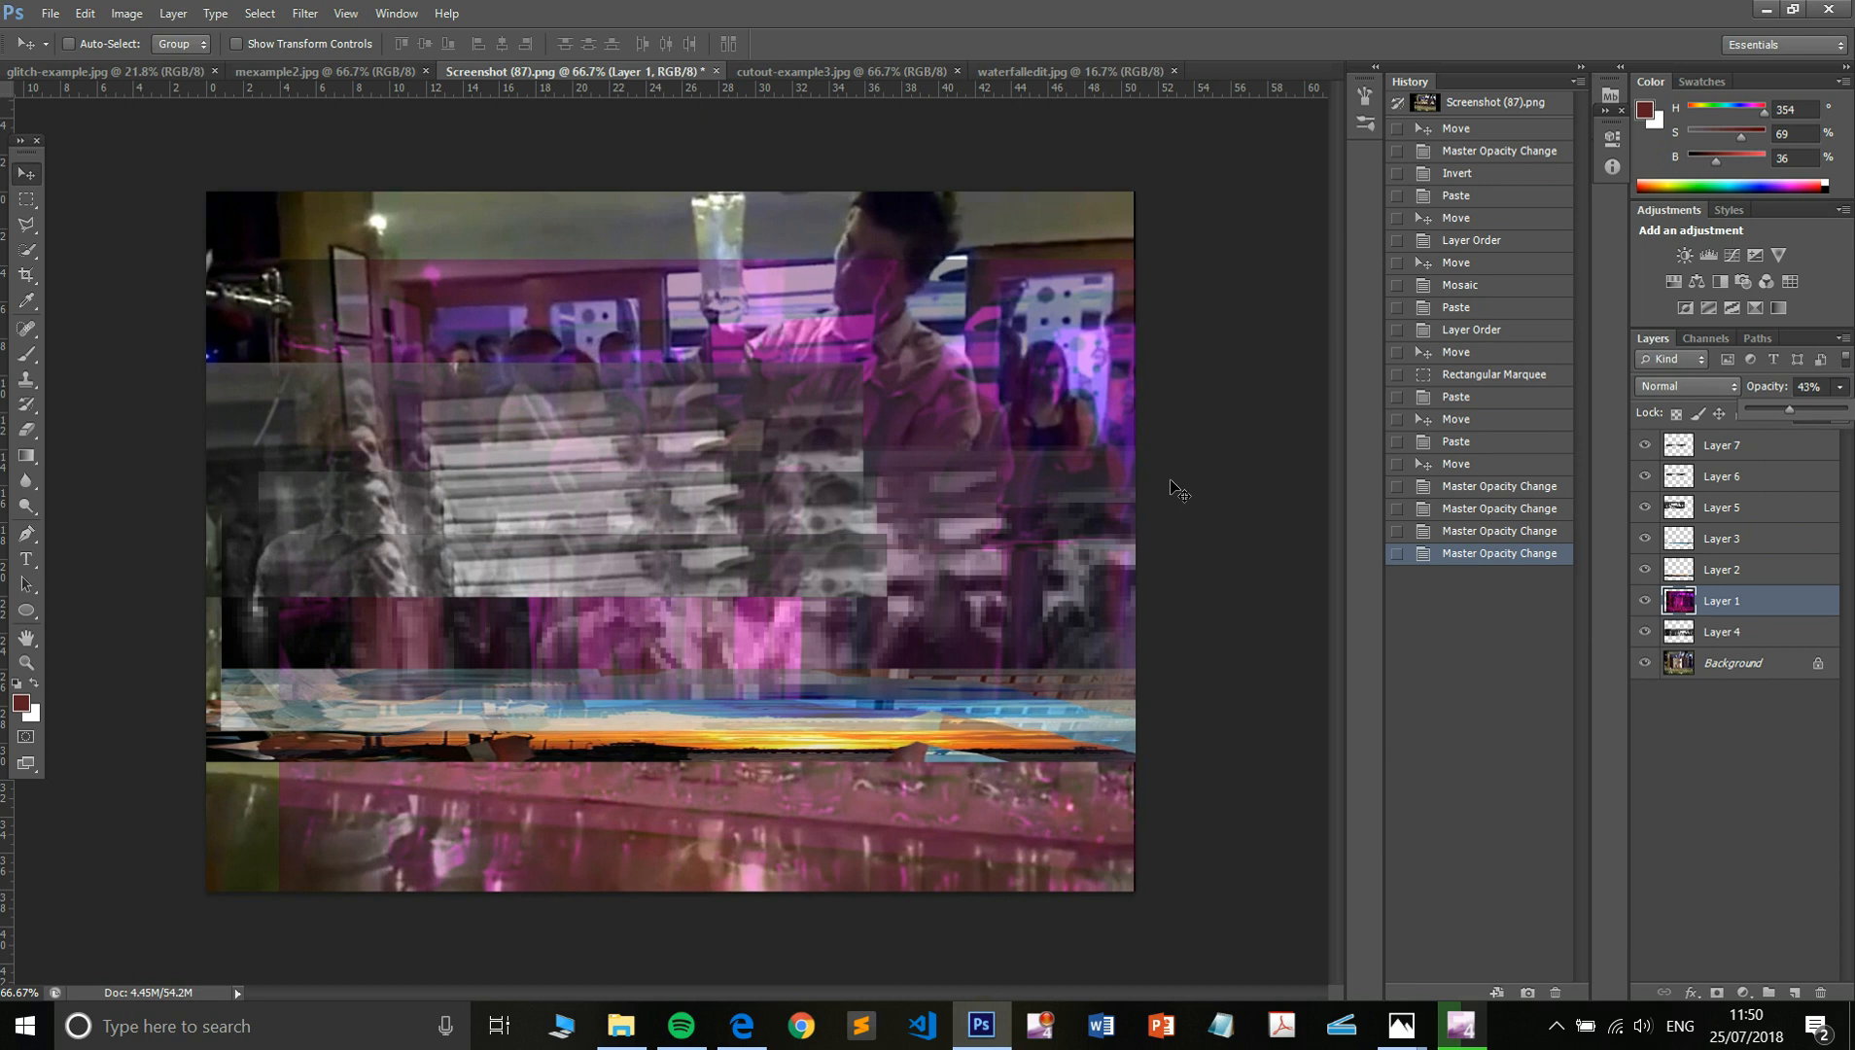
- Apply a Vibrance adjustment to Layer 1 with vibrance +59 and saturation +100
{"action": "key", "text": "alt+i"}
{"action": "key", "text": "a"}
{"action": "key", "text": "v"}
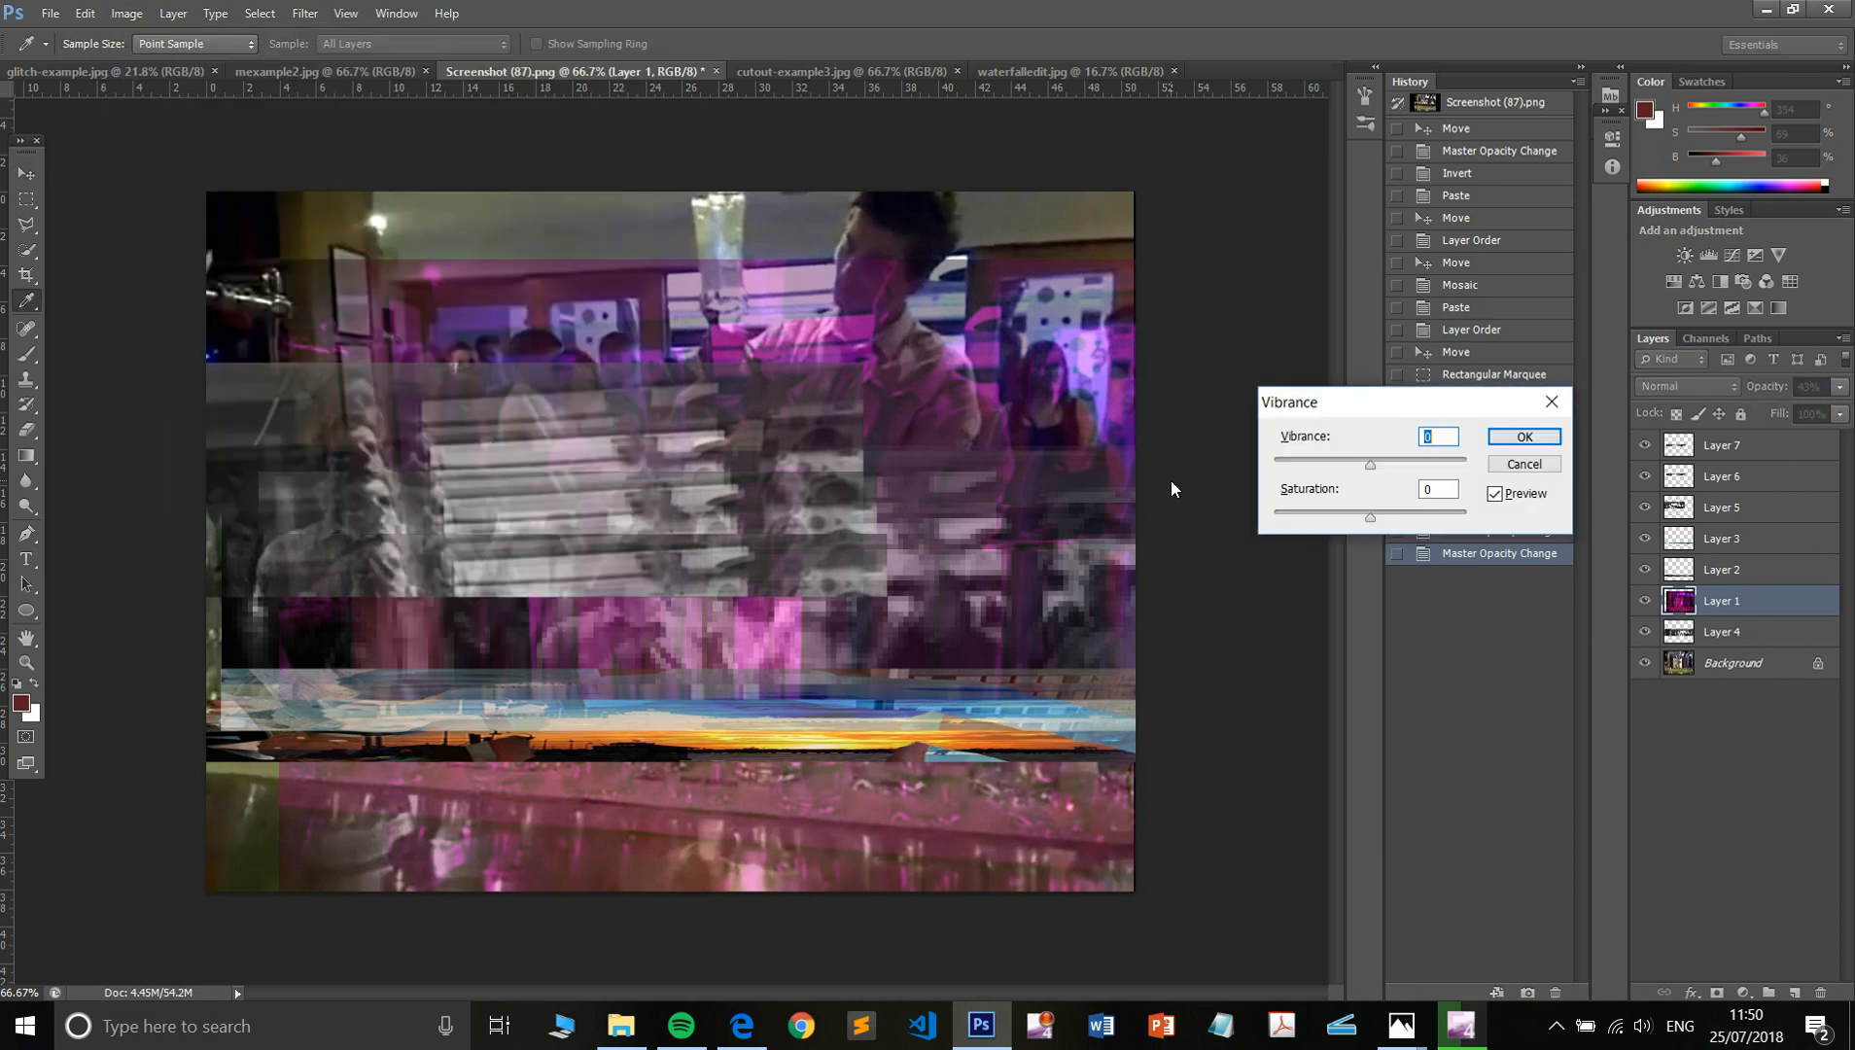
{"action": "left_click_drag", "start_coordinate": [1368, 513], "coordinate": [1488, 529]}
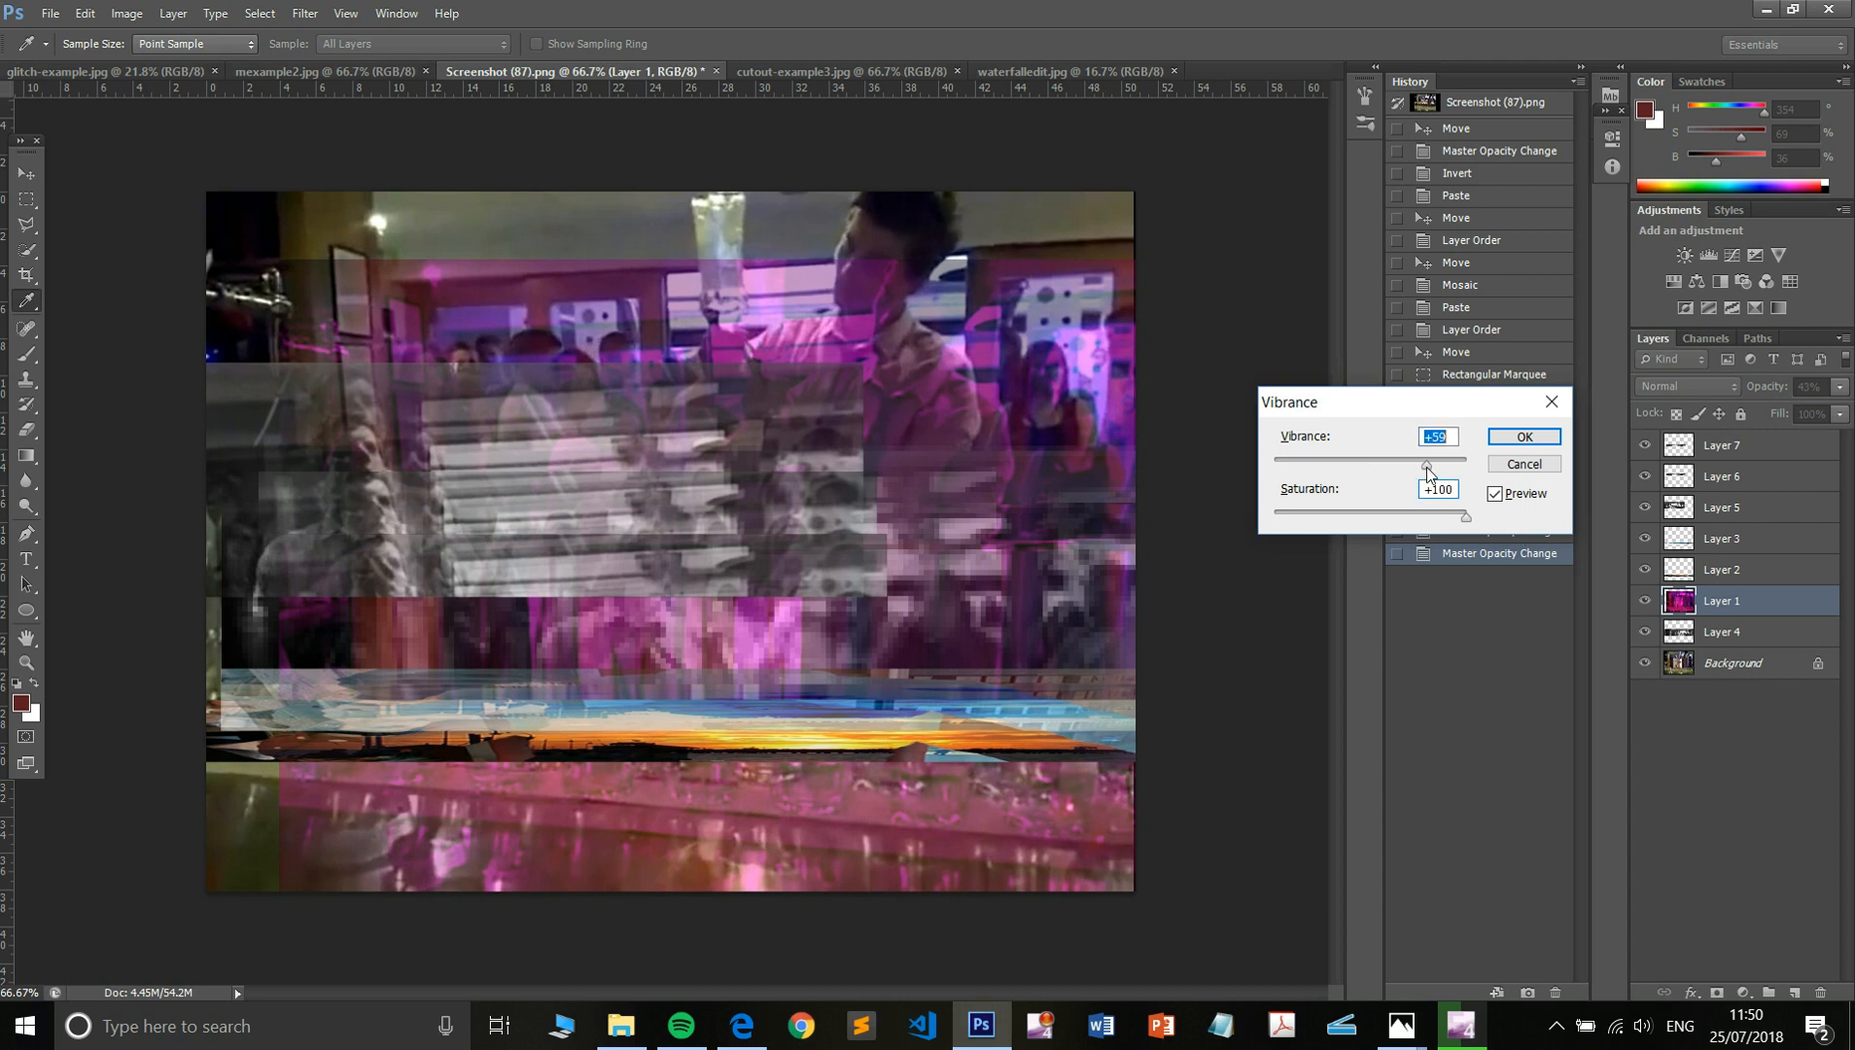
{"action": "left_click", "coordinate": [1523, 437]}
{"action": "key", "text": "v"}
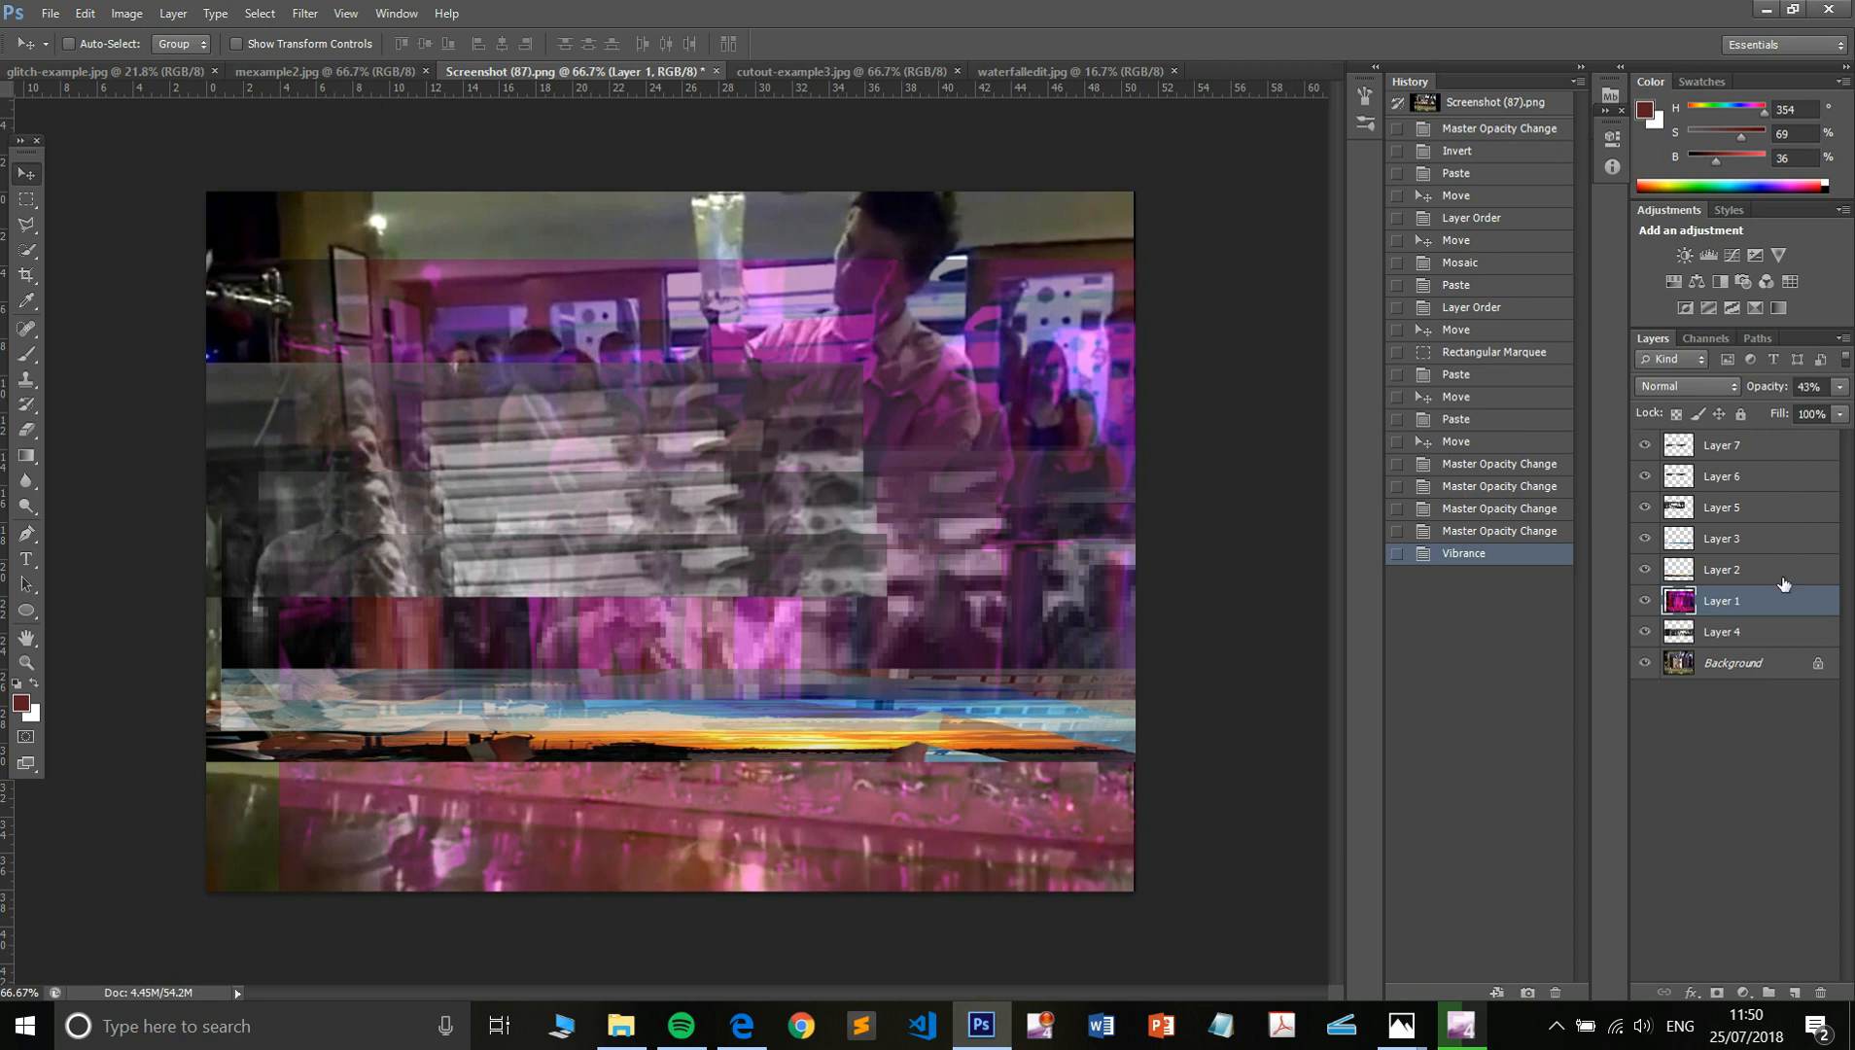
- Try inverting the colours of Layer 1, and invert them back
{"action": "key", "text": "ctrl+i"}
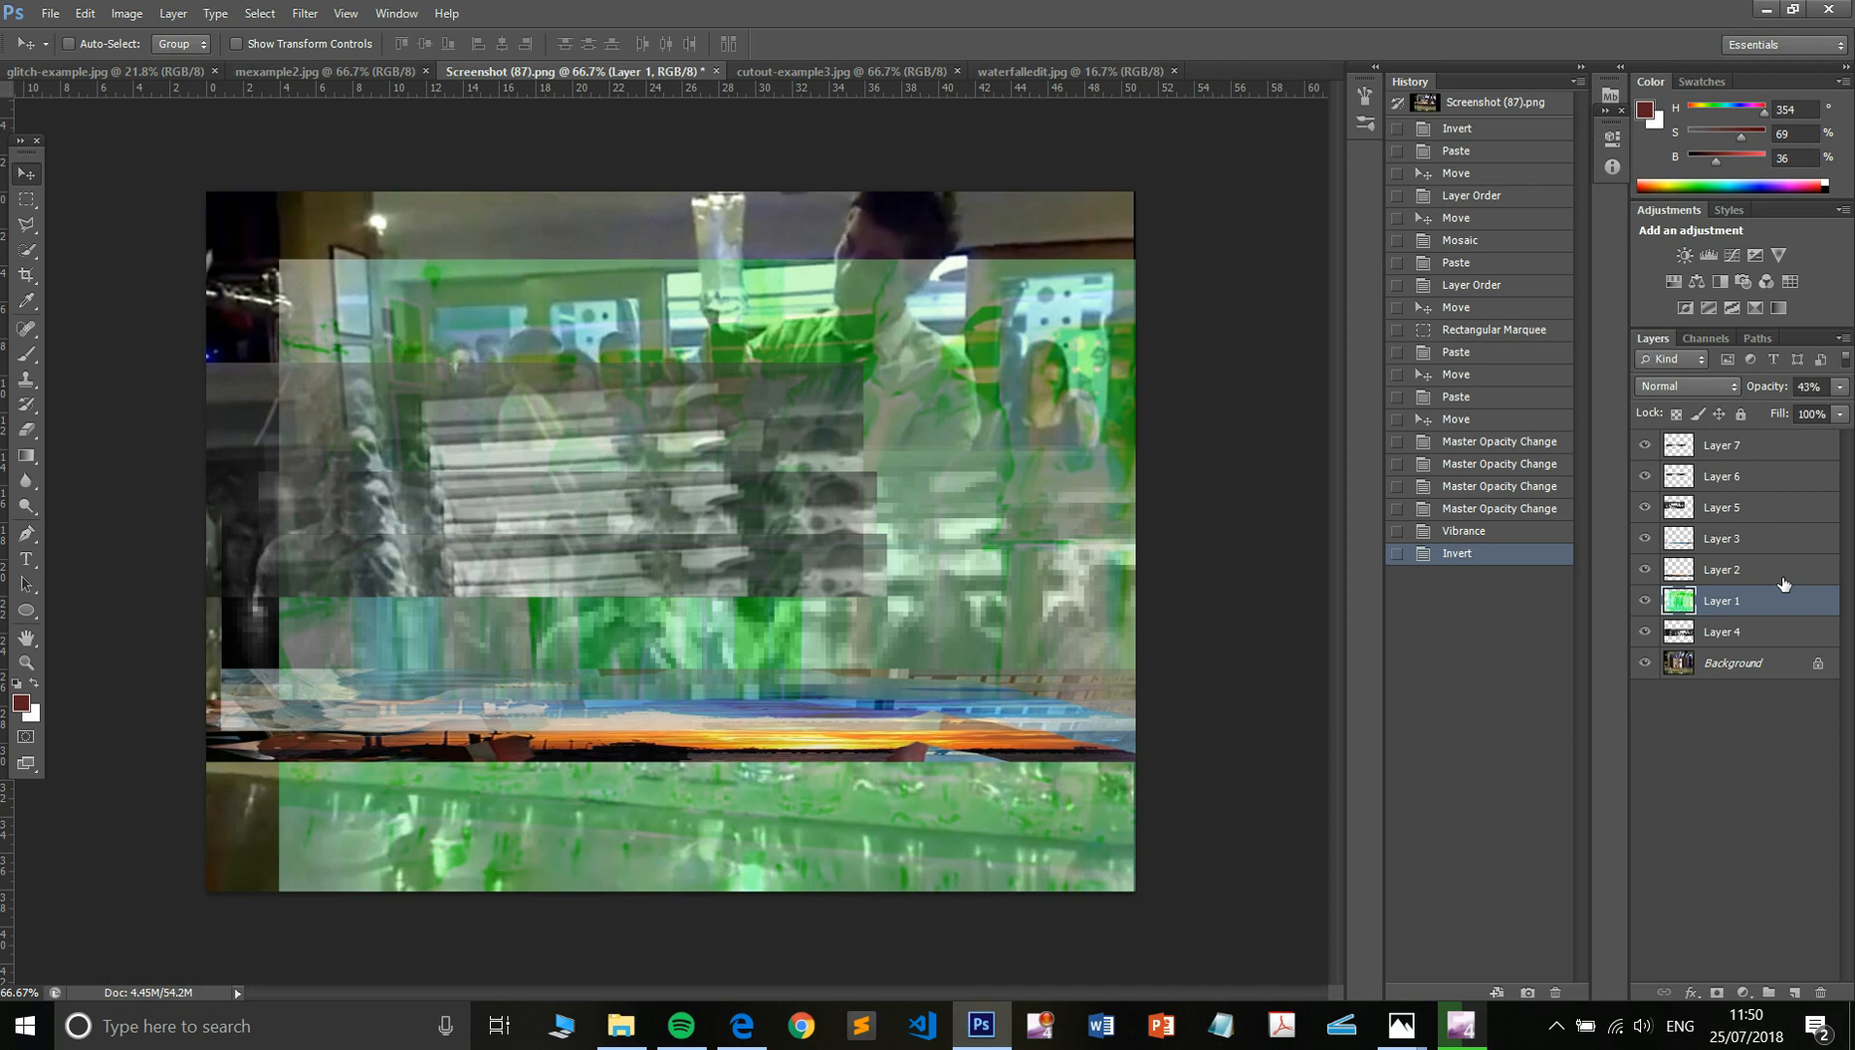
{"action": "key", "text": "ctrl+i"}
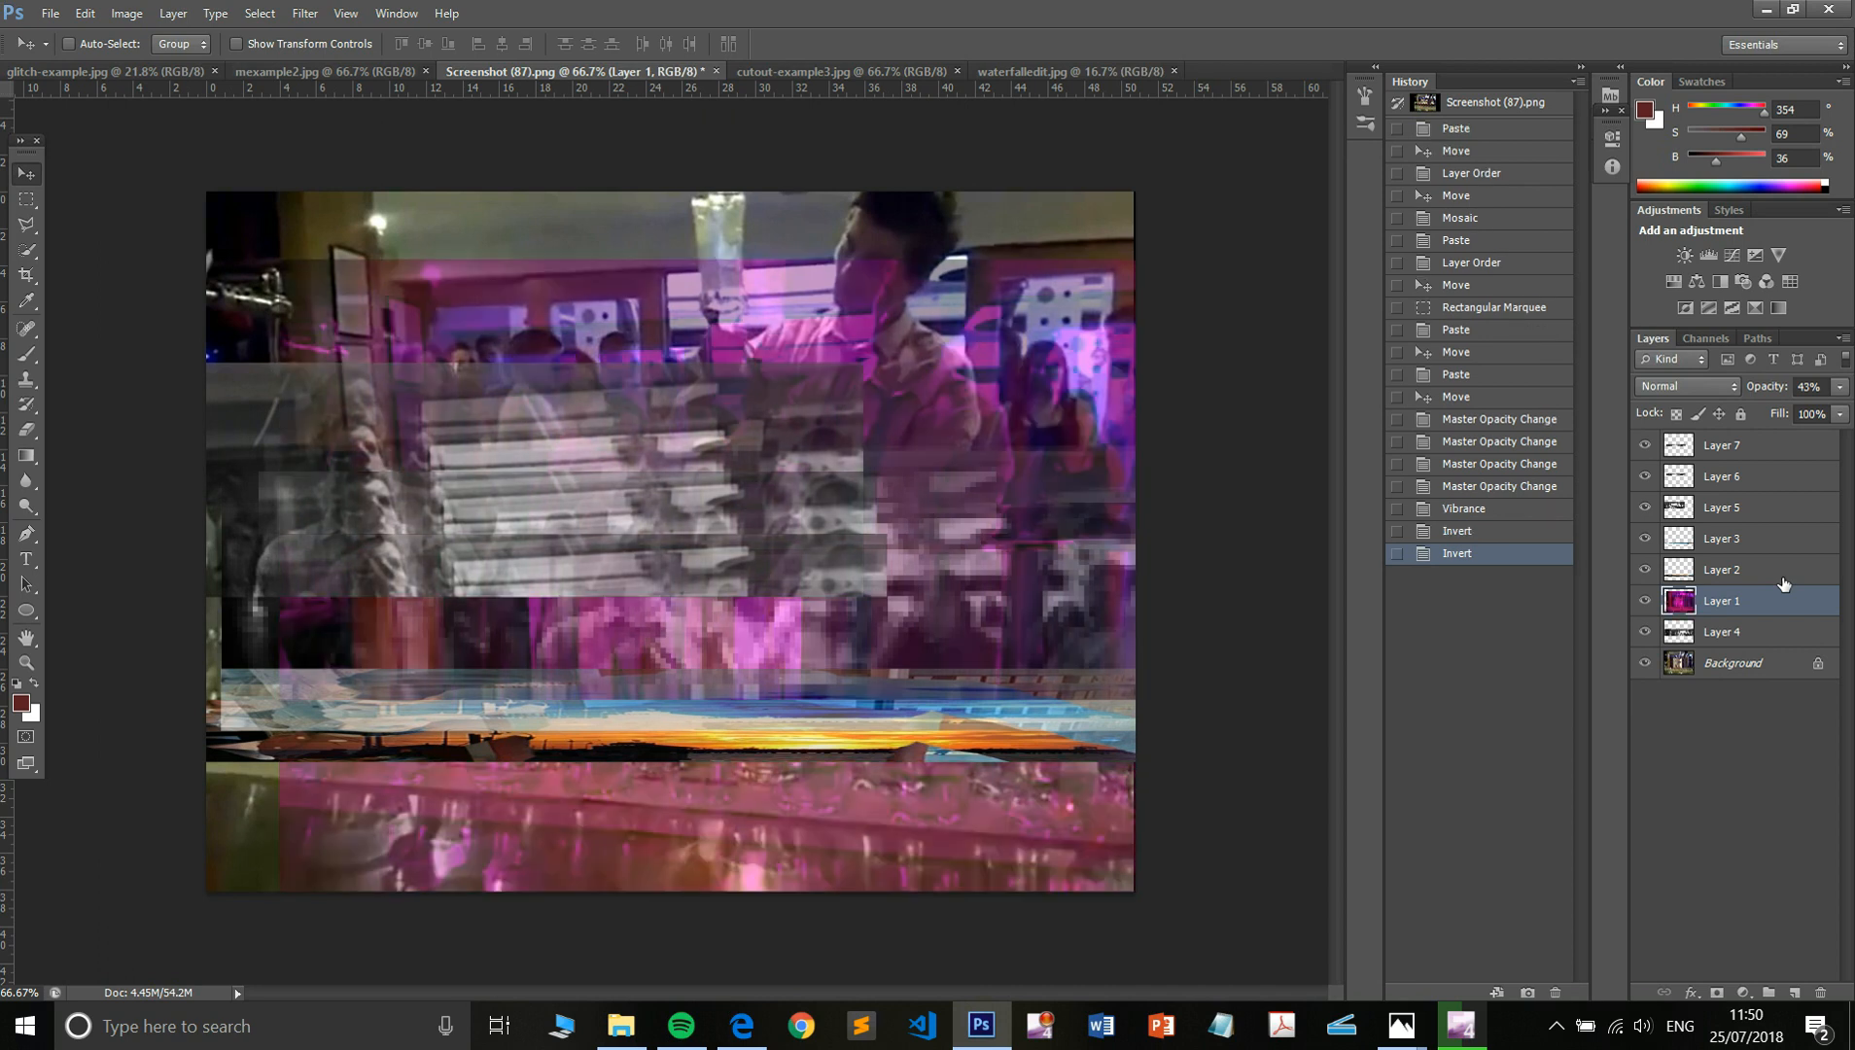
- Copy the full canvas area of Layer 1, paste it as a new layer, and invert the copy's colours
{"action": "key", "text": "ctrl+a"}
{"action": "key", "text": "ctrl+c"}
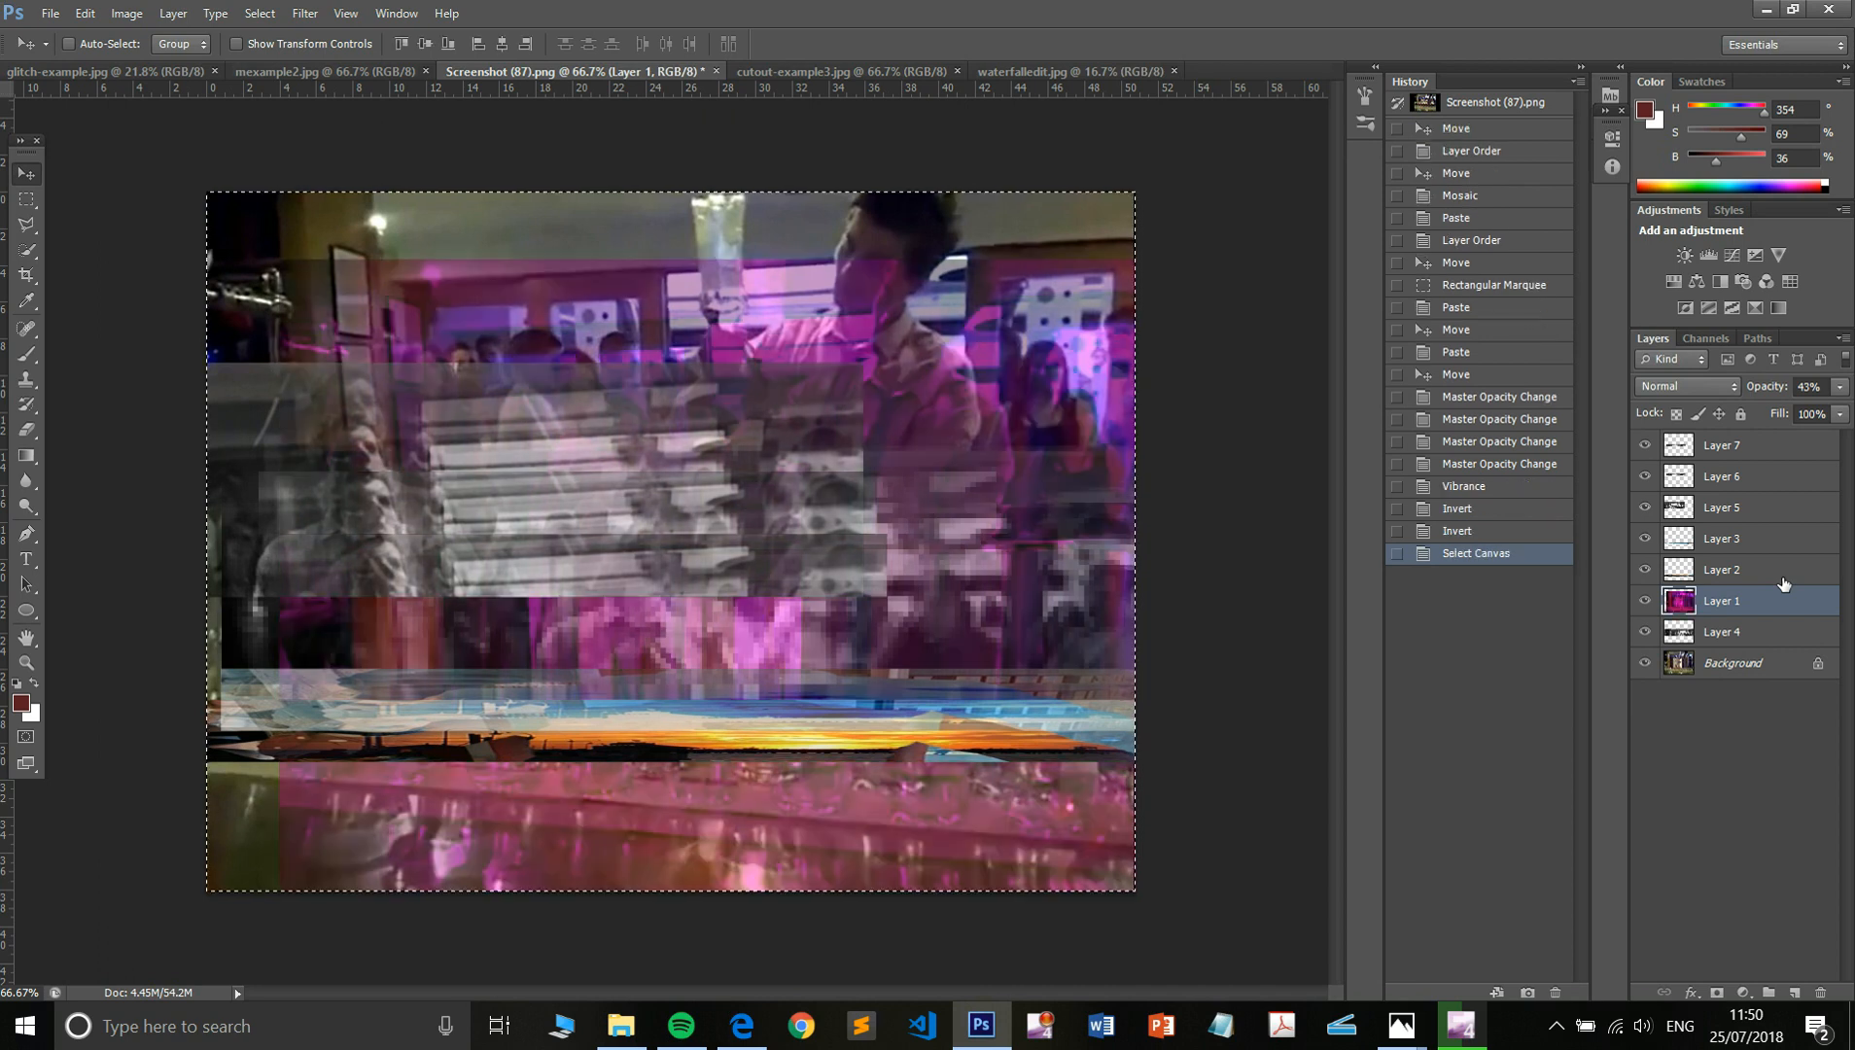
{"action": "key", "text": "ctrl+v"}
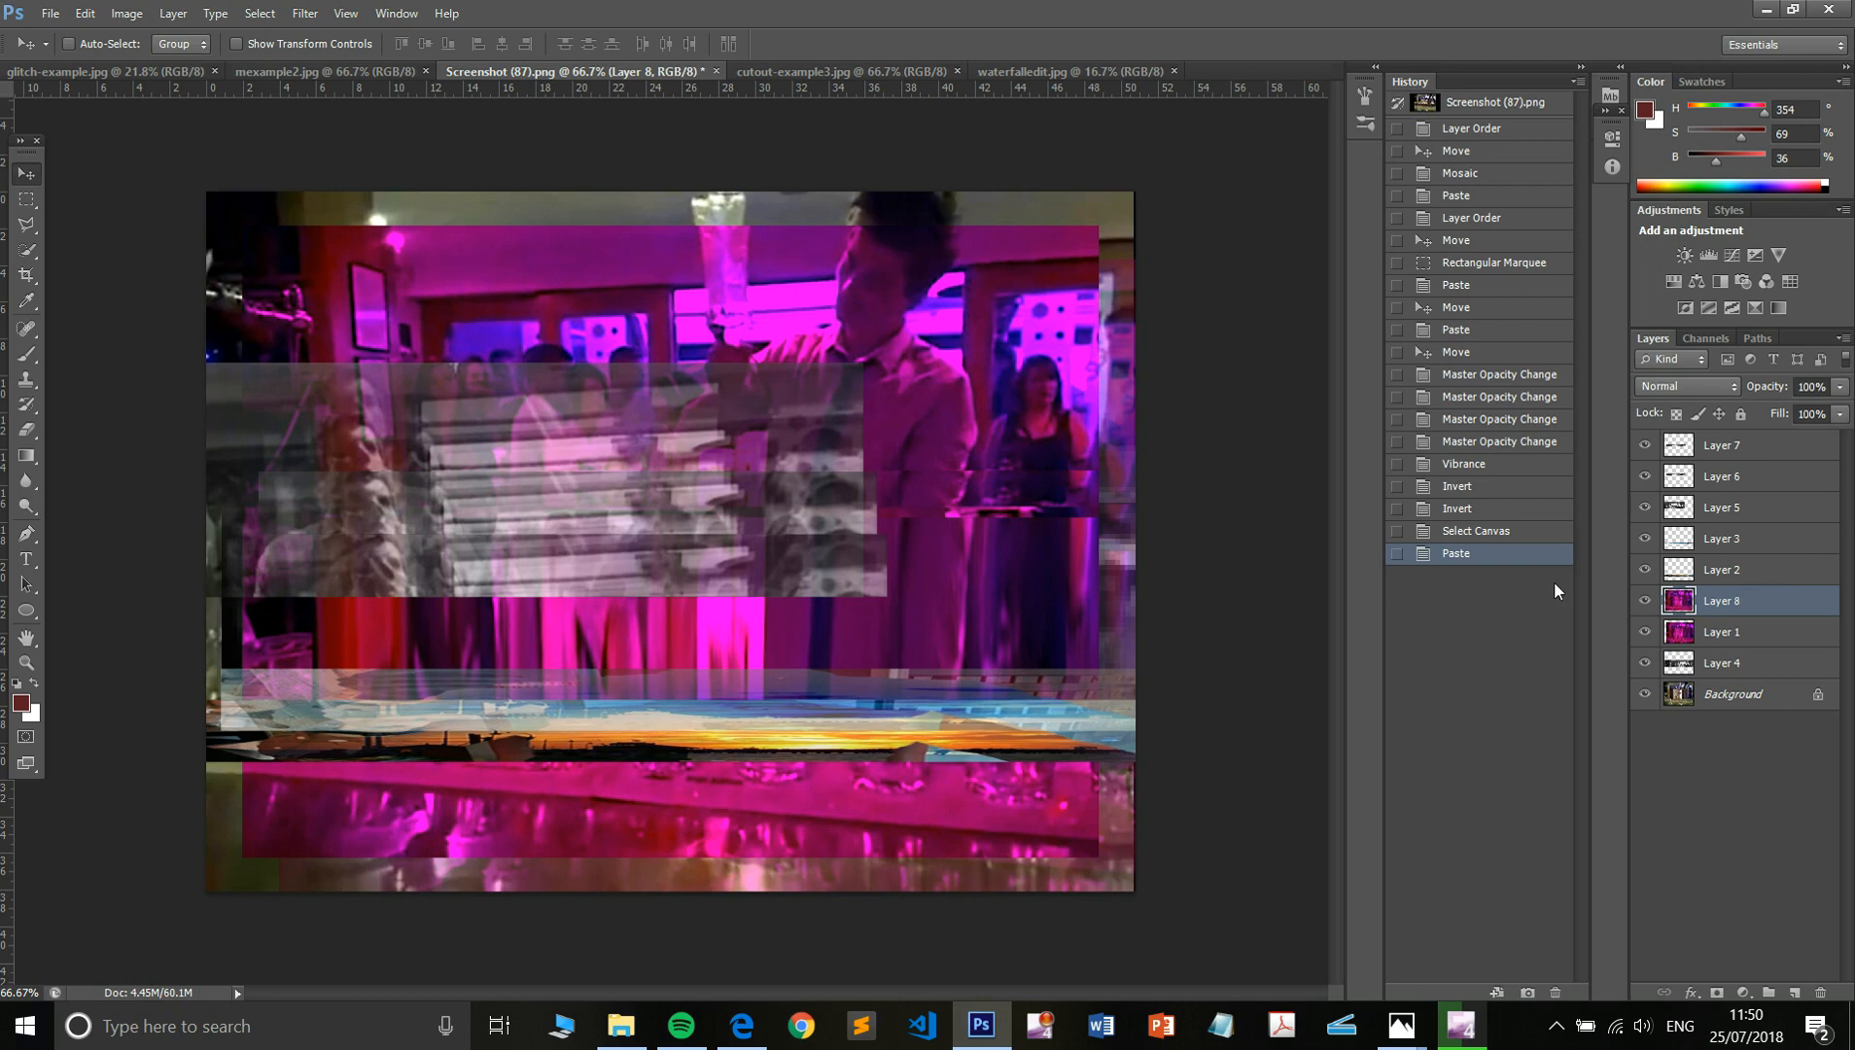
{"action": "key", "text": "ctrl+i"}
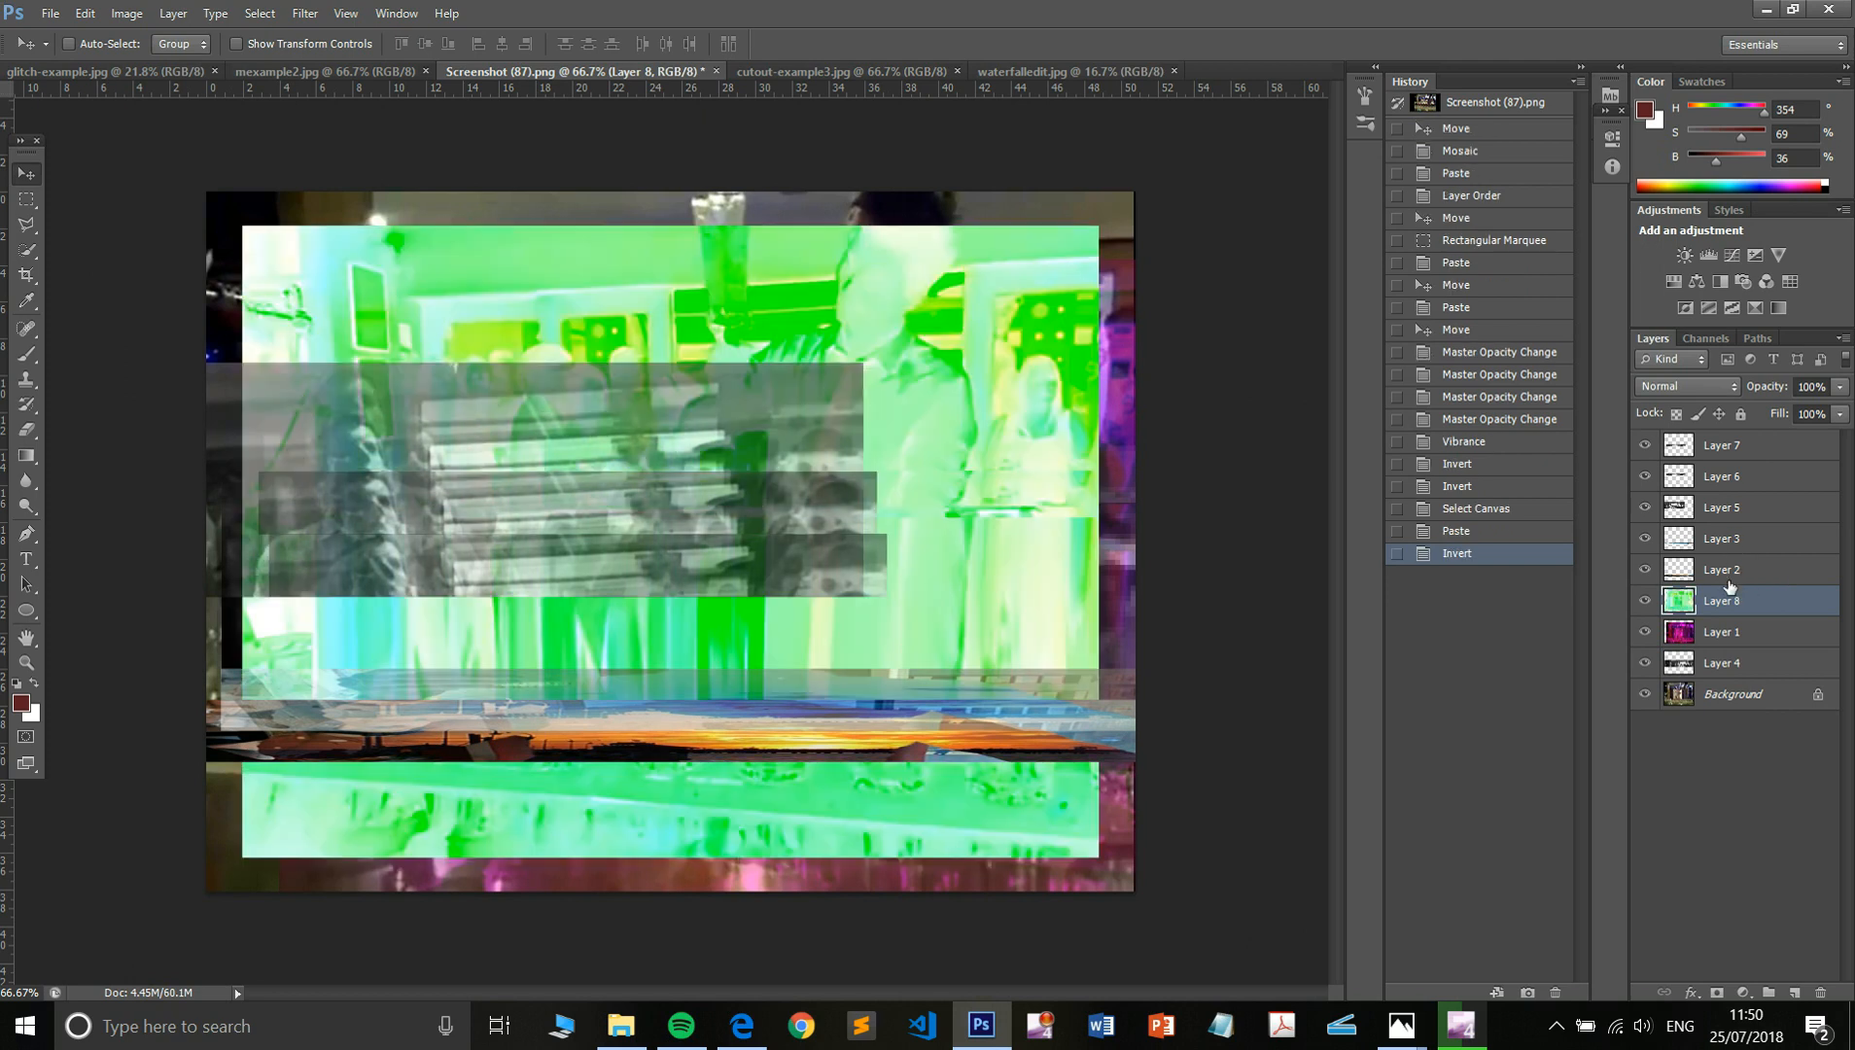
- Enlarge the inverted green copy to about 143% so that it extends past all edges of the canvas
{"action": "key", "text": "ctrl+t"}
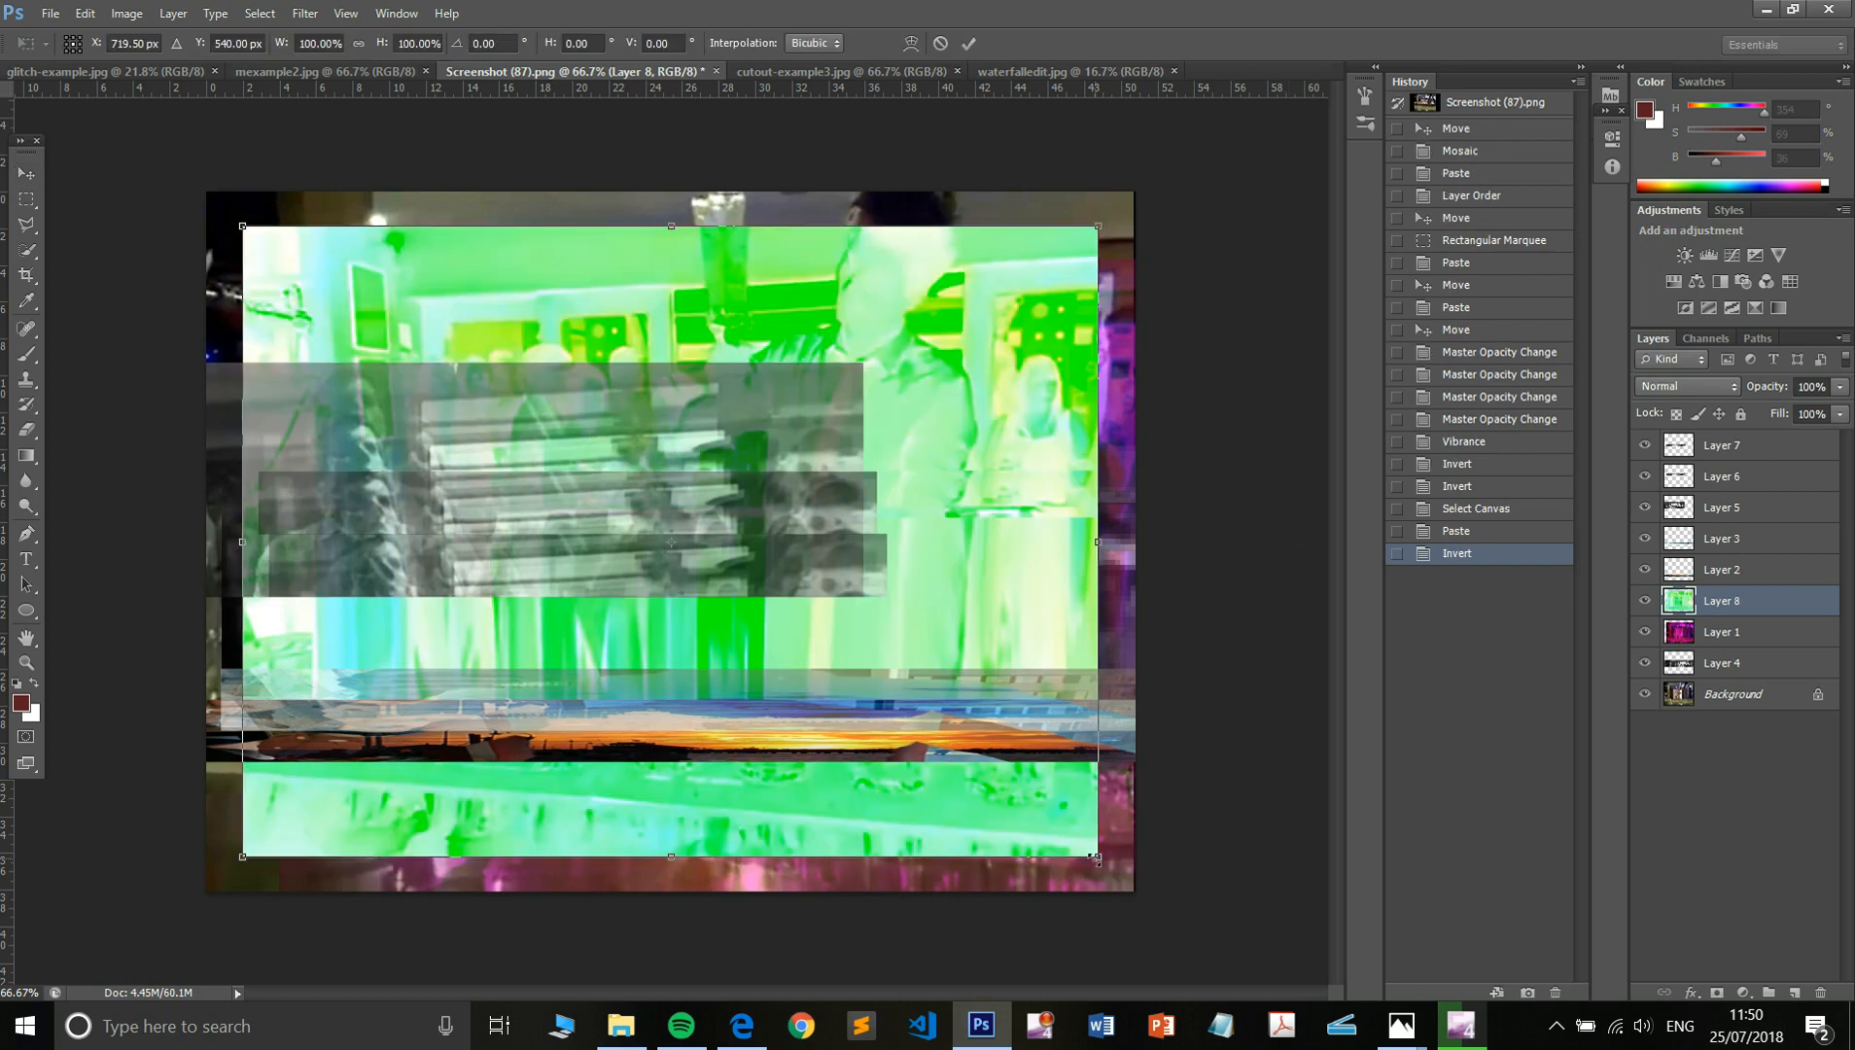
{"action": "left_click_drag", "start_coordinate": [1133, 882], "coordinate": [1322, 924]}
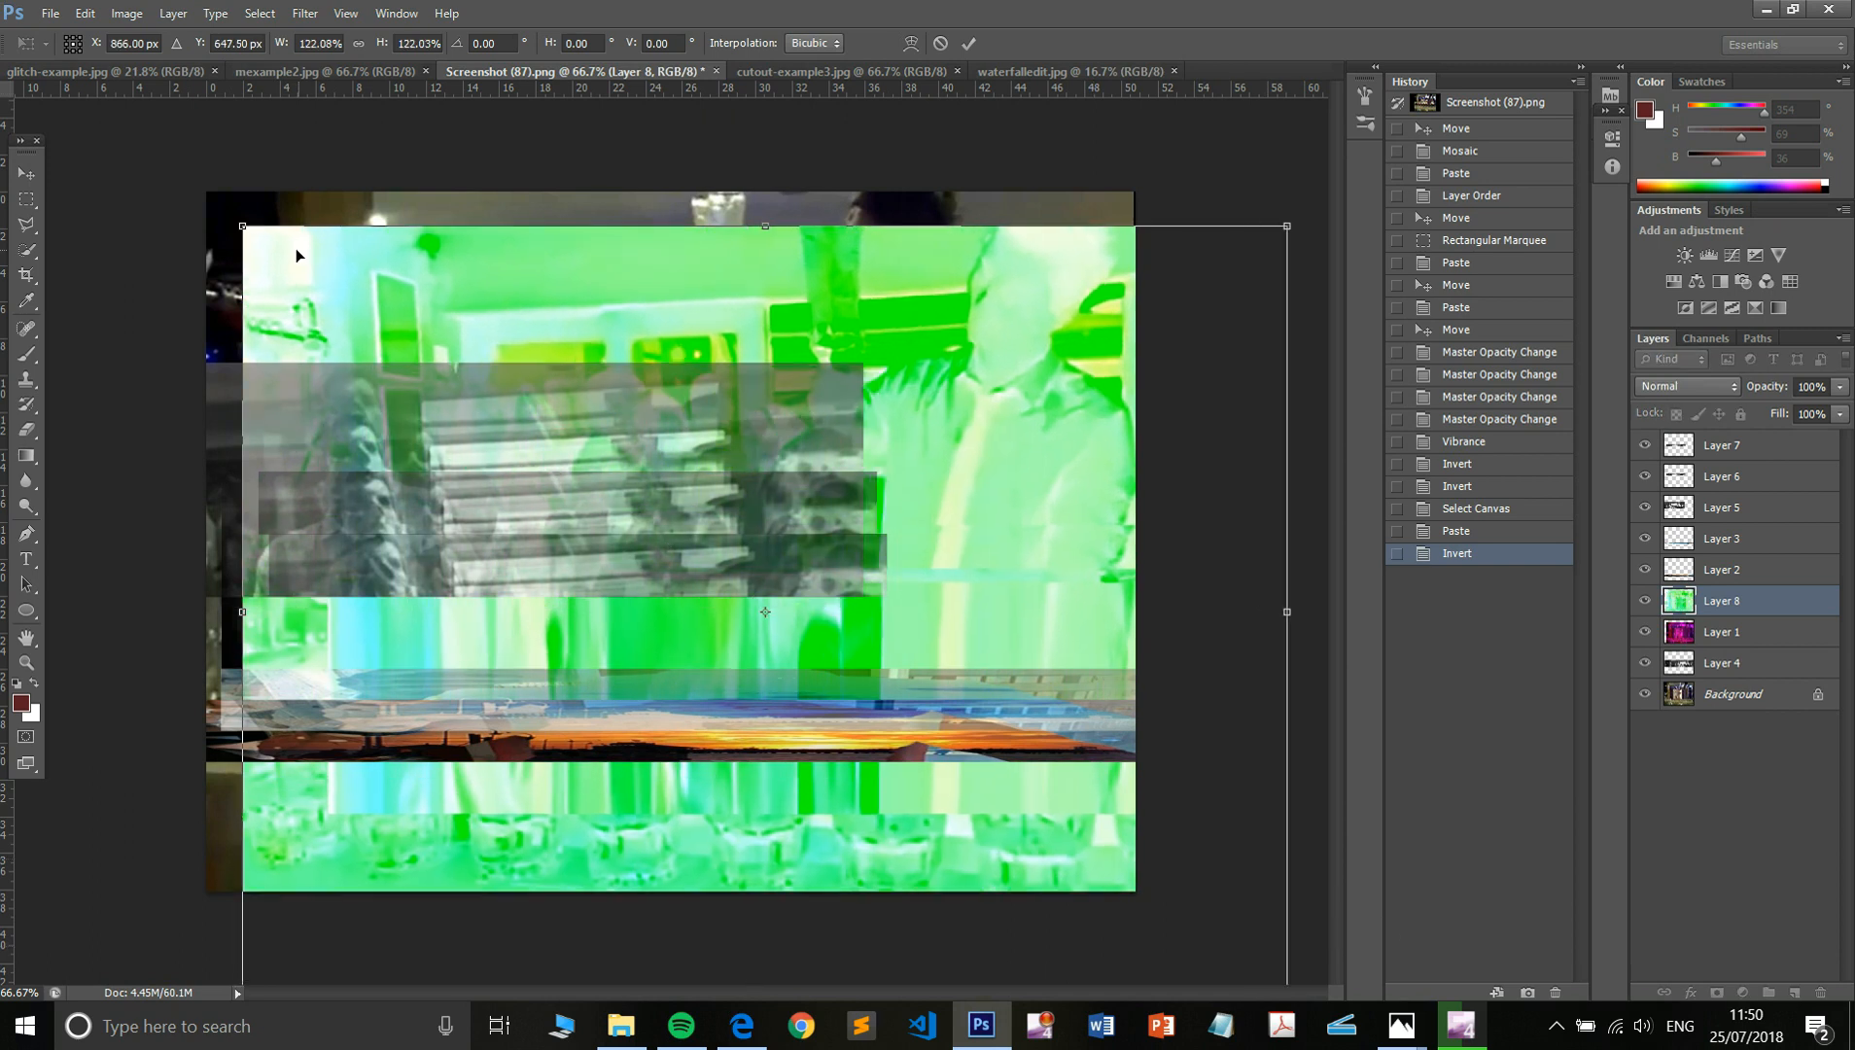
{"action": "left_click_drag", "start_coordinate": [242, 226], "coordinate": [58, 90]}
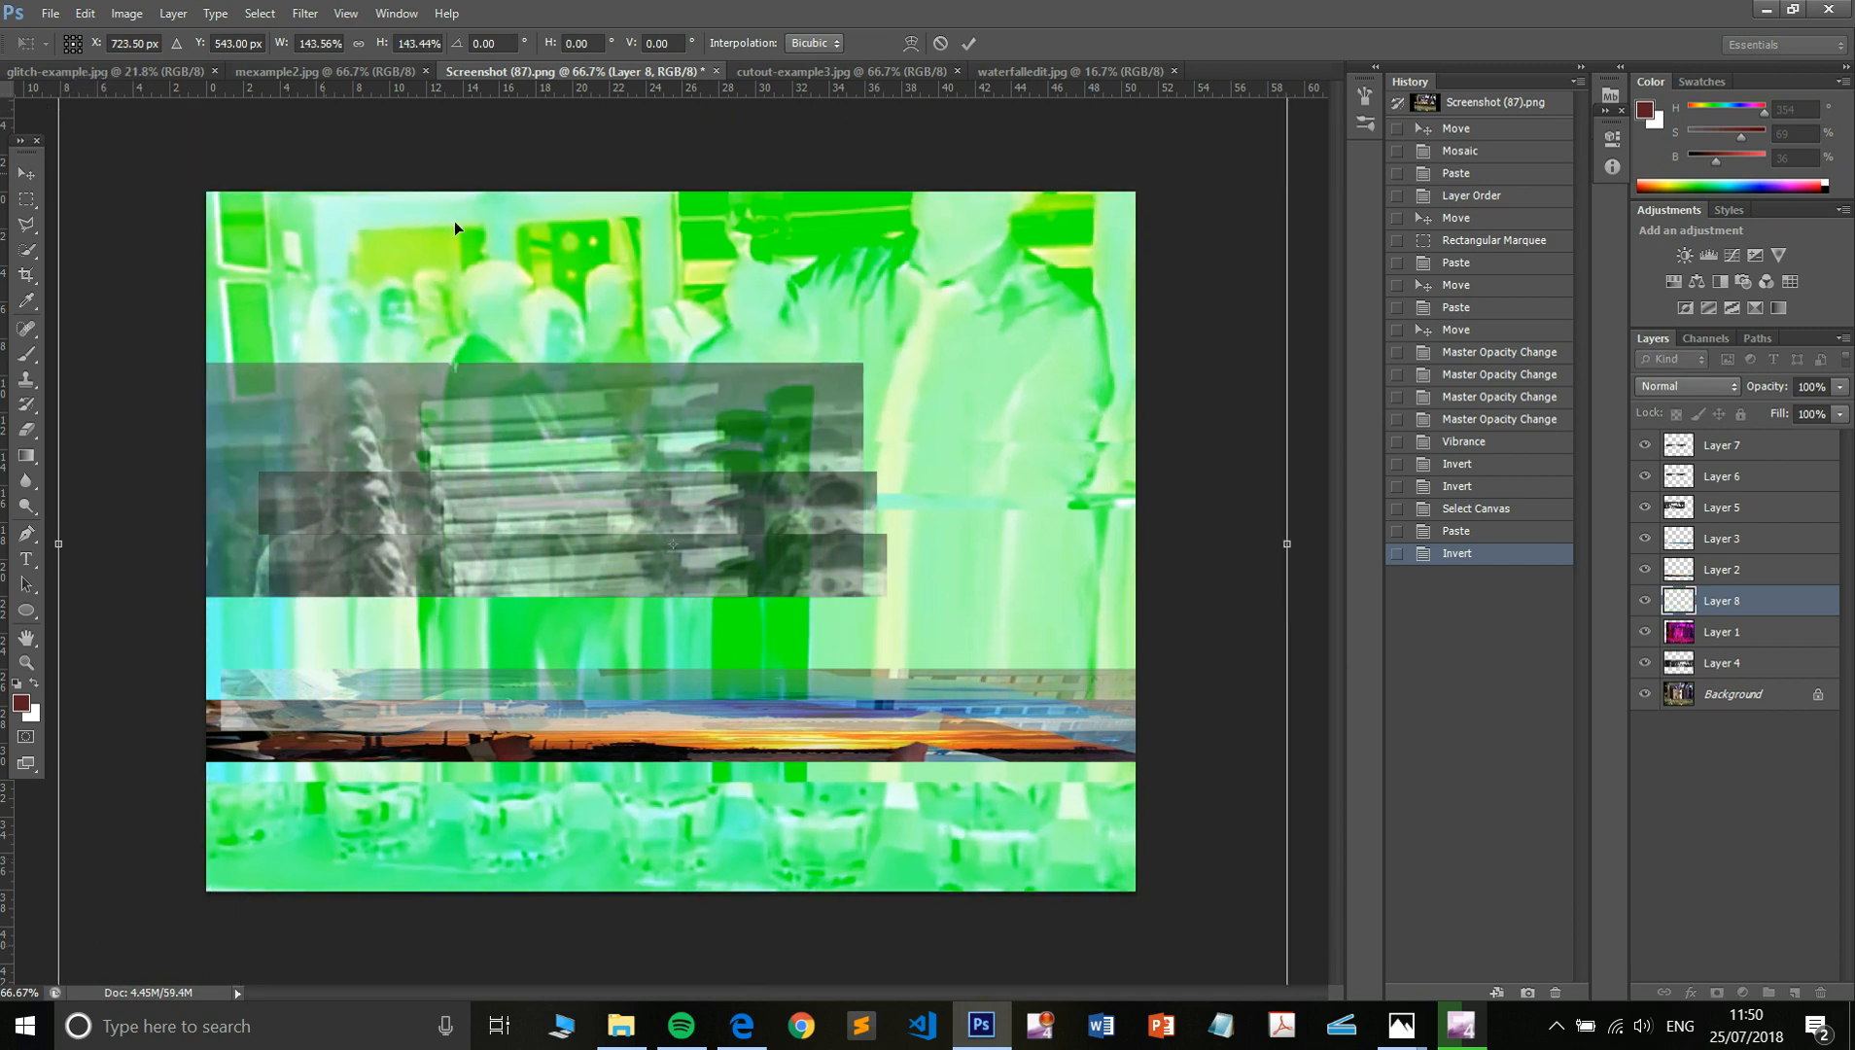
{"action": "key", "text": "Return"}
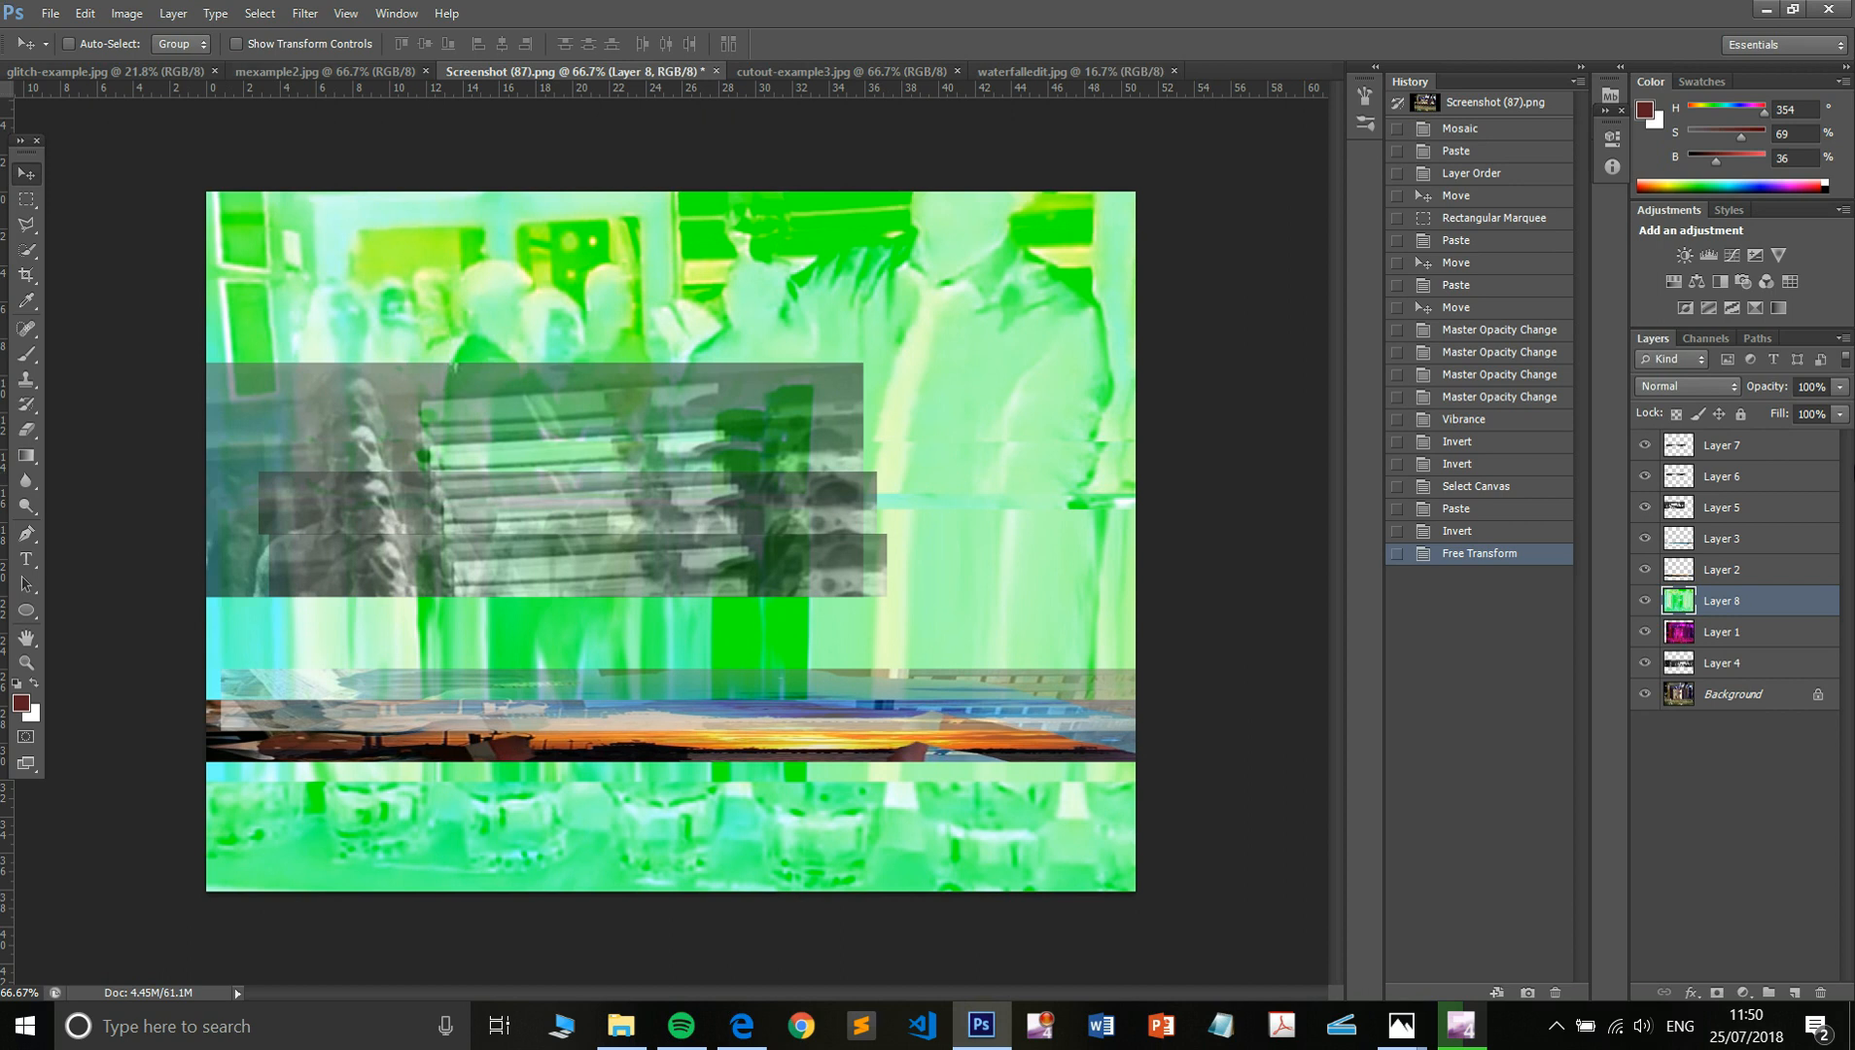
- Set the opacity of the enlarged inverted layer to 36%
{"action": "left_click", "coordinate": [1838, 386]}
{"action": "left_click", "coordinate": [1764, 402]}
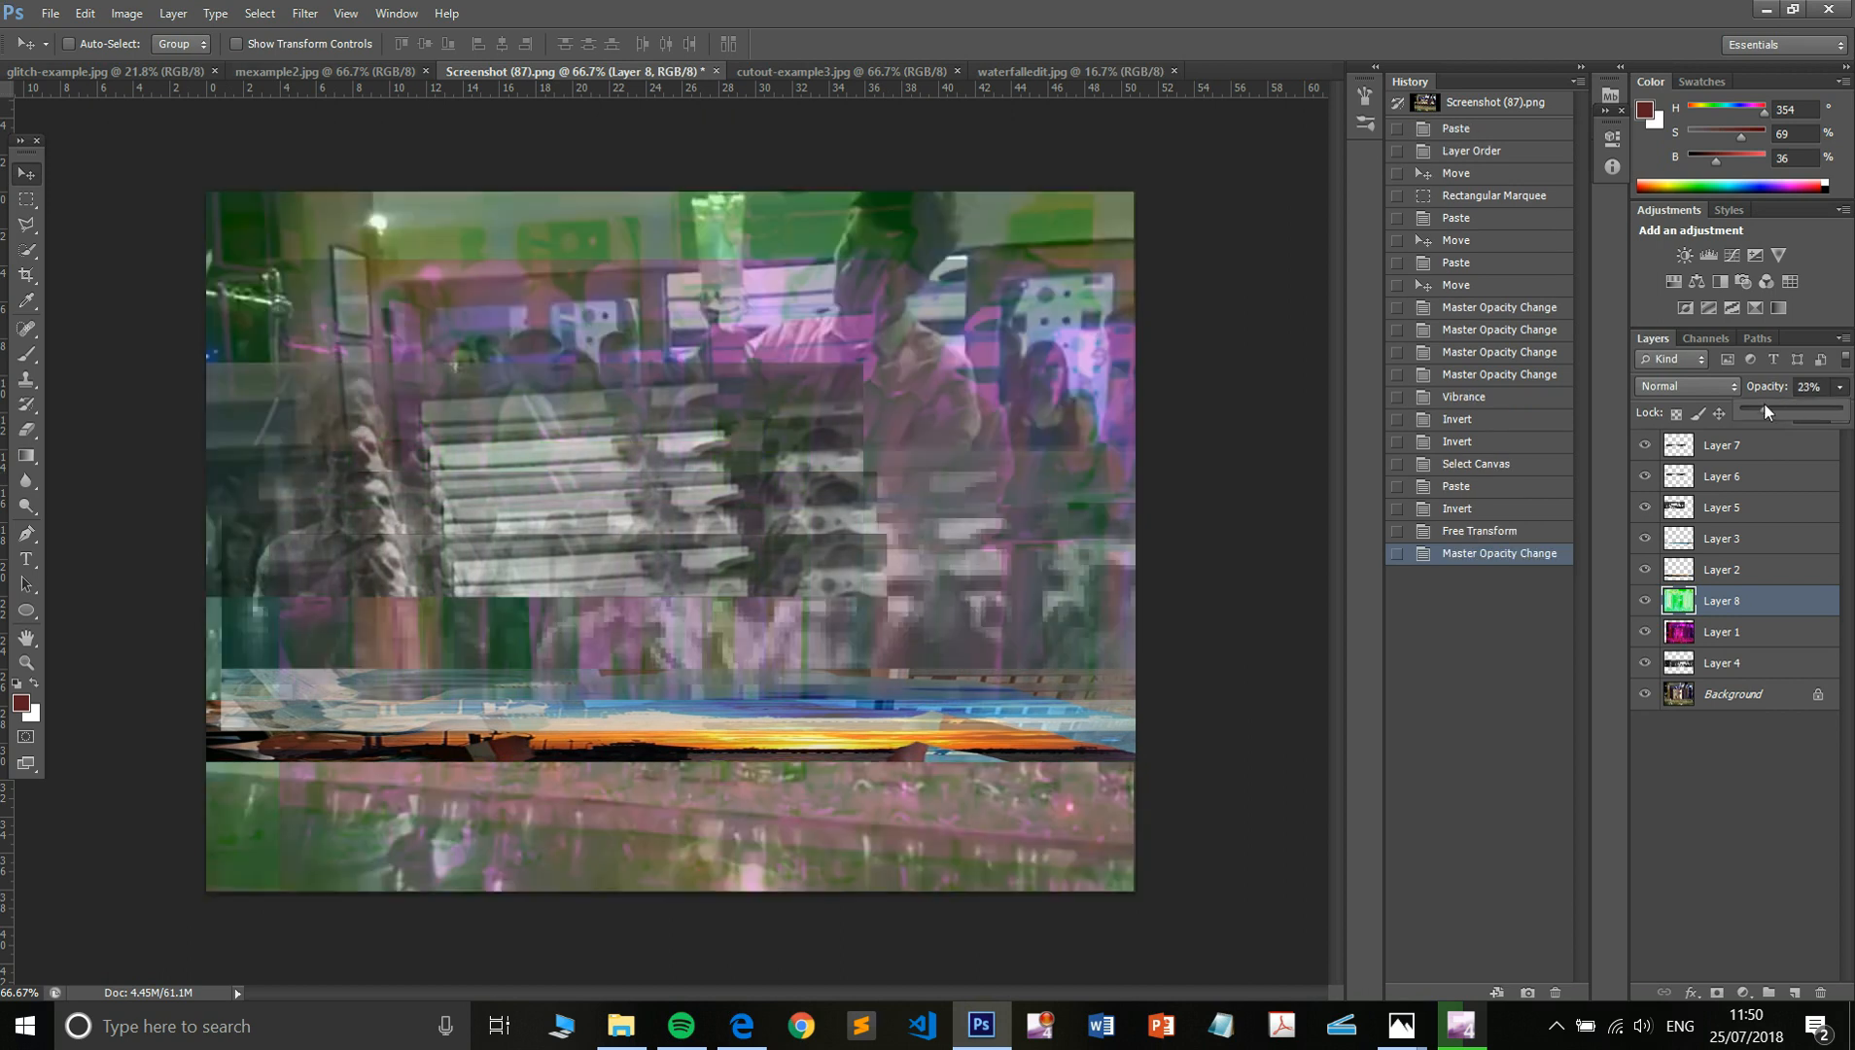
{"action": "left_click_drag", "start_coordinate": [1767, 404], "coordinate": [1777, 405]}
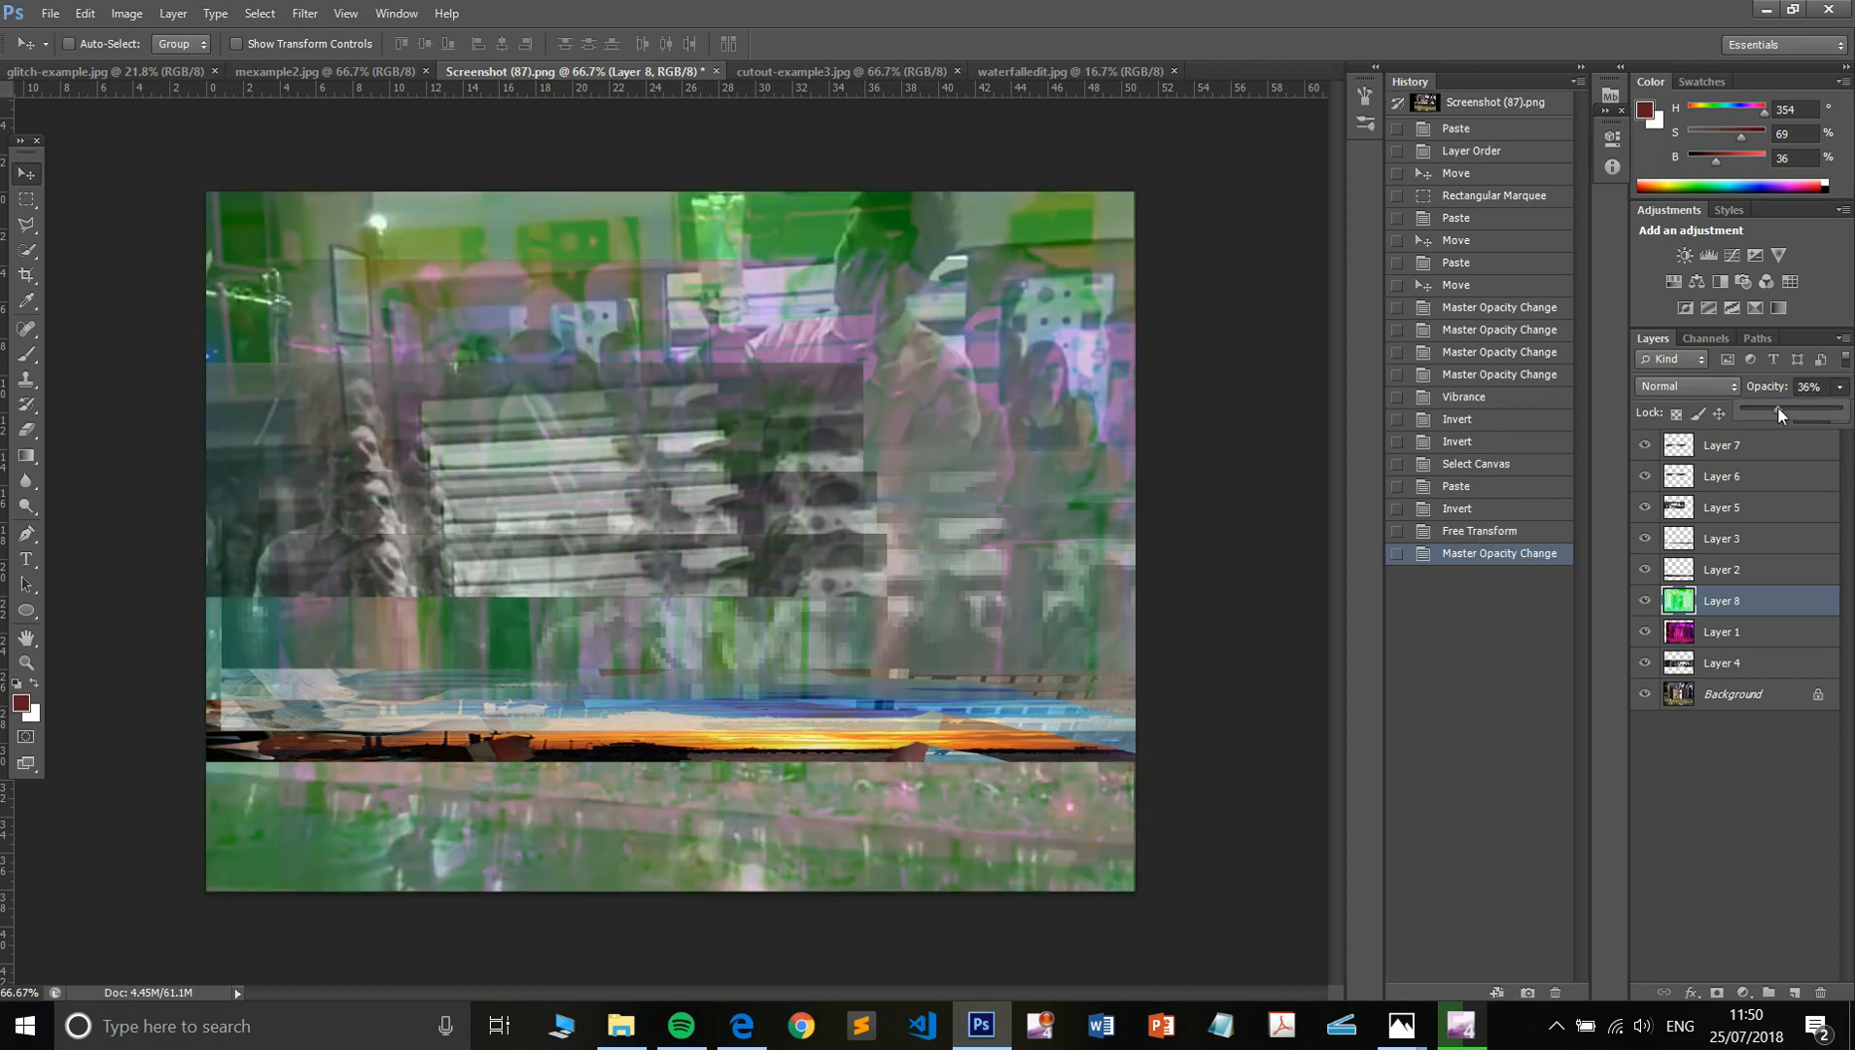
{"action": "left_click", "coordinate": [1298, 465]}
- Flatten the image and apply Levels with a black input level of 51 and a white input level of 217
{"action": "right_click", "coordinate": [1767, 627]}
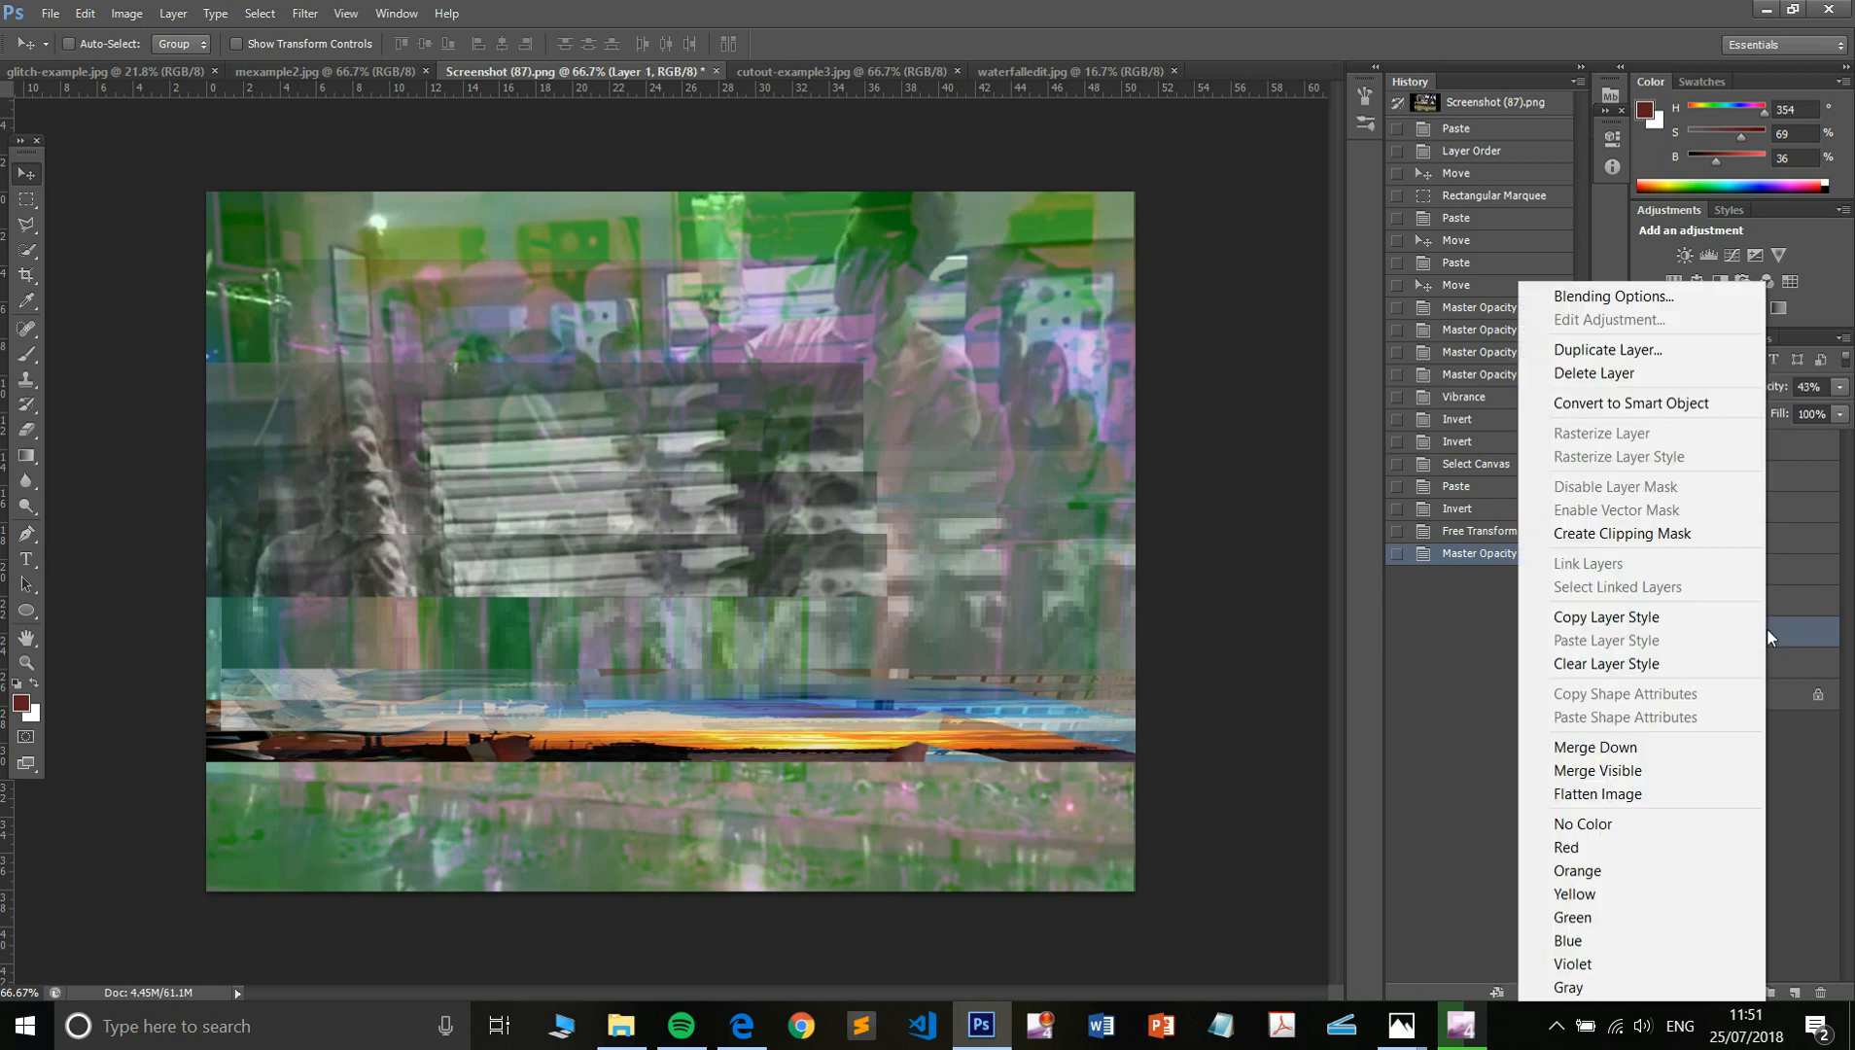
{"action": "left_click", "coordinate": [1668, 800]}
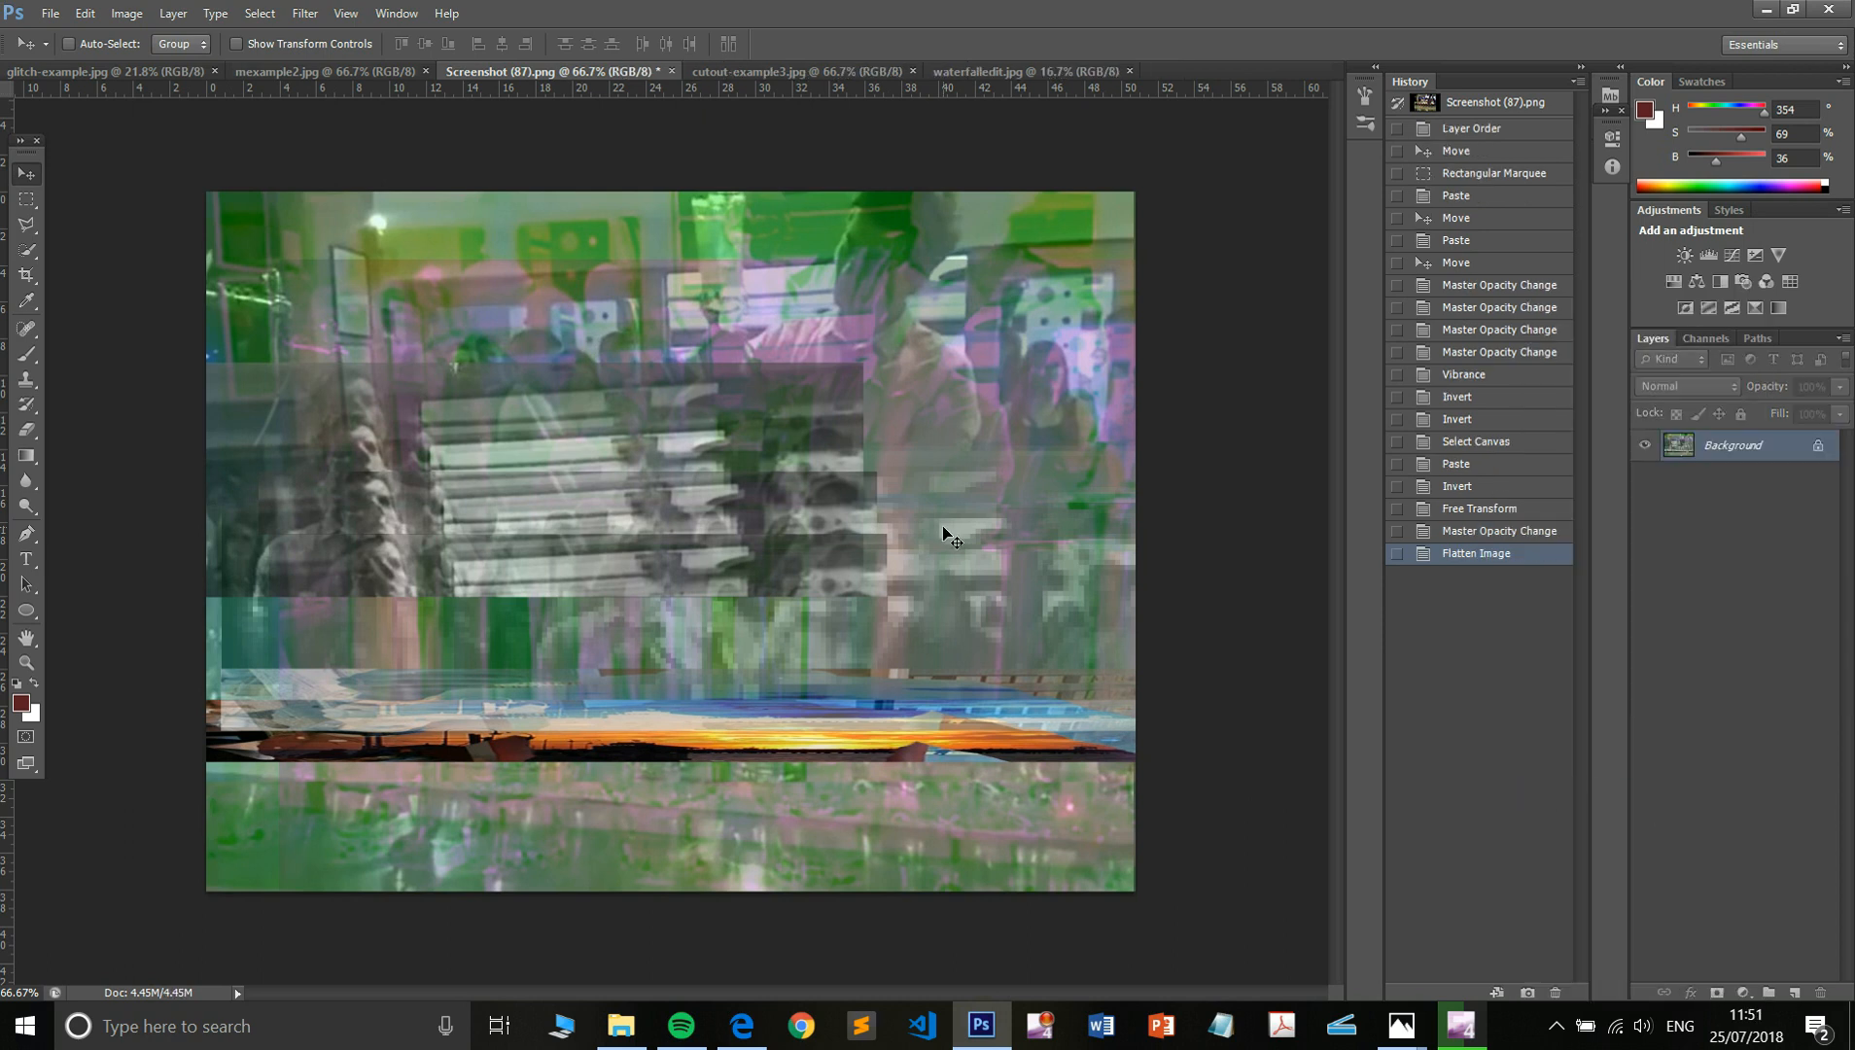
{"action": "key", "text": "i"}
{"action": "key", "text": "ctrl+l"}
{"action": "left_click_drag", "start_coordinate": [1244, 516], "coordinate": [1293, 520]}
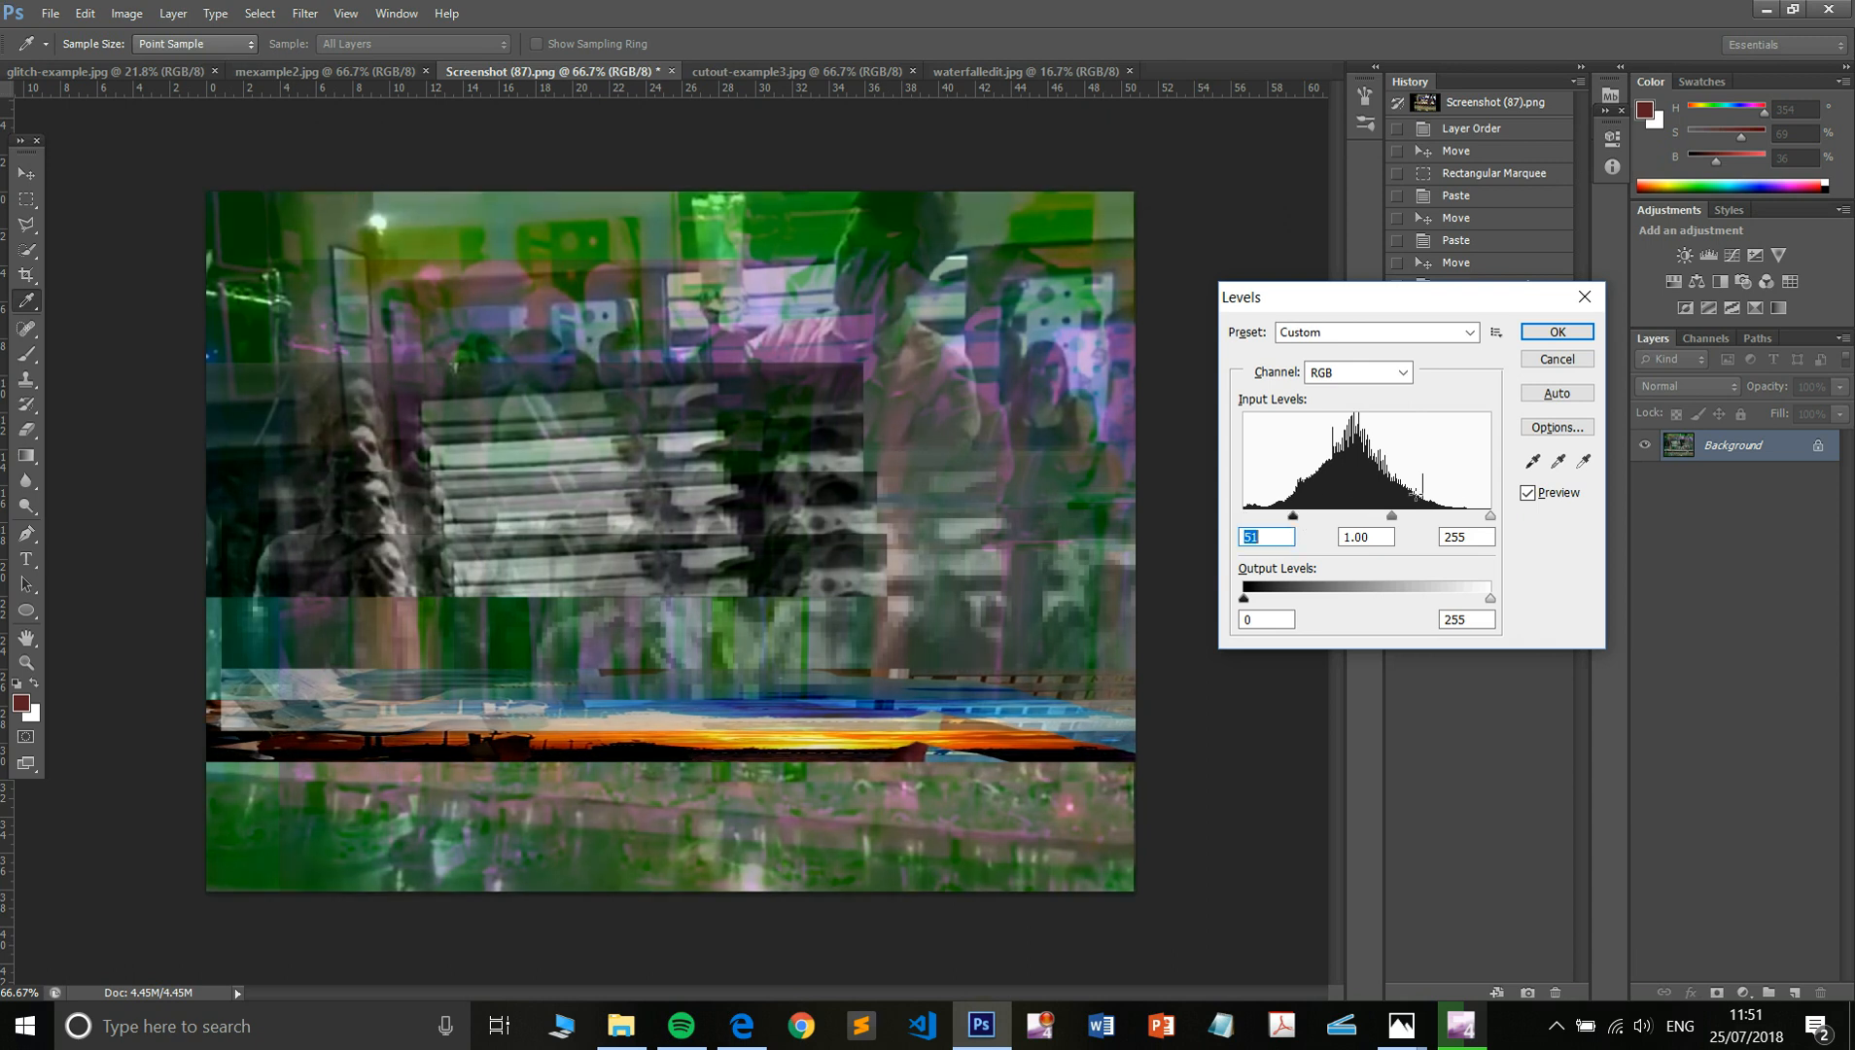
{"action": "left_click_drag", "start_coordinate": [1491, 518], "coordinate": [1455, 523]}
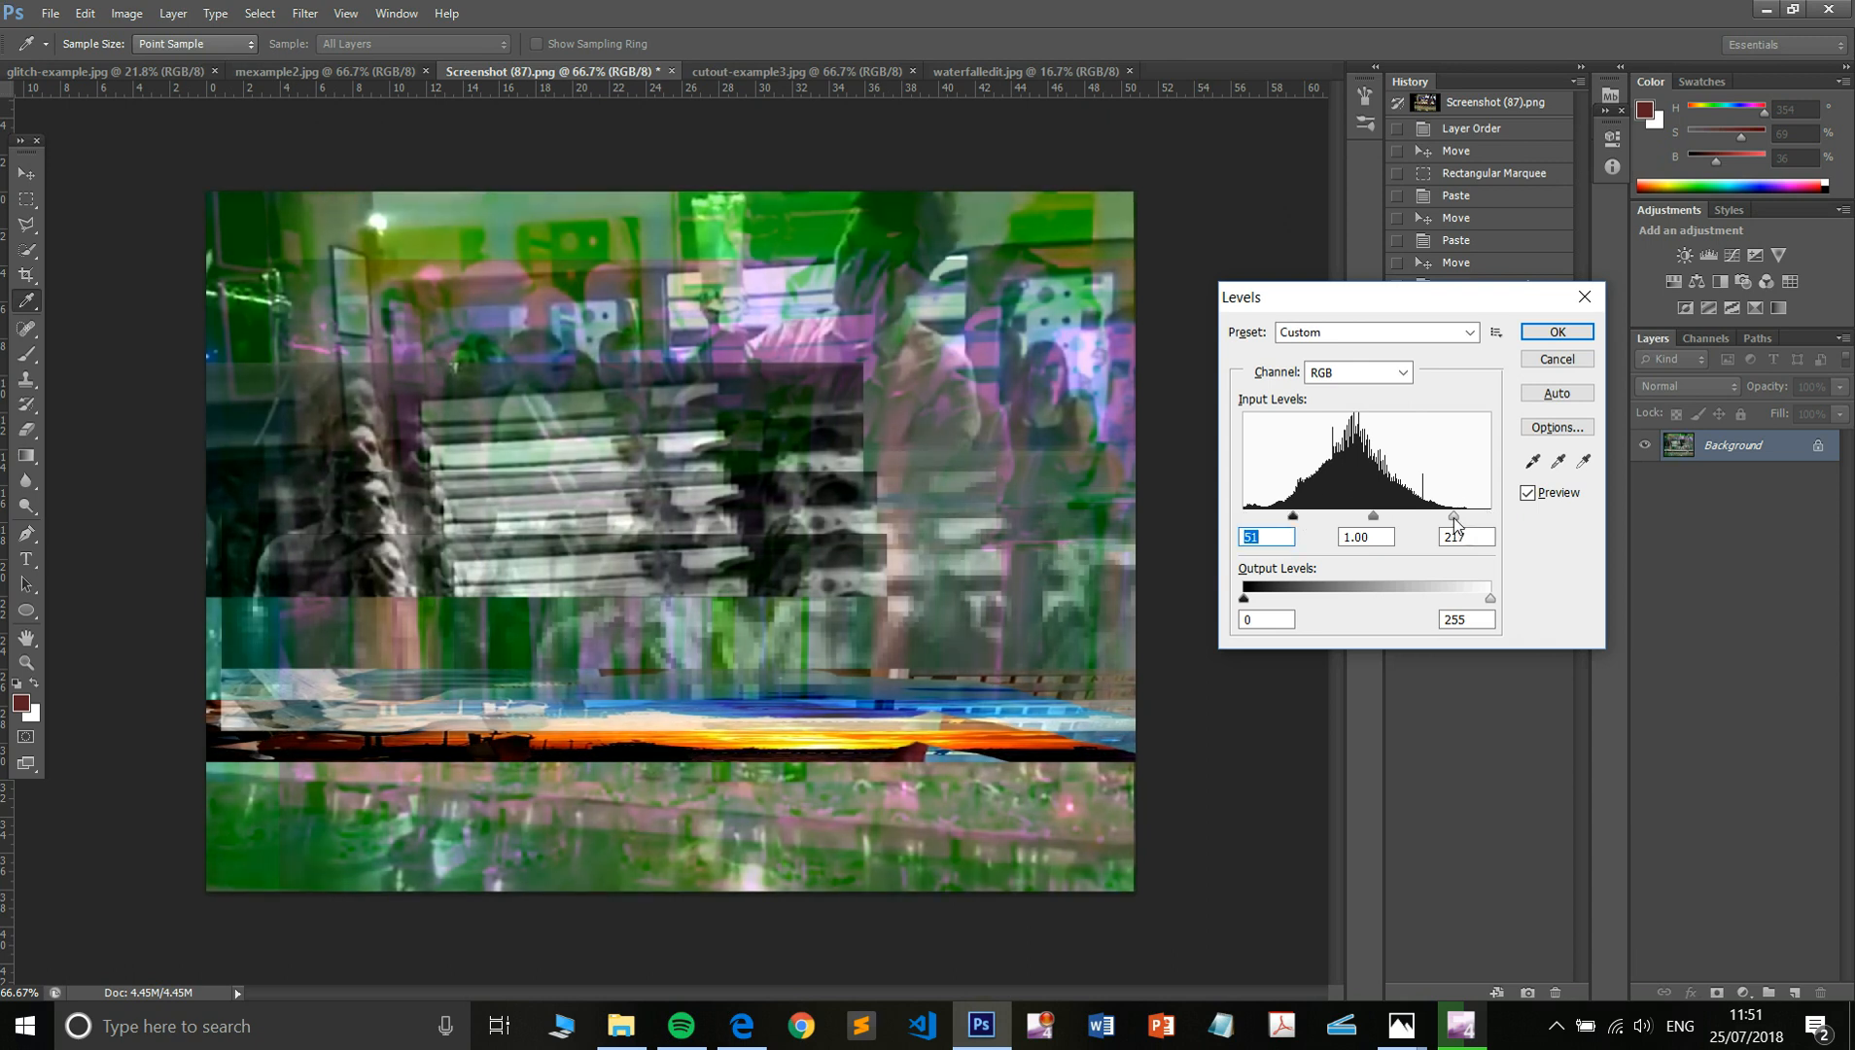
{"action": "left_click", "coordinate": [1556, 332]}
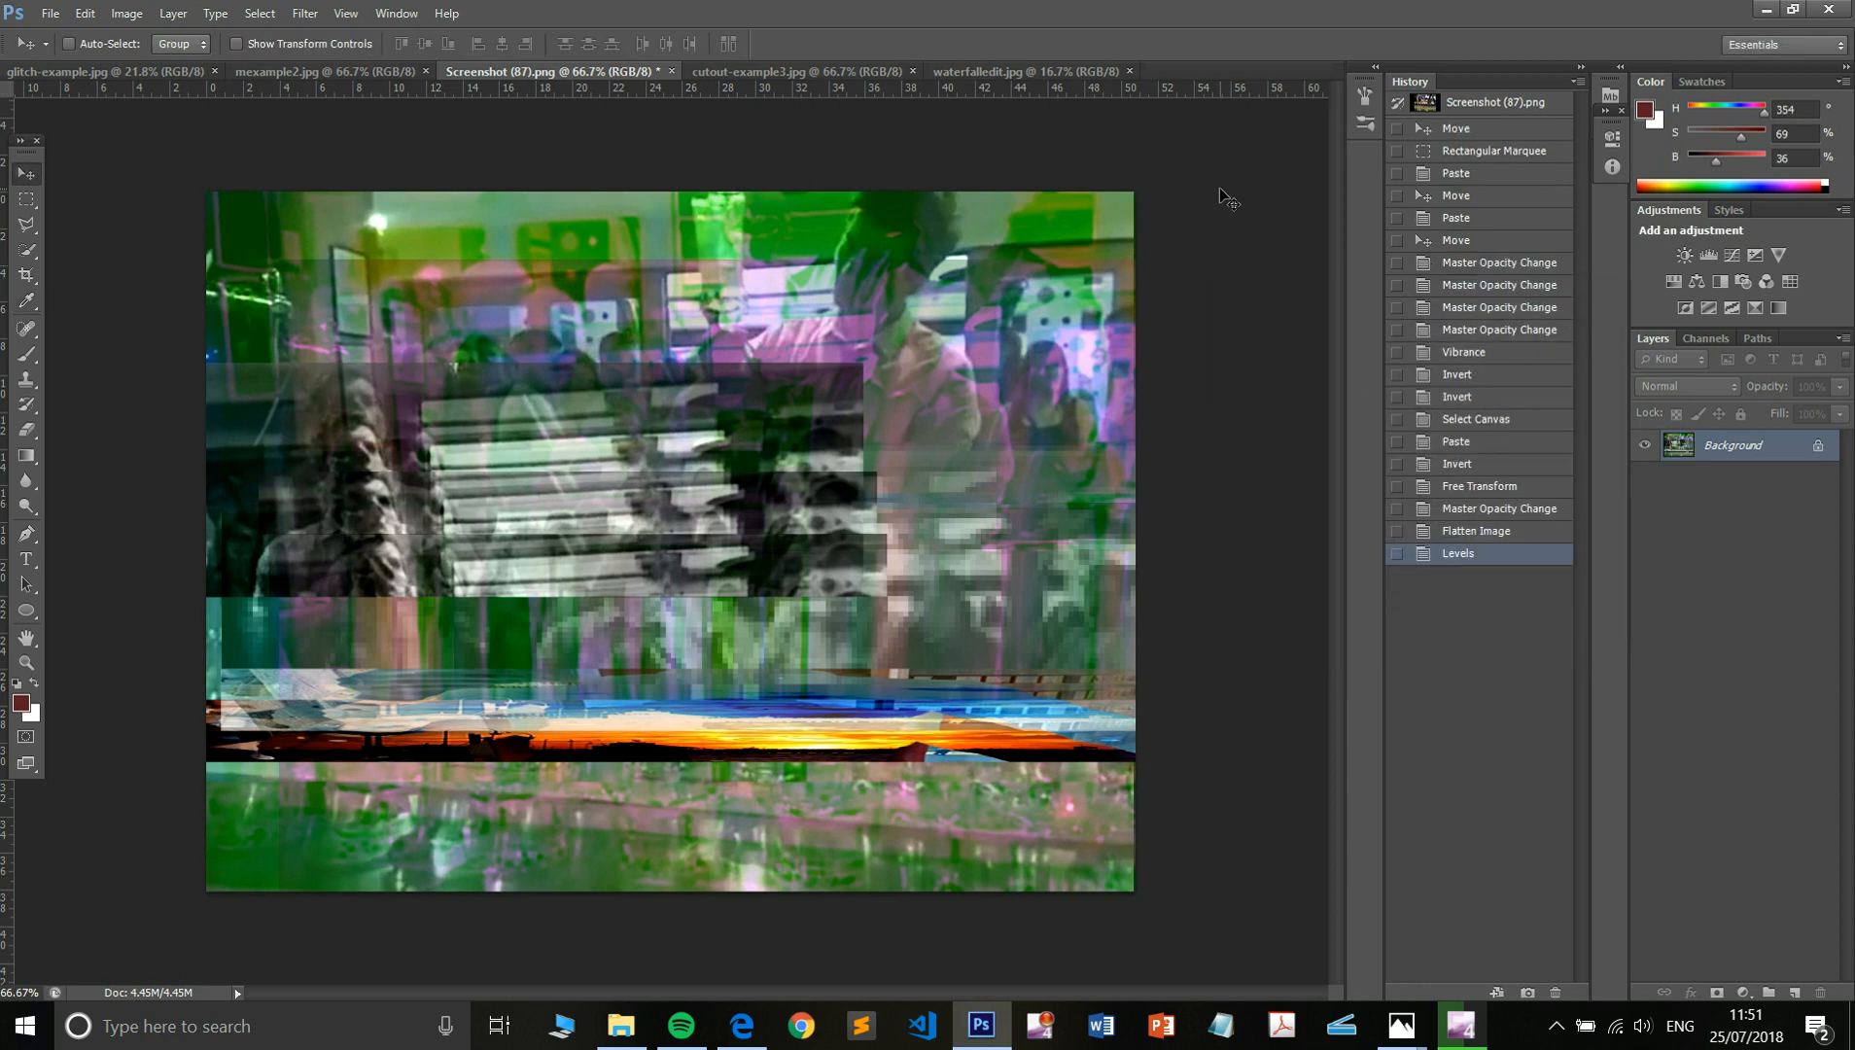
- Copy the entire flattened glitch image and paste it into the waterfalledit.jpg document
{"action": "key", "text": "ctrl+a"}
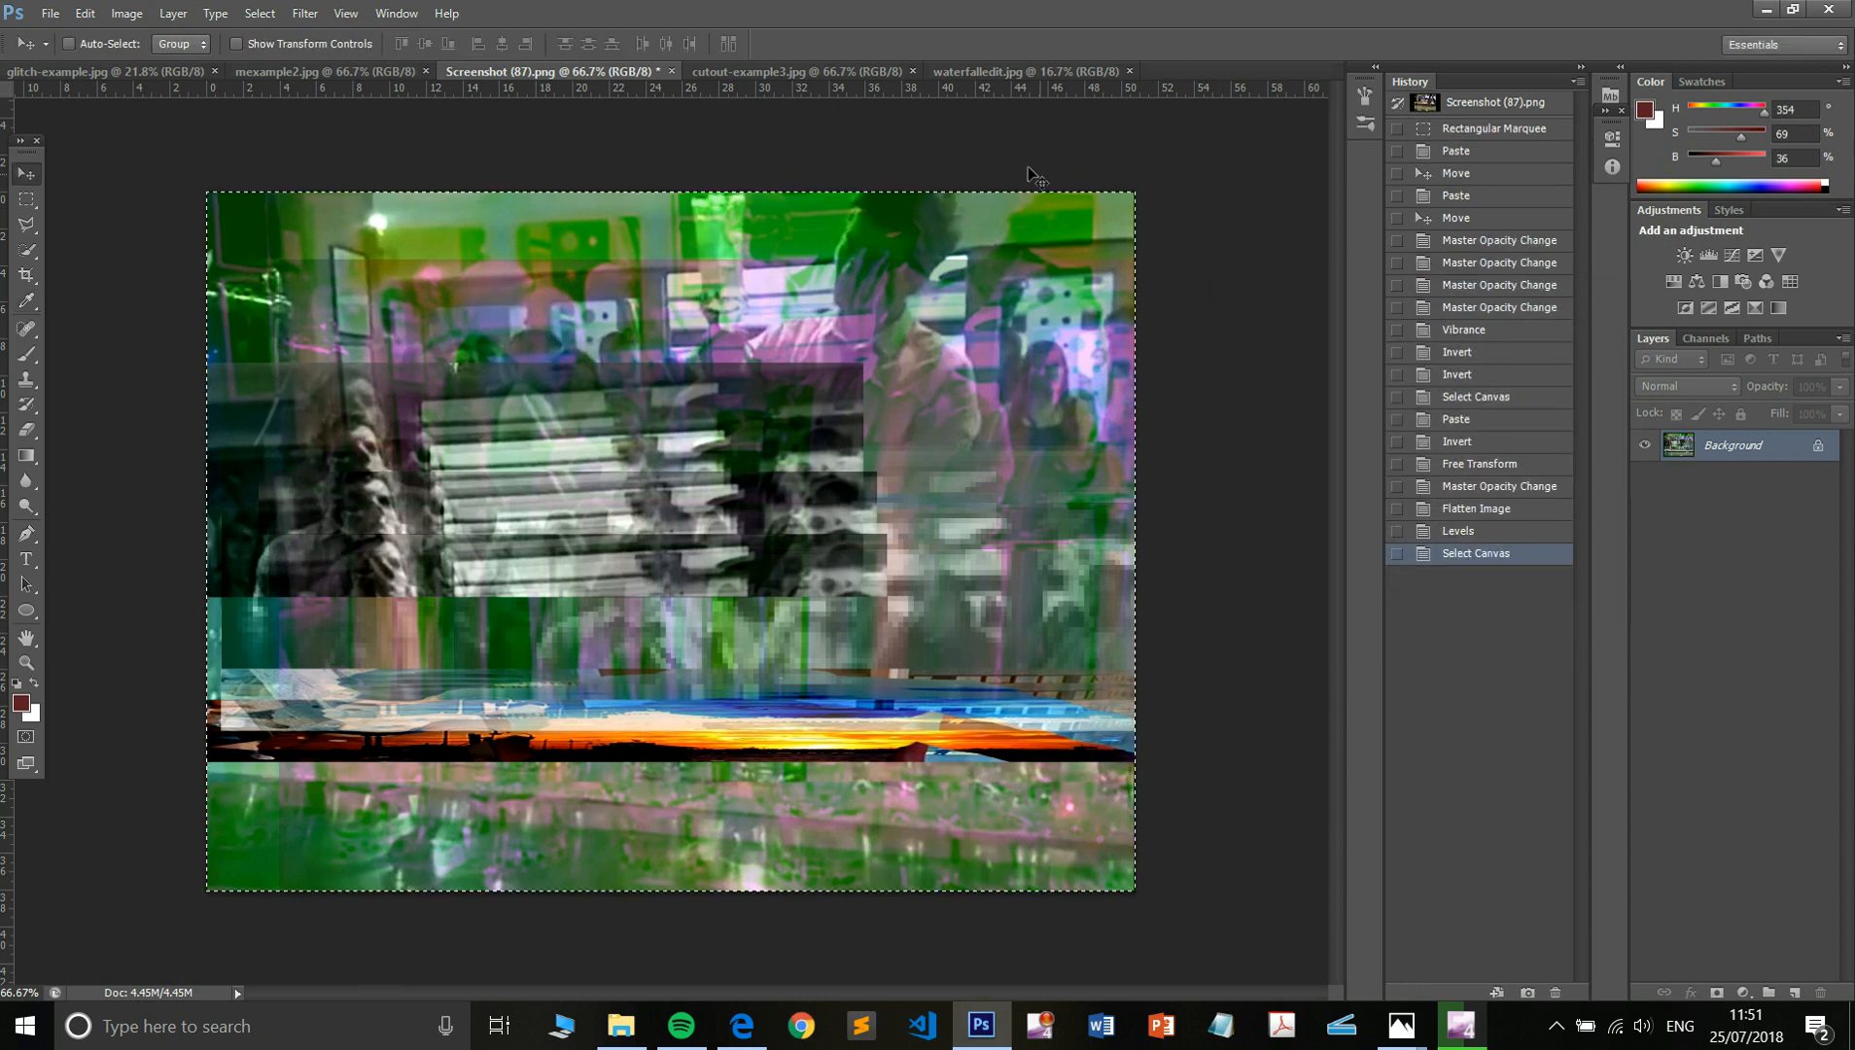
{"action": "left_click", "coordinate": [1014, 66]}
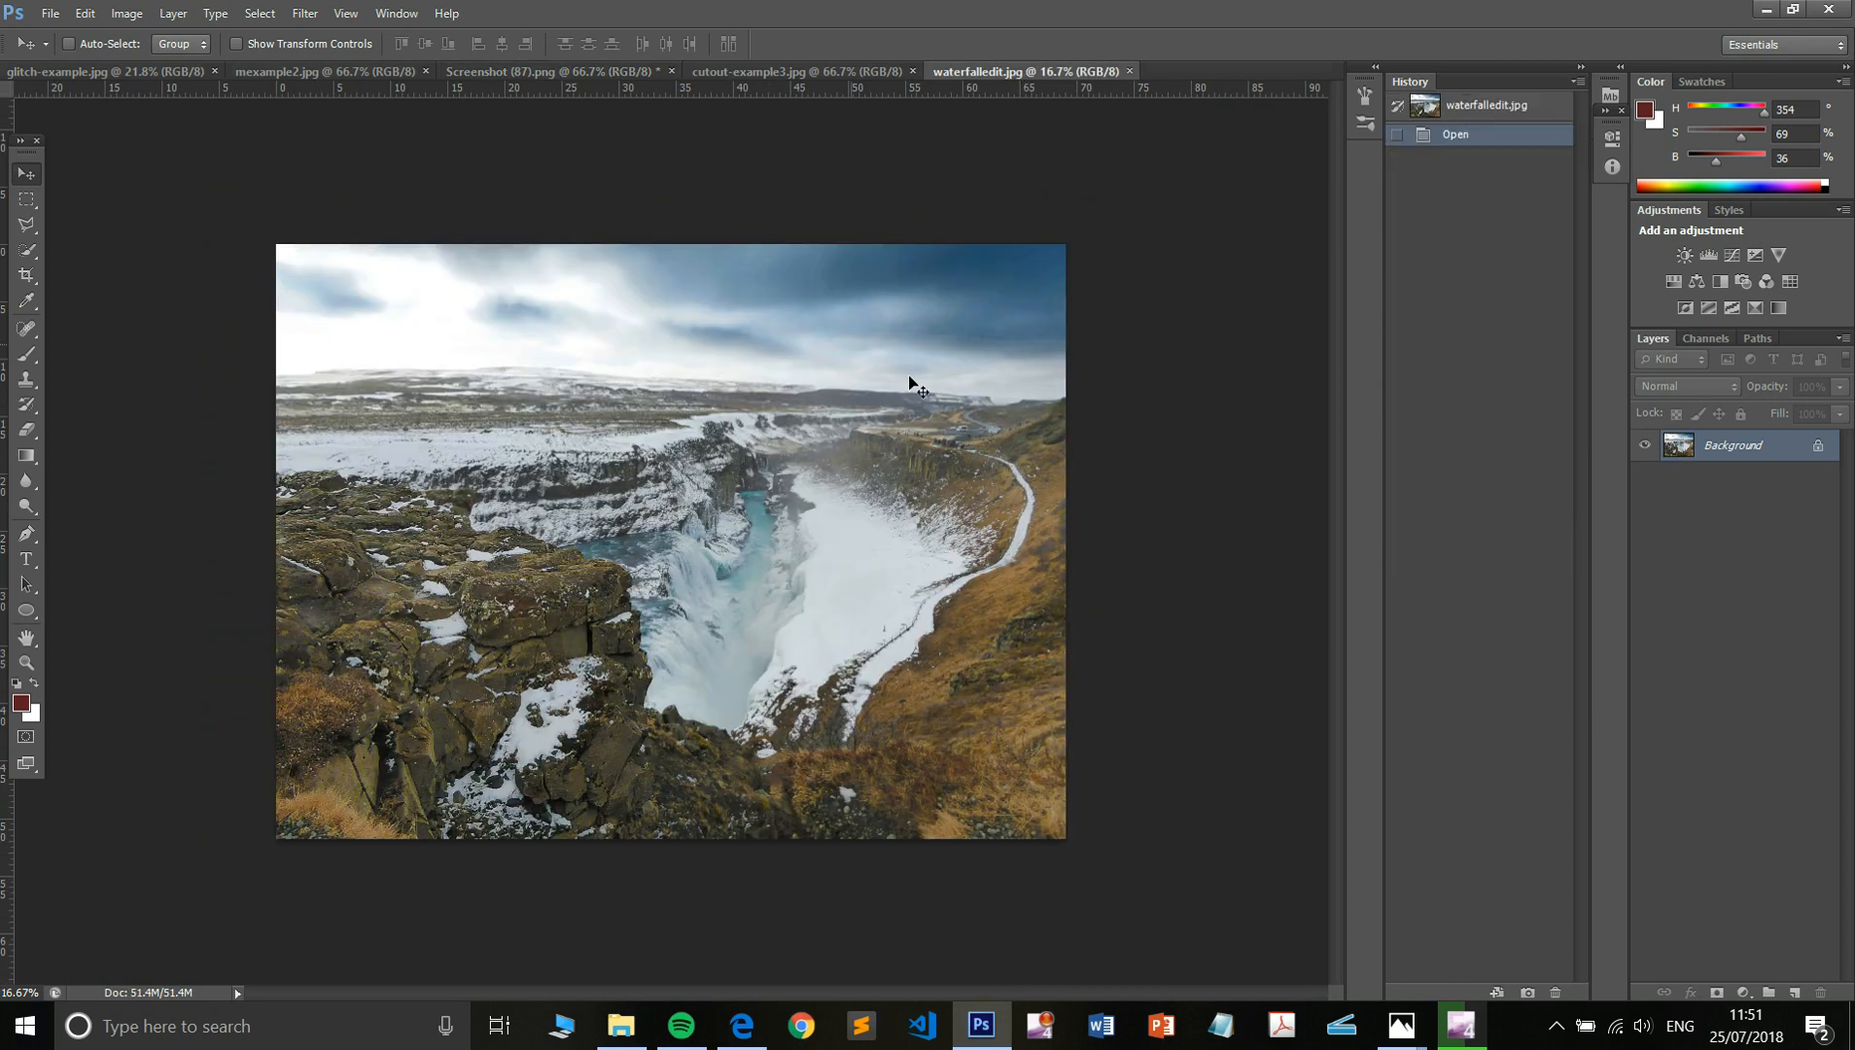
{"action": "key", "text": "ctrl+v"}
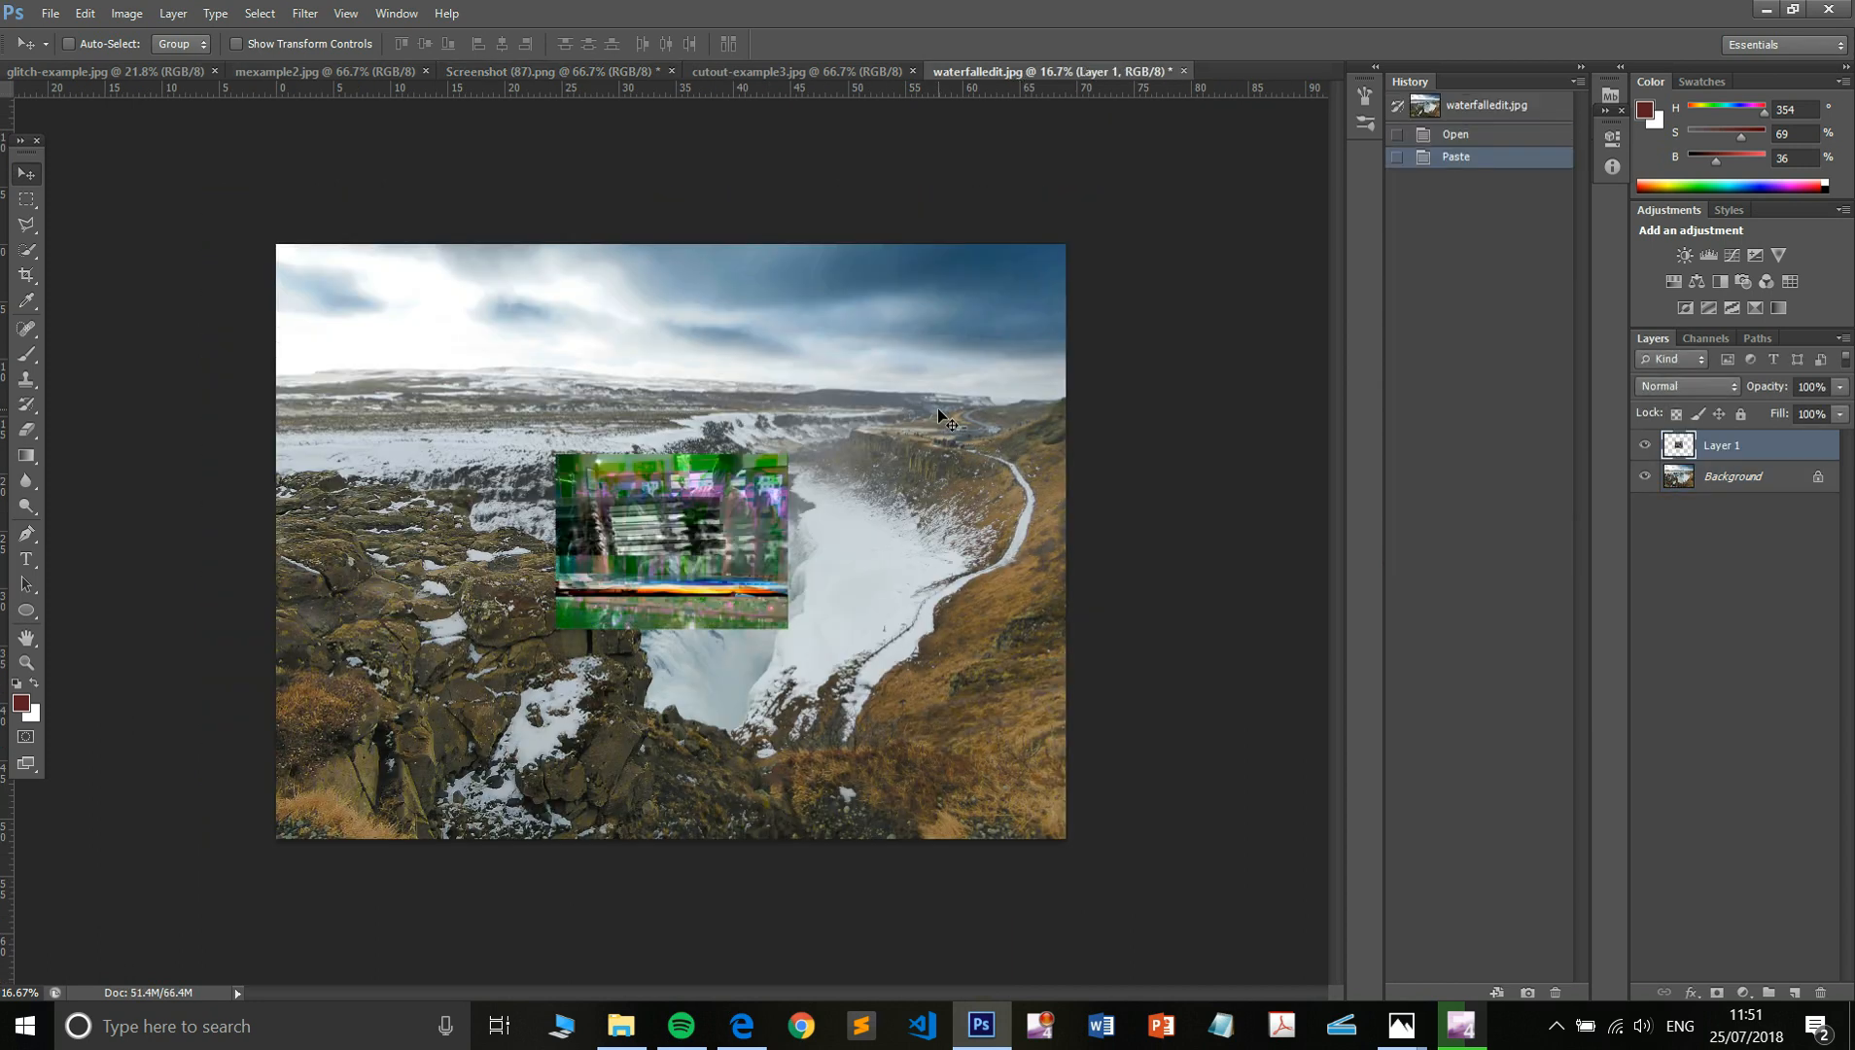
- Scale the pasted glitch image proportionally to about 375% and position it to cover the whole waterfall photo
{"action": "key", "text": "ctrl+t"}
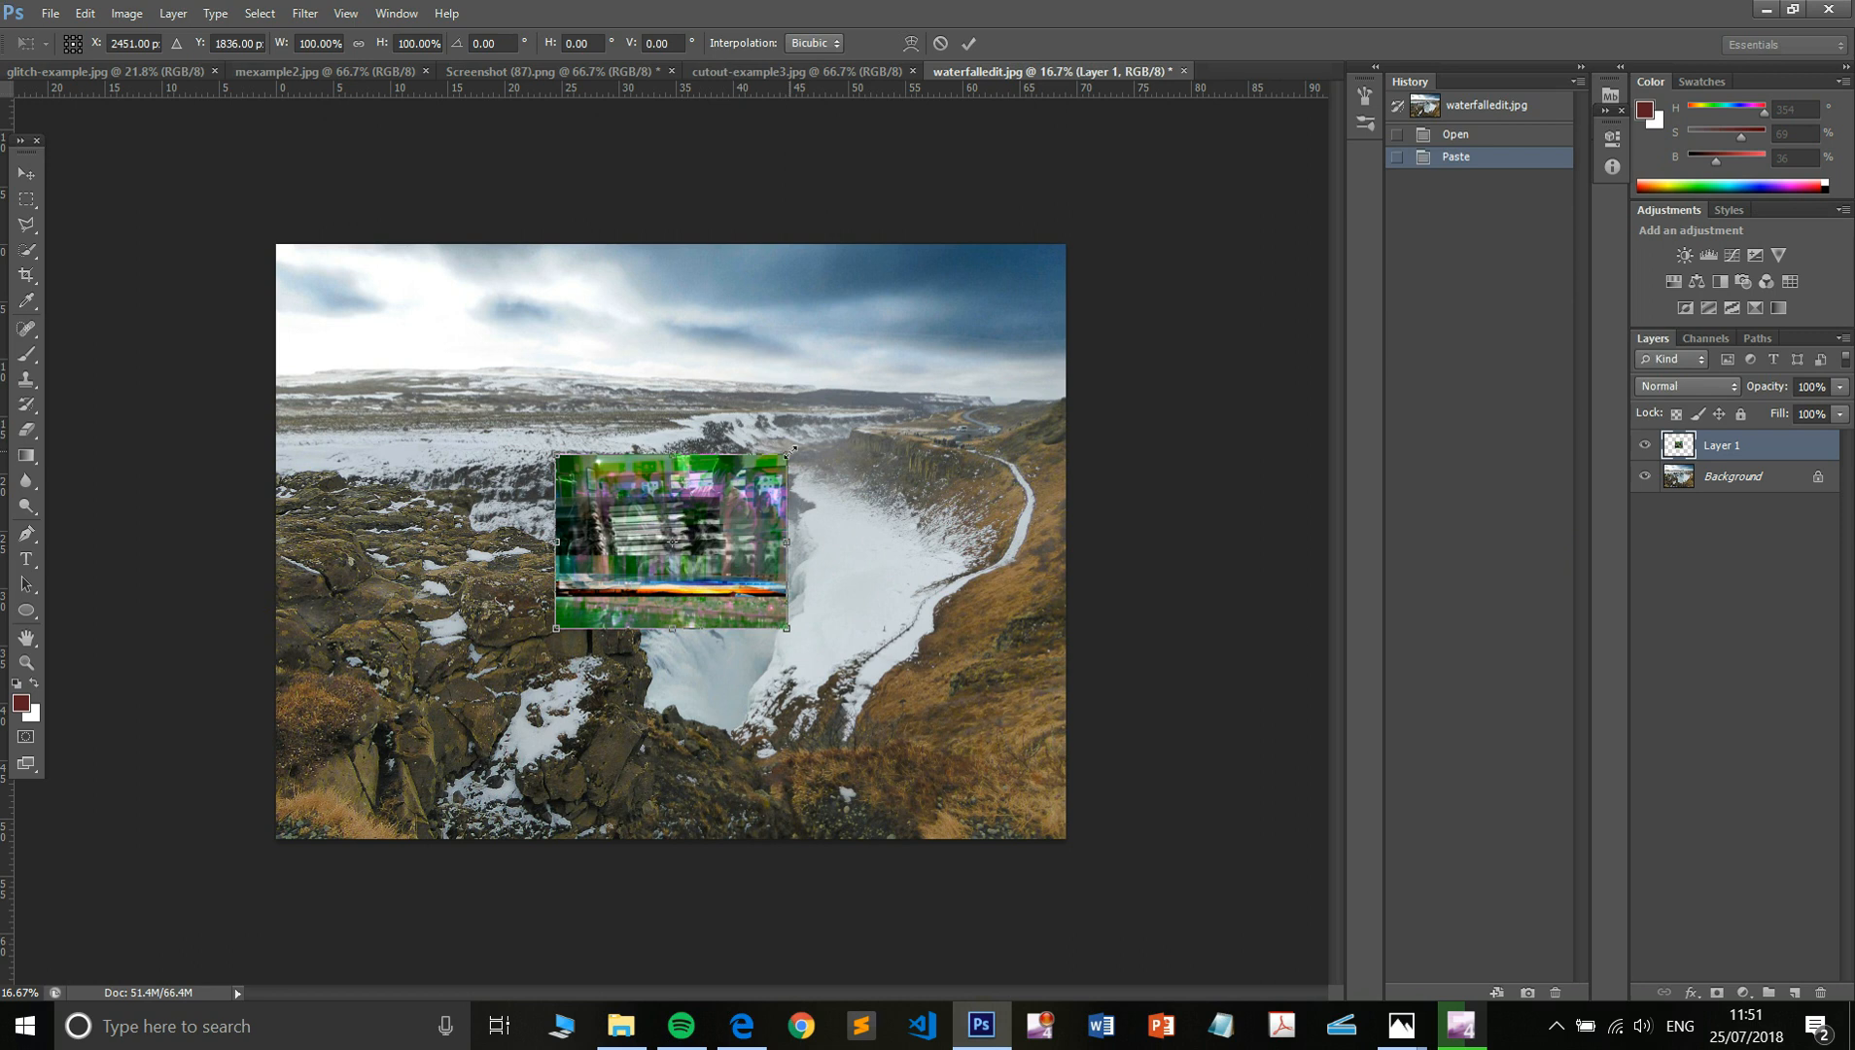
{"action": "left_click_drag", "start_coordinate": [788, 450], "coordinate": [1188, 156]}
{"action": "left_click_drag", "start_coordinate": [1064, 307], "coordinate": [838, 532]}
{"action": "left_click_drag", "start_coordinate": [960, 375], "coordinate": [1208, 204]}
{"action": "left_click_drag", "start_coordinate": [1061, 385], "coordinate": [1009, 399]}
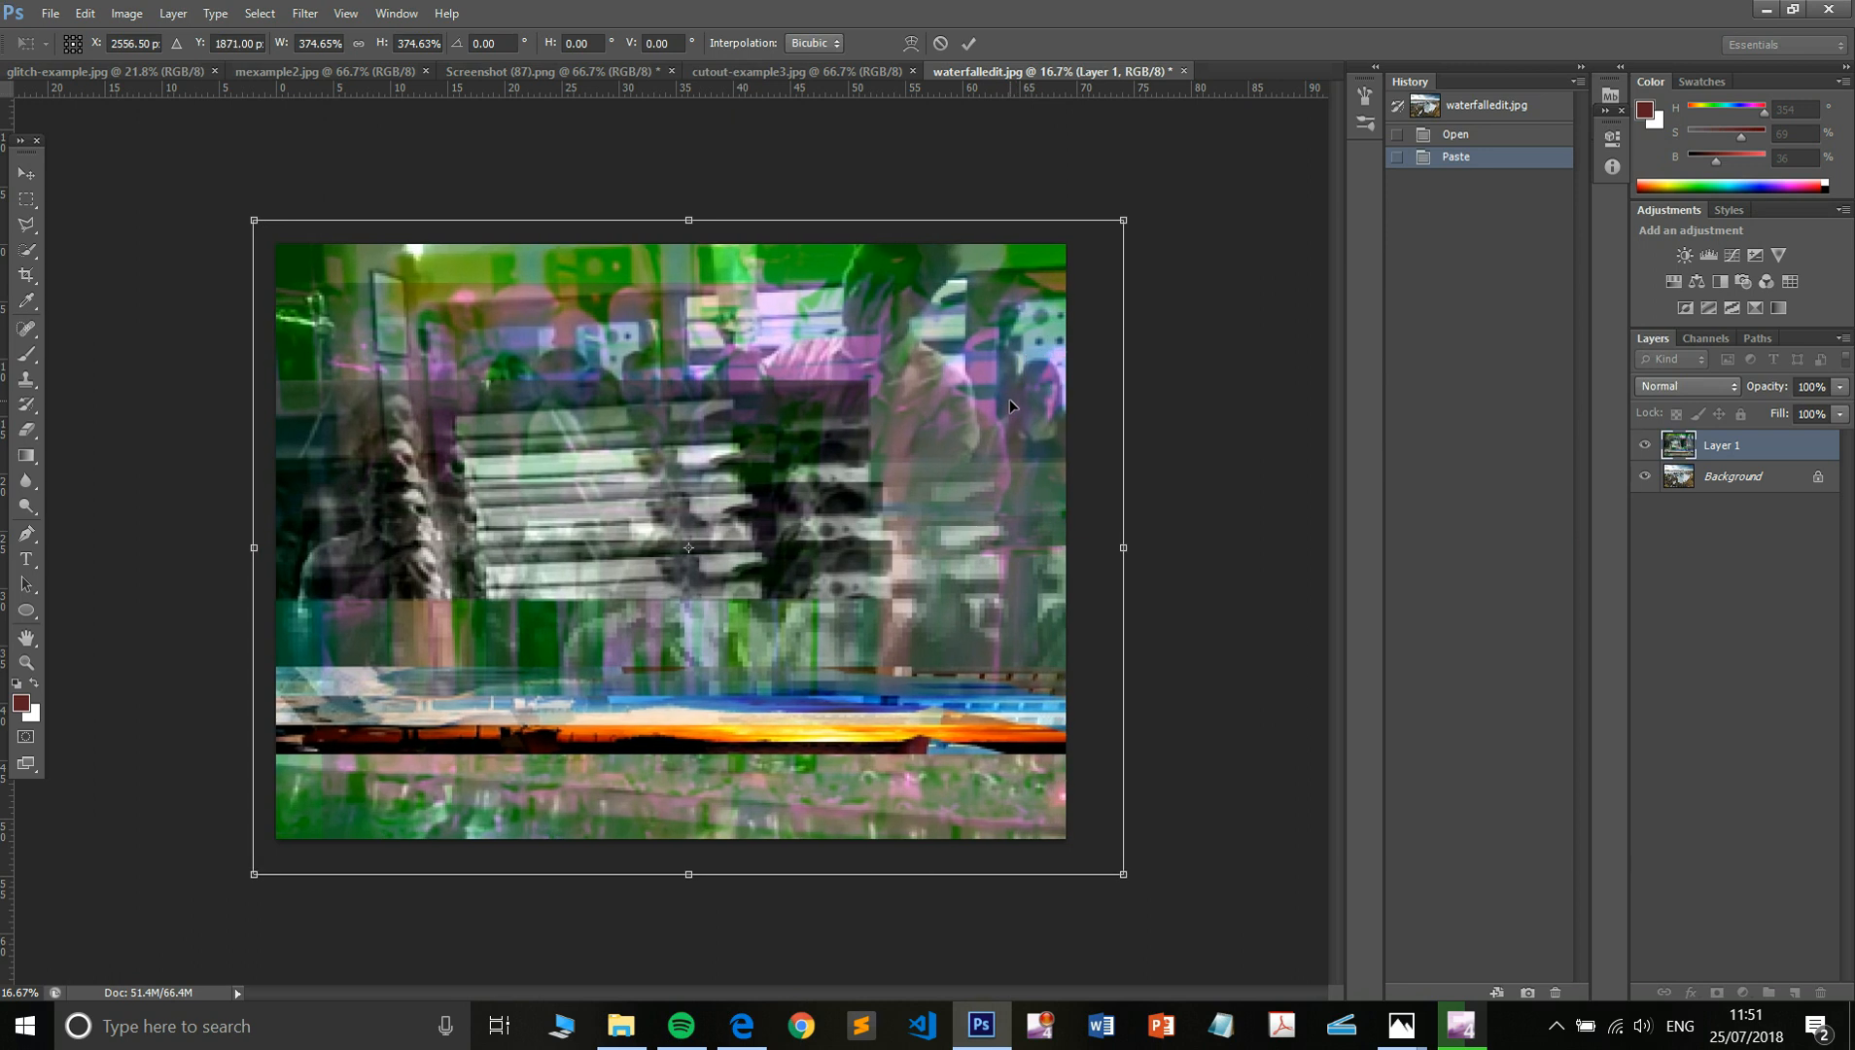
{"action": "key", "text": "Return"}
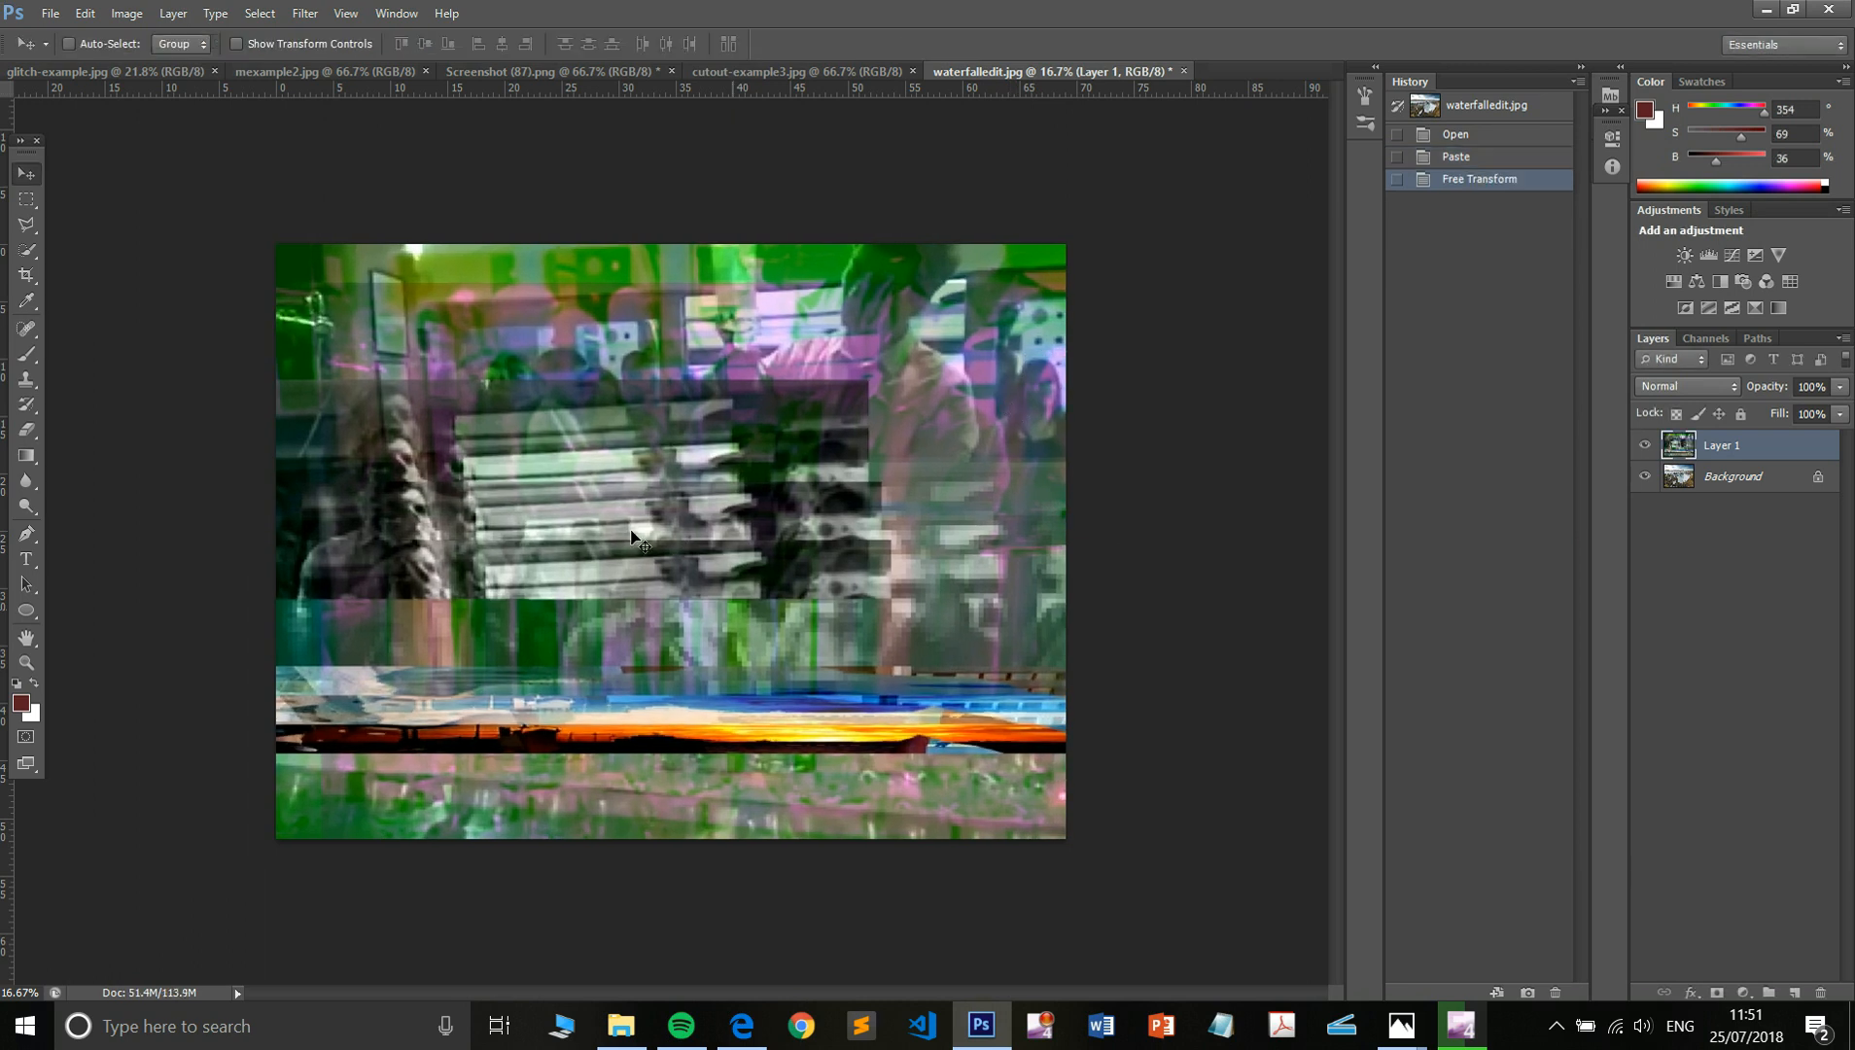
- Cut two rectangular strips out of the glitch layer: a short one over the sunset band and a long one below the greyscale bands
{"action": "left_click", "coordinate": [26, 200]}
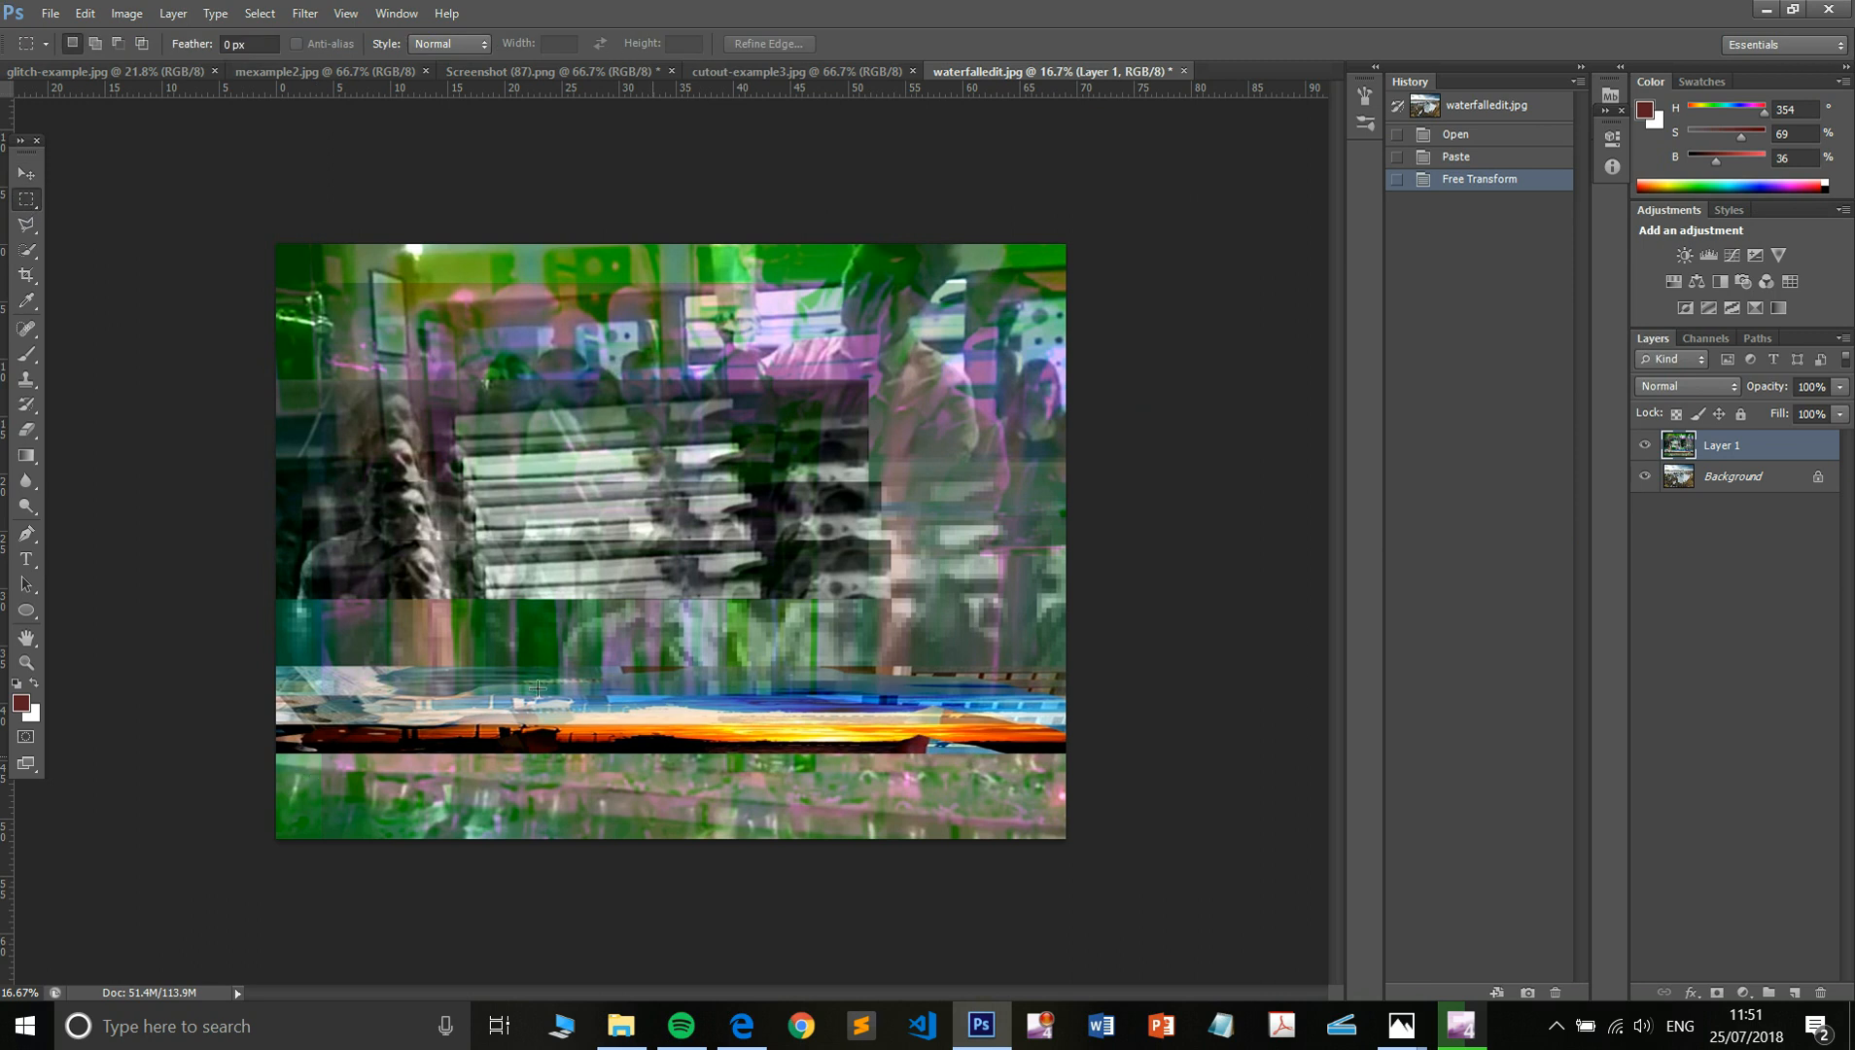
{"action": "left_click_drag", "start_coordinate": [679, 722], "coordinate": [968, 764]}
{"action": "key", "text": "Delete"}
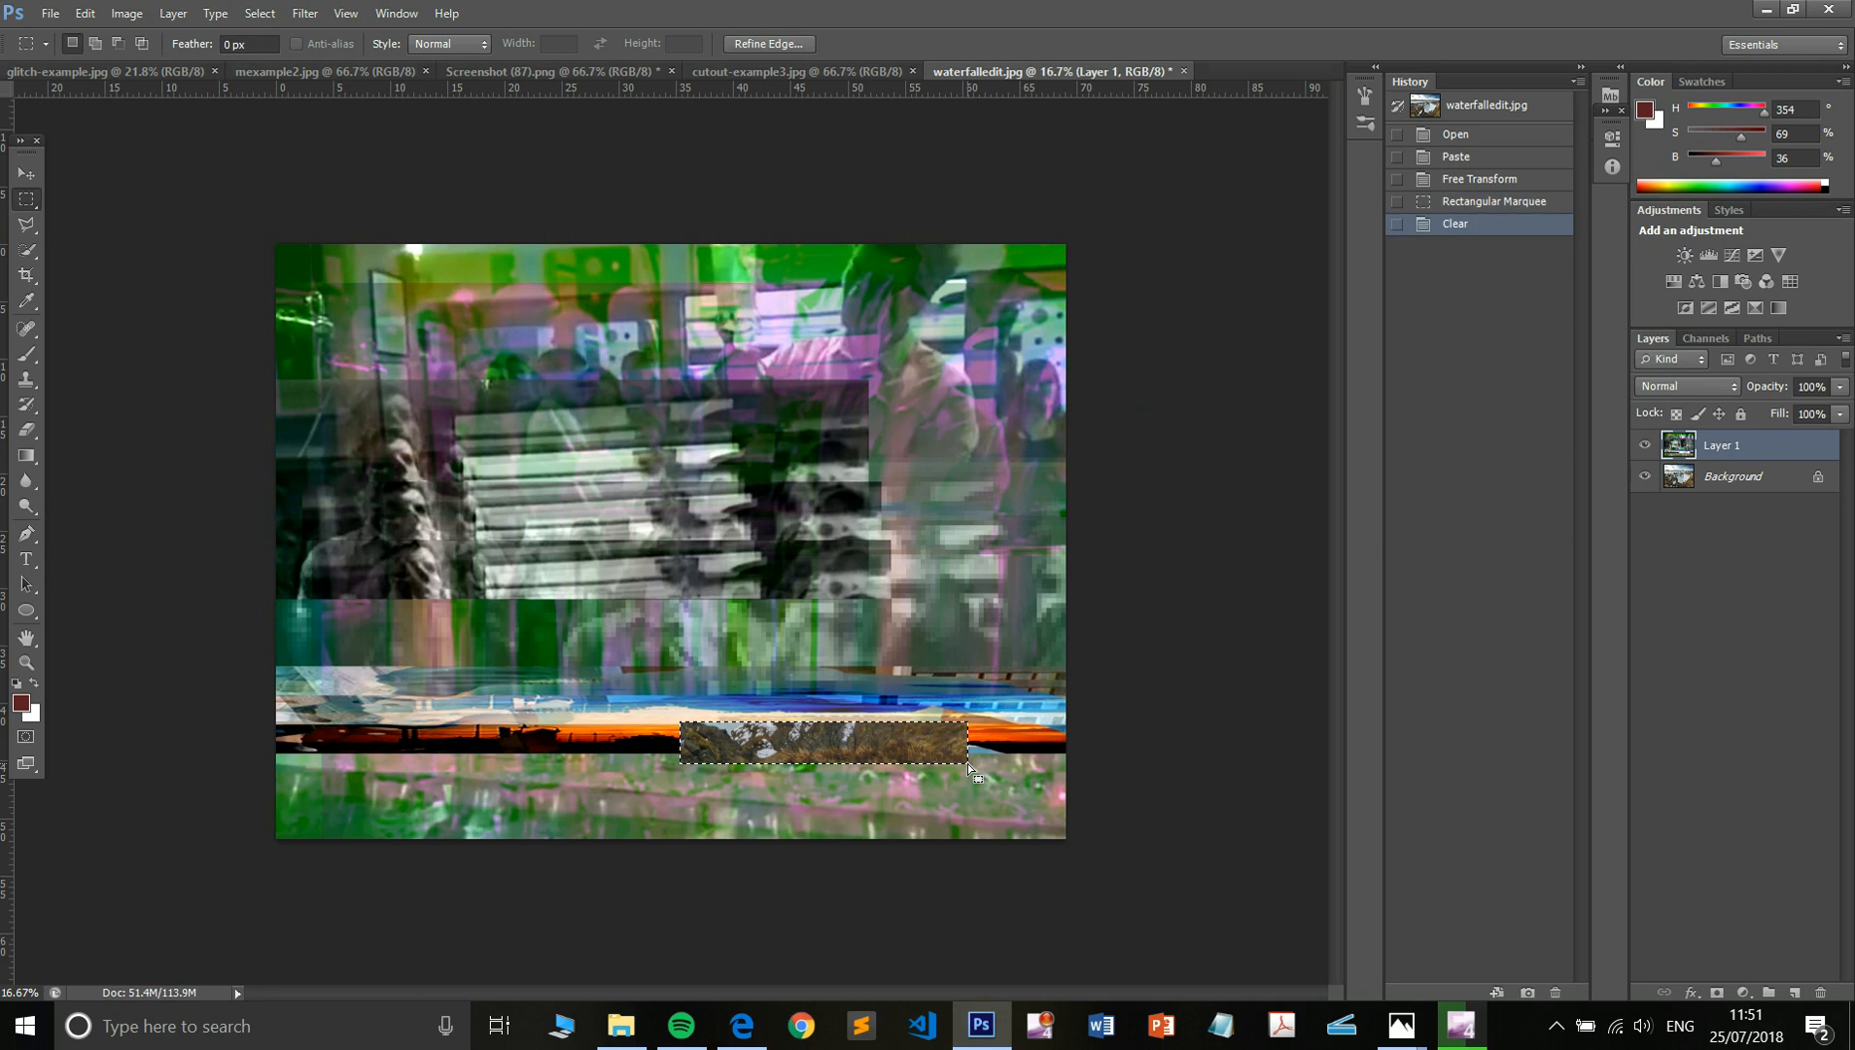
{"action": "left_click_drag", "start_coordinate": [384, 593], "coordinate": [1245, 625]}
{"action": "key", "text": "Delete"}
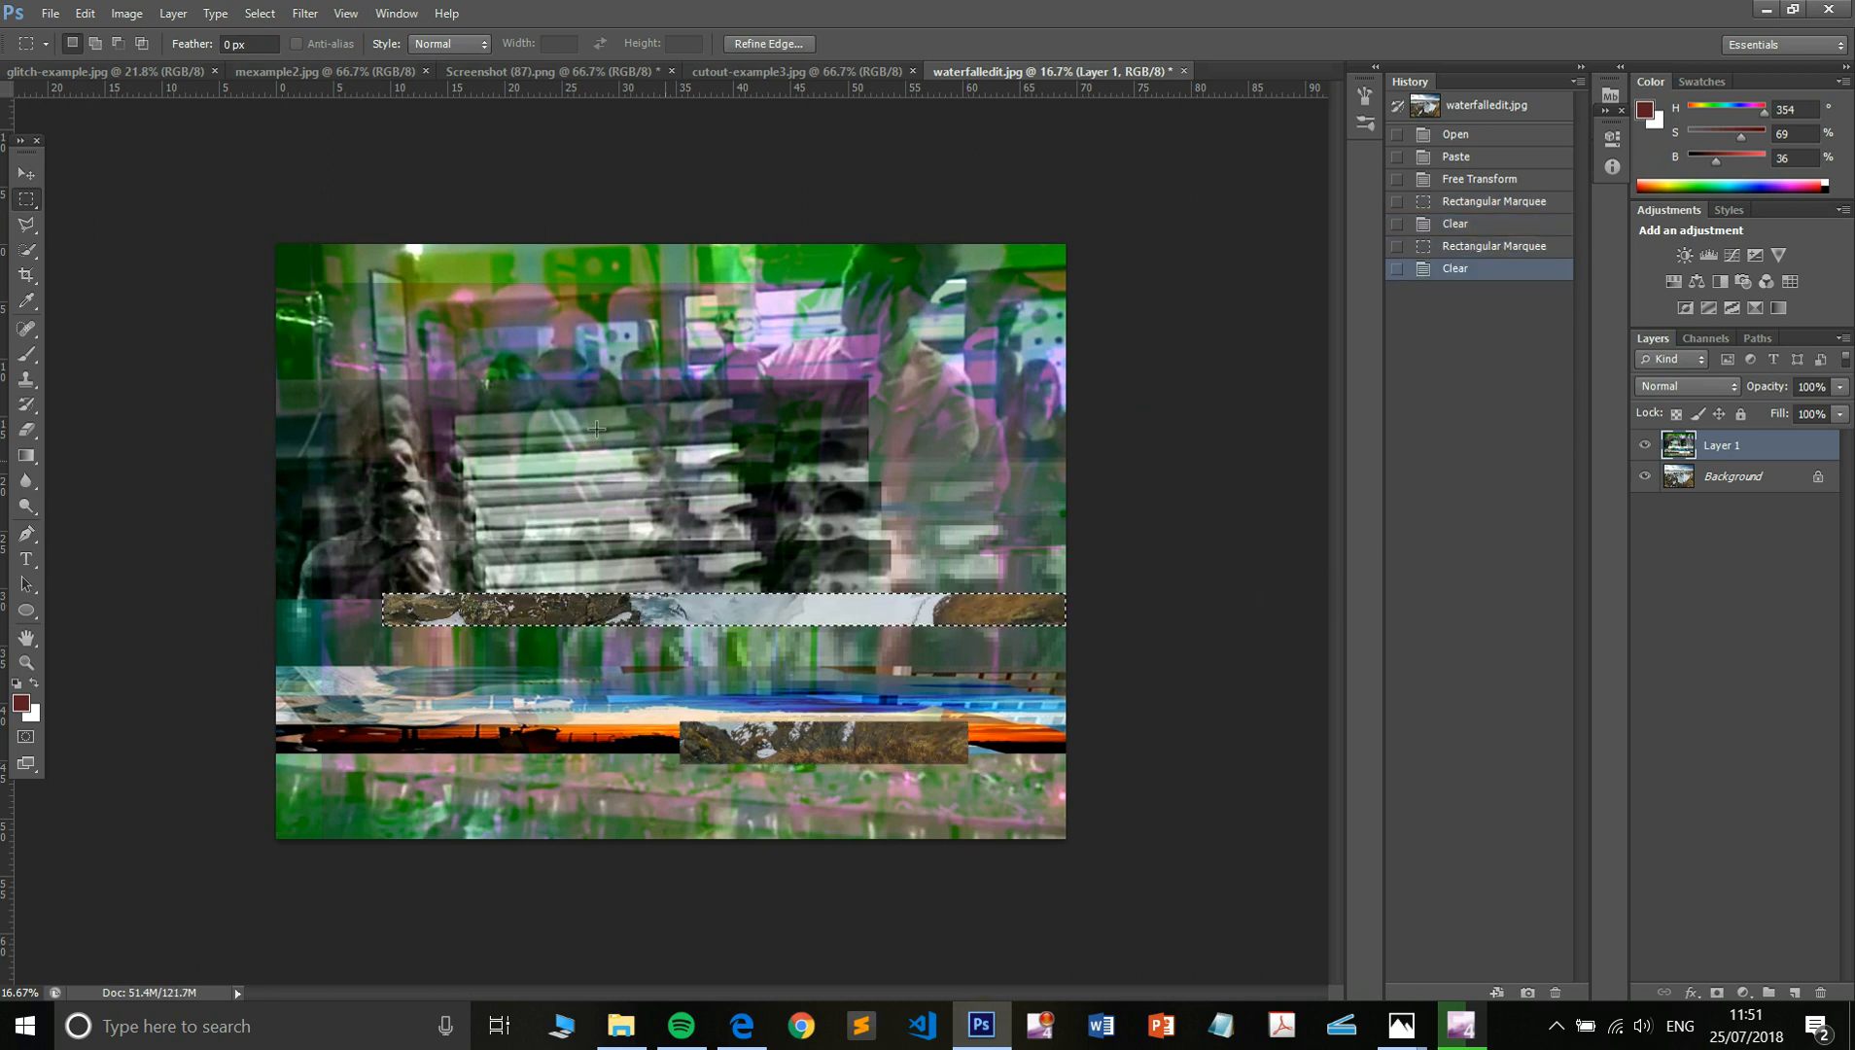
- Select a long thin strip, shift the selection across the upper greyscale bands past the canvas's left edge, and delete that area
{"action": "left_click_drag", "start_coordinate": [459, 343], "coordinate": [1087, 390]}
{"action": "left_click_drag", "start_coordinate": [959, 363], "coordinate": [721, 469]}
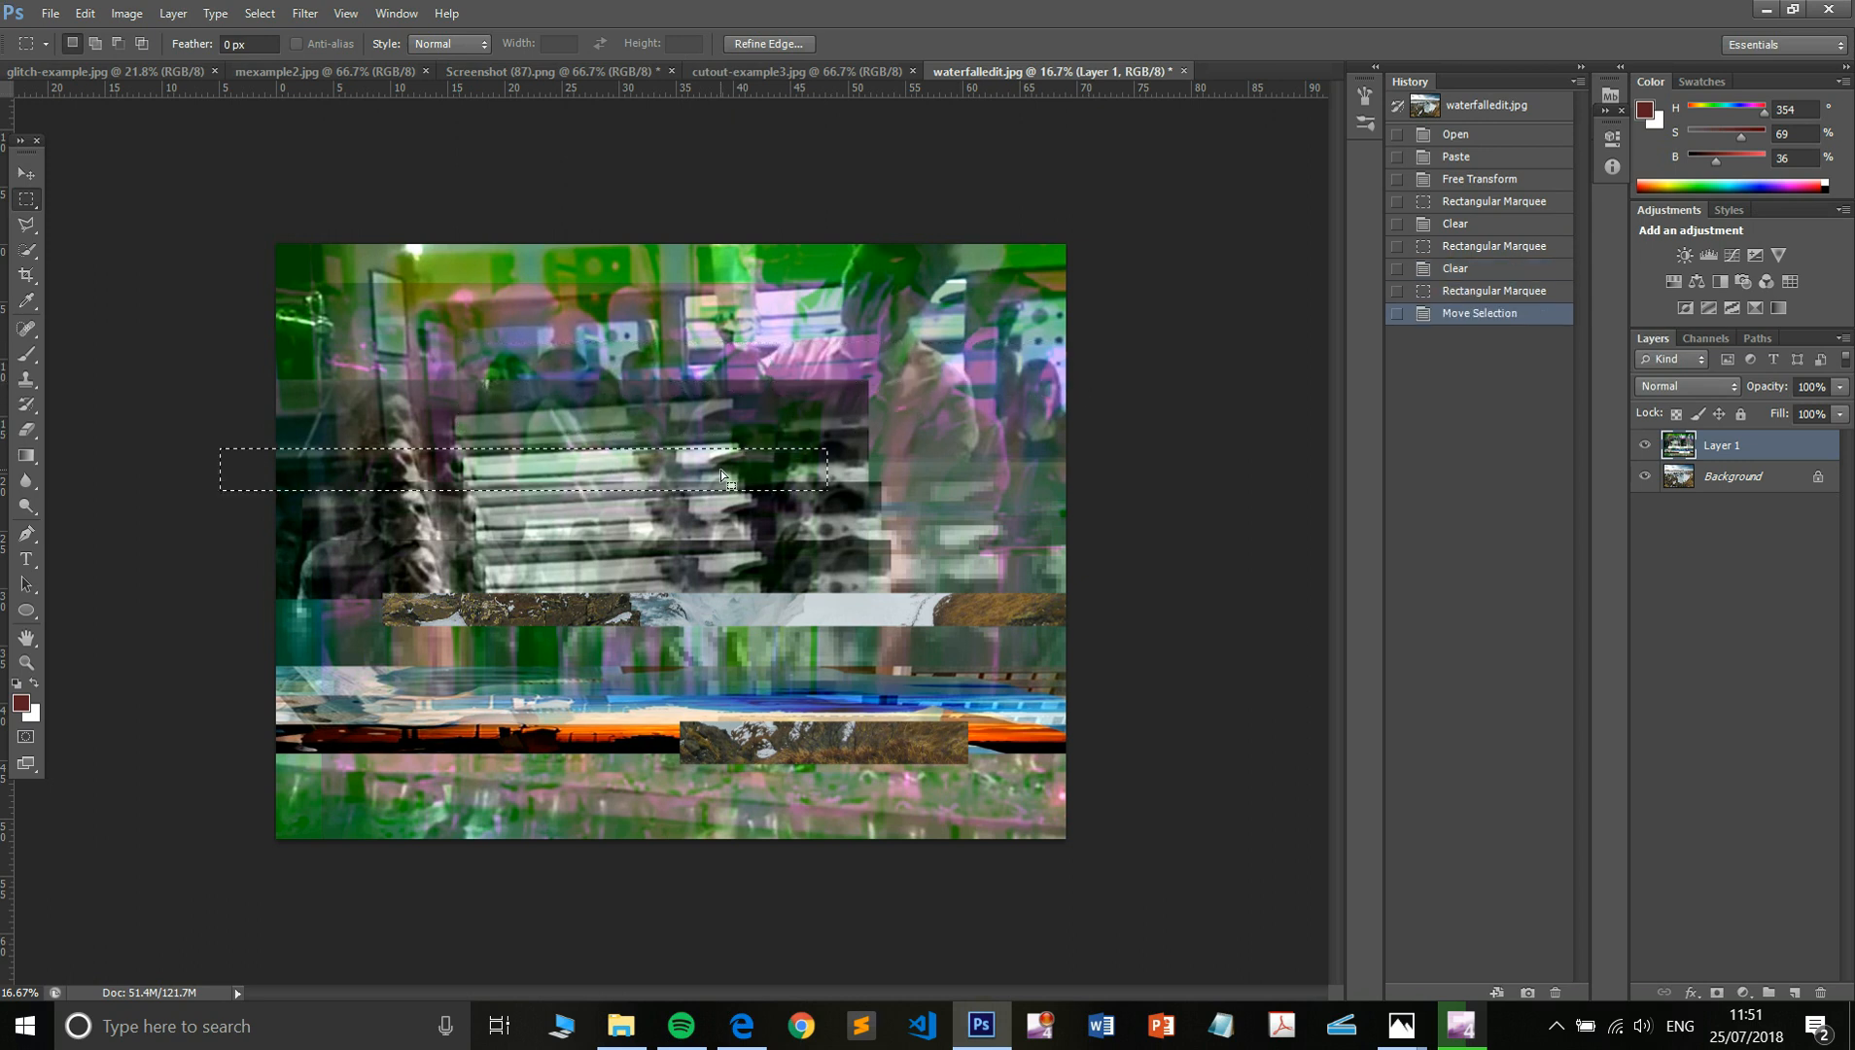
{"action": "key", "text": "Delete"}
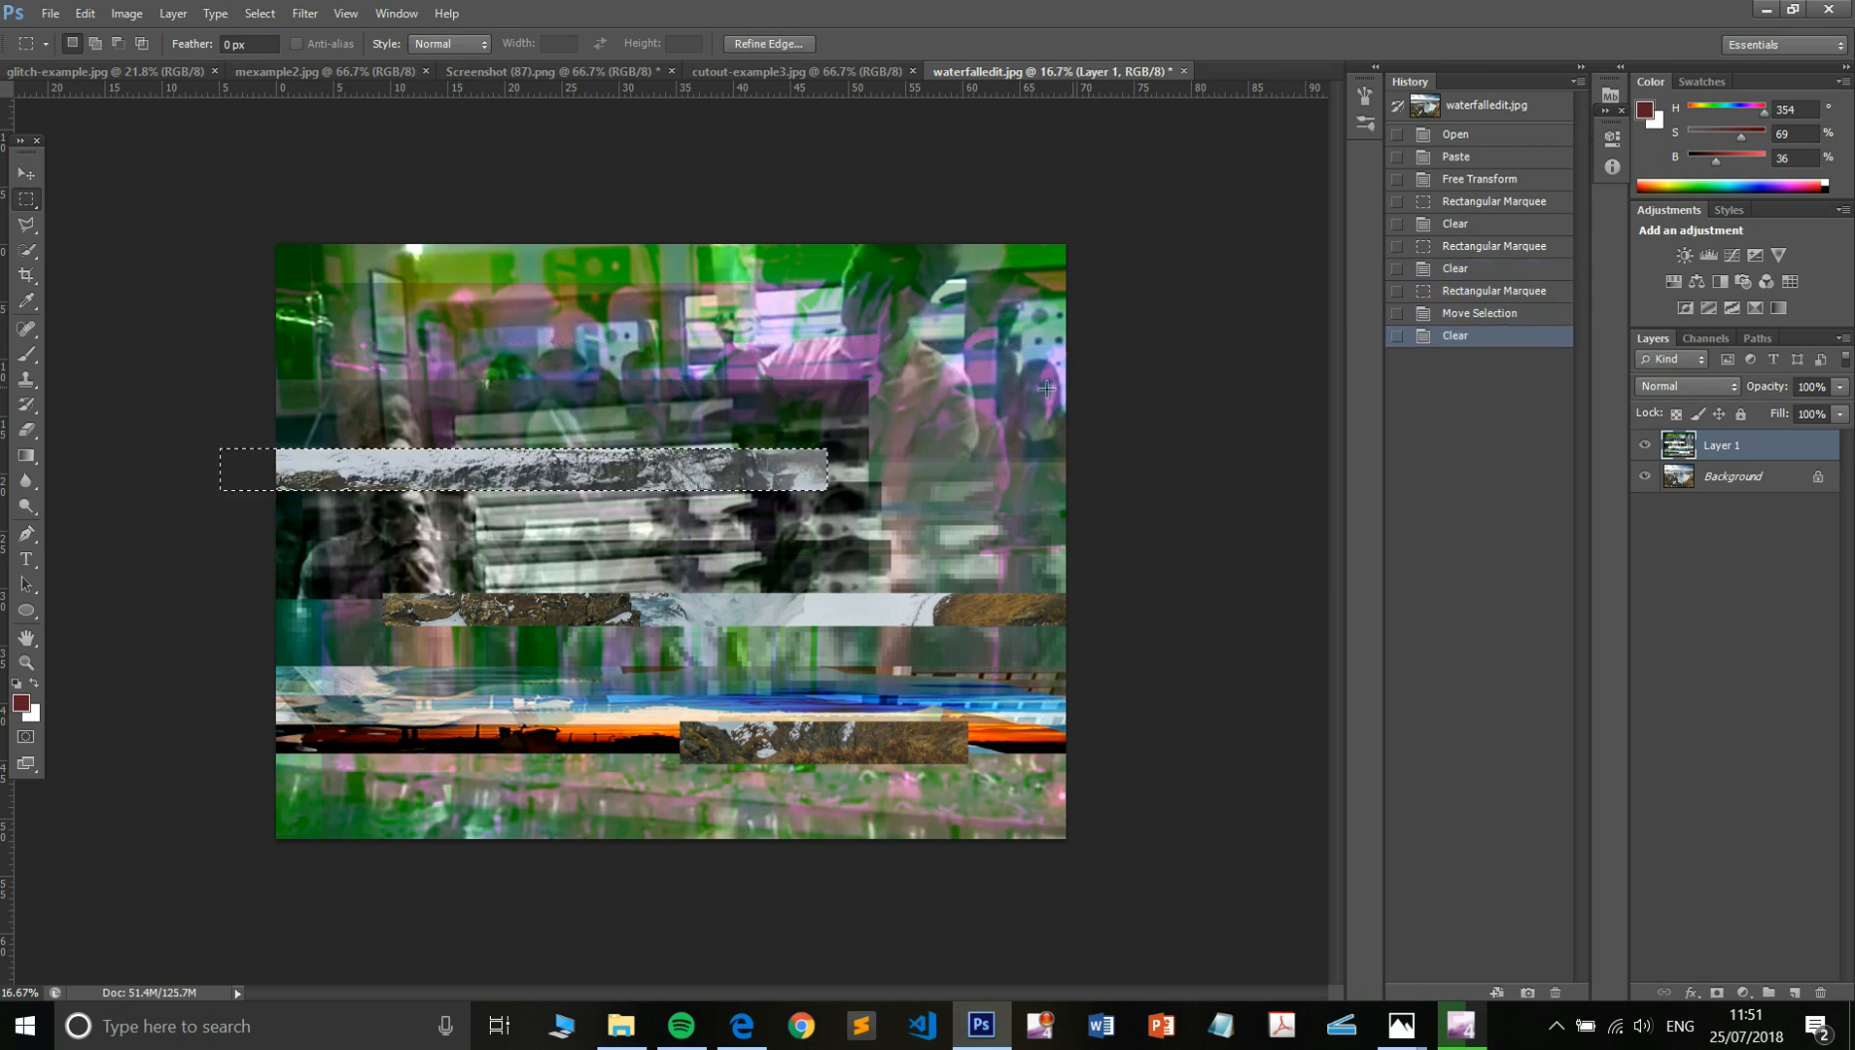
- Clear the selection, paste another copy of the glitch image and scale it proportionally to about 192%
{"action": "key", "text": "ctrl+d"}
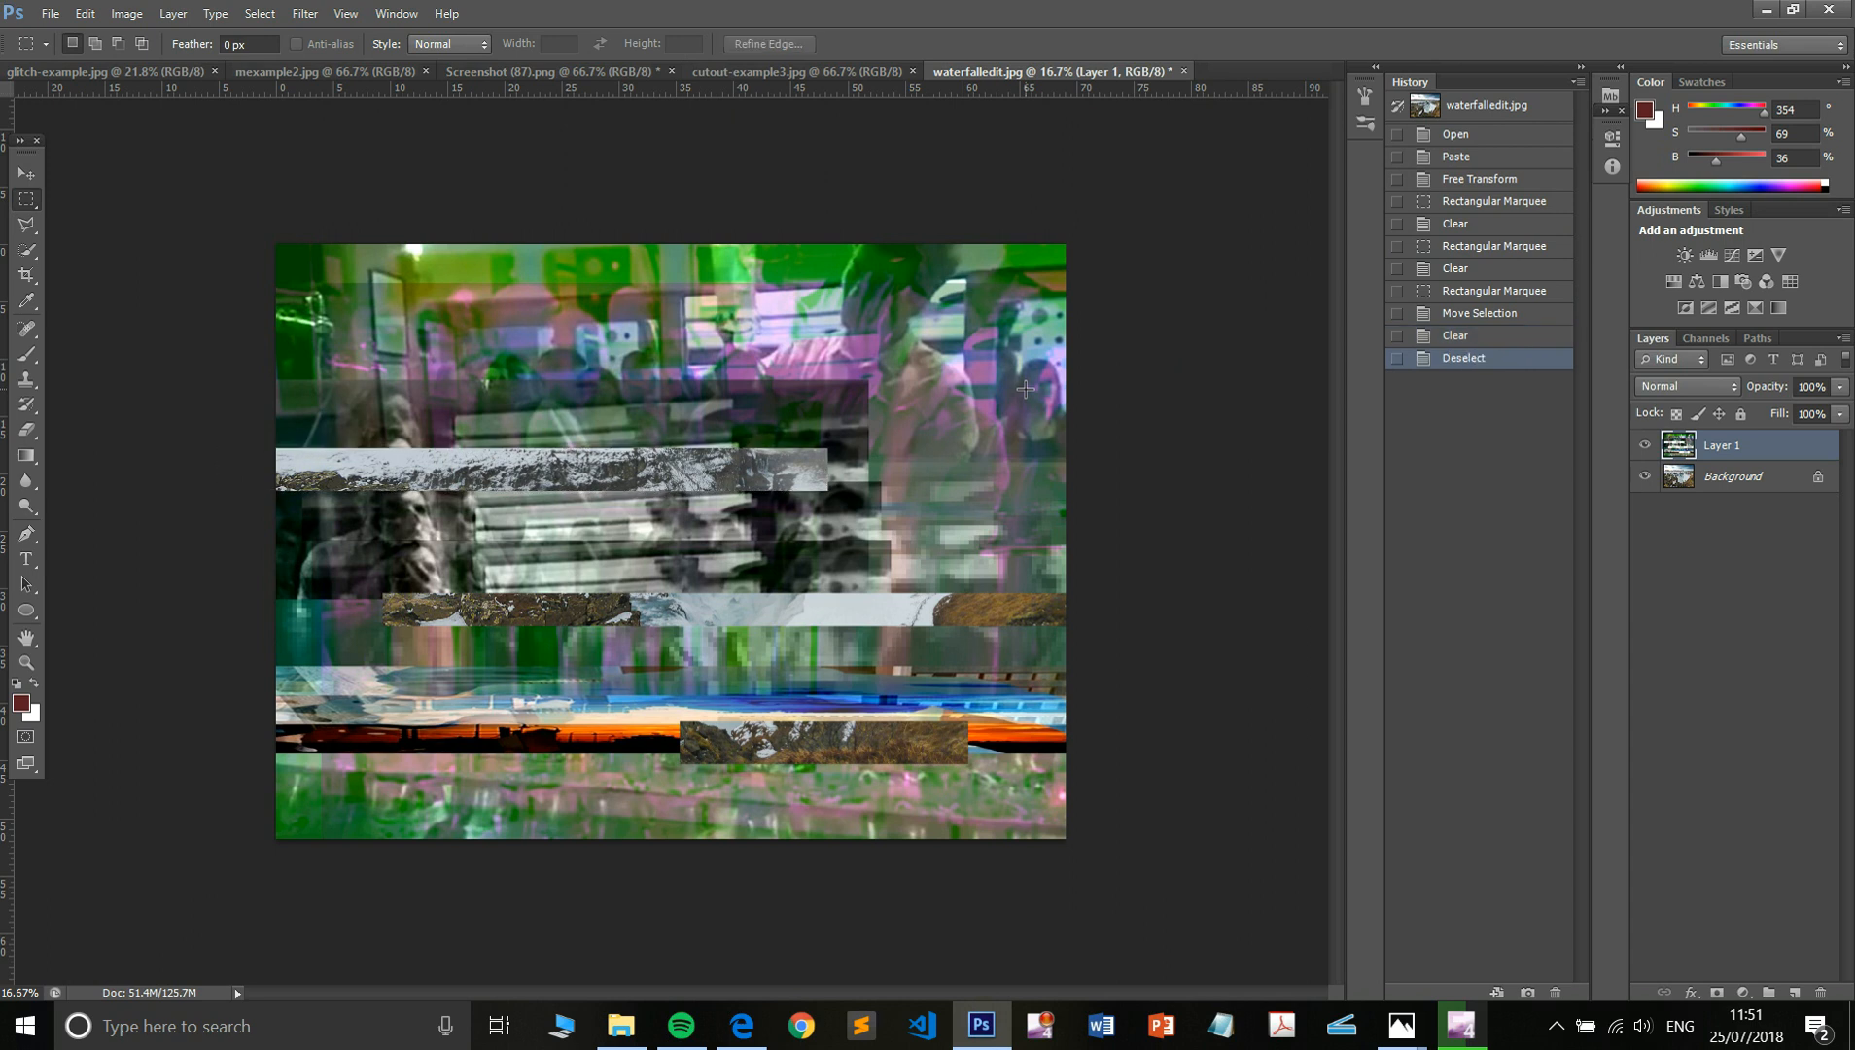
{"action": "key", "text": "ctrl+v"}
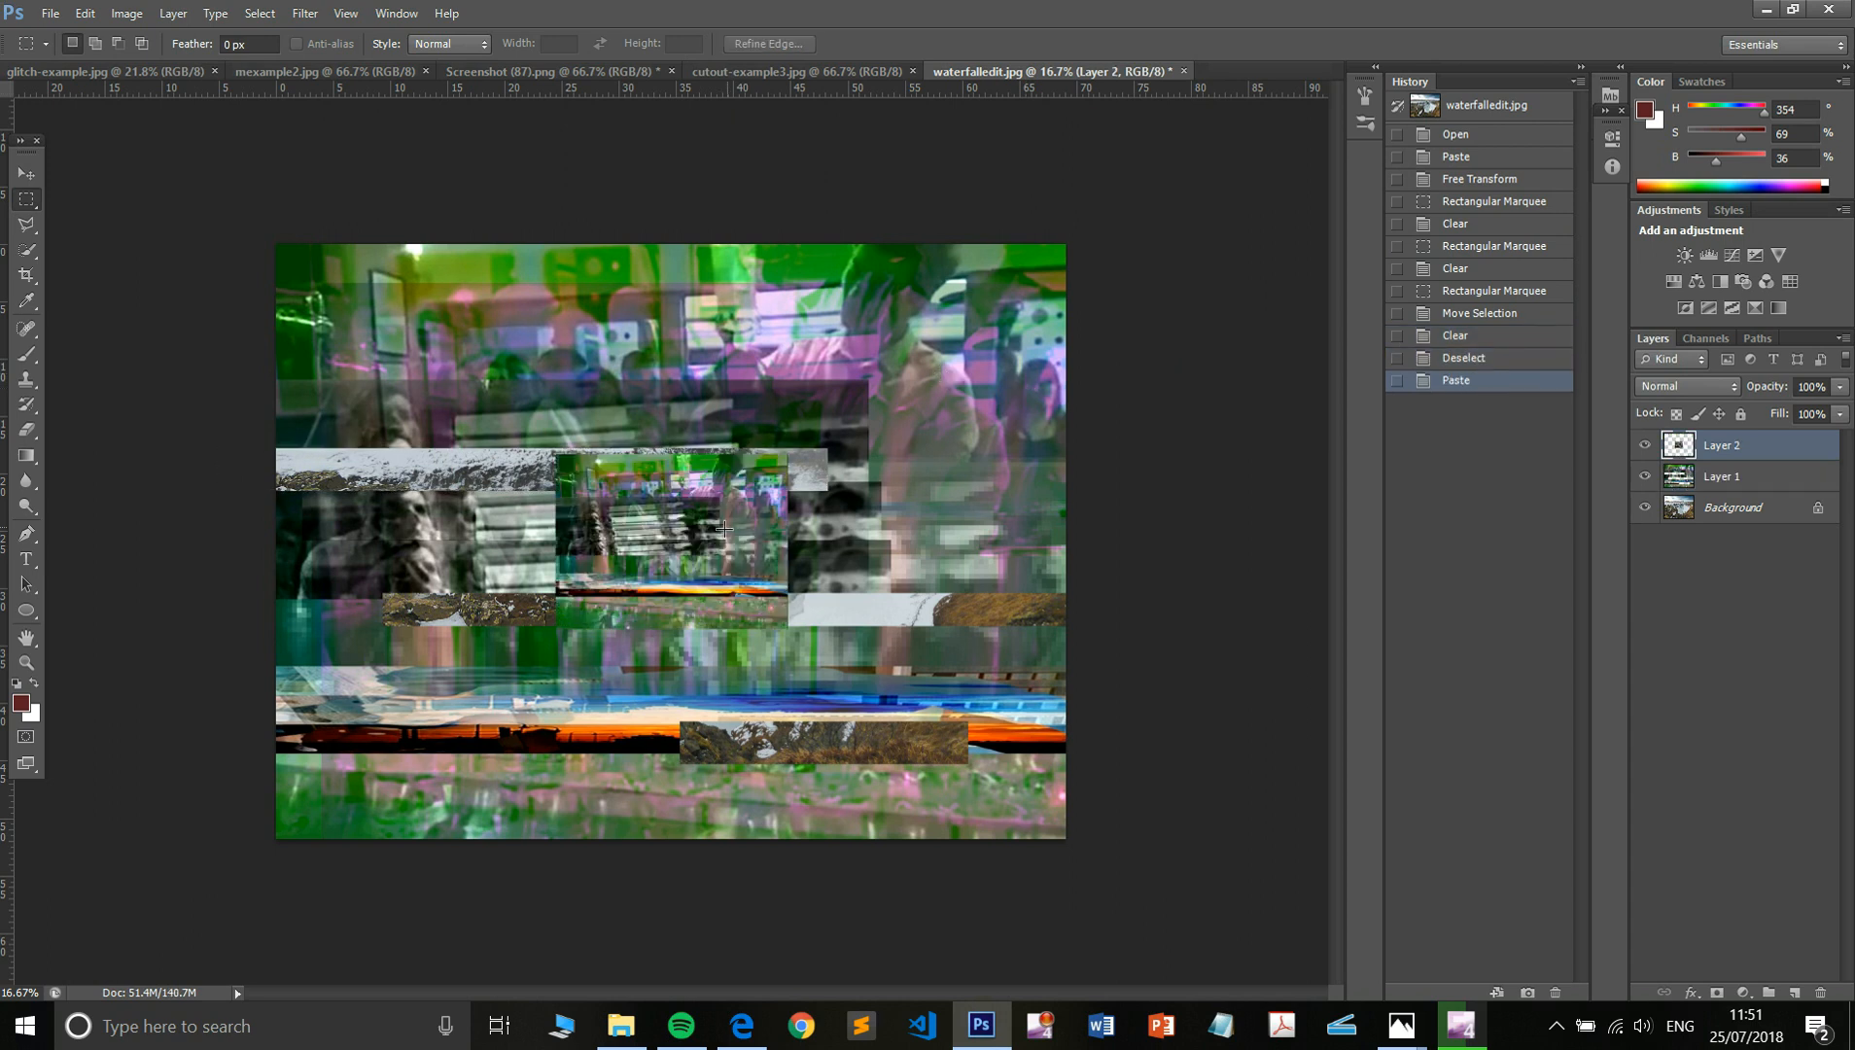
{"action": "key", "text": "ctrl+t"}
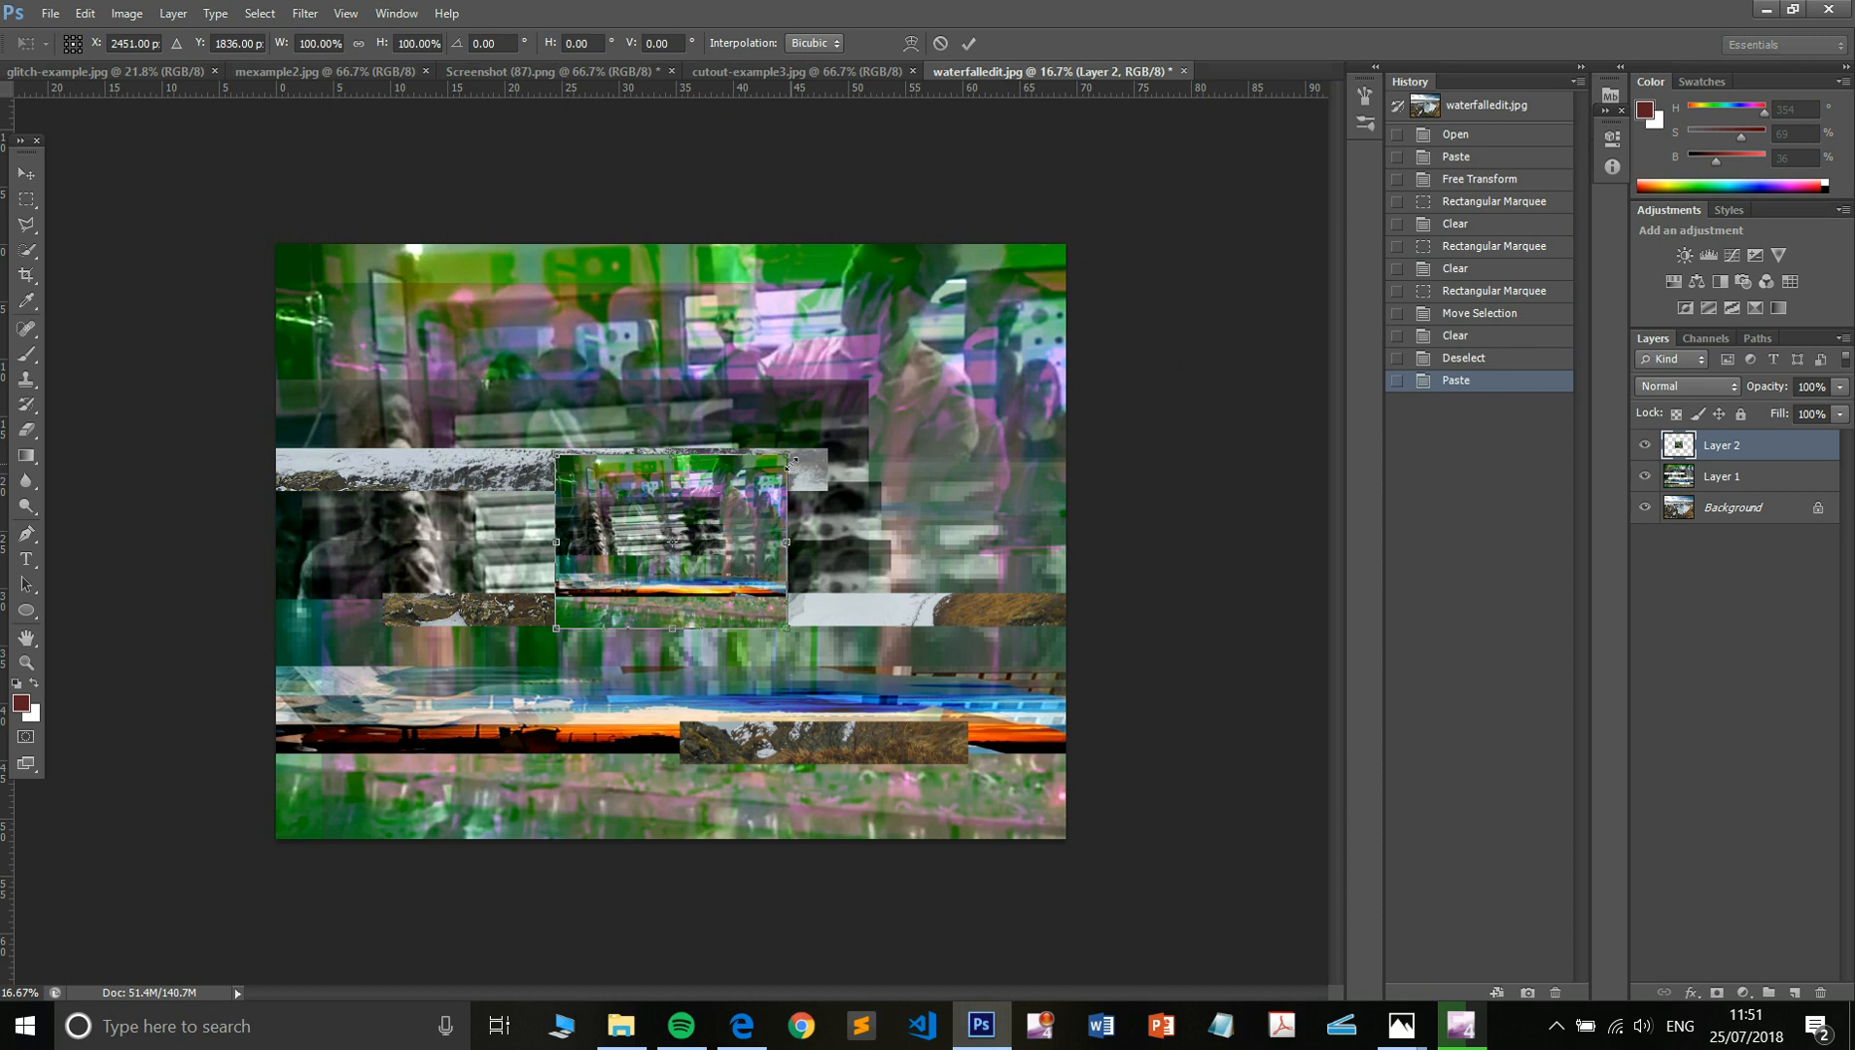
{"action": "left_click_drag", "start_coordinate": [874, 407], "coordinate": [1000, 293]}
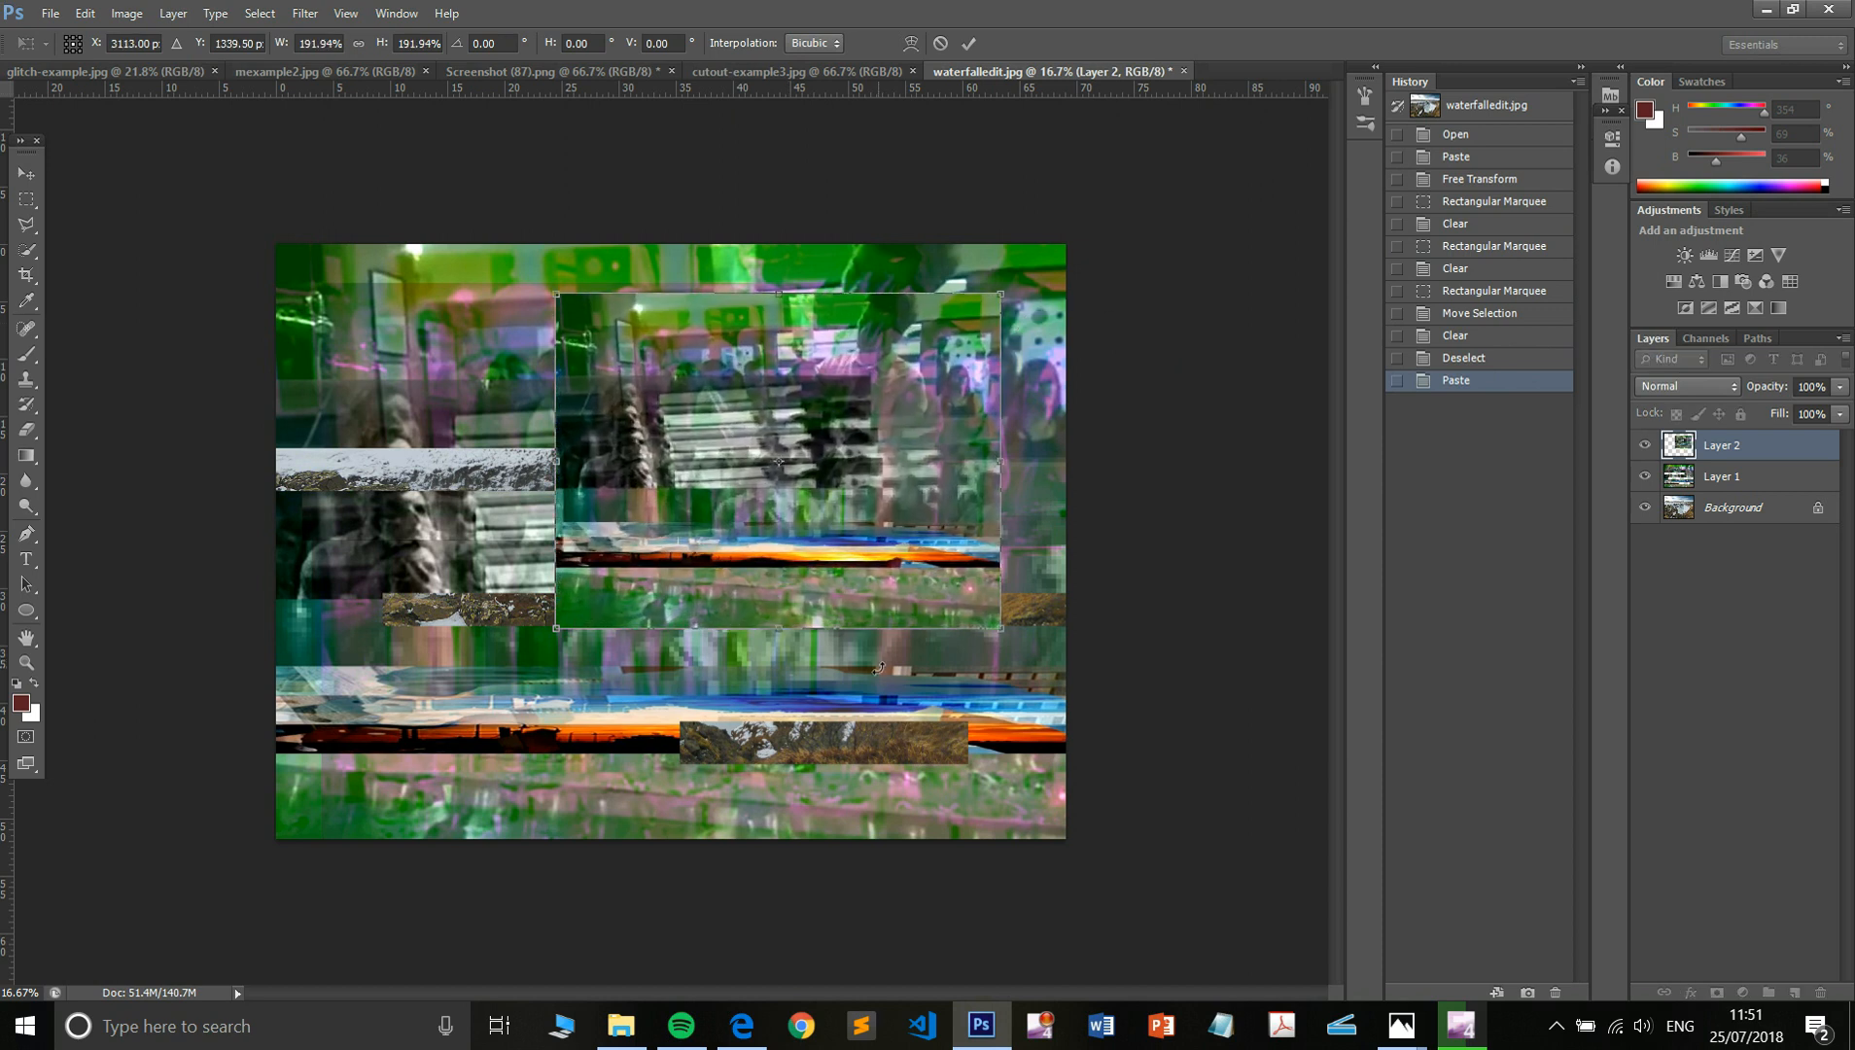
- Distort the pasted copy's corners into a narrow slanted panel running off the photo's lower-right edge and apply the transform
{"action": "left_click_drag", "start_coordinate": [556, 626], "coordinate": [825, 882]}
{"action": "left_click_drag", "start_coordinate": [1007, 662], "coordinate": [993, 884]}
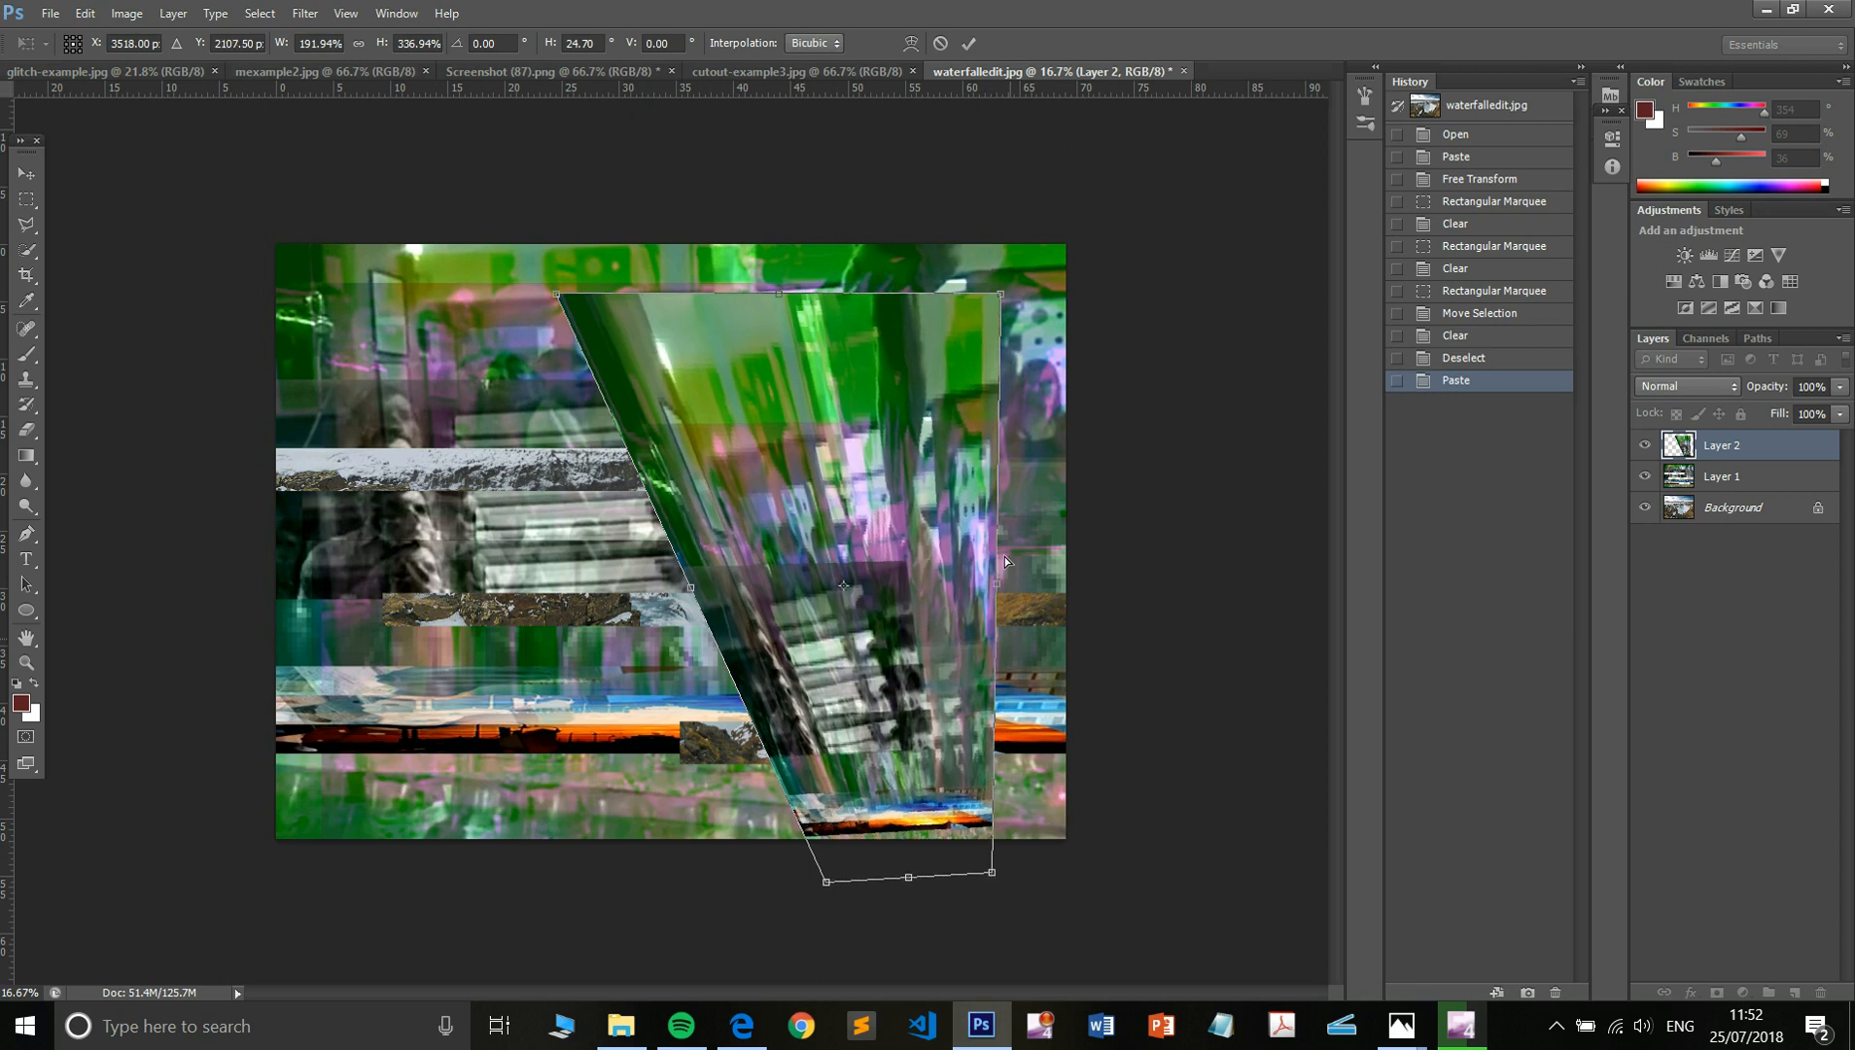
{"action": "left_click_drag", "start_coordinate": [1003, 301], "coordinate": [1208, 354]}
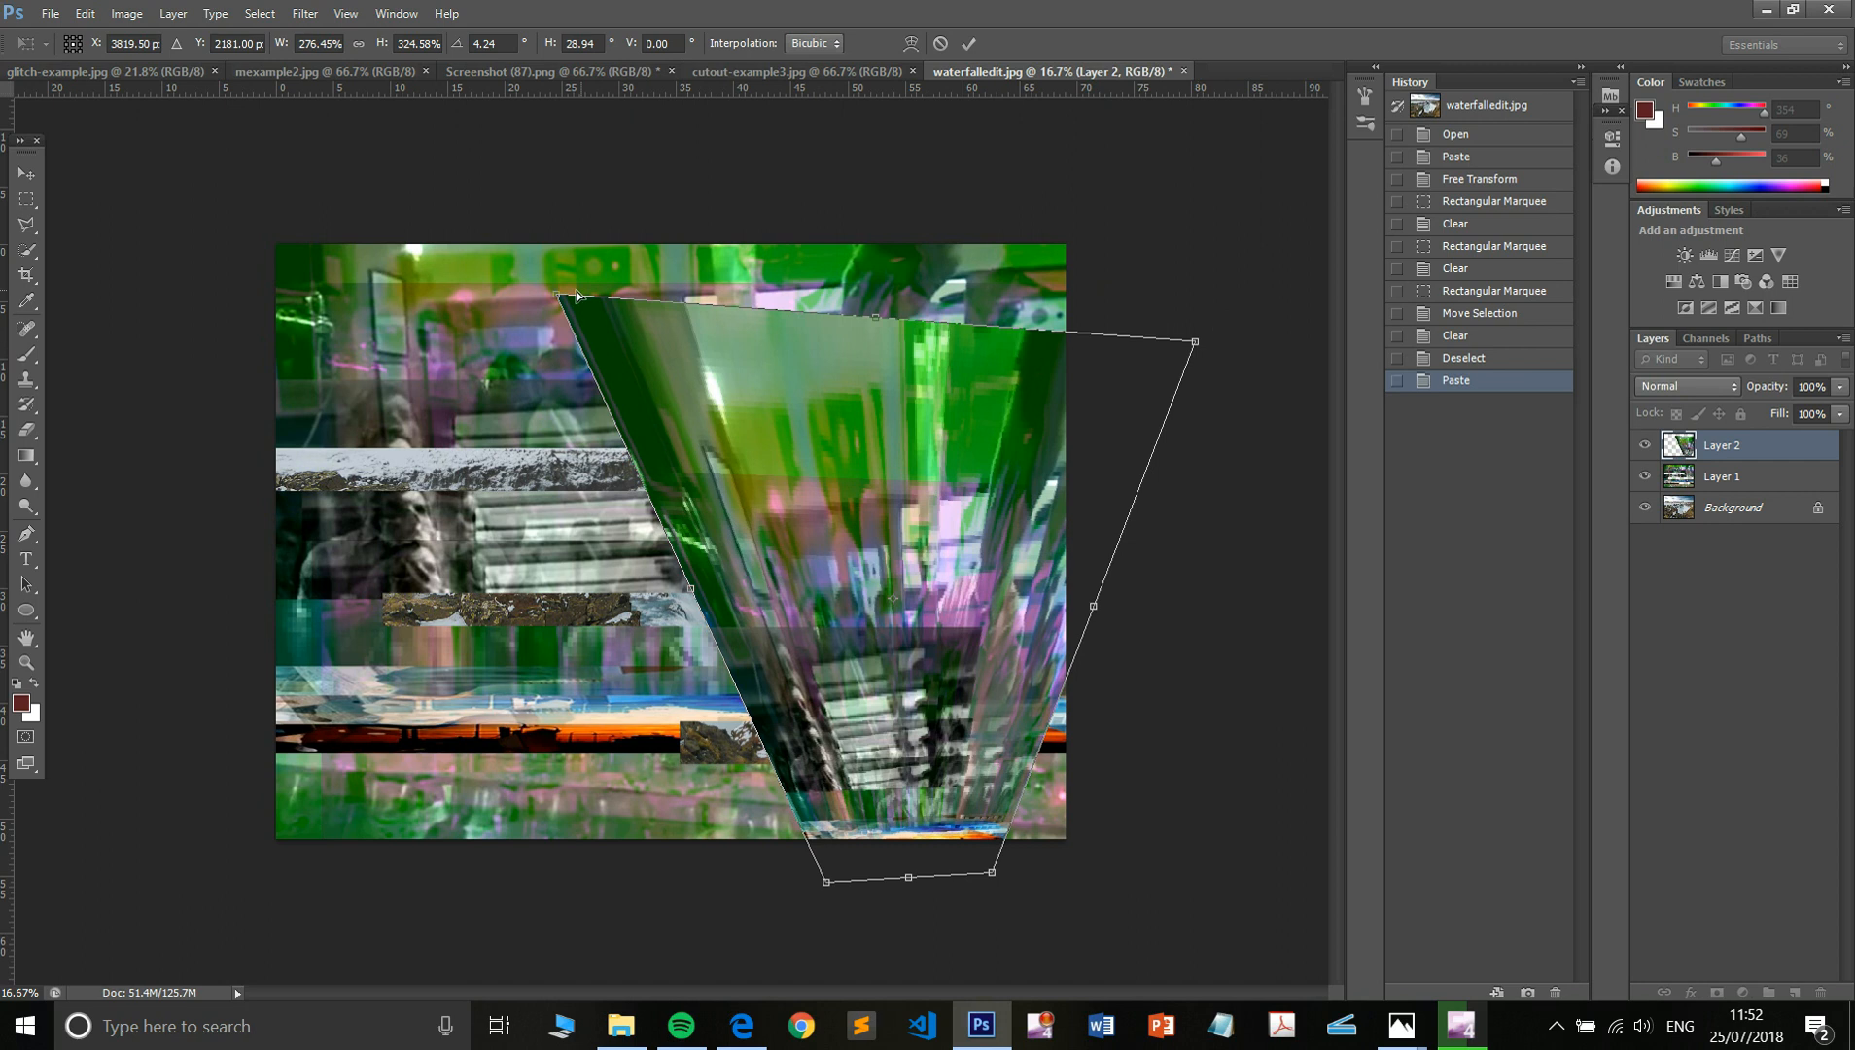
{"action": "left_click_drag", "start_coordinate": [554, 299], "coordinate": [963, 443]}
{"action": "key", "text": "Return"}
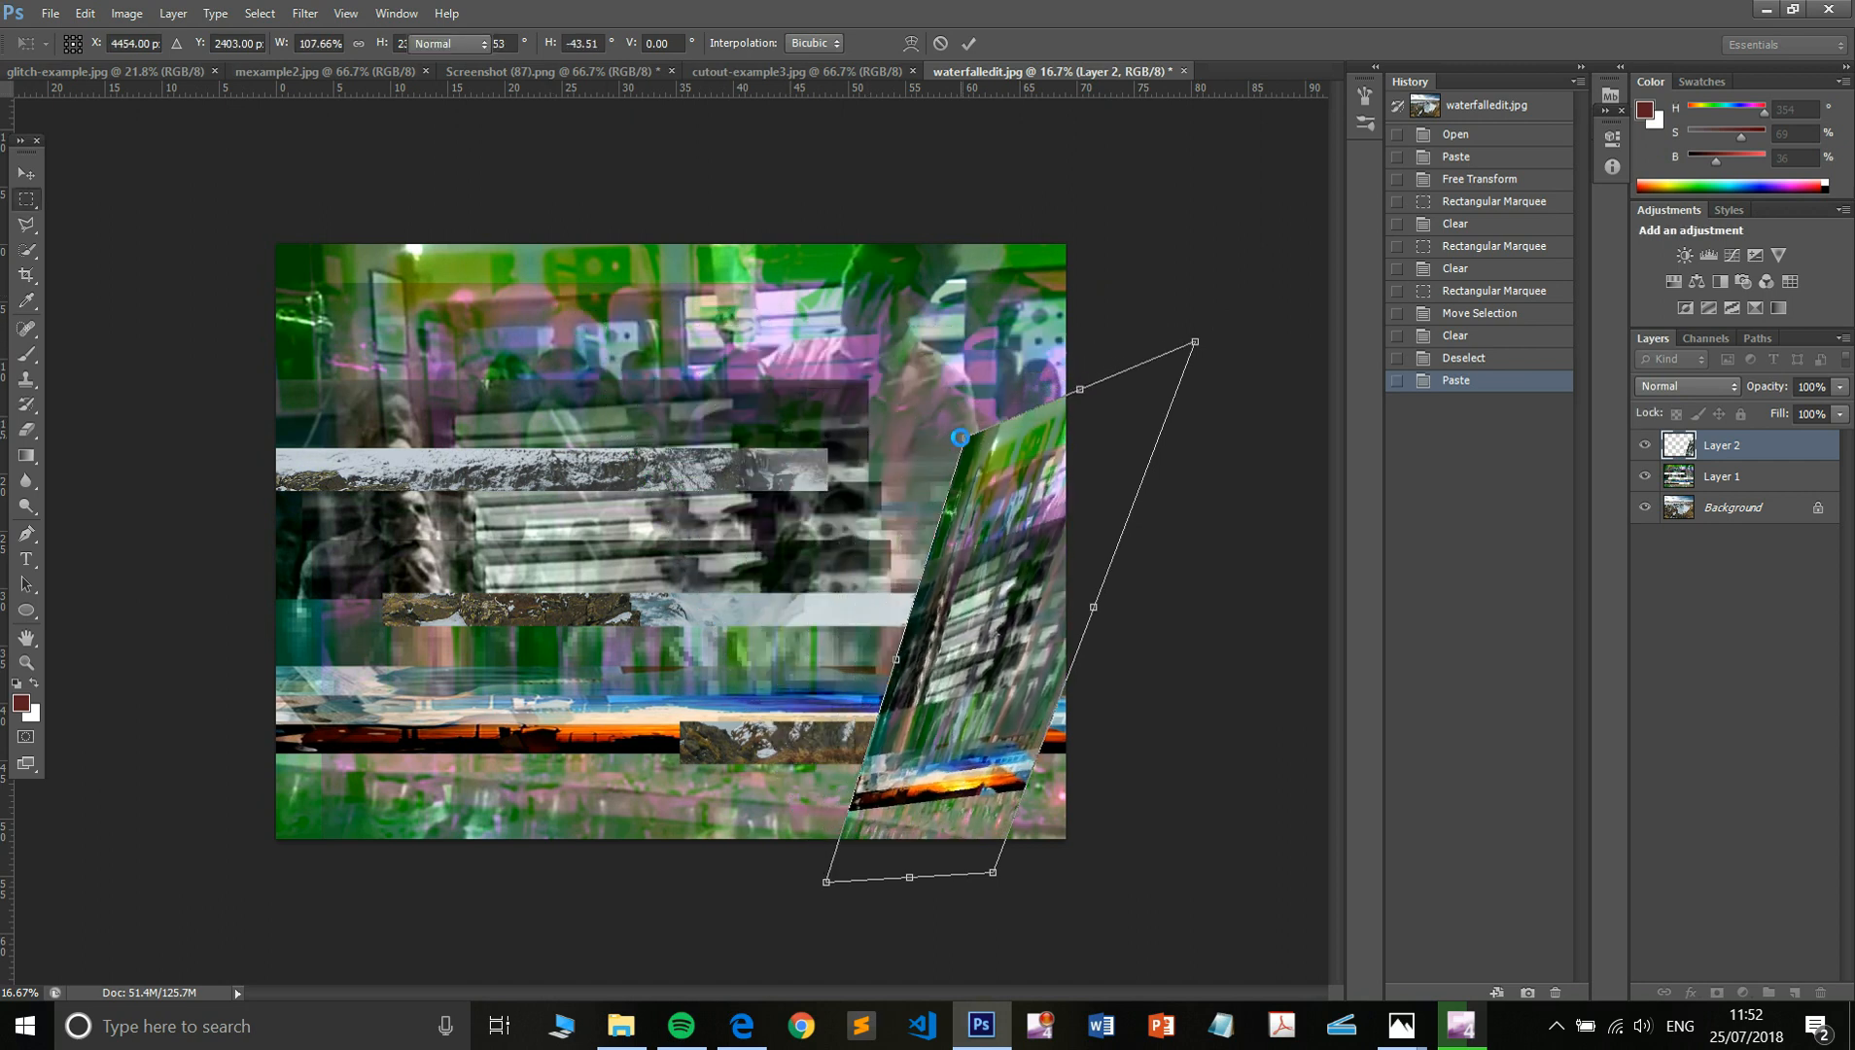
- Merge the distorted copy with the glitch layer beneath it, keeping the waterfall background separate
{"action": "left_click", "coordinate": [1731, 475], "text": "shift"}
{"action": "right_click", "coordinate": [1732, 474]}
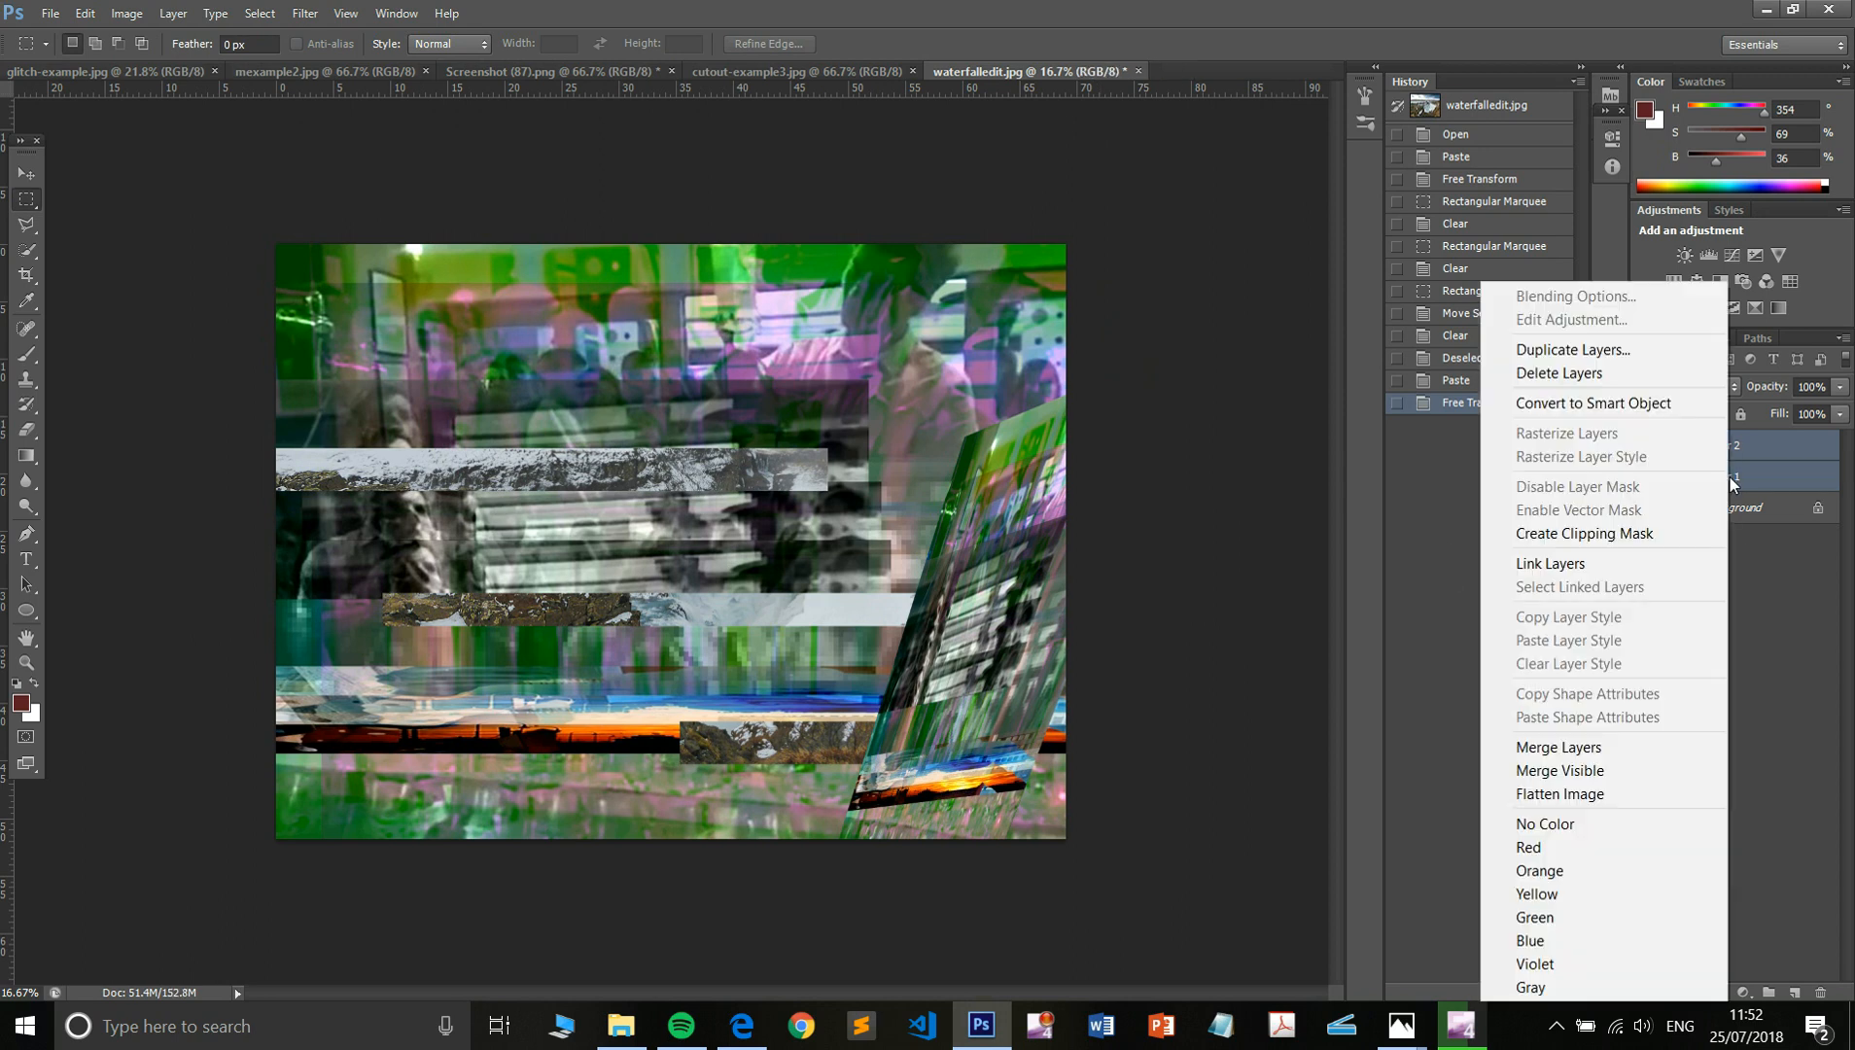
{"action": "left_click", "coordinate": [1623, 750]}
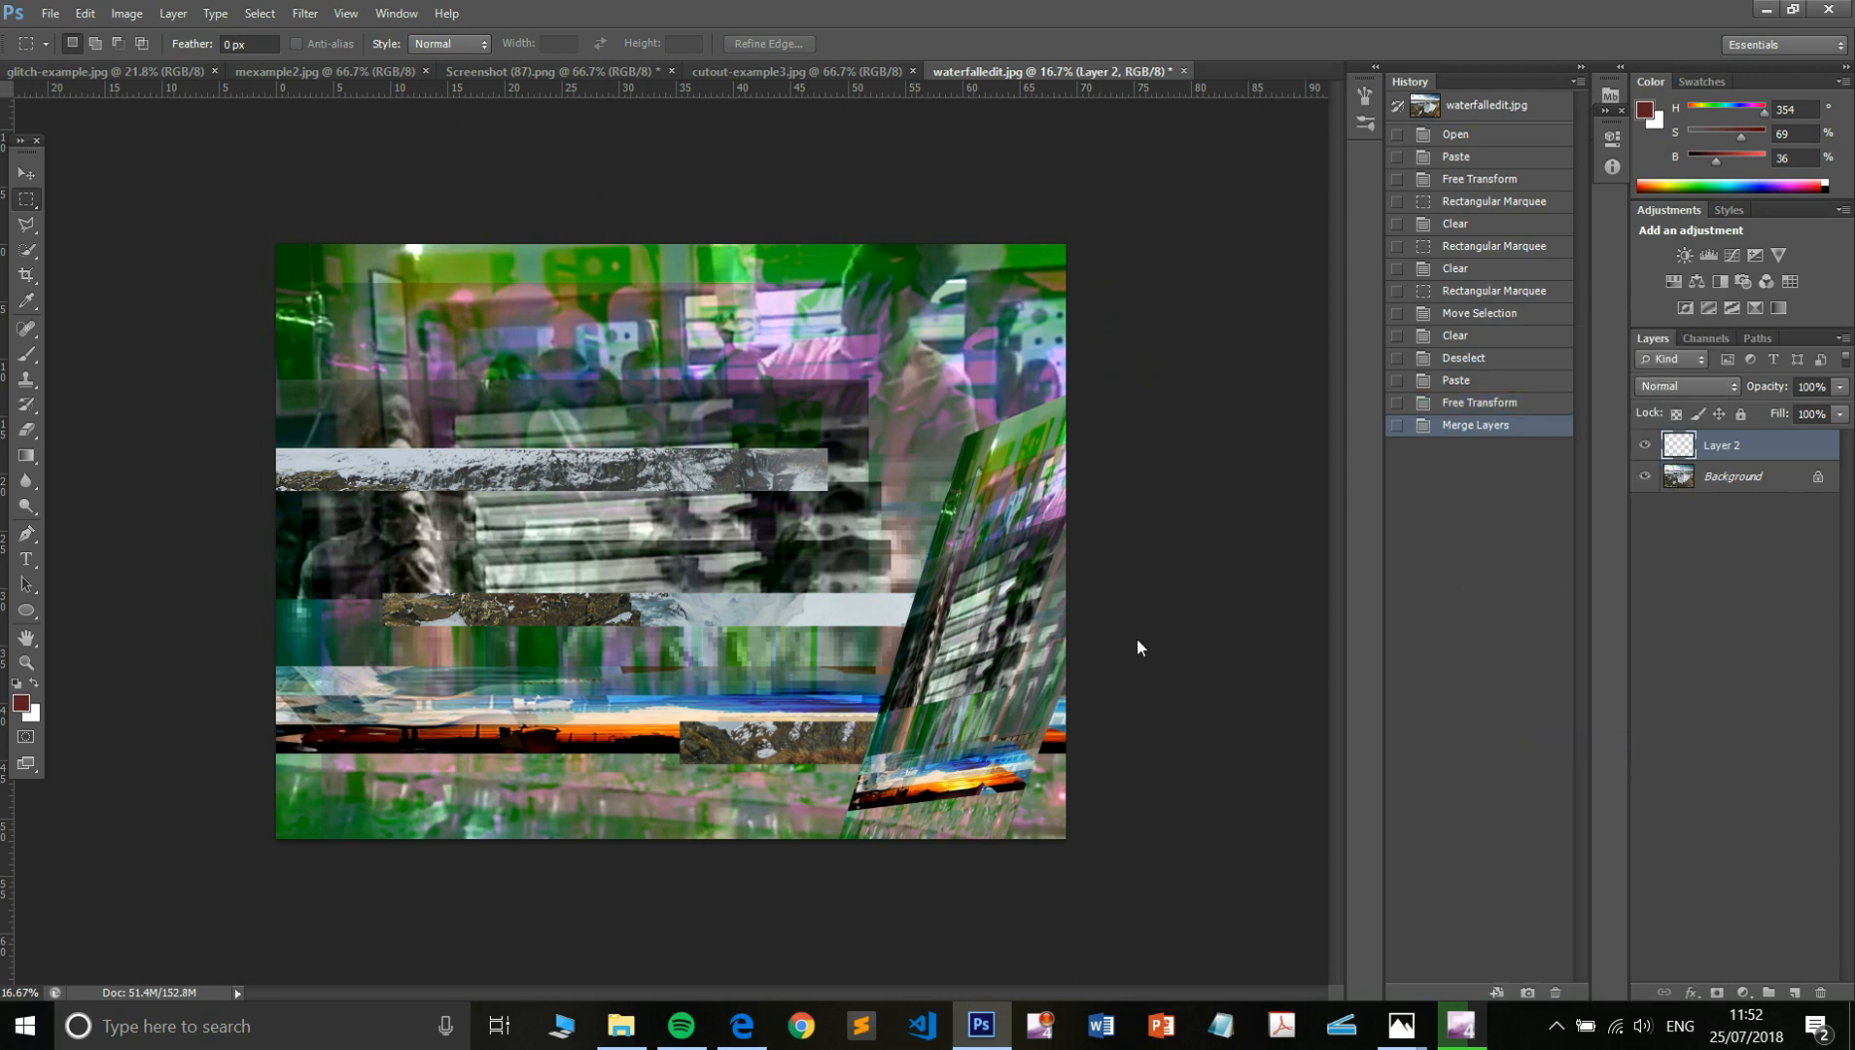
- Try to cut a thin full-width strip out of the merged layer's upper part, and undo the cut
{"action": "left_click_drag", "start_coordinate": [282, 312], "coordinate": [1077, 354]}
{"action": "key", "text": "Delete"}
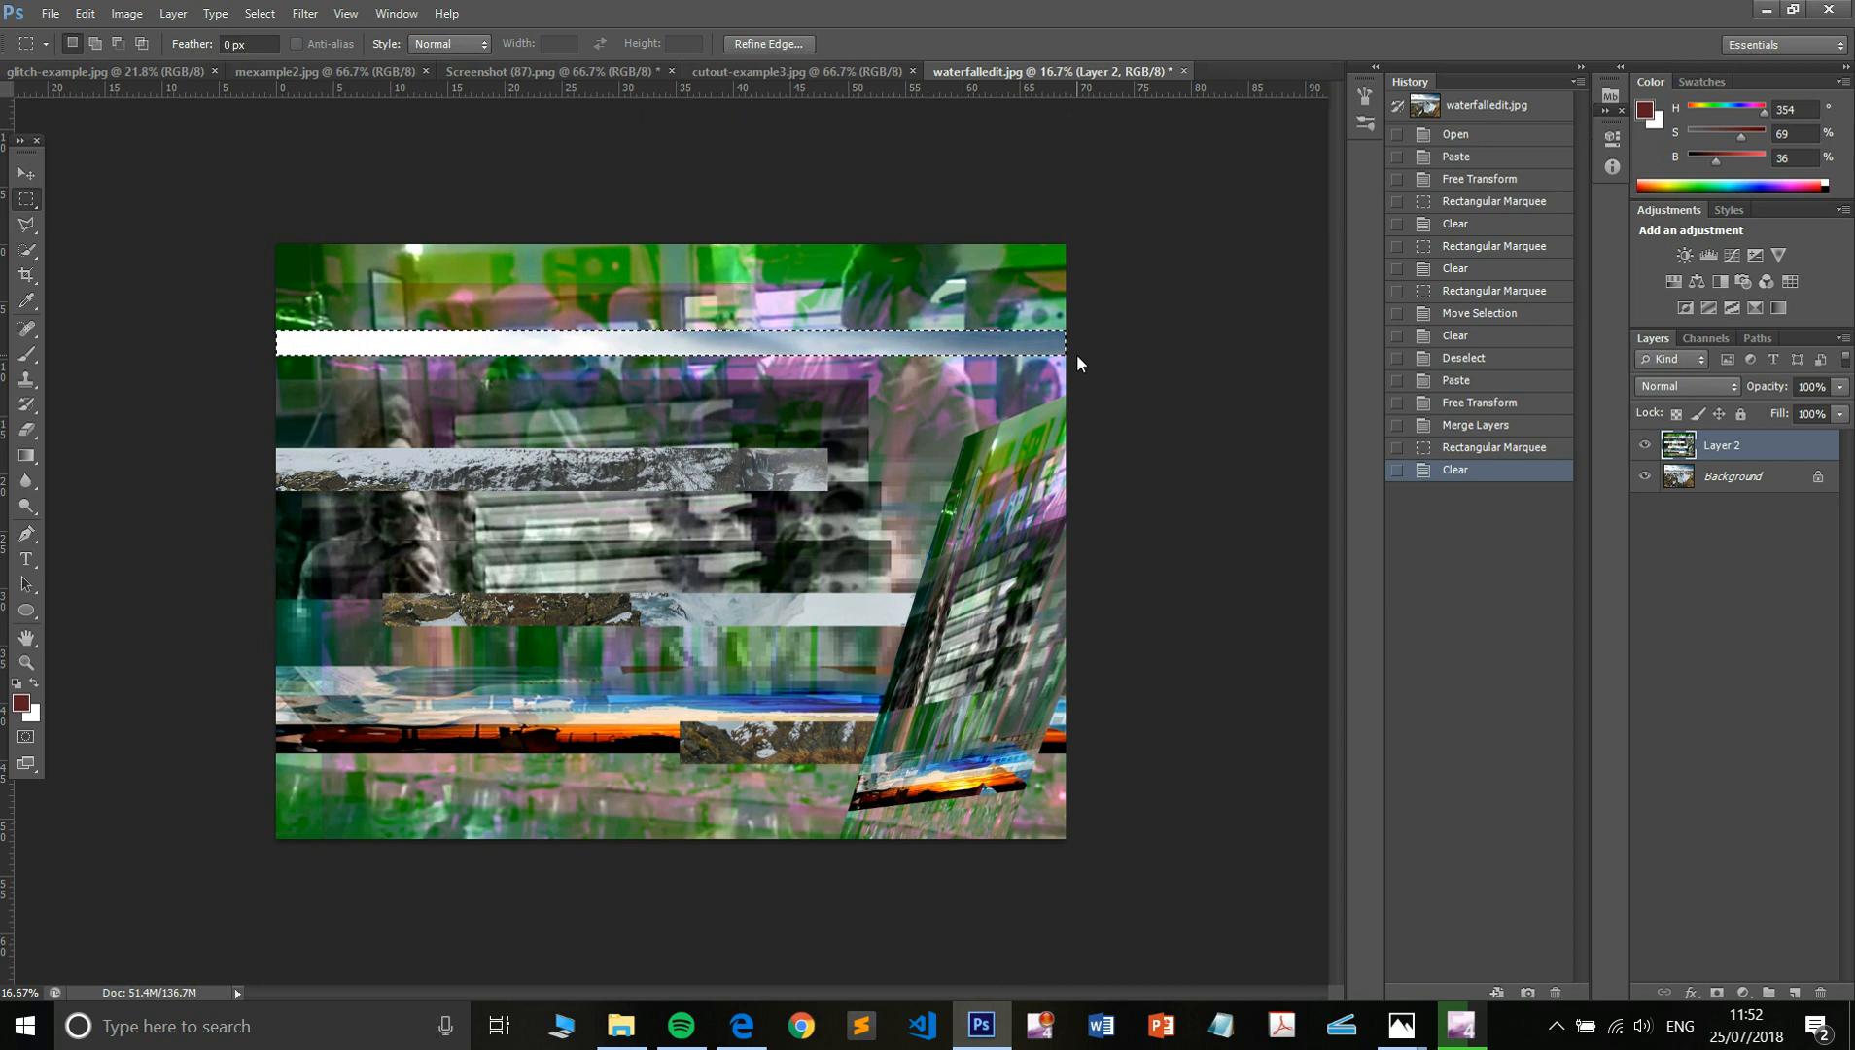
{"action": "key", "text": "ctrl+d"}
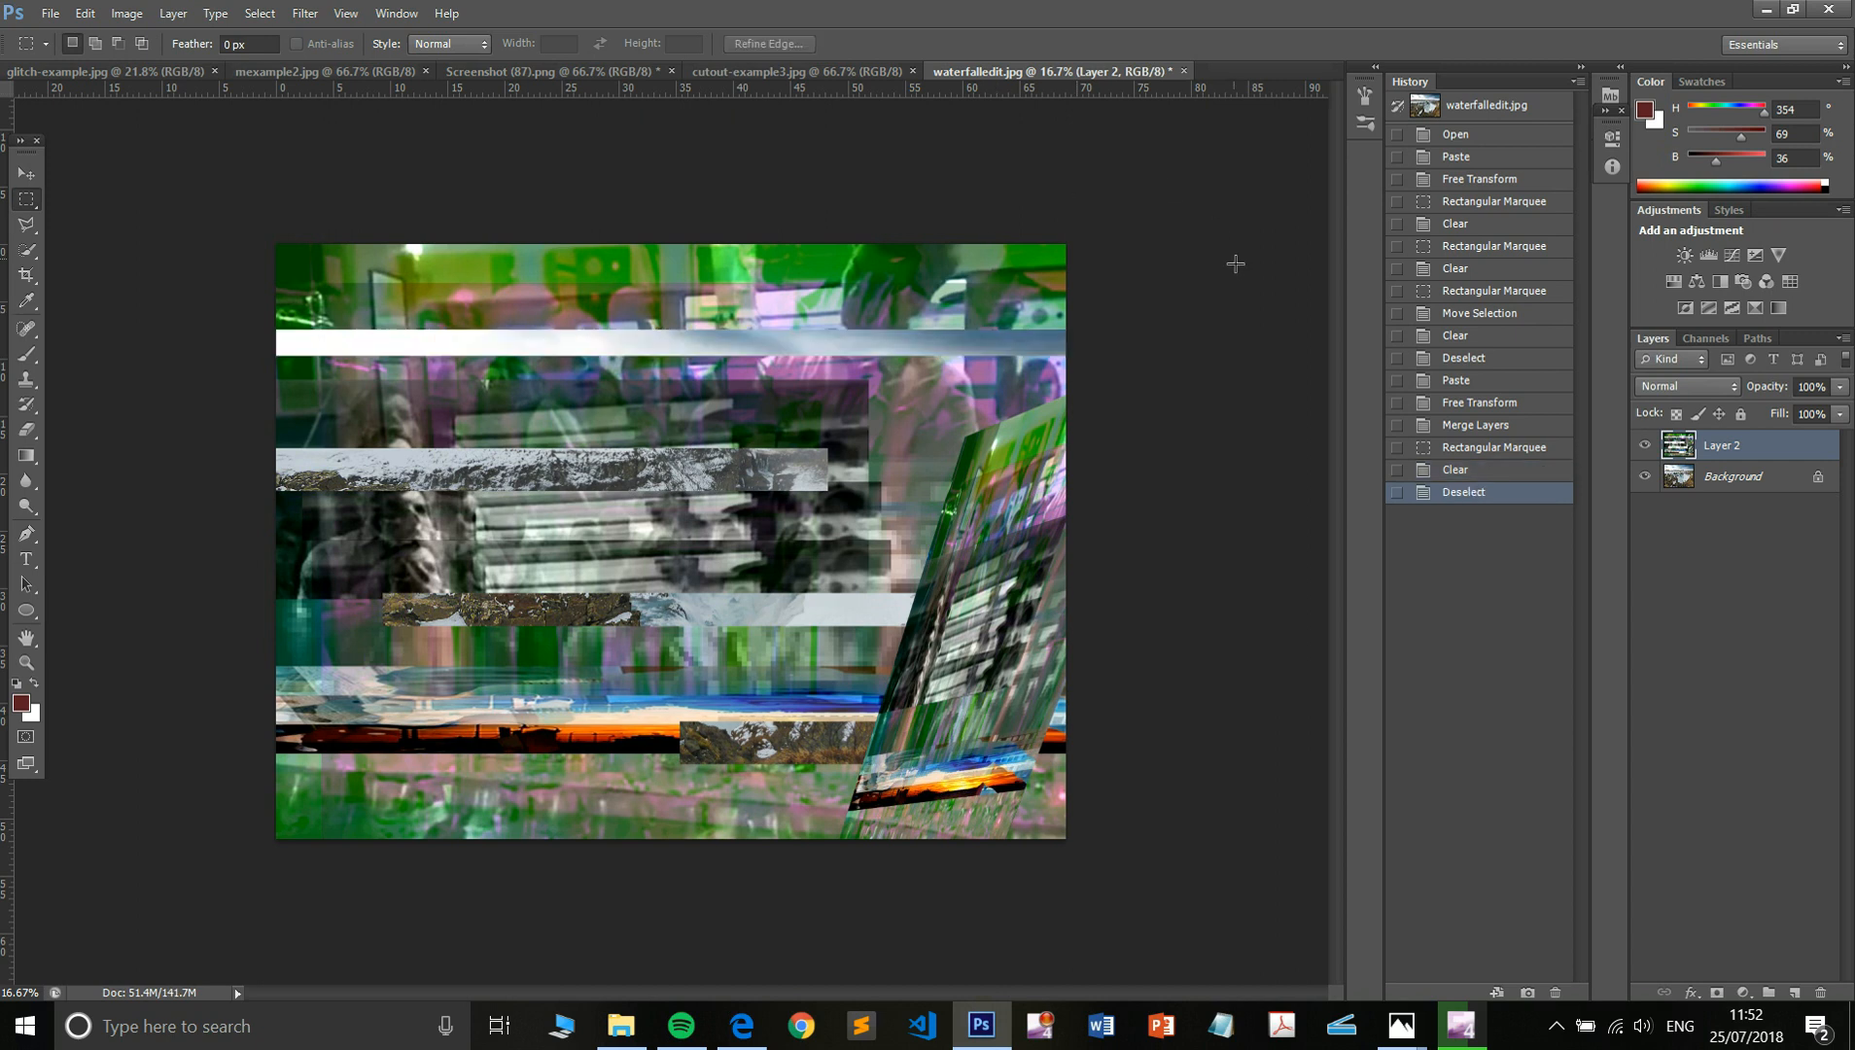
{"action": "key", "text": "ctrl+z"}
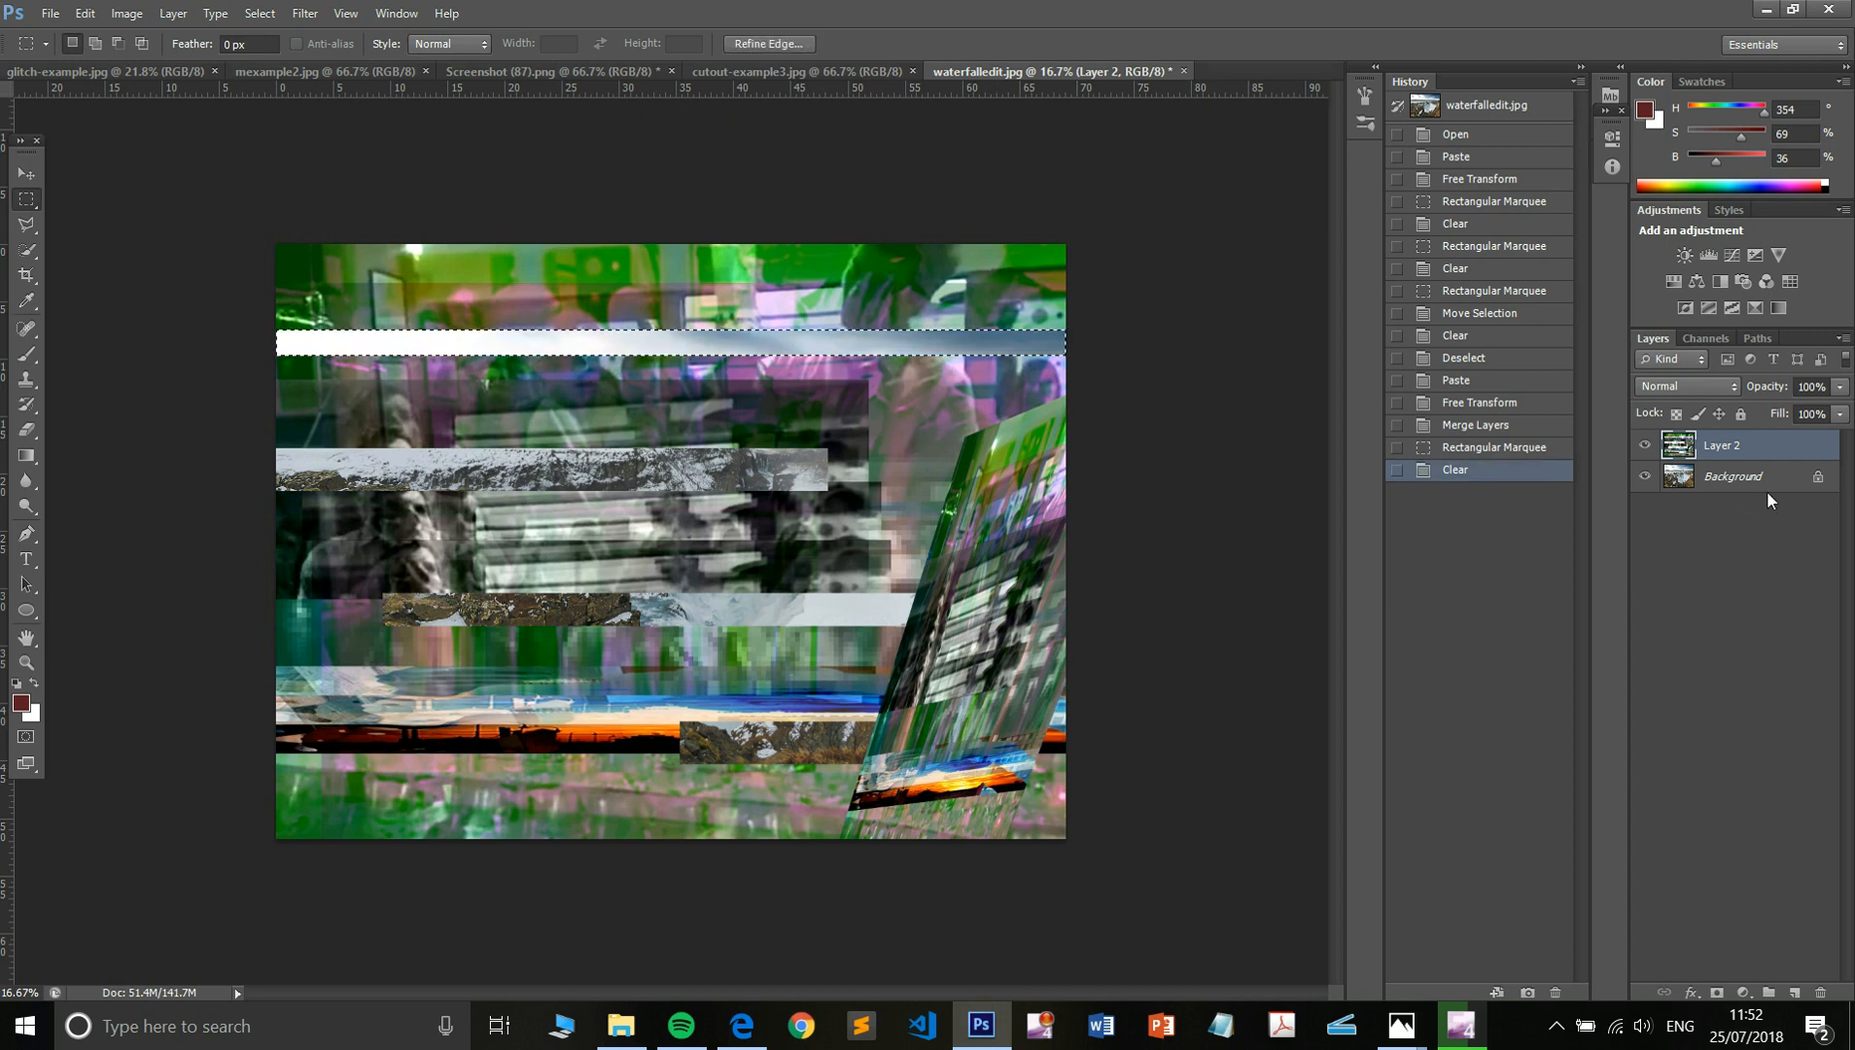
{"action": "left_click", "coordinate": [1495, 447]}
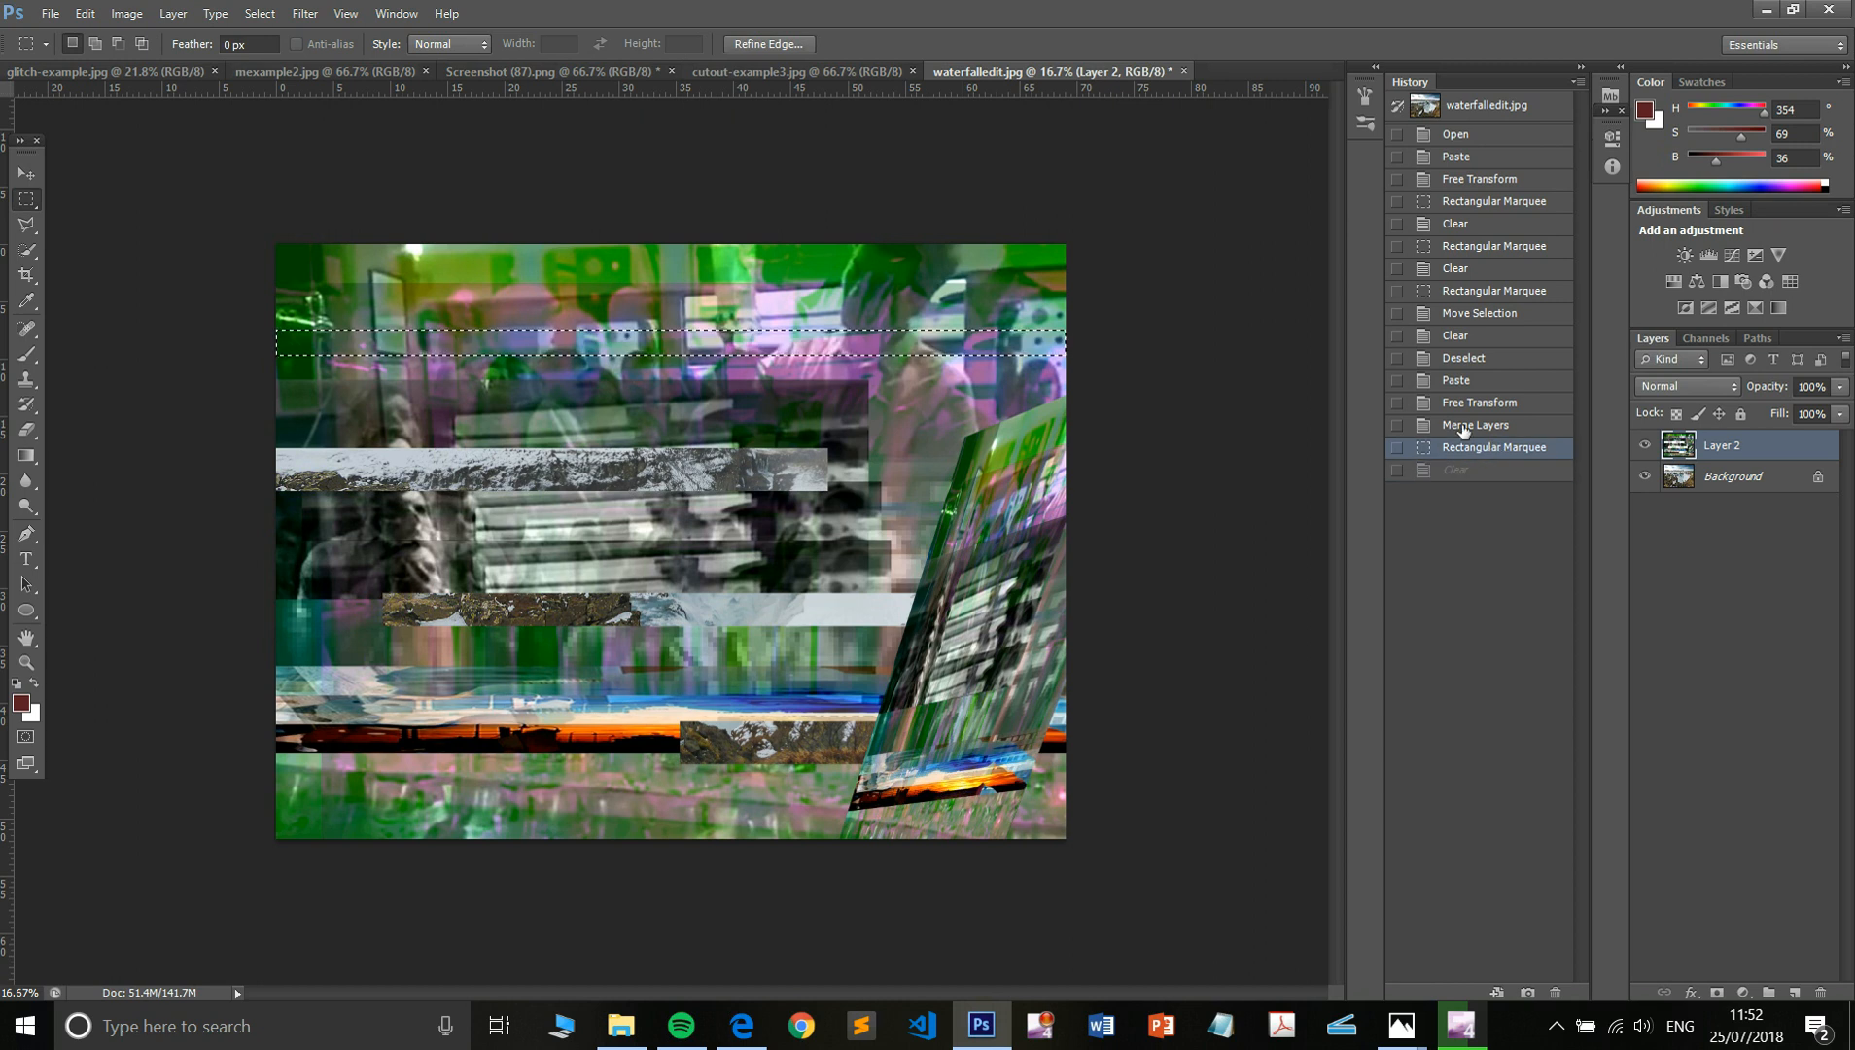
{"action": "key", "text": "ctrl+d"}
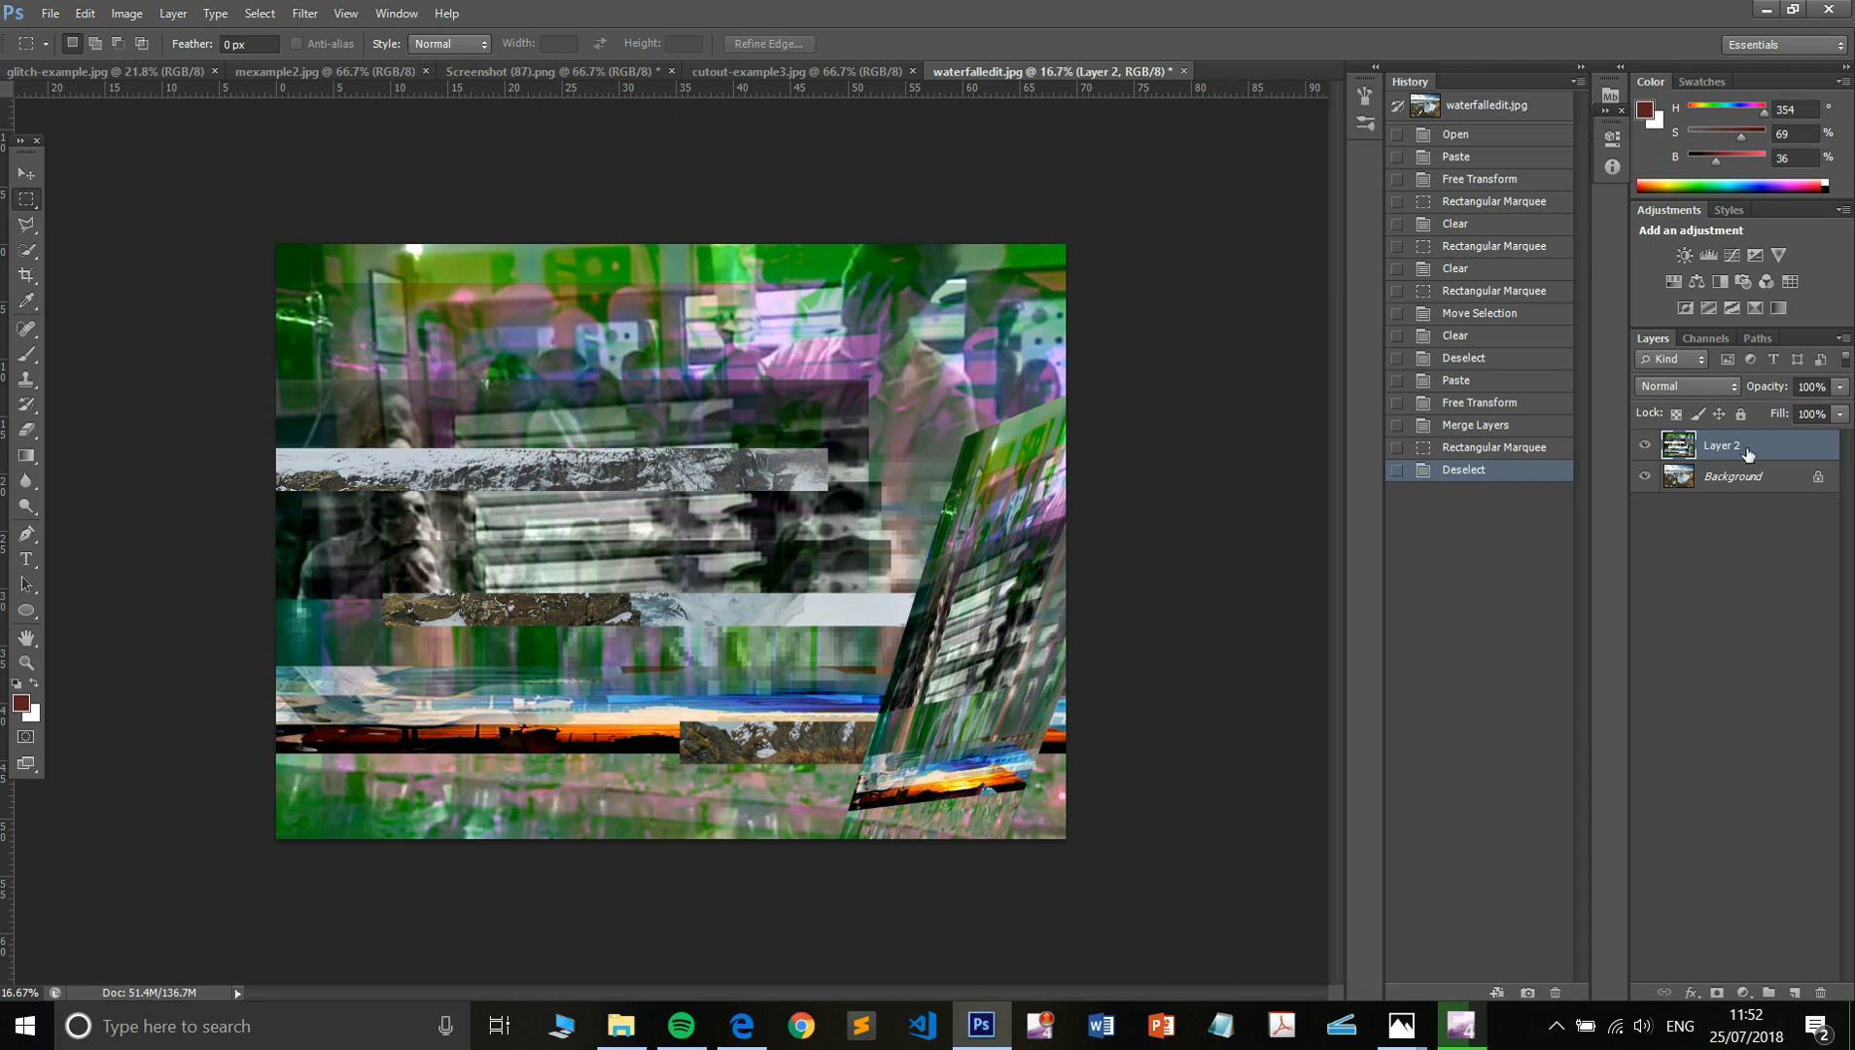
- Add a layer mask to the merged glitch layer and paint loose black strokes on it with the size 700 brush
{"action": "left_click", "coordinate": [1717, 992]}
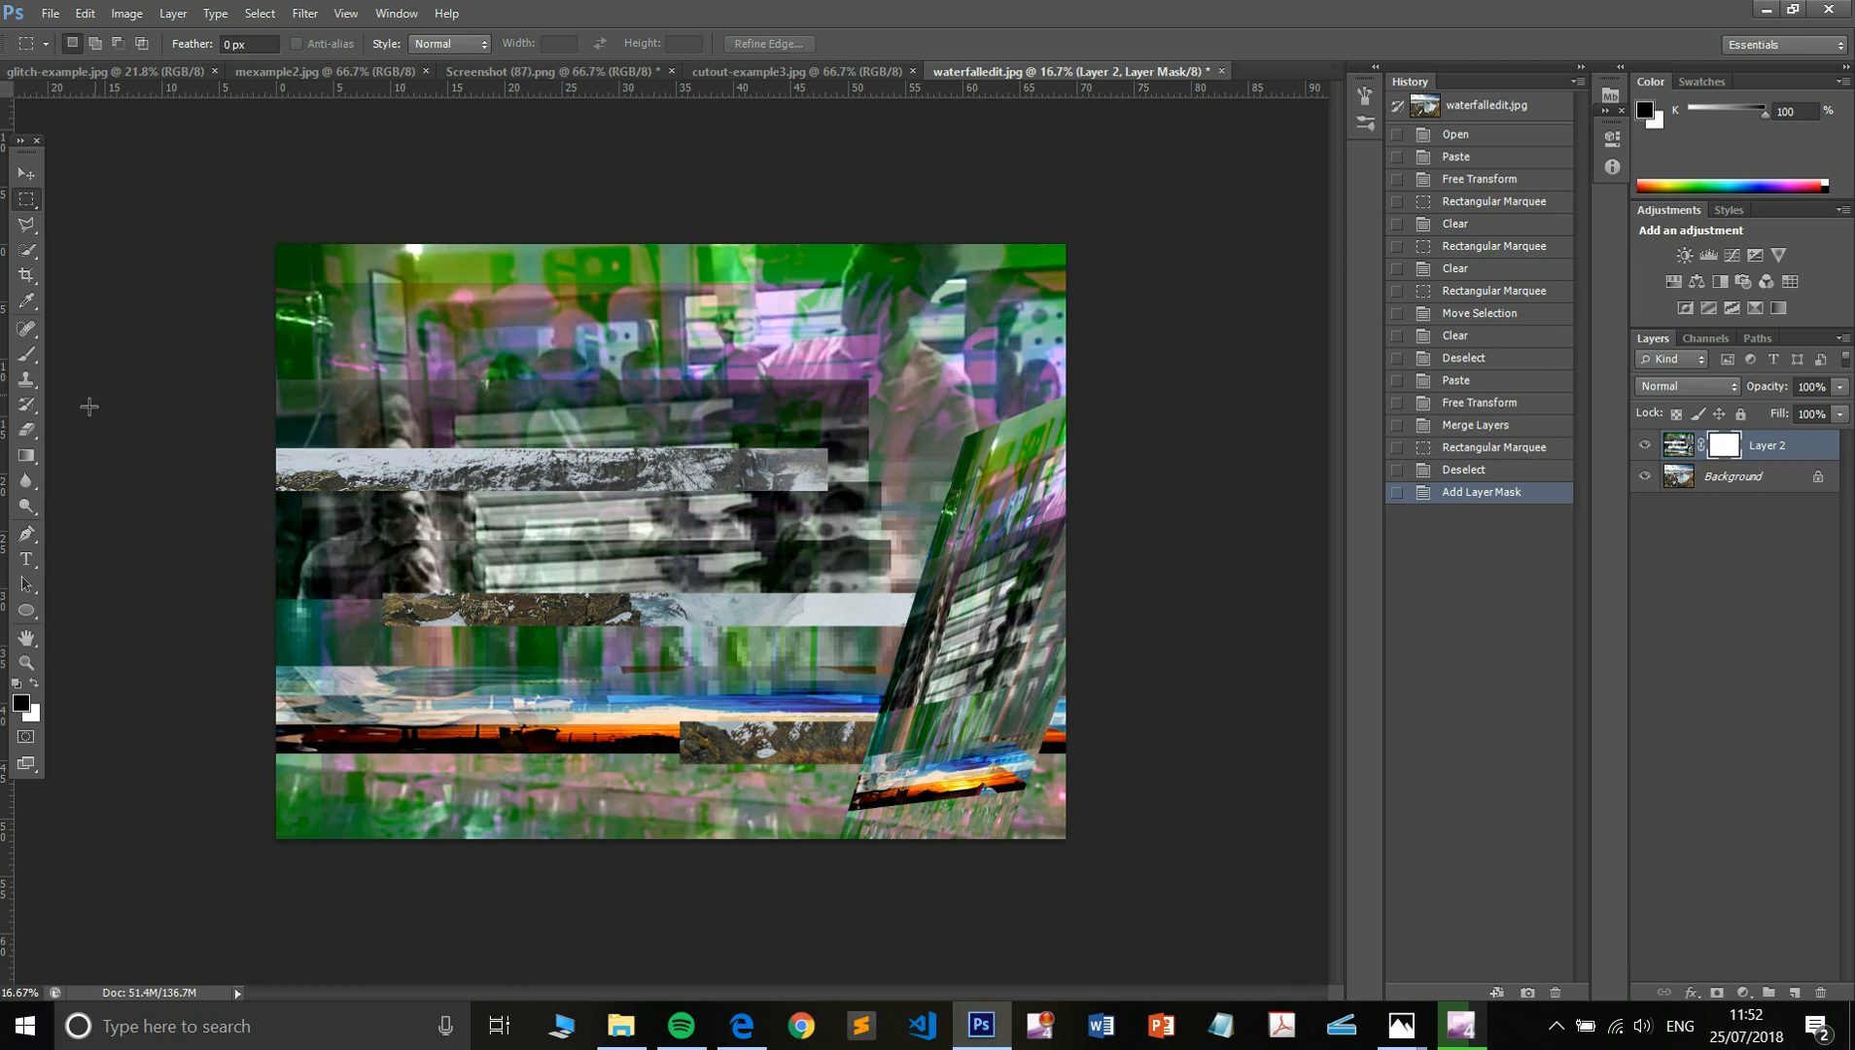
{"action": "key", "text": "b"}
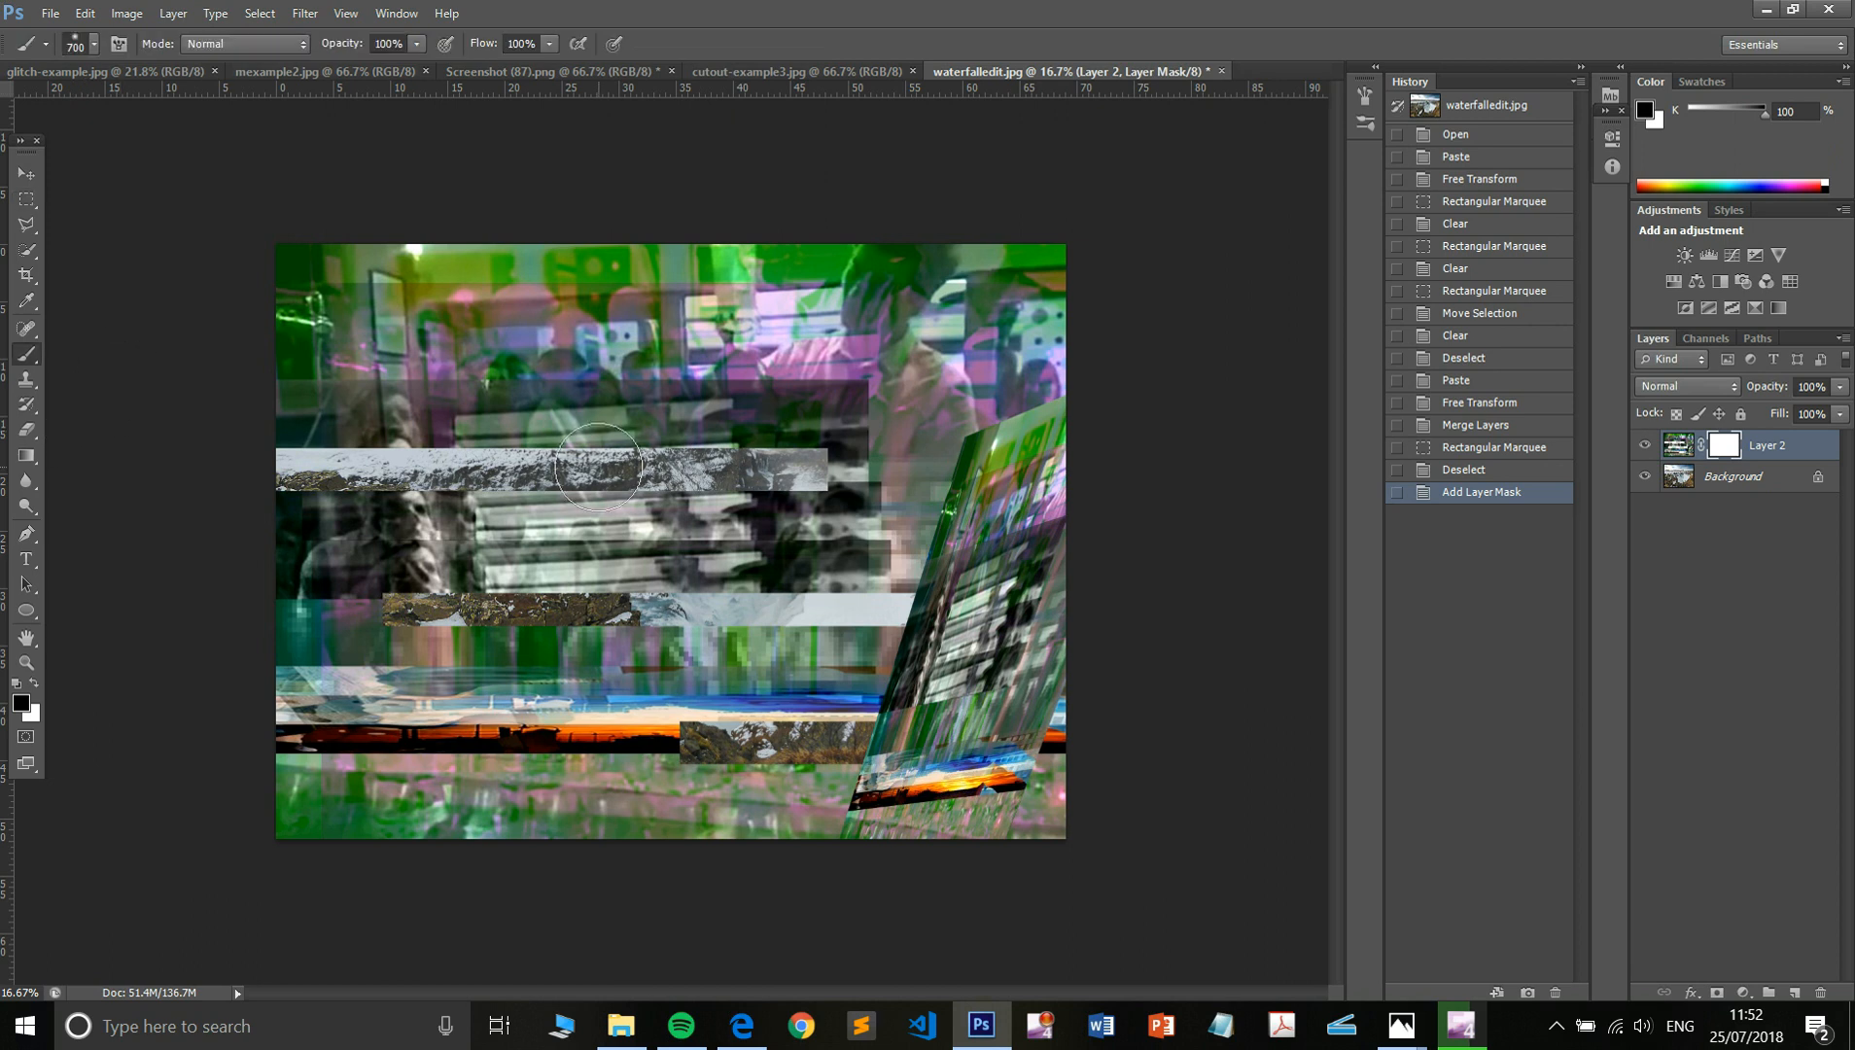
{"action": "left_click_drag", "start_coordinate": [394, 385], "coordinate": [418, 369]}
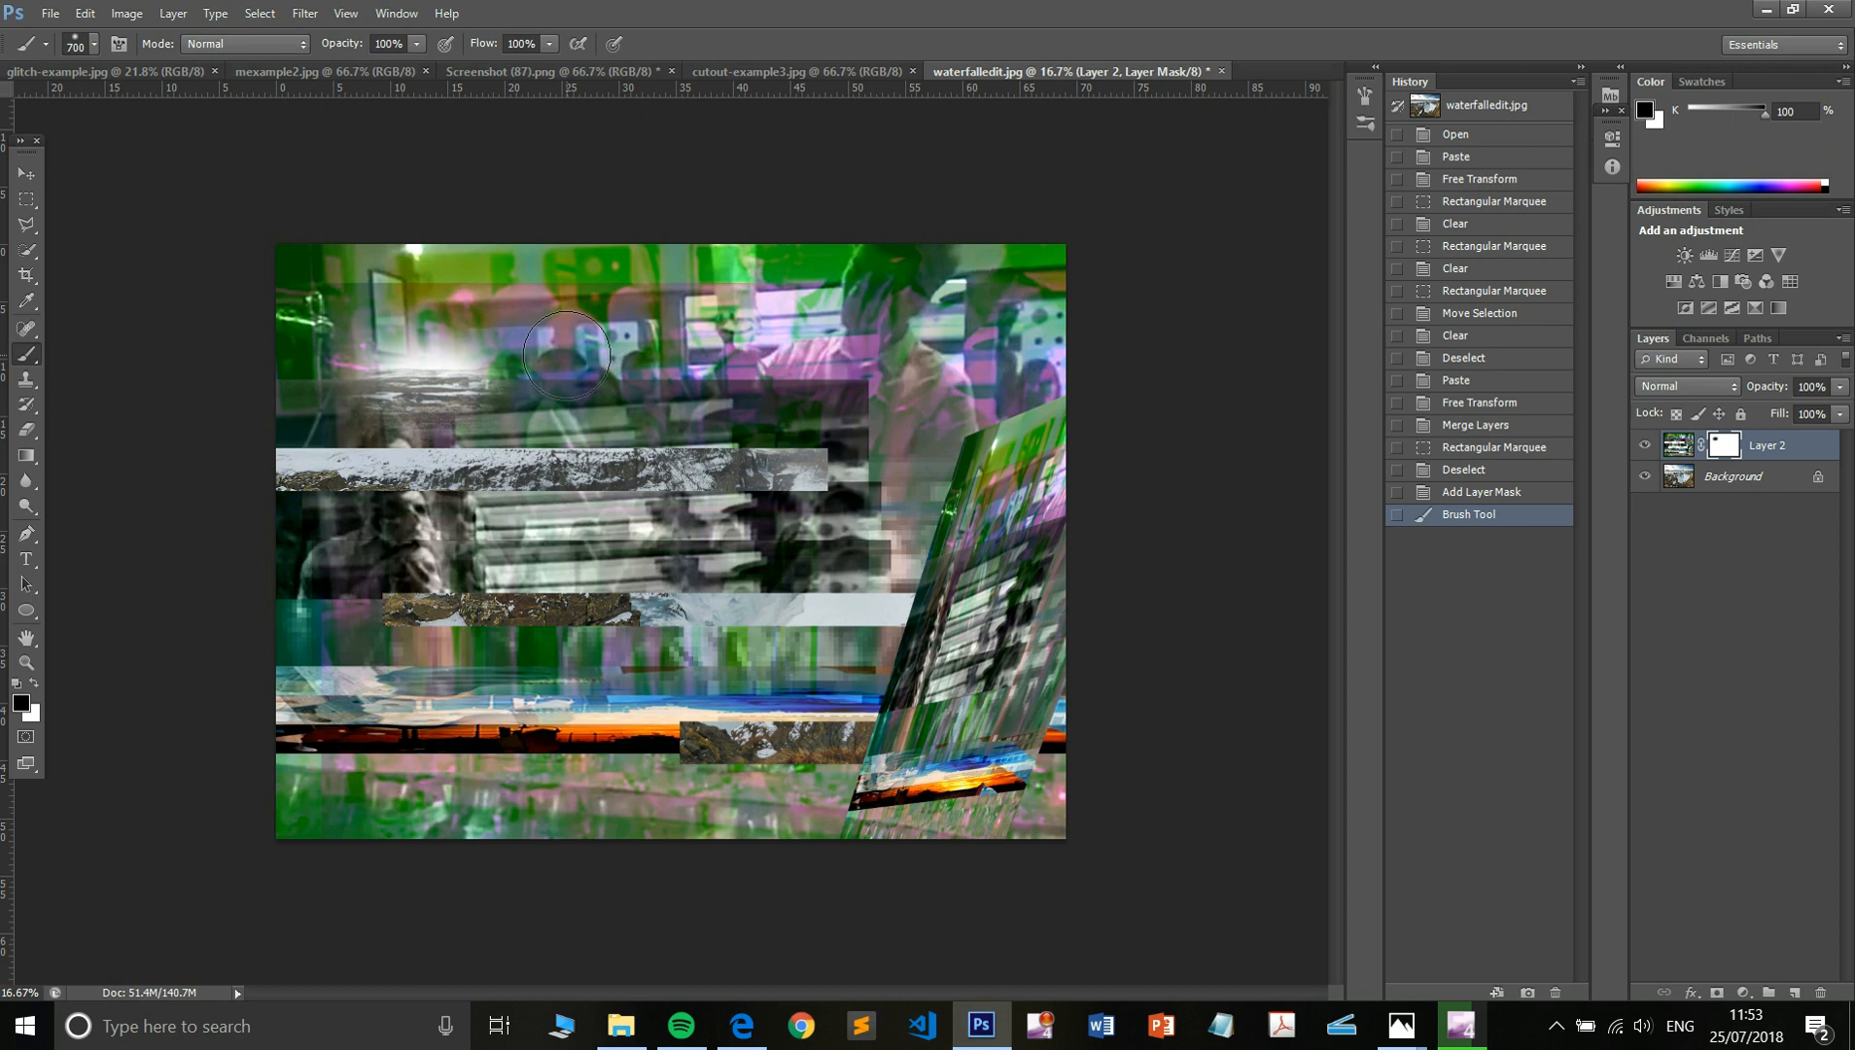
{"action": "mouse_move", "coordinate": [482, 373]}
{"action": "left_mouse_down"}
{"action": "mouse_move", "coordinate": [610, 372]}
{"action": "mouse_move", "coordinate": [623, 403]}
{"action": "mouse_move", "coordinate": [405, 440]}
{"action": "mouse_move", "coordinate": [841, 516]}
{"action": "mouse_move", "coordinate": [650, 297]}
{"action": "mouse_move", "coordinate": [545, 797]}
{"action": "left_mouse_up"}
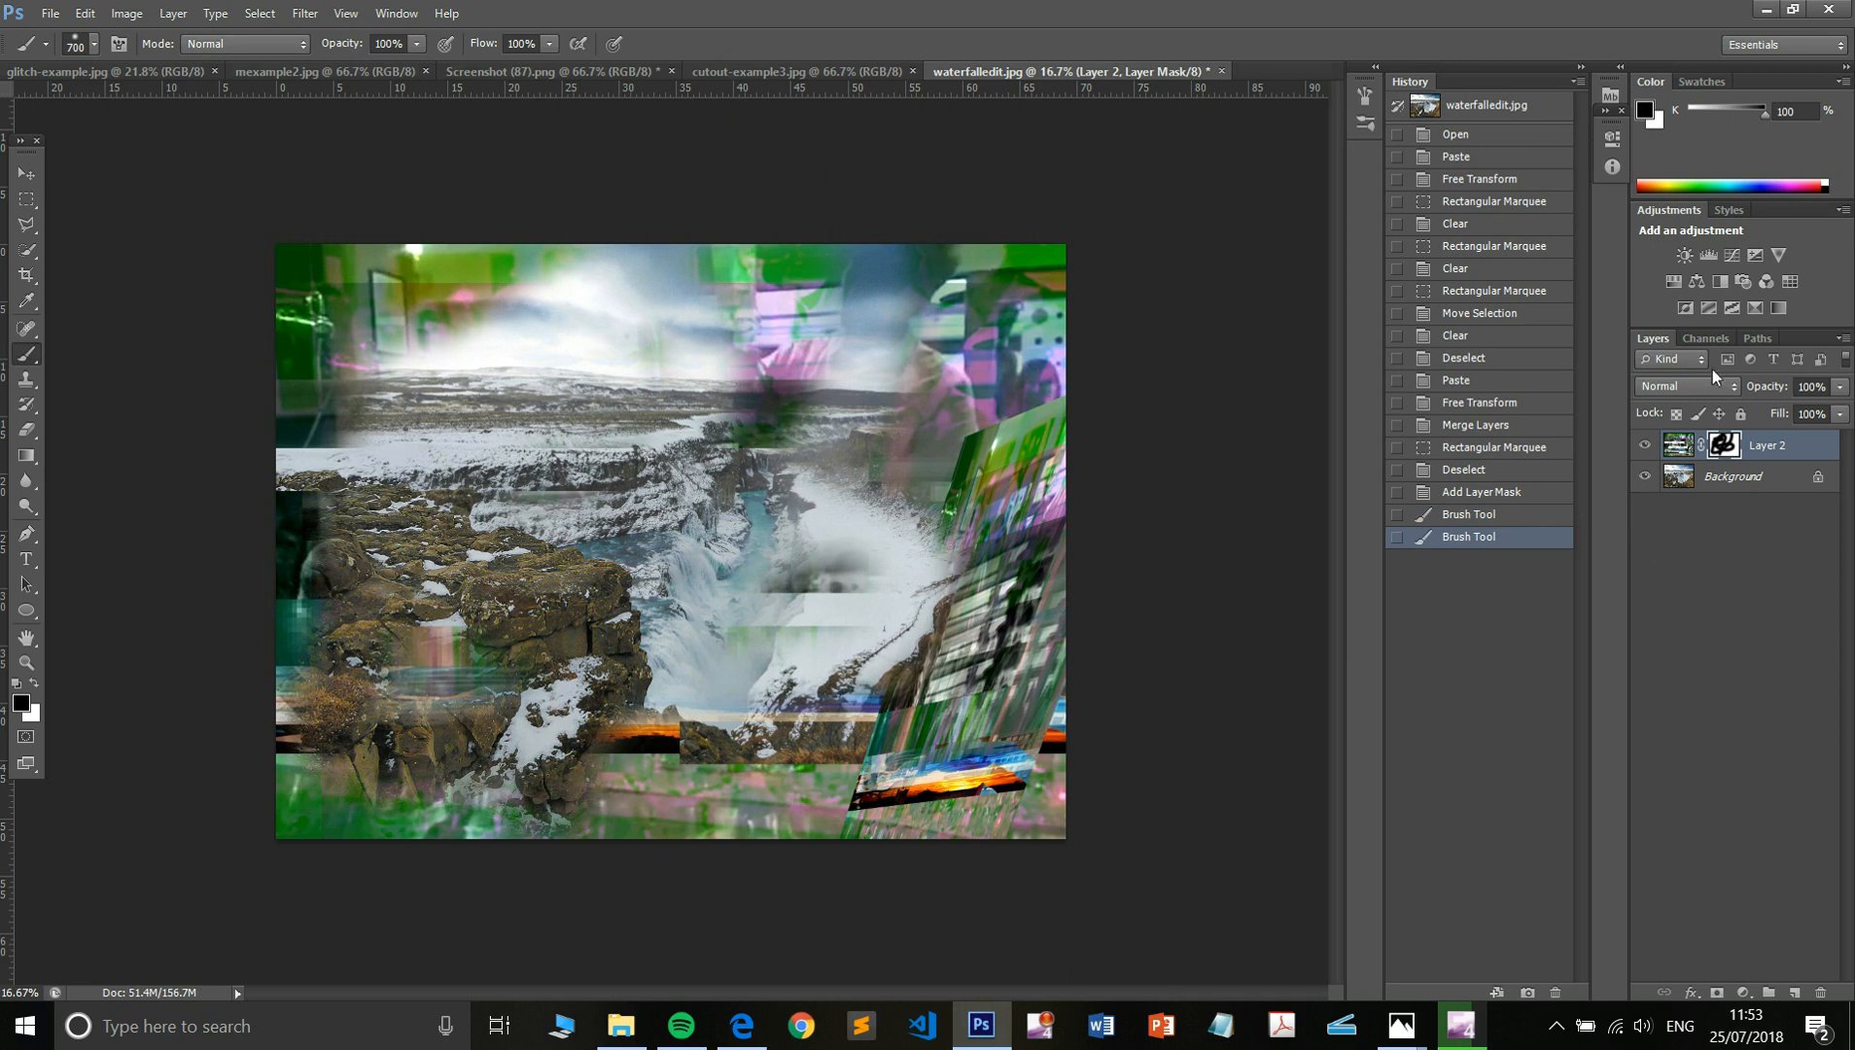
- Examine the painted layer mask on its own, and compare the image with the mask disabled and enabled
{"action": "left_click", "coordinate": [1726, 449], "text": "alt"}
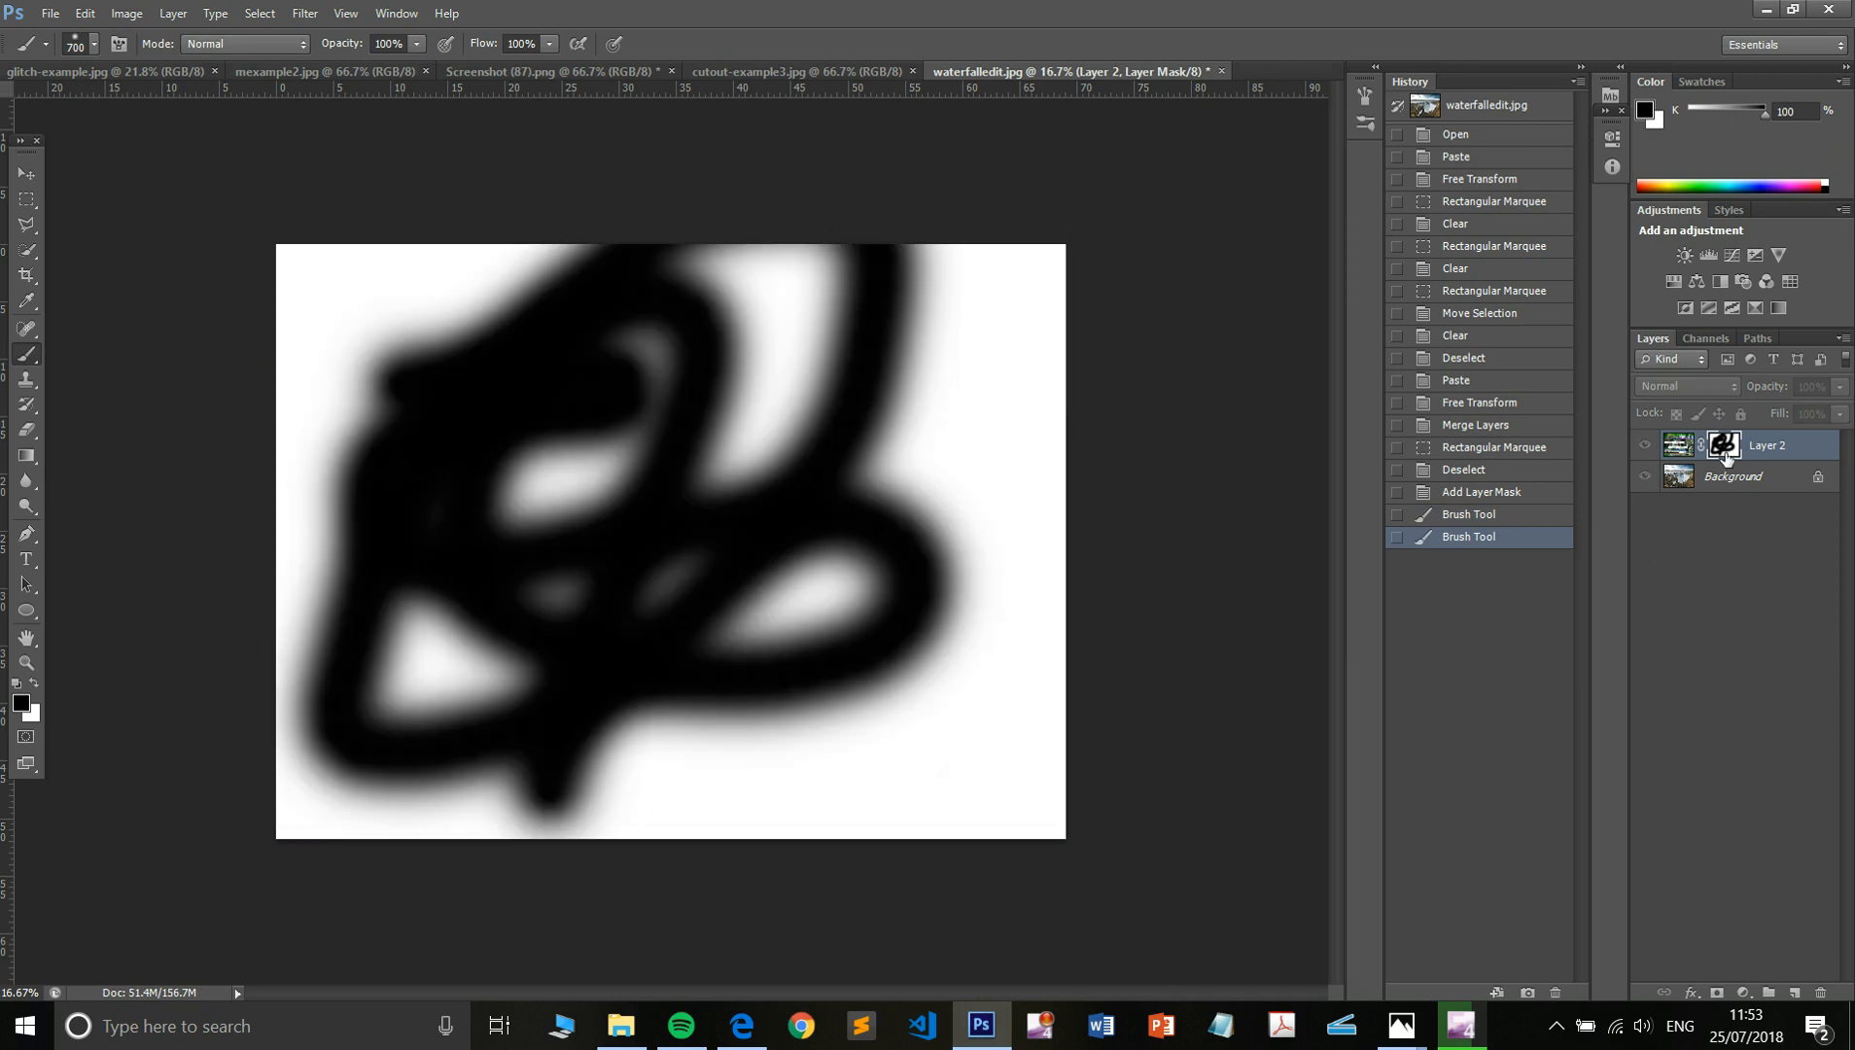
{"action": "left_click", "coordinate": [1727, 457], "text": "alt"}
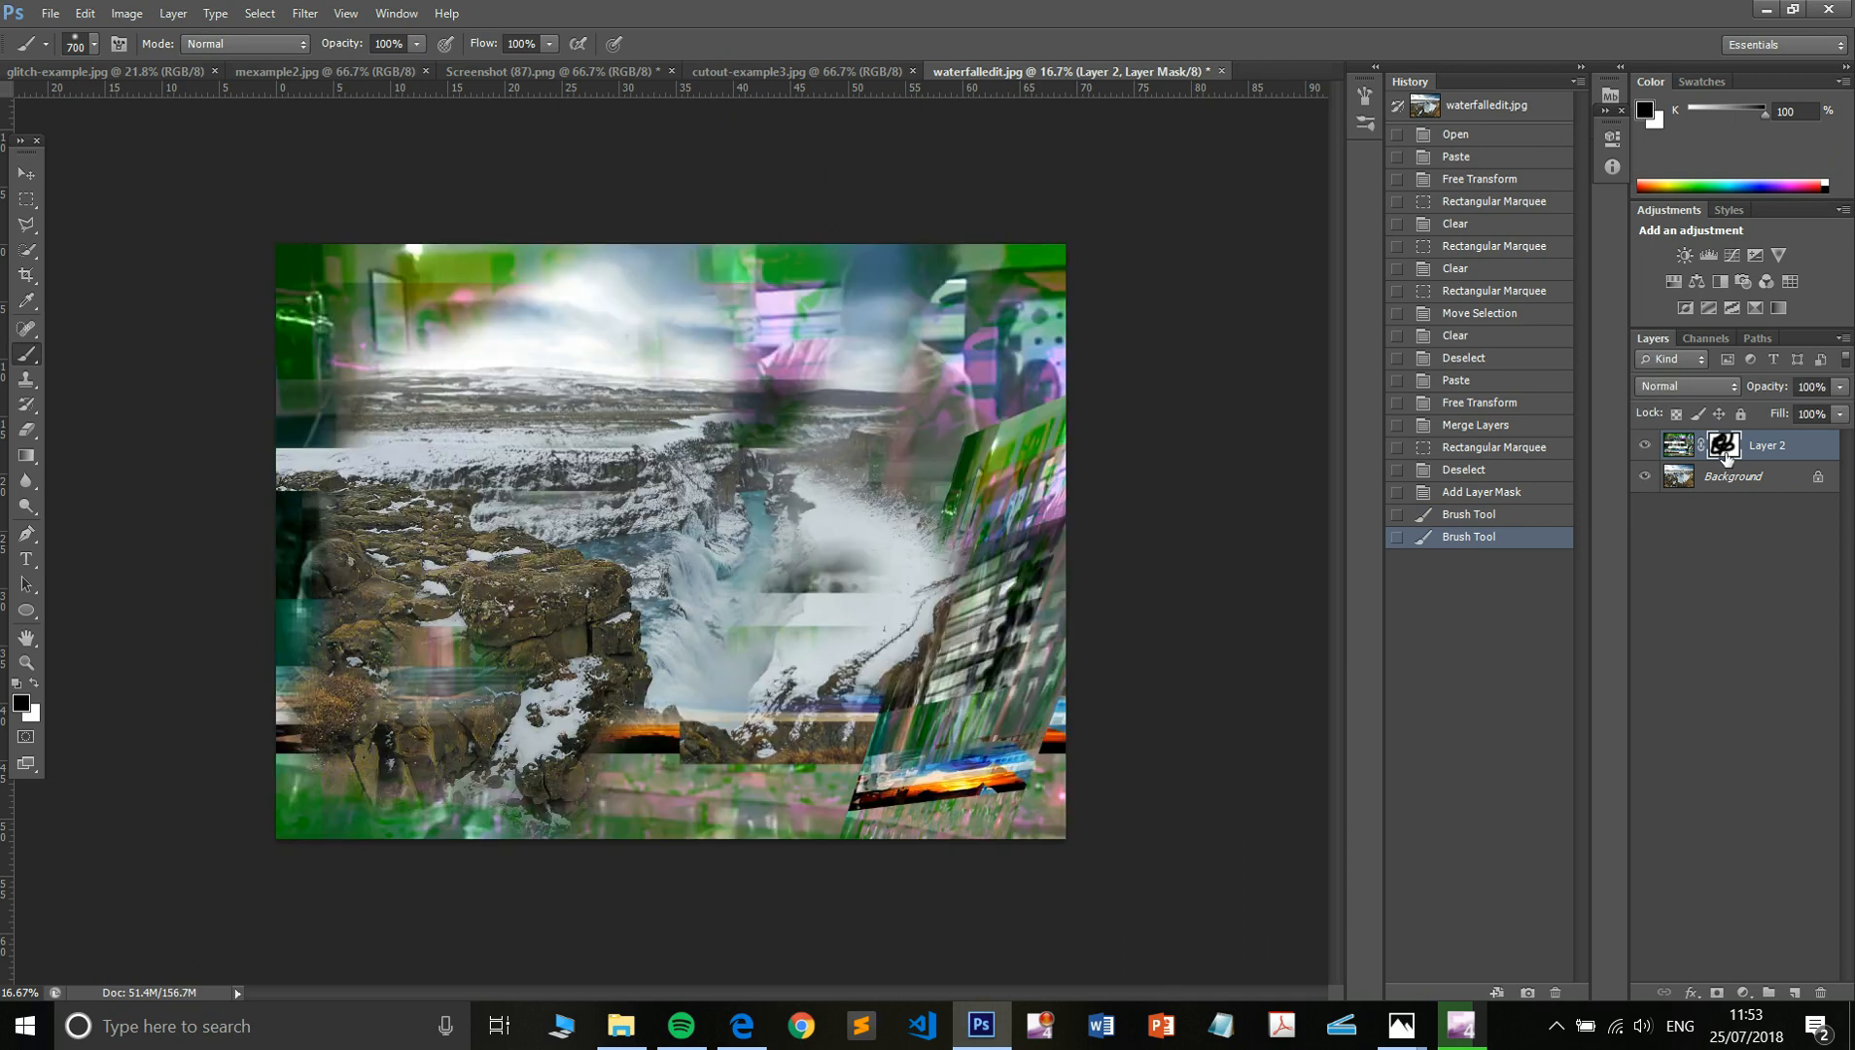
{"action": "left_click", "coordinate": [1727, 457], "text": "alt"}
{"action": "left_click", "coordinate": [1727, 457], "text": "alt"}
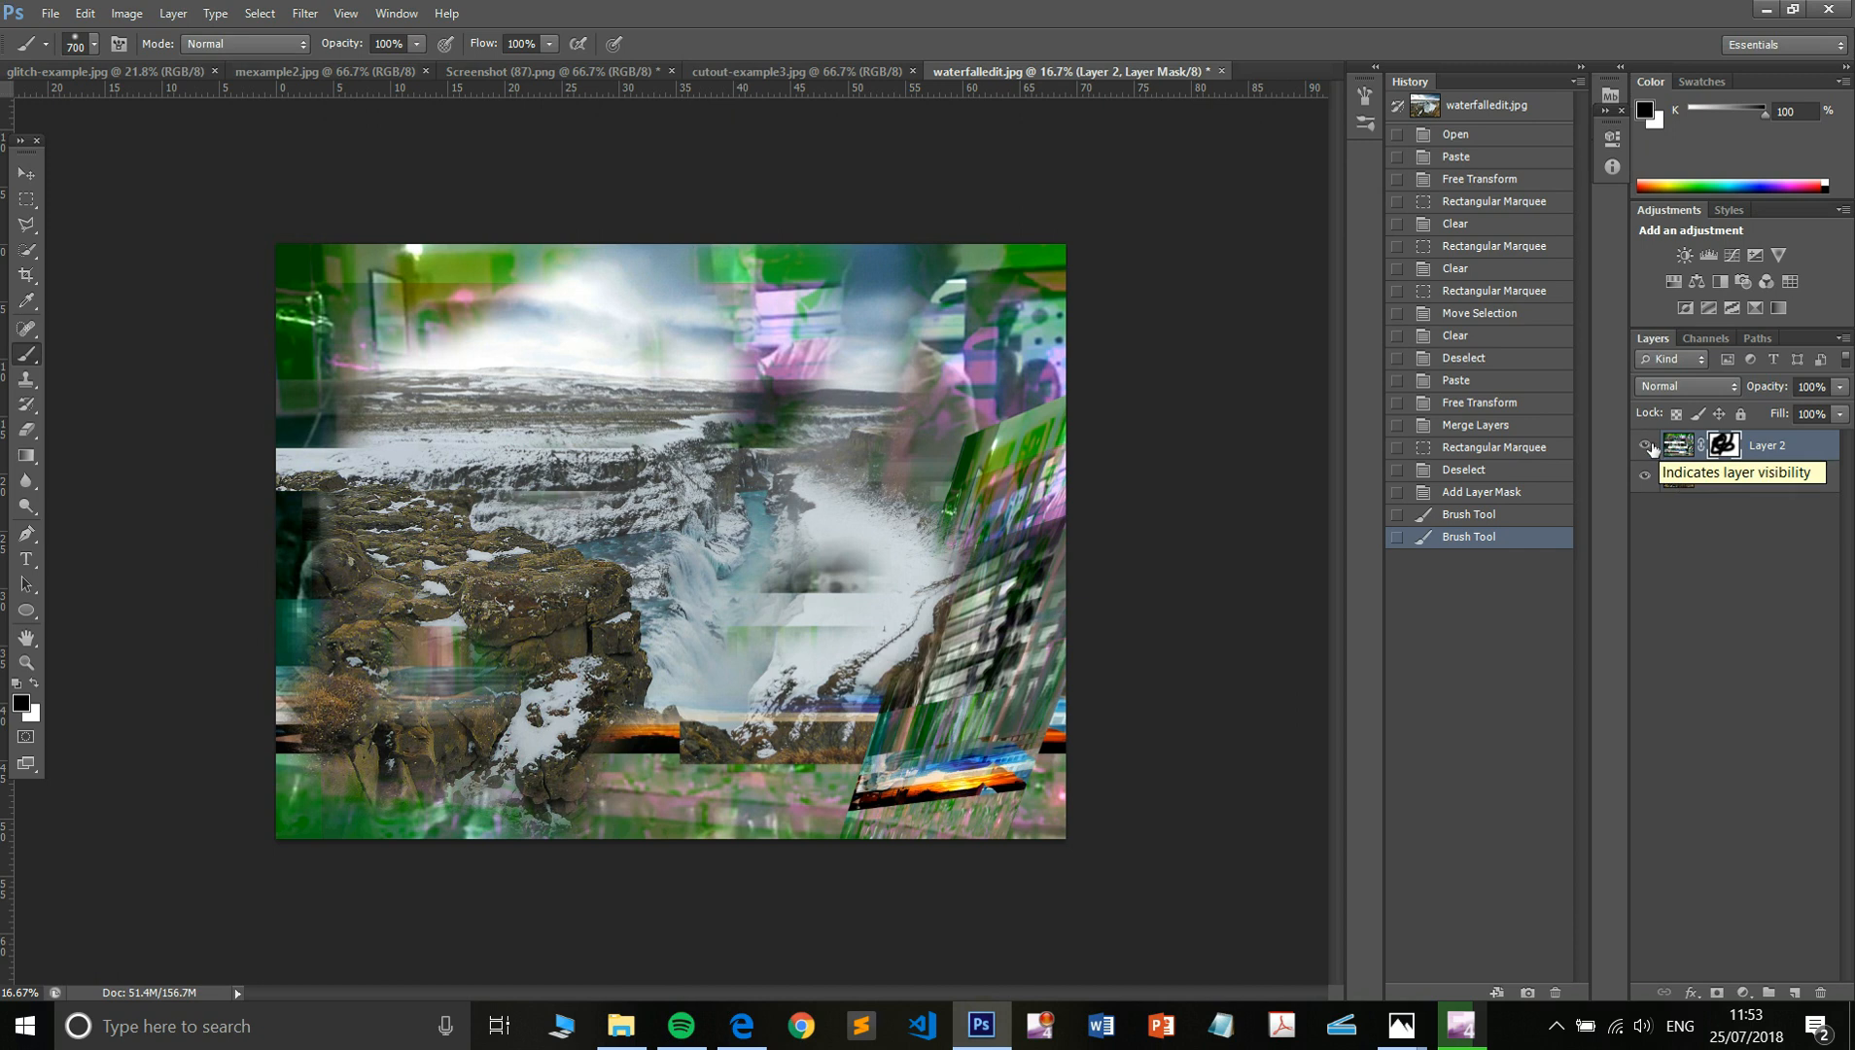
{"action": "left_click", "coordinate": [1725, 445], "text": "shift"}
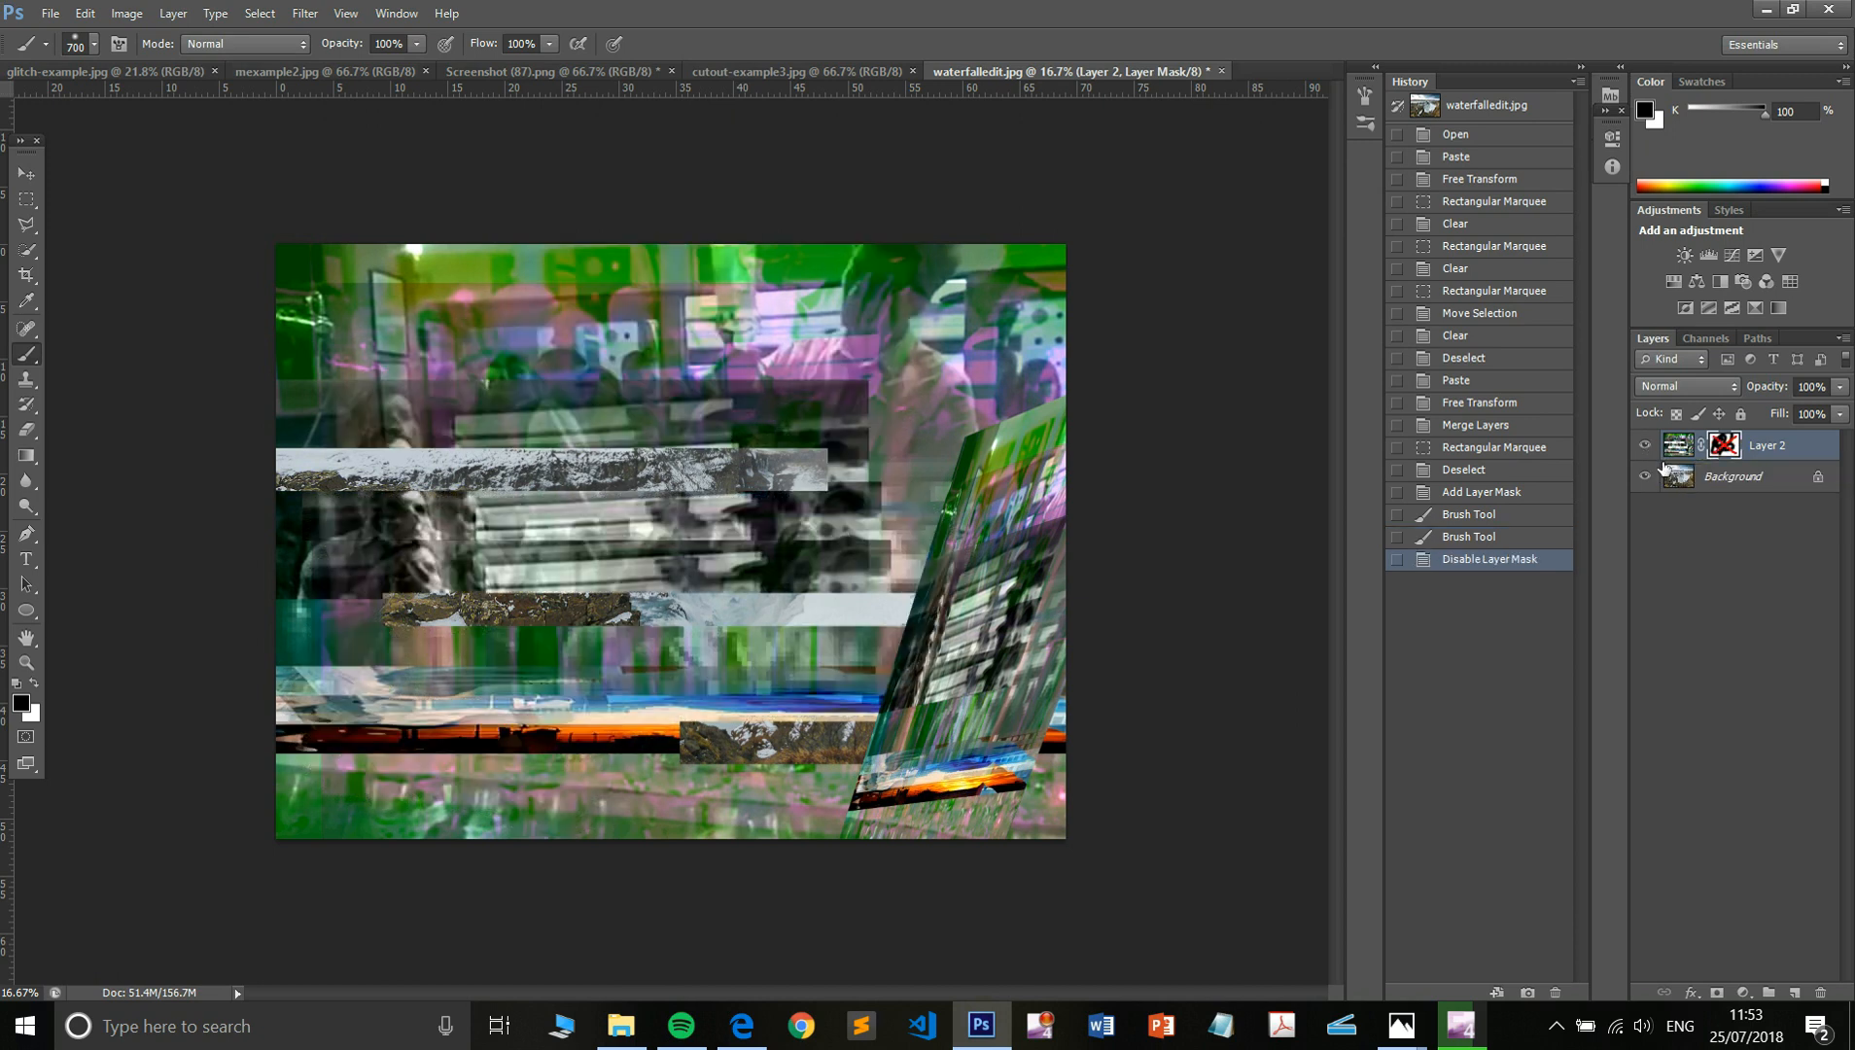
{"action": "left_click", "coordinate": [1727, 447], "text": "shift"}
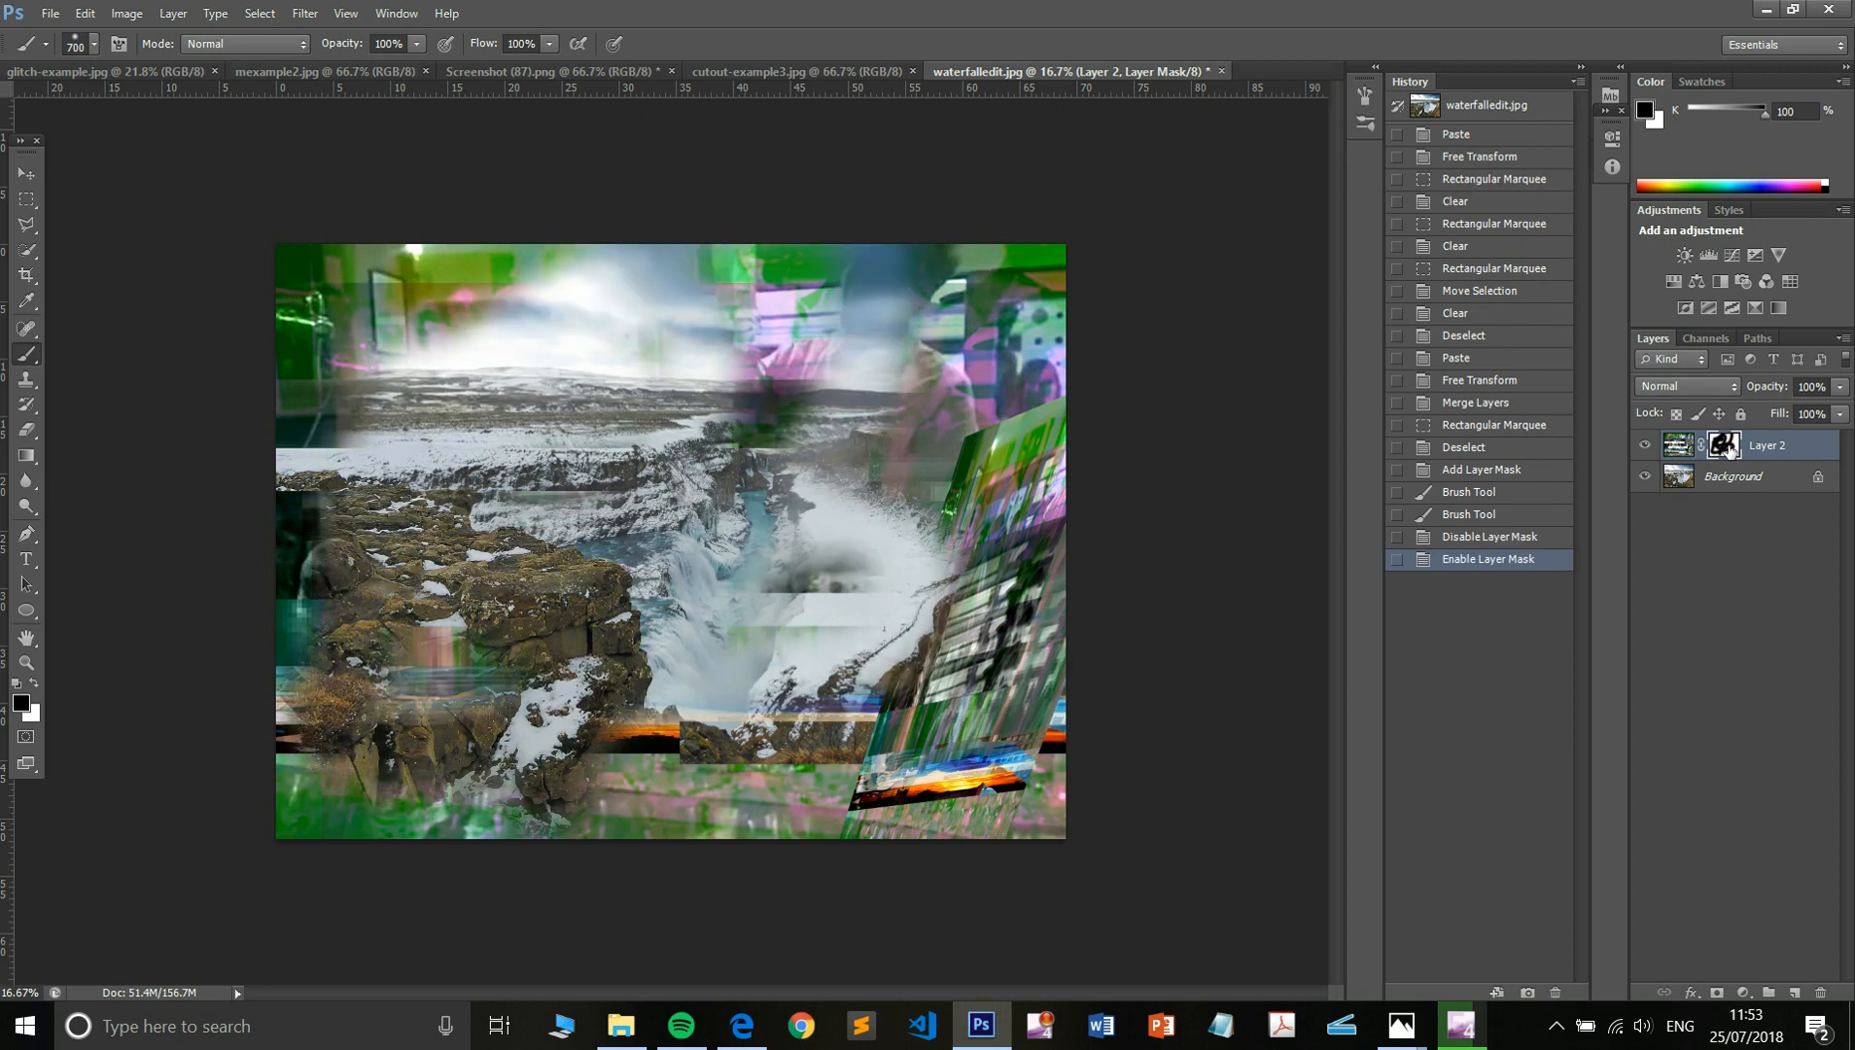
- Revert the layer mask to its unpainted state and choose the Gradient tool
{"action": "left_click_drag", "start_coordinate": [1729, 449], "coordinate": [1725, 453]}
{"action": "left_click", "coordinate": [1509, 470]}
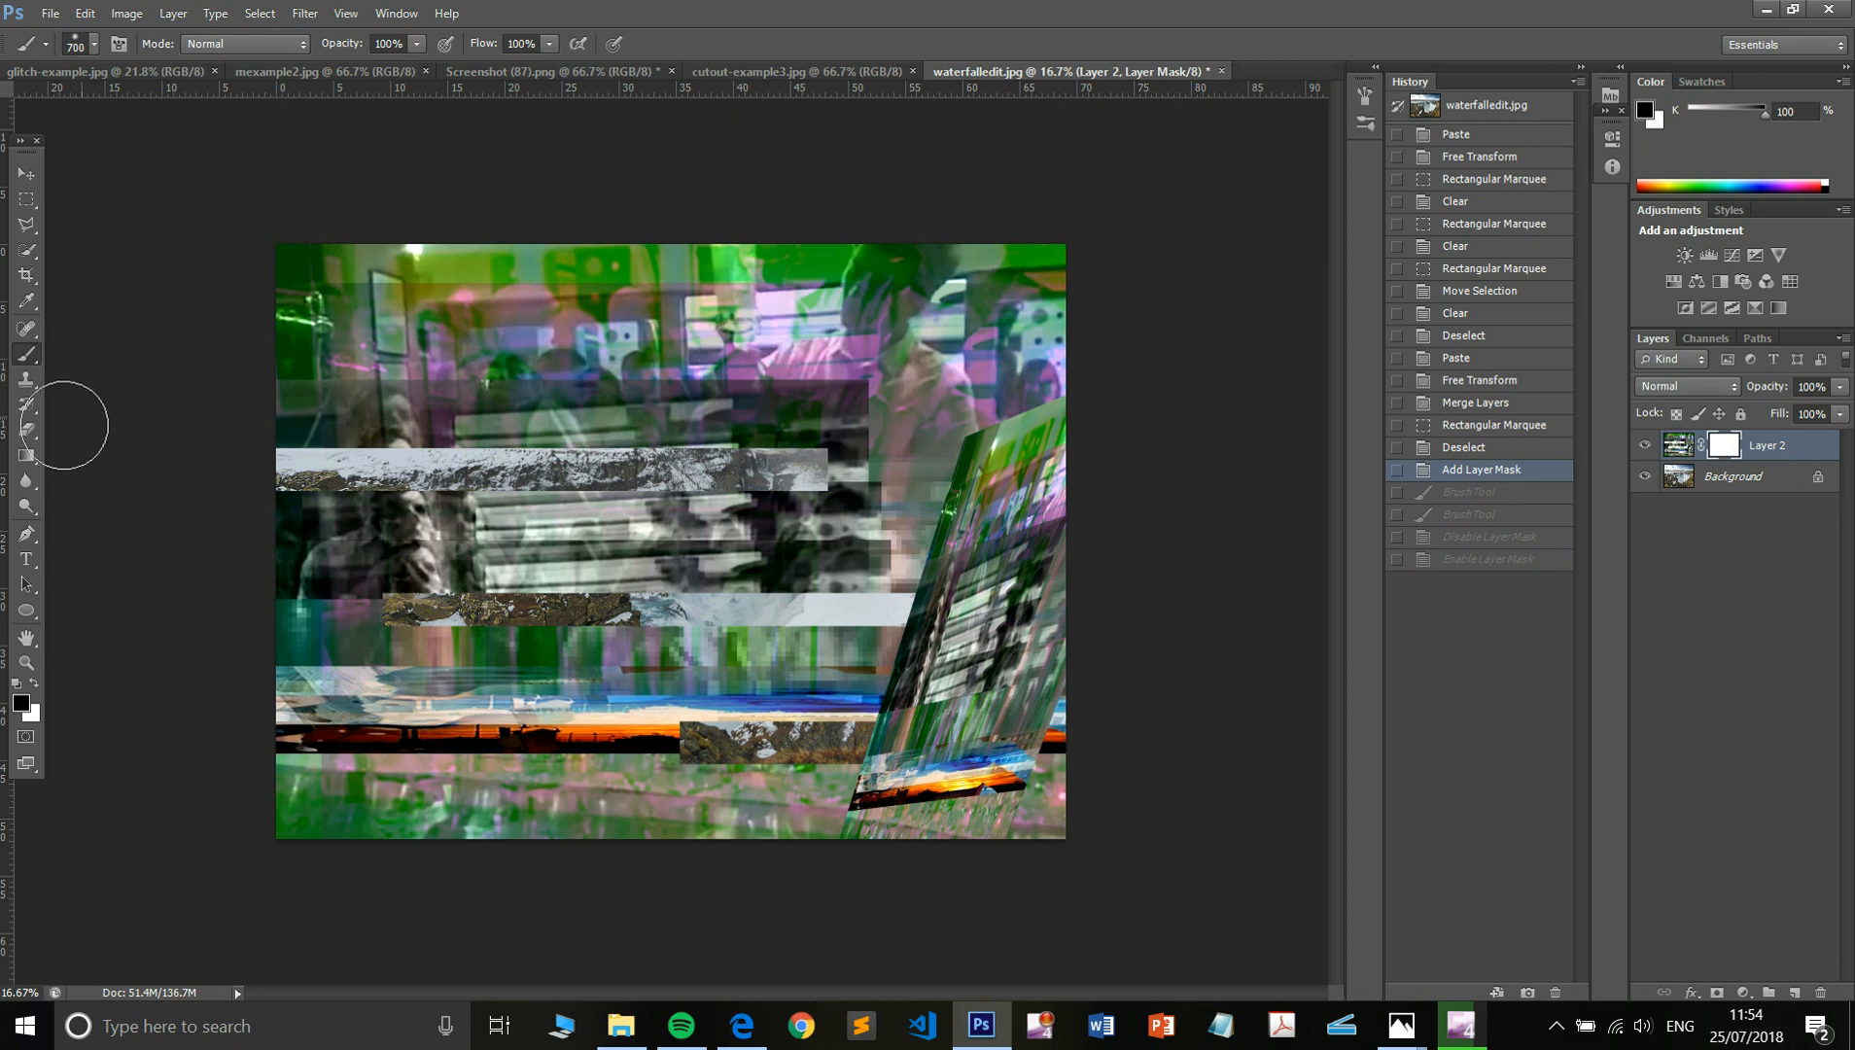
{"action": "left_click", "coordinate": [26, 456]}
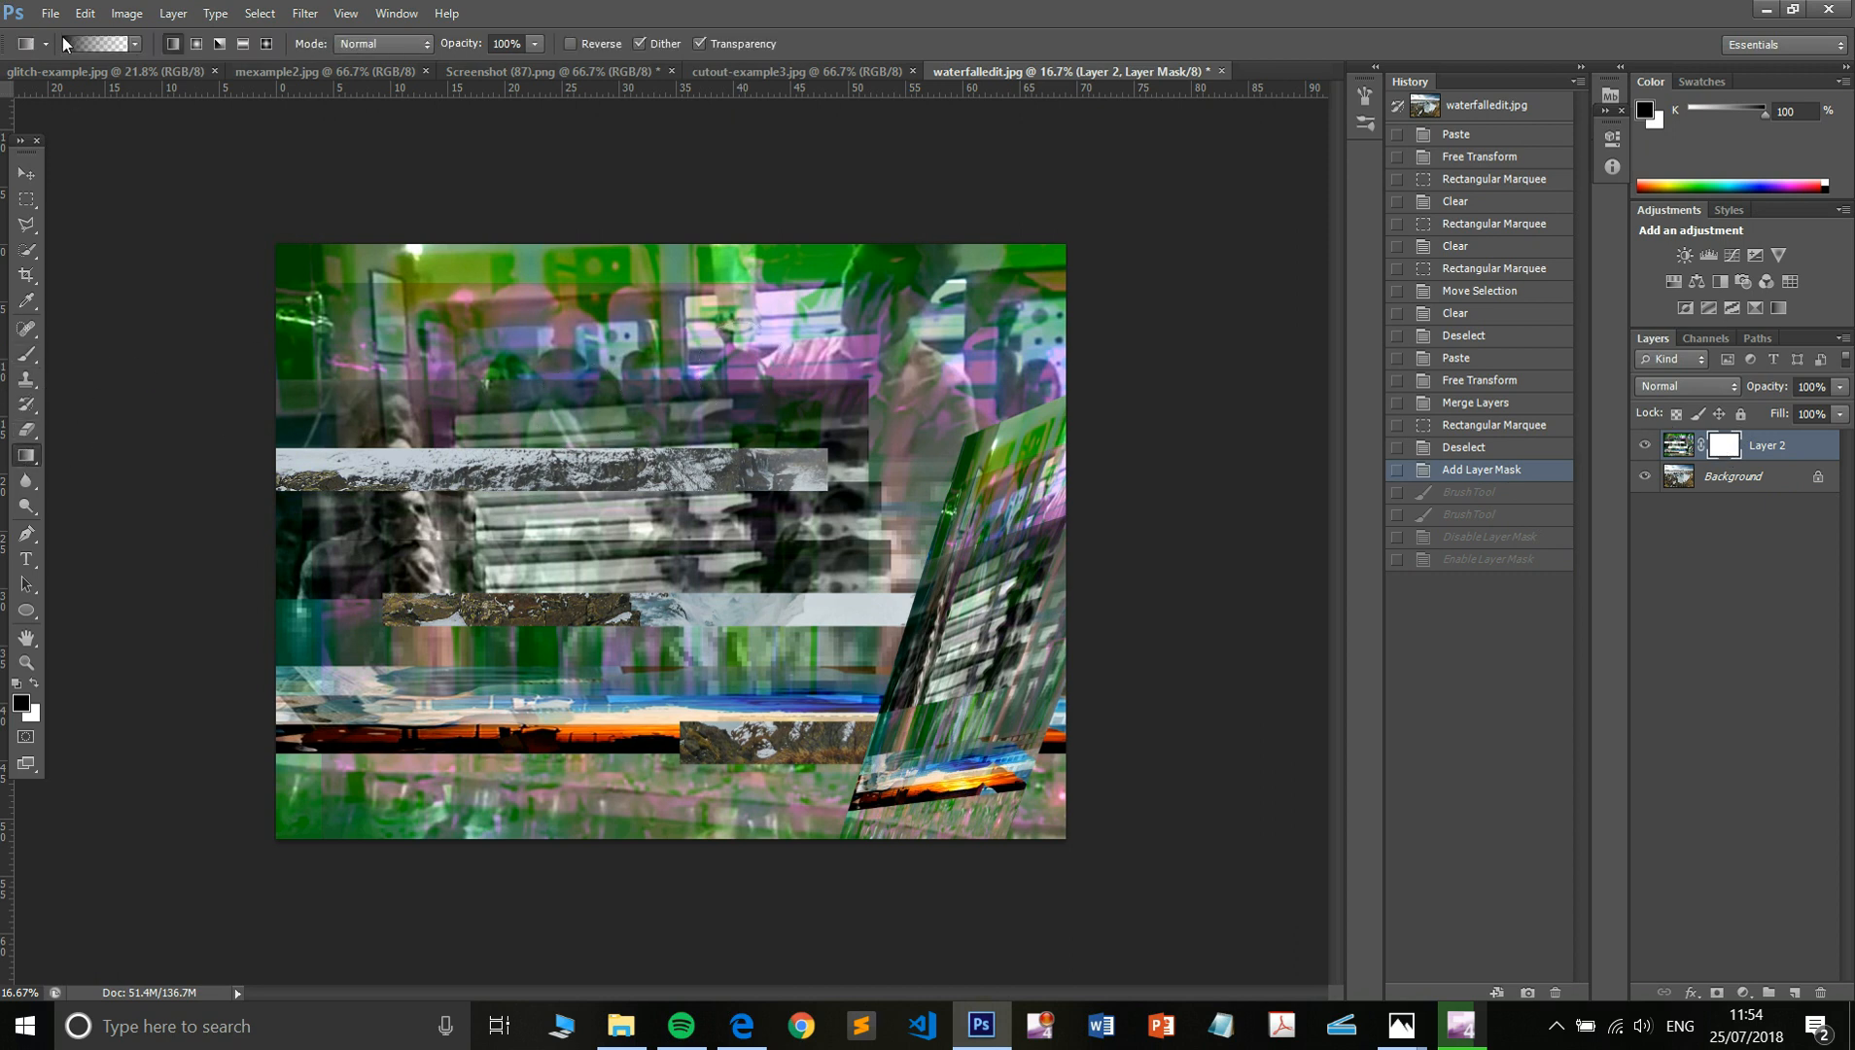
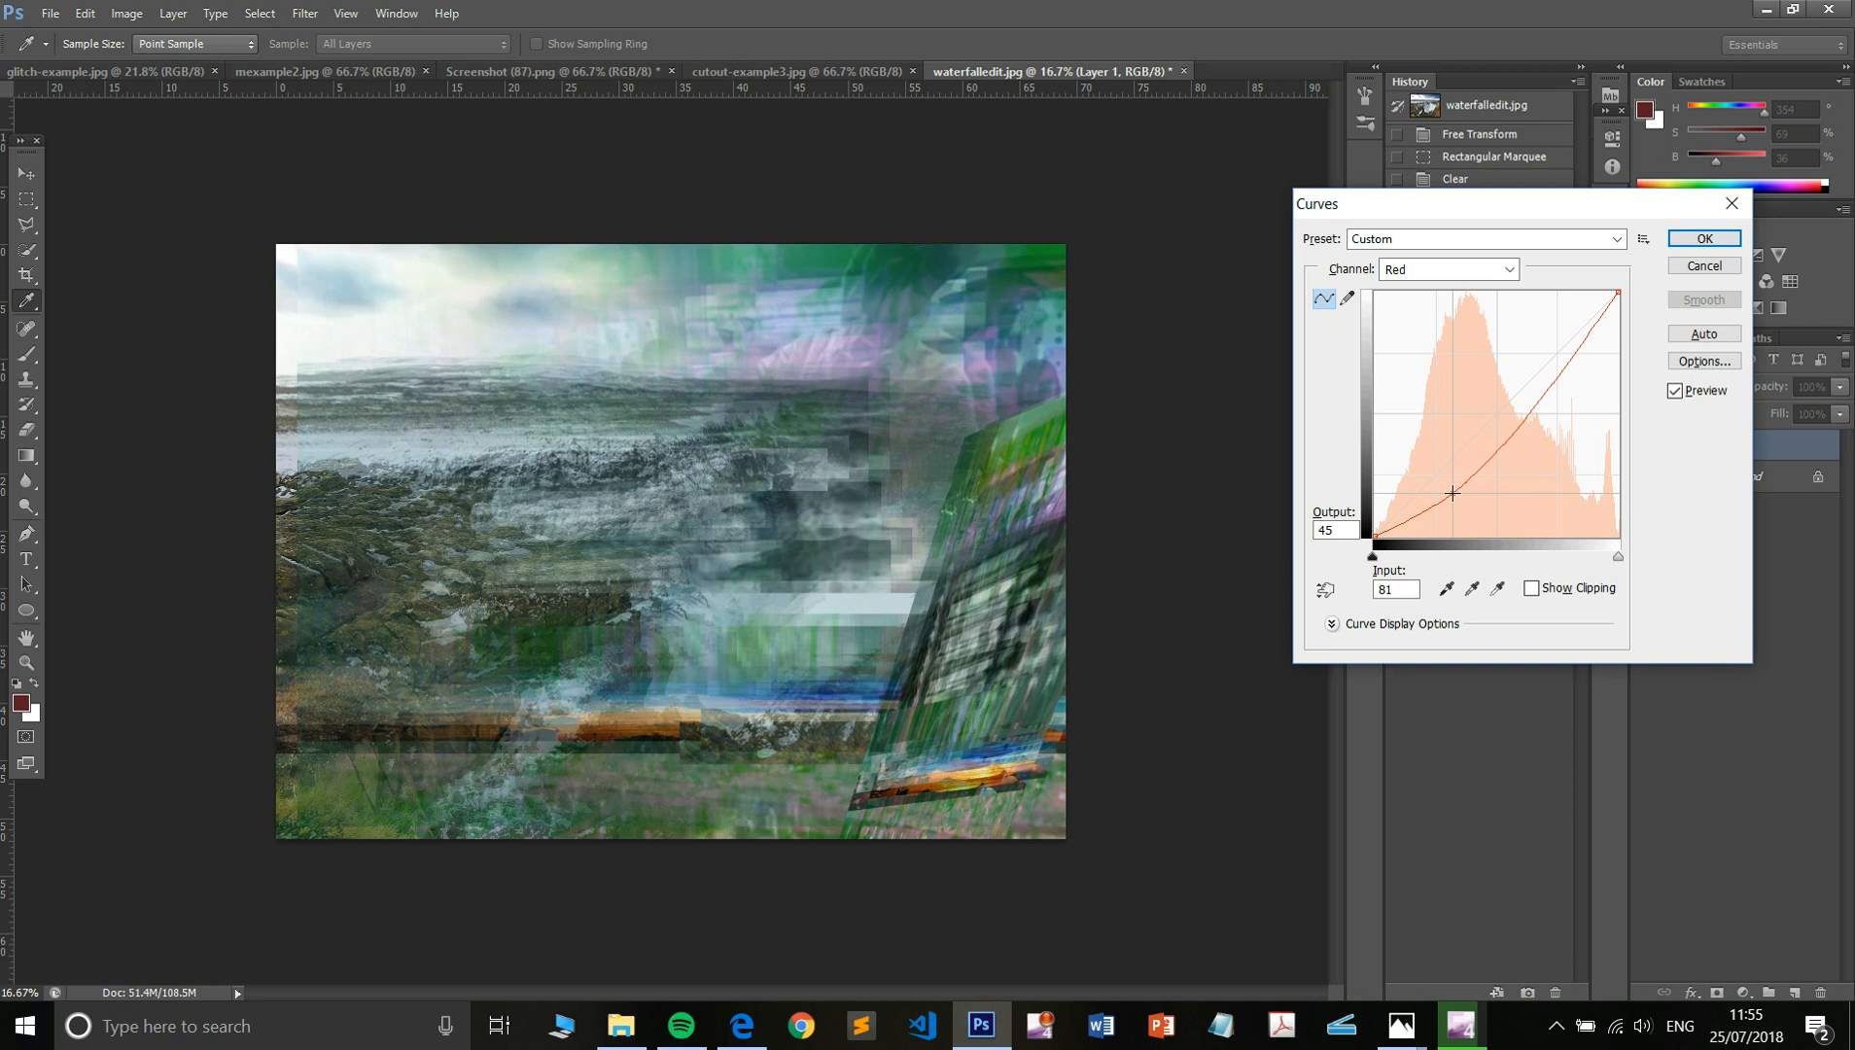
- Bend the Red curve to output 206 at input 155 and the Green curve through 96/47 and 152/196, and apply Curves
{"action": "left_click_drag", "start_coordinate": [1570, 359], "coordinate": [1522, 338]}
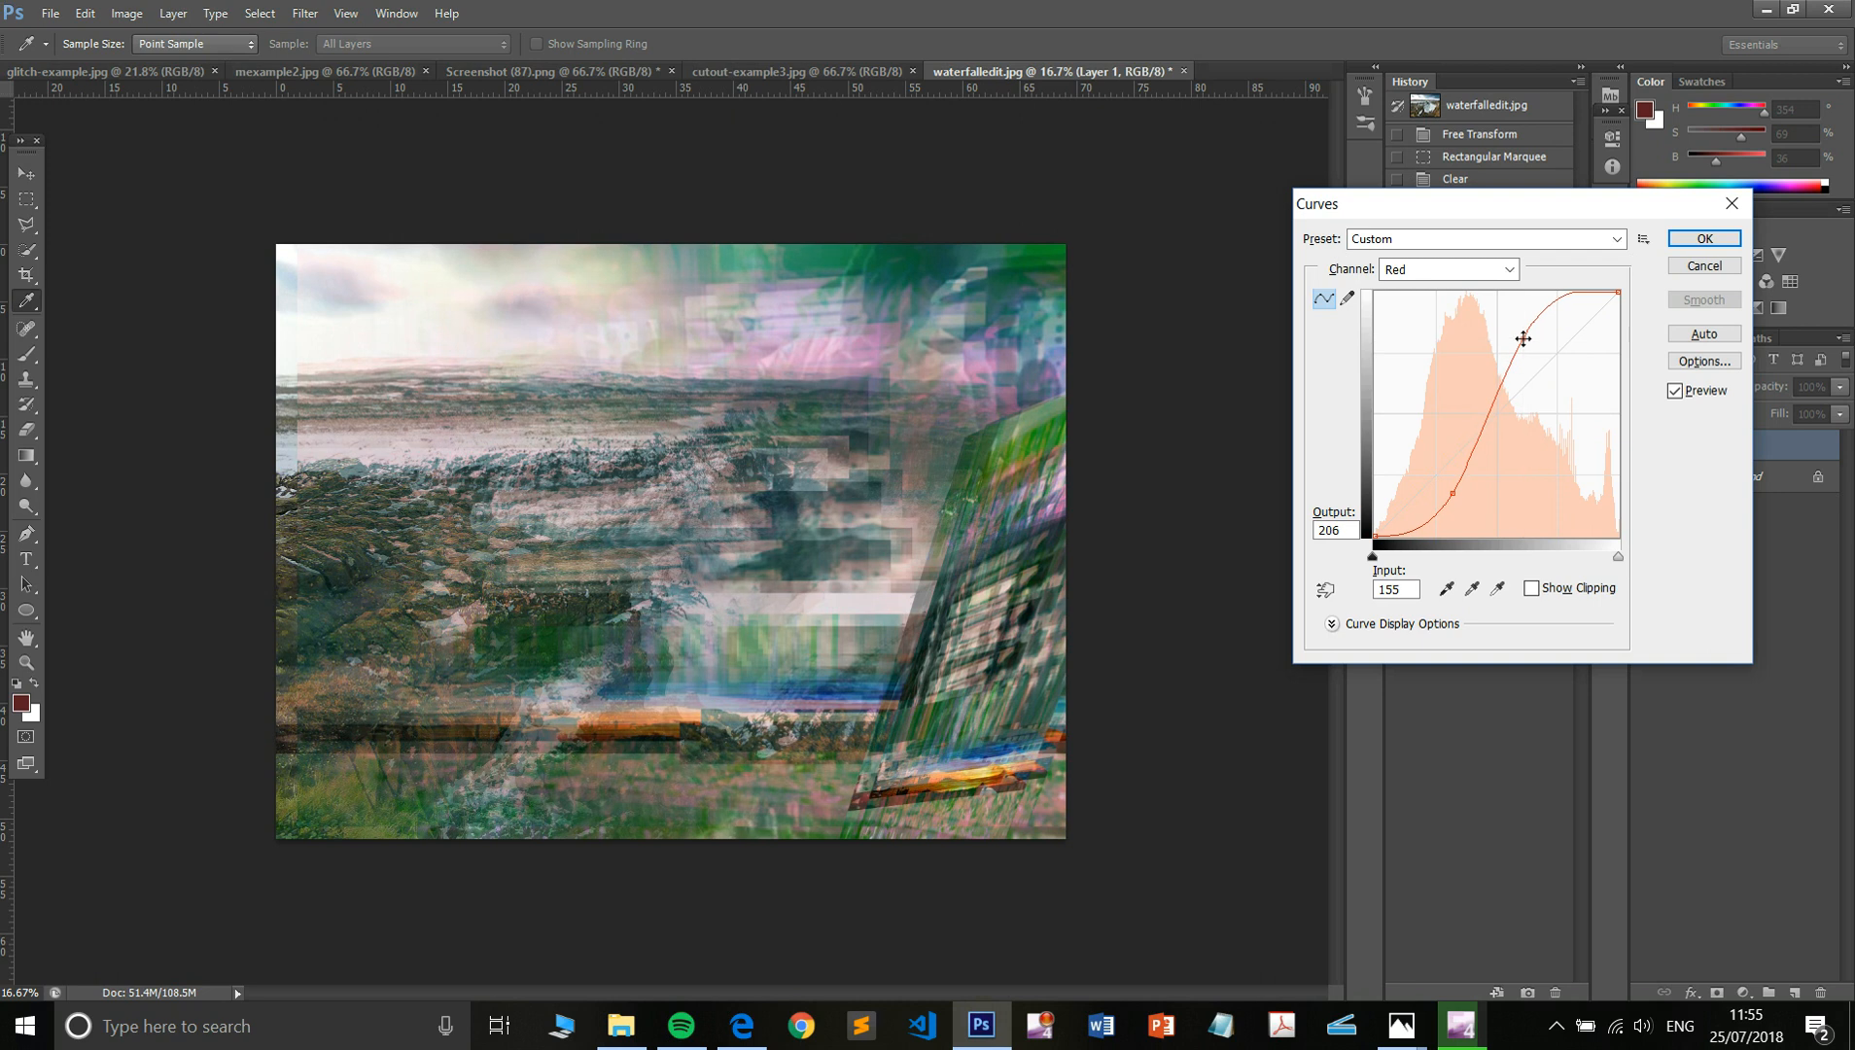
{"action": "left_click", "coordinate": [1509, 270]}
{"action": "left_click", "coordinate": [1481, 331]}
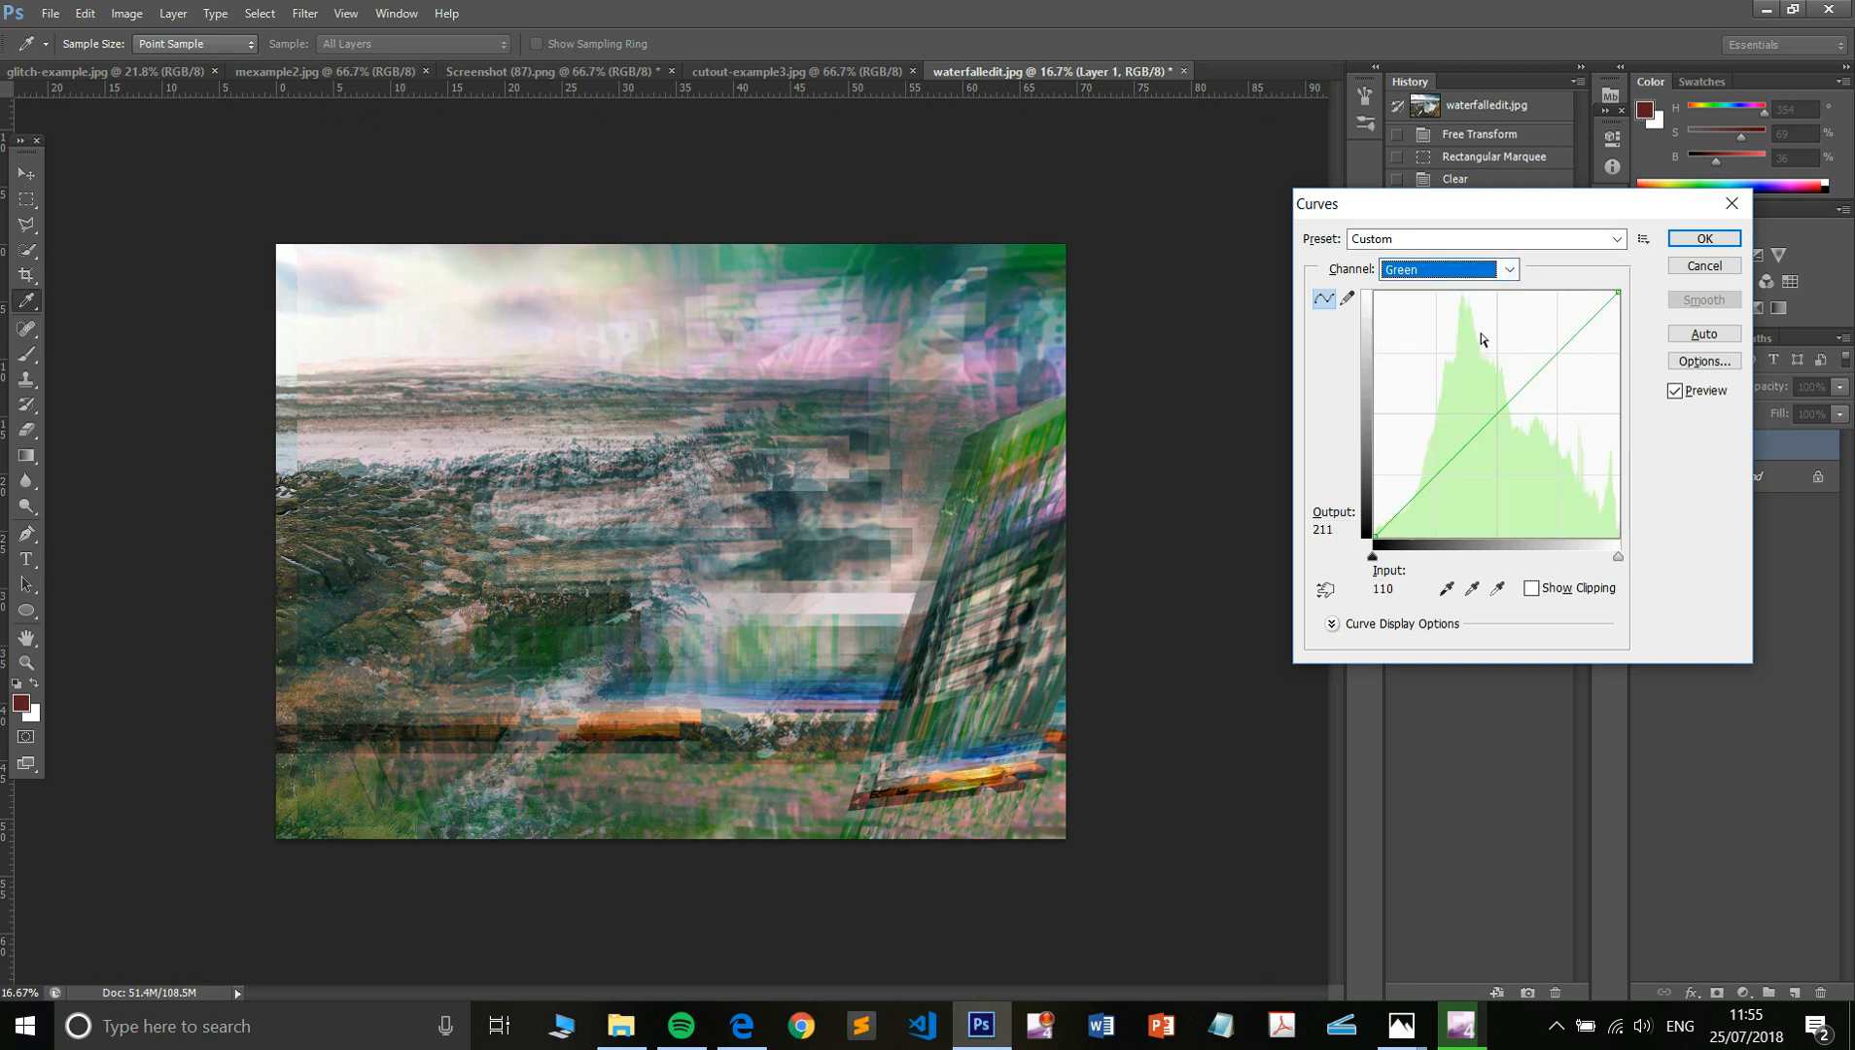
{"action": "left_click_drag", "start_coordinate": [1434, 481], "coordinate": [1467, 491]}
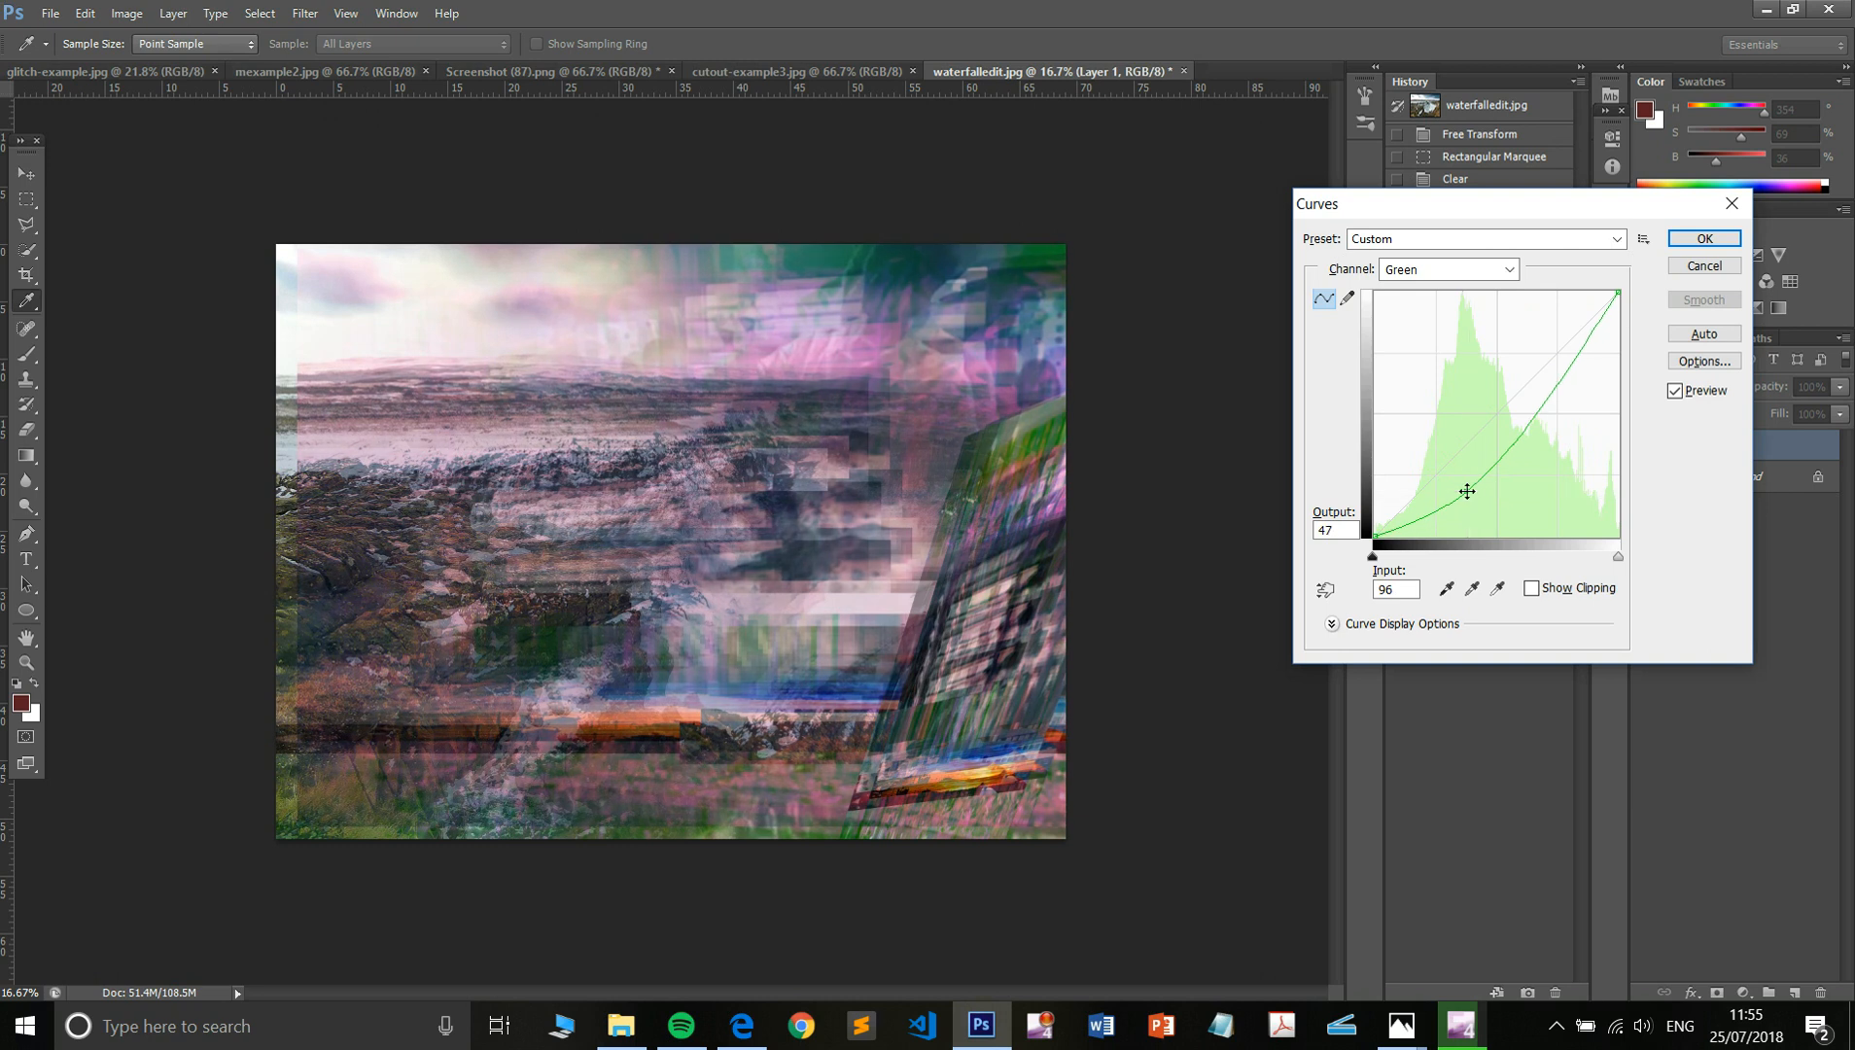
{"action": "left_click_drag", "start_coordinate": [1577, 362], "coordinate": [1519, 348]}
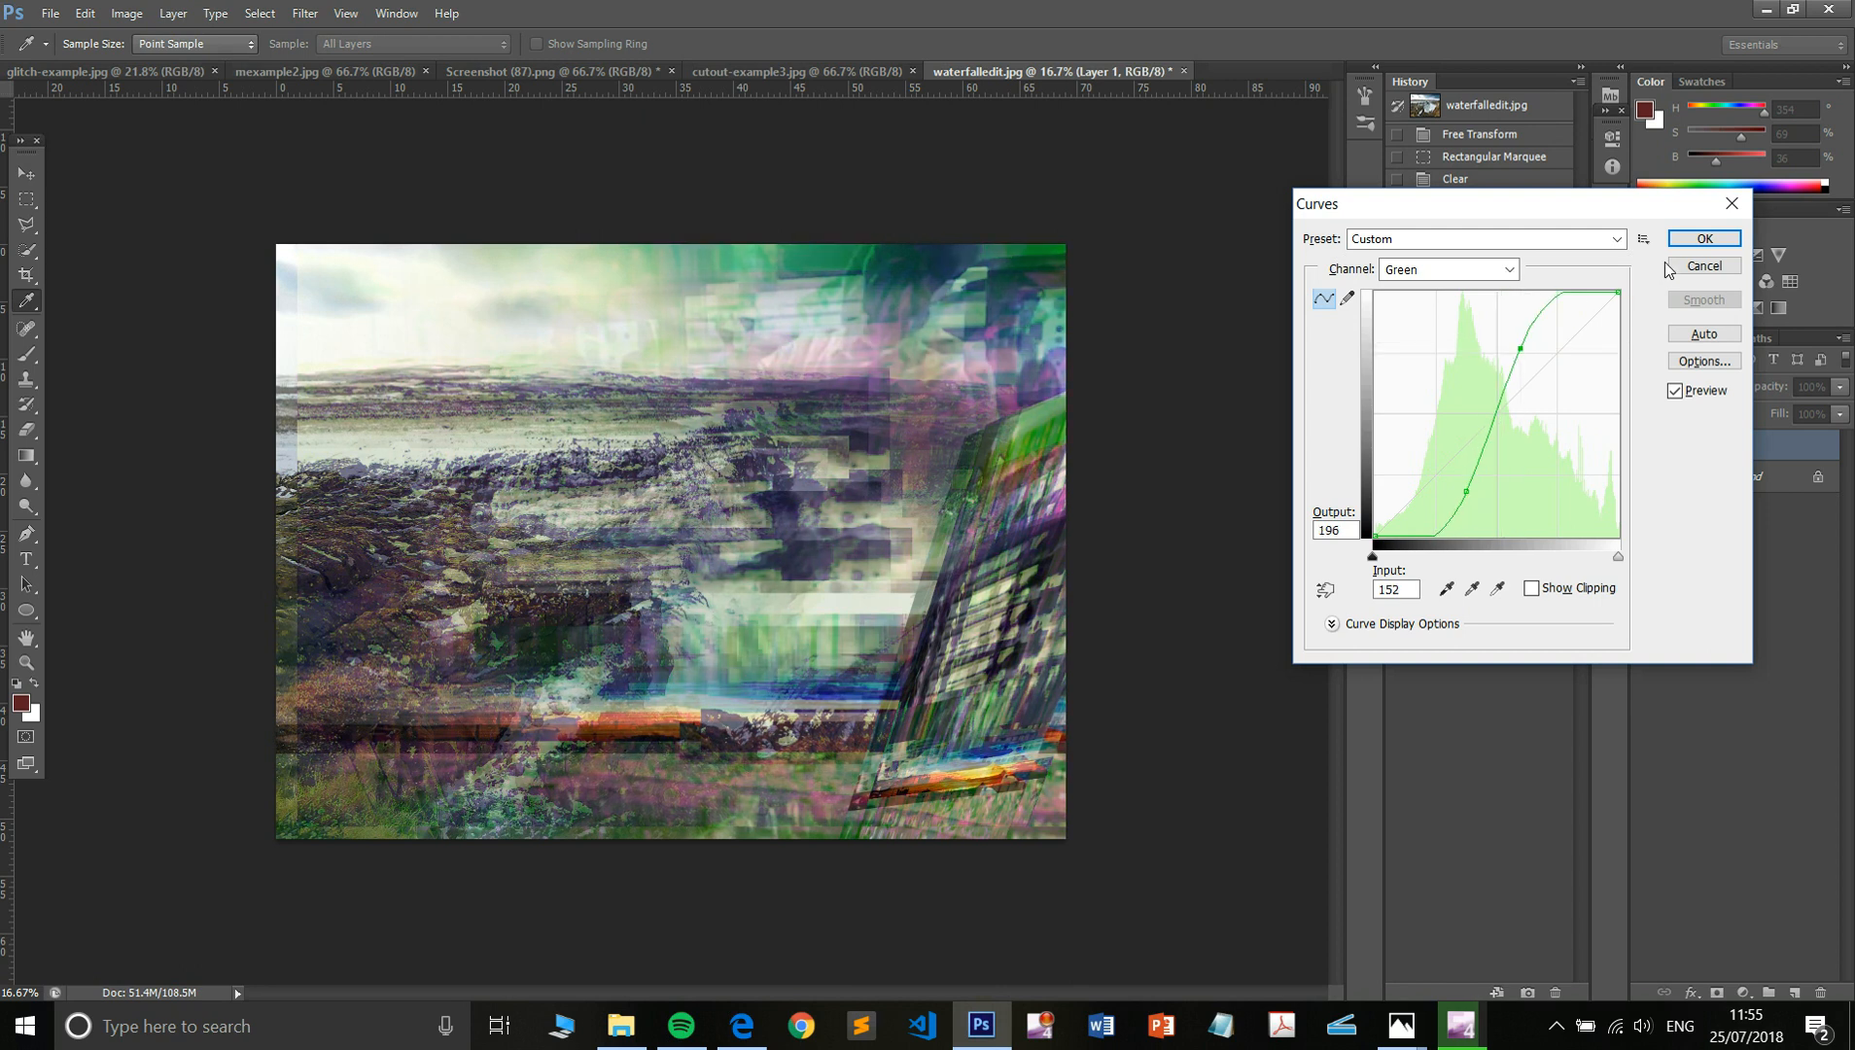
{"action": "left_click", "coordinate": [1512, 274]}
{"action": "left_click", "coordinate": [1689, 251]}
{"action": "left_click", "coordinate": [1697, 243]}
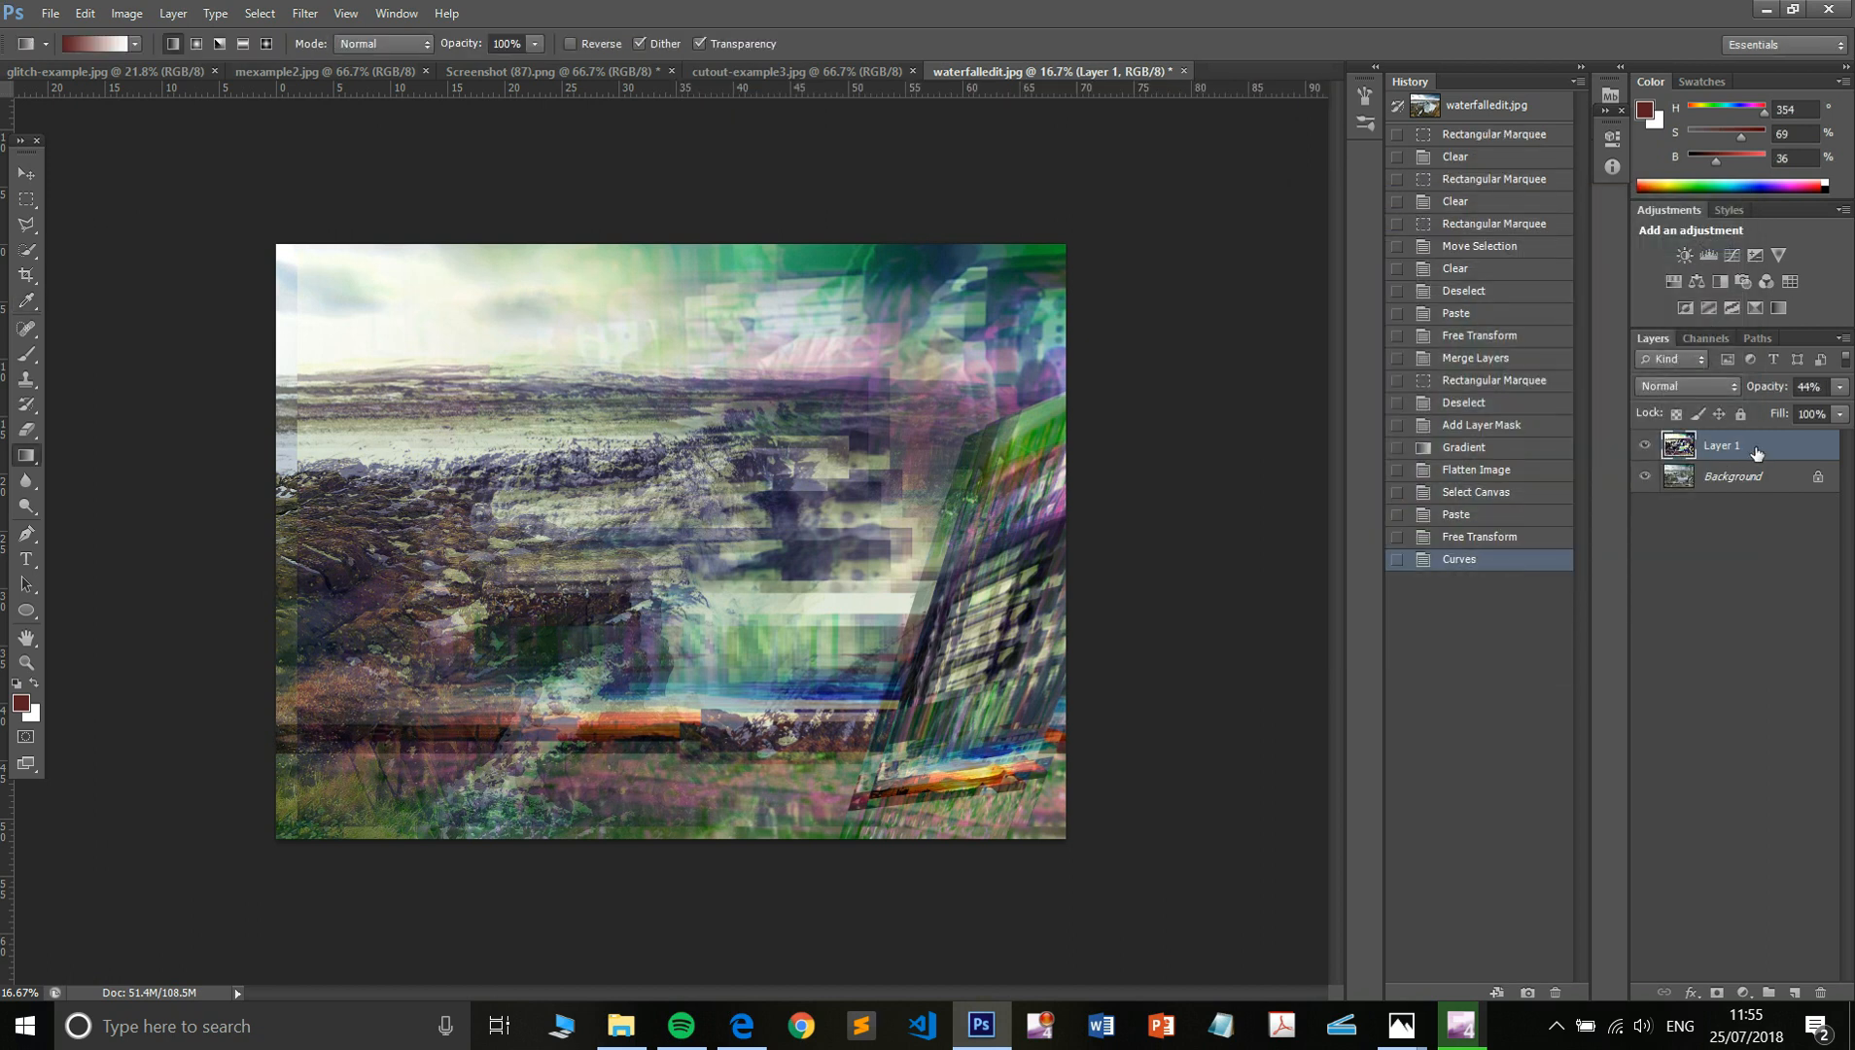
- Flatten the image into a single background layer
{"action": "right_click", "coordinate": [1754, 448]}
{"action": "left_click", "coordinate": [1674, 794]}
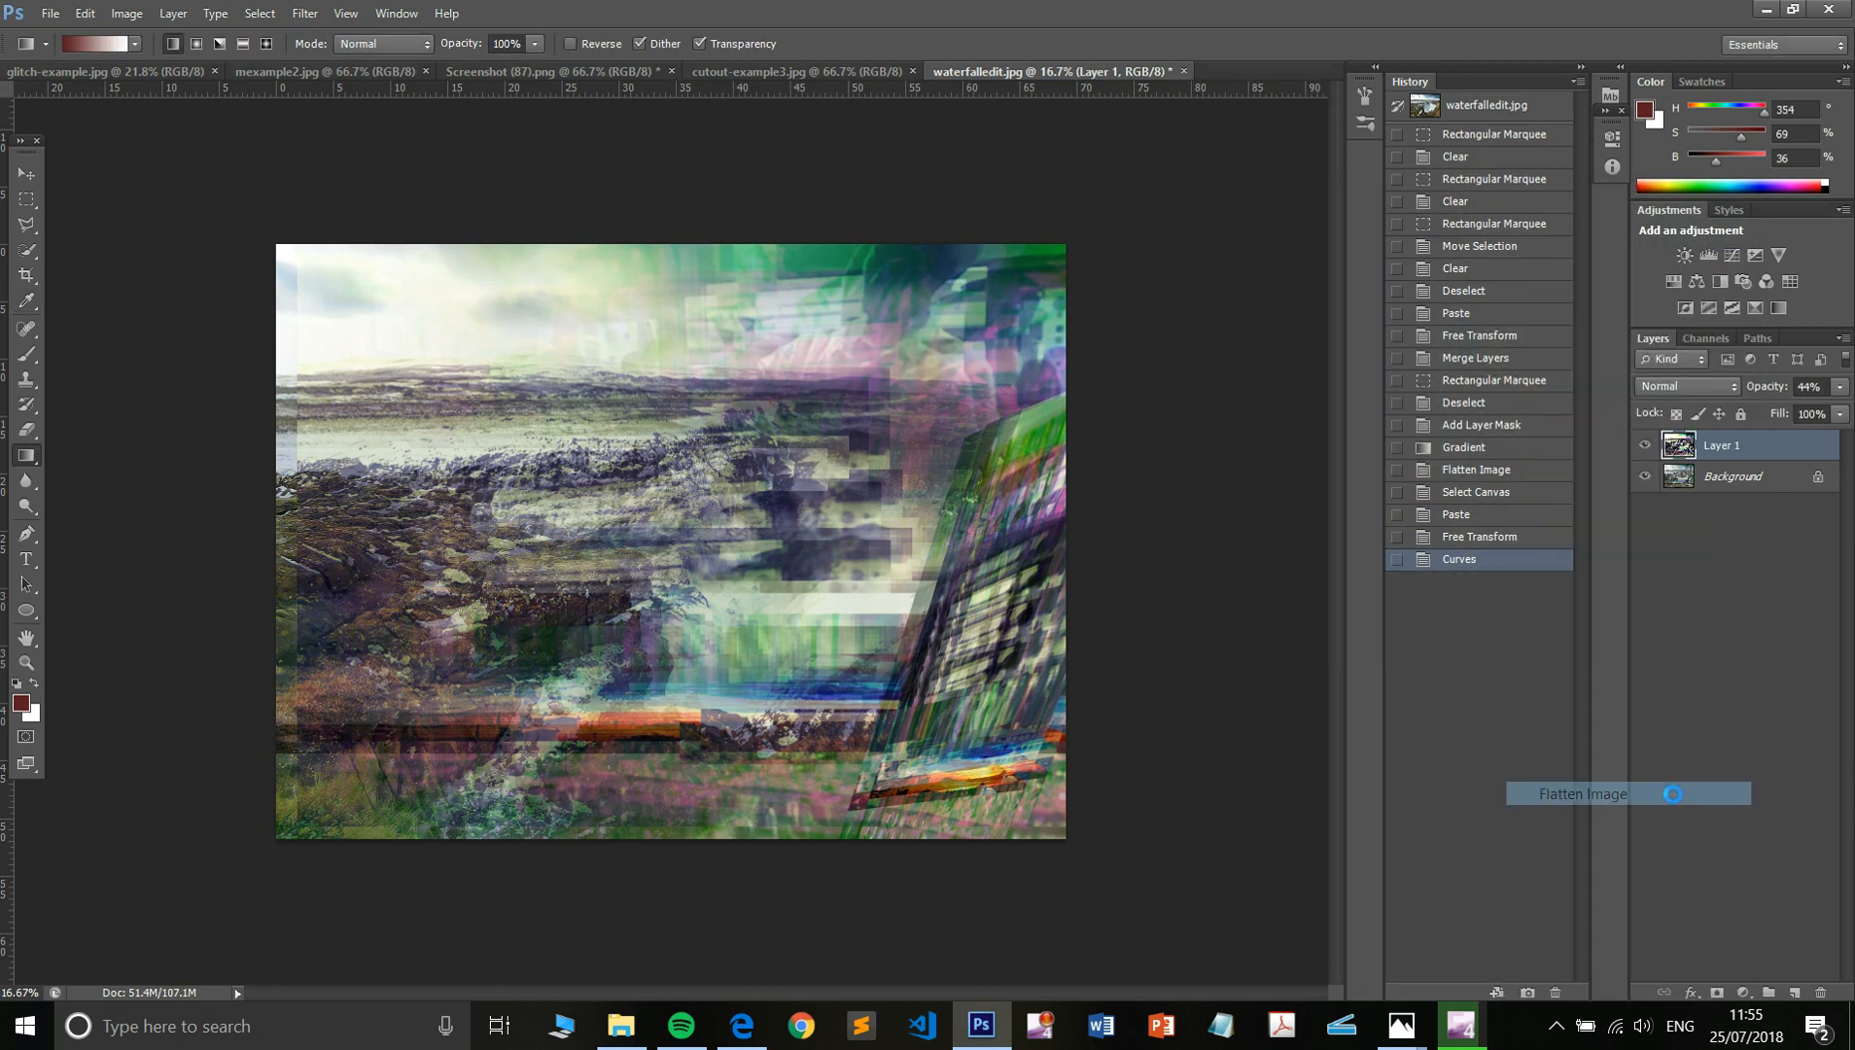
{"action": "key", "text": "ctrl+a"}
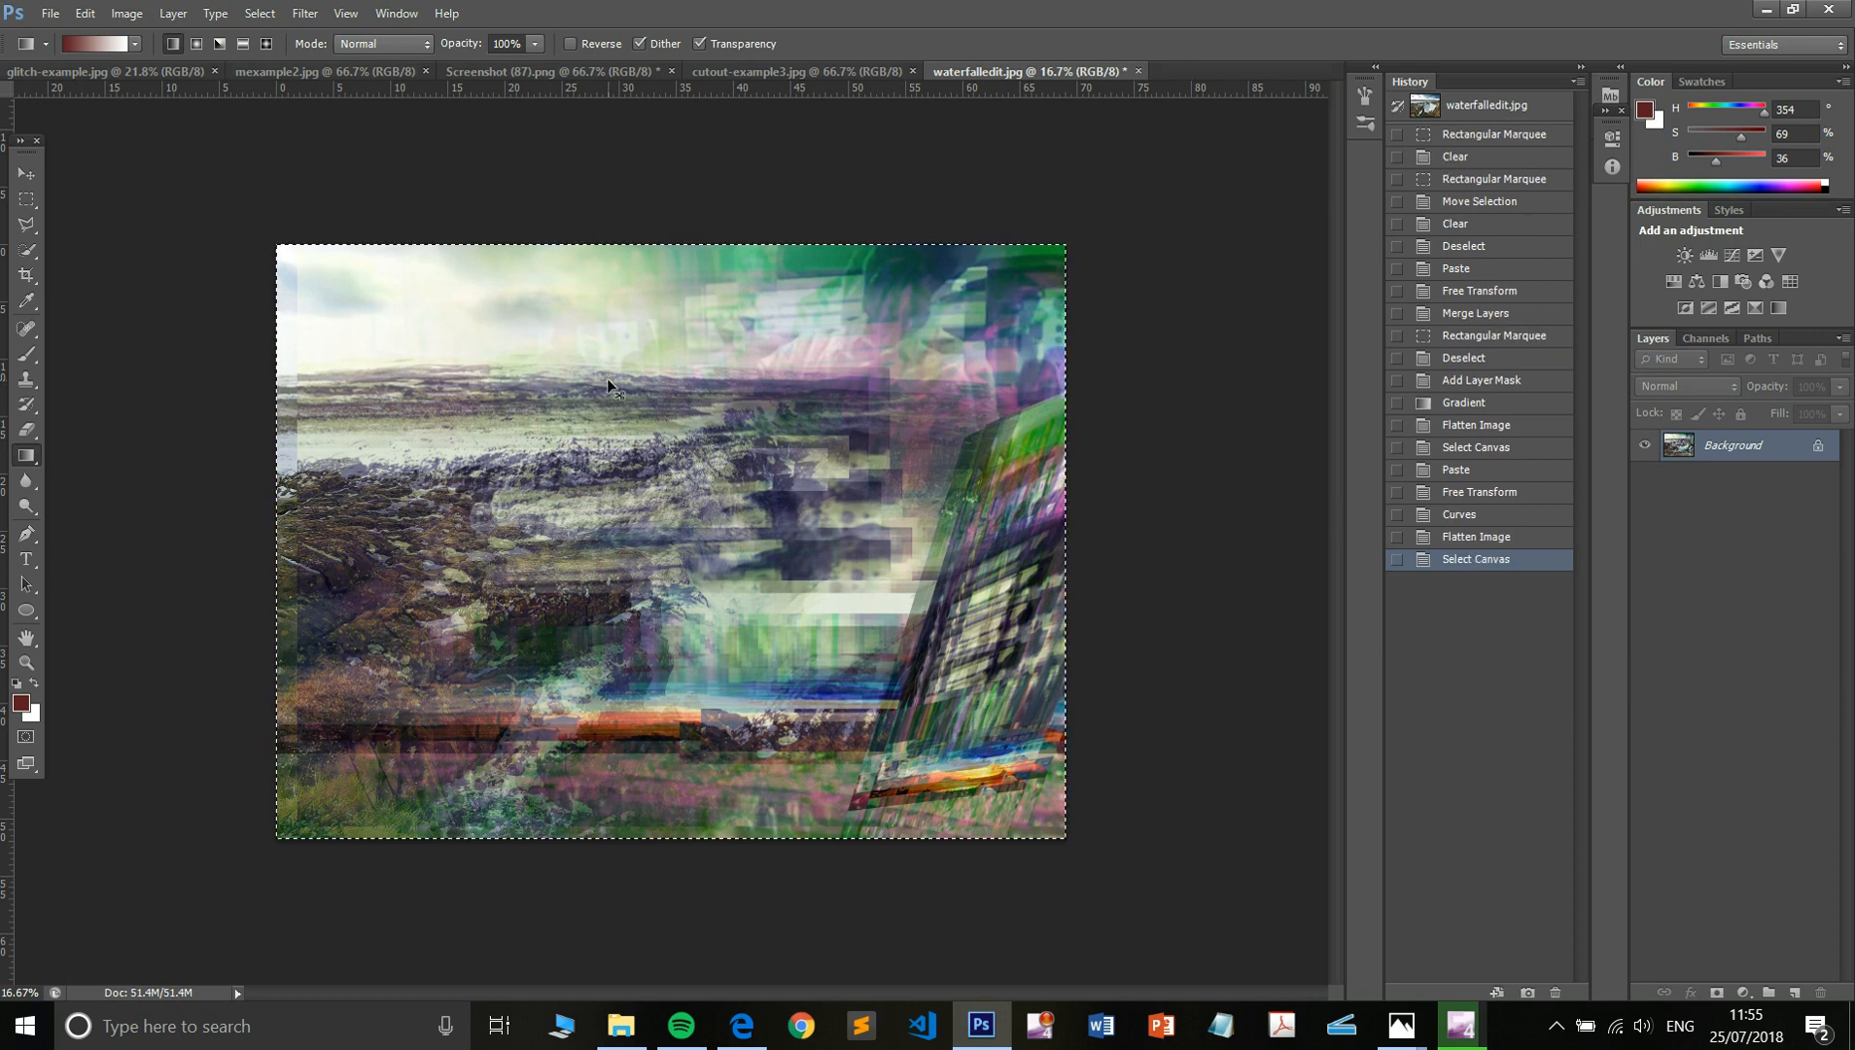
{"action": "key", "text": "ctrl+t"}
{"action": "left_click_drag", "start_coordinate": [1073, 242], "coordinate": [1187, 183]}
{"action": "left_click_drag", "start_coordinate": [879, 406], "coordinate": [915, 391]}
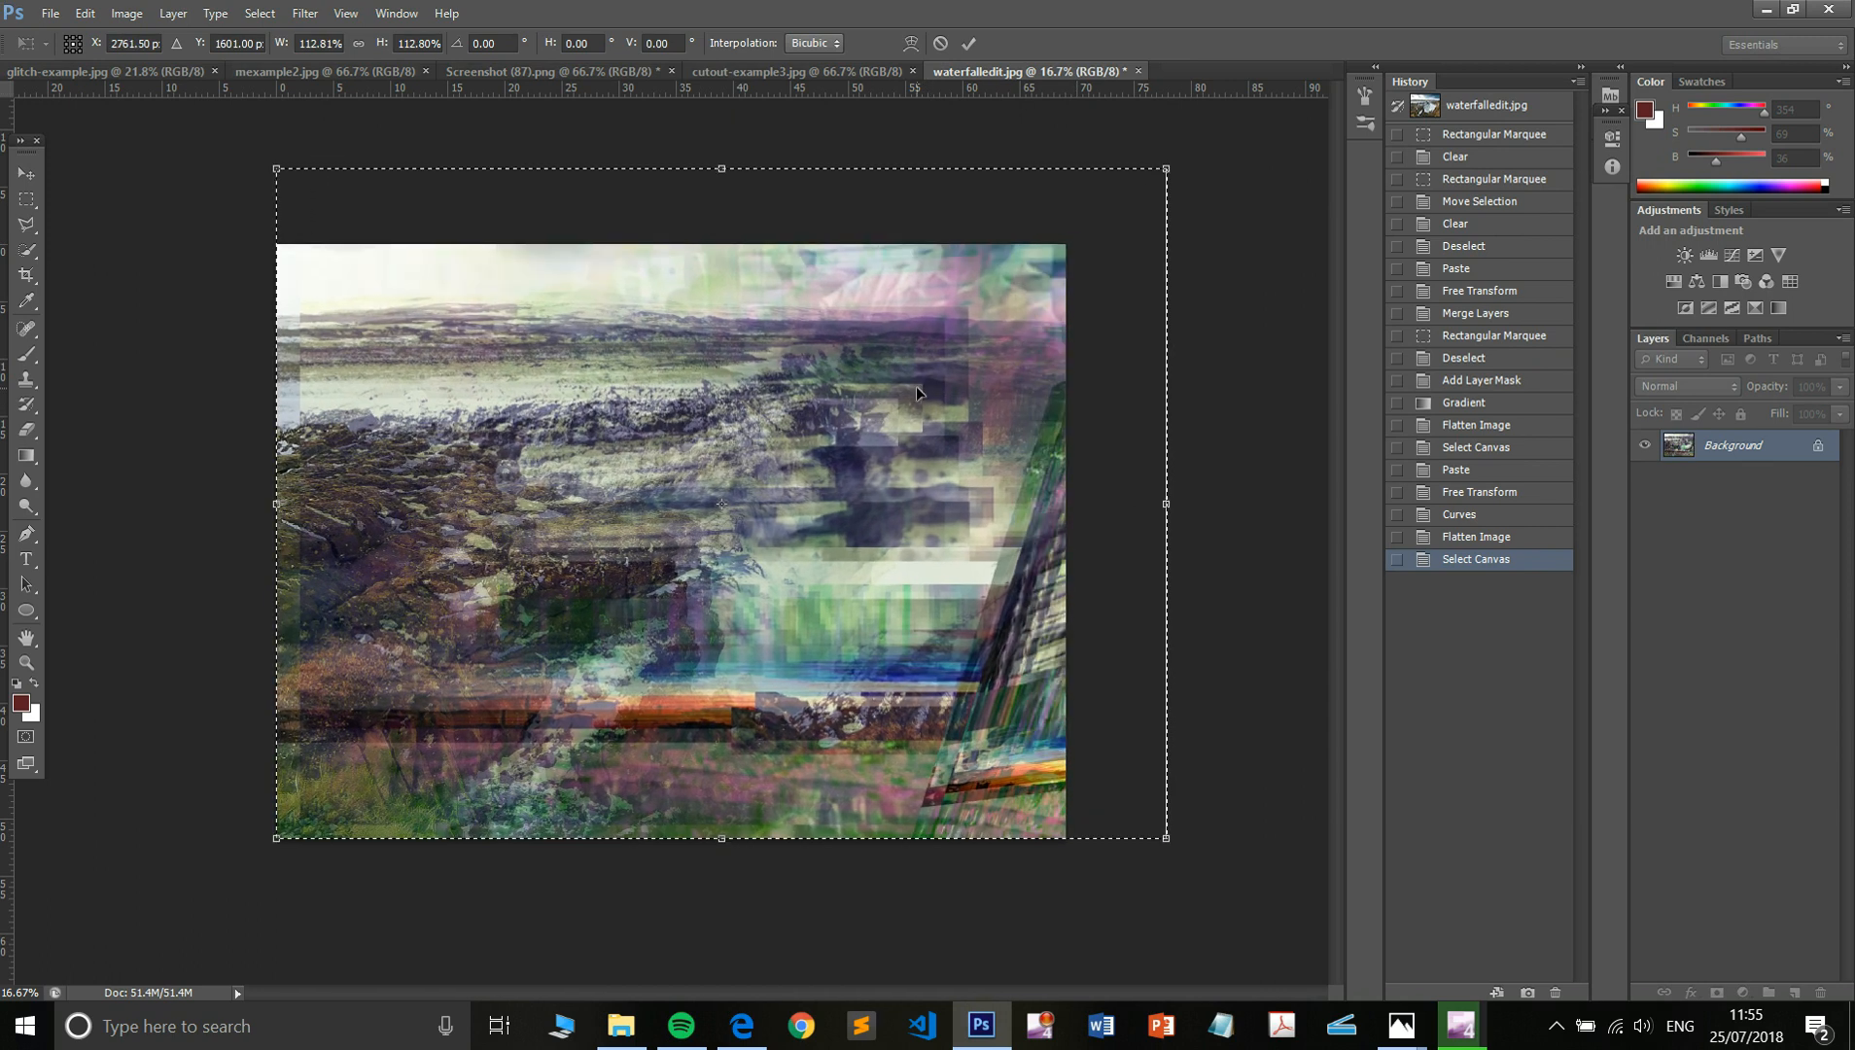
{"action": "key", "text": "Escape"}
{"action": "left_click", "coordinate": [1453, 544]}
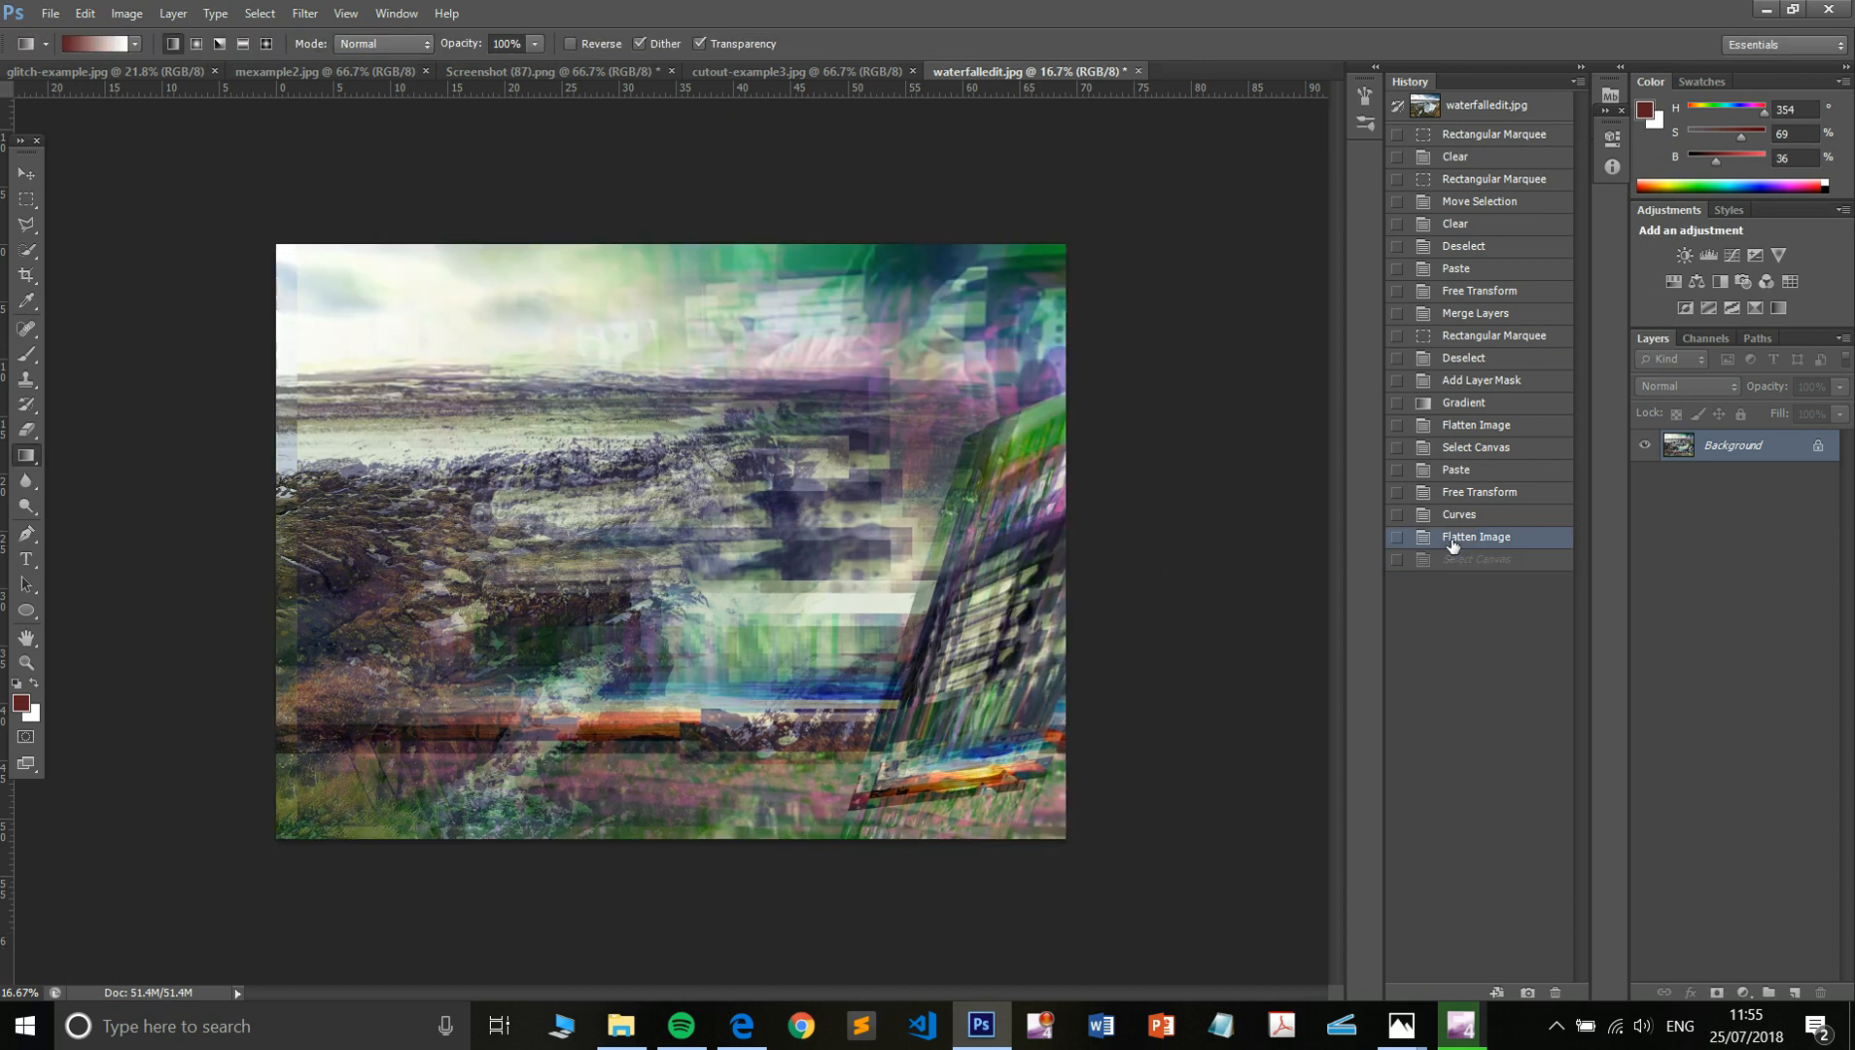
- Paste a copy of the whole canvas as a new layer, enlarge it slightly and shift it up and to the right
{"action": "key", "text": "ctrl+z"}
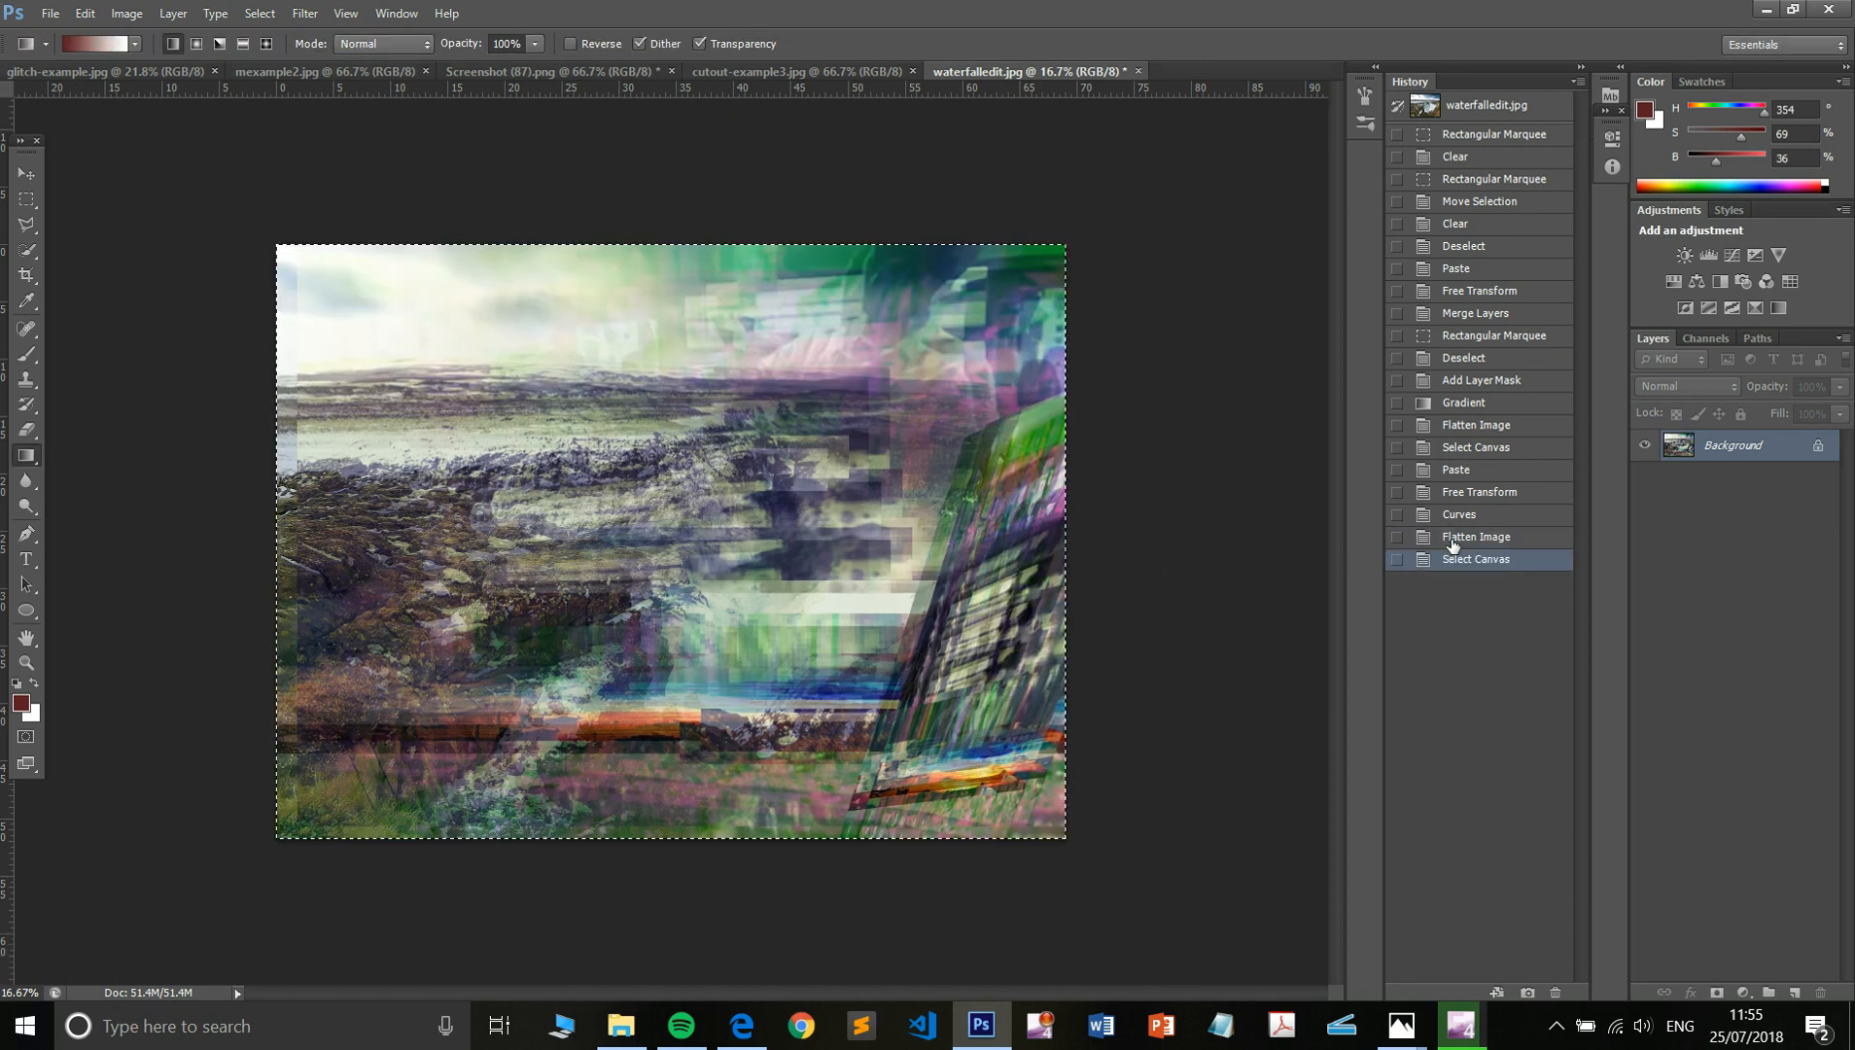
{"action": "key", "text": "ctrl+v"}
{"action": "key", "text": "ctrl+t"}
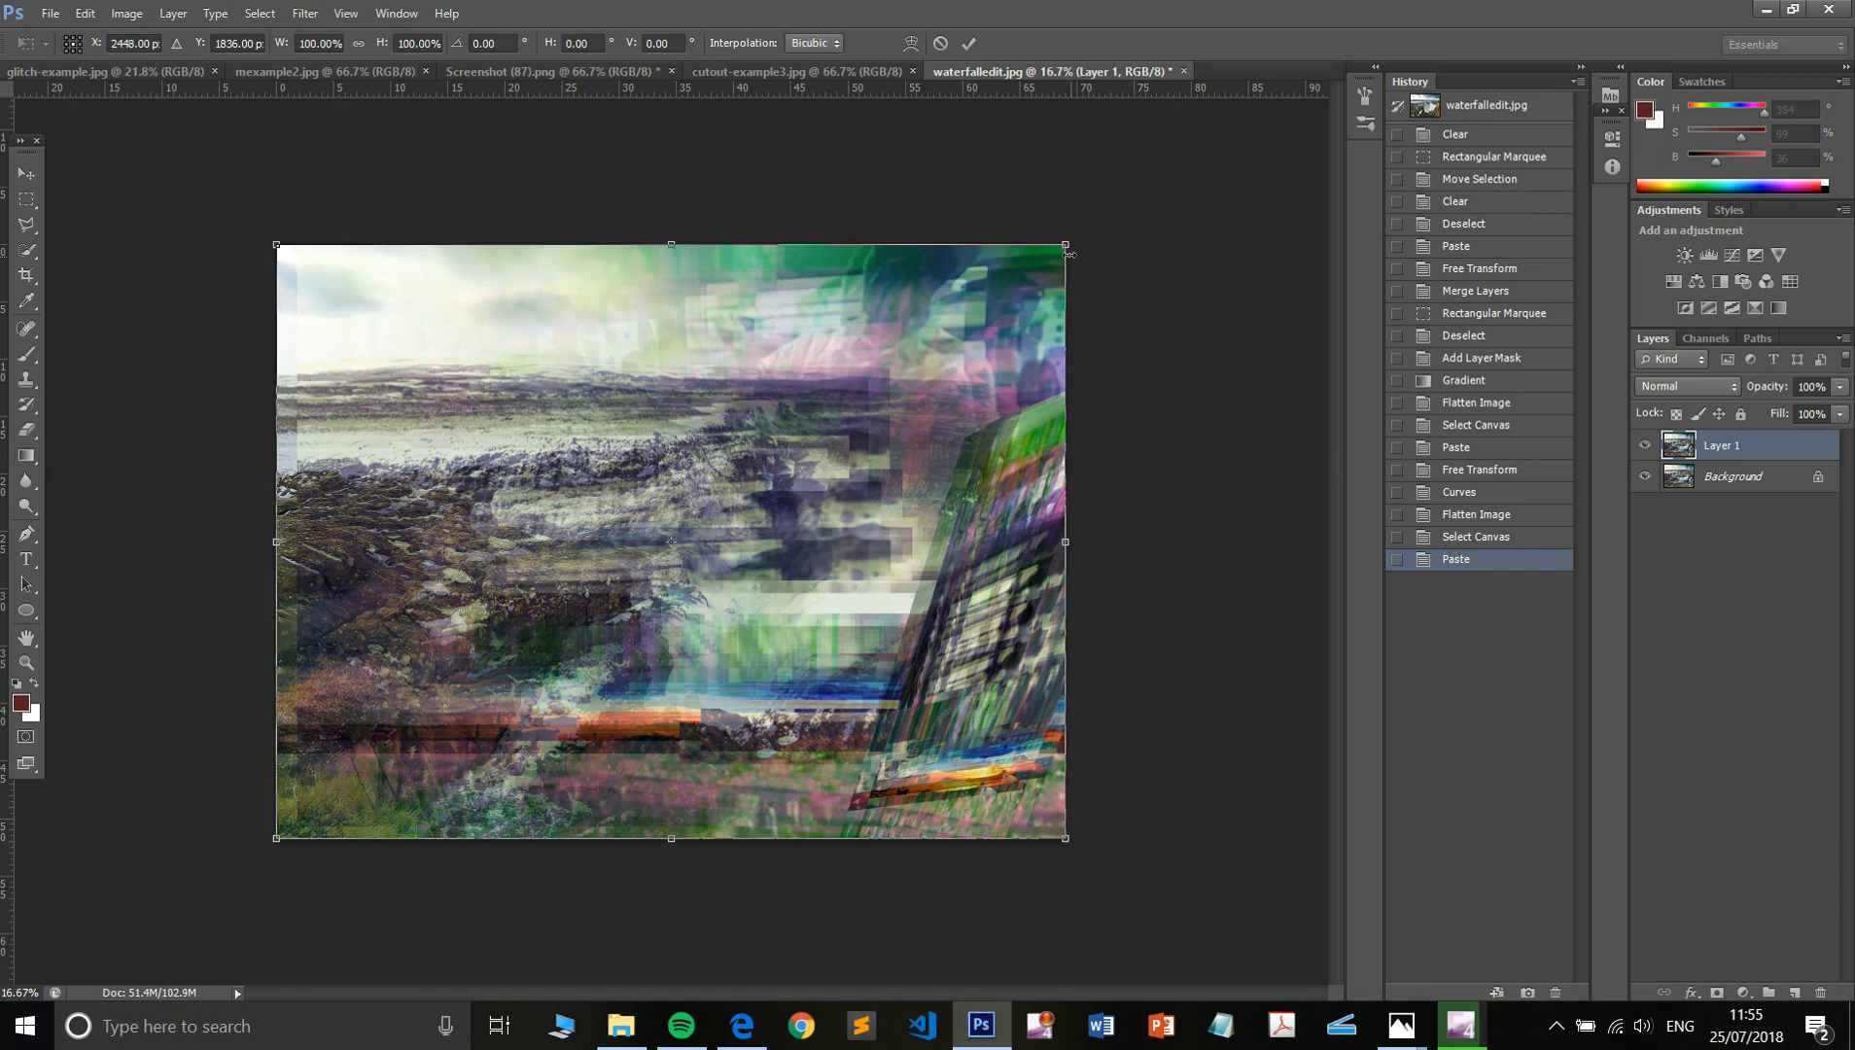
{"action": "left_click_drag", "start_coordinate": [1145, 211], "coordinate": [1188, 157]}
{"action": "left_click_drag", "start_coordinate": [986, 375], "coordinate": [1039, 346]}
{"action": "key", "text": "Return"}
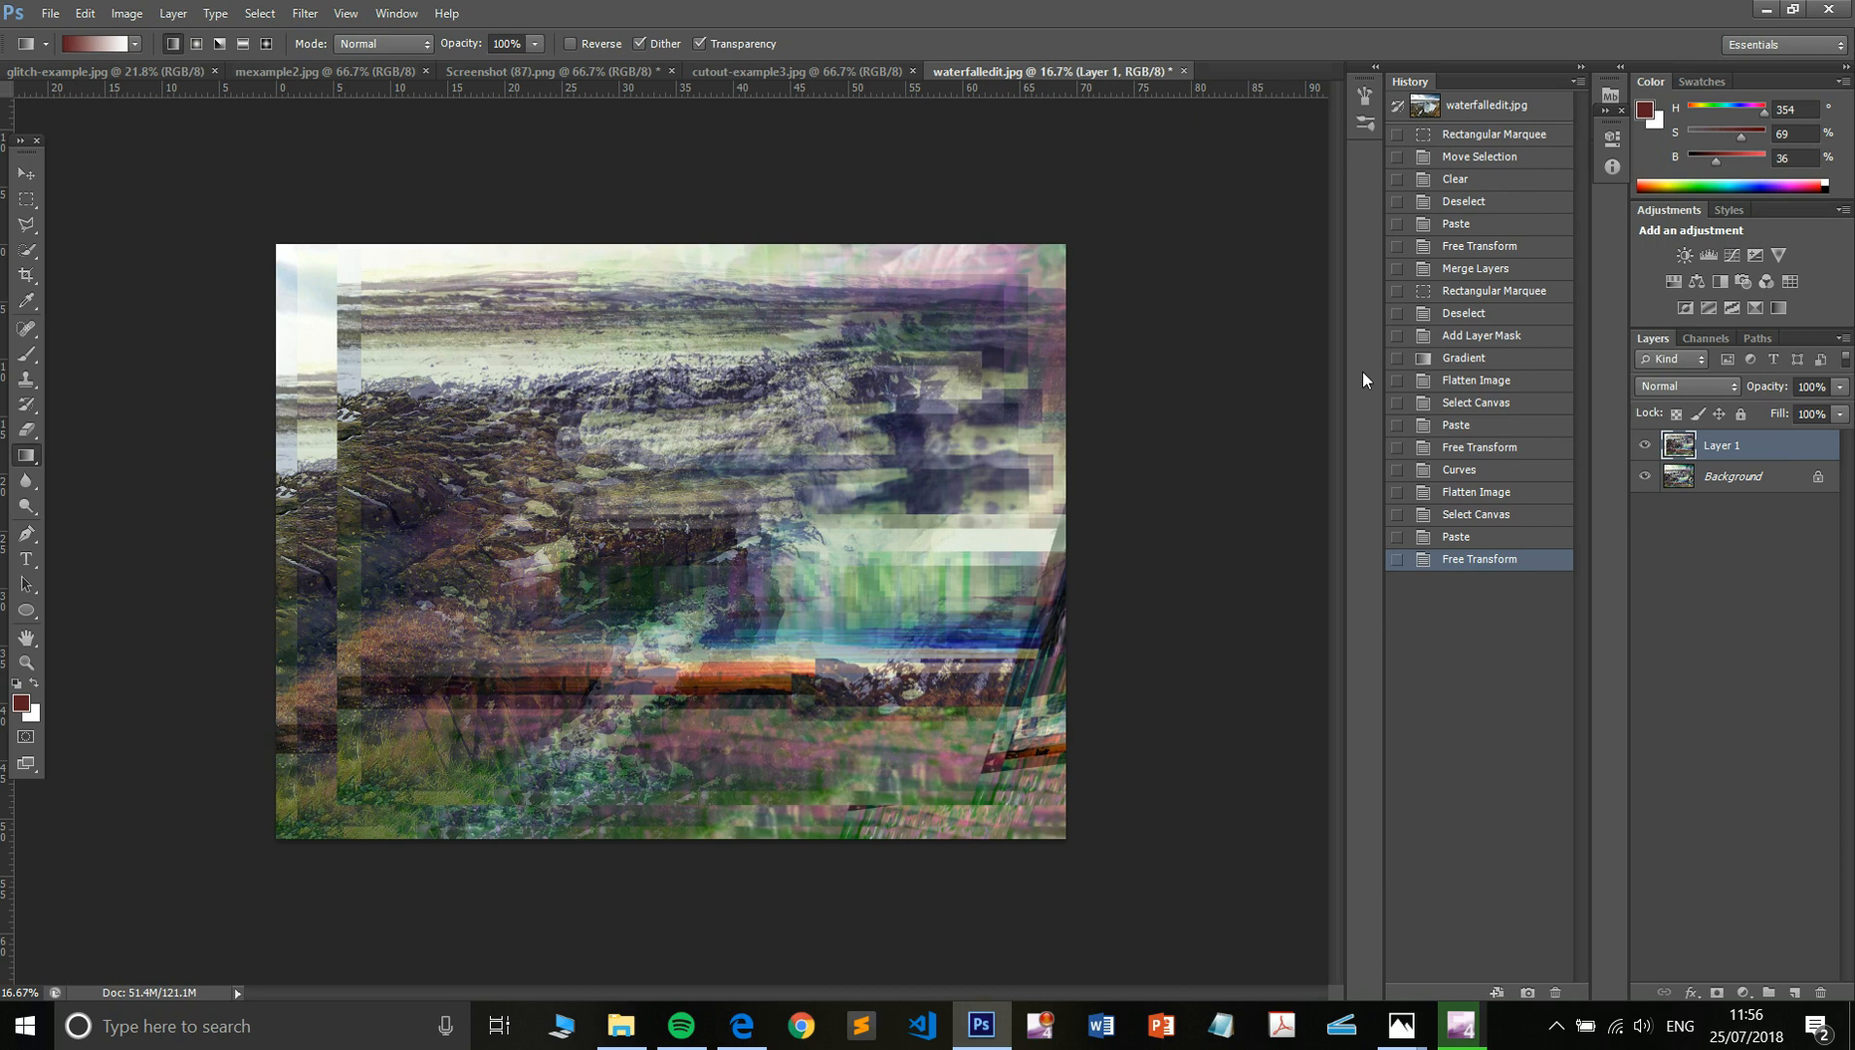
- Lower the pasted layer's opacity to 27% and bend its Blue curve through 66/67 and 150/199 (input/output)
{"action": "left_click_drag", "start_coordinate": [1790, 408], "coordinate": [1790, 409]}
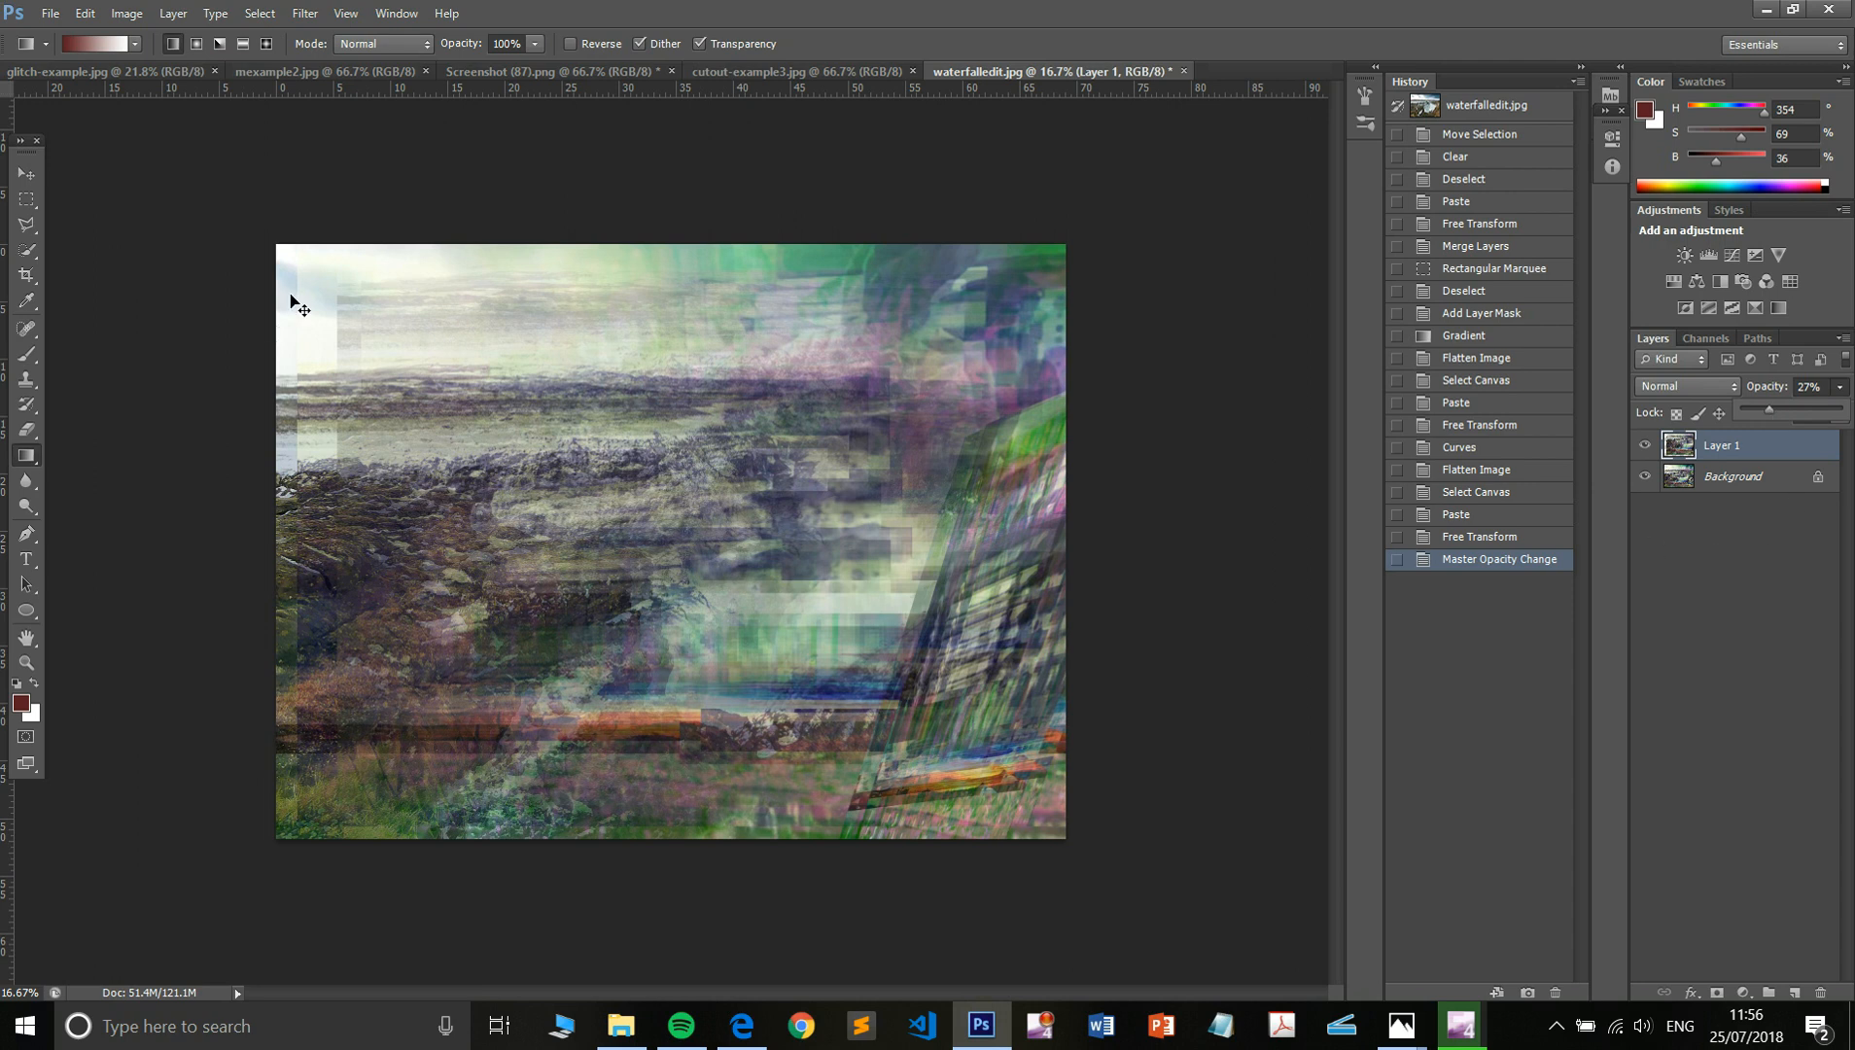
{"action": "key", "text": "ctrl+m"}
{"action": "left_click", "coordinate": [1482, 273]}
{"action": "left_click", "coordinate": [1444, 345]}
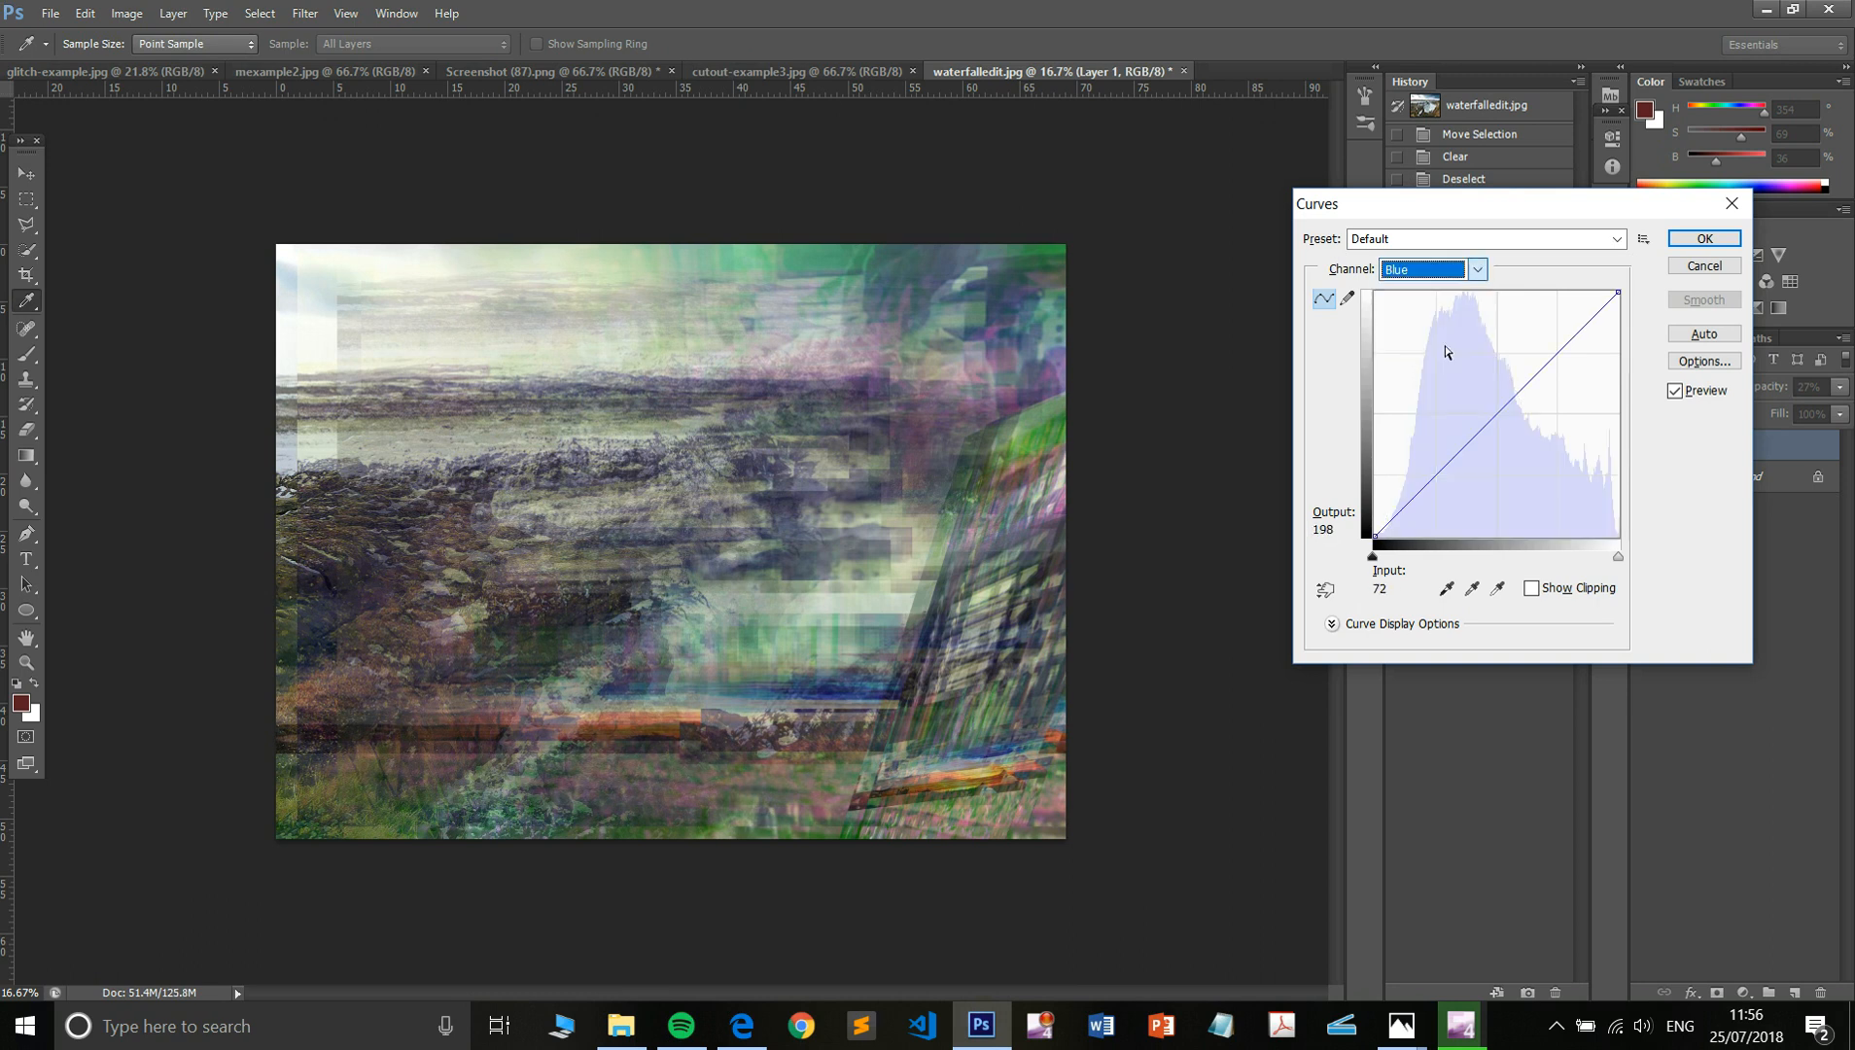
{"action": "mouse_move", "coordinate": [1542, 362]}
{"action": "left_mouse_down"}
{"action": "mouse_move", "coordinate": [1488, 343]}
{"action": "mouse_move", "coordinate": [1519, 346]}
{"action": "left_mouse_up"}
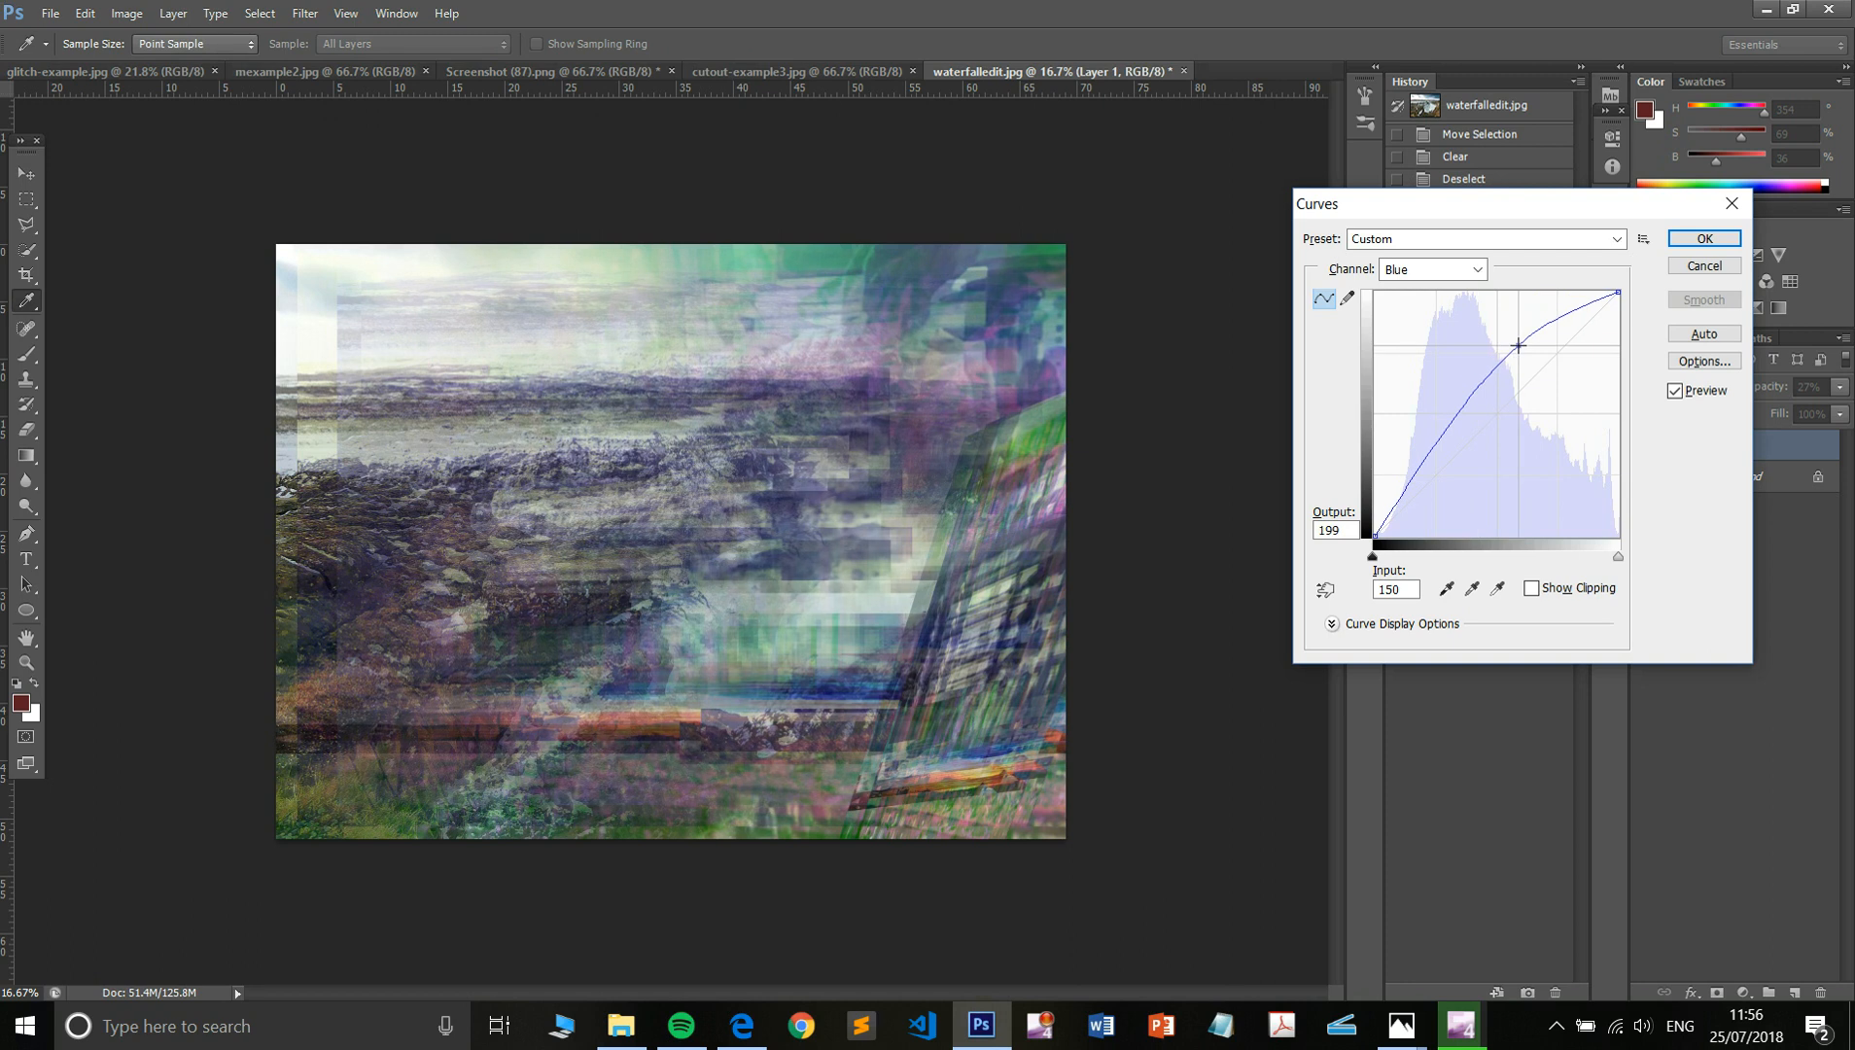
{"action": "mouse_move", "coordinate": [1448, 446]}
{"action": "left_mouse_down"}
{"action": "mouse_move", "coordinate": [1451, 485]}
{"action": "mouse_move", "coordinate": [1417, 498]}
{"action": "mouse_move", "coordinate": [1438, 471]}
{"action": "left_mouse_up"}
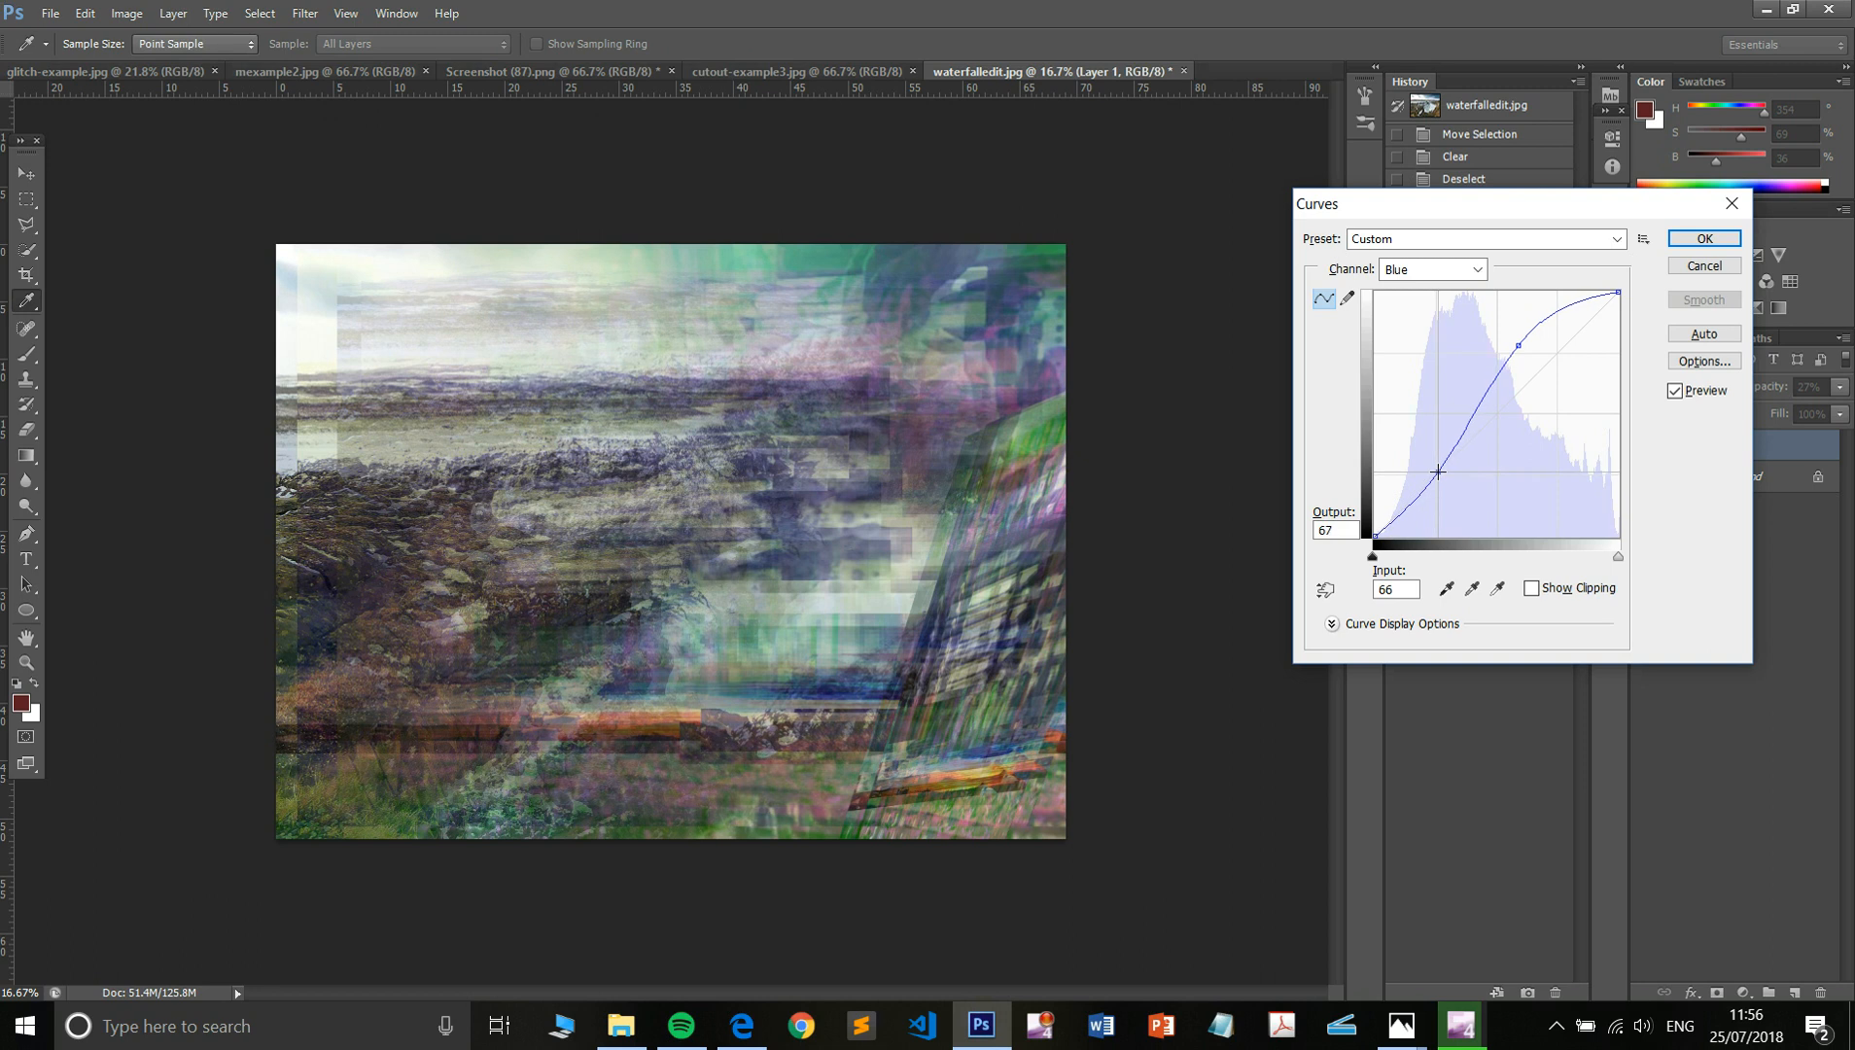
{"action": "left_click", "coordinate": [1704, 238]}
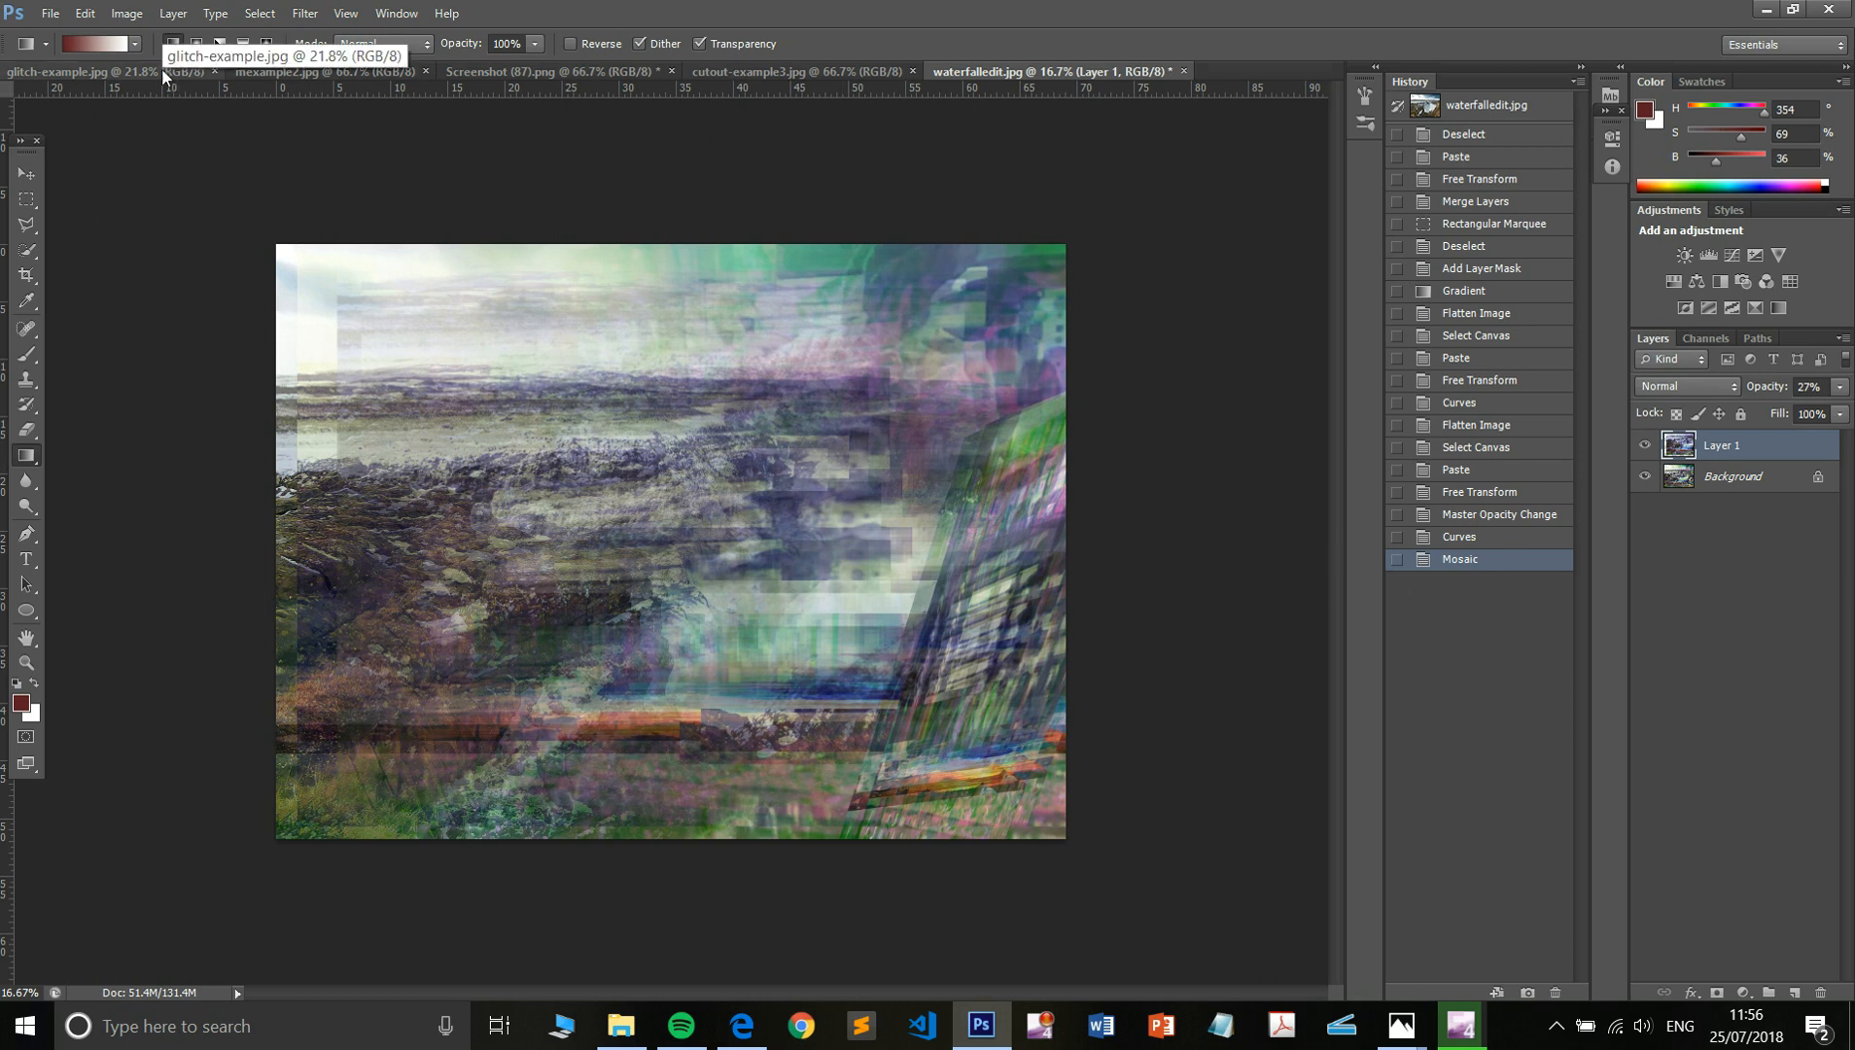
- Switch to the Edge browser, examine the glitch photography image results for reference, and return to Photoshop
{"action": "key", "text": "alt+Tab"}
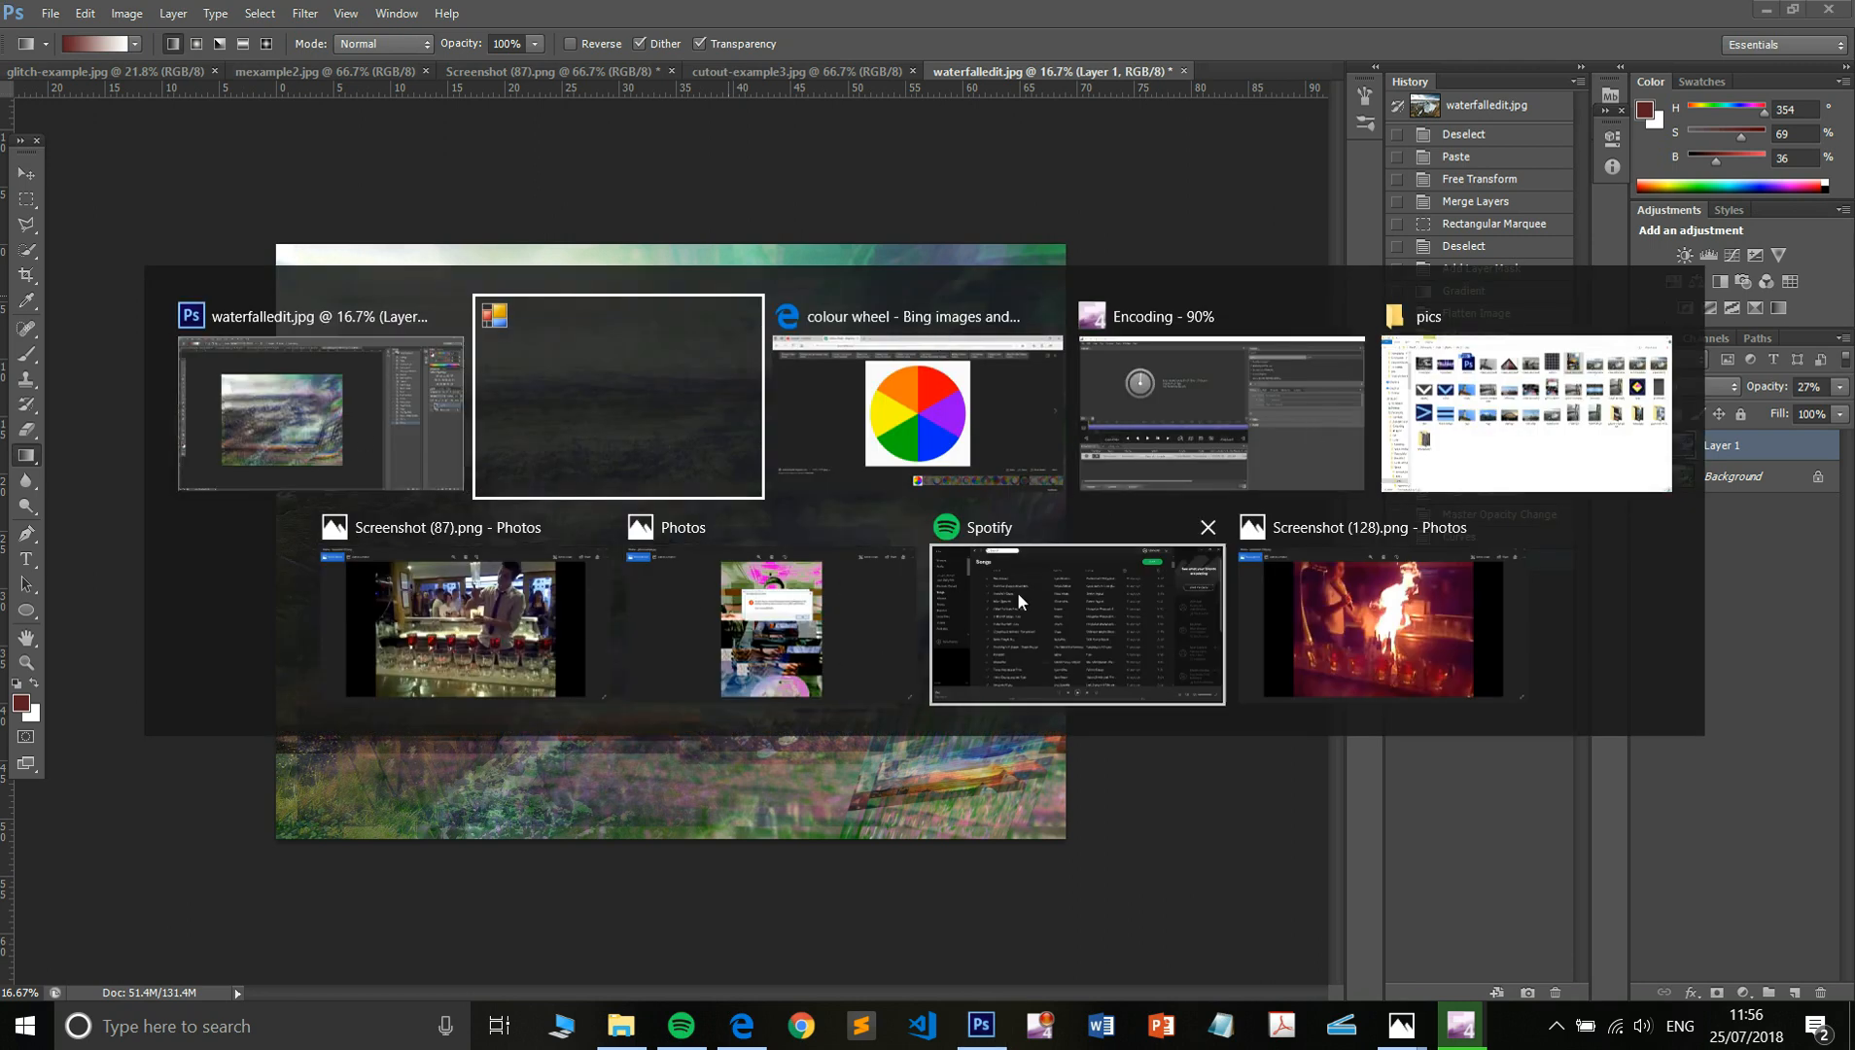
{"action": "left_click", "coordinate": [854, 479]}
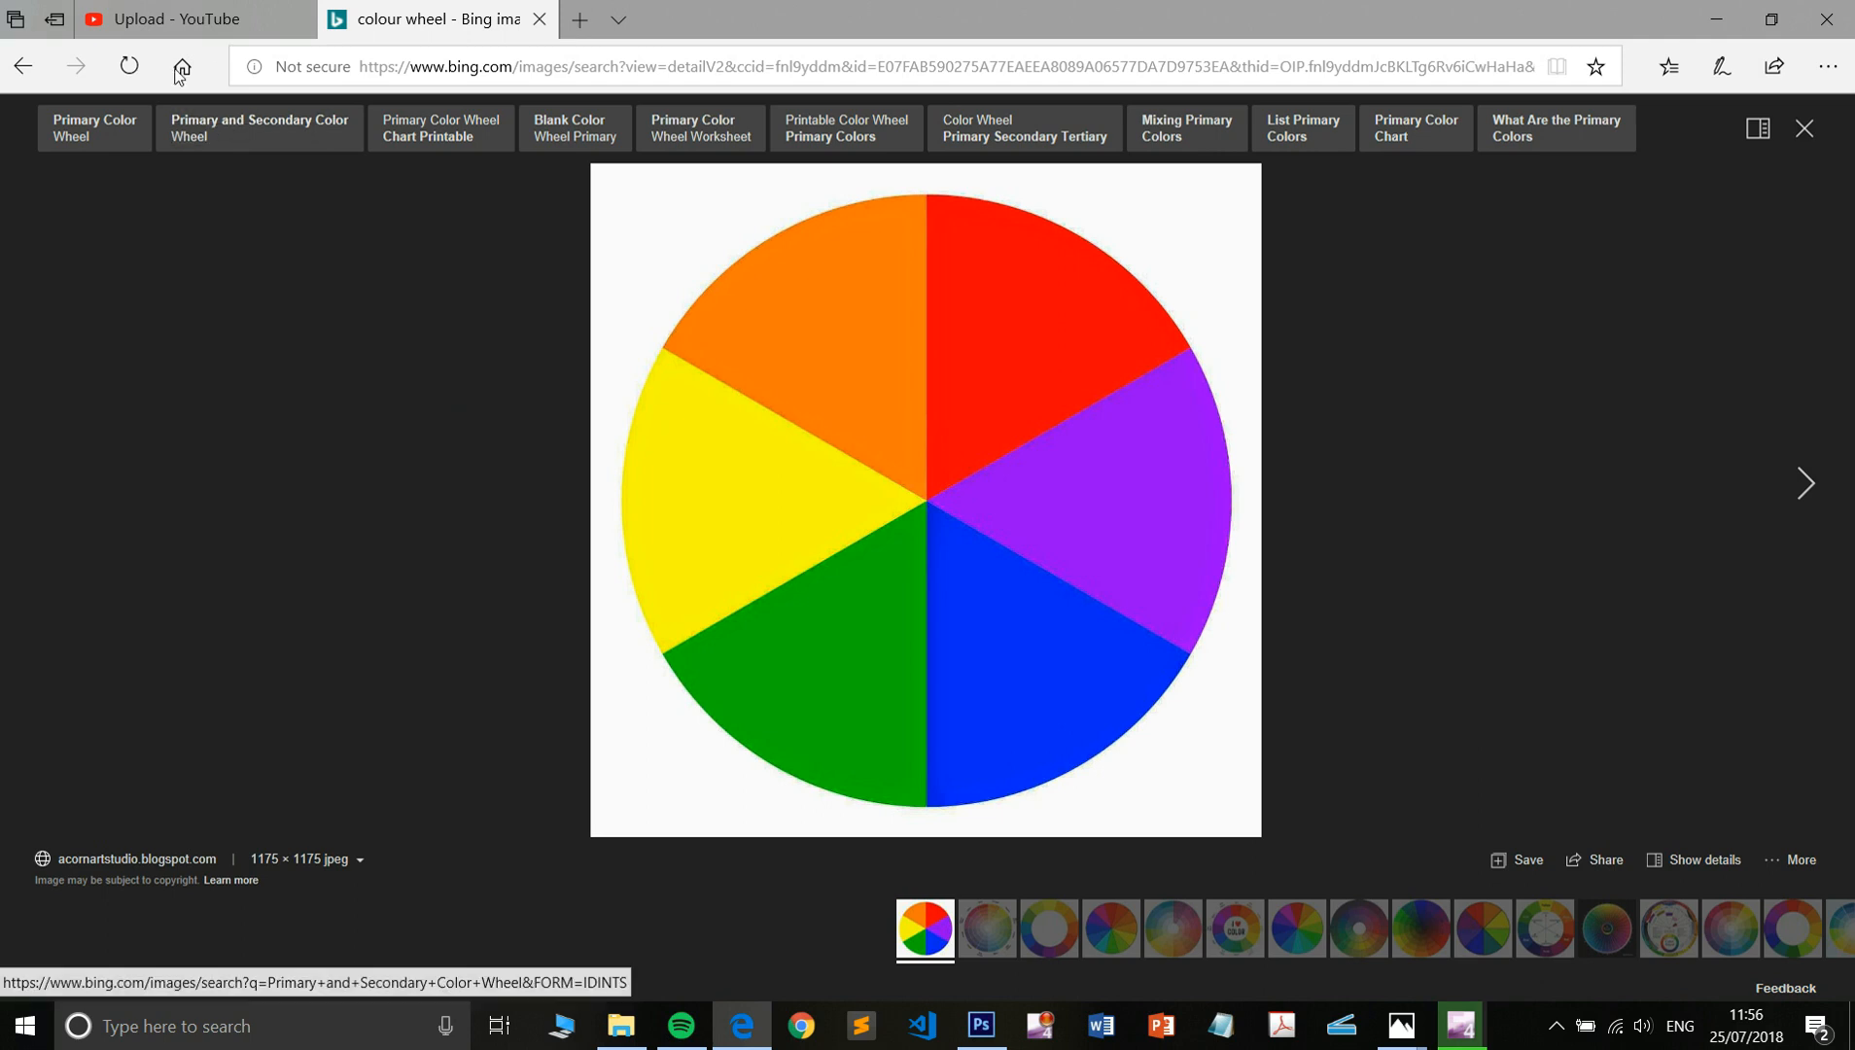
{"action": "left_click", "coordinate": [39, 62]}
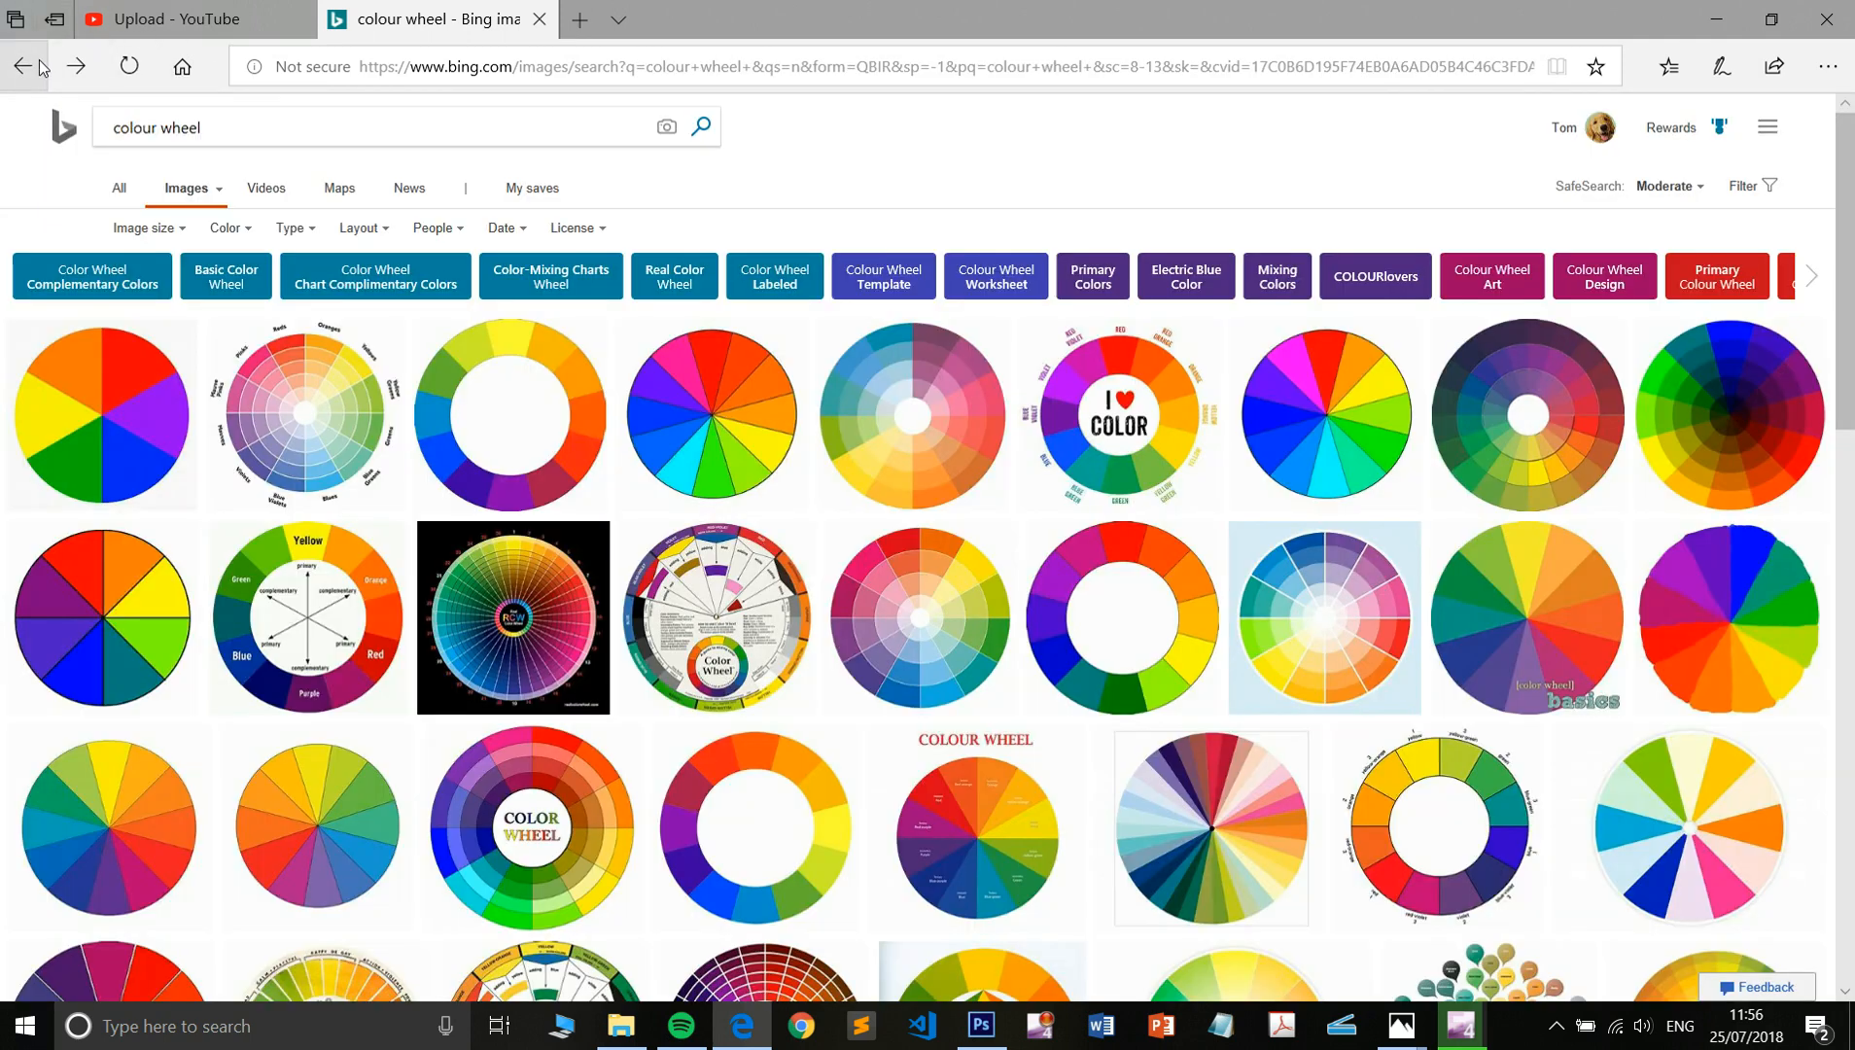
{"action": "left_click", "coordinate": [39, 67]}
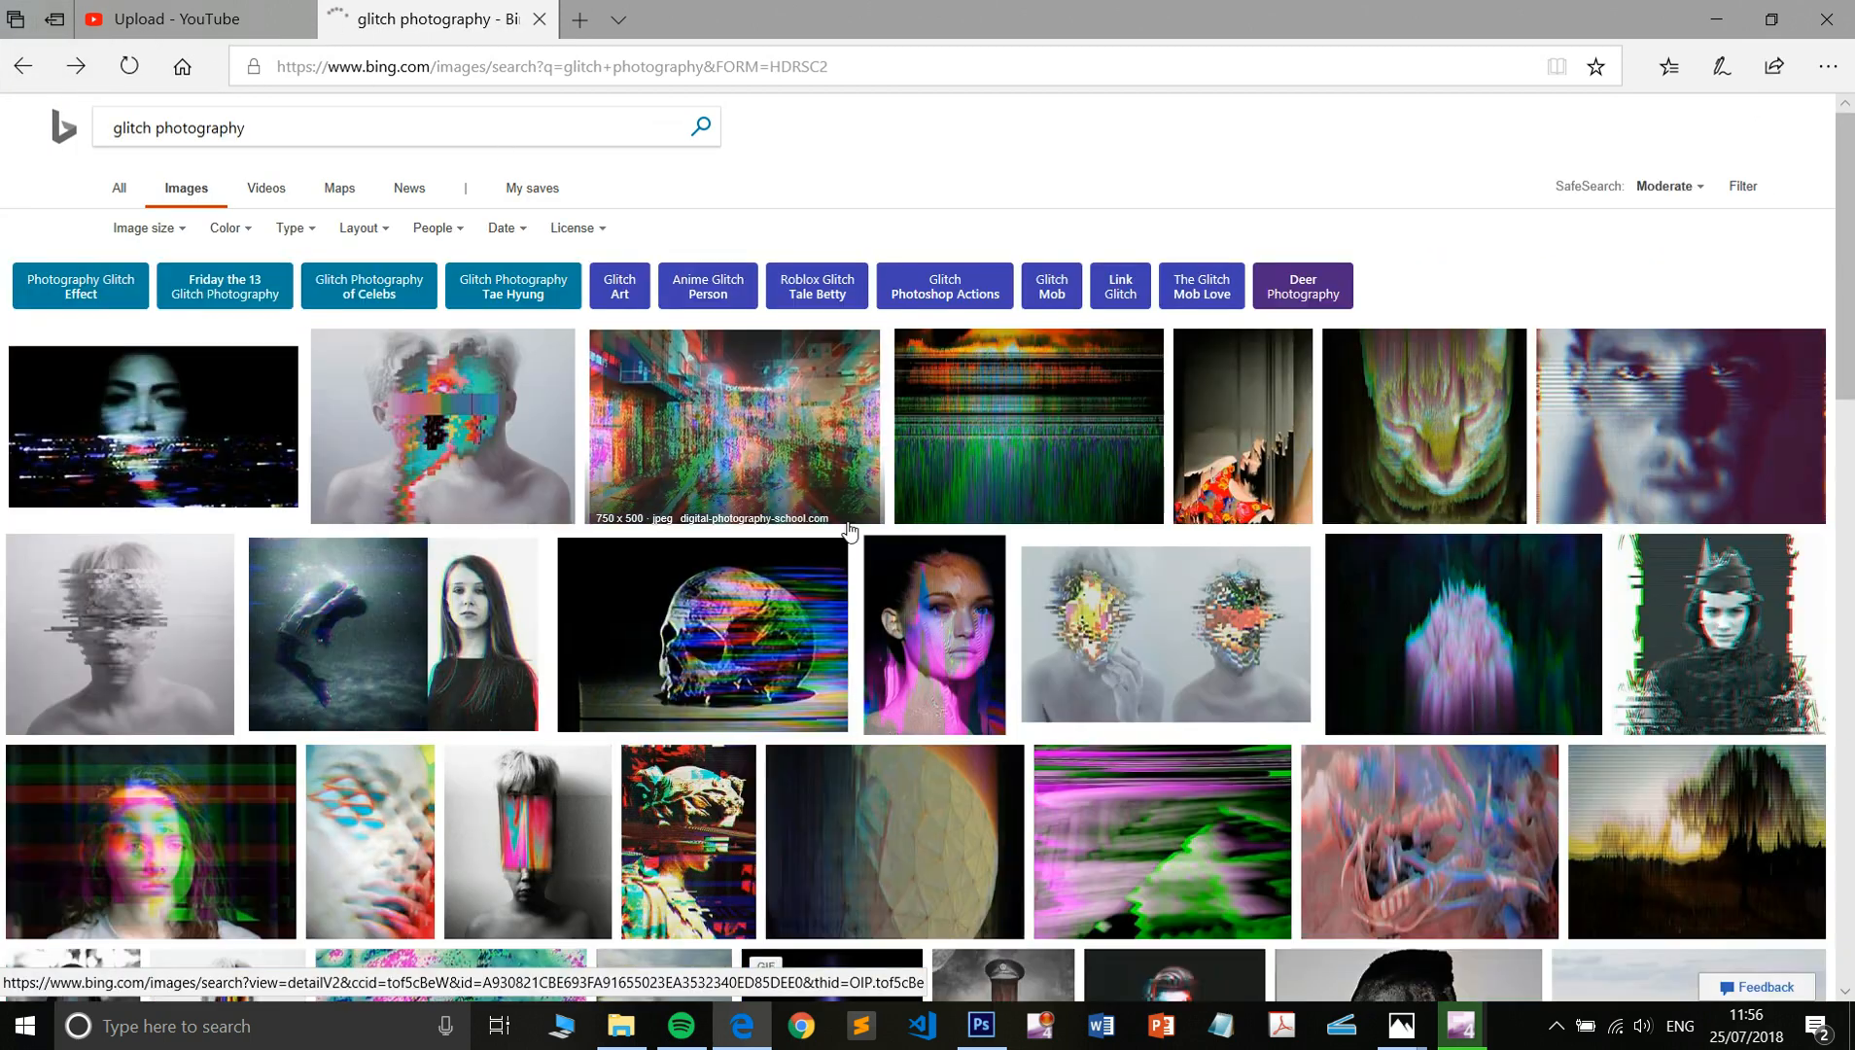
{"action": "scroll", "coordinate": [1099, 638], "scroll_direction": "down", "scroll_amount": 2}
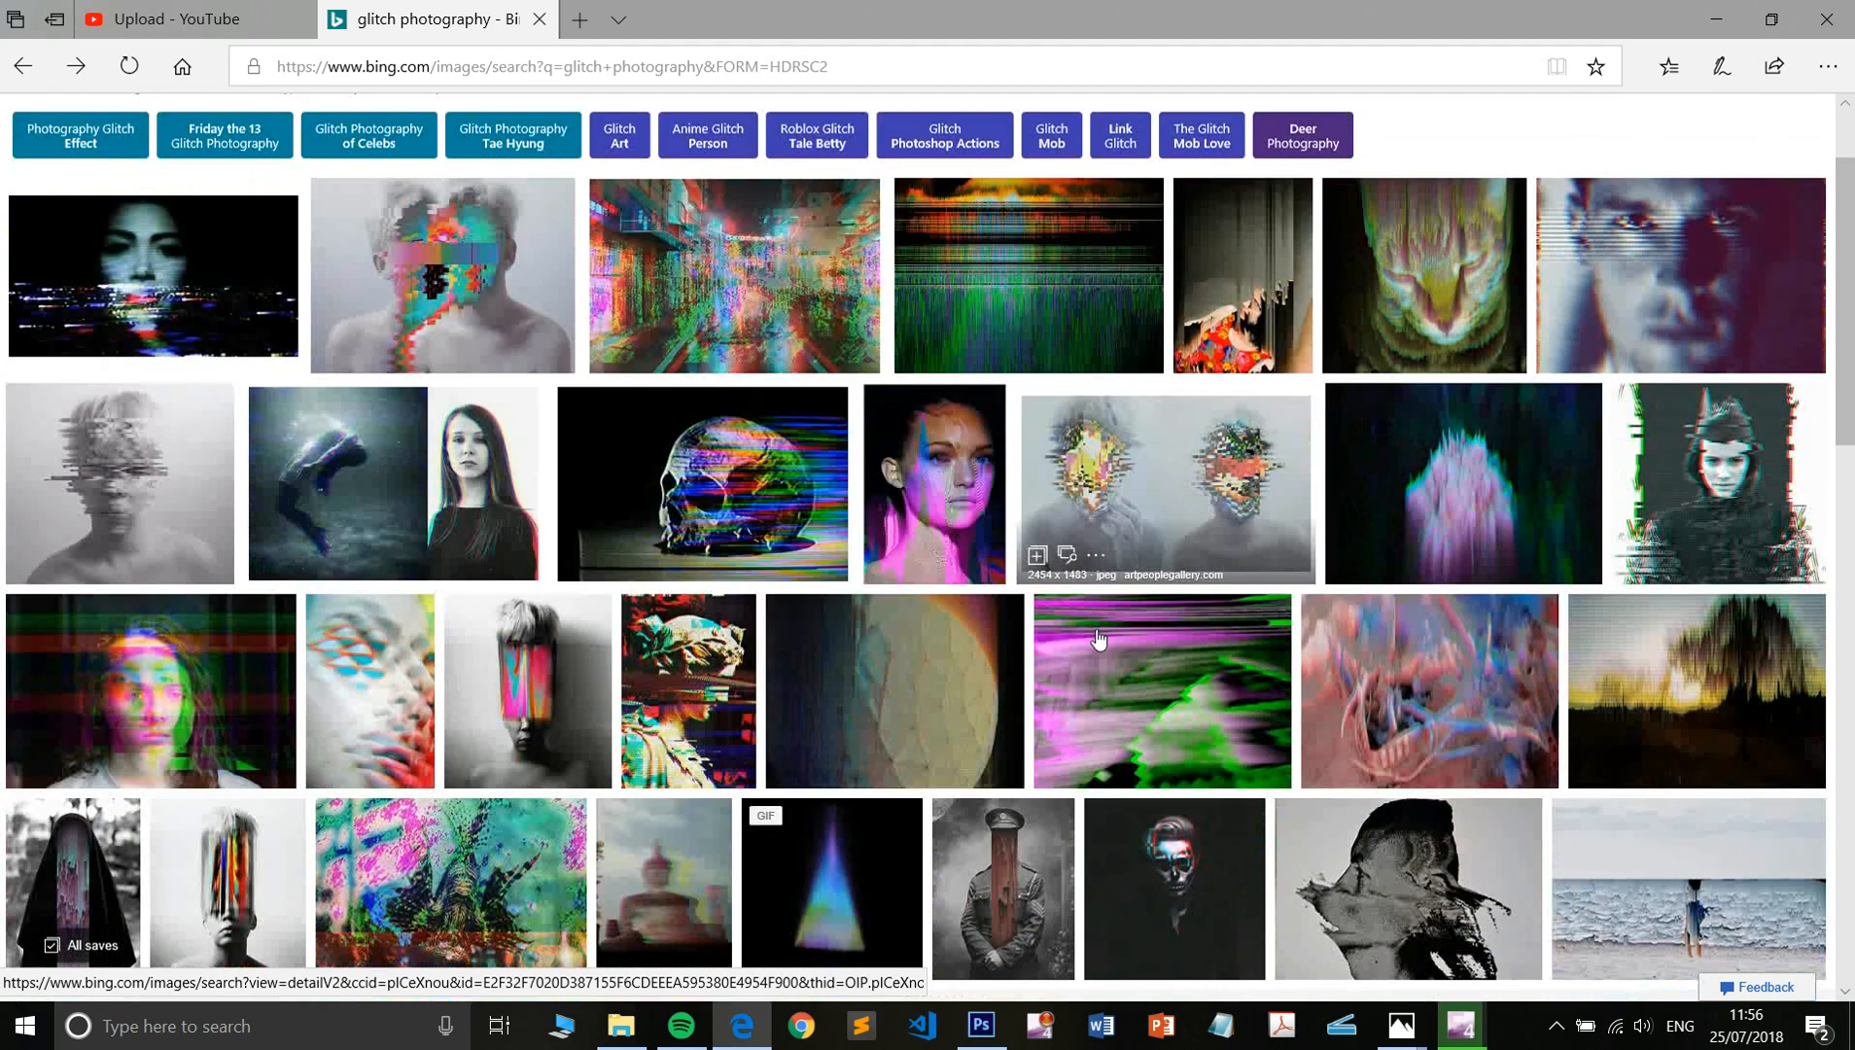
{"action": "scroll", "coordinate": [1098, 638], "scroll_direction": "up", "scroll_amount": 1}
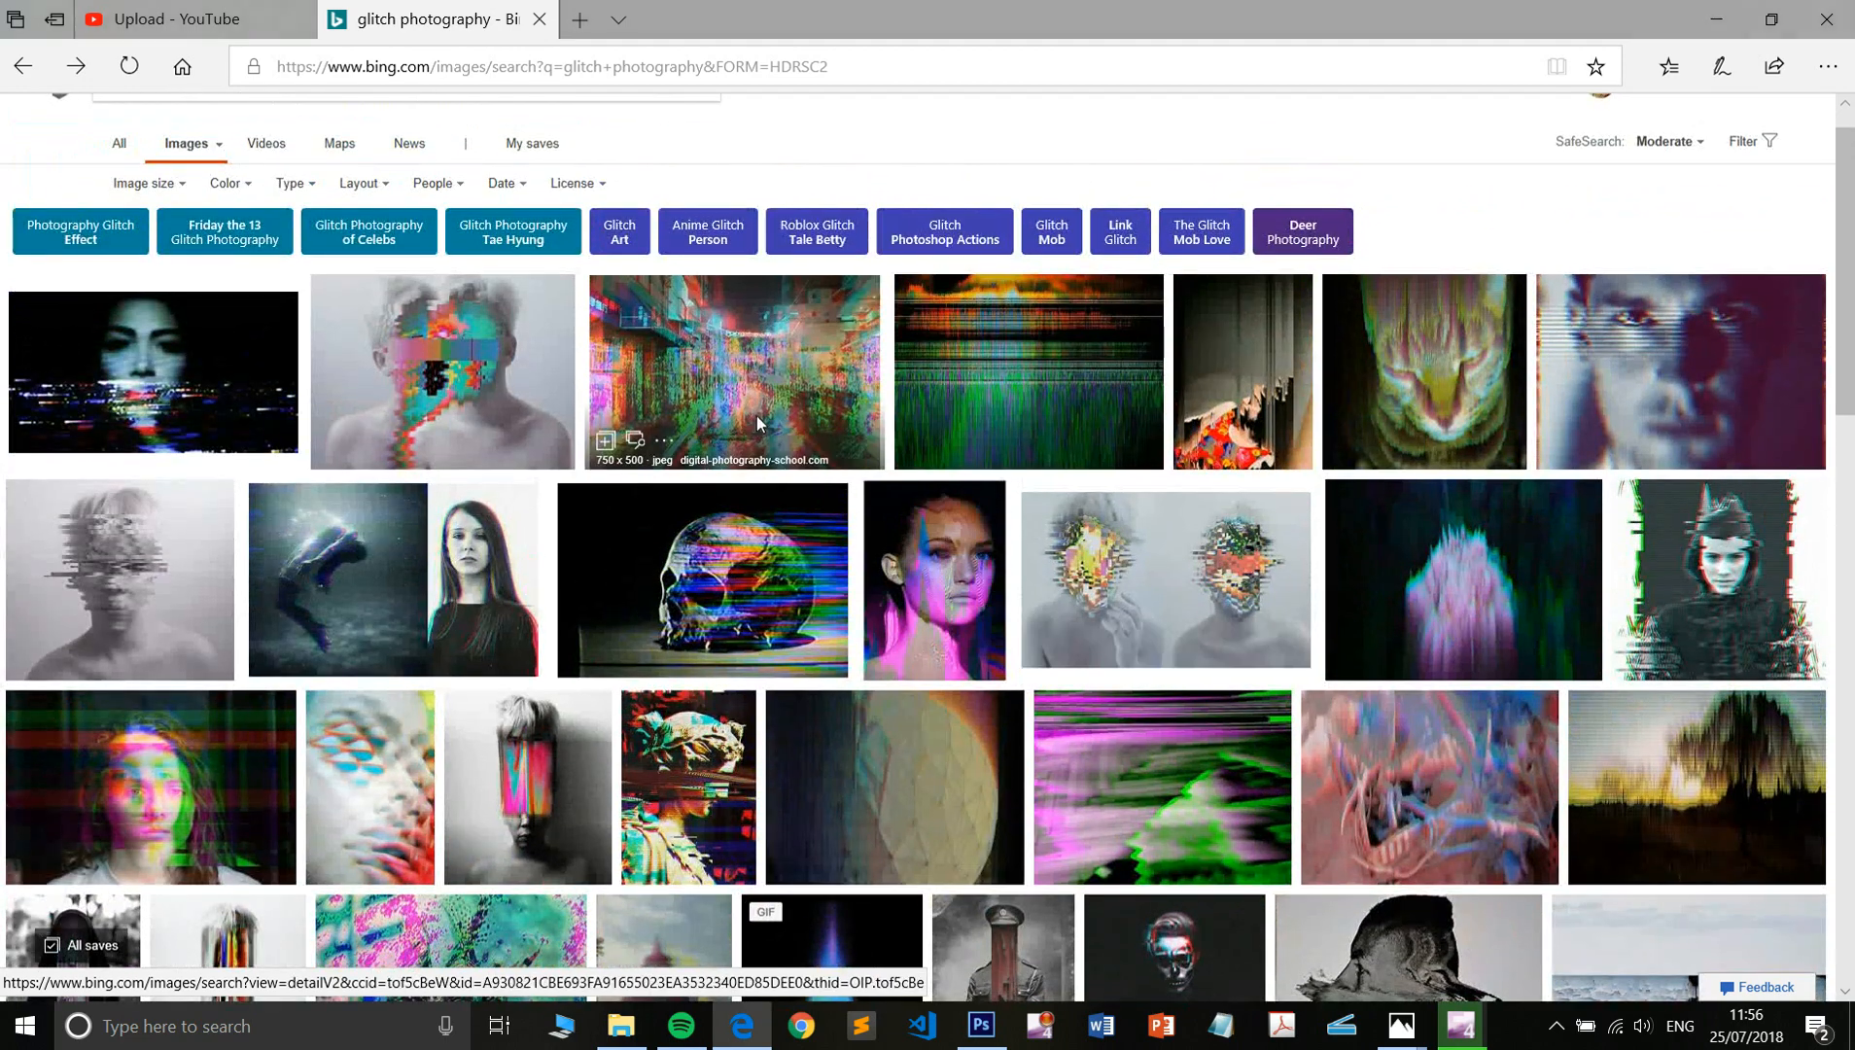
{"action": "key", "text": "alt+Tab"}
{"action": "key", "text": "alt+Tab"}
{"action": "key", "text": "alt+Tab"}
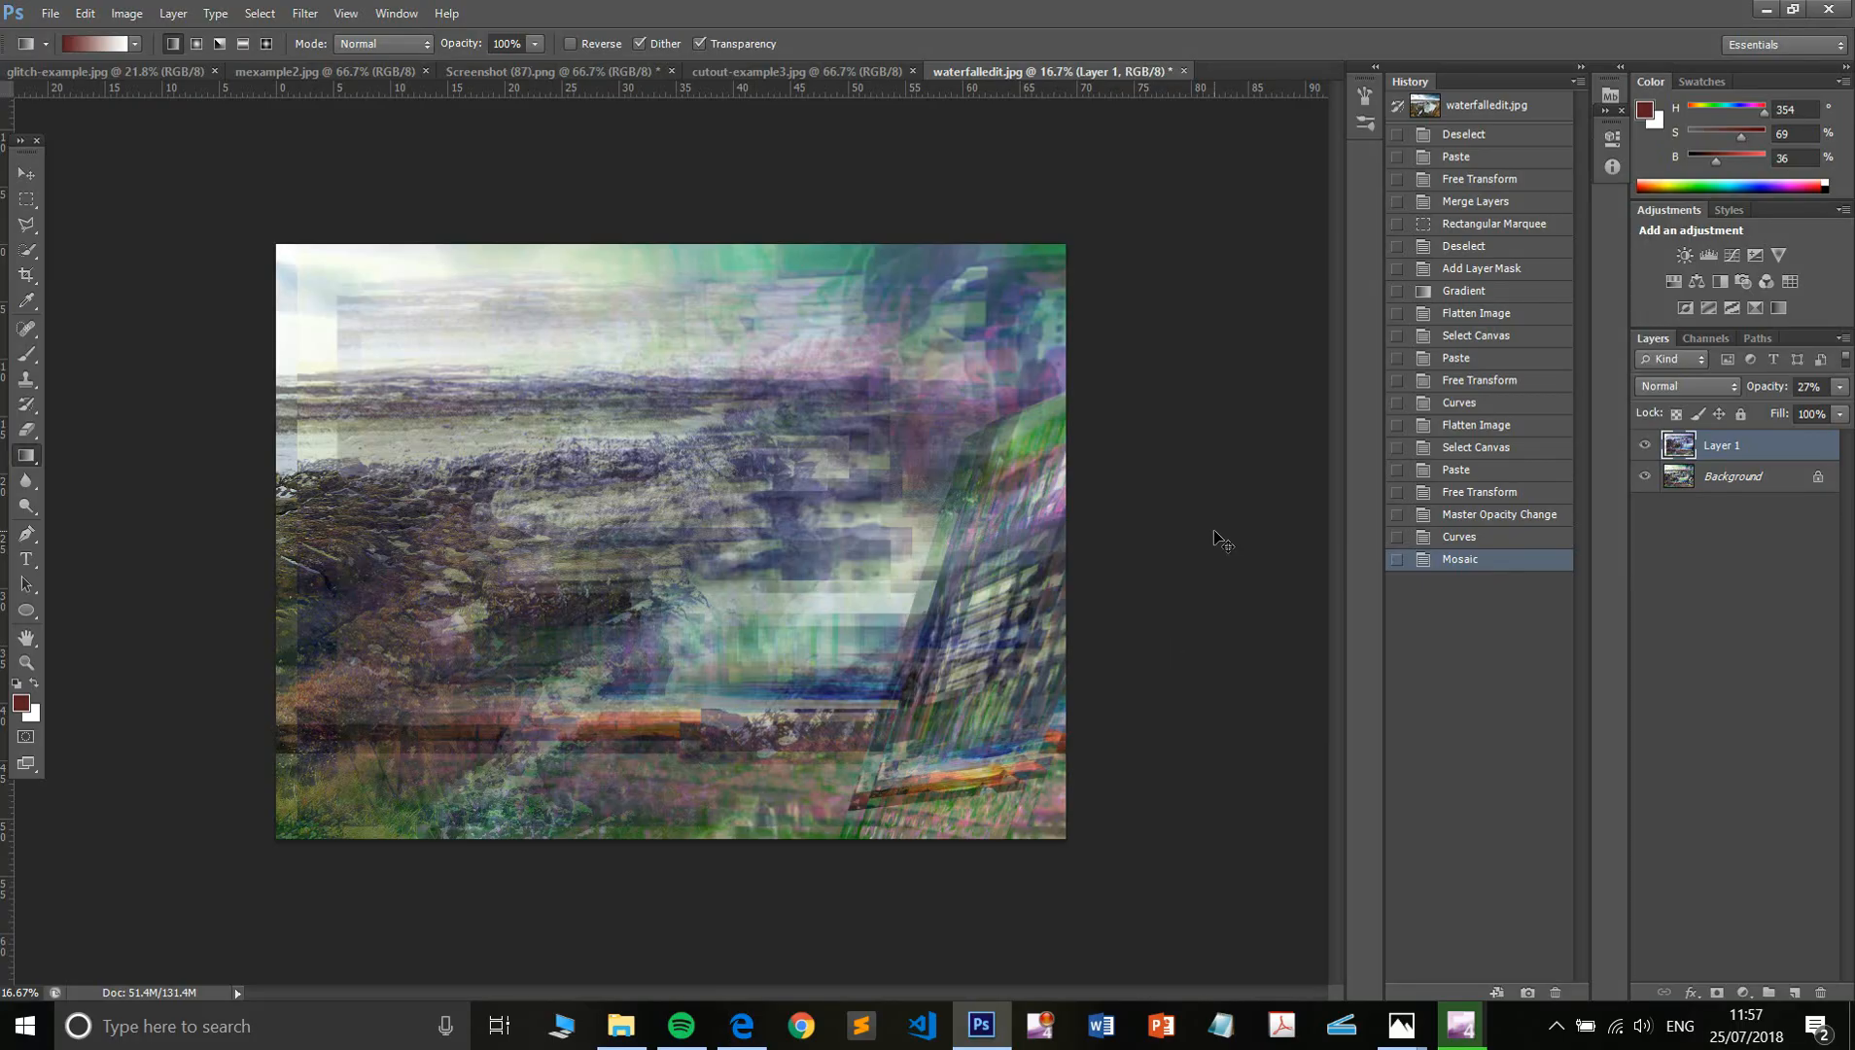
{"action": "key", "text": "ctrl+u"}
{"action": "left_click_drag", "start_coordinate": [1433, 601], "coordinate": [1504, 609]}
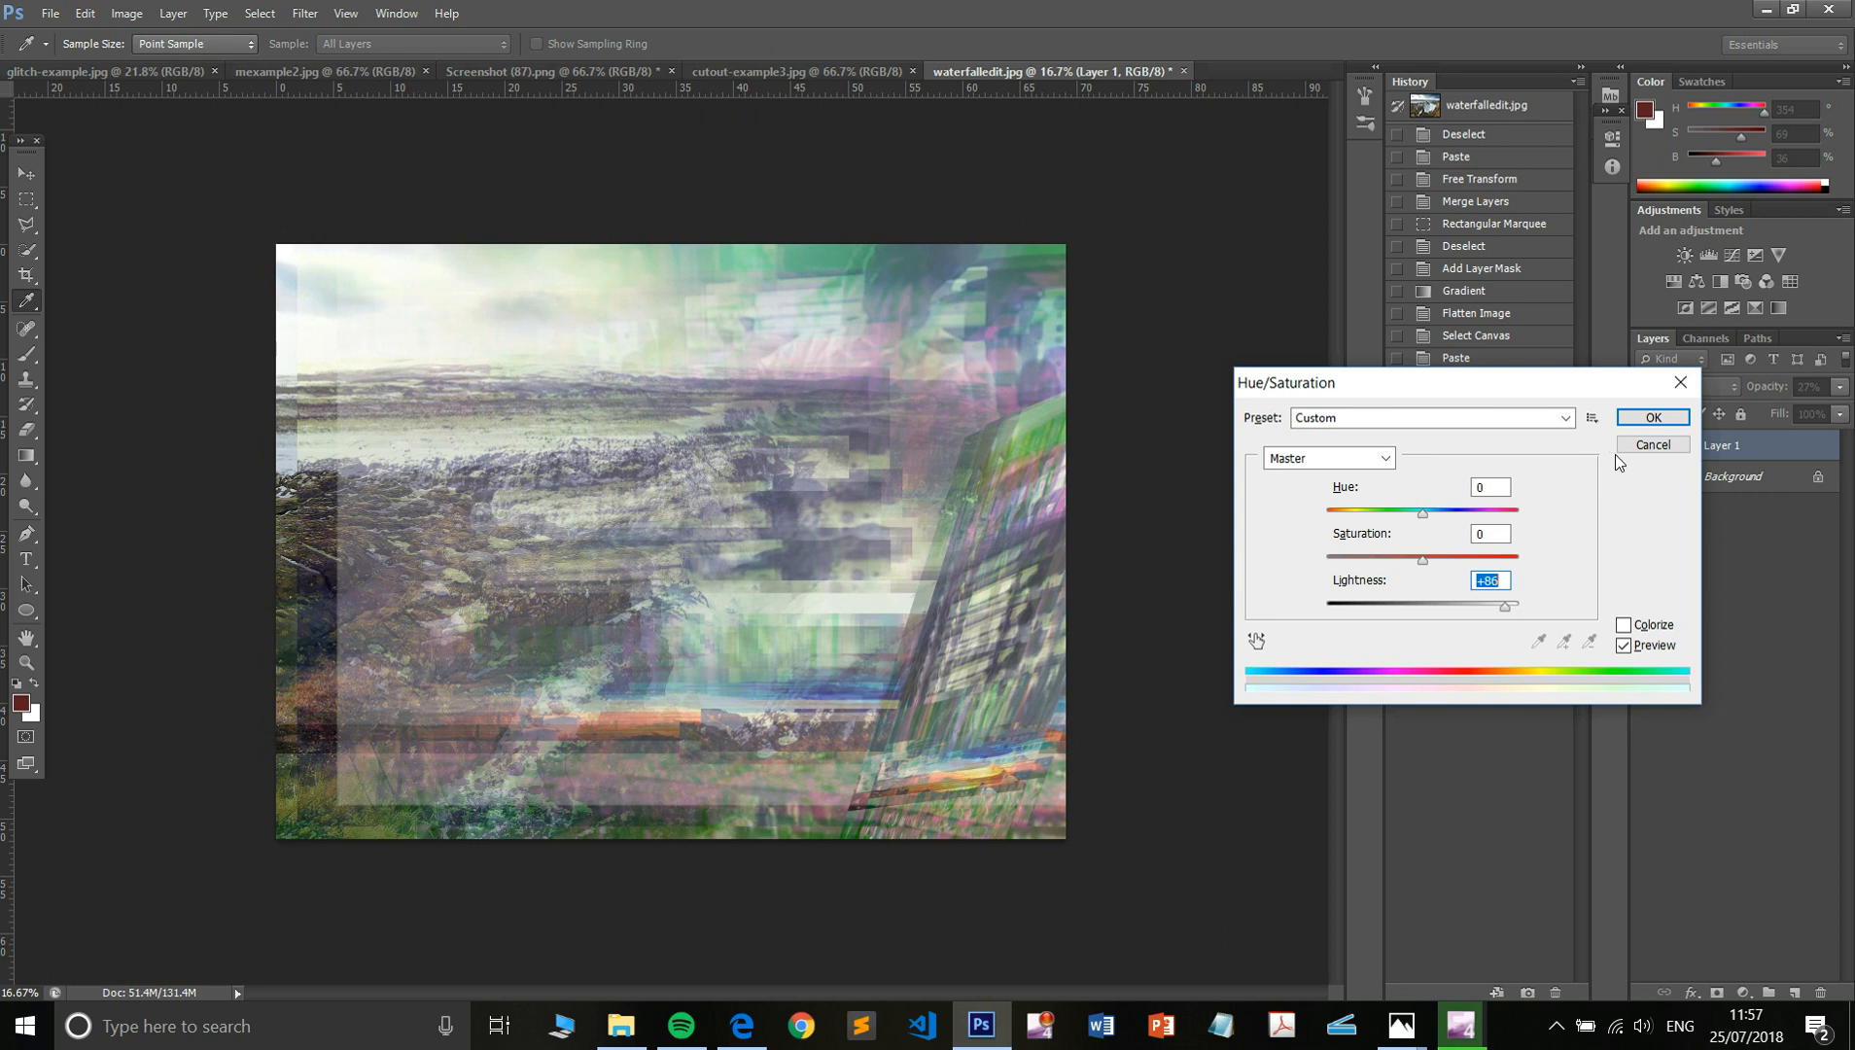
{"action": "left_click", "coordinate": [1638, 445]}
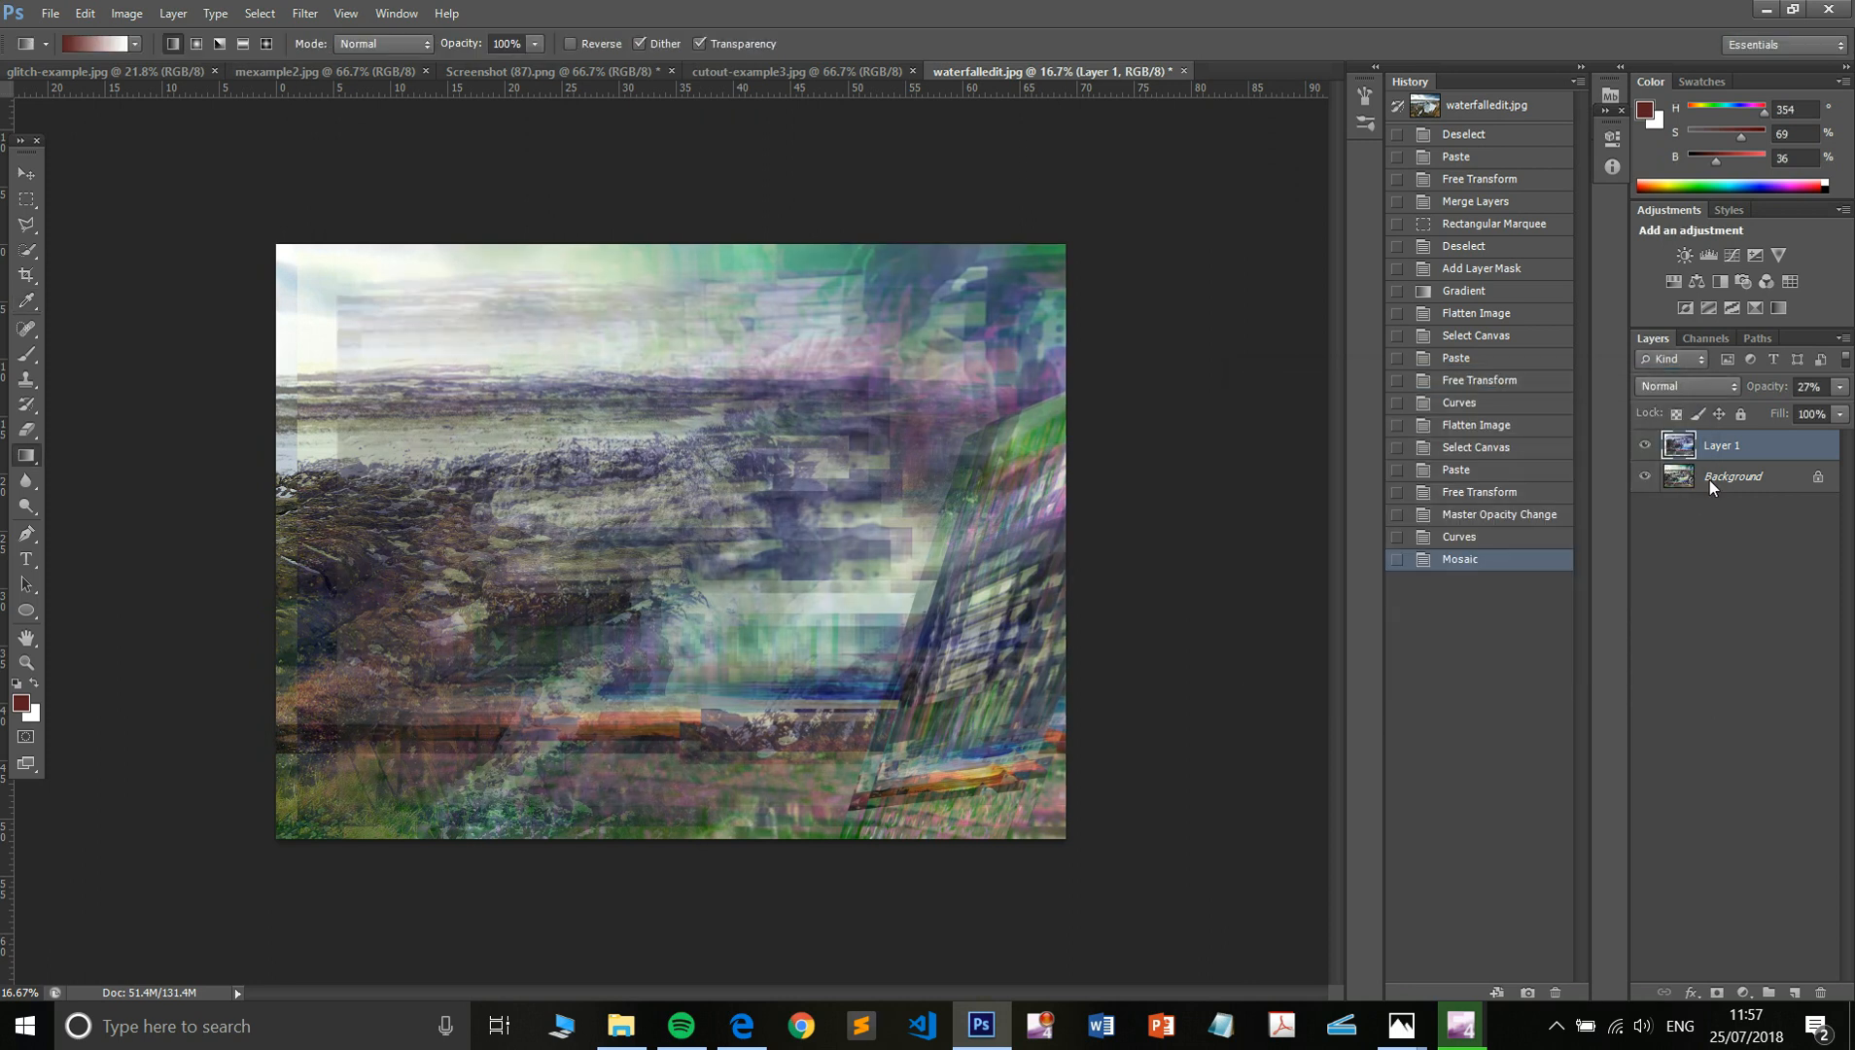
- Flatten the image and apply Brightness/Contrast with brightness 52 and contrast 61
{"action": "right_click", "coordinate": [1709, 480]}
{"action": "left_click", "coordinate": [1717, 653]}
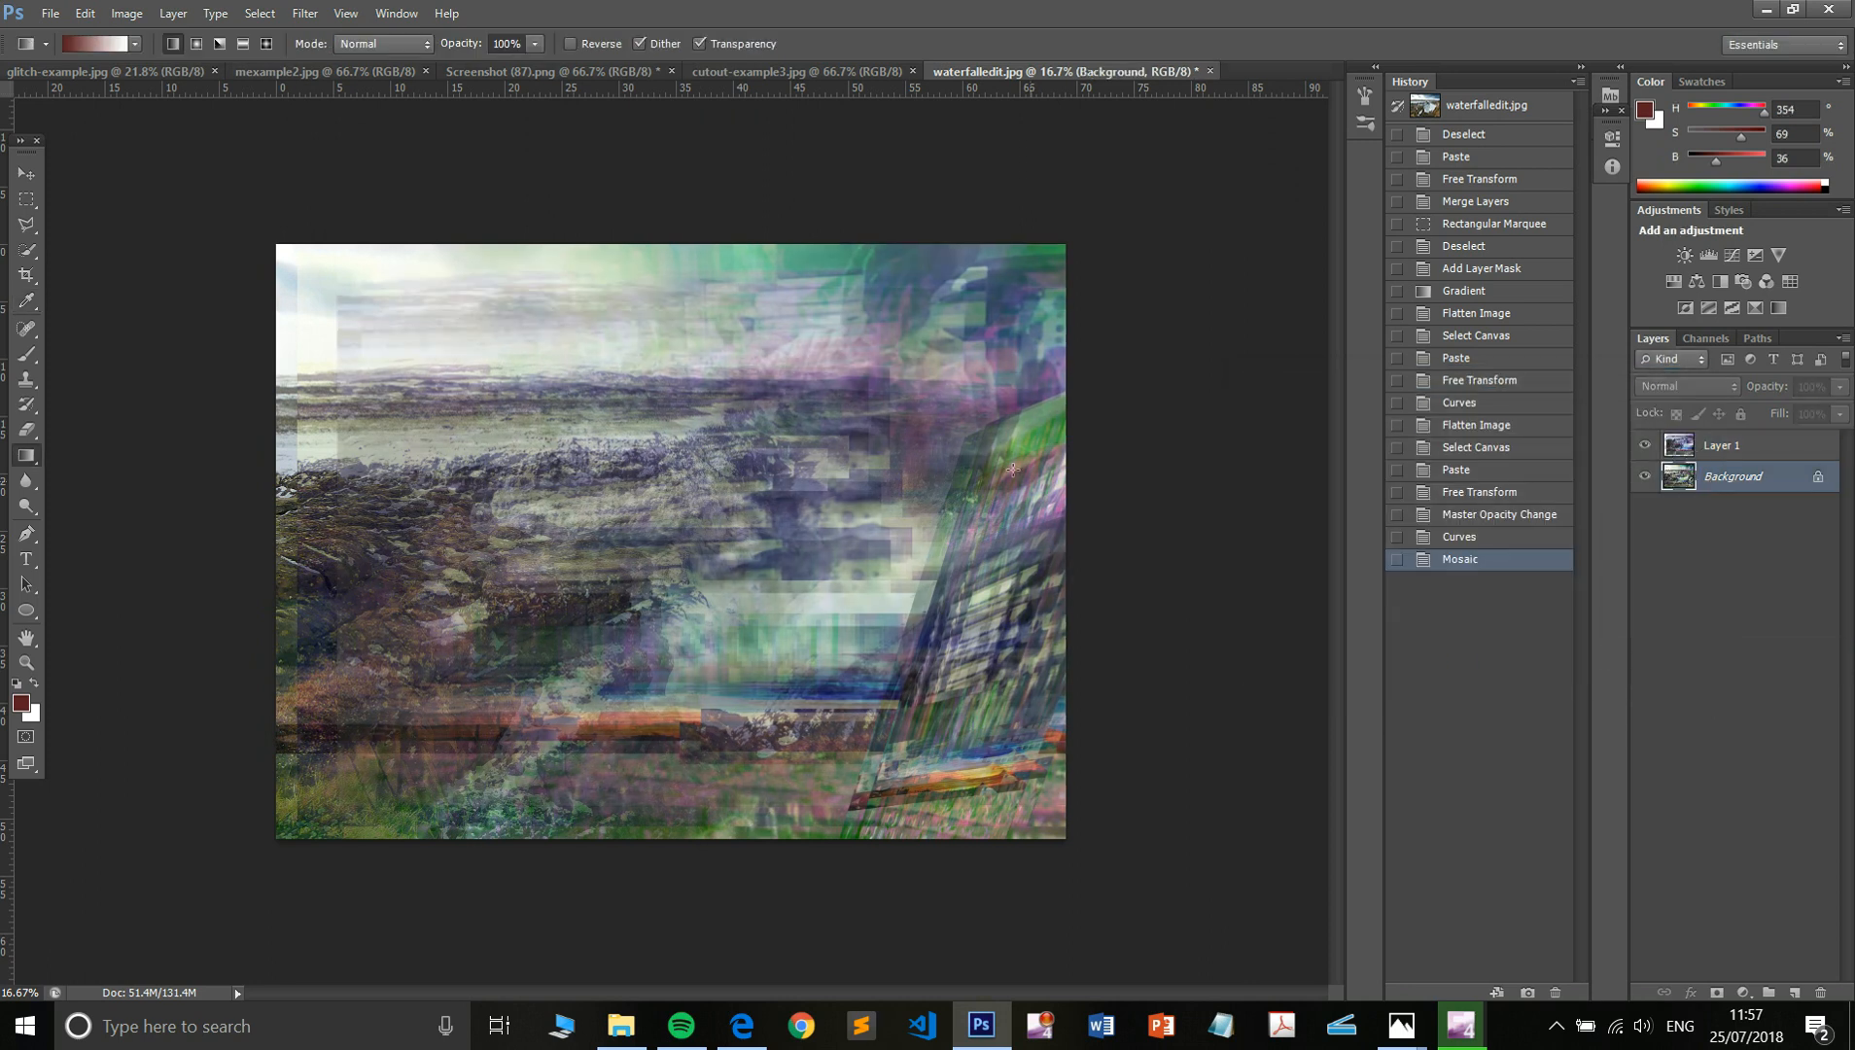
{"action": "key", "text": "i"}
{"action": "key", "text": "a"}
{"action": "key", "text": "alt+i"}
{"action": "key", "text": "a"}
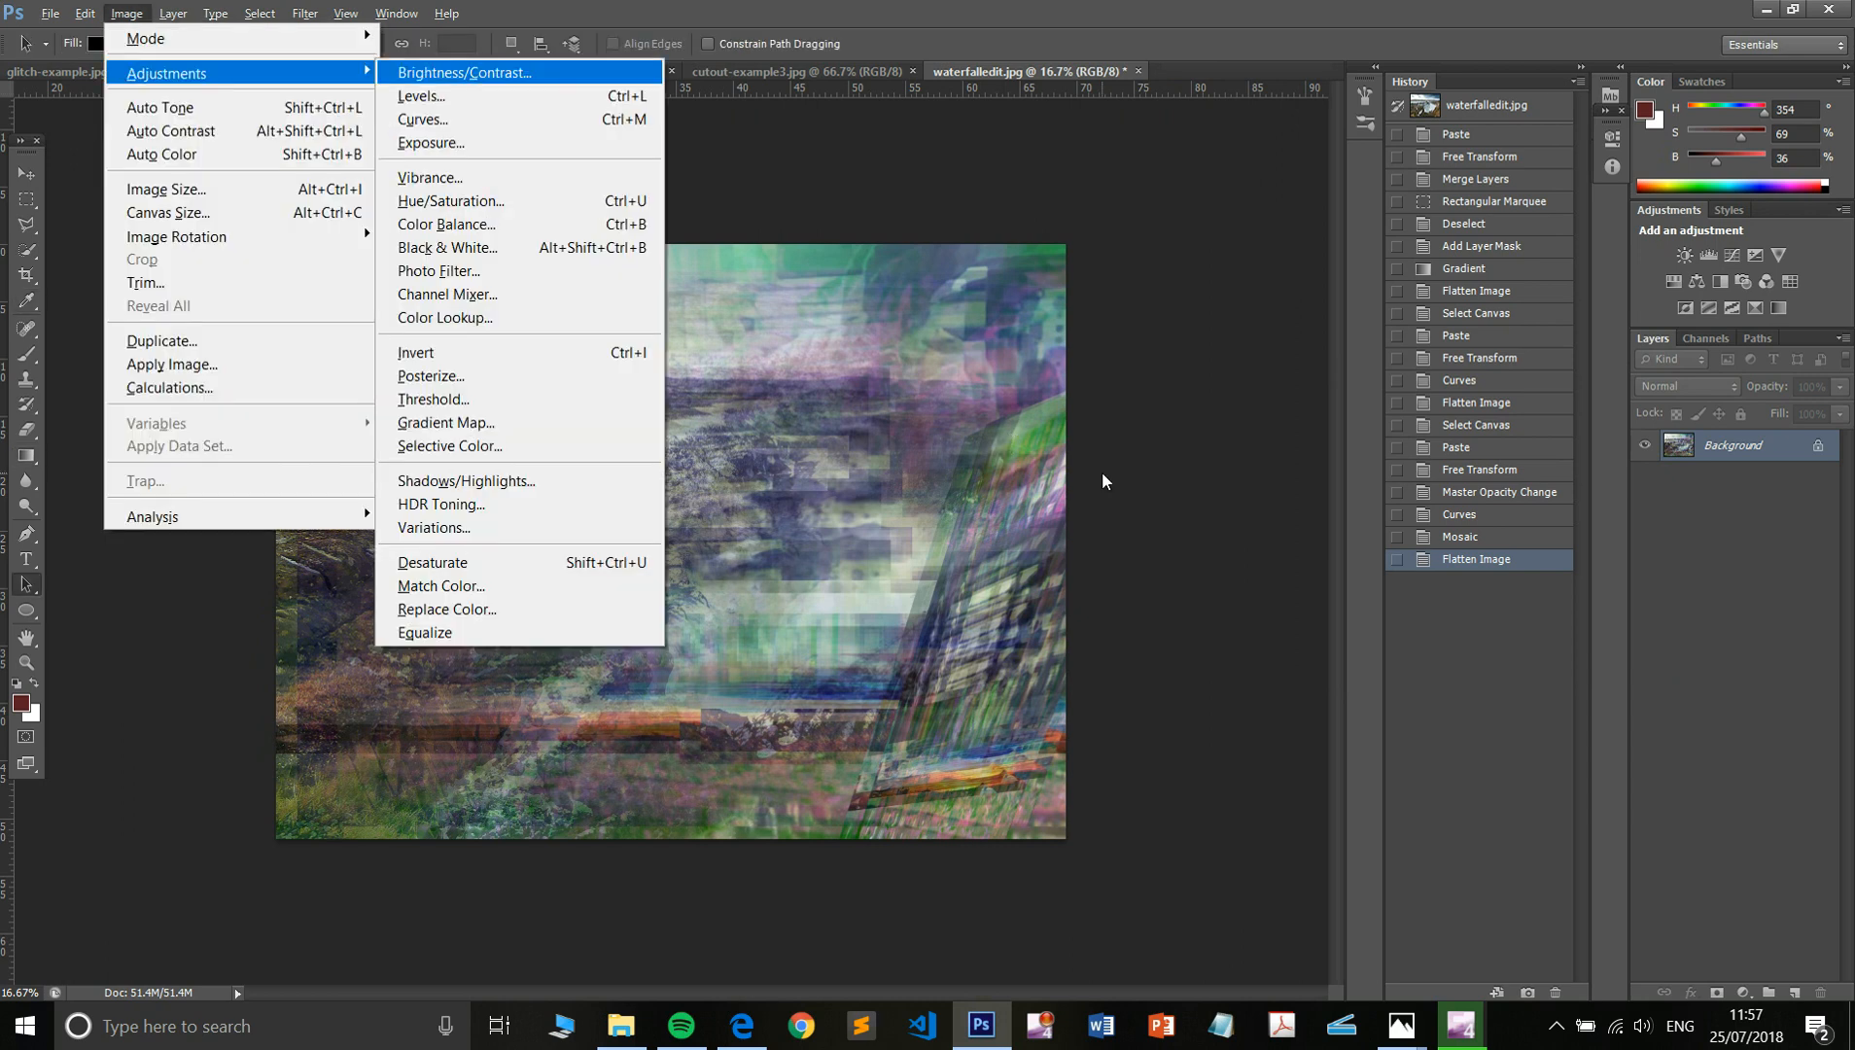
{"action": "key", "text": "Return"}
{"action": "left_click_drag", "start_coordinate": [1273, 432], "coordinate": [1308, 389]}
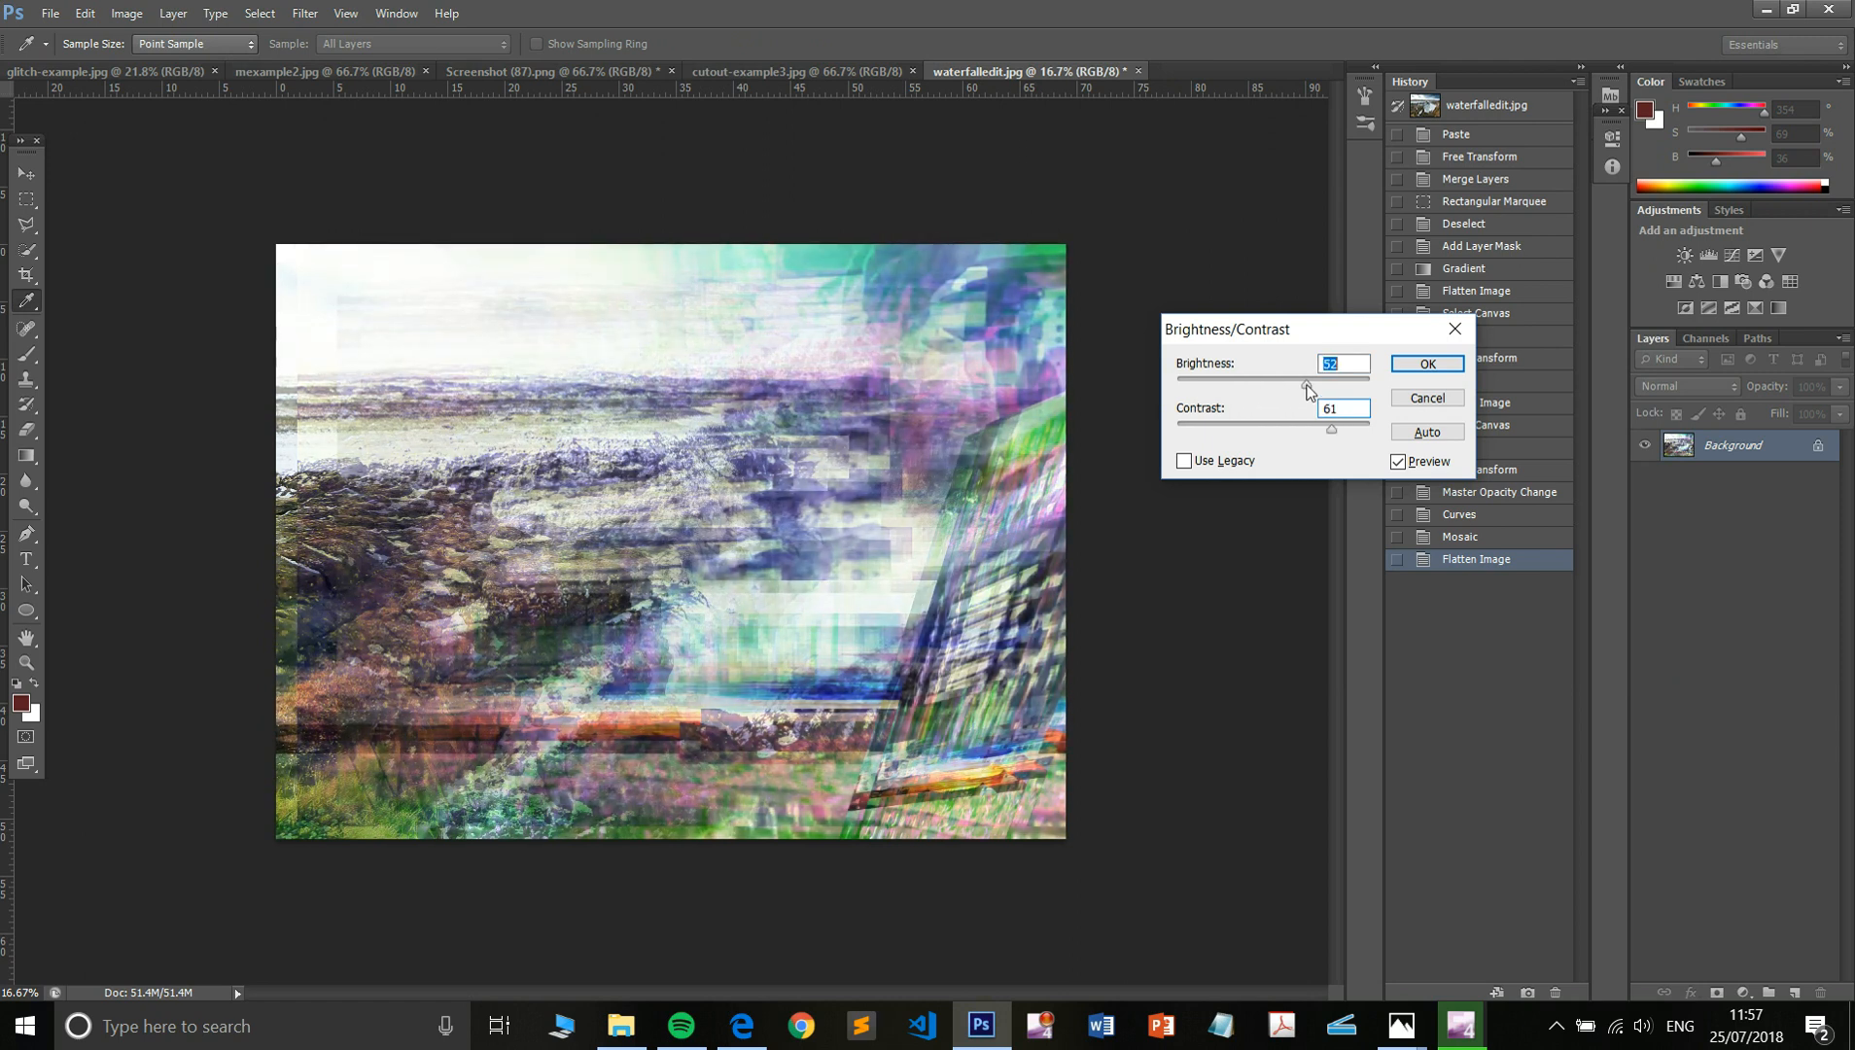
{"action": "left_click", "coordinate": [1424, 363]}
- Raise the saturation of the whole image to +24 with Hue/Saturation
{"action": "key", "text": "ctrl+u"}
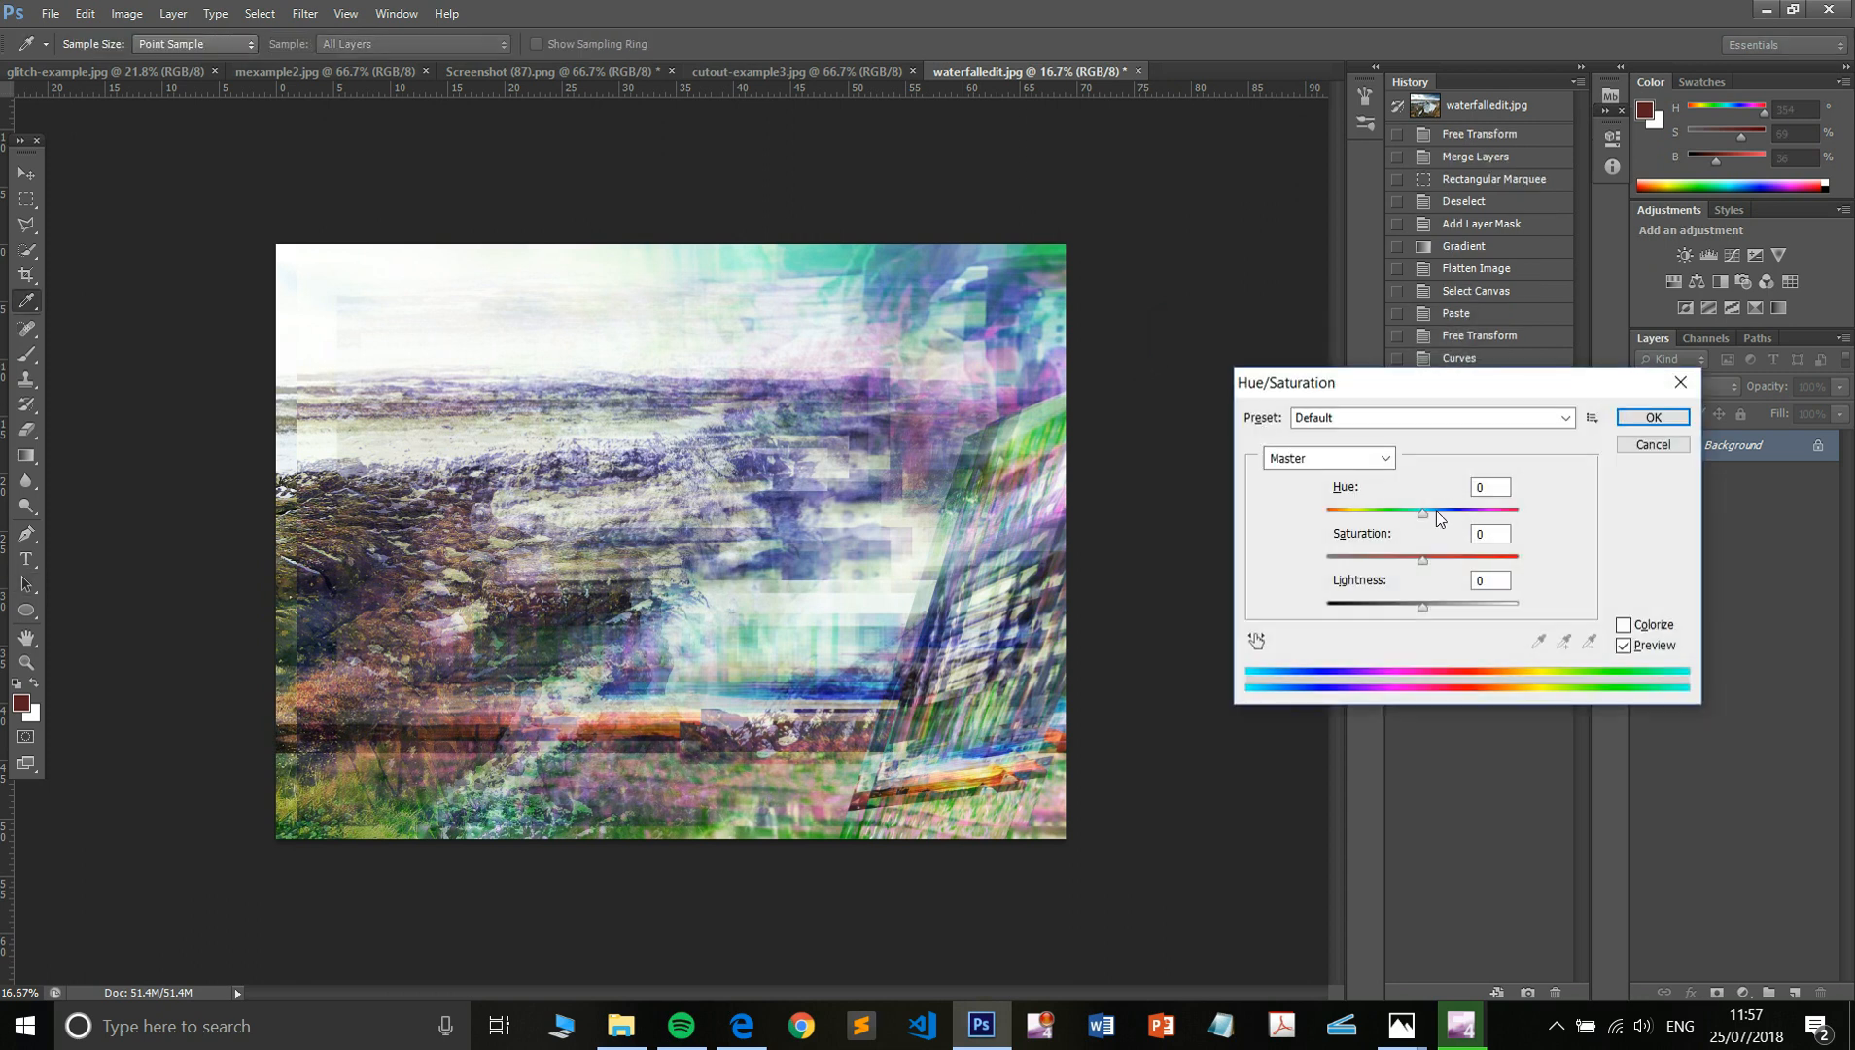
{"action": "left_click_drag", "start_coordinate": [1421, 556], "coordinate": [1458, 558]}
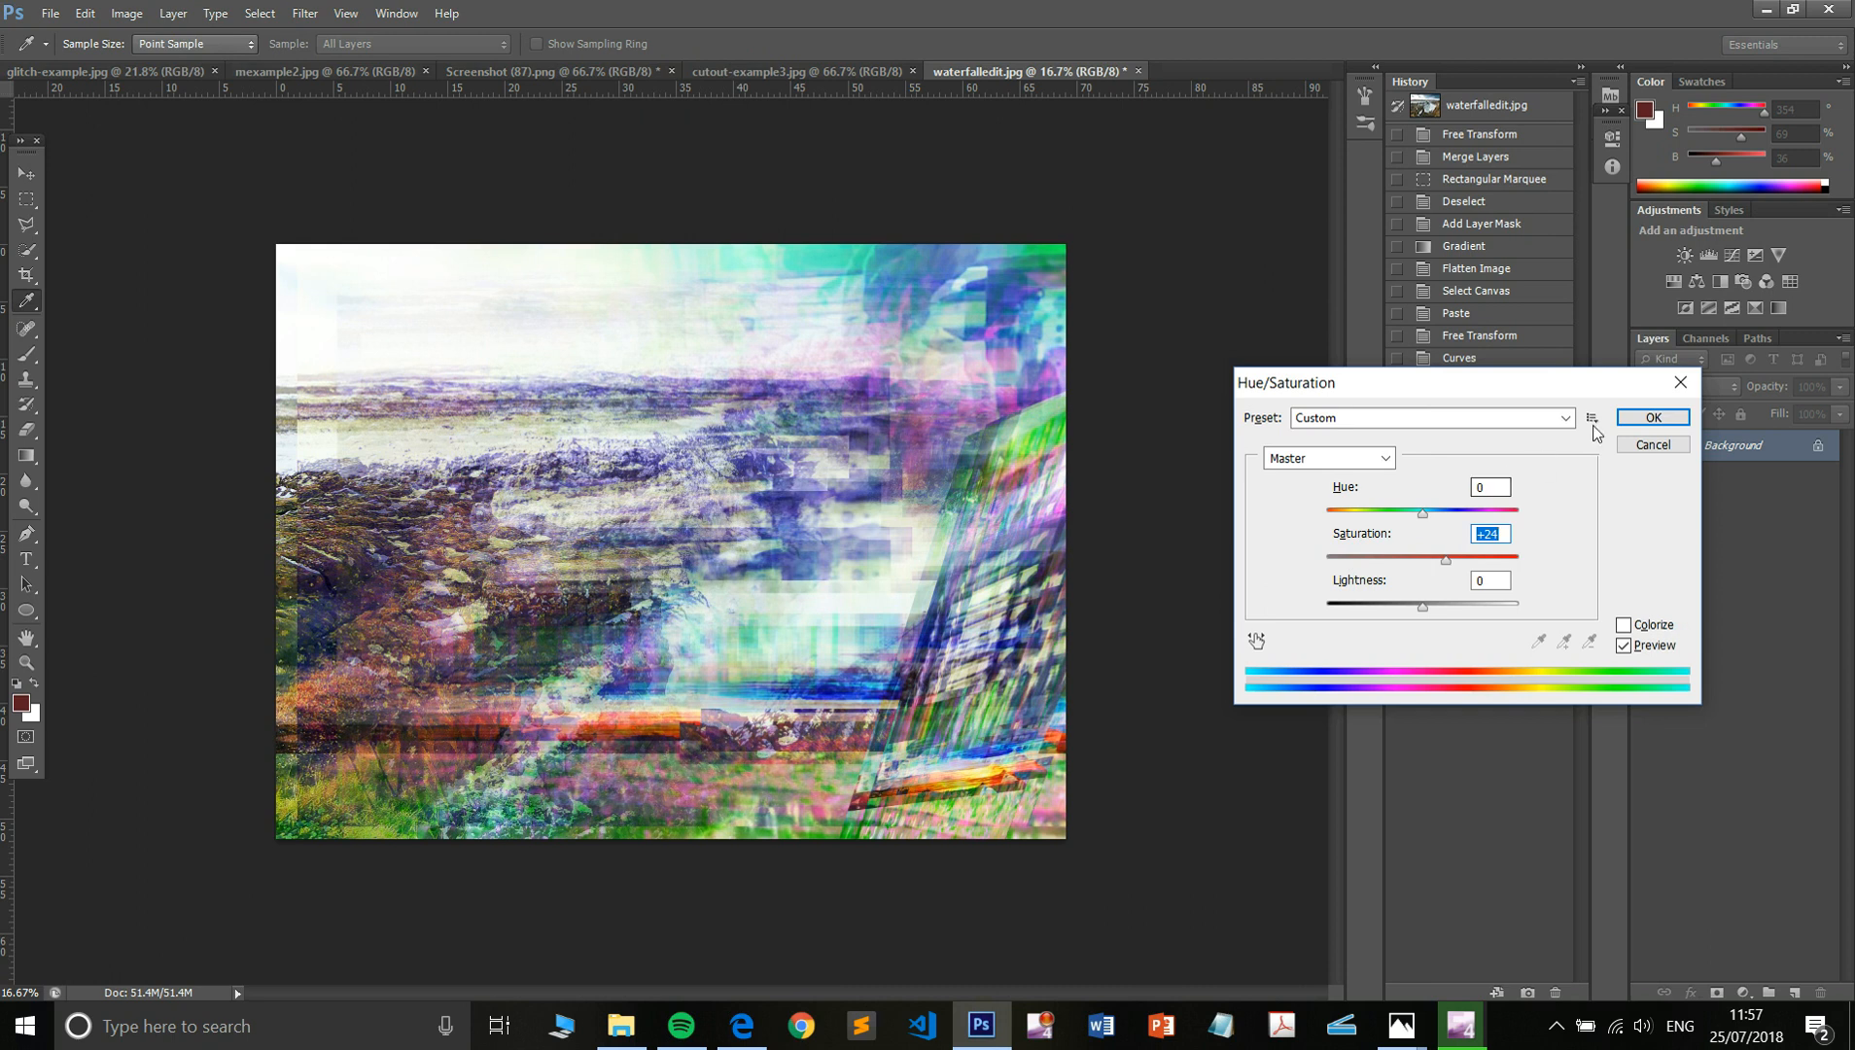
{"action": "left_click", "coordinate": [1653, 417]}
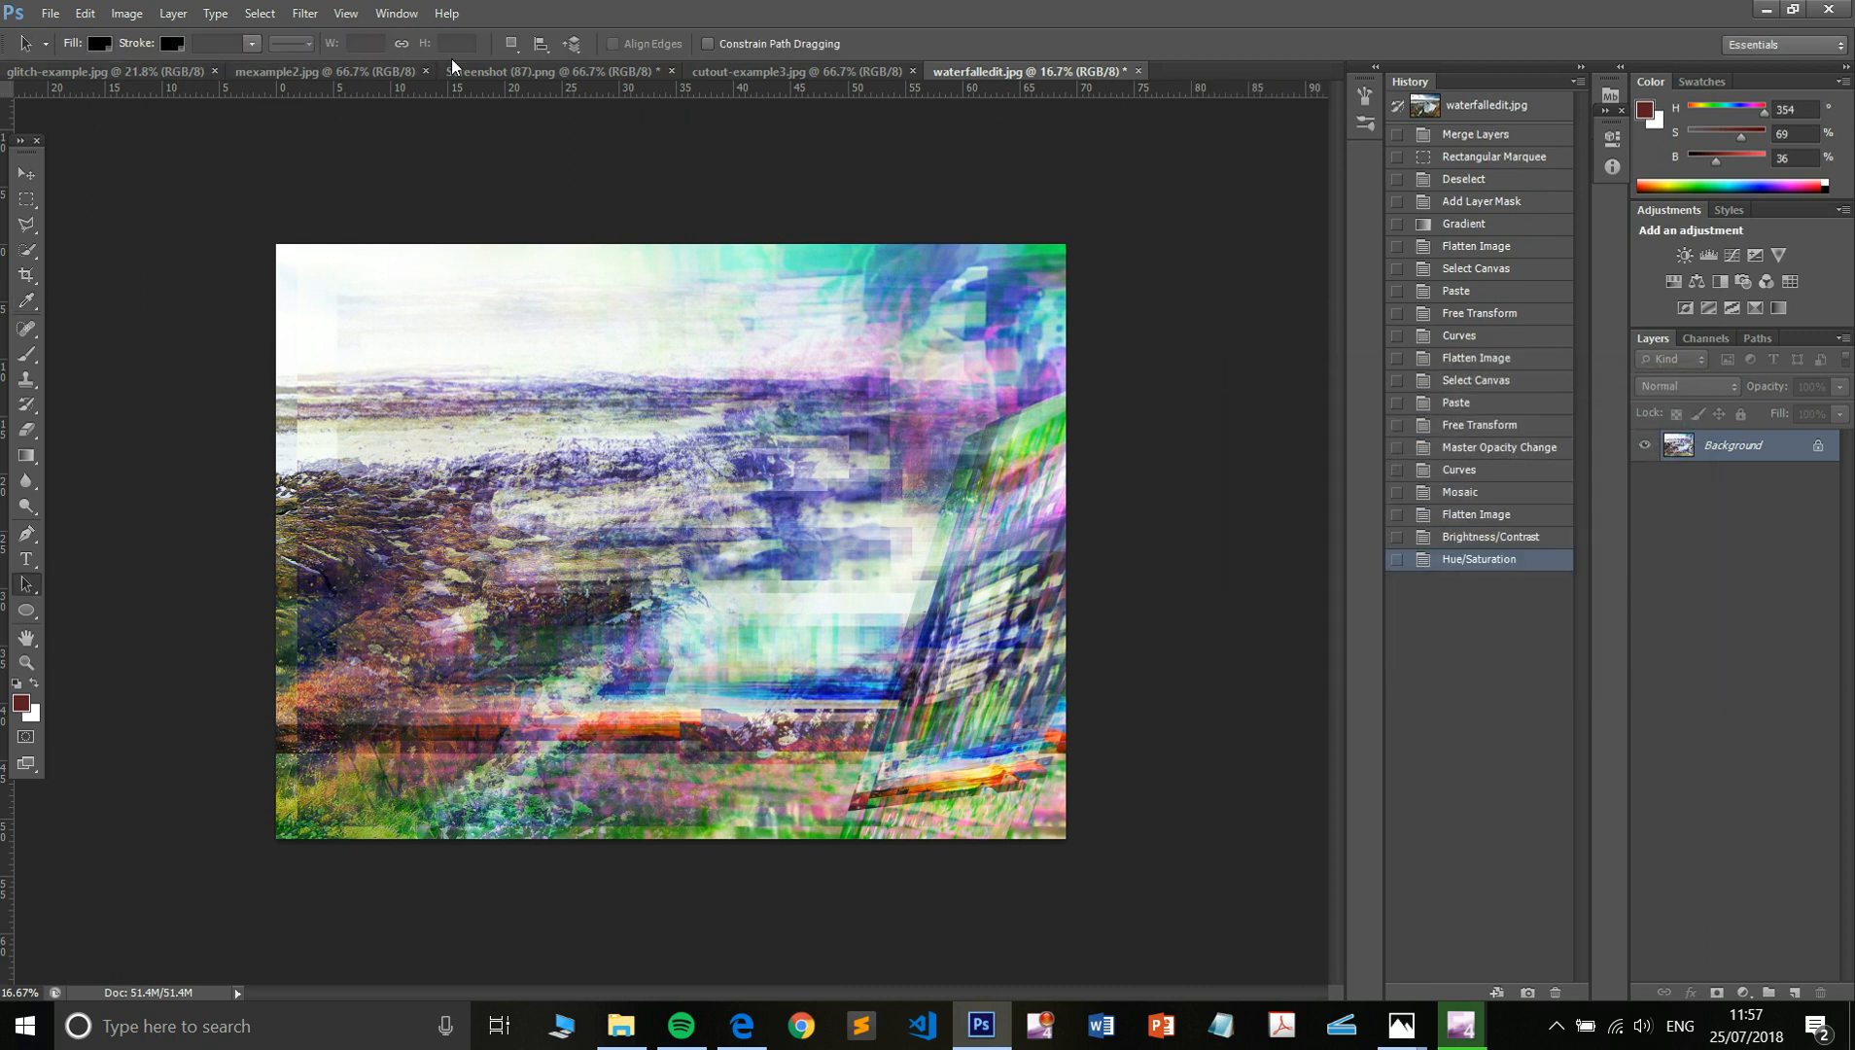
- Look through the open documents for a cut-out source and revert Screenshot (87).png to its originally opened state
{"action": "left_click", "coordinate": [522, 67]}
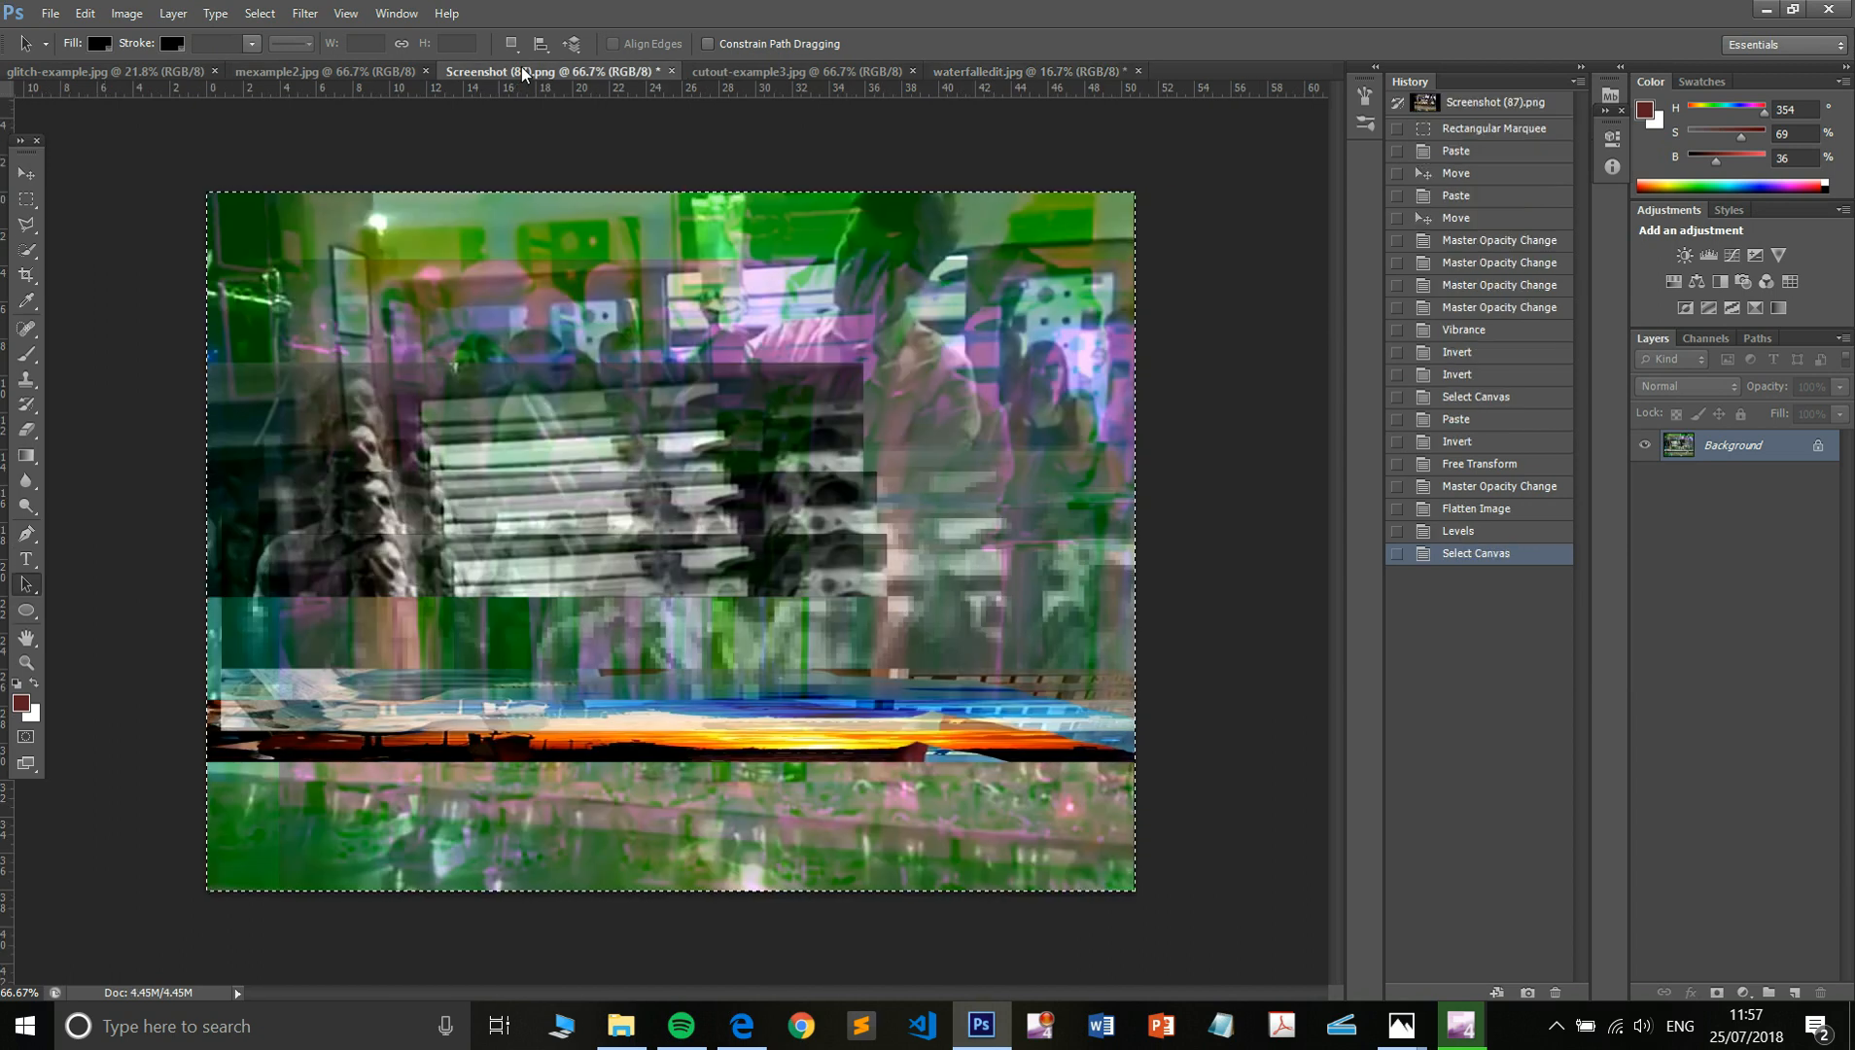
{"action": "left_click", "coordinate": [822, 72]}
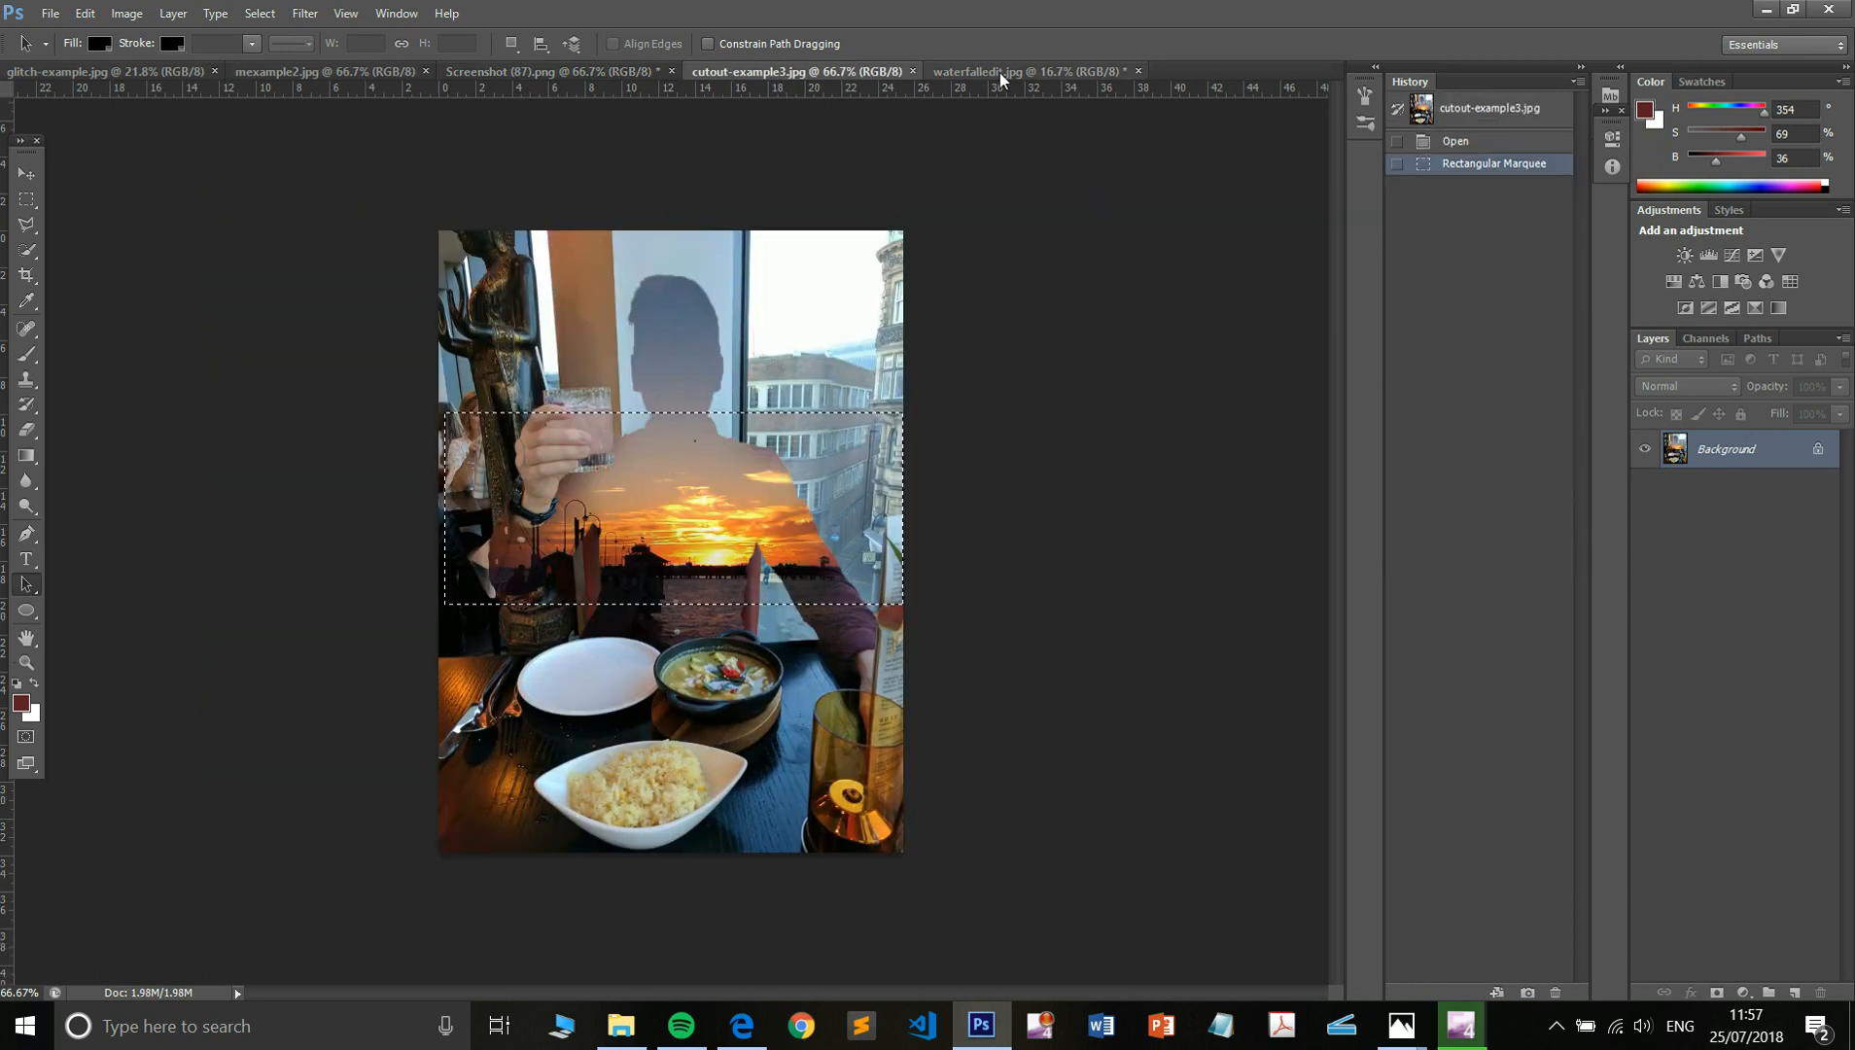
{"action": "left_click", "coordinate": [1002, 73]}
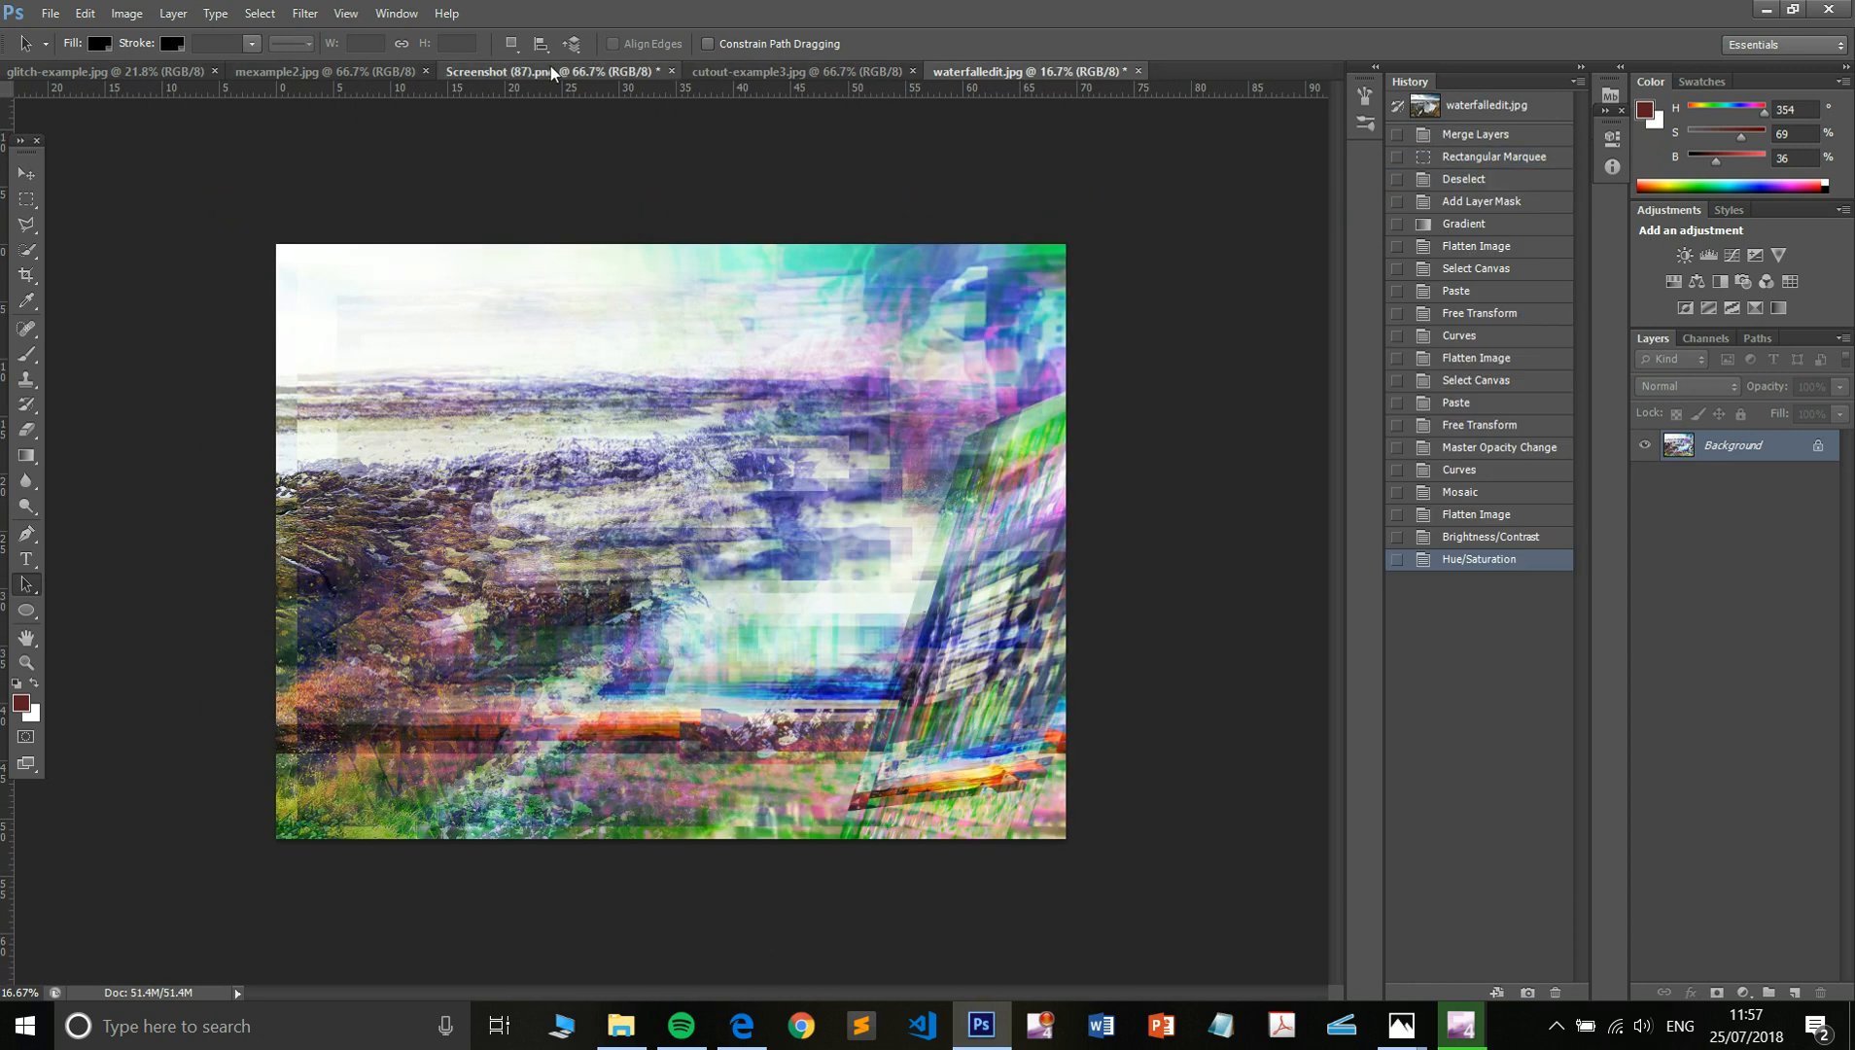
{"action": "left_click", "coordinate": [550, 67]}
{"action": "left_click", "coordinate": [352, 75]}
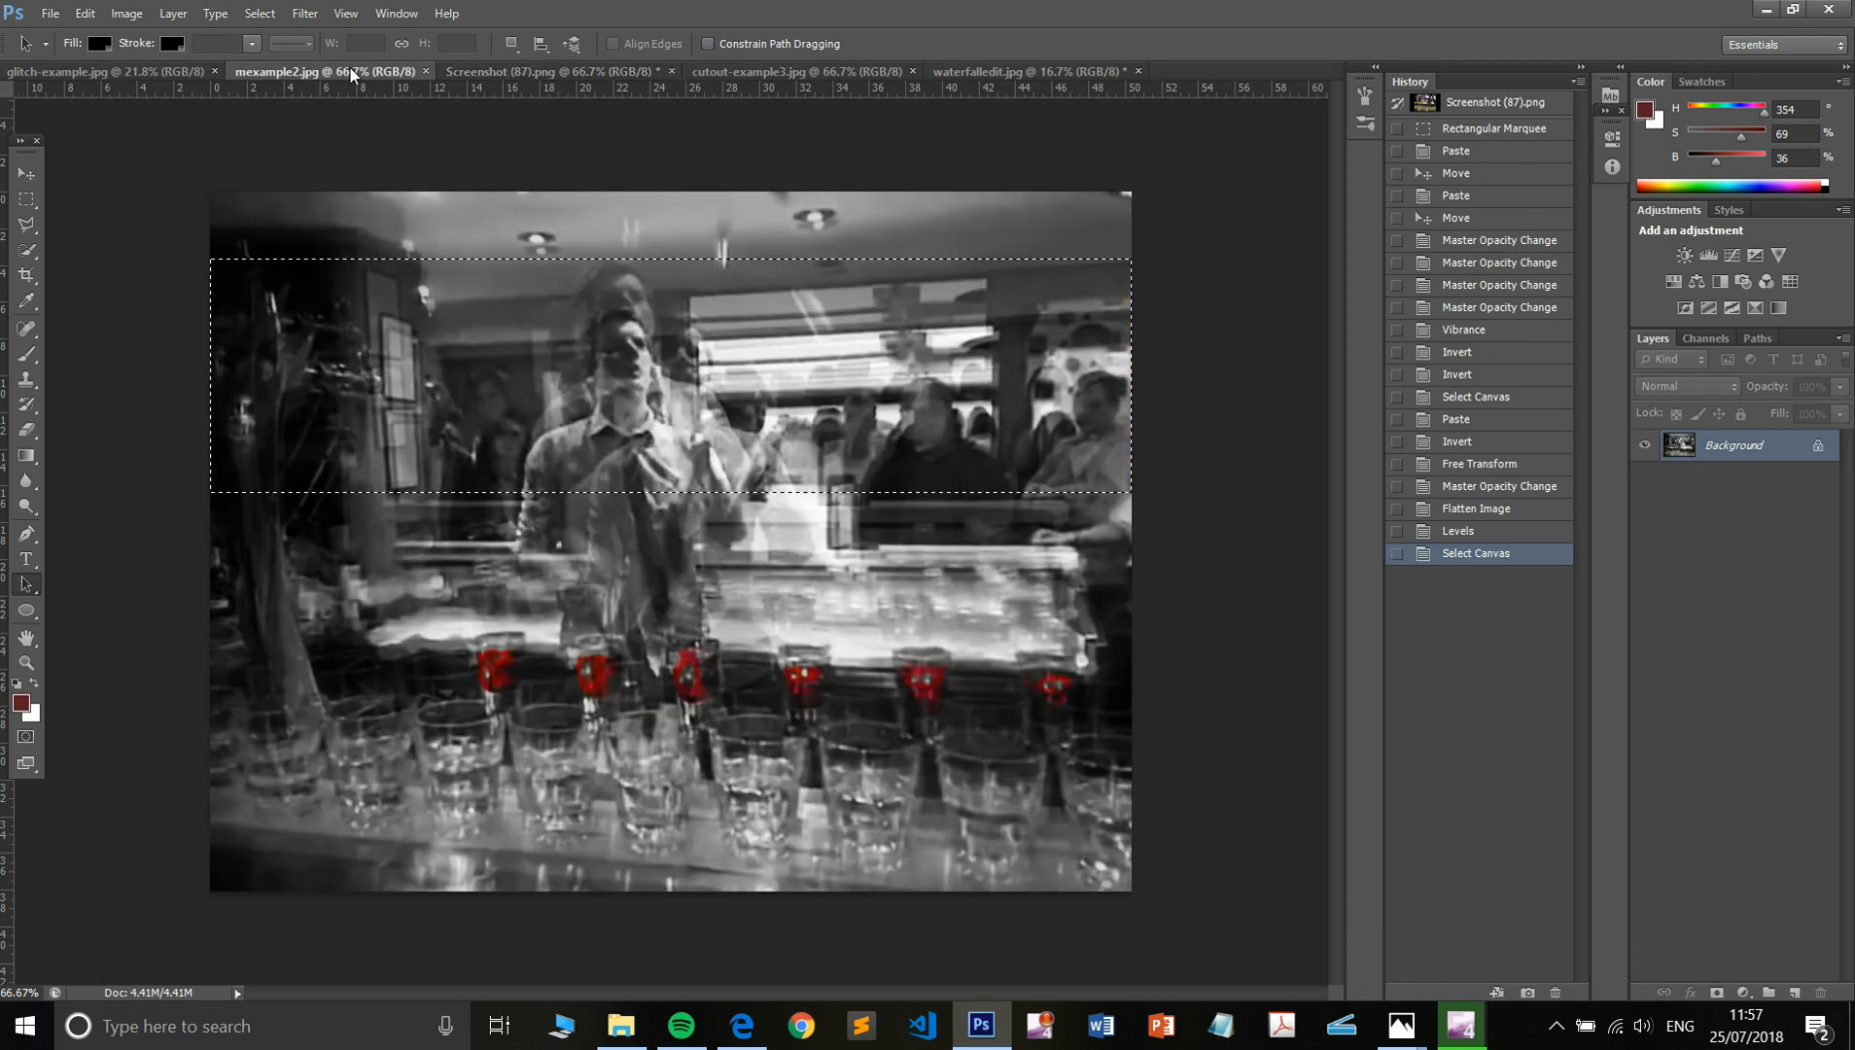
{"action": "left_click", "coordinate": [500, 74]}
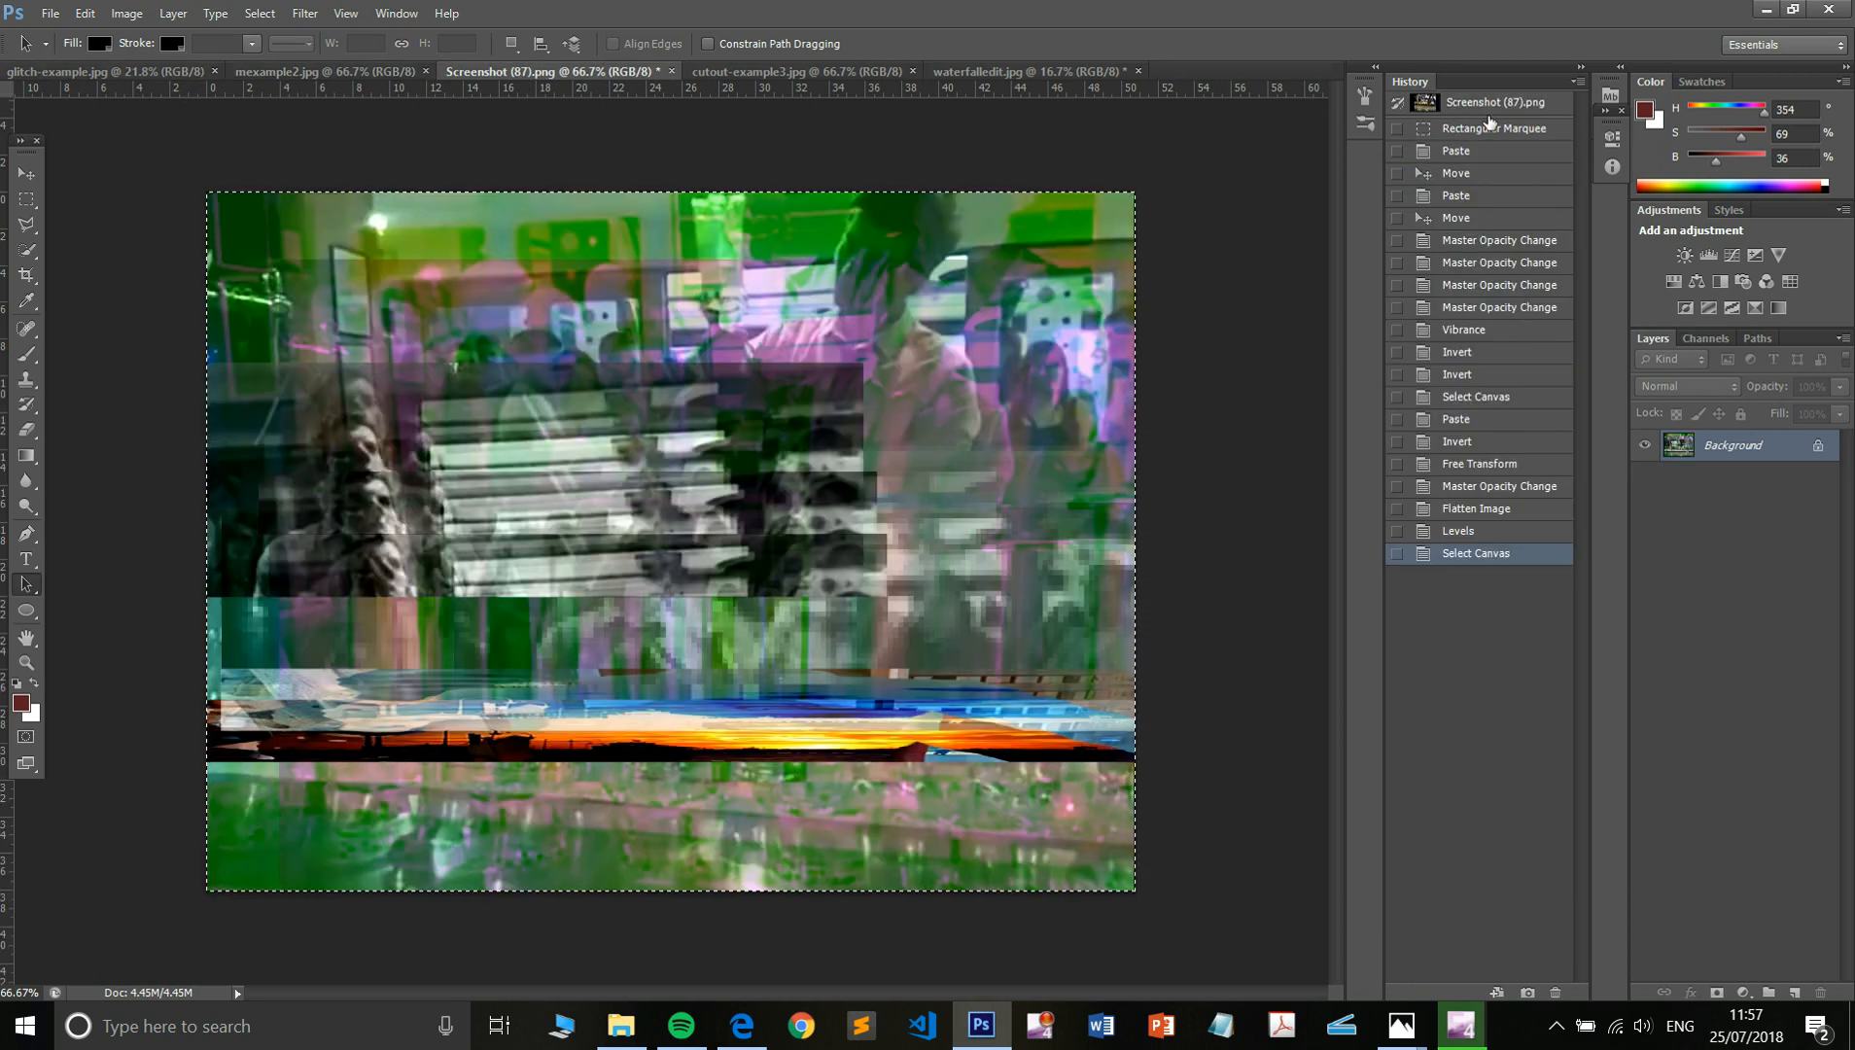
{"action": "left_click", "coordinate": [1489, 105]}
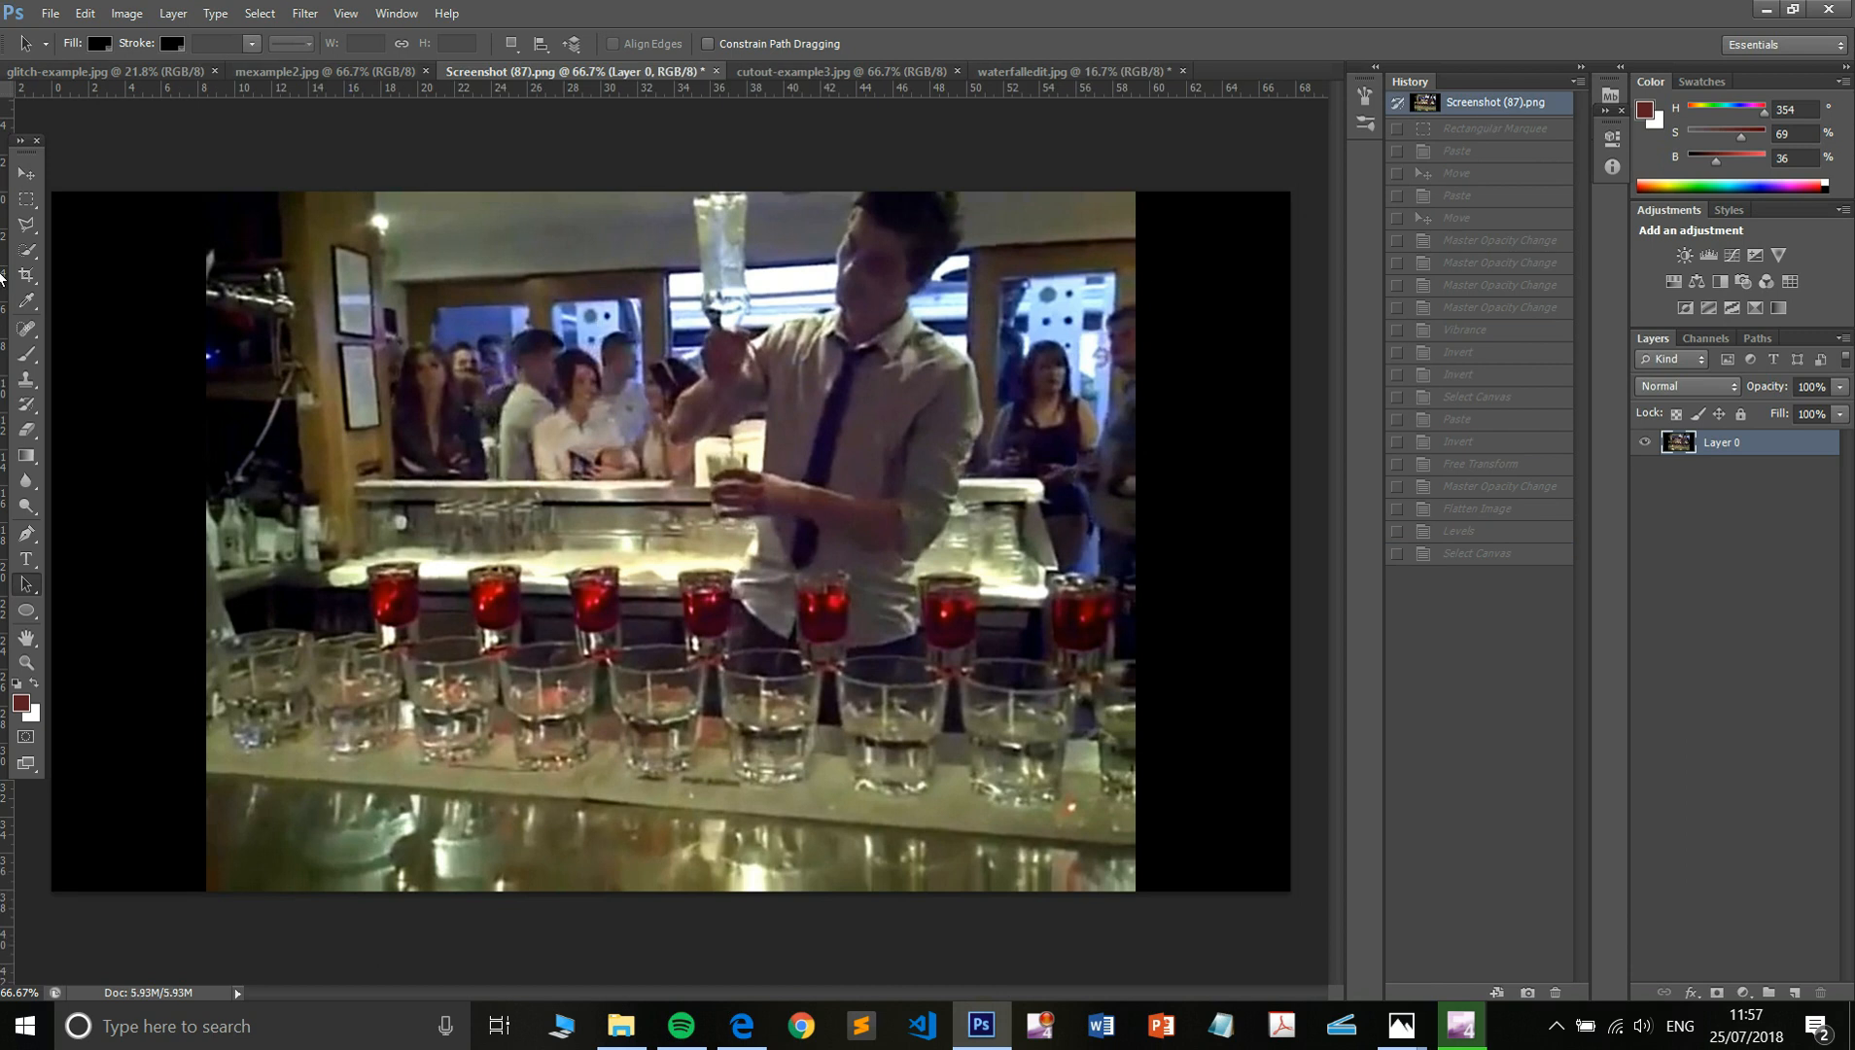
- Quick-select the bartender with his raised bottle, and subtract the background between the bottle and his head from the selection
{"action": "left_click", "coordinate": [26, 250]}
{"action": "mouse_move", "coordinate": [855, 418]}
{"action": "left_mouse_down"}
{"action": "mouse_move", "coordinate": [869, 427]}
{"action": "mouse_move", "coordinate": [803, 588]}
{"action": "mouse_move", "coordinate": [886, 275]}
{"action": "mouse_move", "coordinate": [750, 387]}
{"action": "mouse_move", "coordinate": [736, 244]}
{"action": "left_mouse_up"}
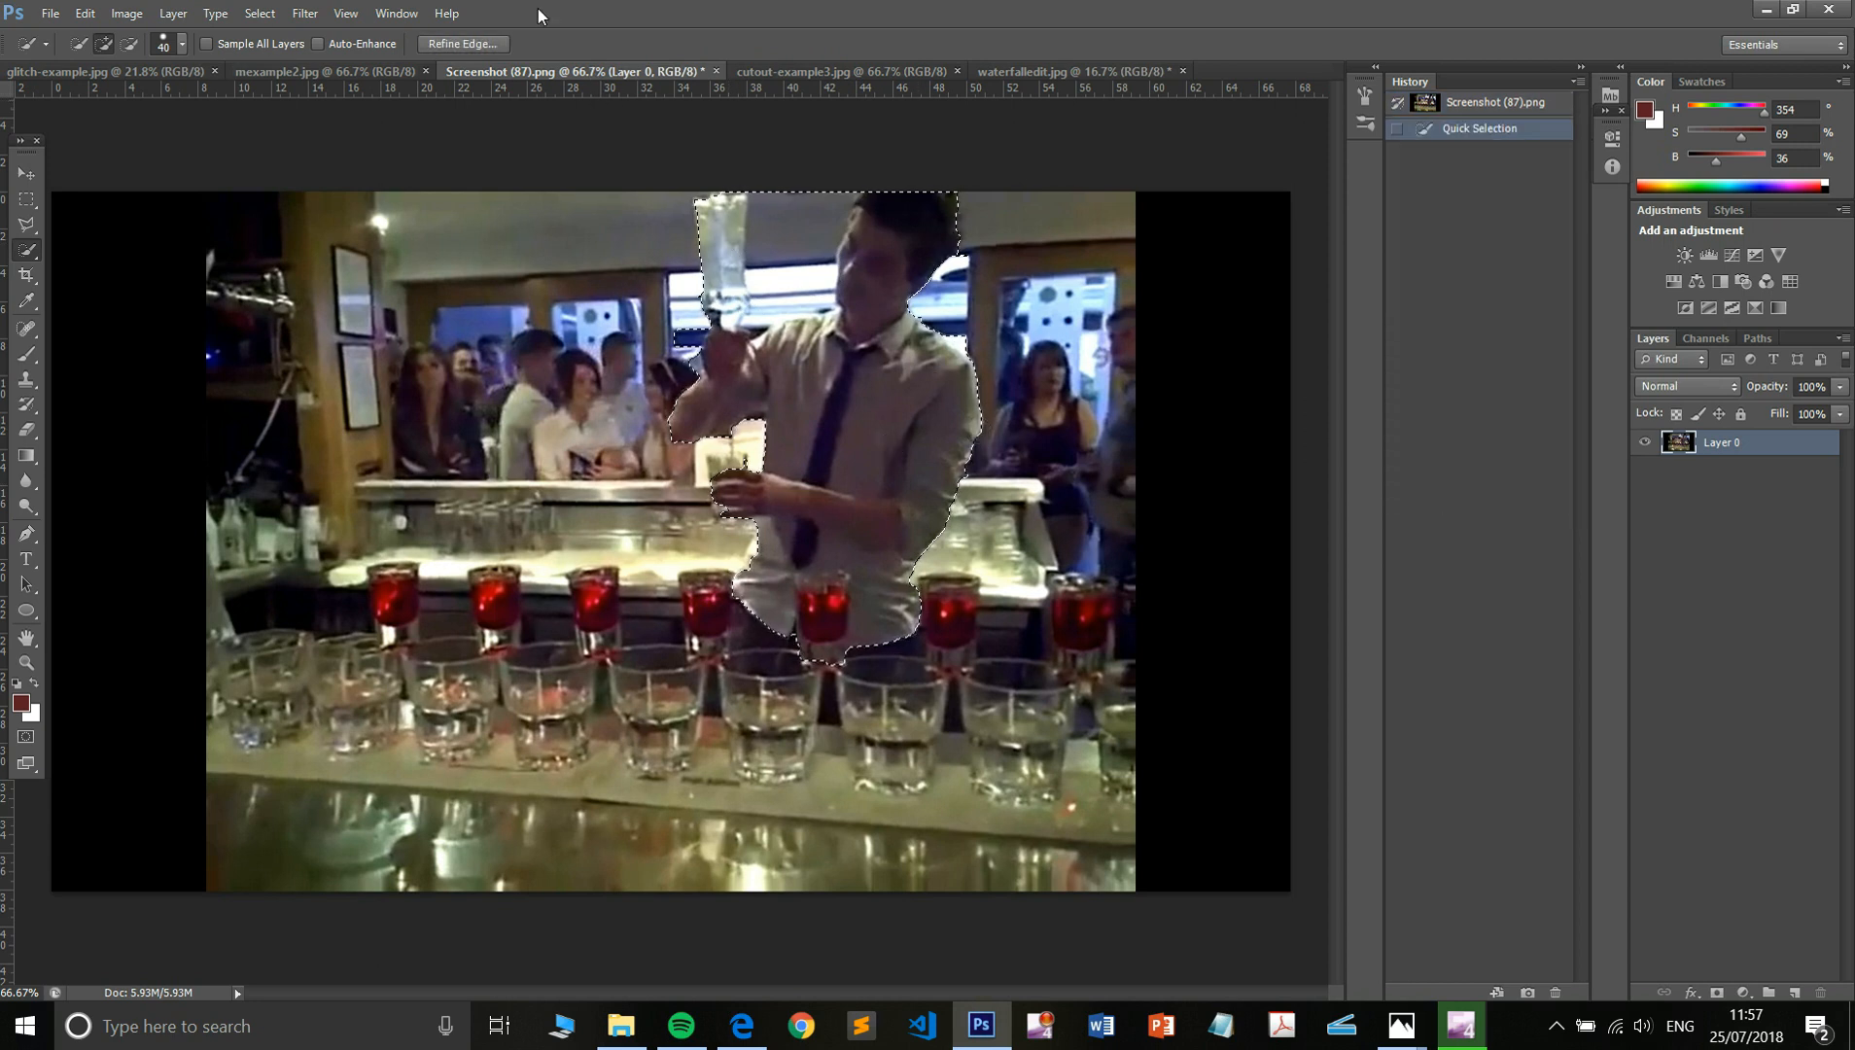
{"action": "left_click", "coordinate": [477, 44]}
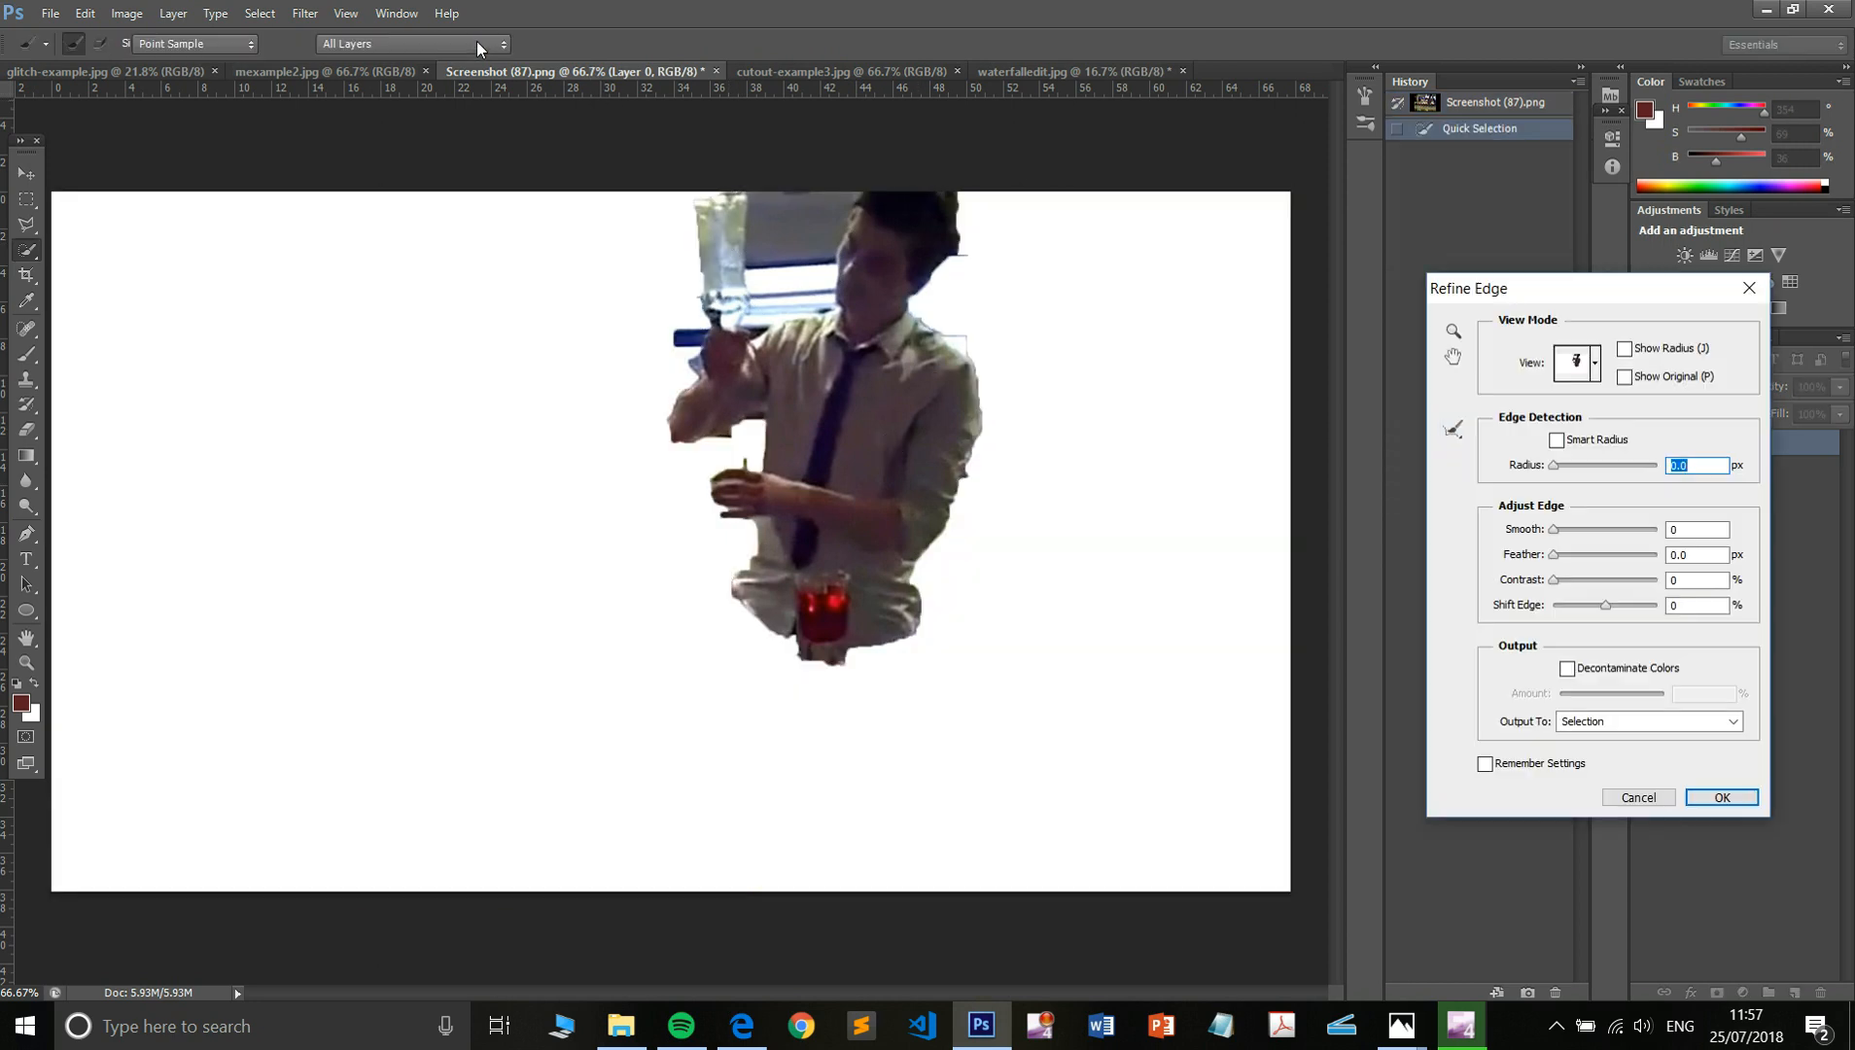
{"action": "key", "text": "Escape"}
{"action": "left_click_drag", "start_coordinate": [775, 219], "coordinate": [816, 289]}
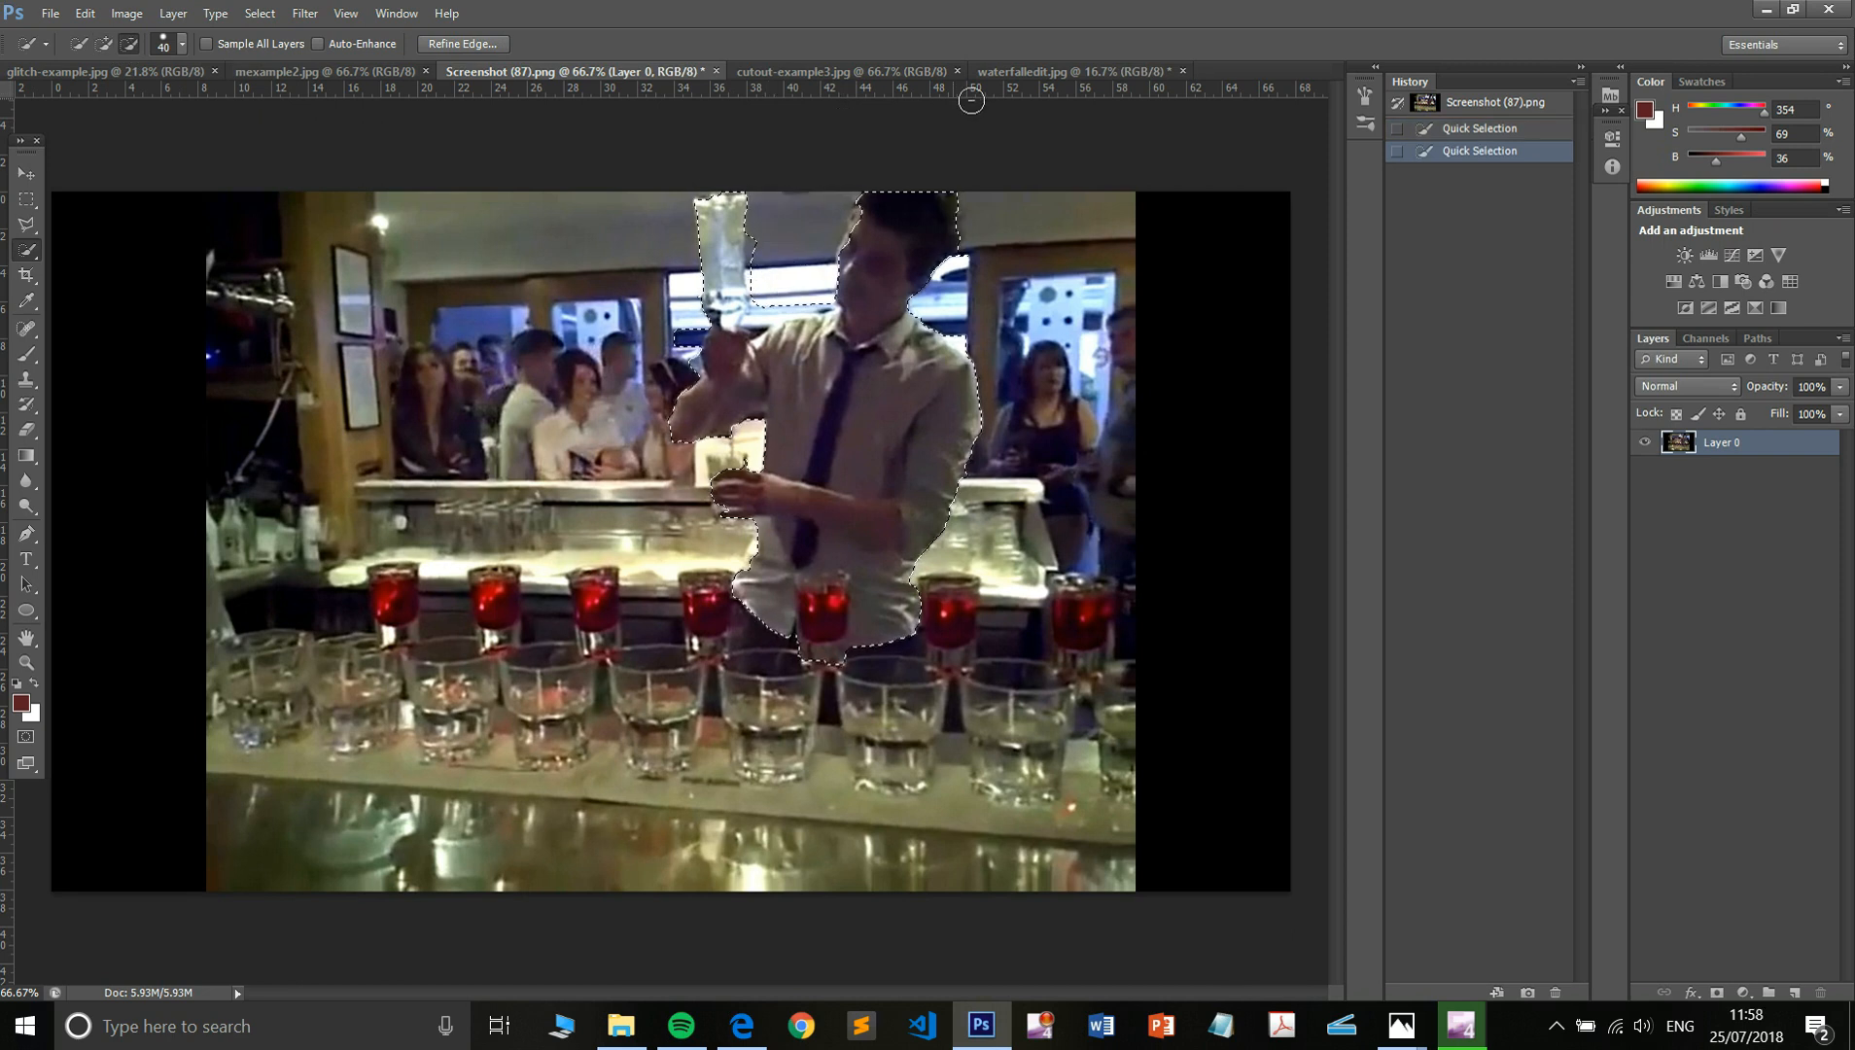
- Paste the bartender cut-out into waterfalledit.jpg, enlarge it to the full image height and place it over the right half
{"action": "left_click", "coordinate": [1065, 71]}
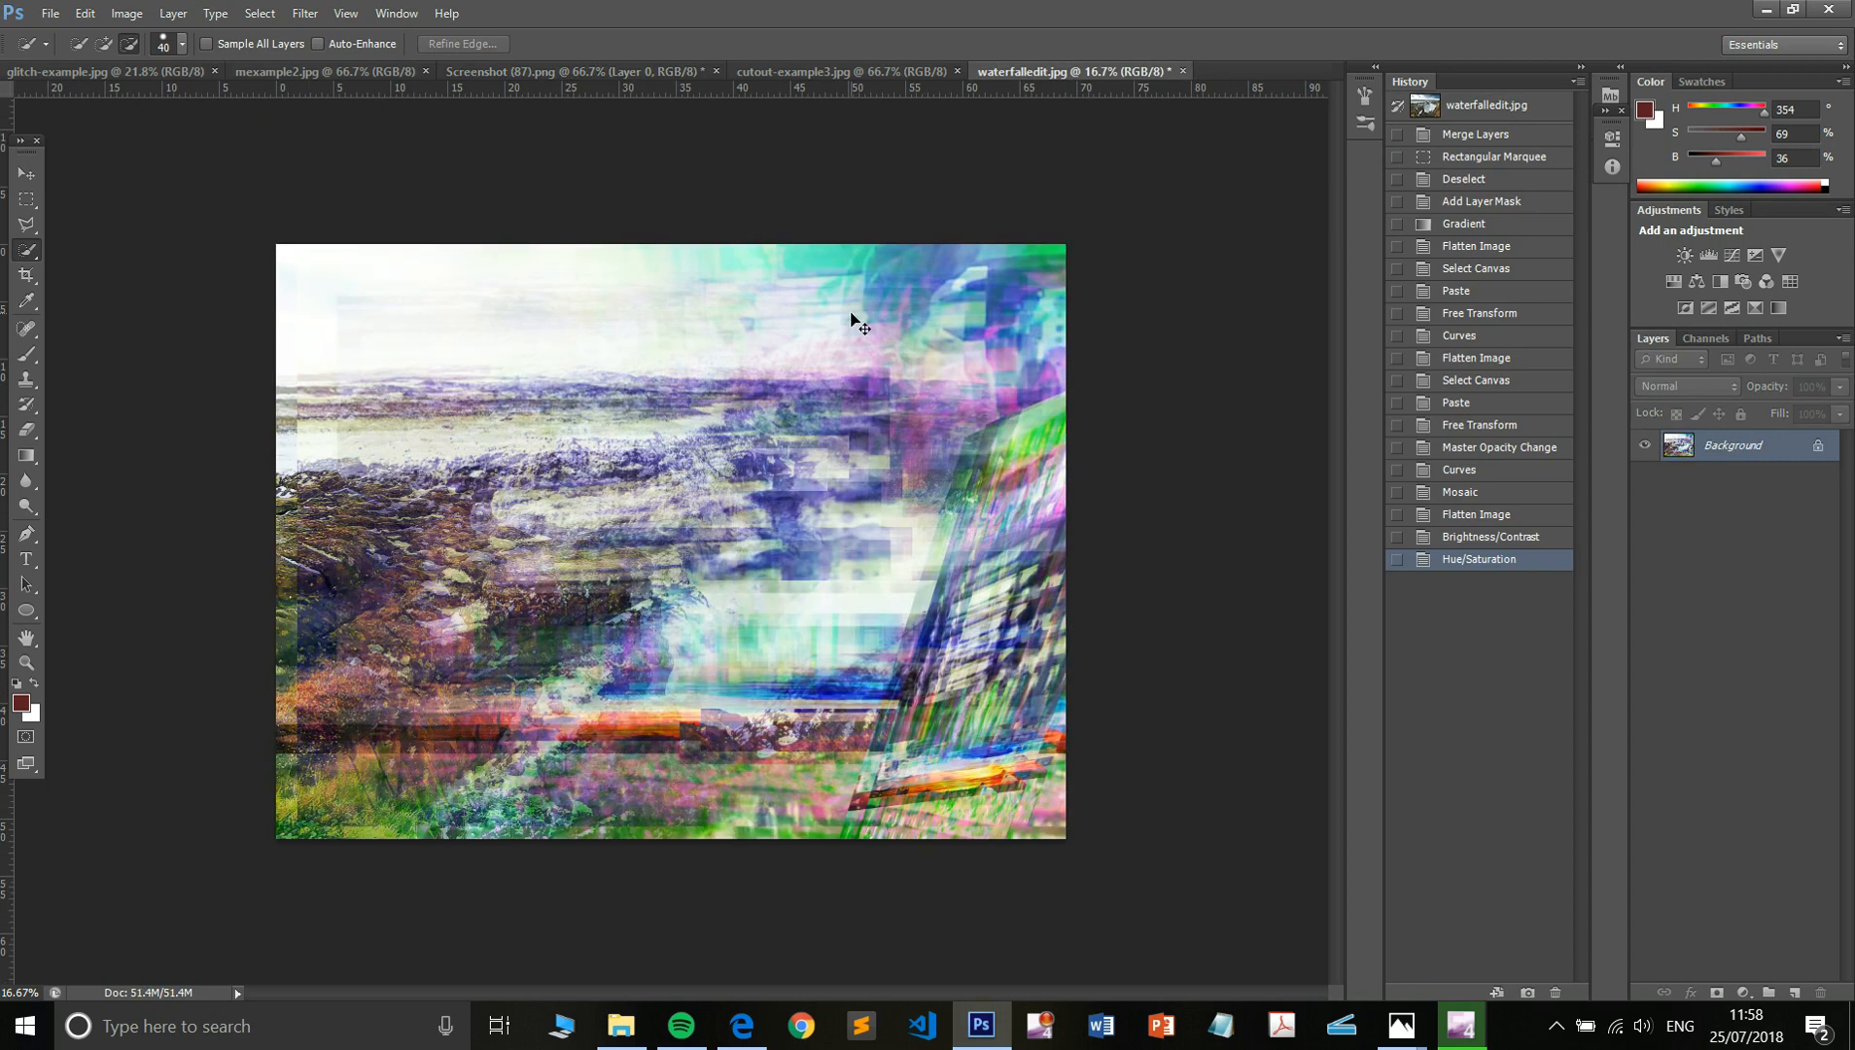
{"action": "key", "text": "ctrl+v"}
{"action": "key", "text": "ctrl+t"}
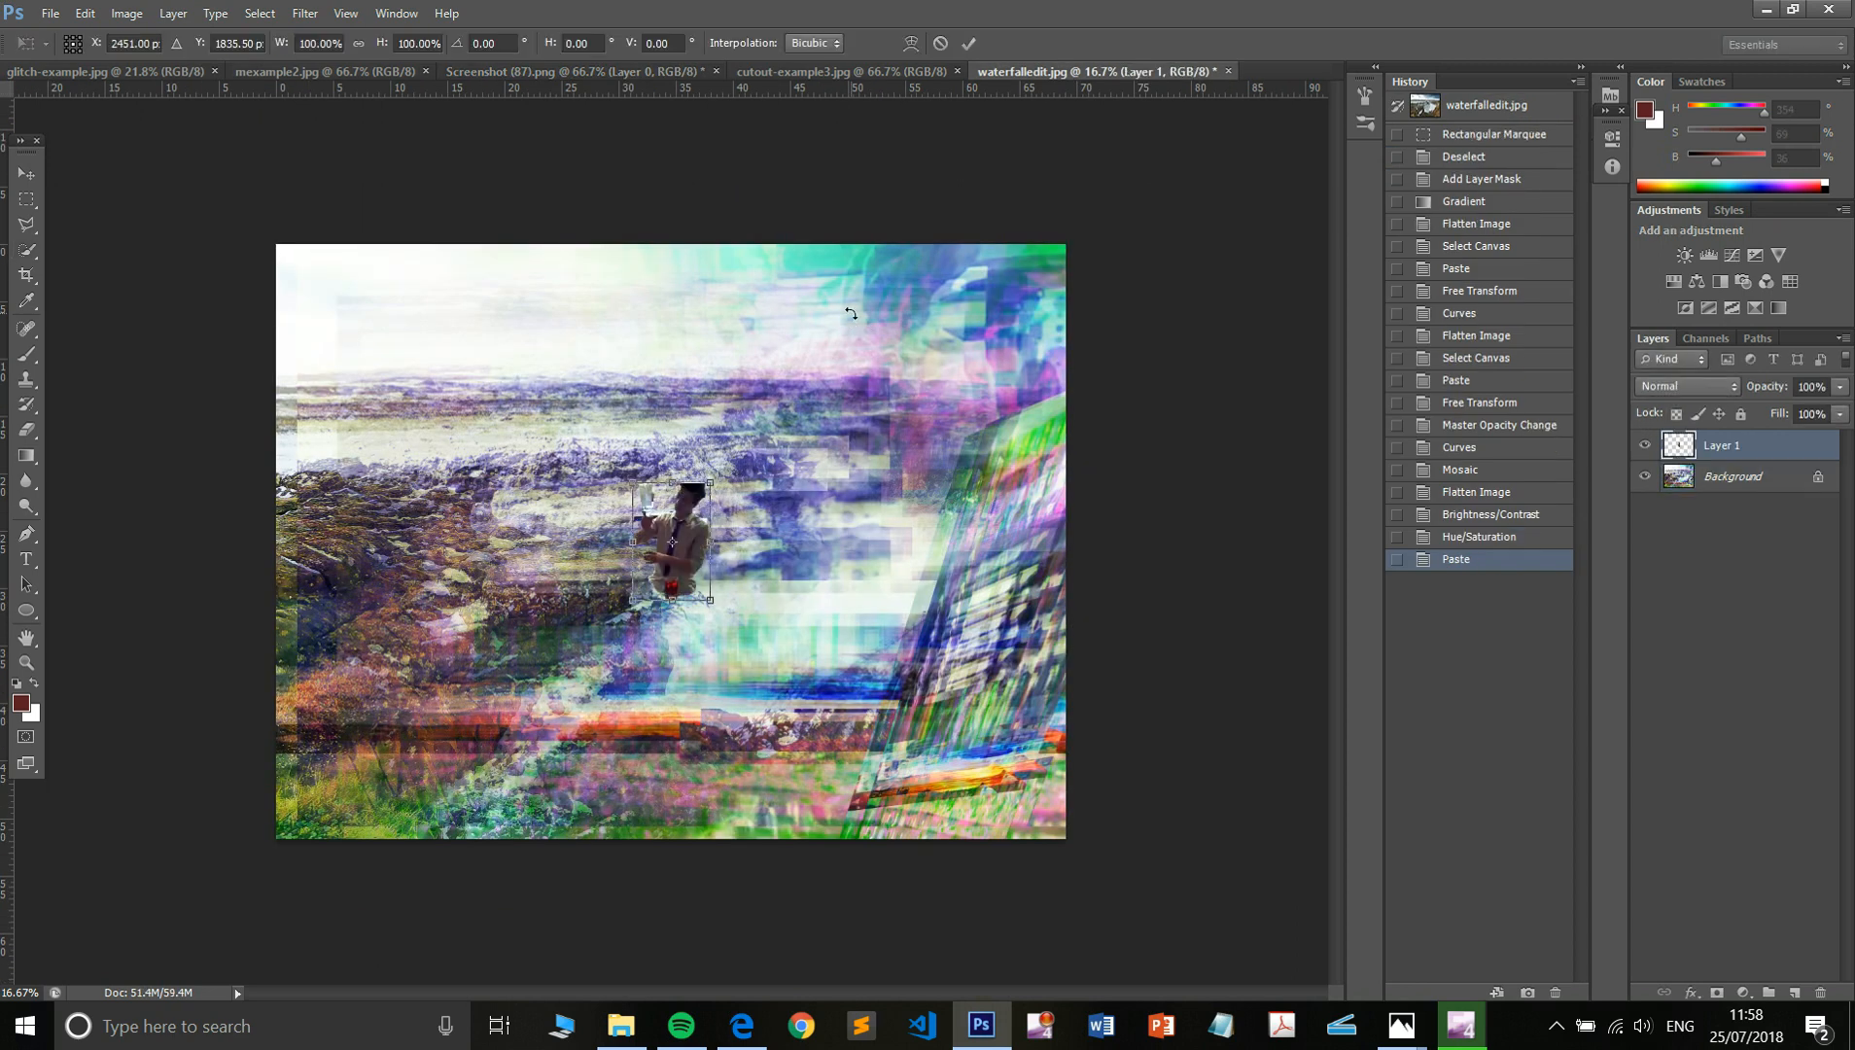
{"action": "left_click_drag", "start_coordinate": [715, 477], "coordinate": [1318, 98]}
{"action": "left_click_drag", "start_coordinate": [1040, 365], "coordinate": [963, 690]}
{"action": "key", "text": "w"}
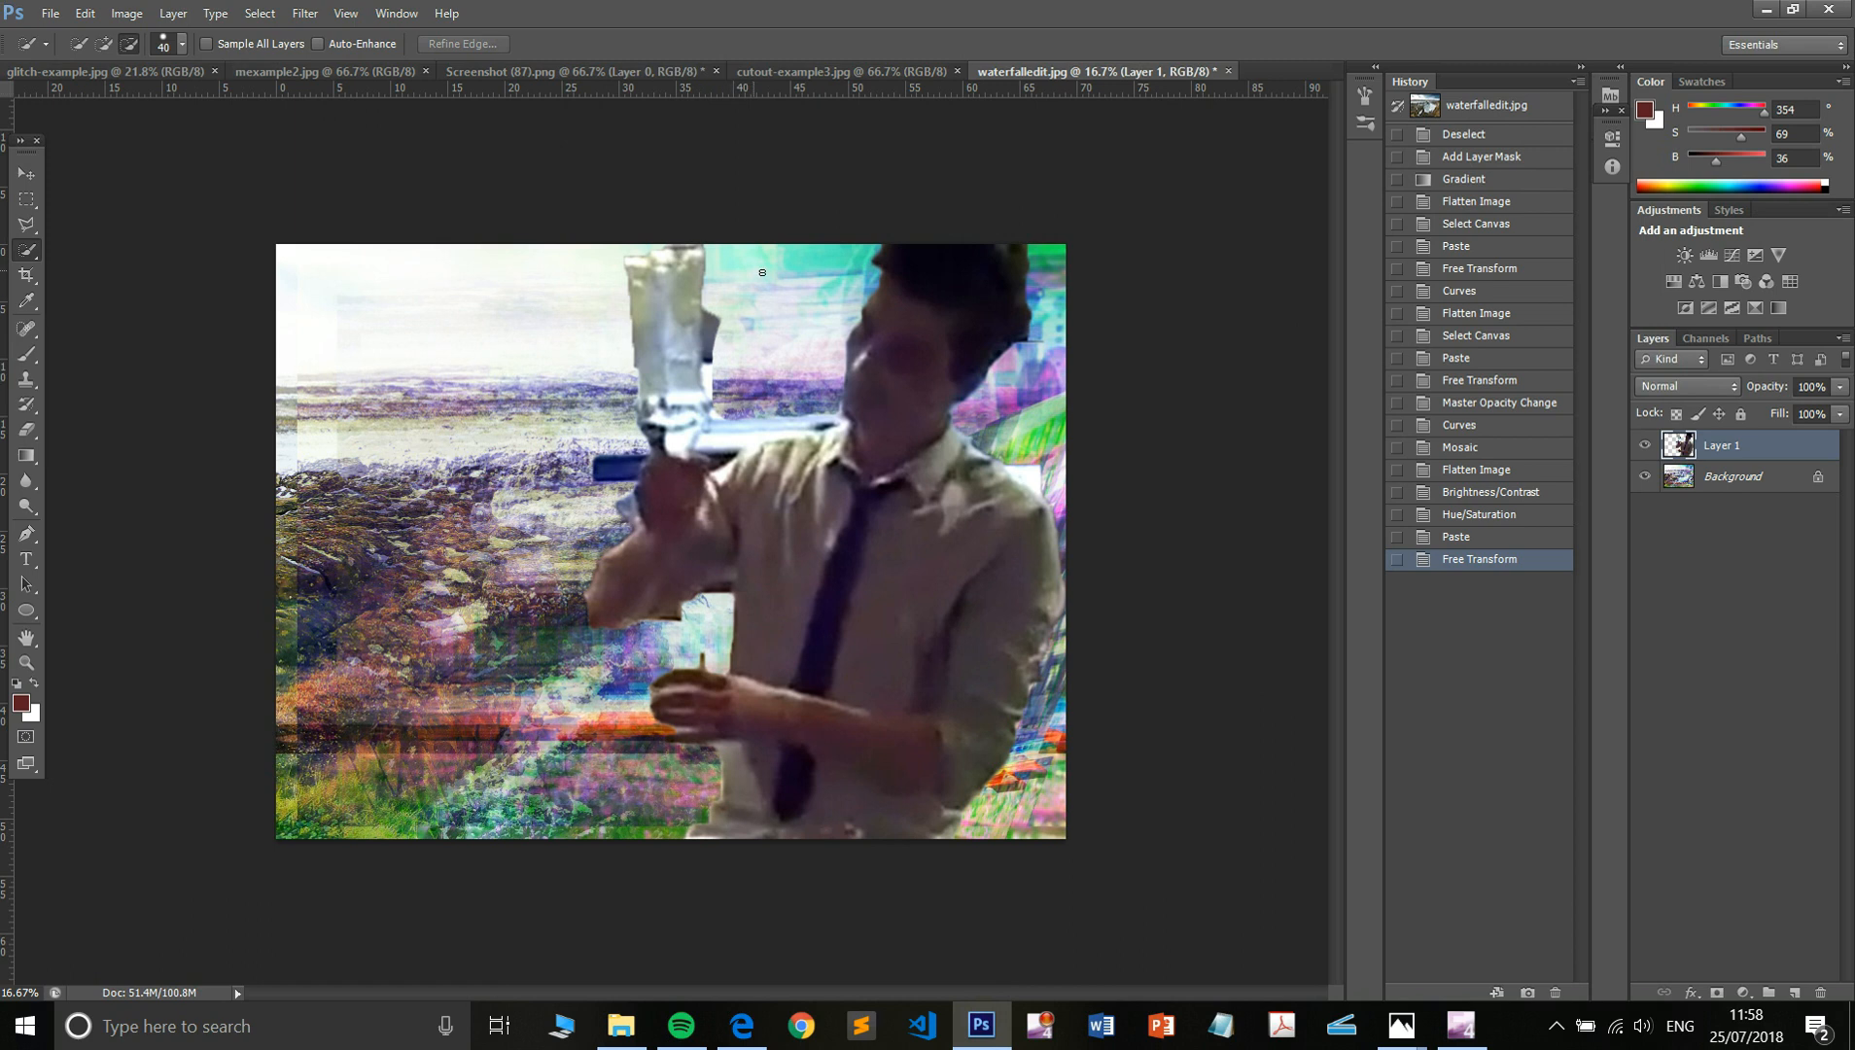
- Lower the bartender layer's opacity to 61% and paste a second copy of the cut-out, offset slightly to its left
{"action": "left_click", "coordinate": [1836, 388]}
{"action": "left_click_drag", "start_coordinate": [1788, 407], "coordinate": [1802, 408]}
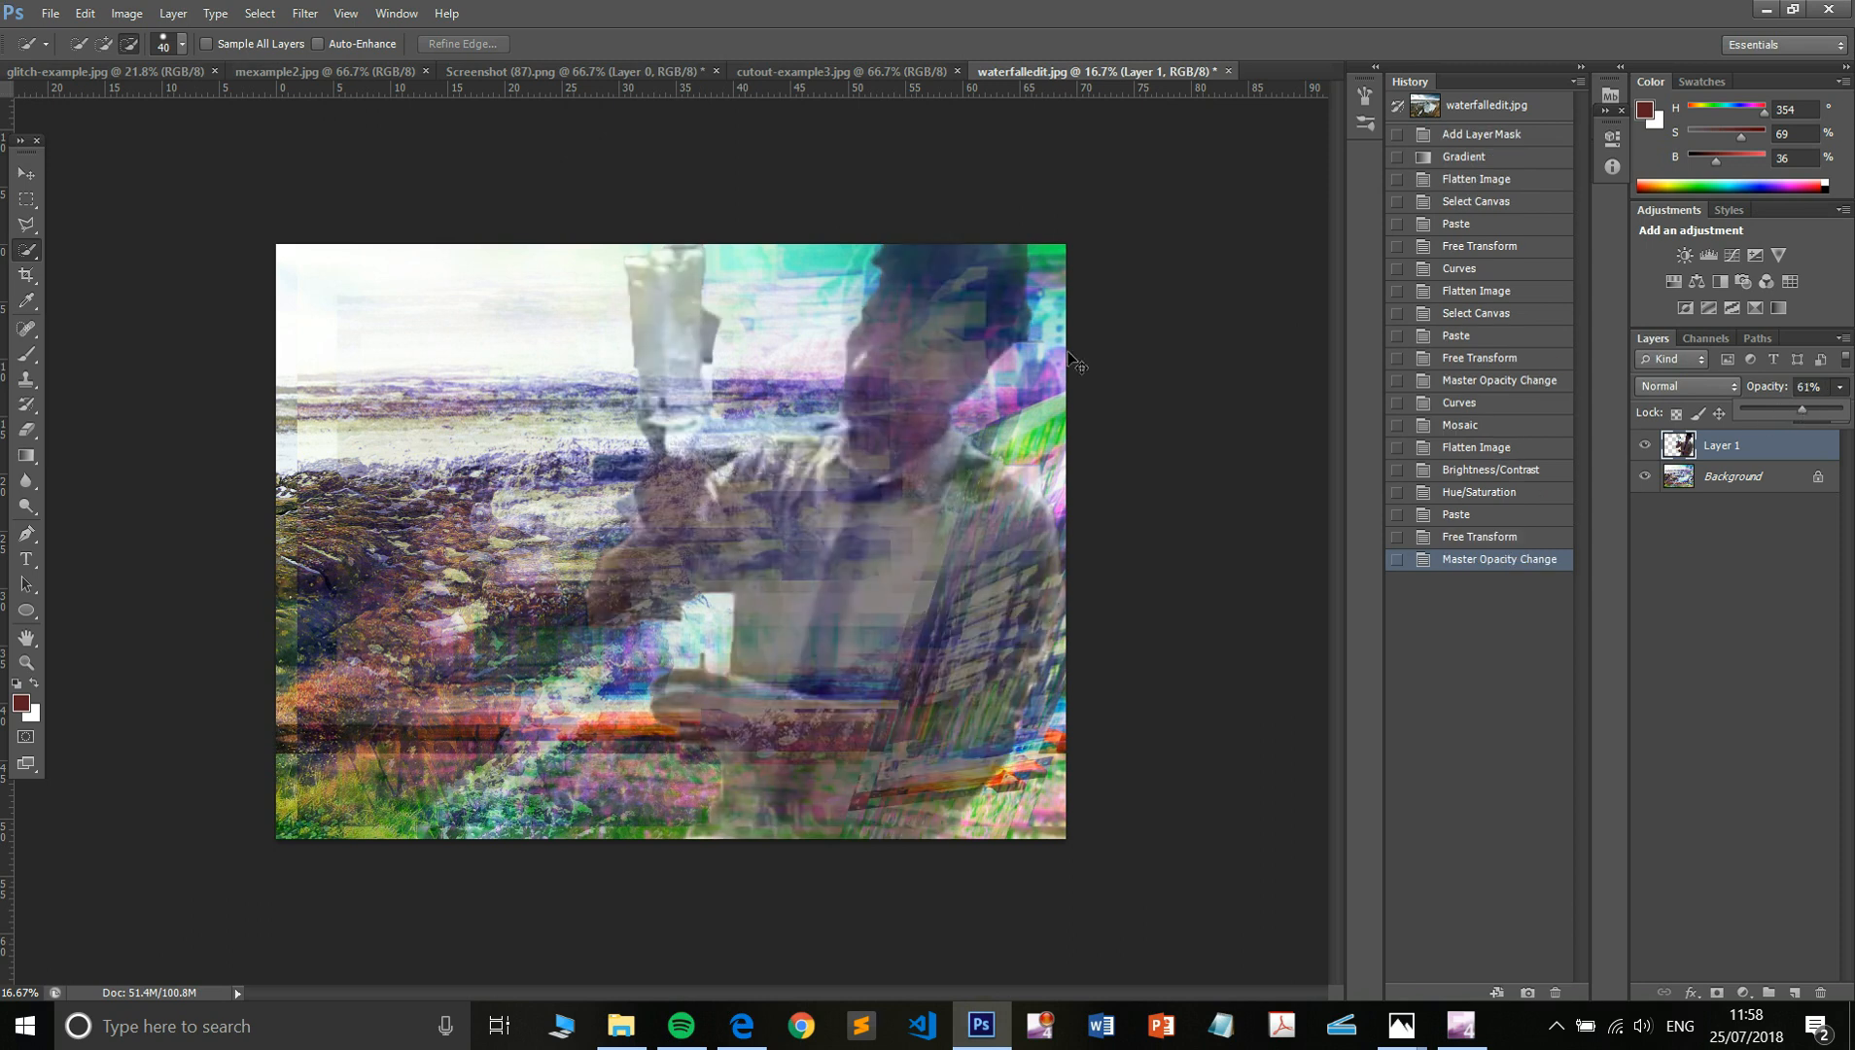
{"action": "key", "text": "ctrl+a"}
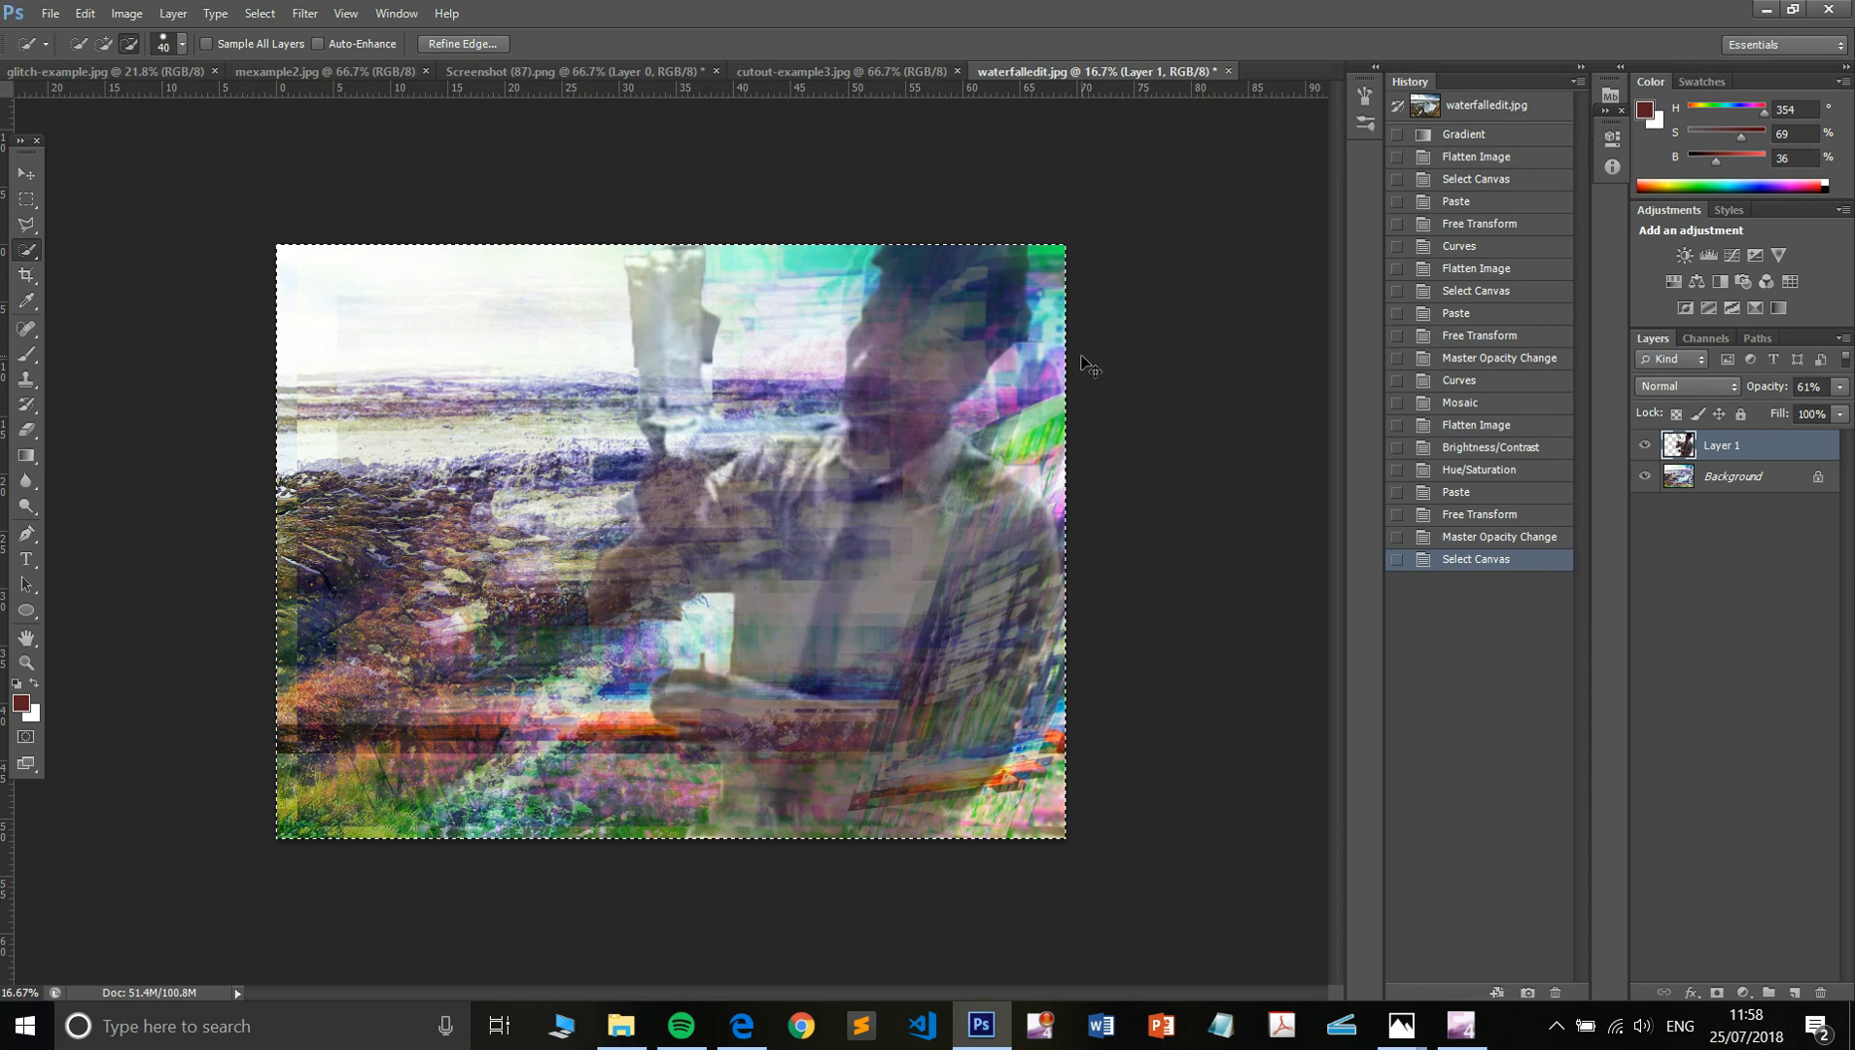
{"action": "key", "text": "ctrl+v"}
{"action": "key", "text": "v"}
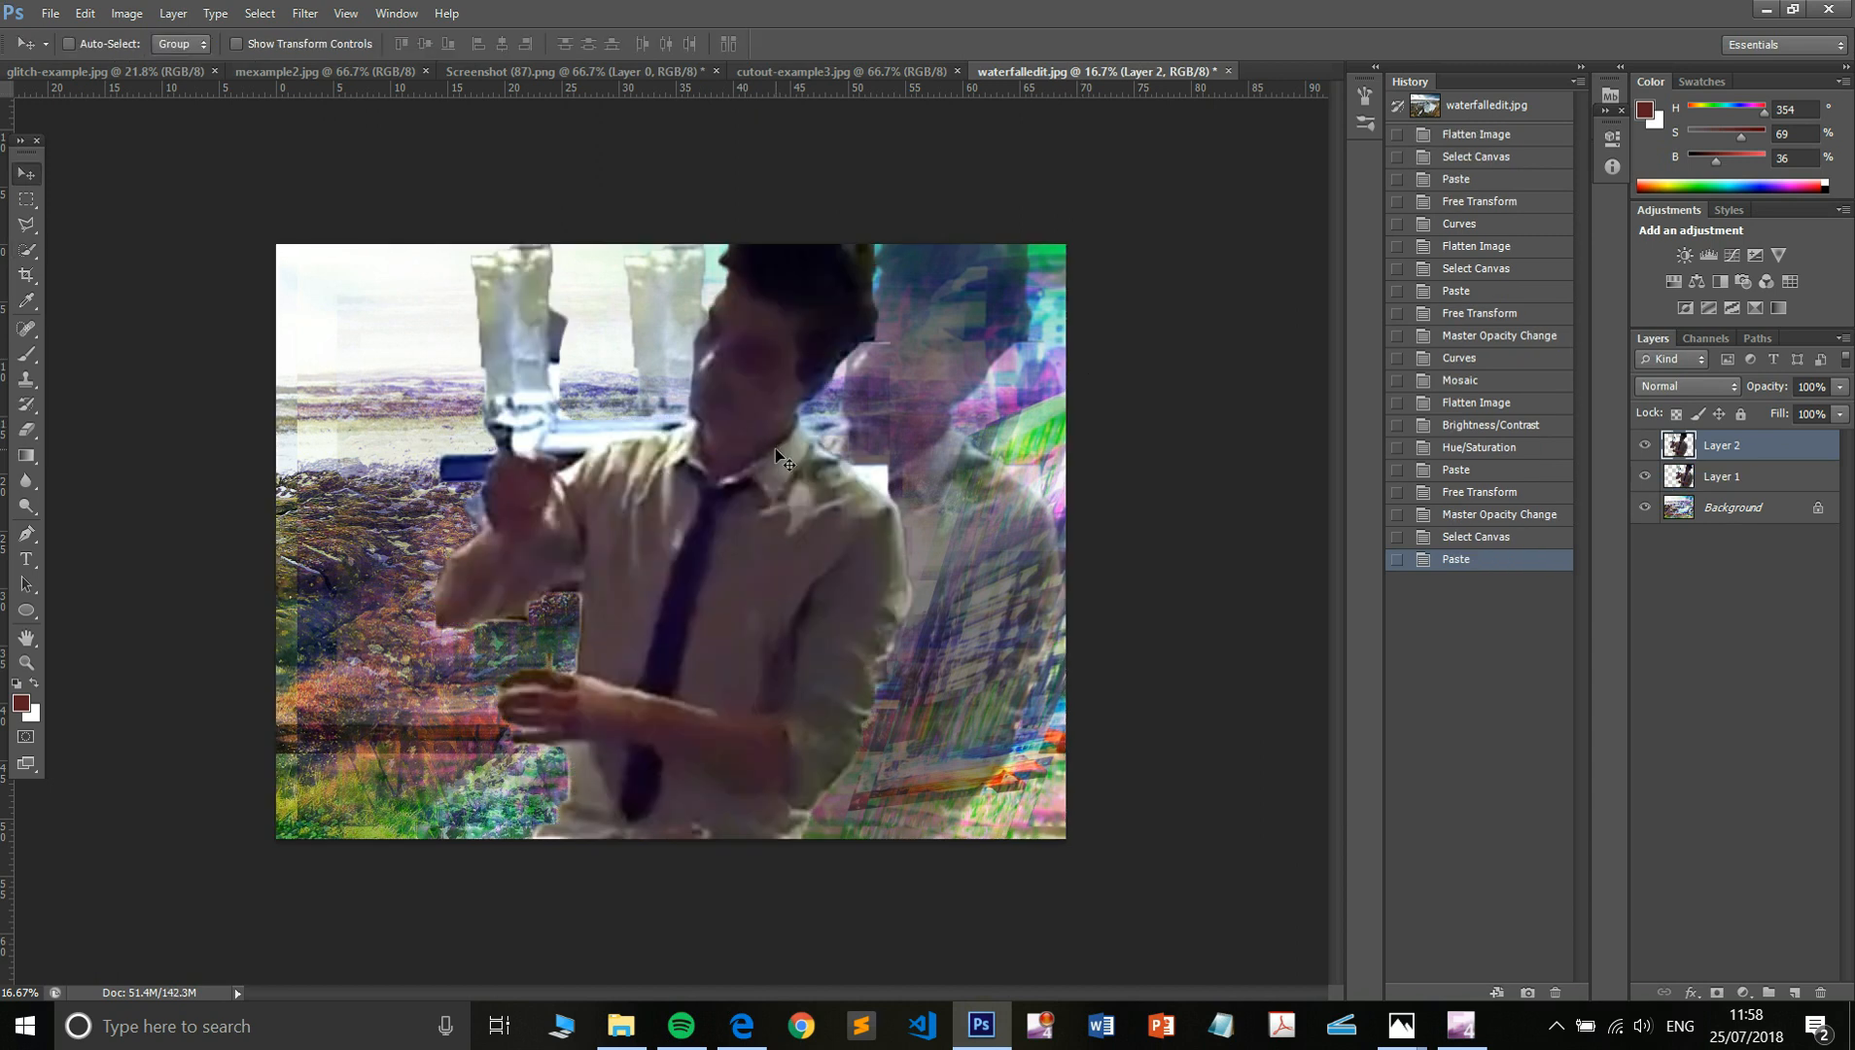
{"action": "left_click_drag", "start_coordinate": [702, 503], "coordinate": [789, 502]}
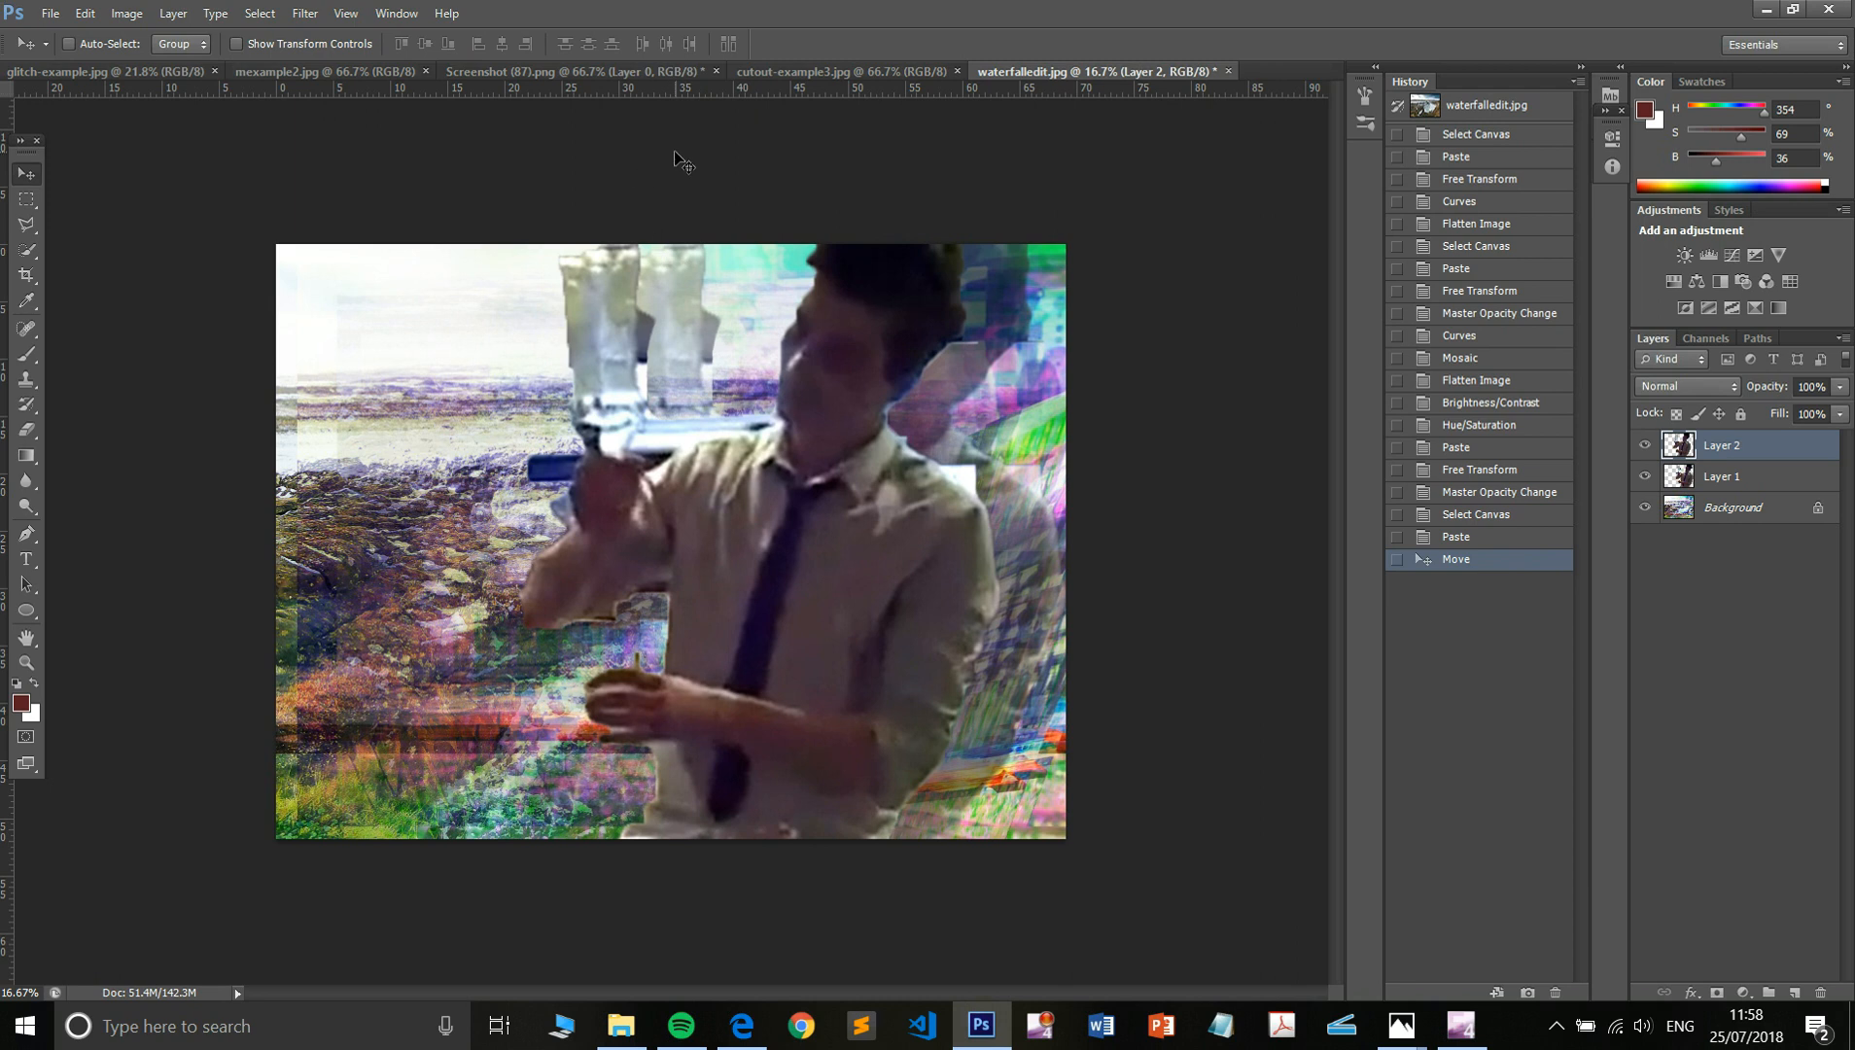
- Recolour the second bartender copy with a steep red-channel S-curve that darkens its shadows, and lower its opacity to 53%
{"action": "key", "text": "ctrl+m"}
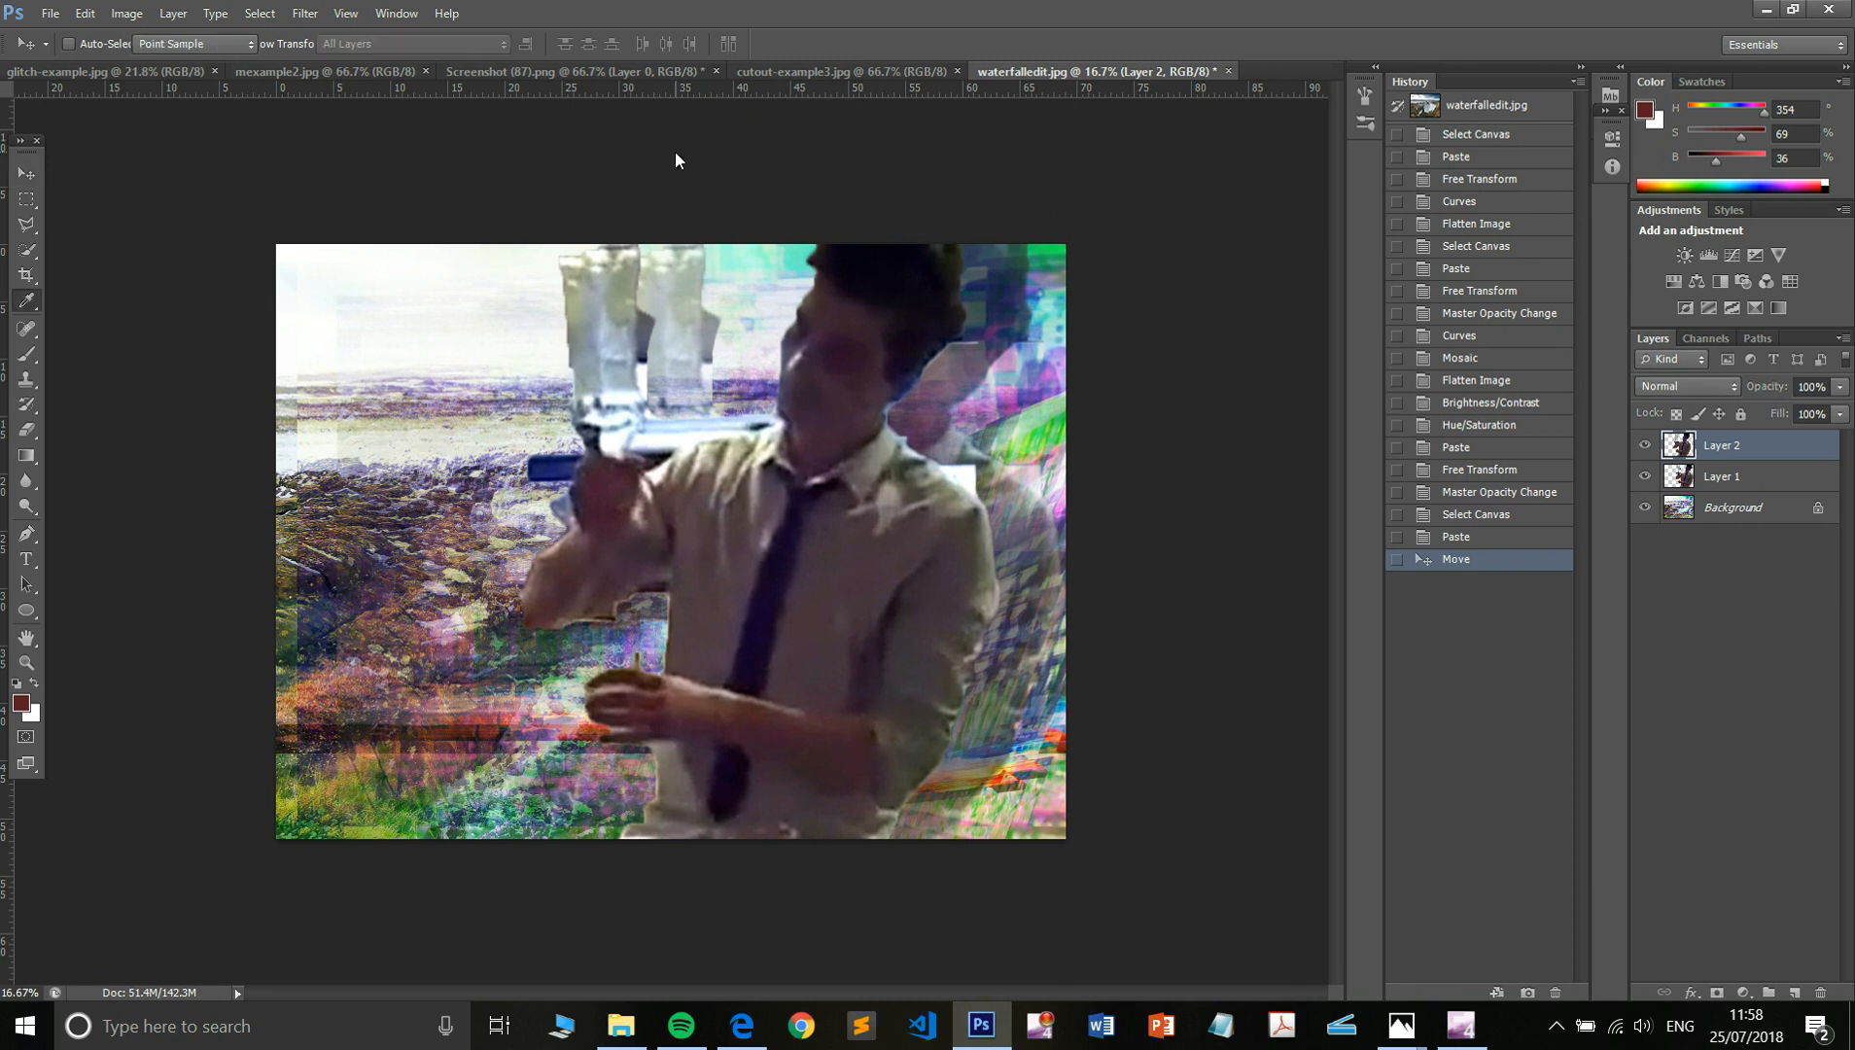
{"action": "left_click", "coordinate": [1429, 269]}
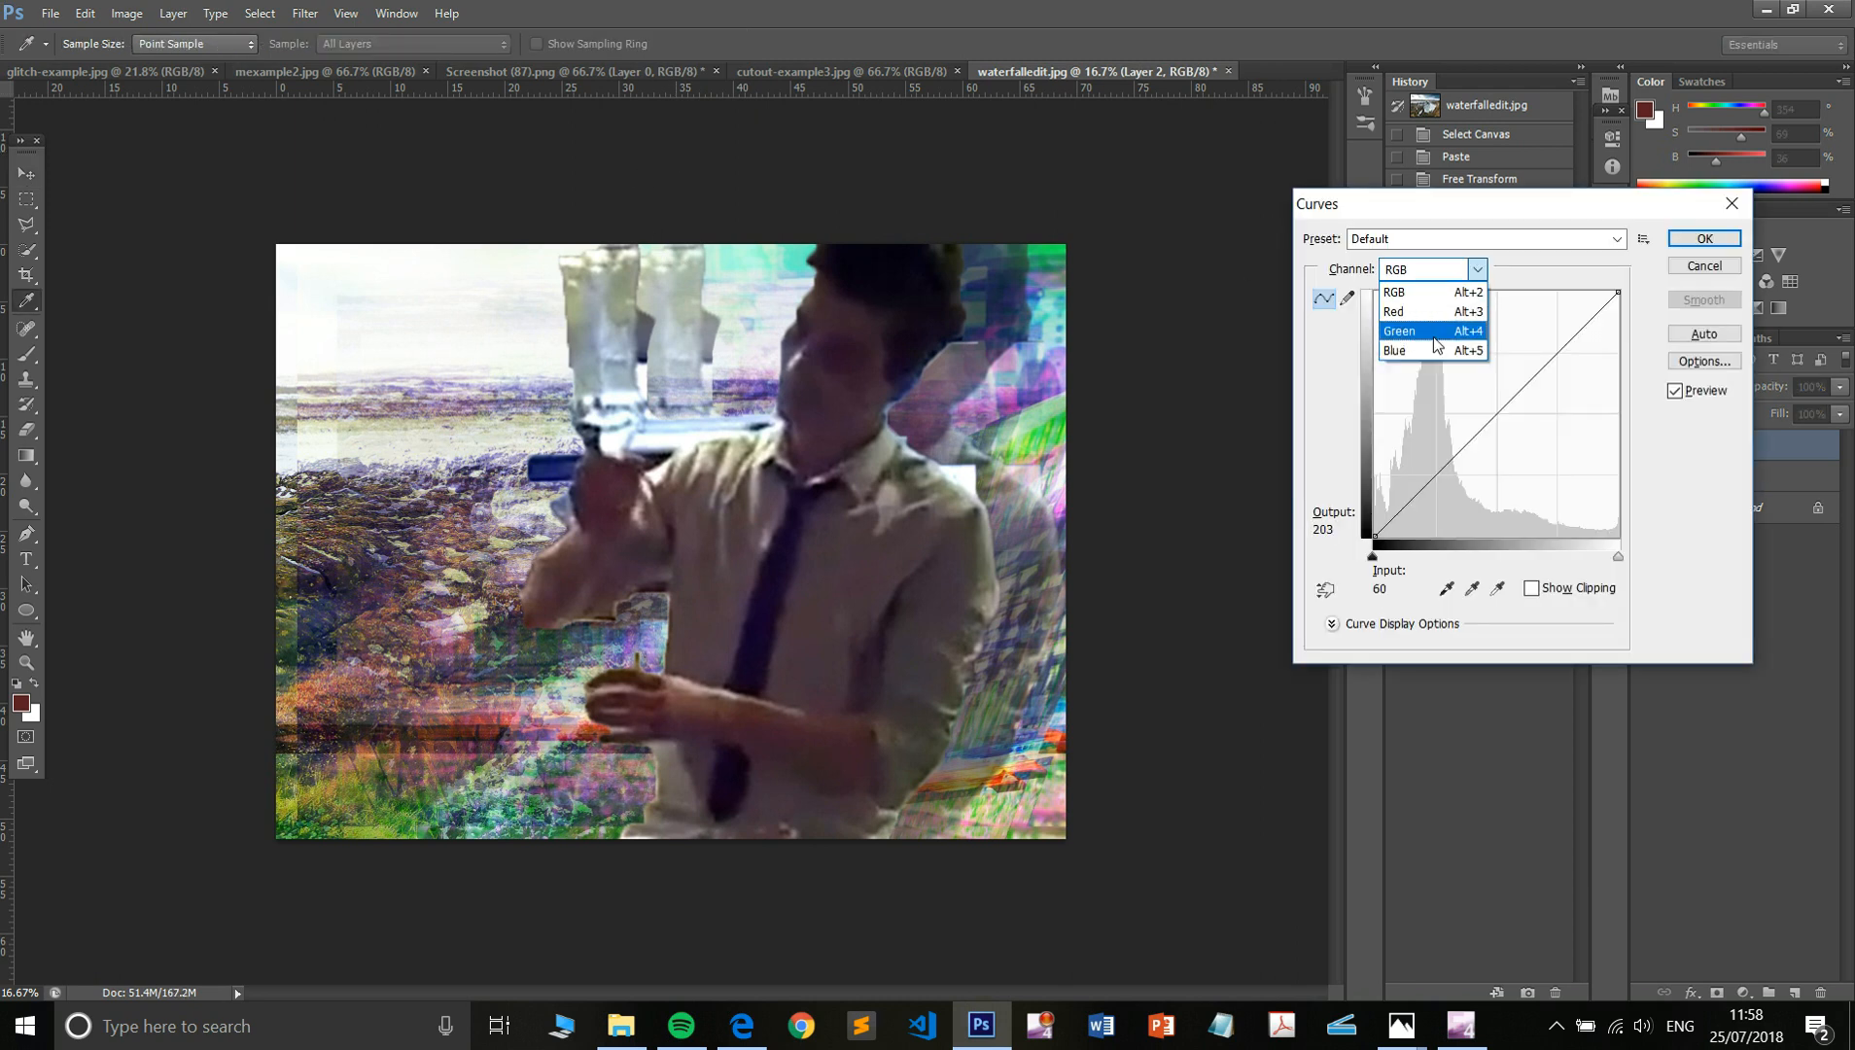
{"action": "left_click", "coordinate": [1425, 311]}
{"action": "left_click_drag", "start_coordinate": [1544, 360], "coordinate": [1502, 331]}
{"action": "left_click_drag", "start_coordinate": [1472, 430], "coordinate": [1515, 475]}
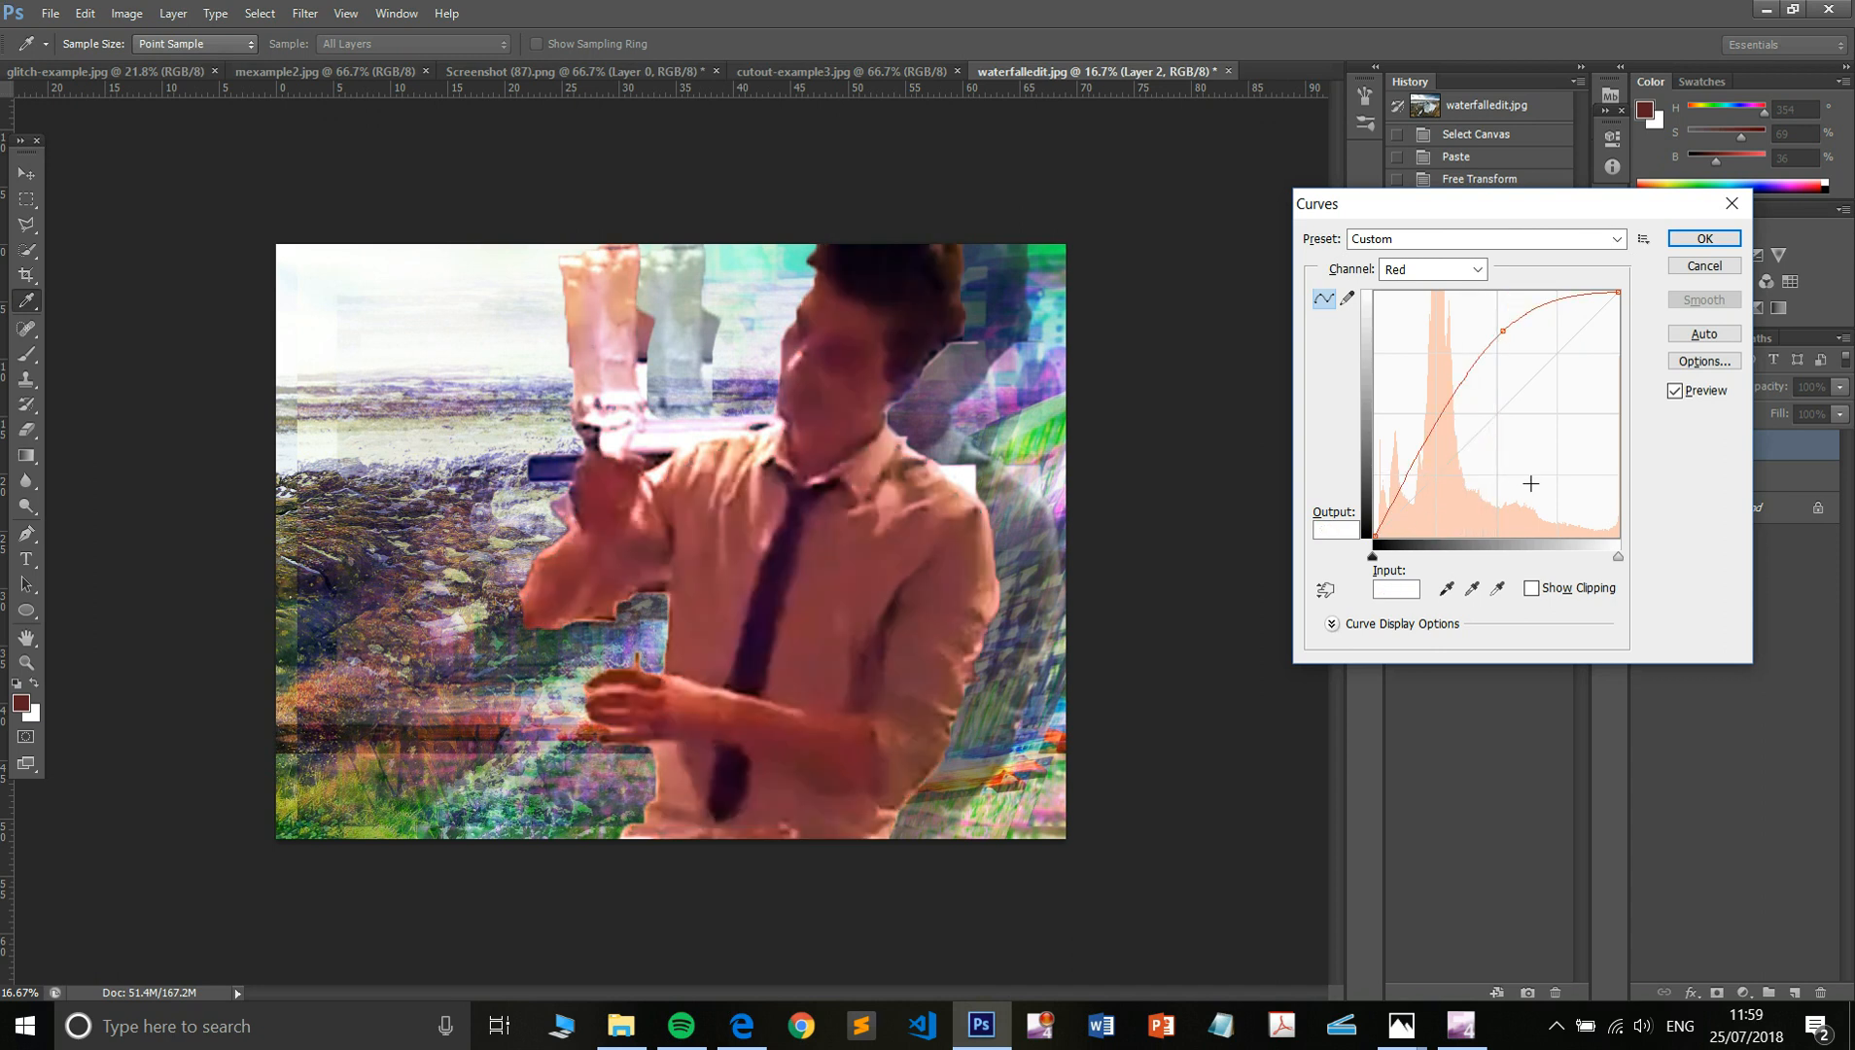
{"action": "left_click_drag", "start_coordinate": [1404, 465], "coordinate": [1462, 480]}
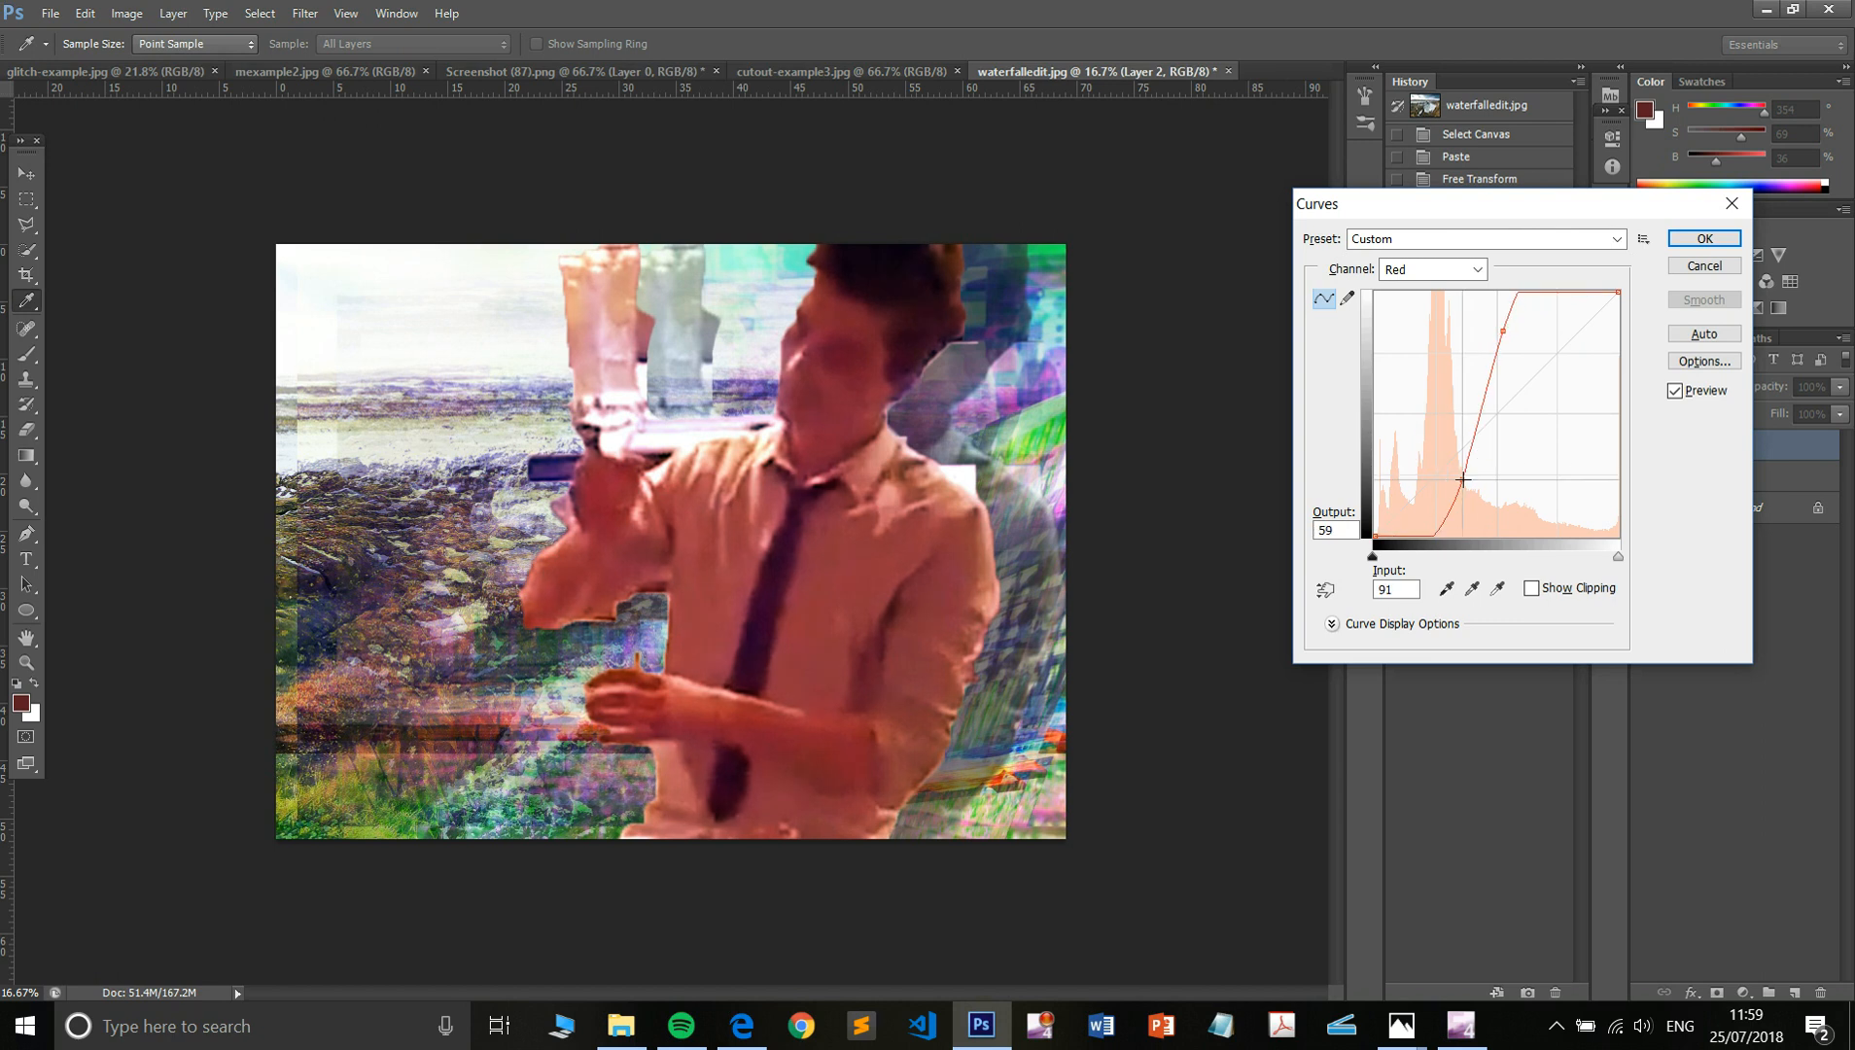
{"action": "mouse_move", "coordinate": [1503, 331]}
{"action": "left_mouse_down"}
{"action": "mouse_move", "coordinate": [1450, 333]}
{"action": "mouse_move", "coordinate": [1493, 356]}
{"action": "left_mouse_up"}
{"action": "left_click", "coordinate": [1704, 238]}
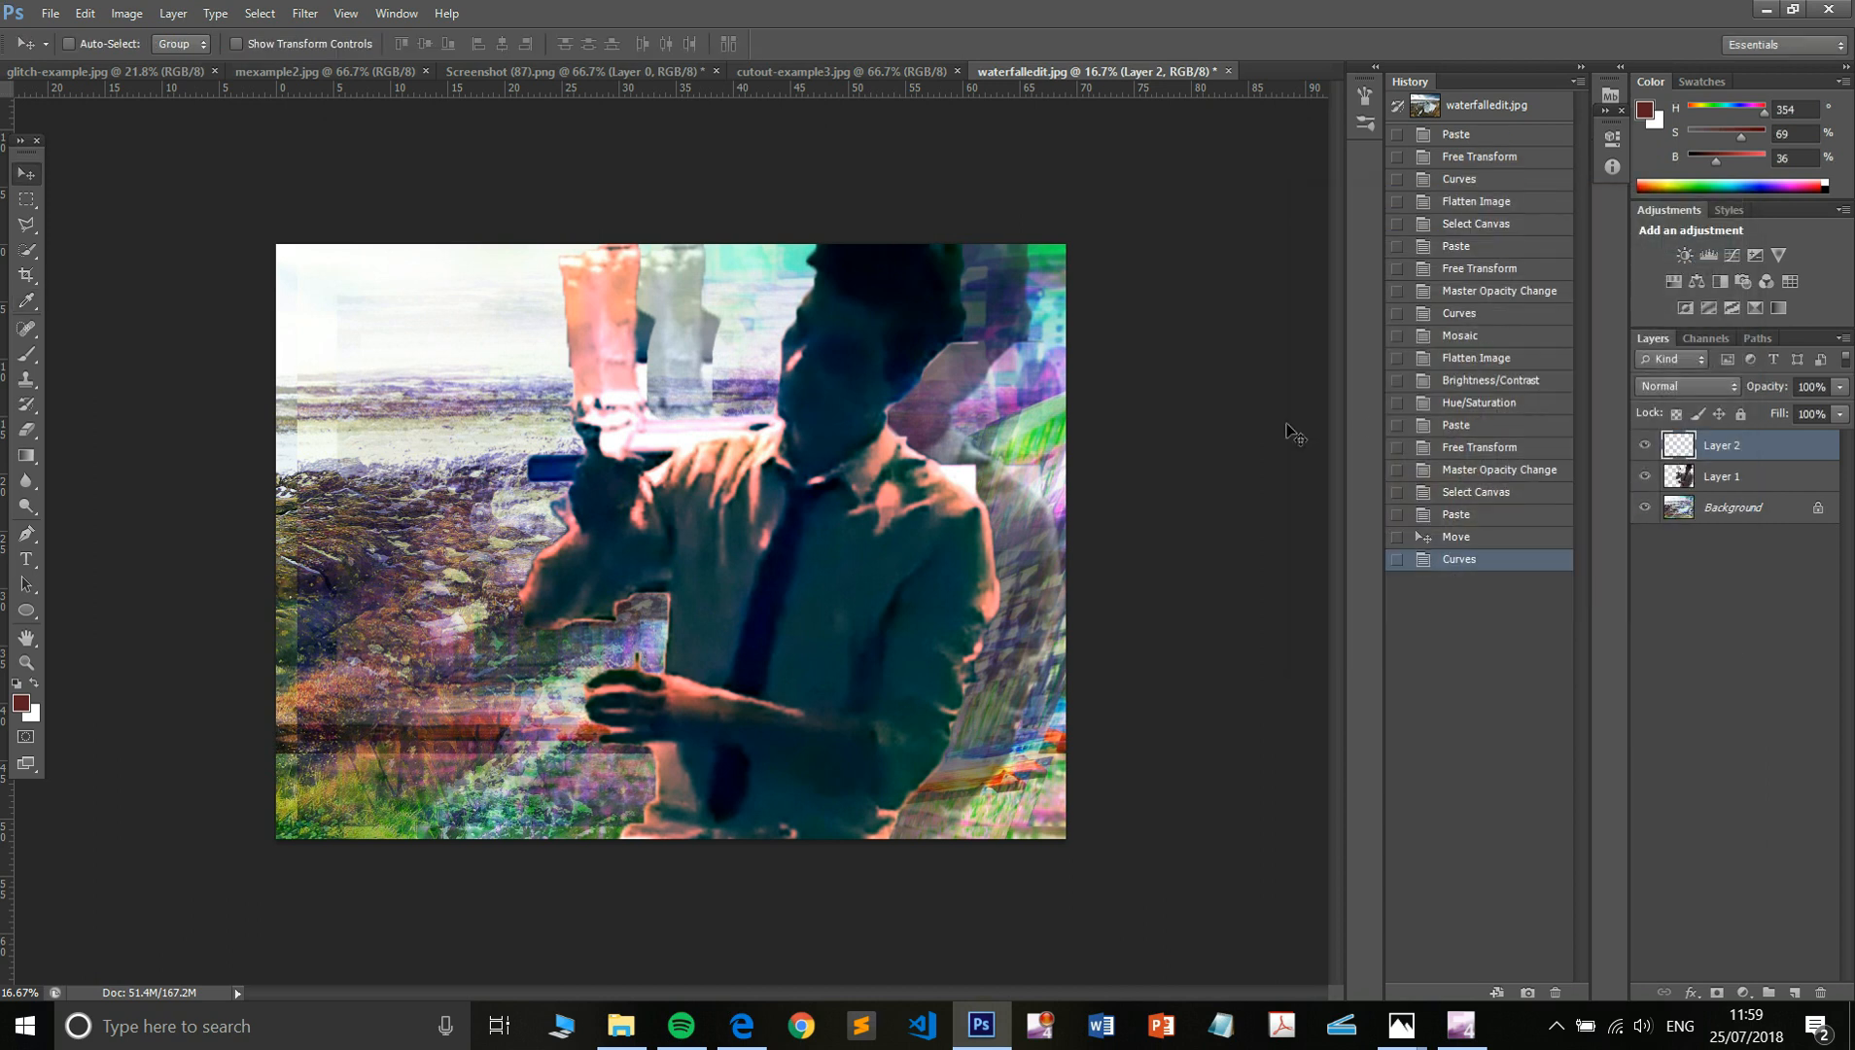
{"action": "left_click", "coordinate": [1839, 386]}
{"action": "left_click_drag", "start_coordinate": [1785, 413], "coordinate": [1794, 408]}
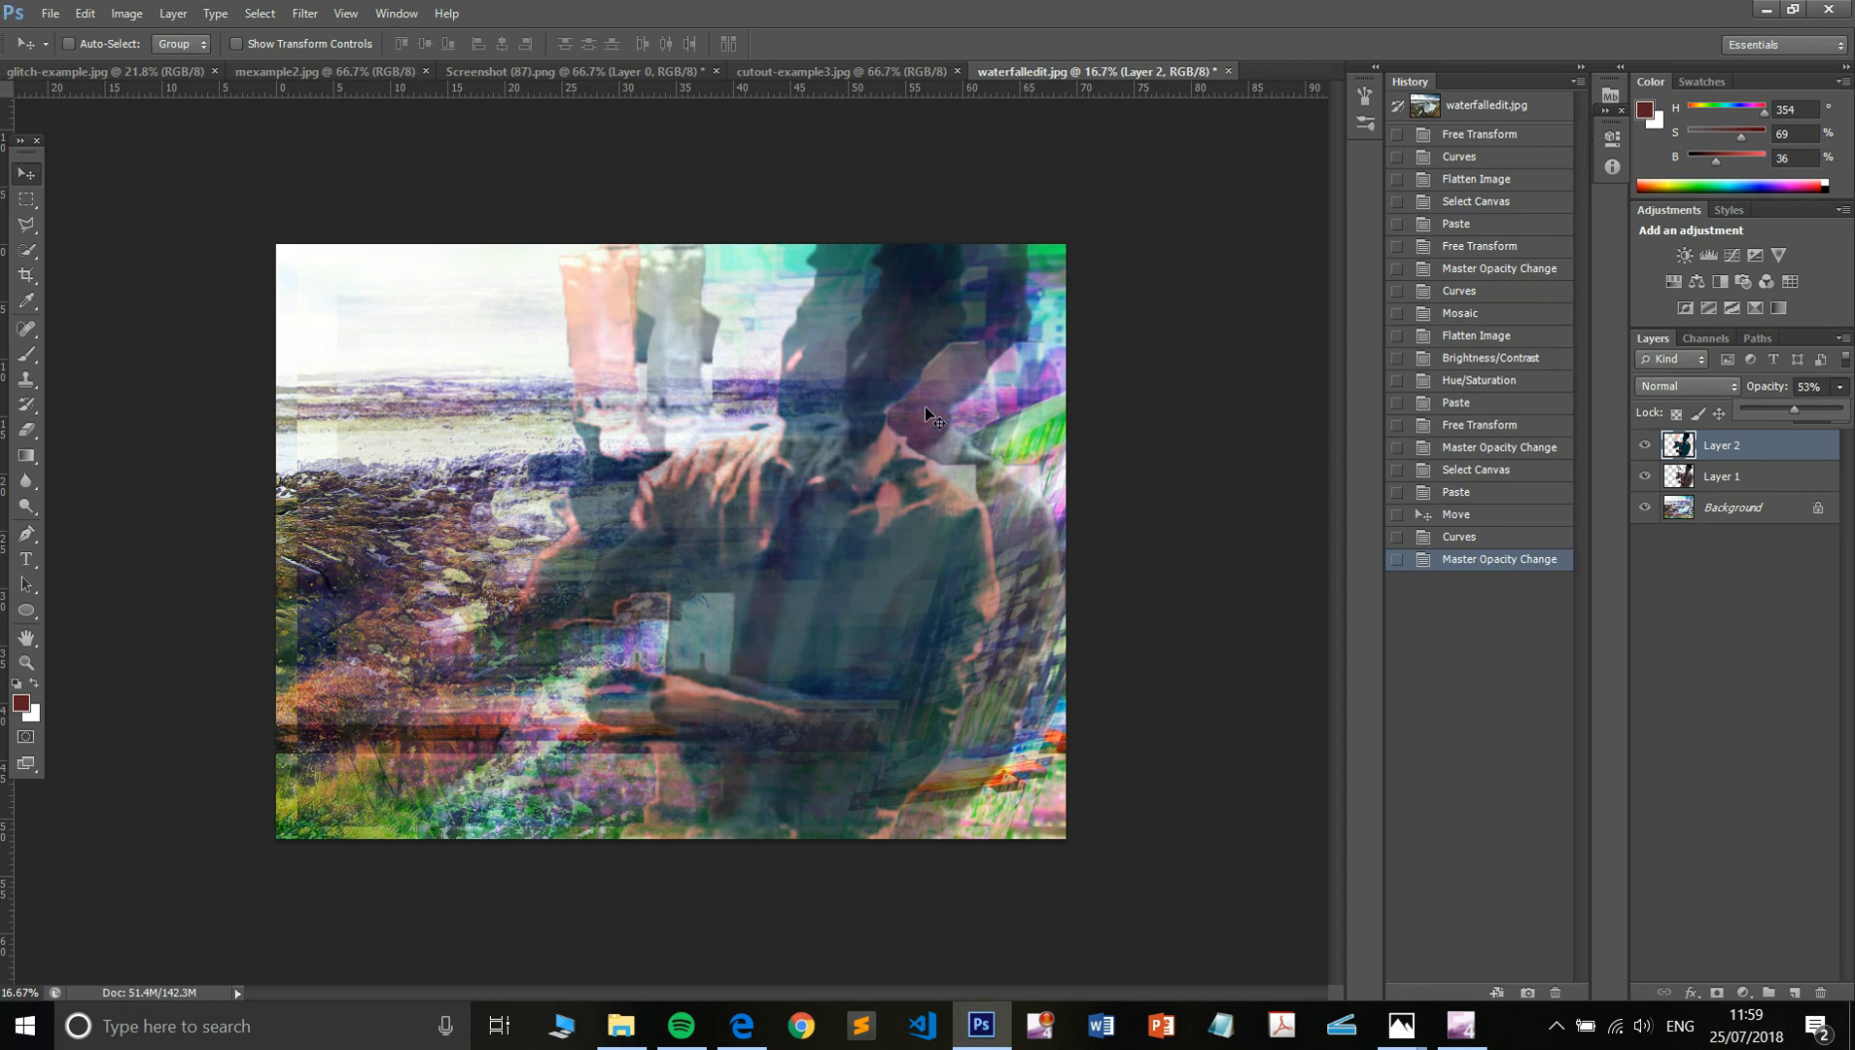
- Examine the glitch photography image results in the browser as a reference for the edit
{"action": "key", "text": "alt+Tab"}
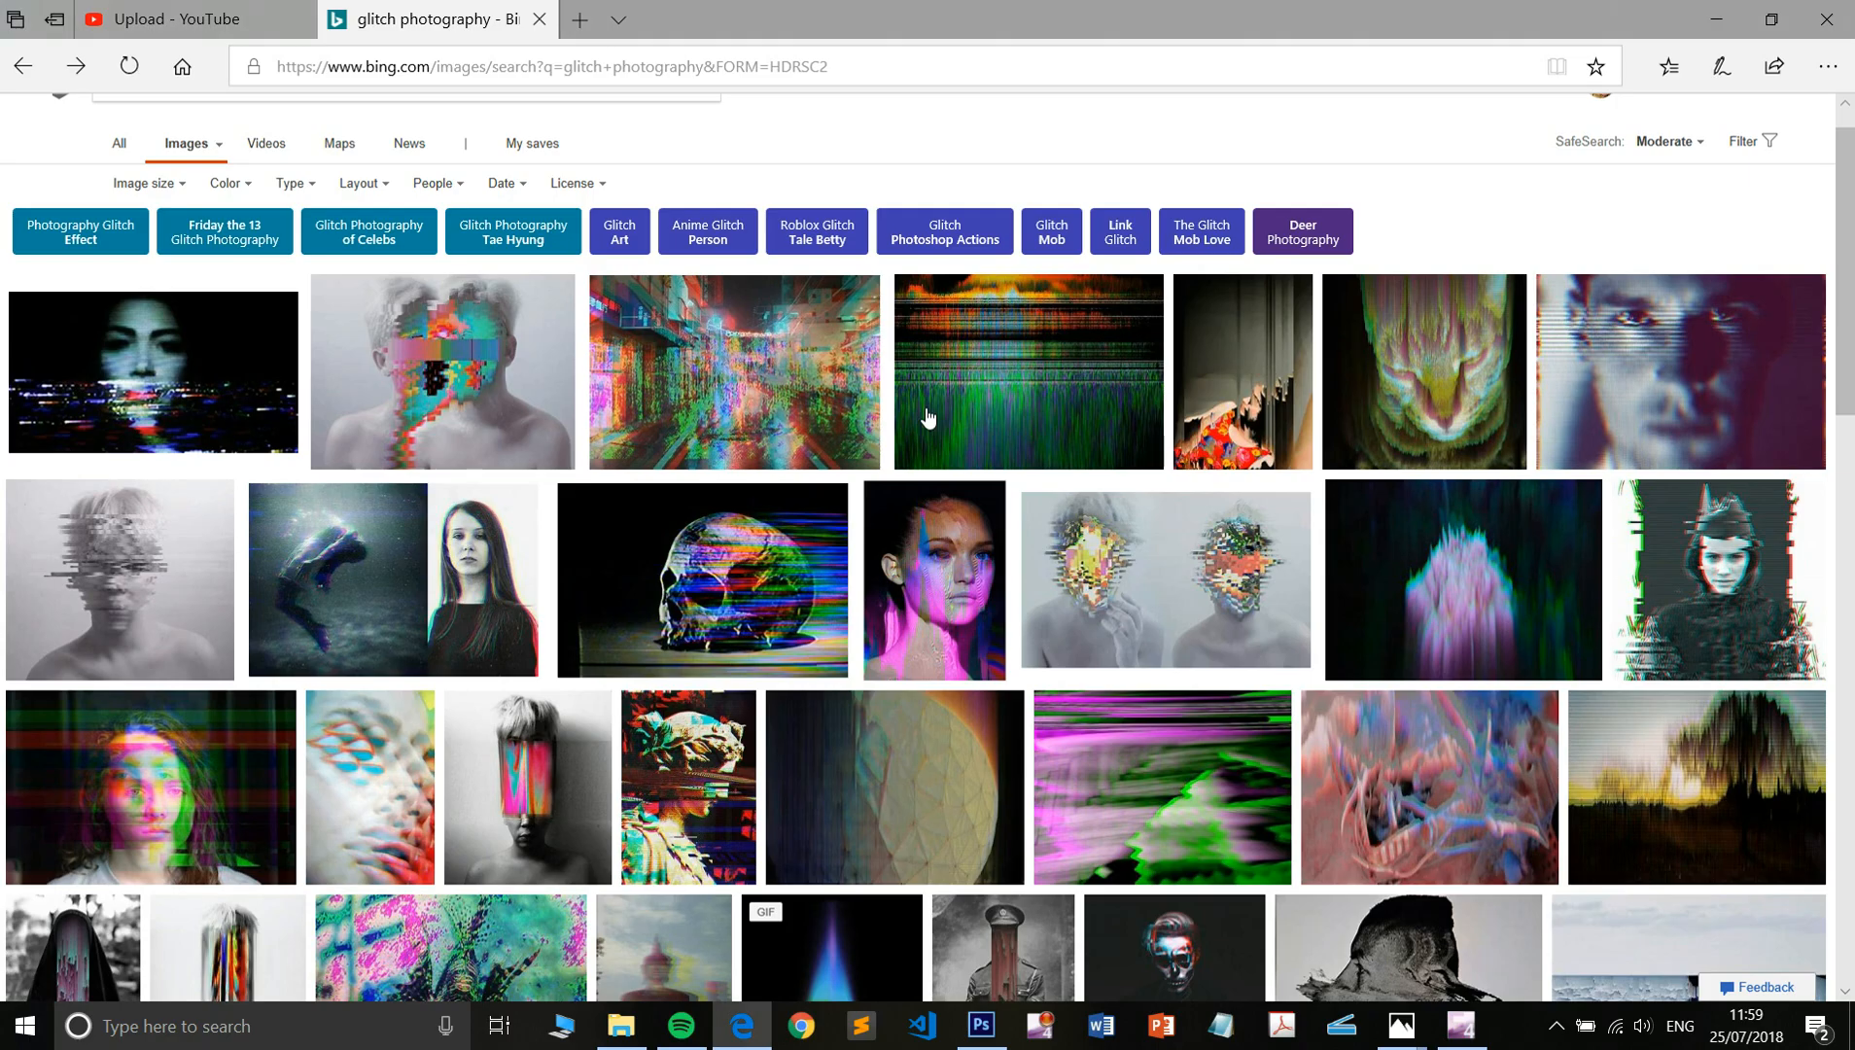
{"action": "key", "text": "alt+Tab"}
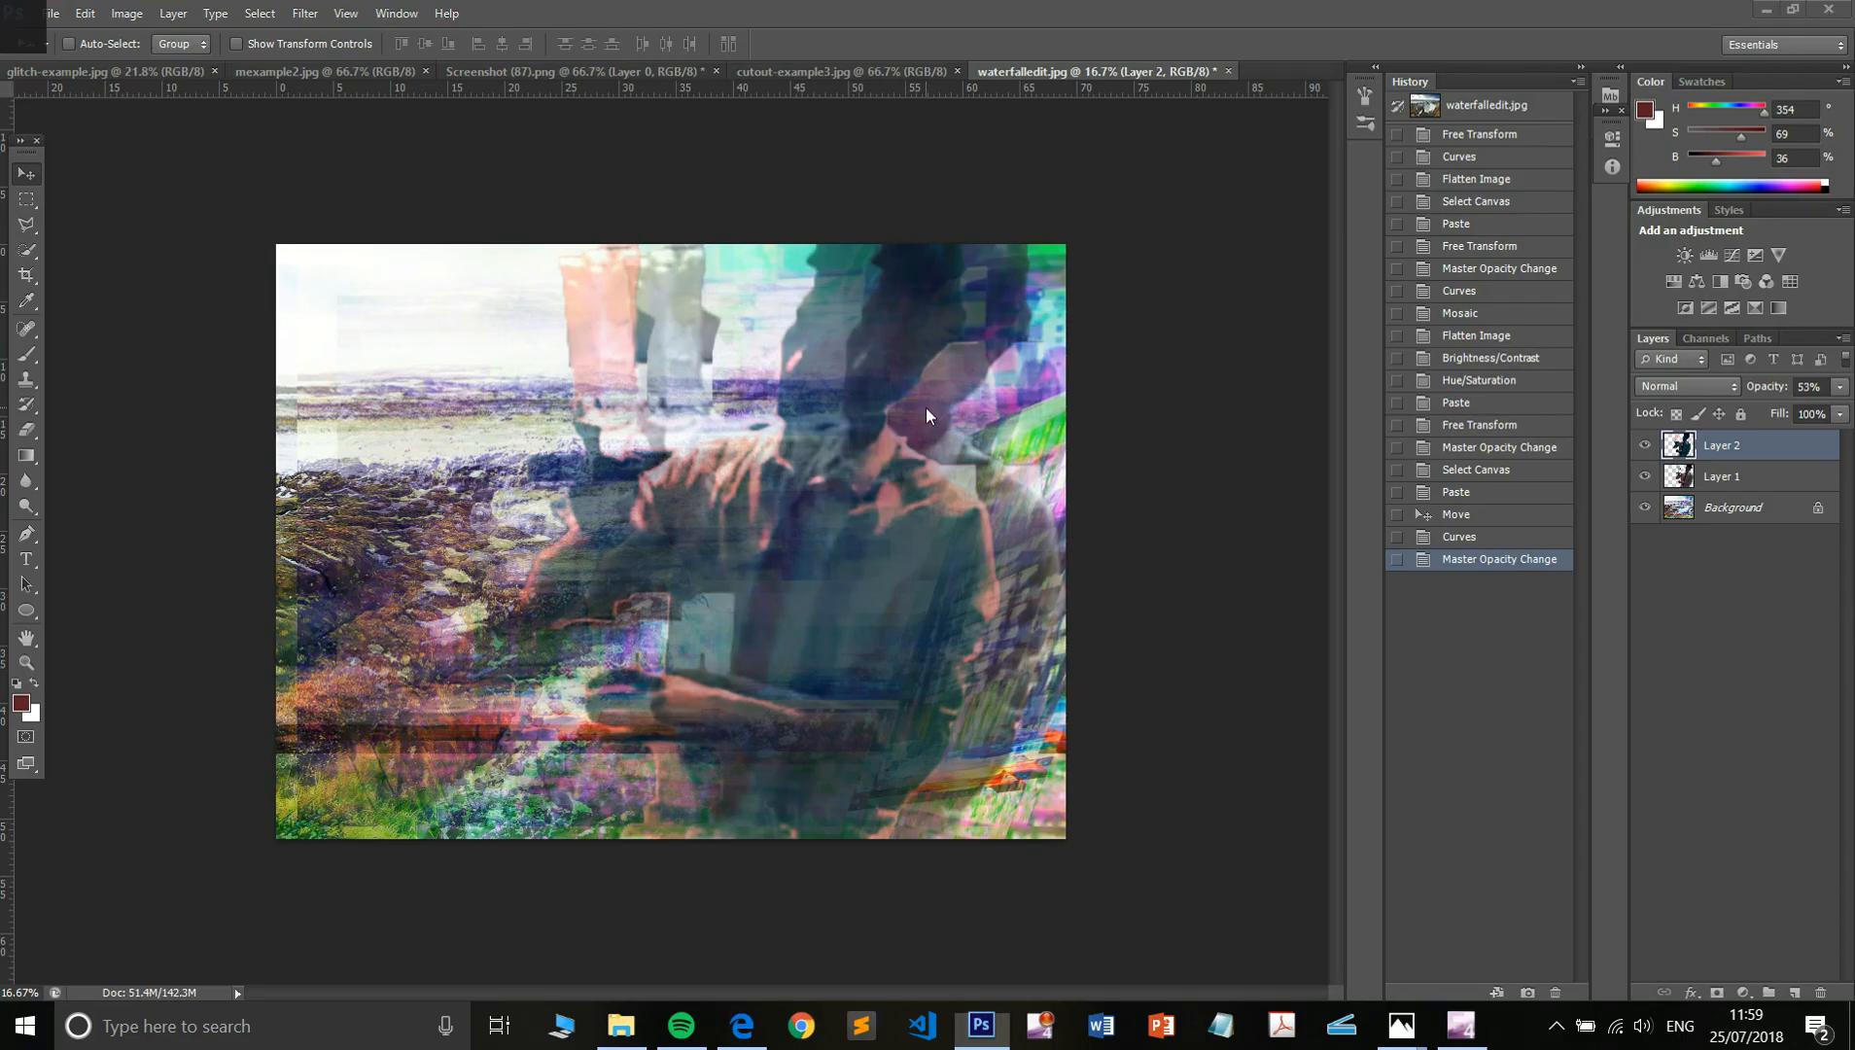
{"action": "key", "text": "alt+Tab"}
{"action": "scroll", "coordinate": [928, 416], "scroll_direction": "down", "scroll_amount": 3}
{"action": "scroll", "coordinate": [928, 416], "scroll_direction": "up", "scroll_amount": 3}
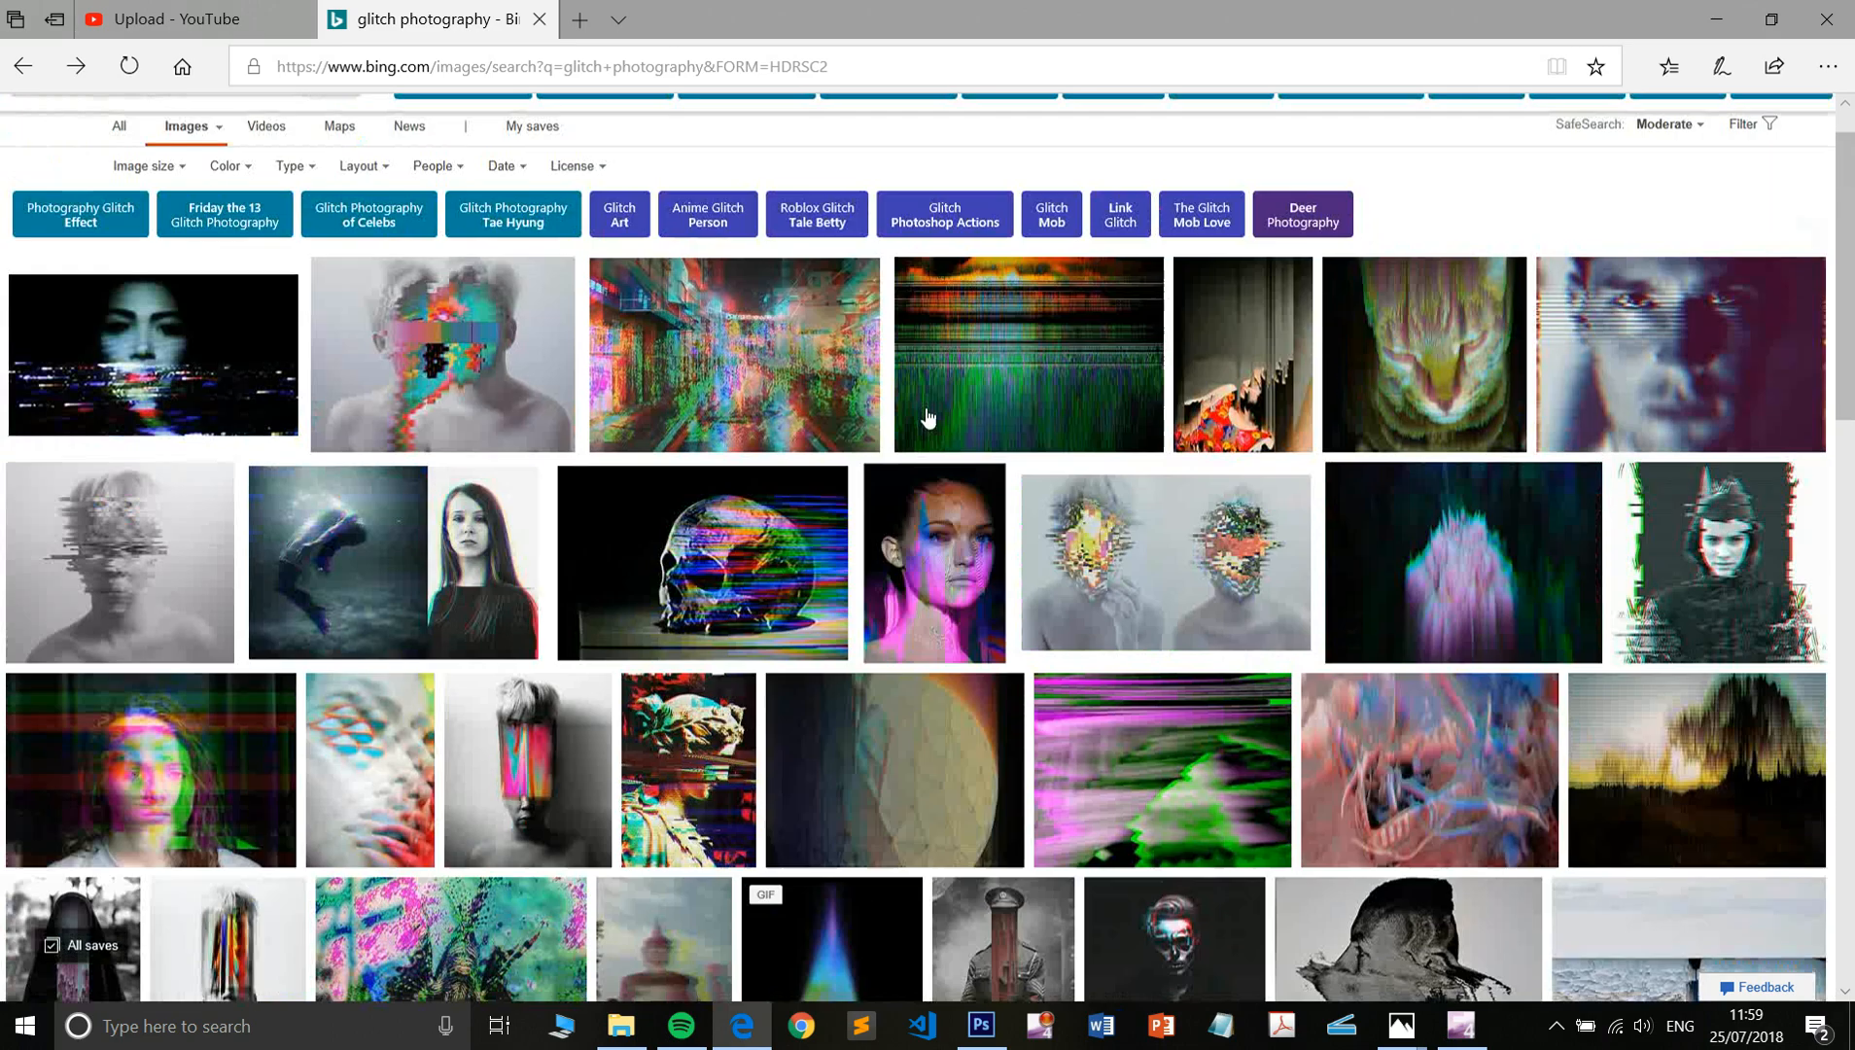
{"action": "key", "text": "alt+Tab"}
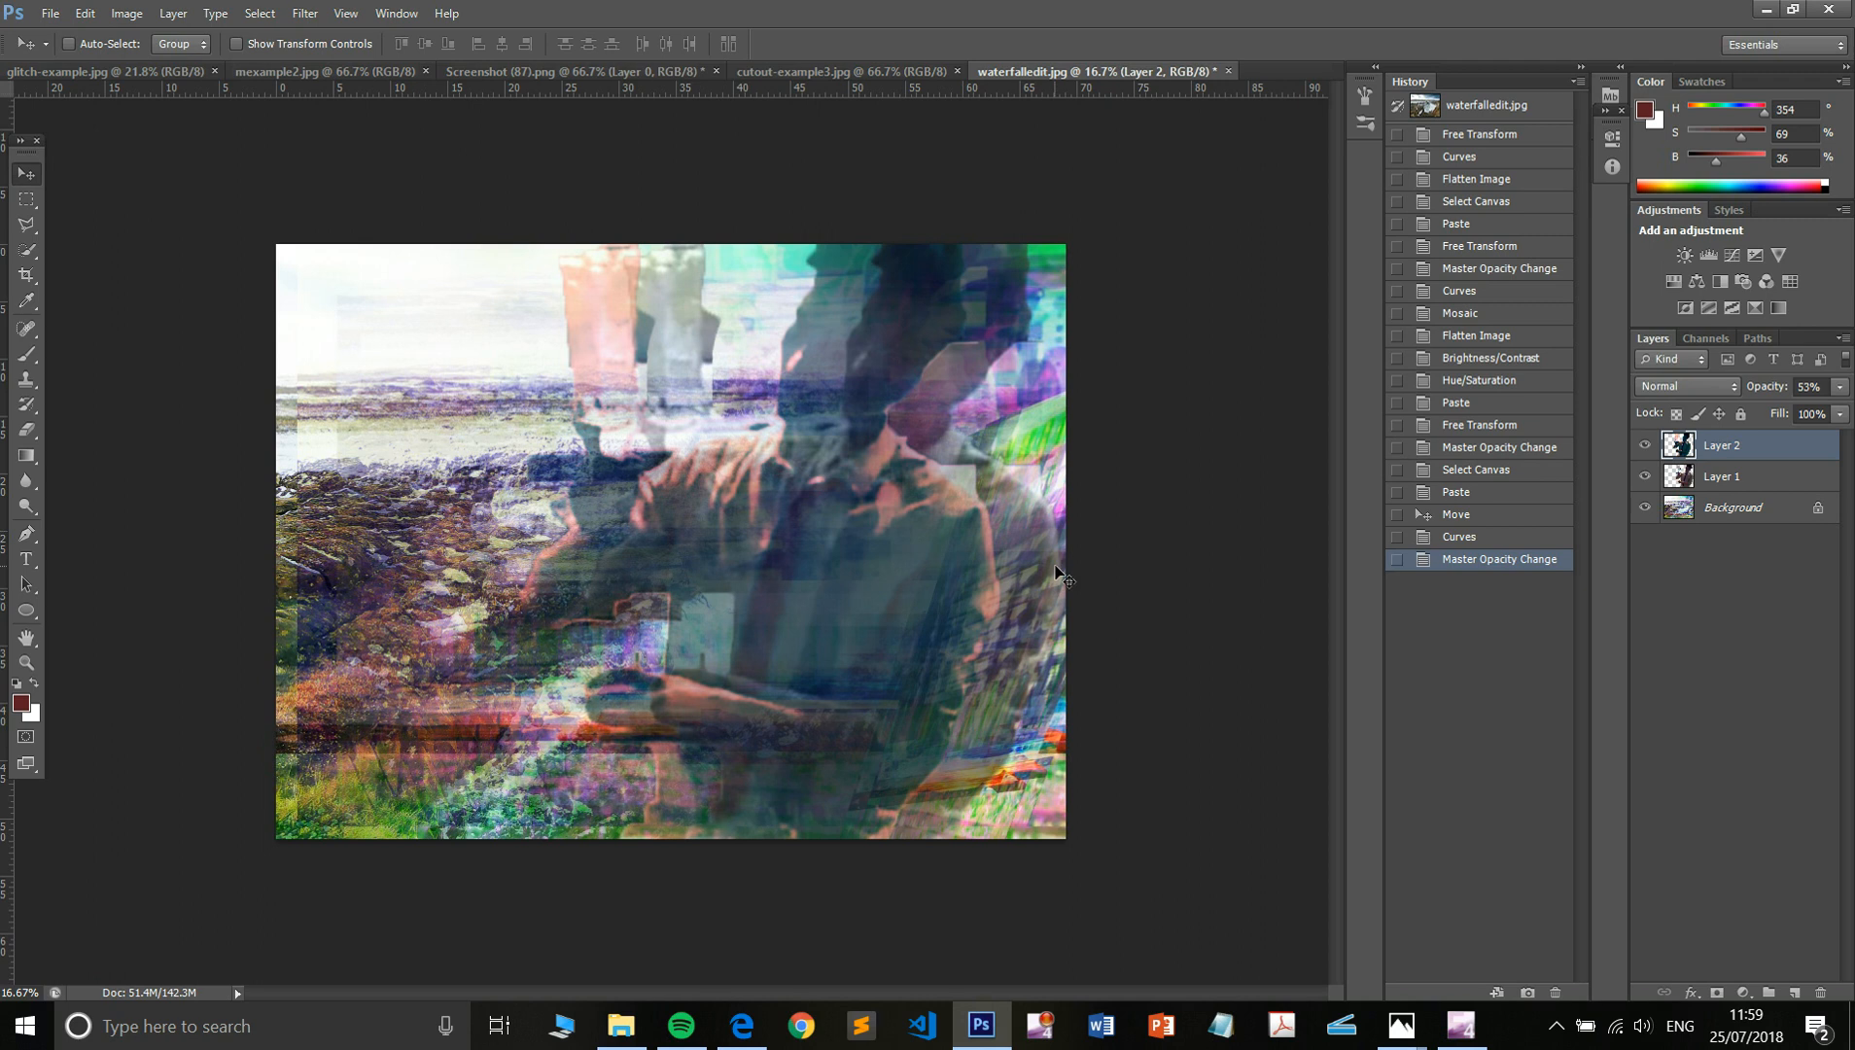
- Apply the last-used Mosaic filter to Layer 1, and toggle Layer 2's visibility to check the effect
{"action": "left_click", "coordinate": [1737, 480]}
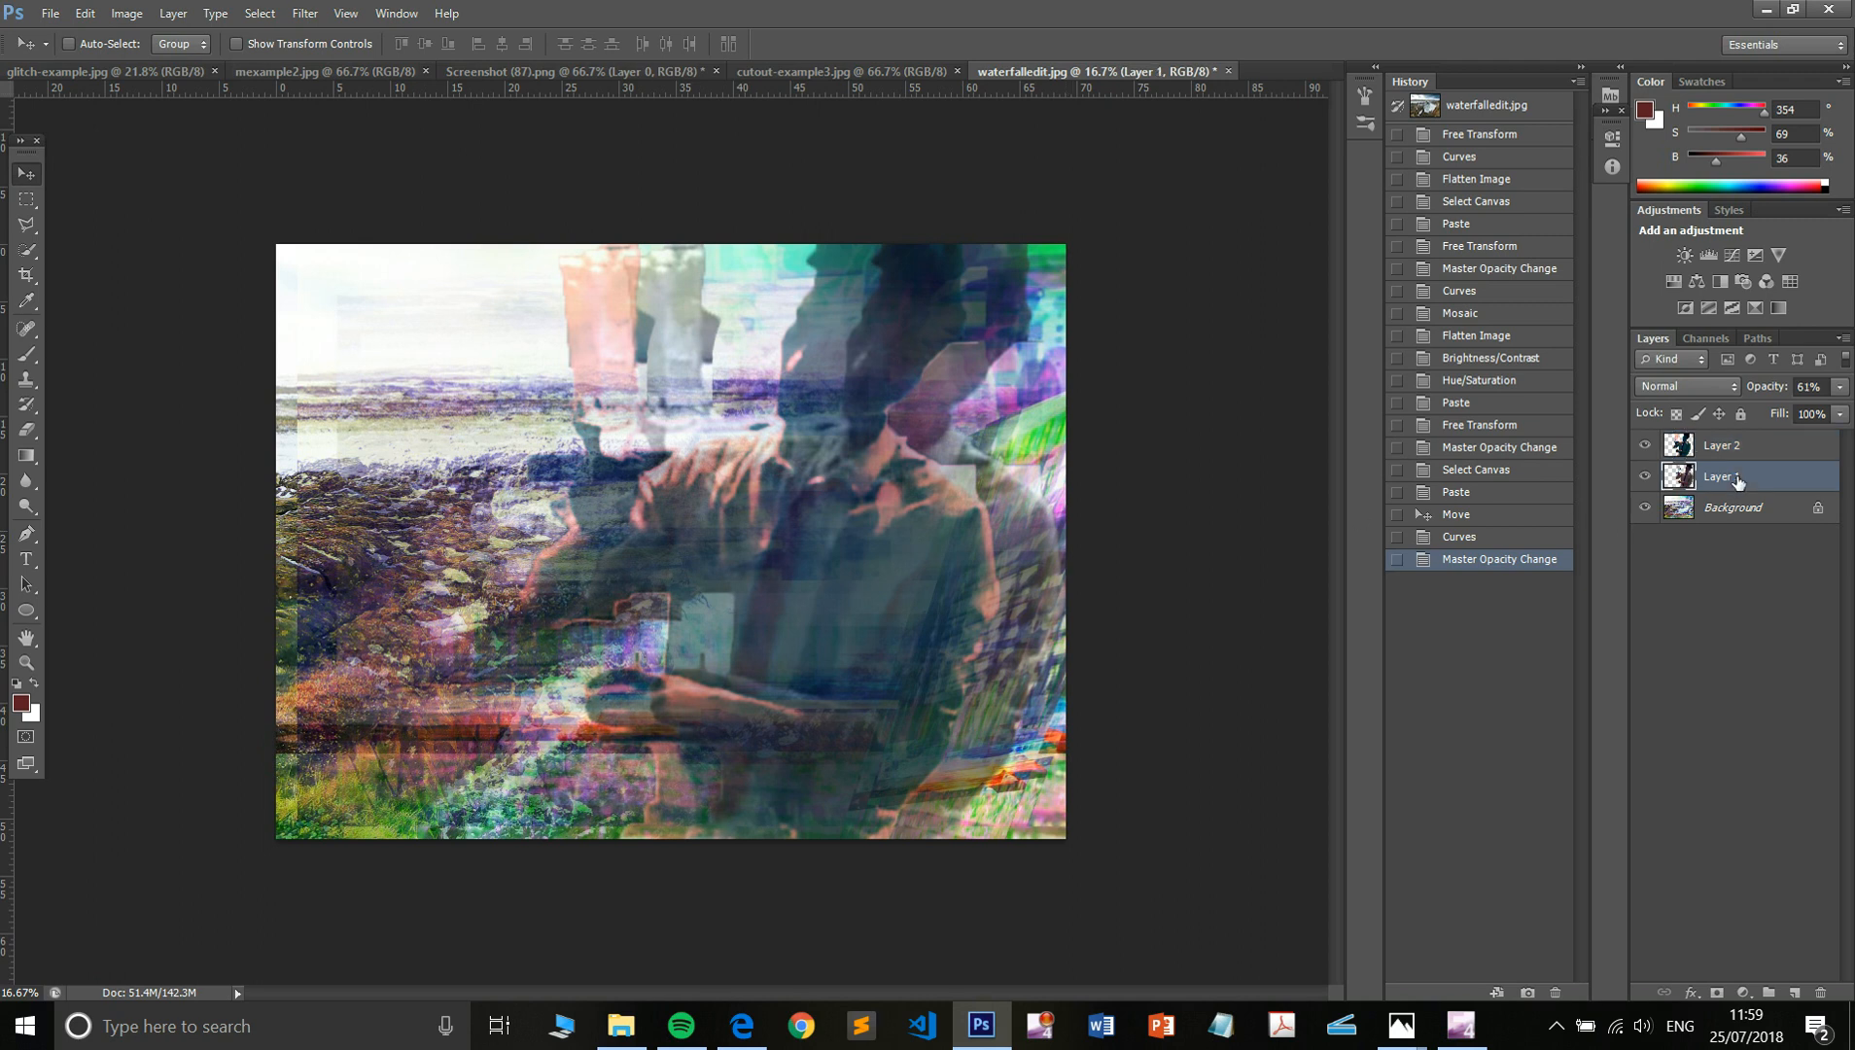
{"action": "key", "text": "ctrl+m"}
{"action": "key", "text": "Escape"}
{"action": "key", "text": "ctrl+f"}
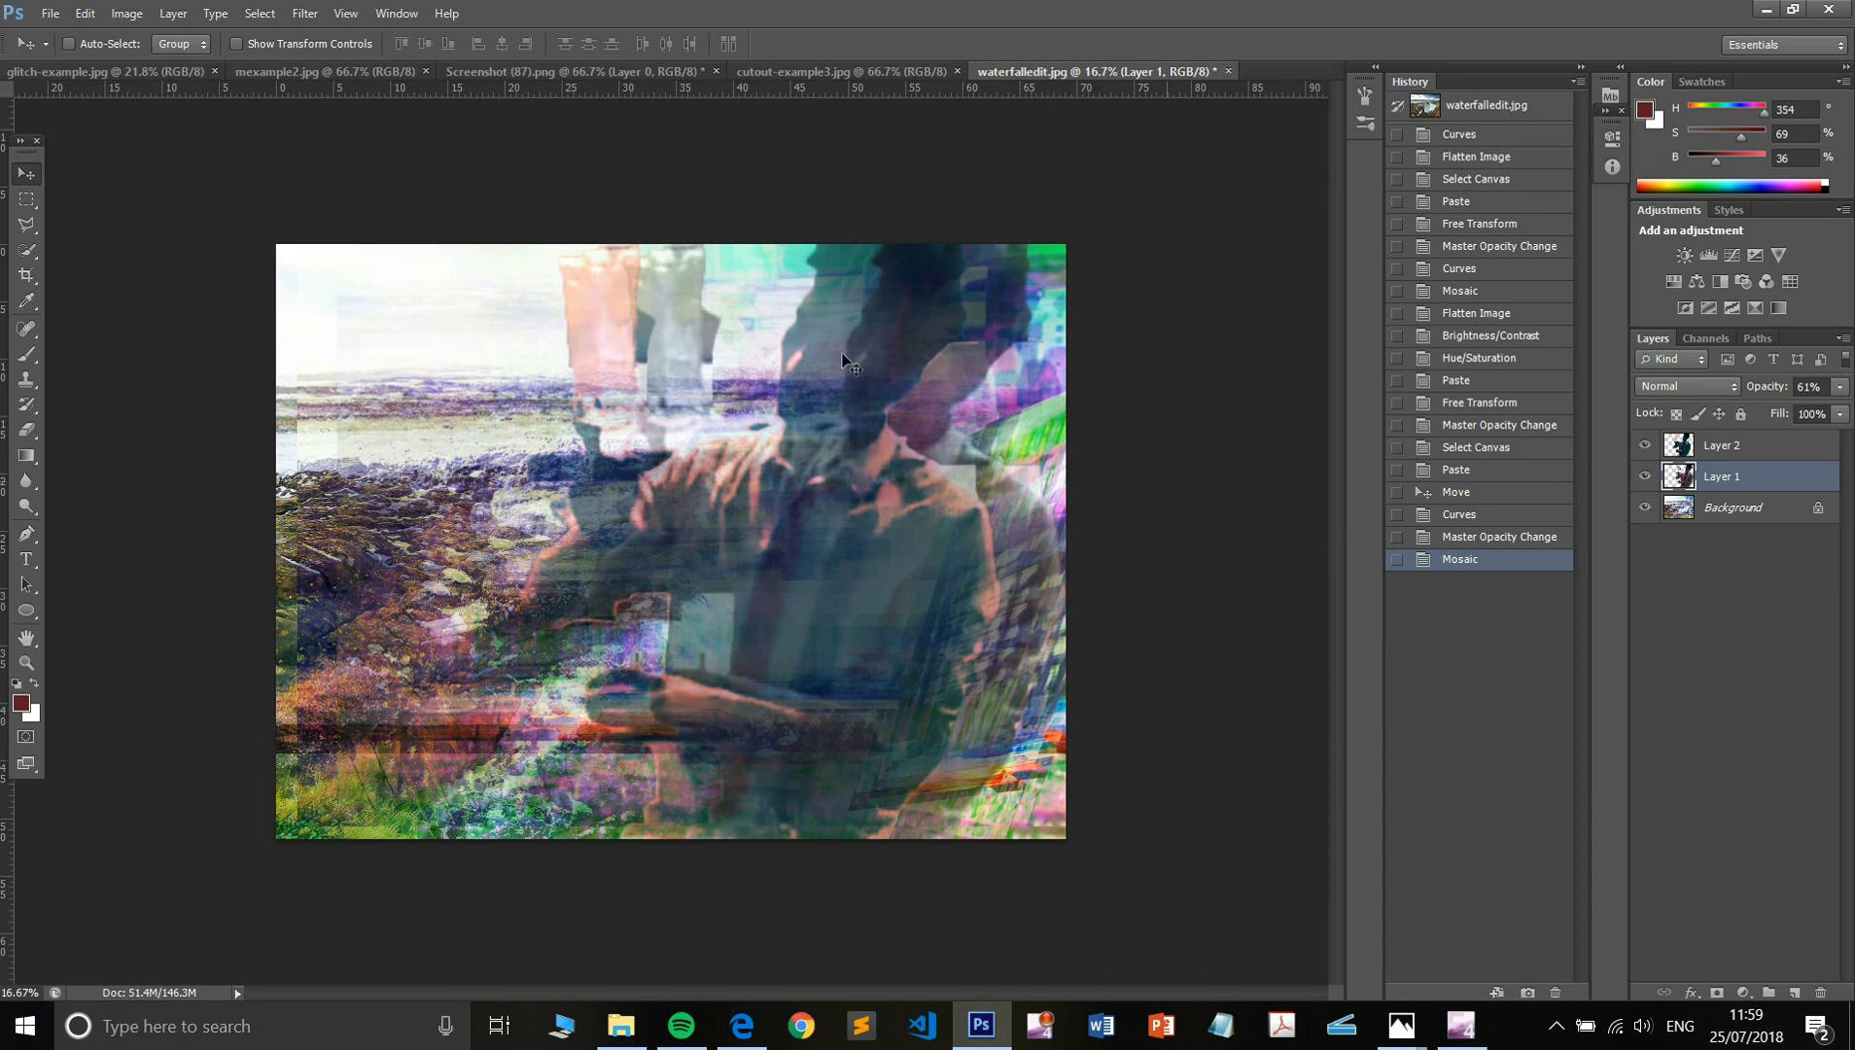
{"action": "left_click", "coordinate": [304, 14]}
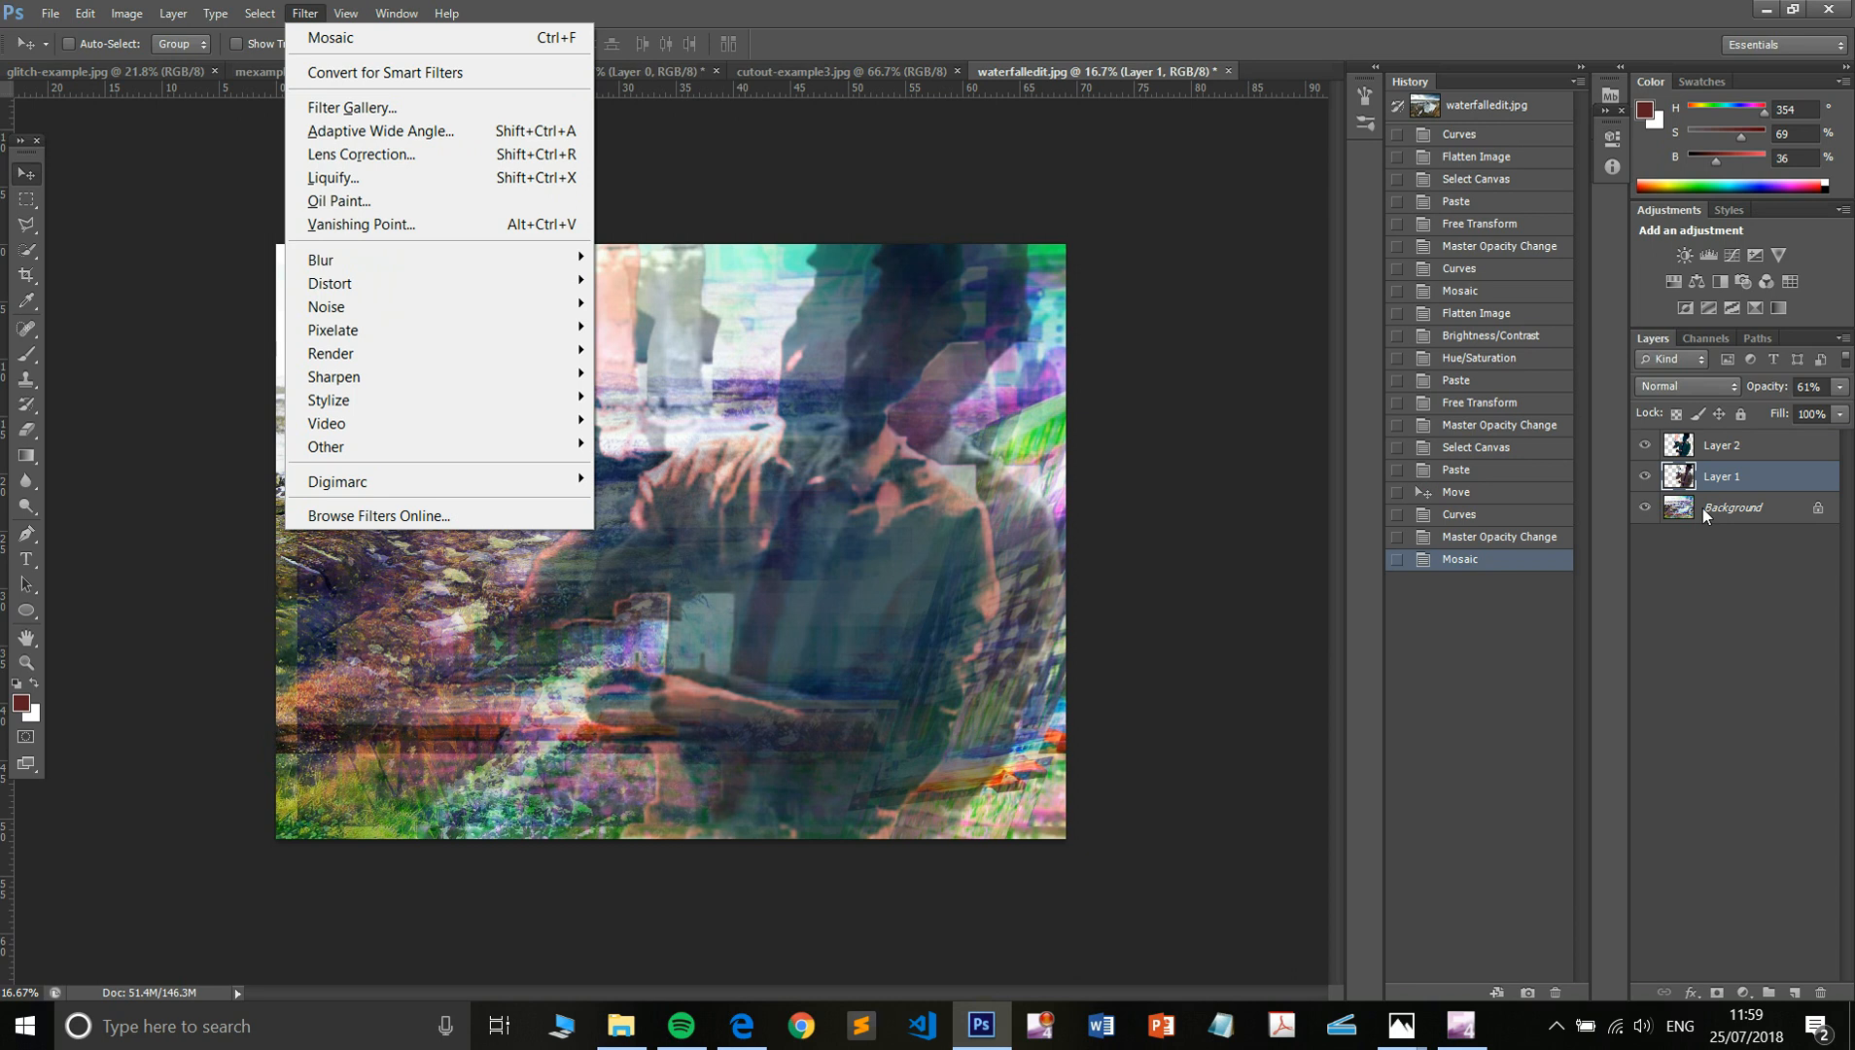
{"action": "left_click", "coordinate": [1646, 447]}
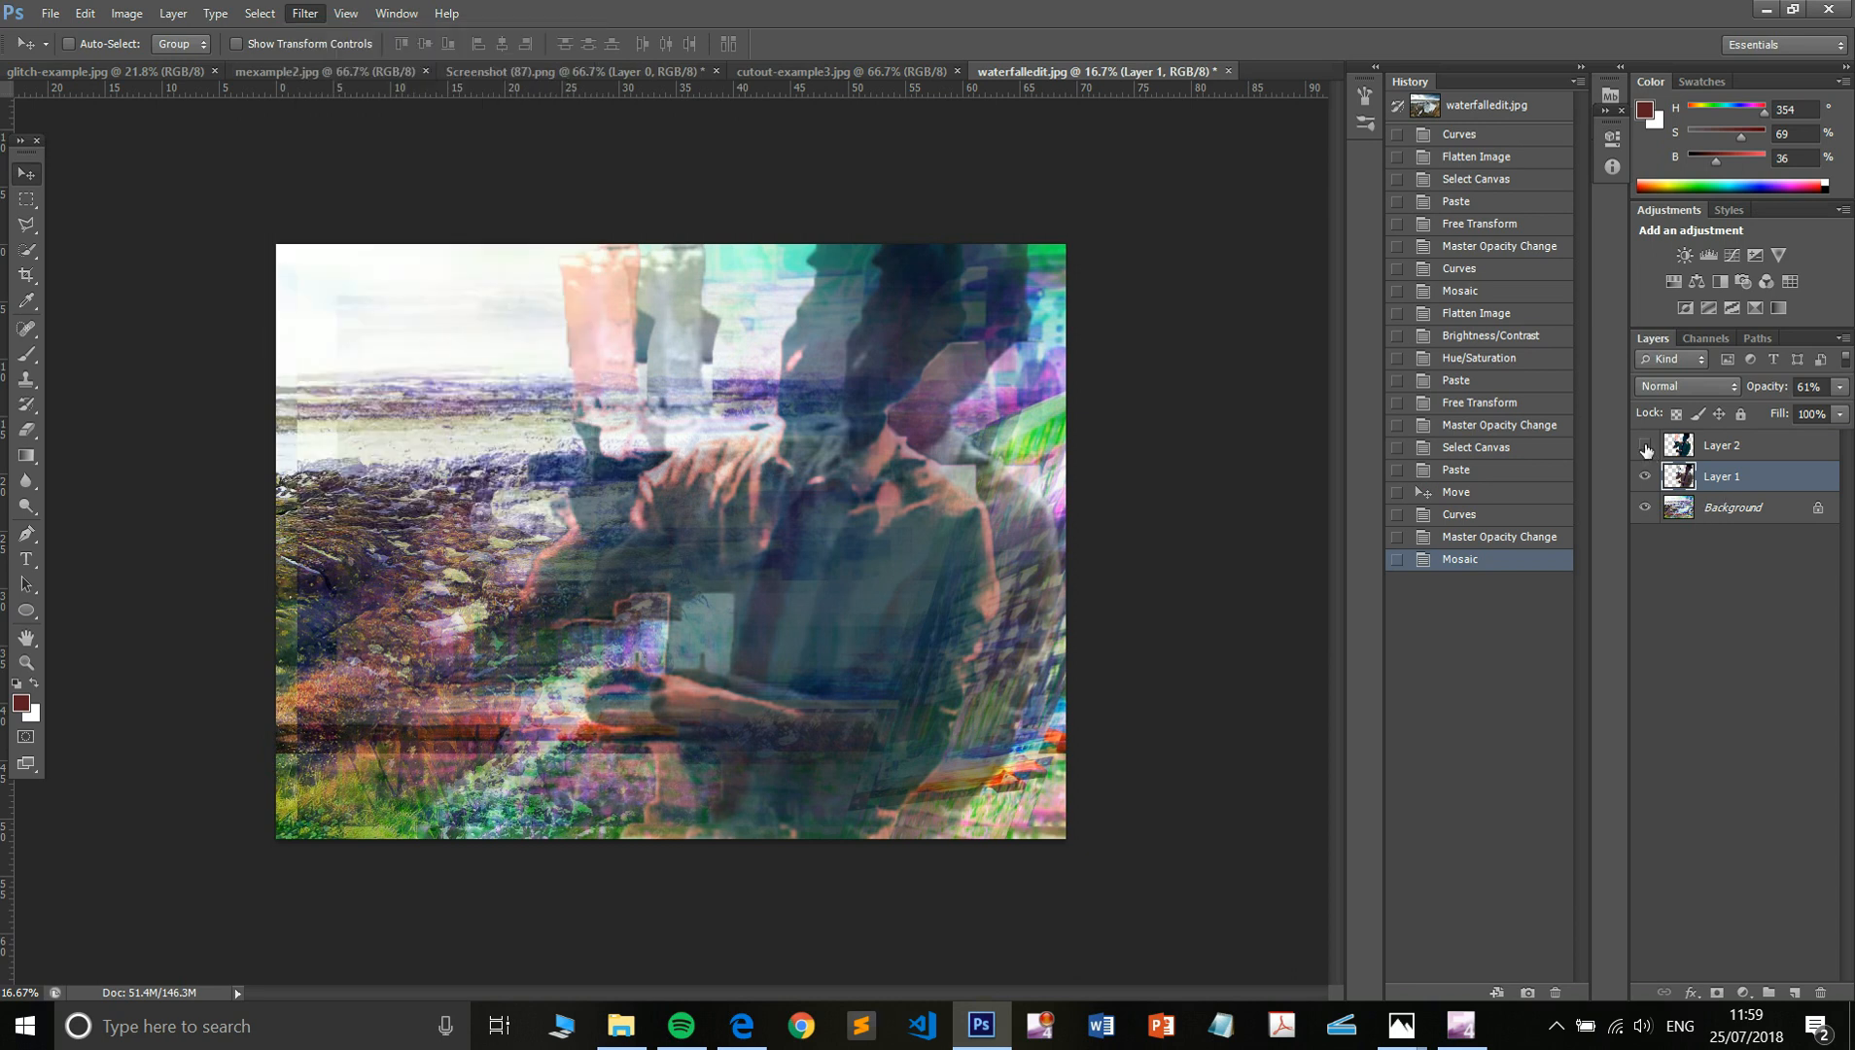
{"action": "left_click", "coordinate": [1646, 446]}
{"action": "left_click", "coordinate": [1646, 446]}
- Paste a third copy of the bartender between the two existing ones and align it over the original cut-out
{"action": "key", "text": "ctrl+v"}
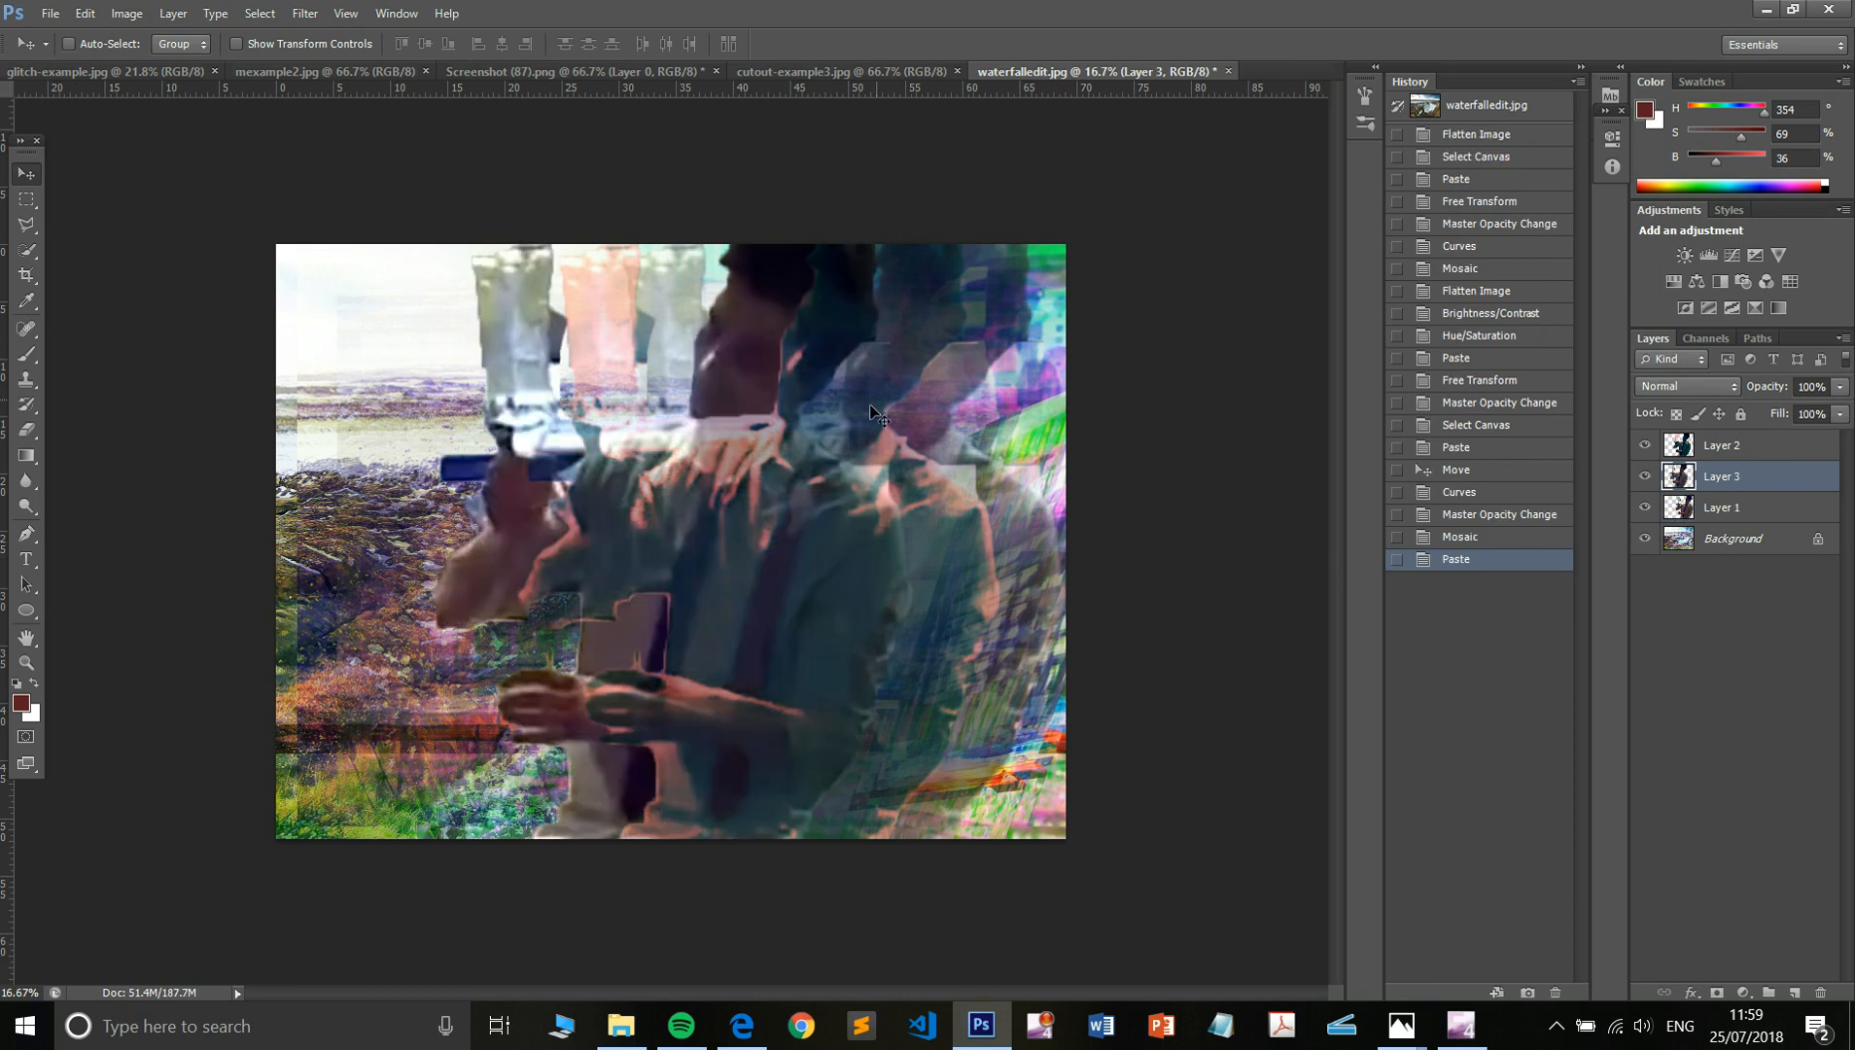
{"action": "left_click_drag", "start_coordinate": [789, 514], "coordinate": [942, 513]}
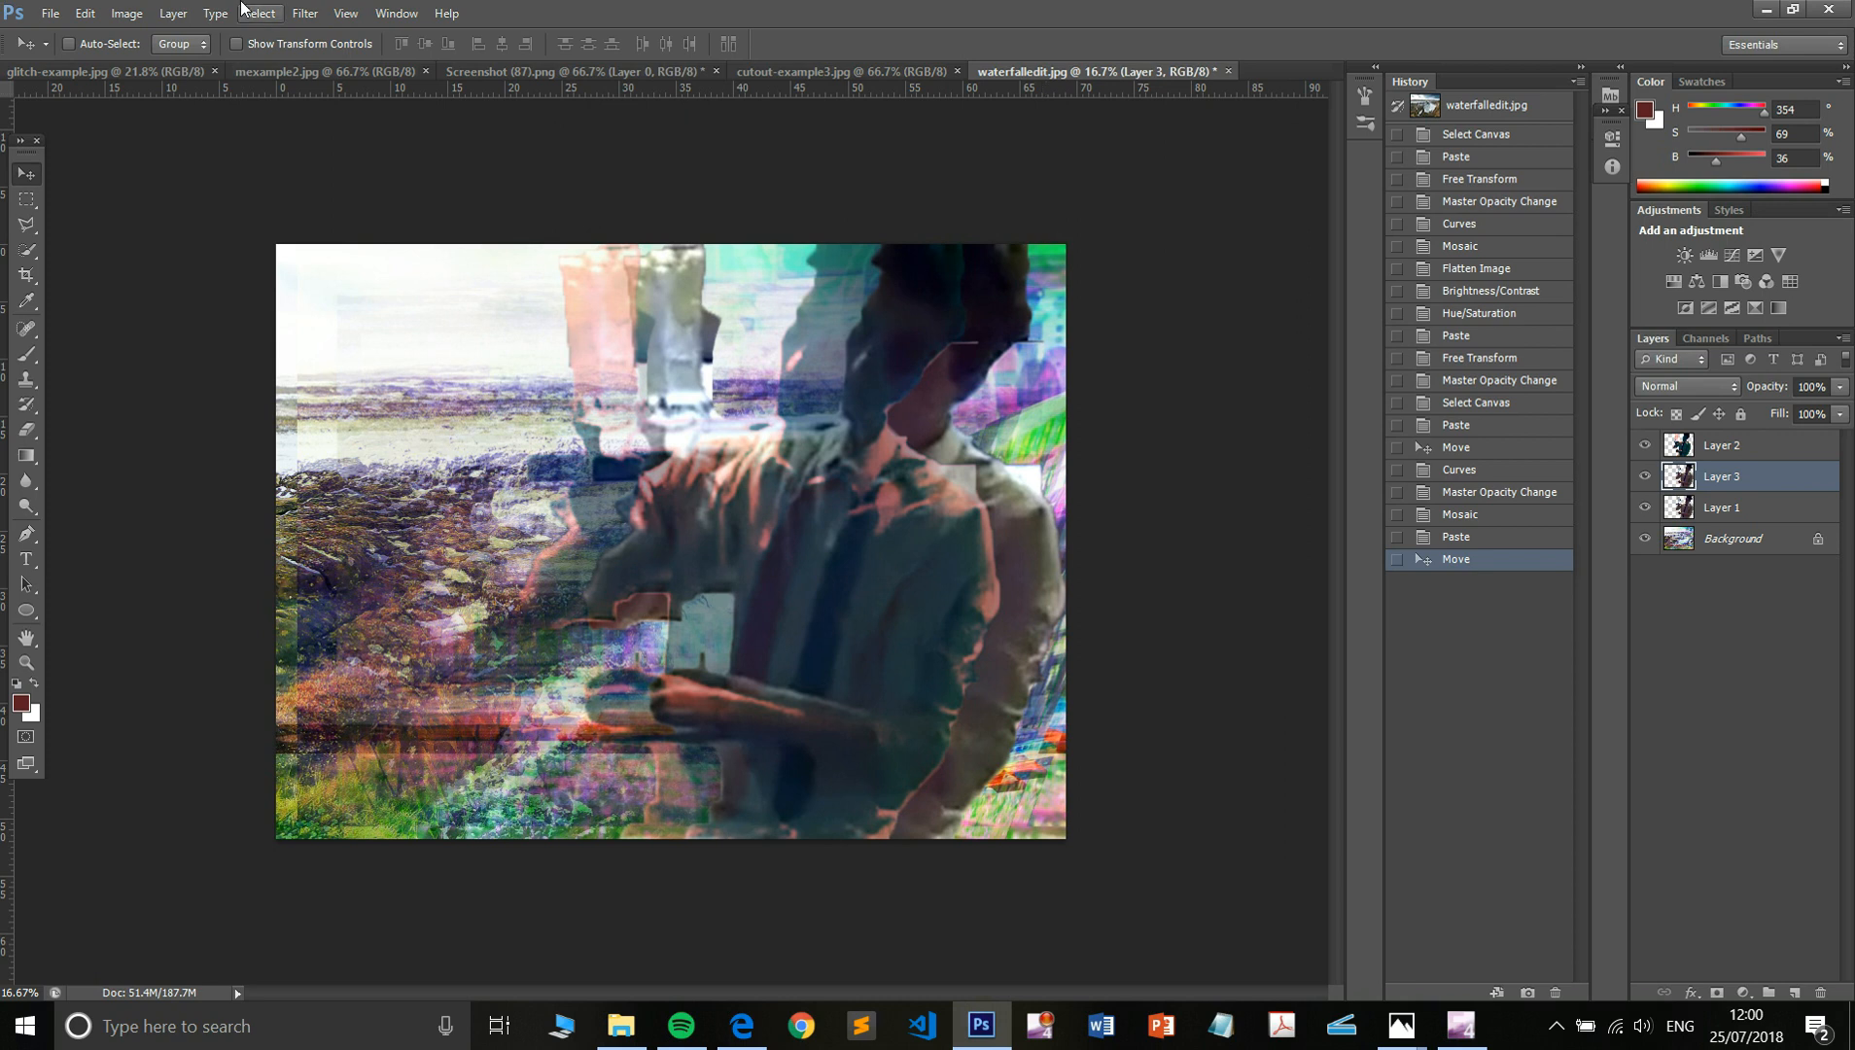
- Copy the front Microsoft Security Client error box from glitch-example.jpg into waterfalledit.jpg and place its layer on top of the stack
{"action": "left_click", "coordinate": [185, 70]}
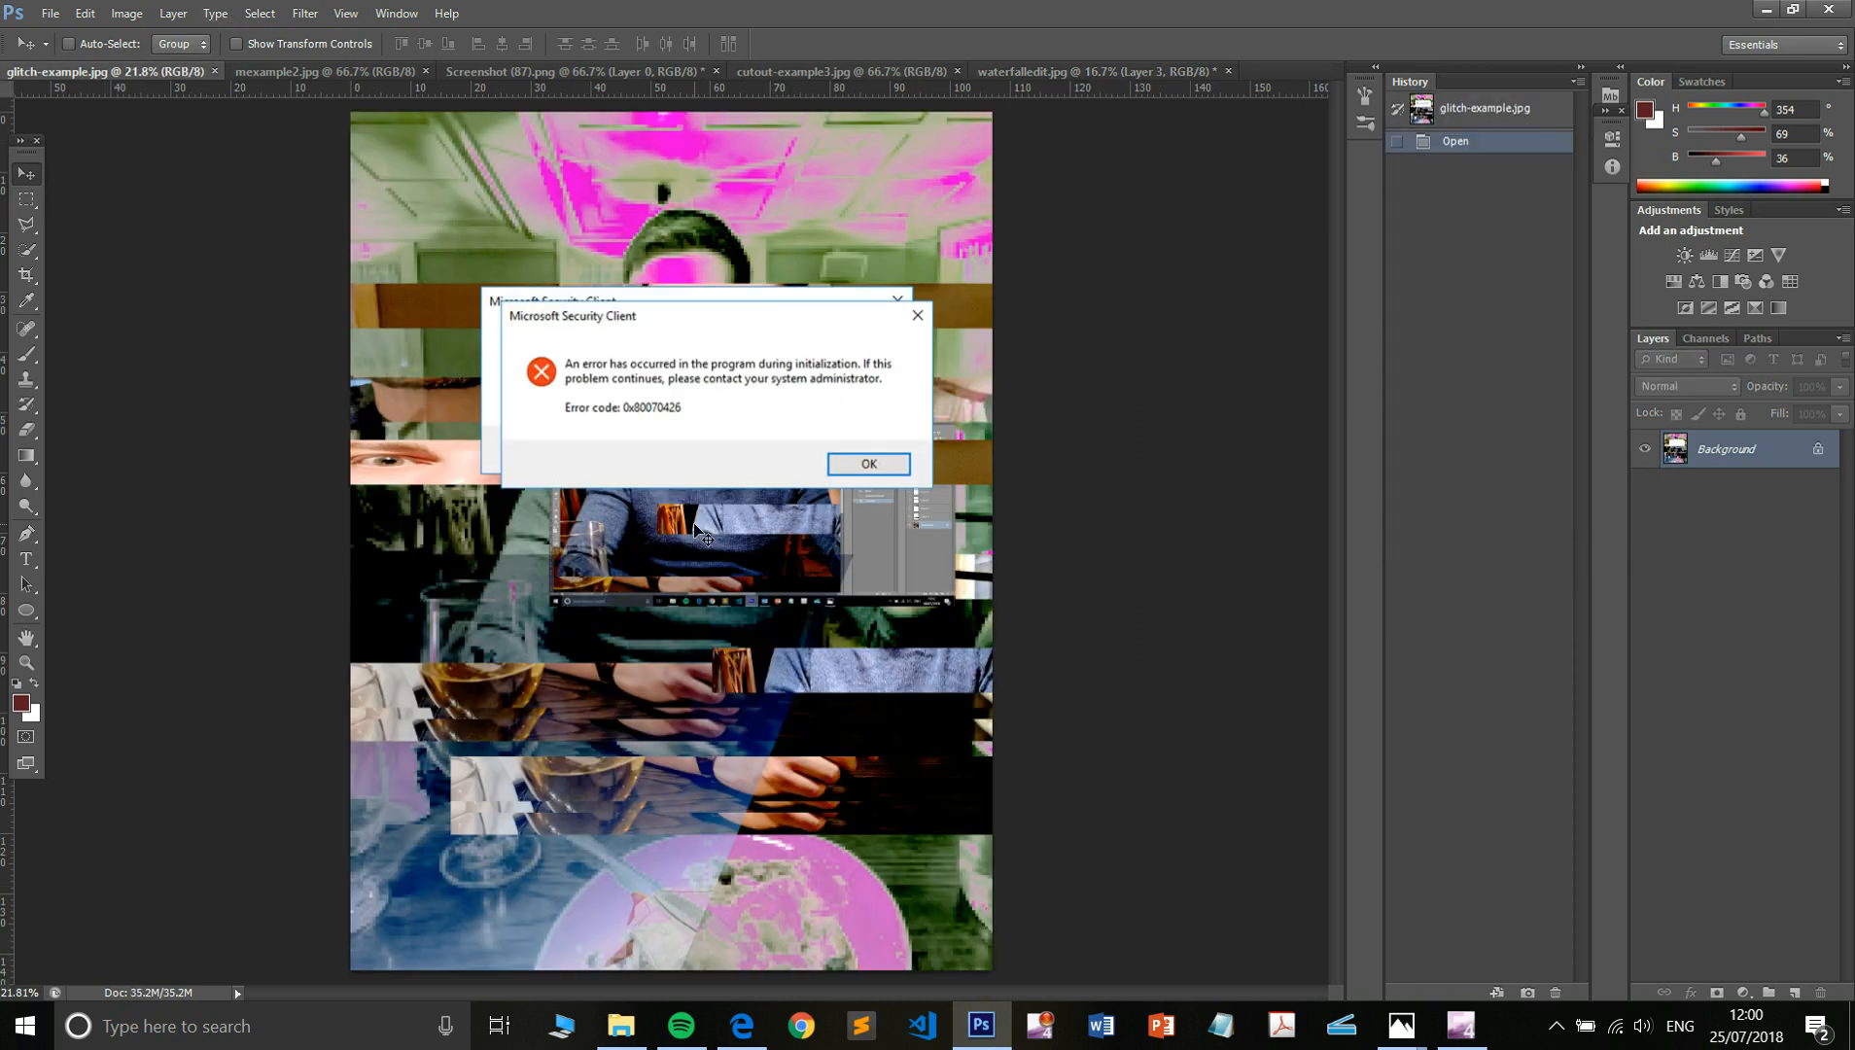
{"action": "left_click", "coordinate": [1118, 68]}
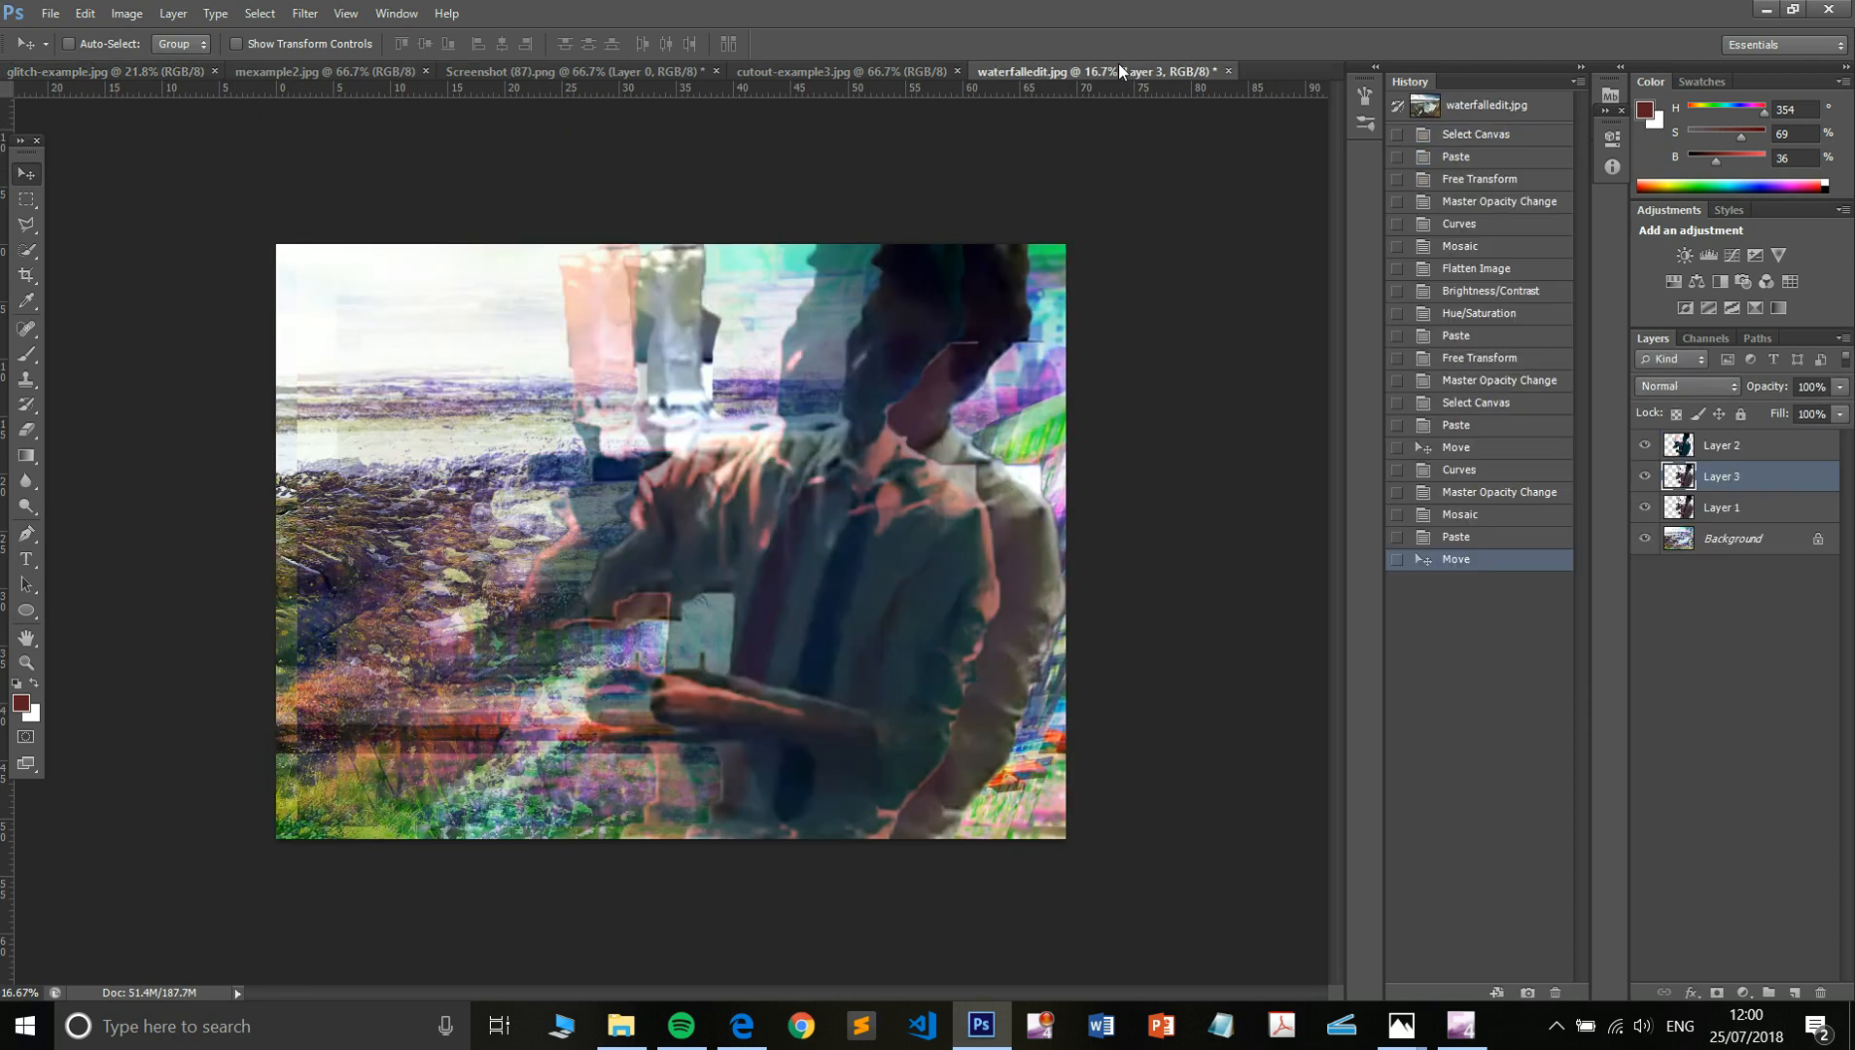
{"action": "left_click", "coordinate": [114, 72]}
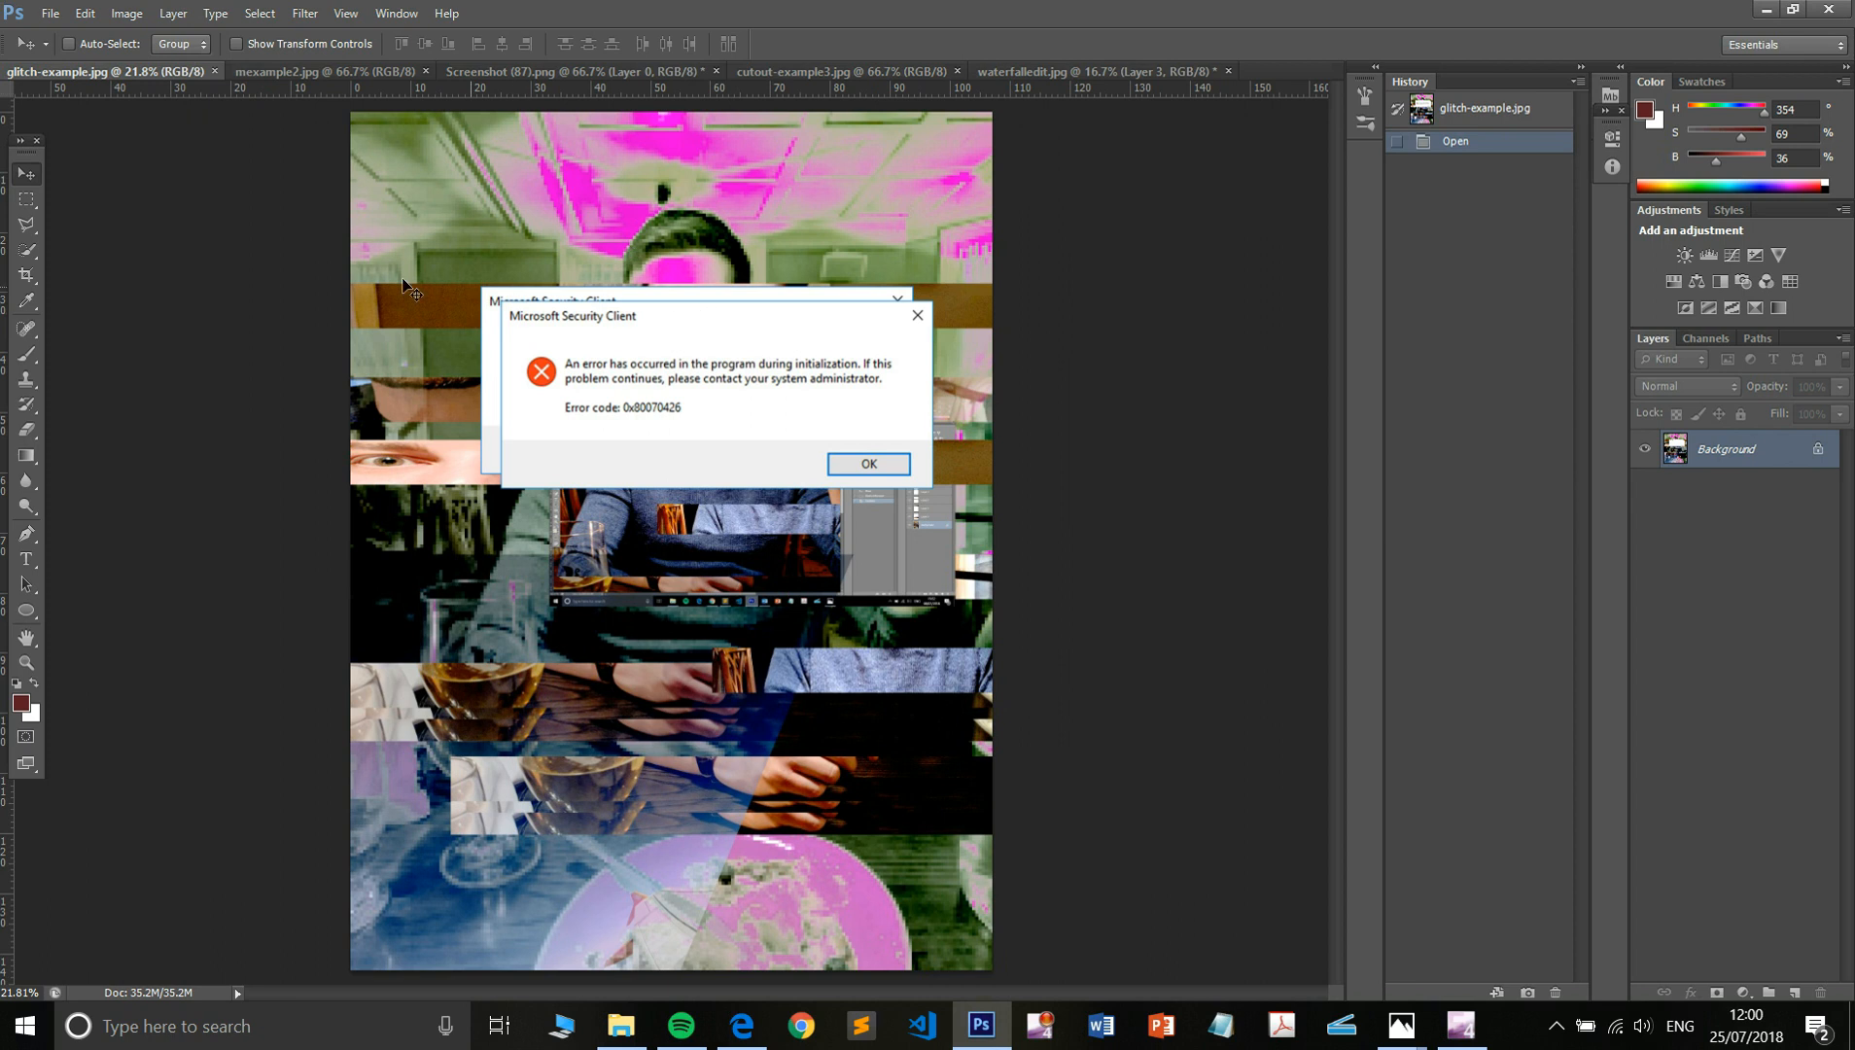
{"action": "left_click", "coordinate": [26, 200]}
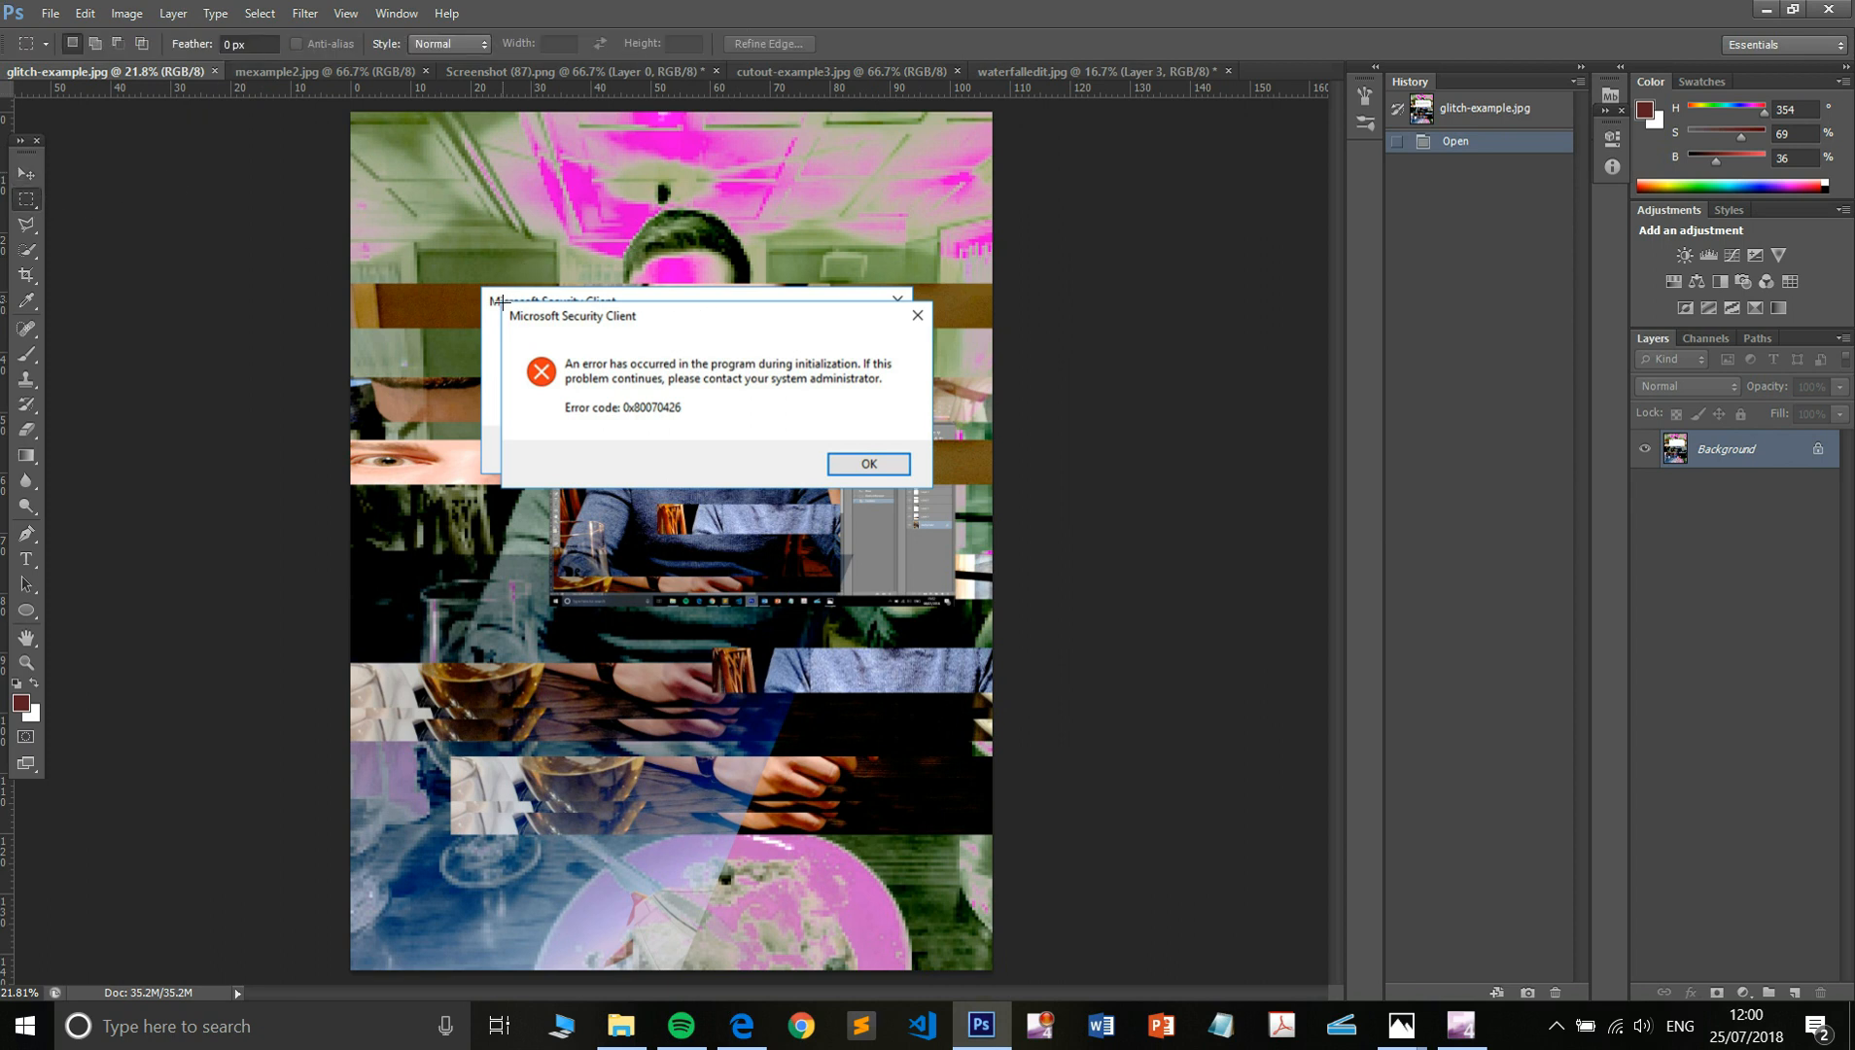
{"action": "left_click_drag", "start_coordinate": [499, 303], "coordinate": [933, 484]}
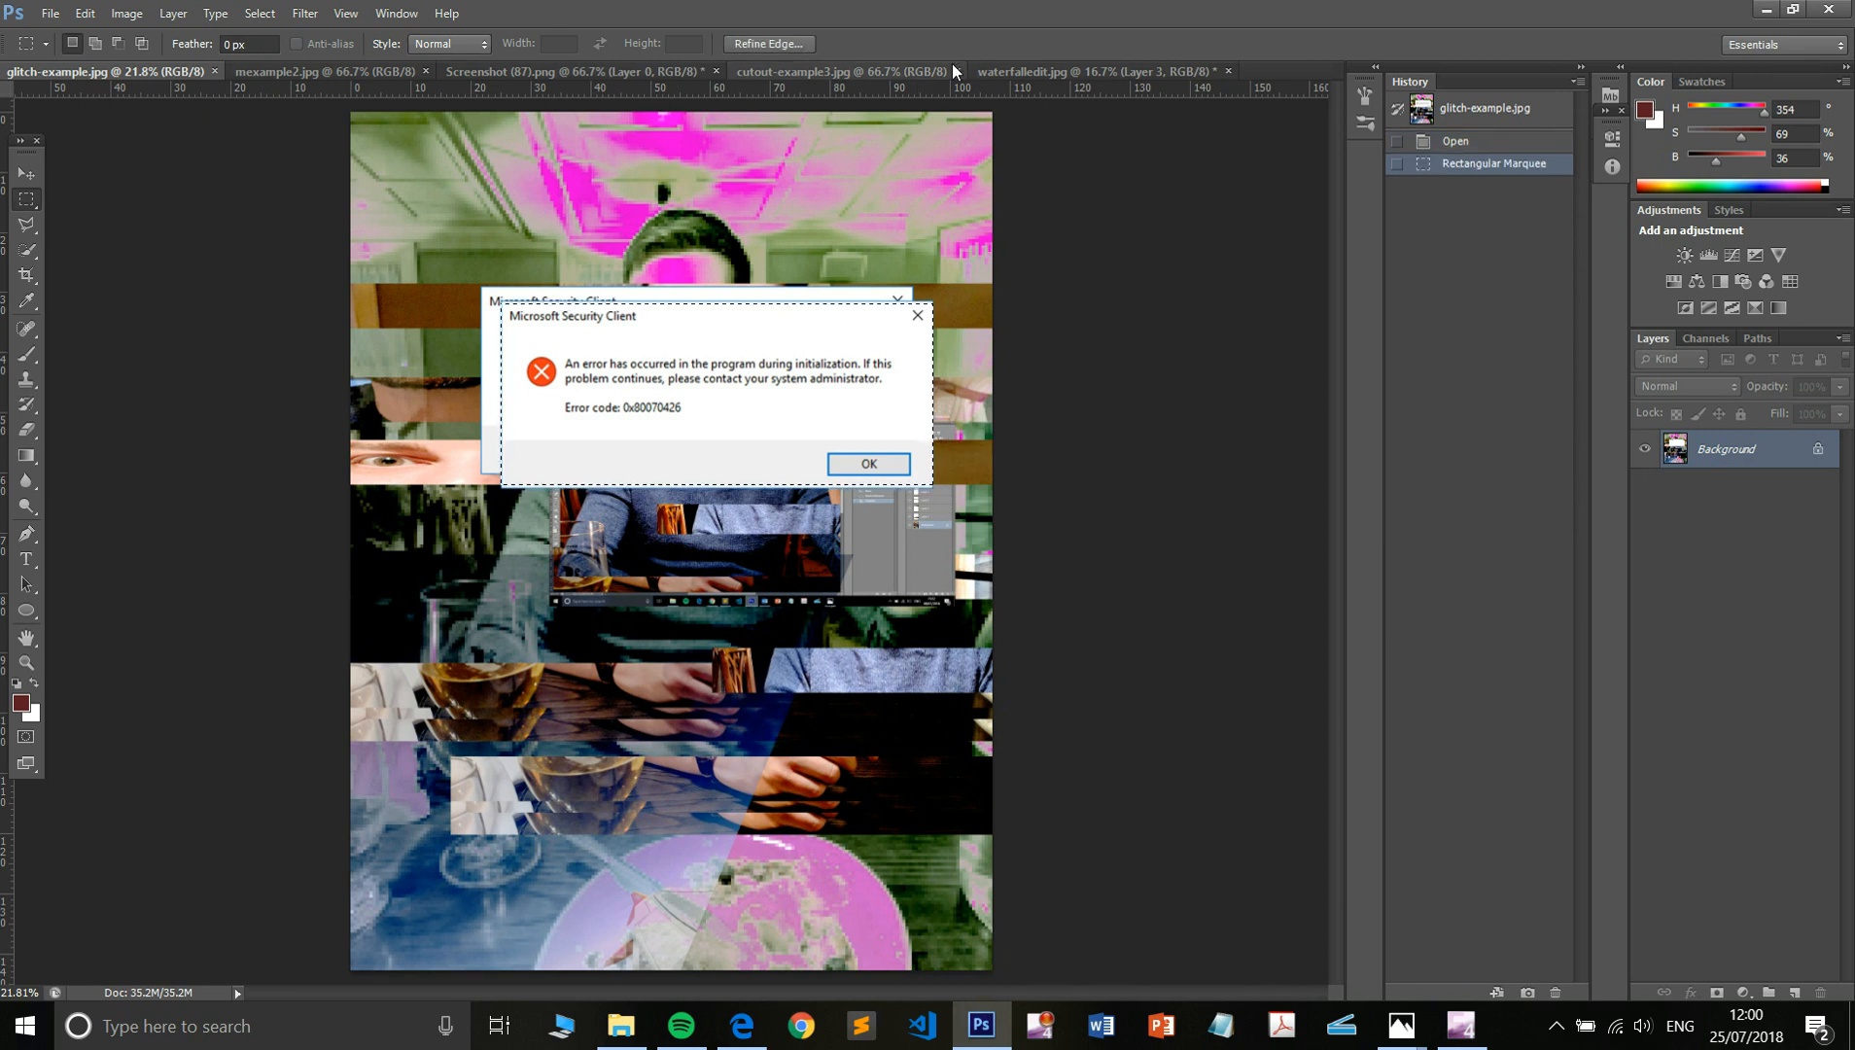
{"action": "left_click", "coordinate": [1082, 62]}
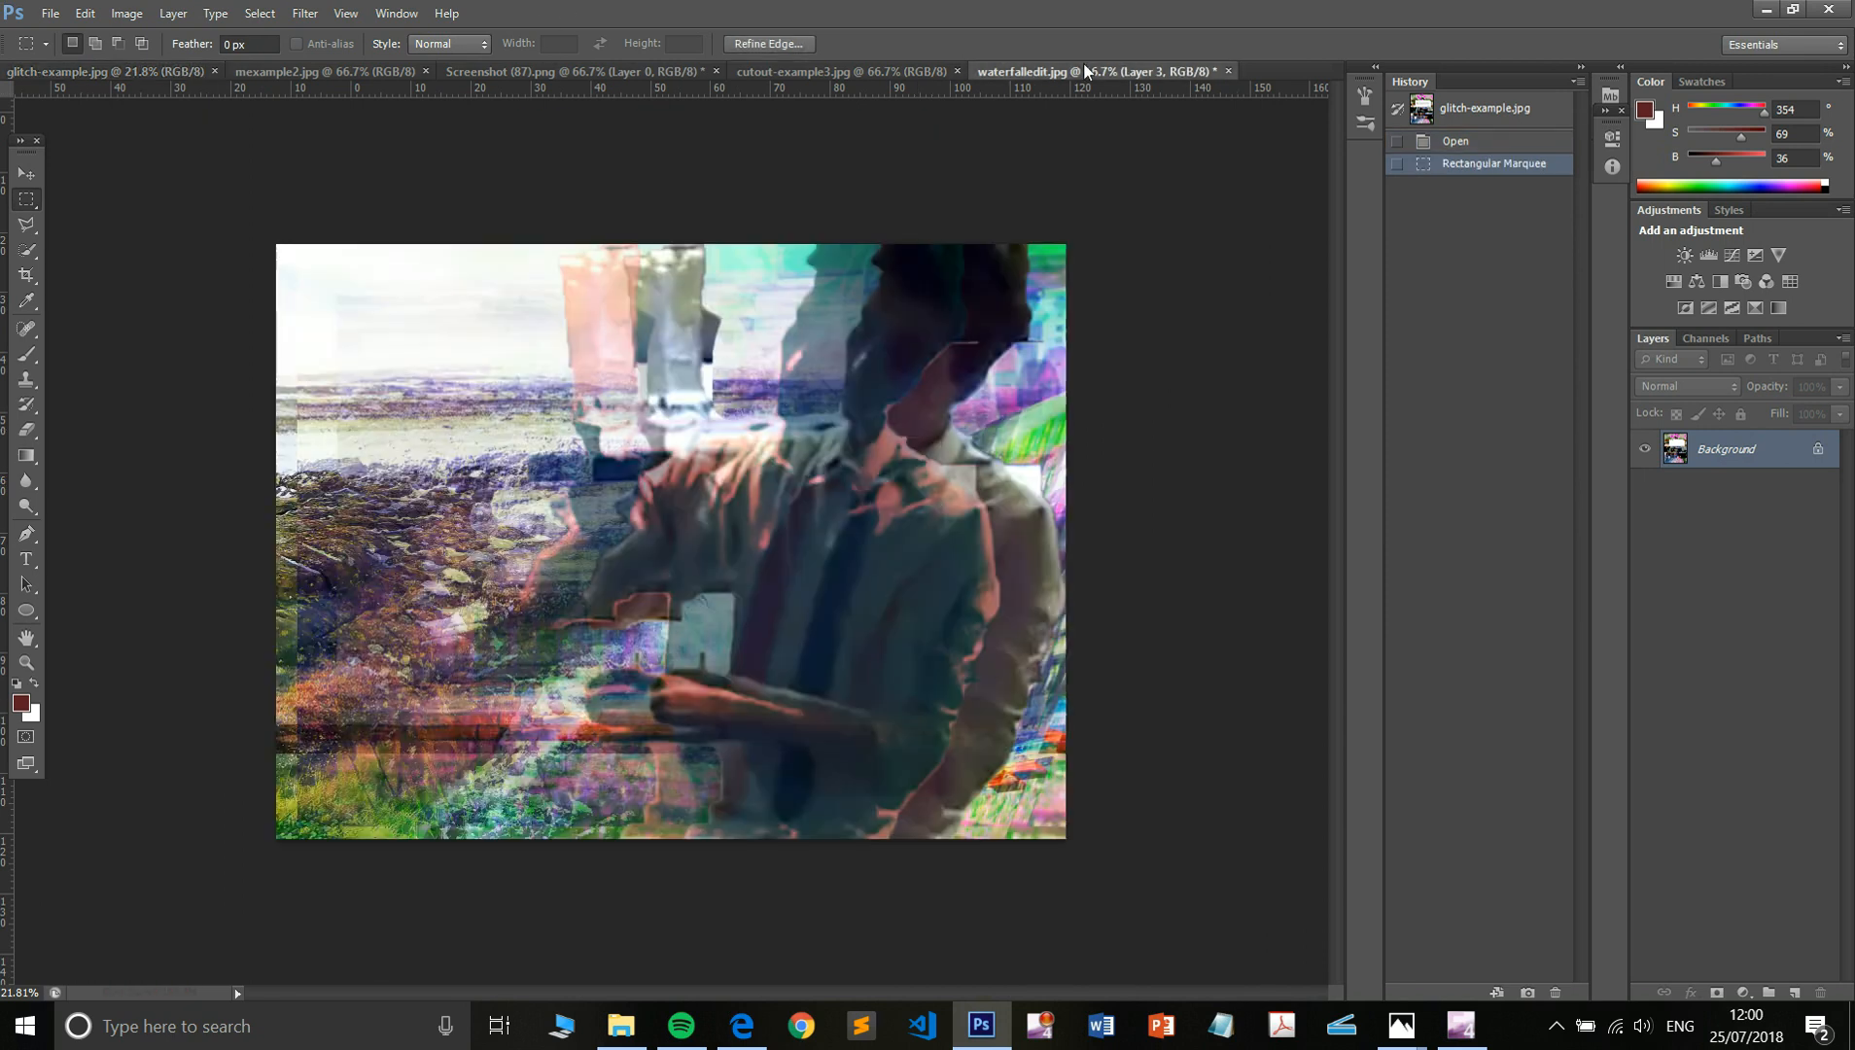
{"action": "key", "text": "ctrl+v"}
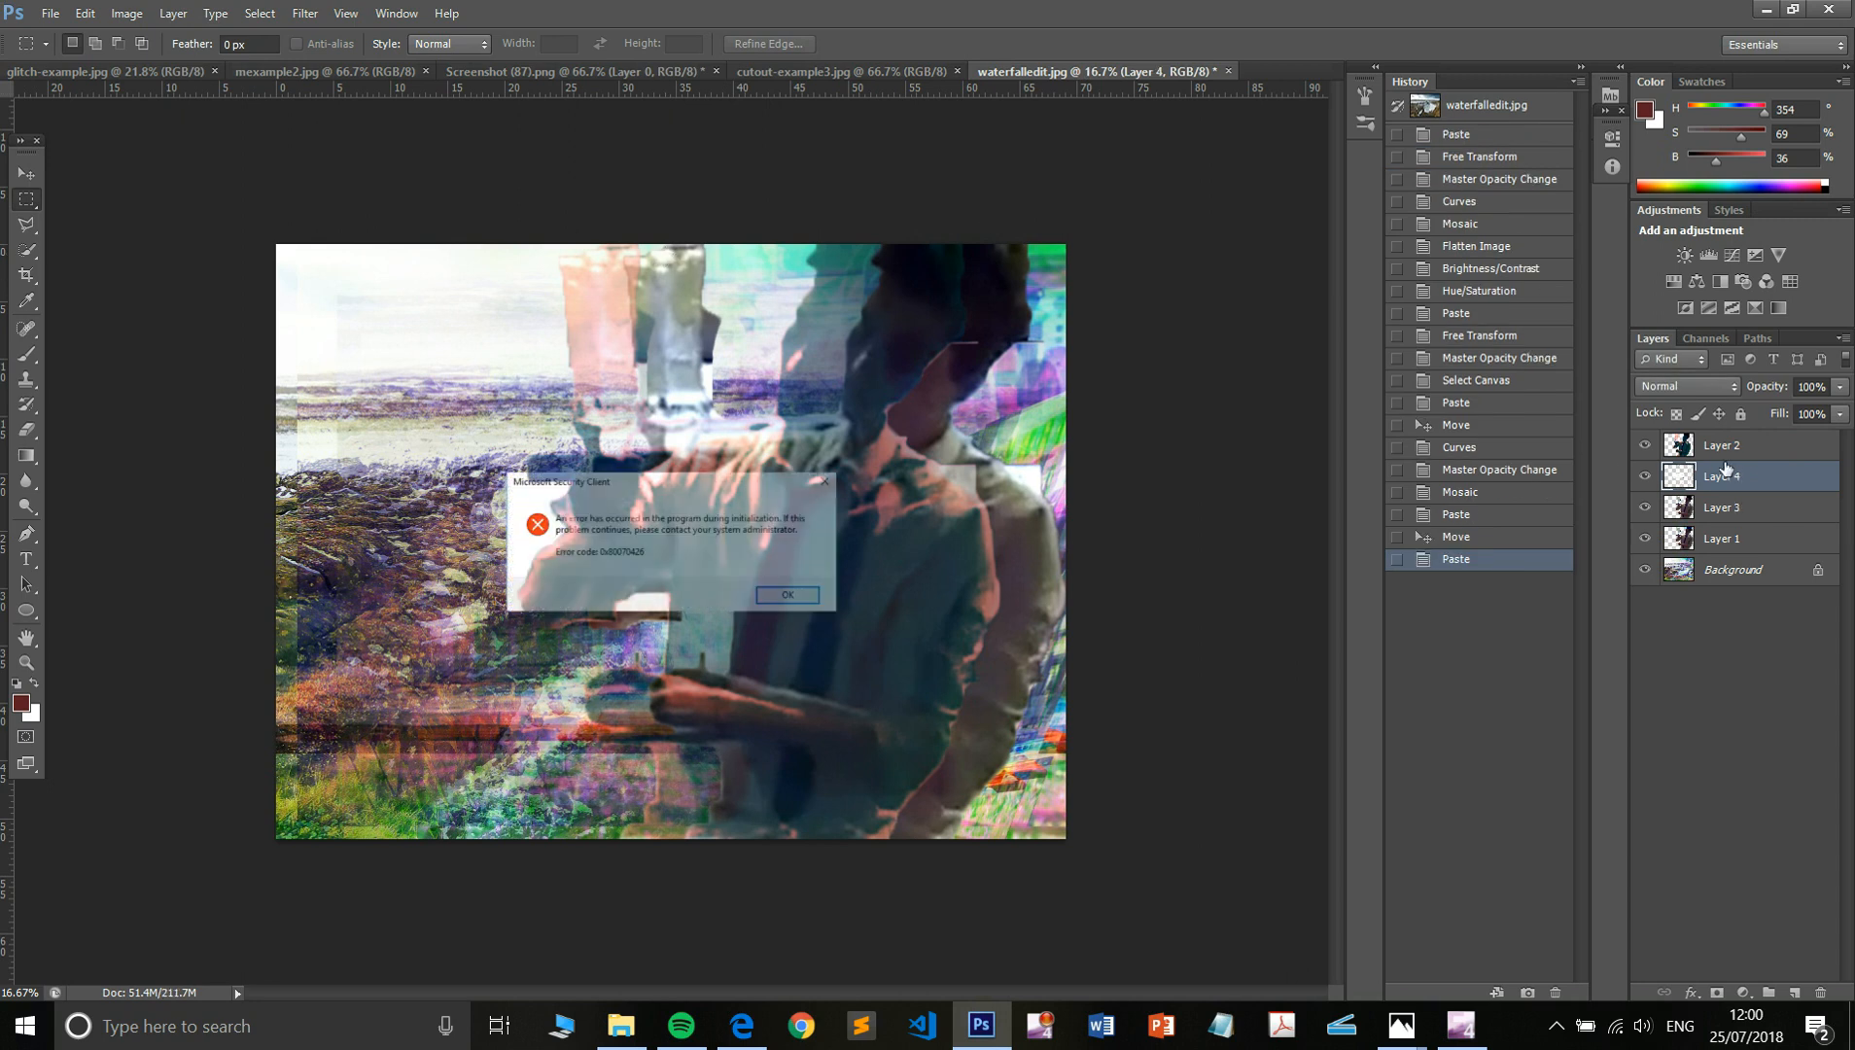
{"action": "left_click_drag", "start_coordinate": [1729, 475], "coordinate": [1730, 442]}
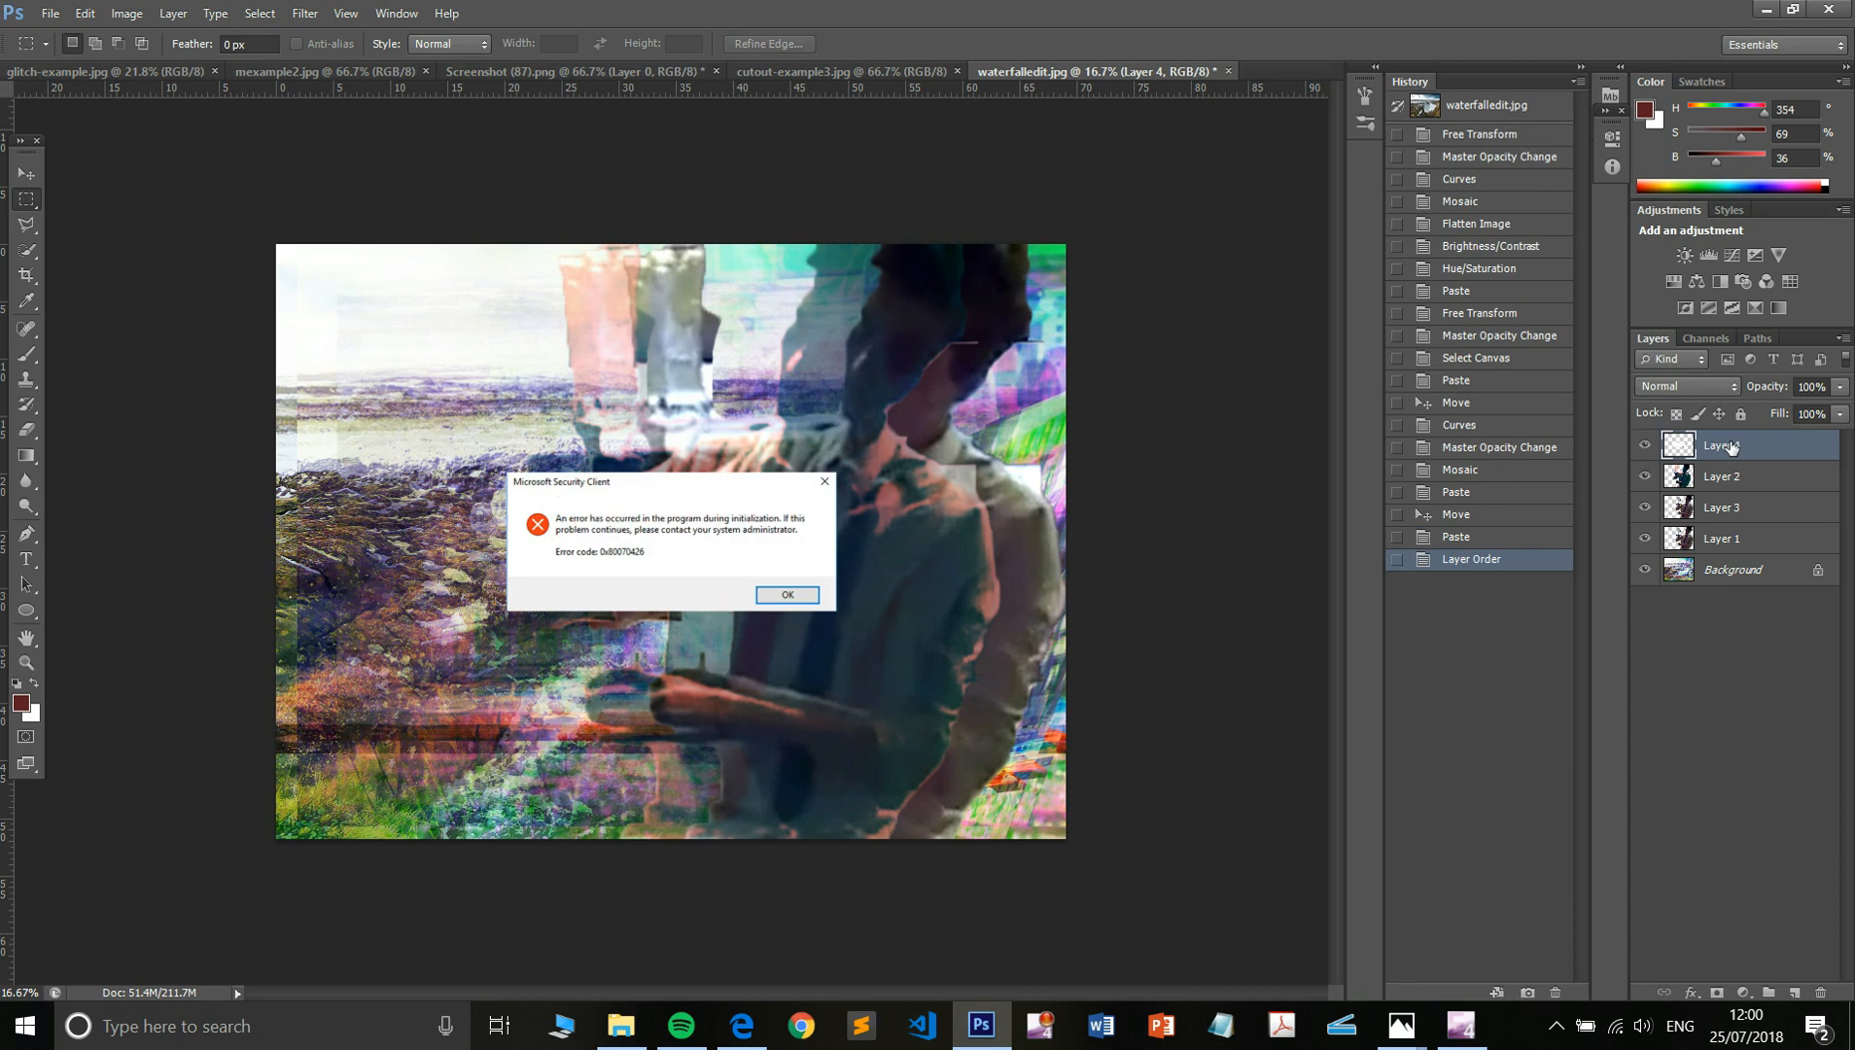
- Shrink the error box slightly and place it over the left half of the image, beside the bartender's raised arm
{"action": "key", "text": "ctrl+t"}
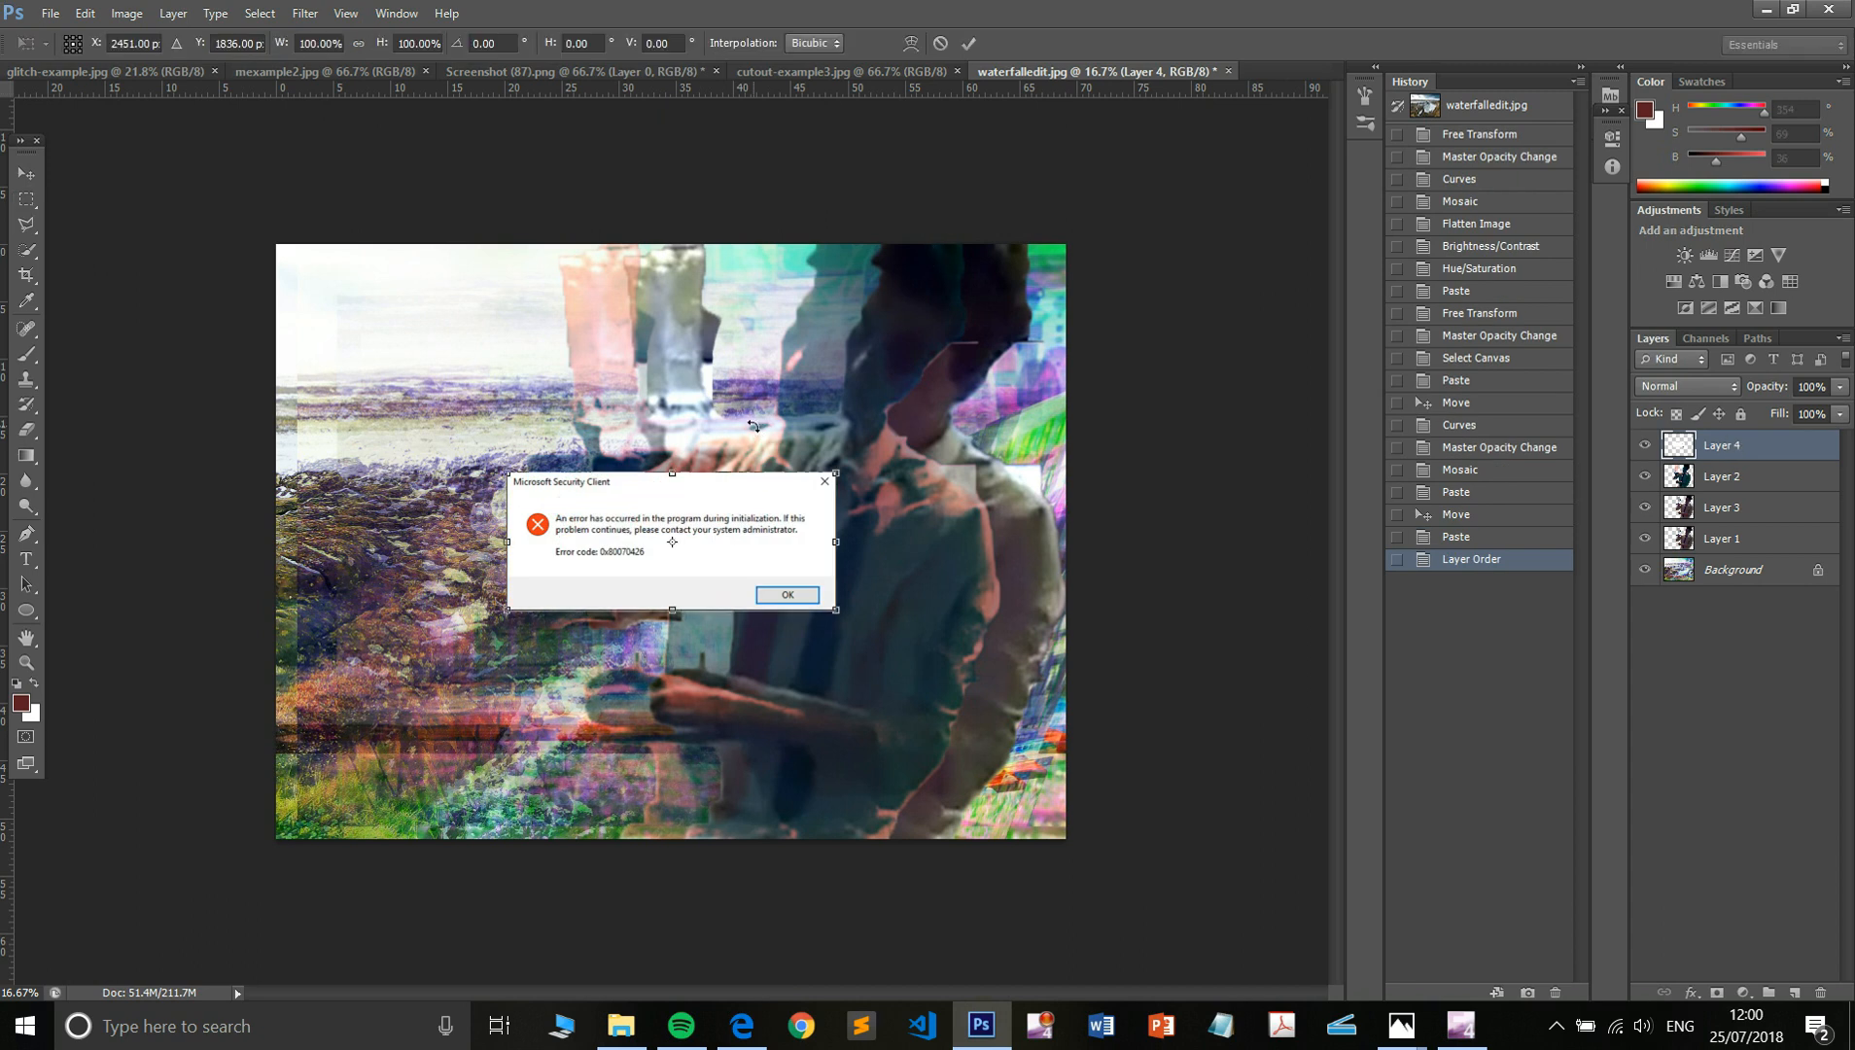
{"action": "left_click_drag", "start_coordinate": [788, 542], "coordinate": [599, 493]}
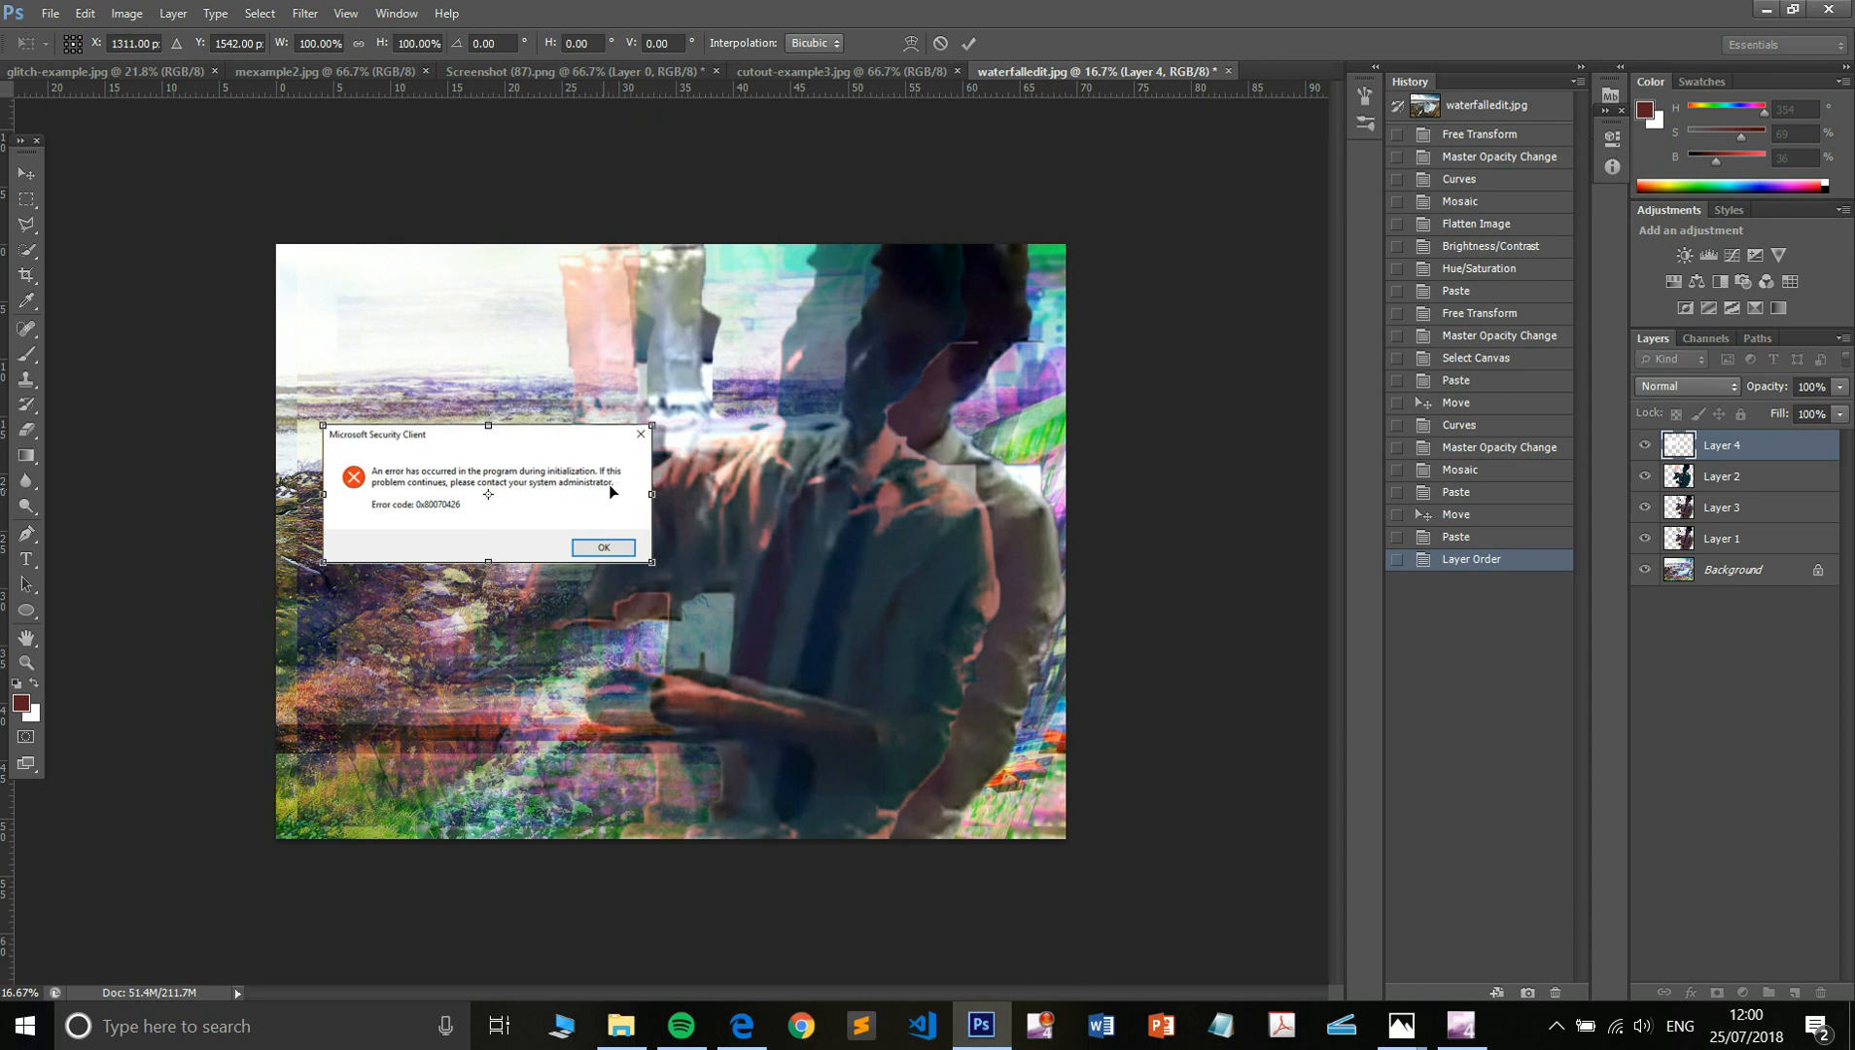
{"action": "left_click_drag", "start_coordinate": [653, 561], "coordinate": [603, 521]}
{"action": "key", "text": "m"}
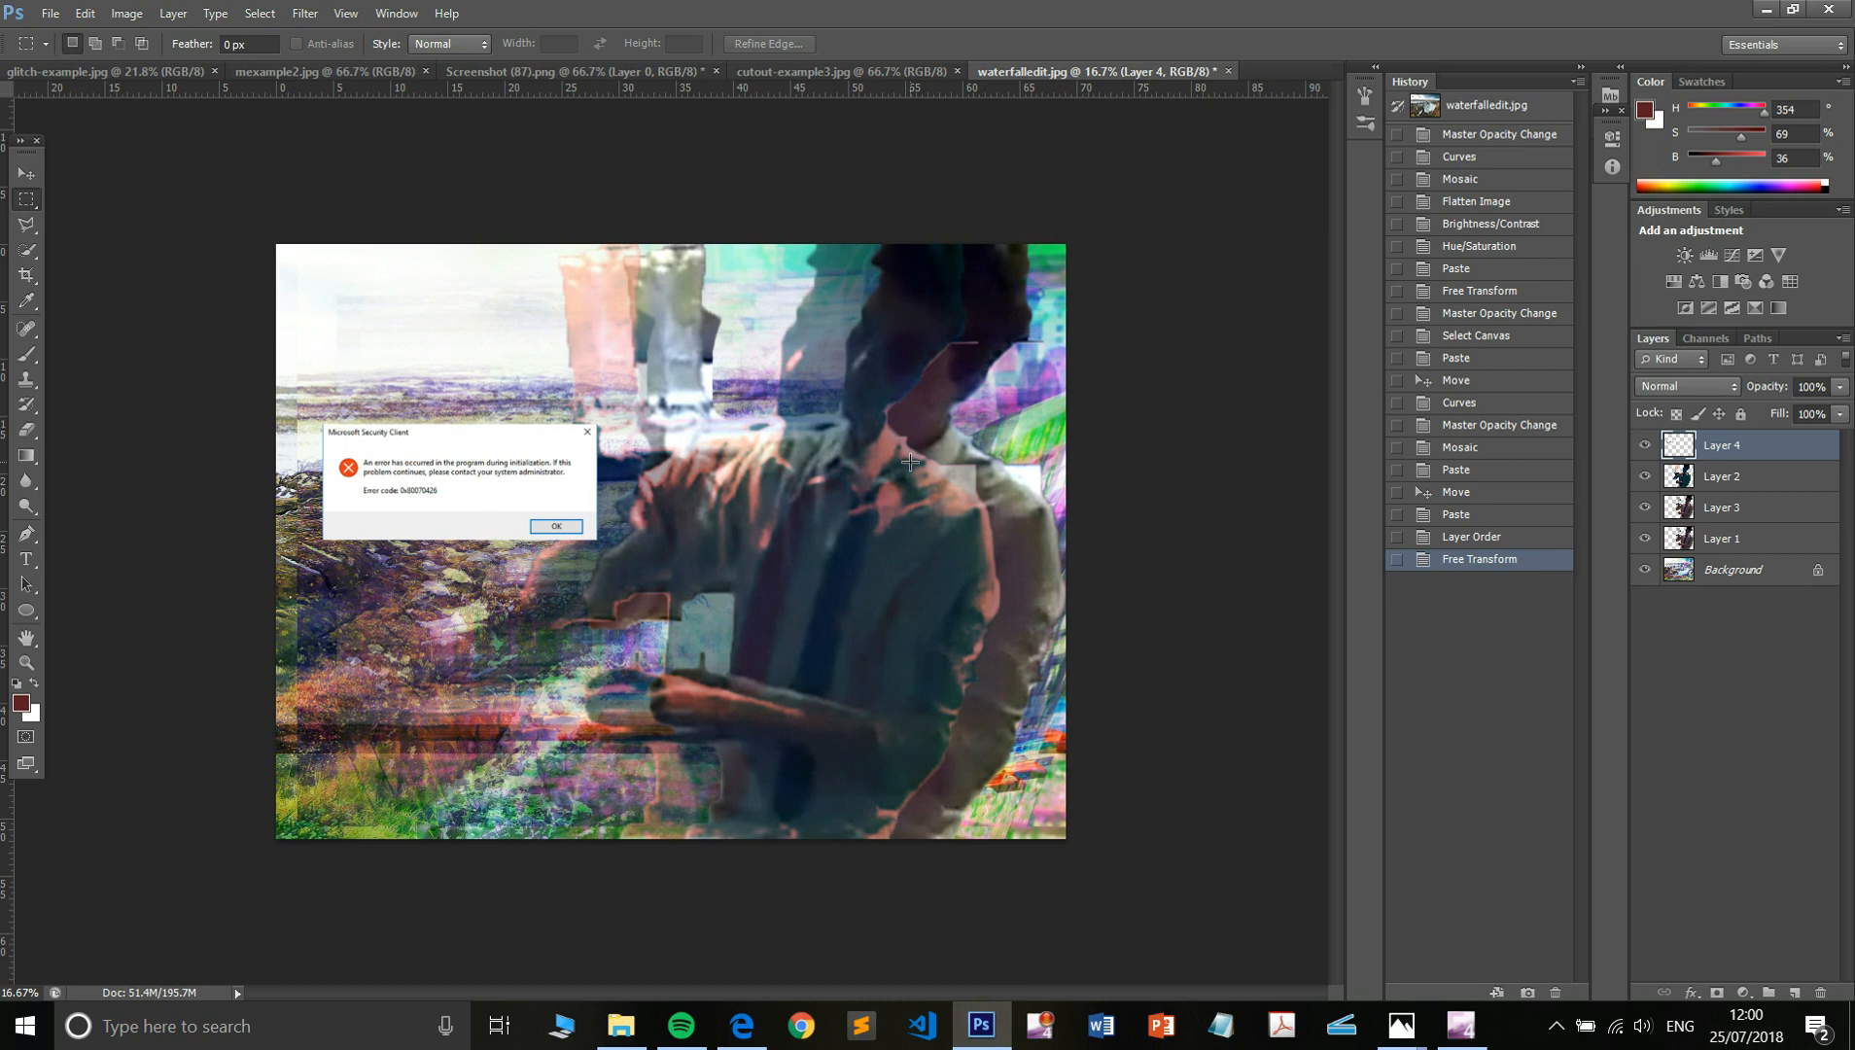
- Paste two more copies of the reduced error box and cascade them down and to the right over the first one
{"action": "key", "text": "ctrl+a"}
{"action": "key", "text": "ctrl+v"}
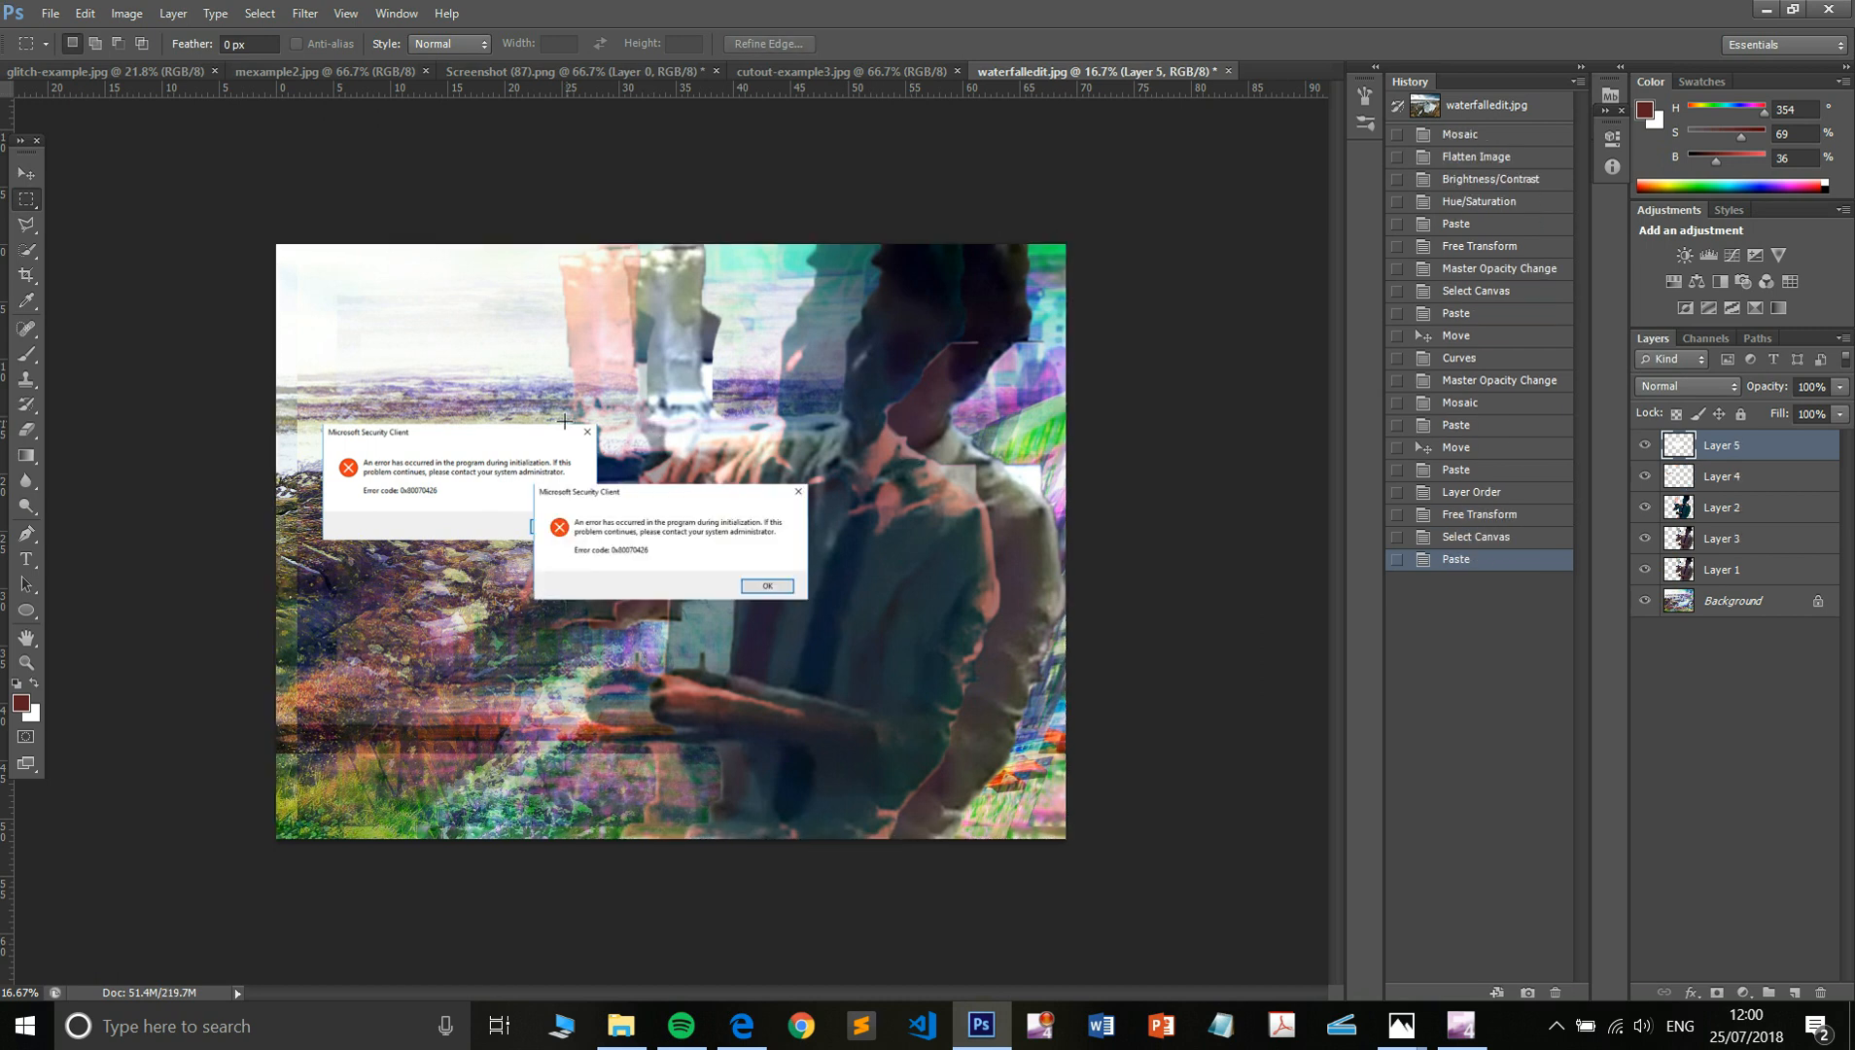
{"action": "key", "text": "v"}
{"action": "left_click_drag", "start_coordinate": [649, 523], "coordinate": [460, 489]}
{"action": "key", "text": "ctrl+v"}
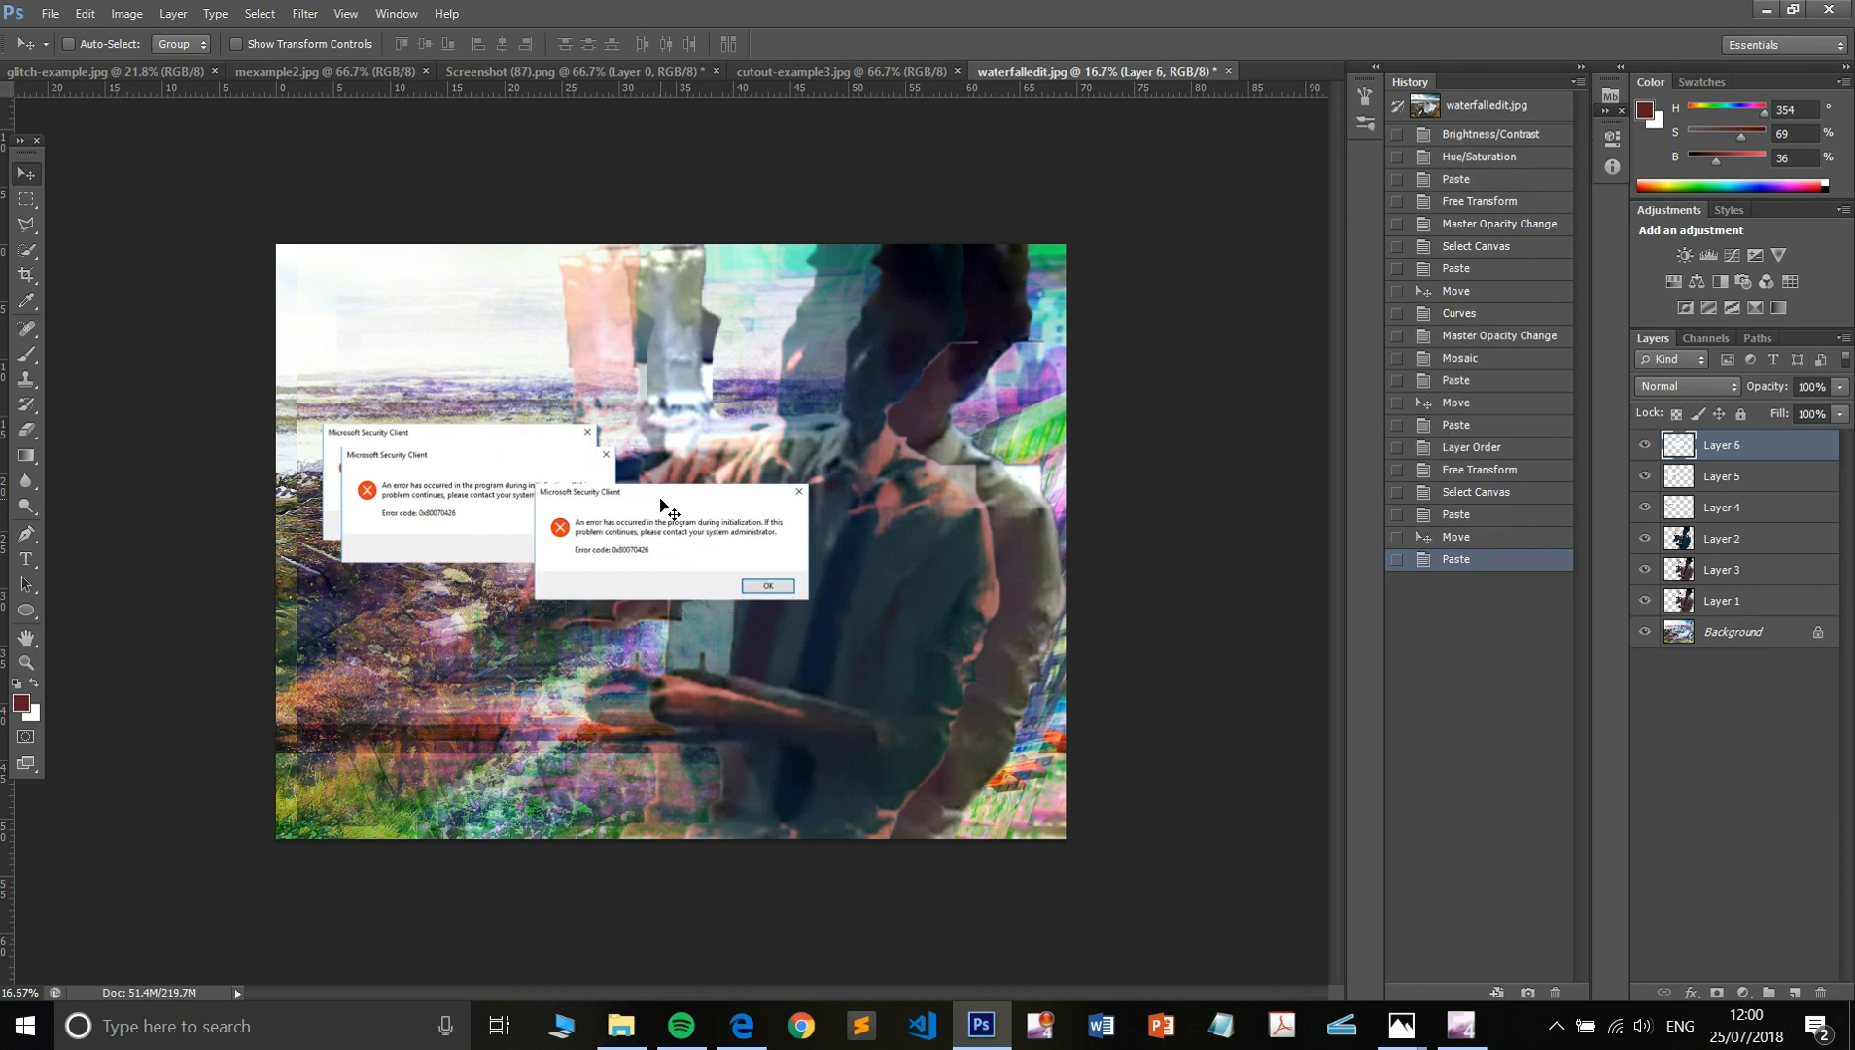
{"action": "left_click_drag", "start_coordinate": [704, 550], "coordinate": [527, 550]}
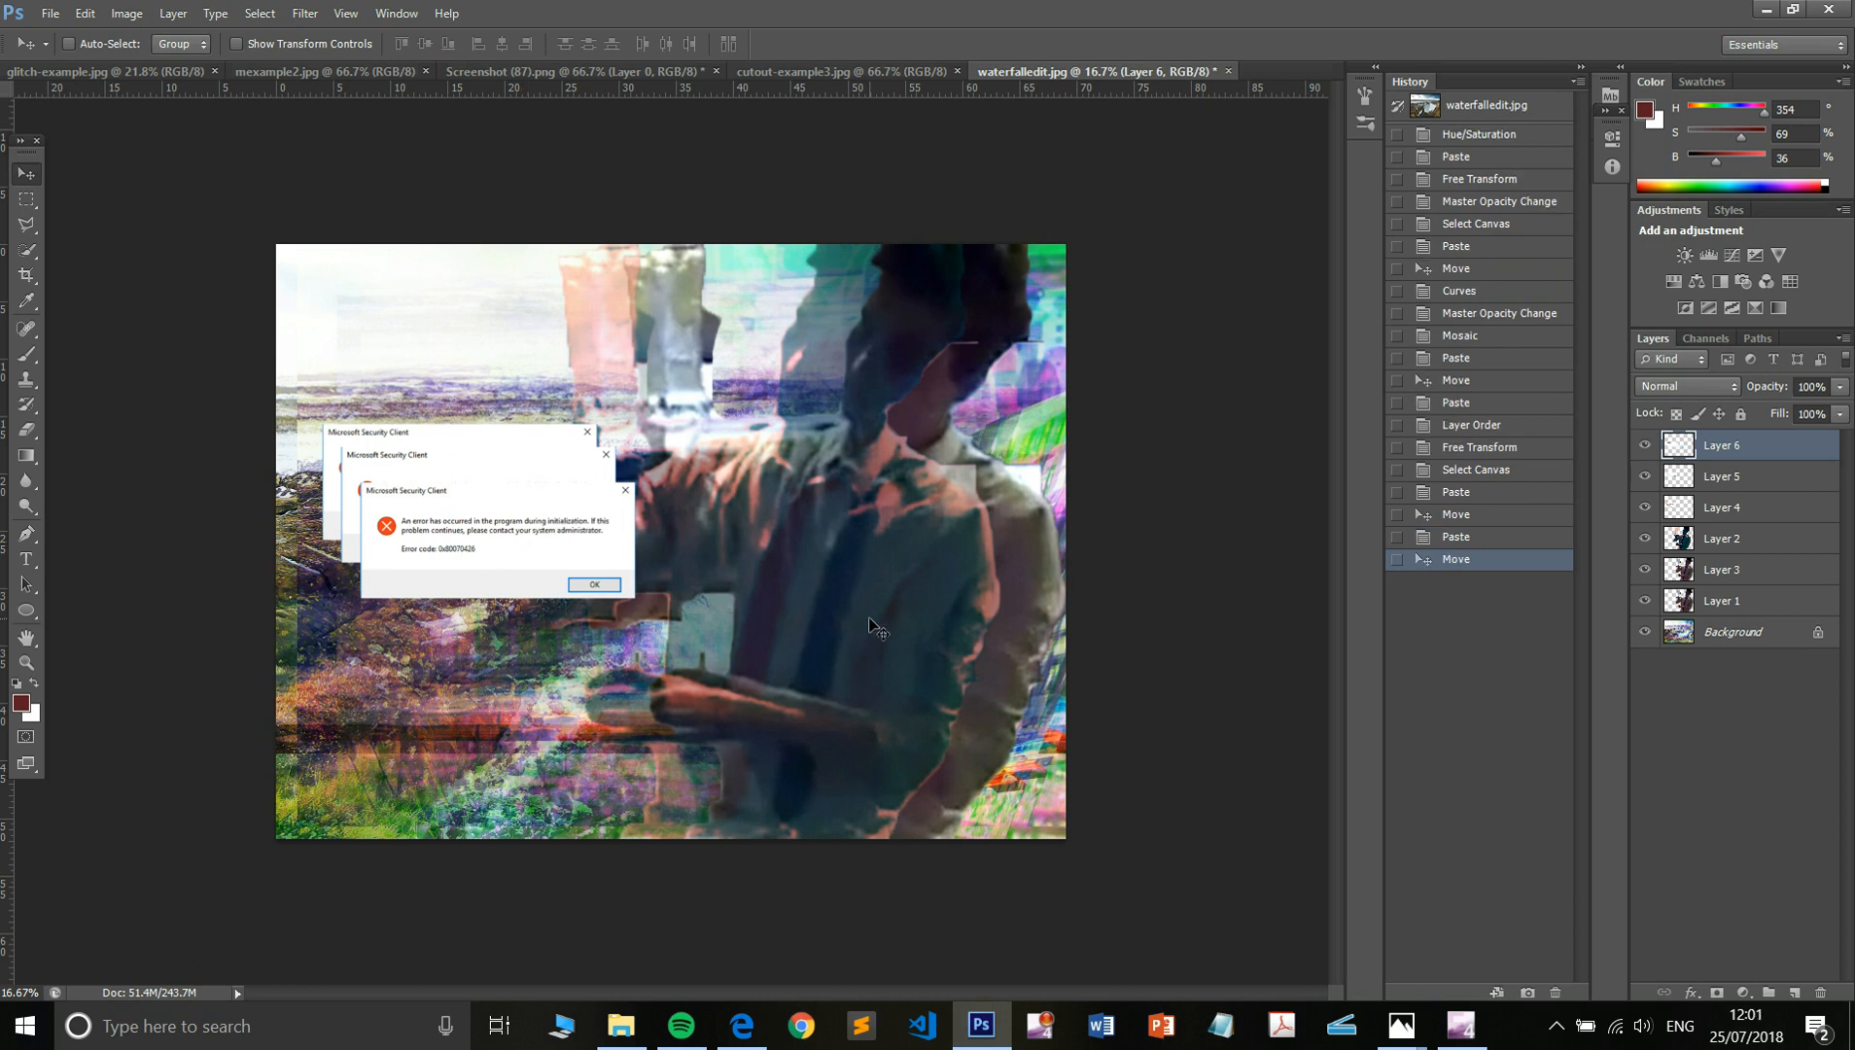
- Merge the three error box layers, Layer 4, Layer 5 and Layer 6, into a single layer
{"action": "left_click", "coordinate": [1724, 500], "text": "shift"}
{"action": "right_click", "coordinate": [1723, 497]}
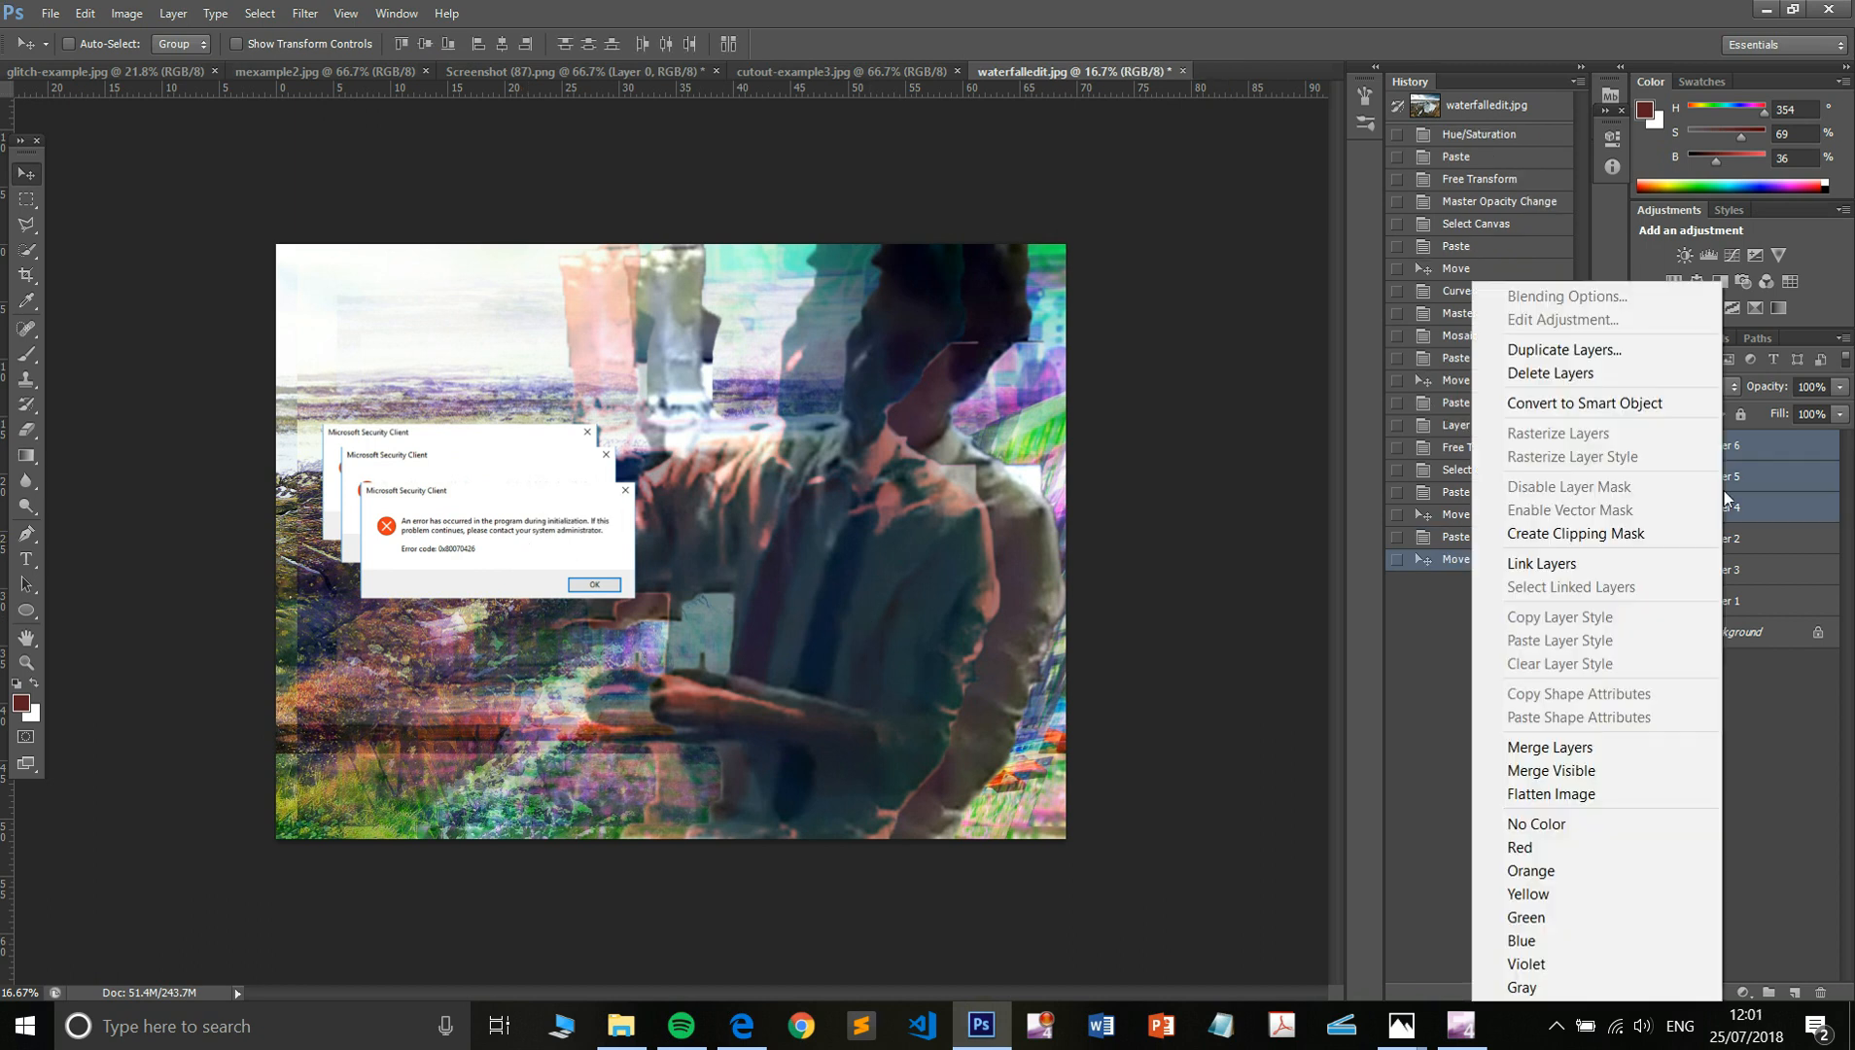
{"action": "left_click", "coordinate": [1633, 747]}
- Scale the merged error box cascade down to about 60% and place it in the upper-left area of the image
{"action": "key", "text": "ctrl+t"}
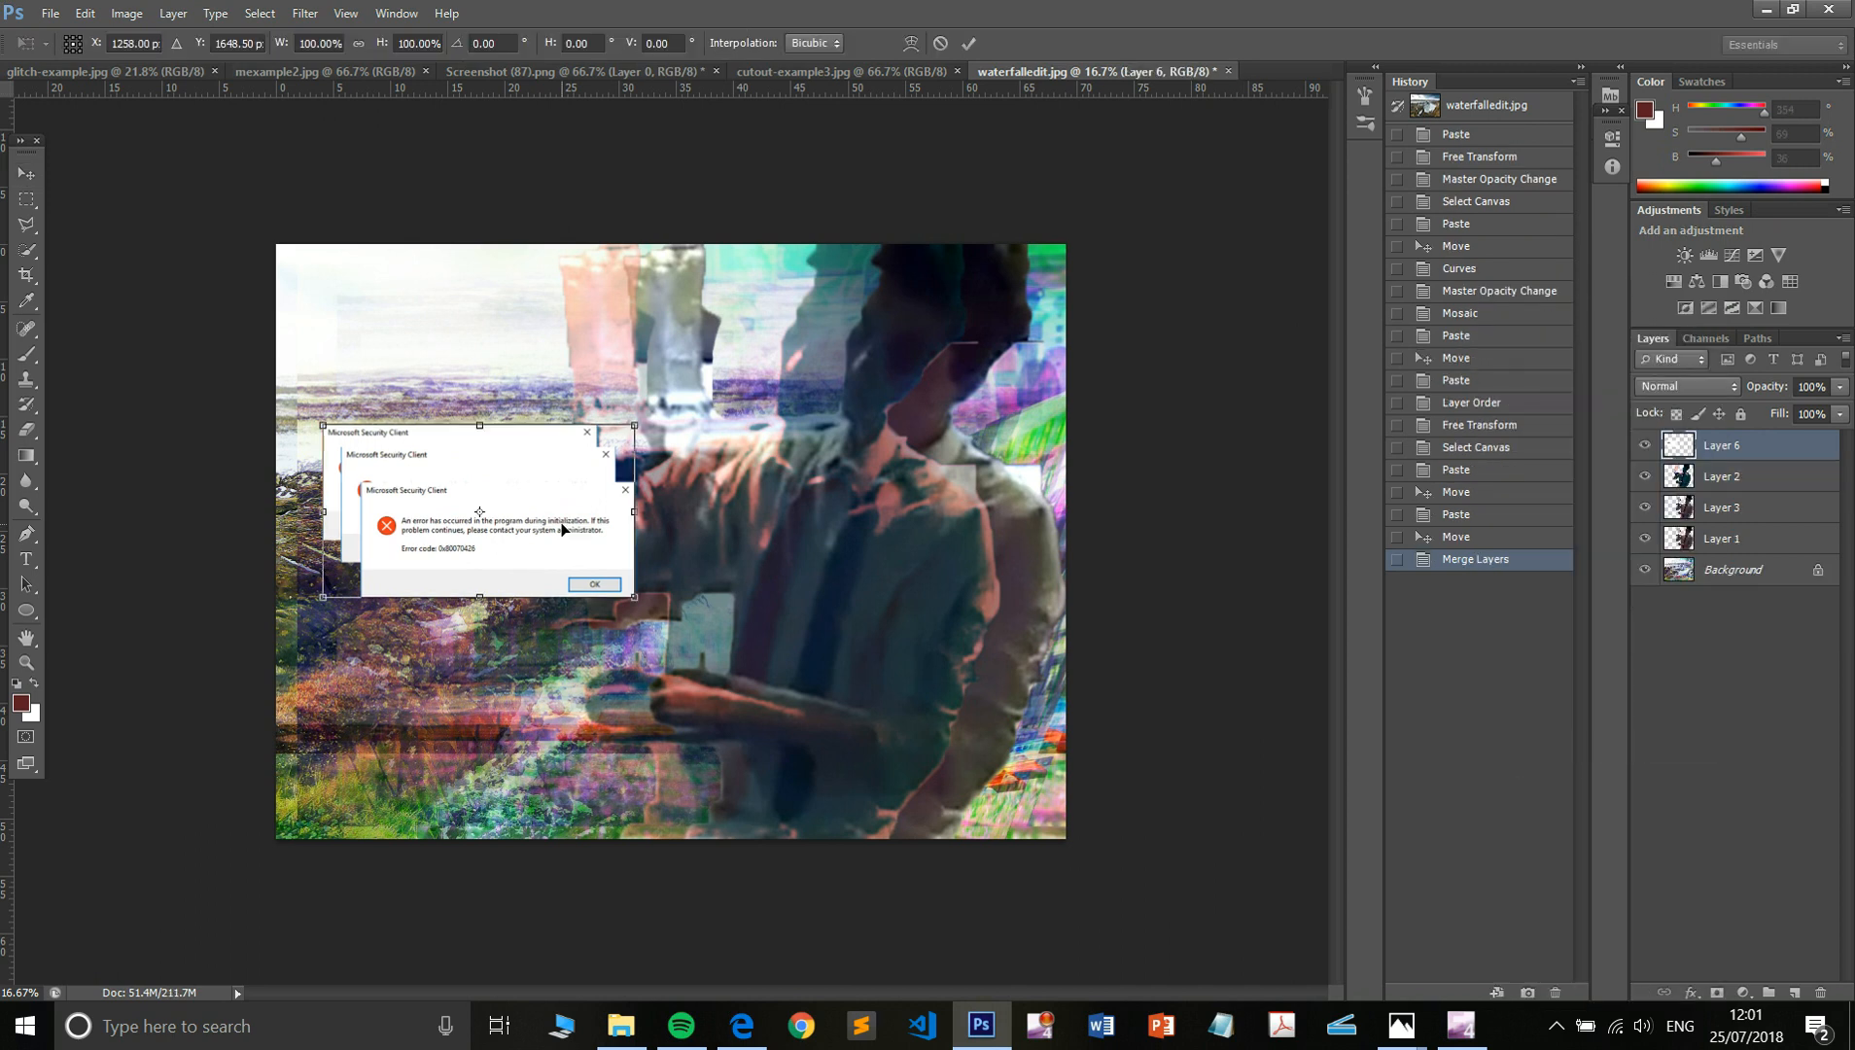
{"action": "left_click_drag", "start_coordinate": [635, 425], "coordinate": [474, 331]}
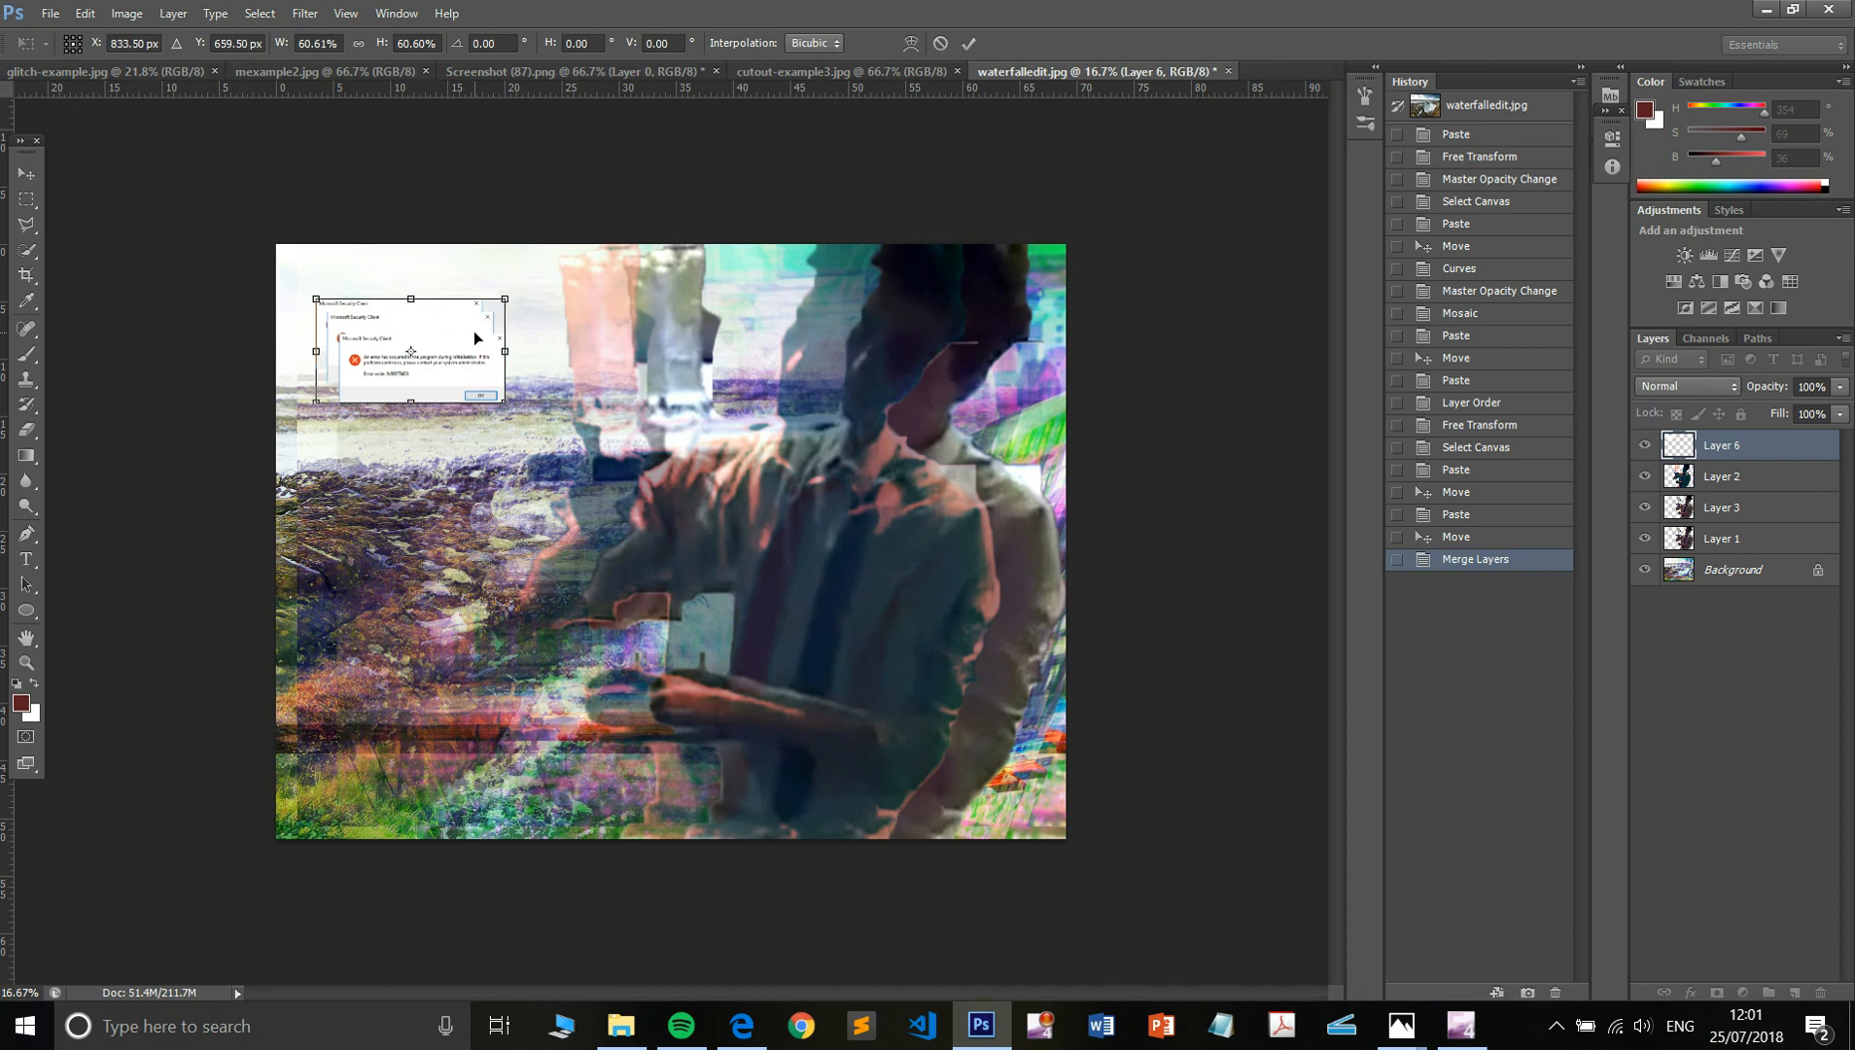
{"action": "key", "text": "Return"}
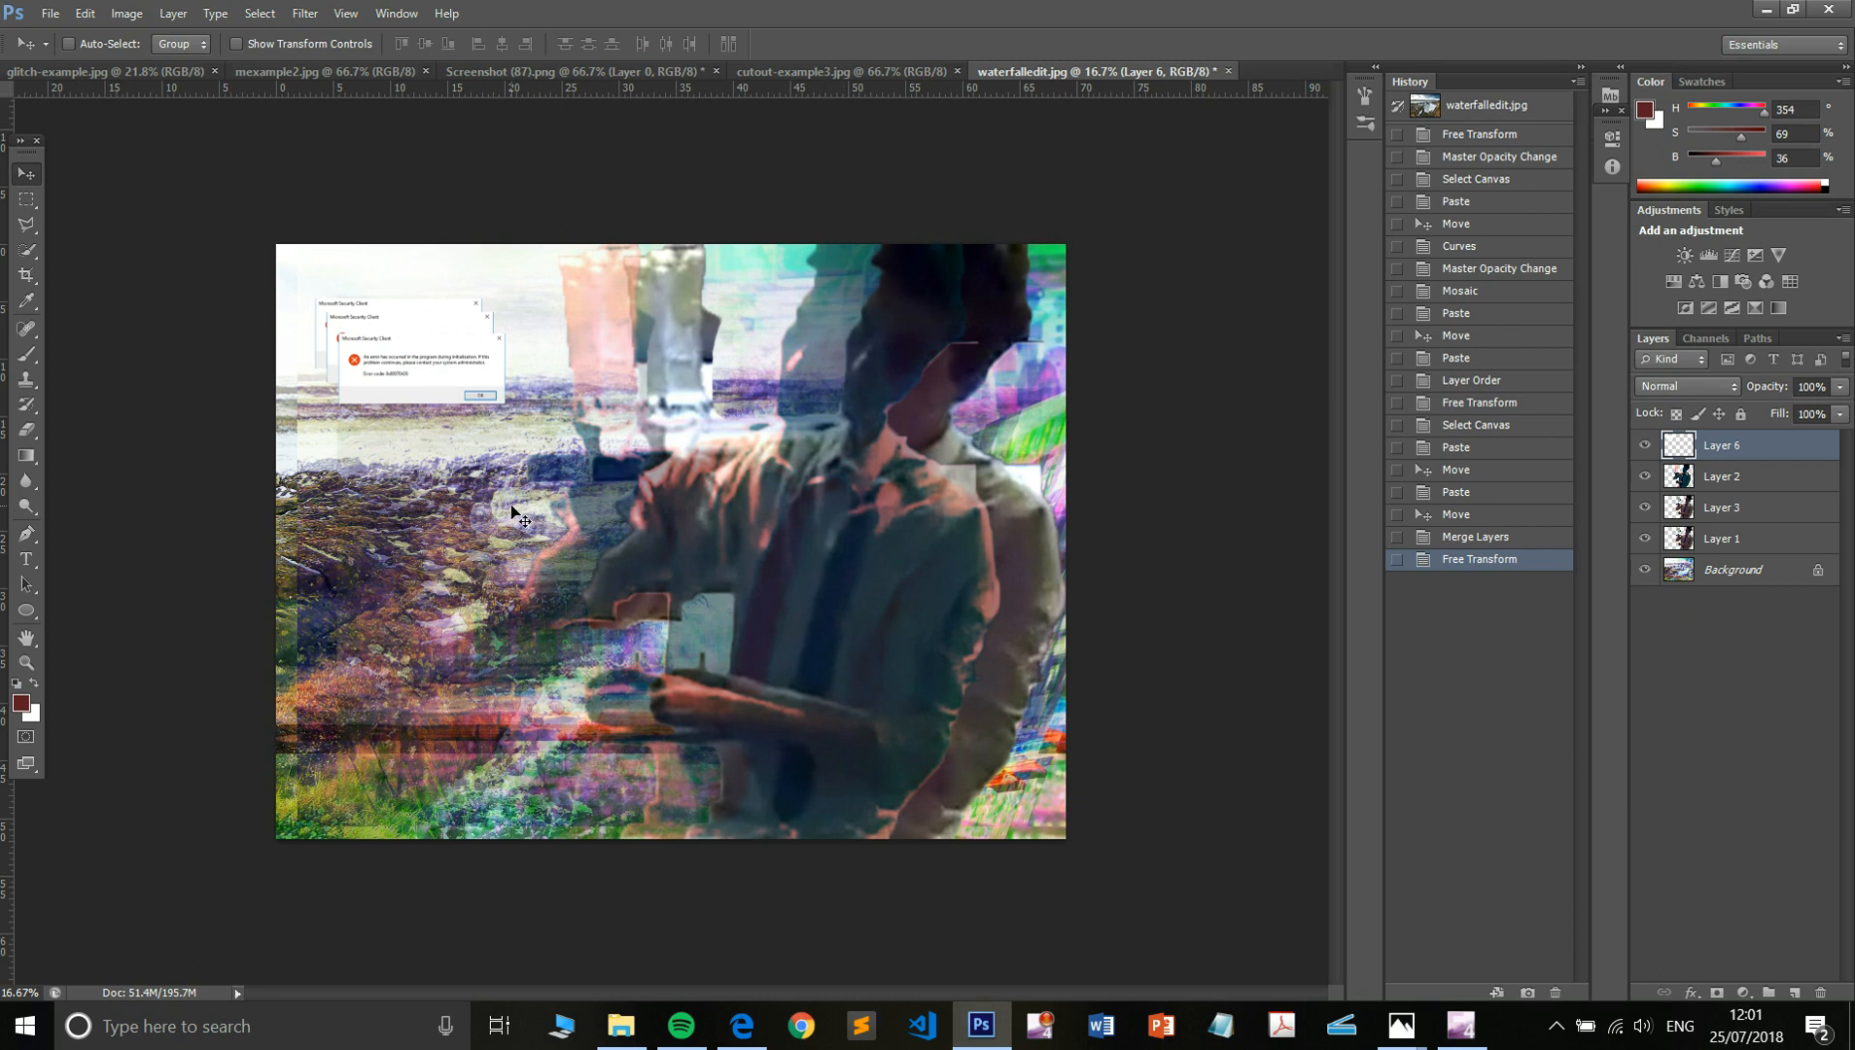
- Examine the finished glitch composite both close up and as a whole, including the error boxes and overlapping bartender cut-outs
{"action": "key", "text": "ctrl+plus"}
{"action": "key", "text": "ctrl+plus"}
{"action": "key", "text": "ctrl+plus"}
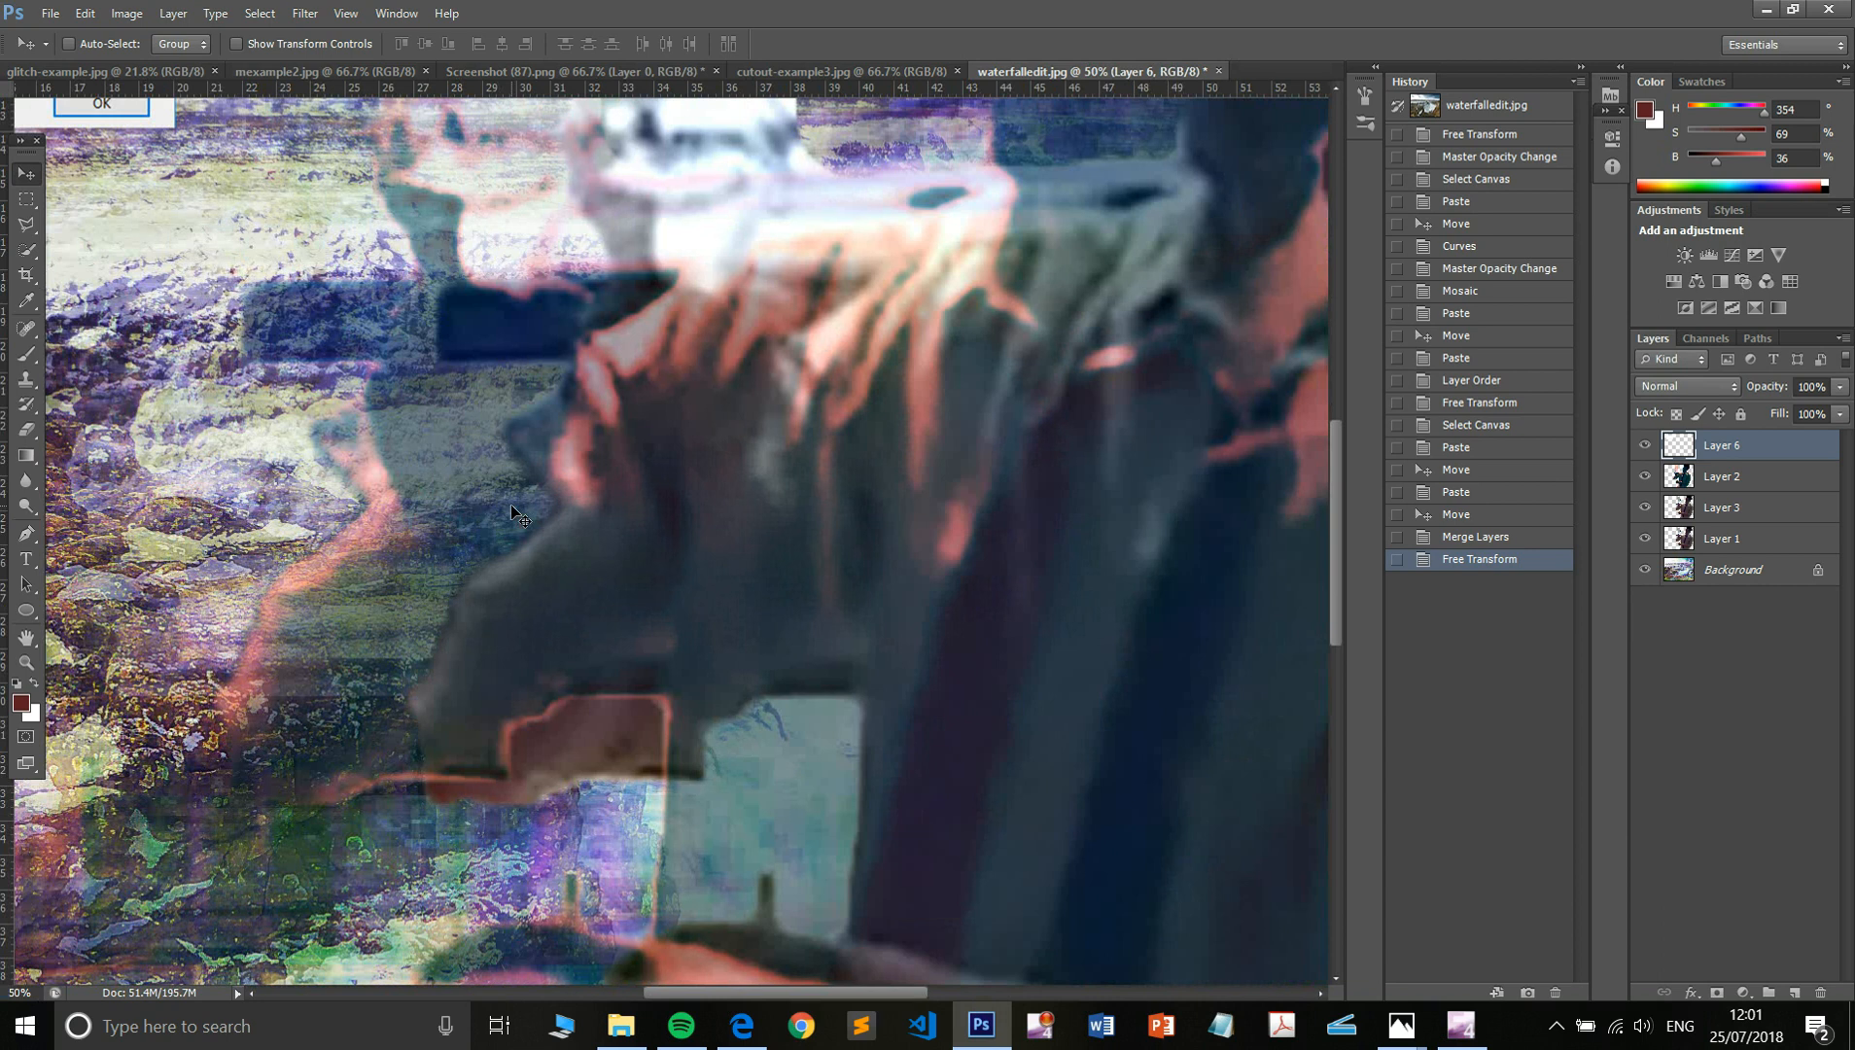
{"action": "key", "text": "ctrl+minus"}
{"action": "key", "text": "ctrl+minus"}
{"action": "key", "text": "ctrl+minus"}
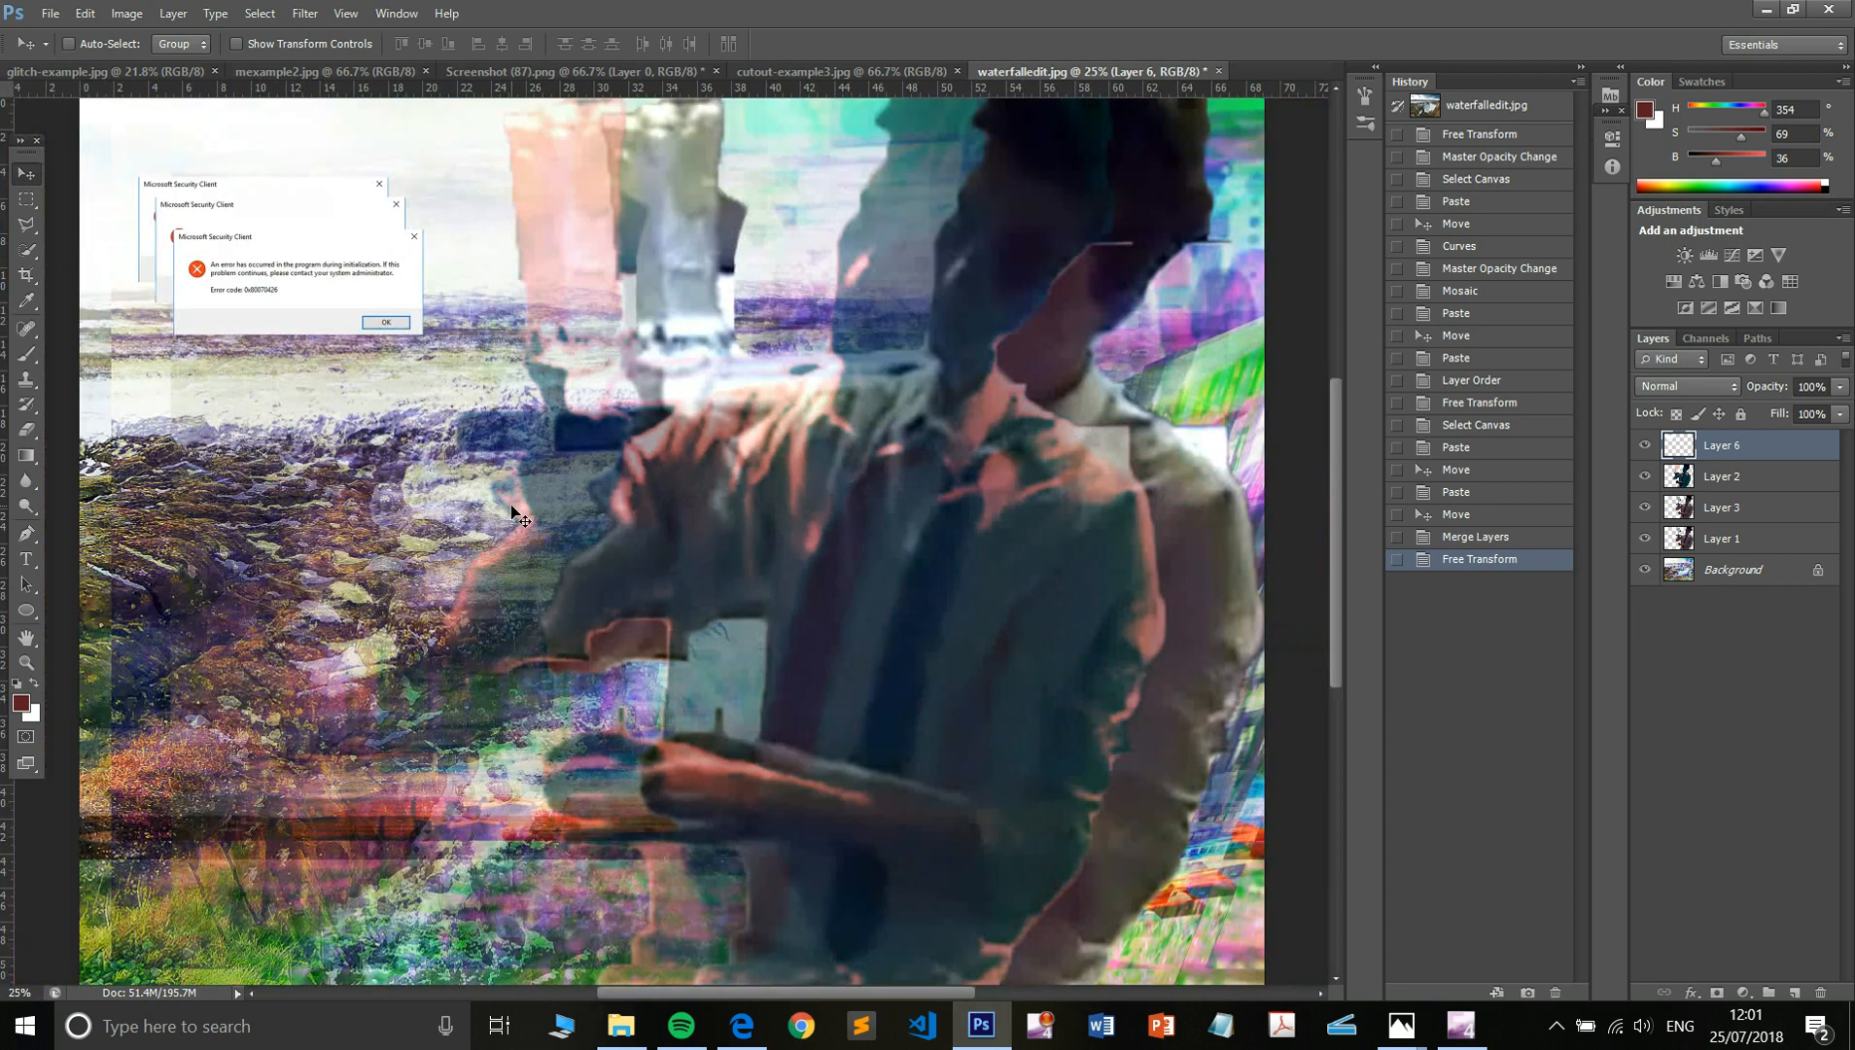
{"action": "key", "text": "ctrl+plus"}
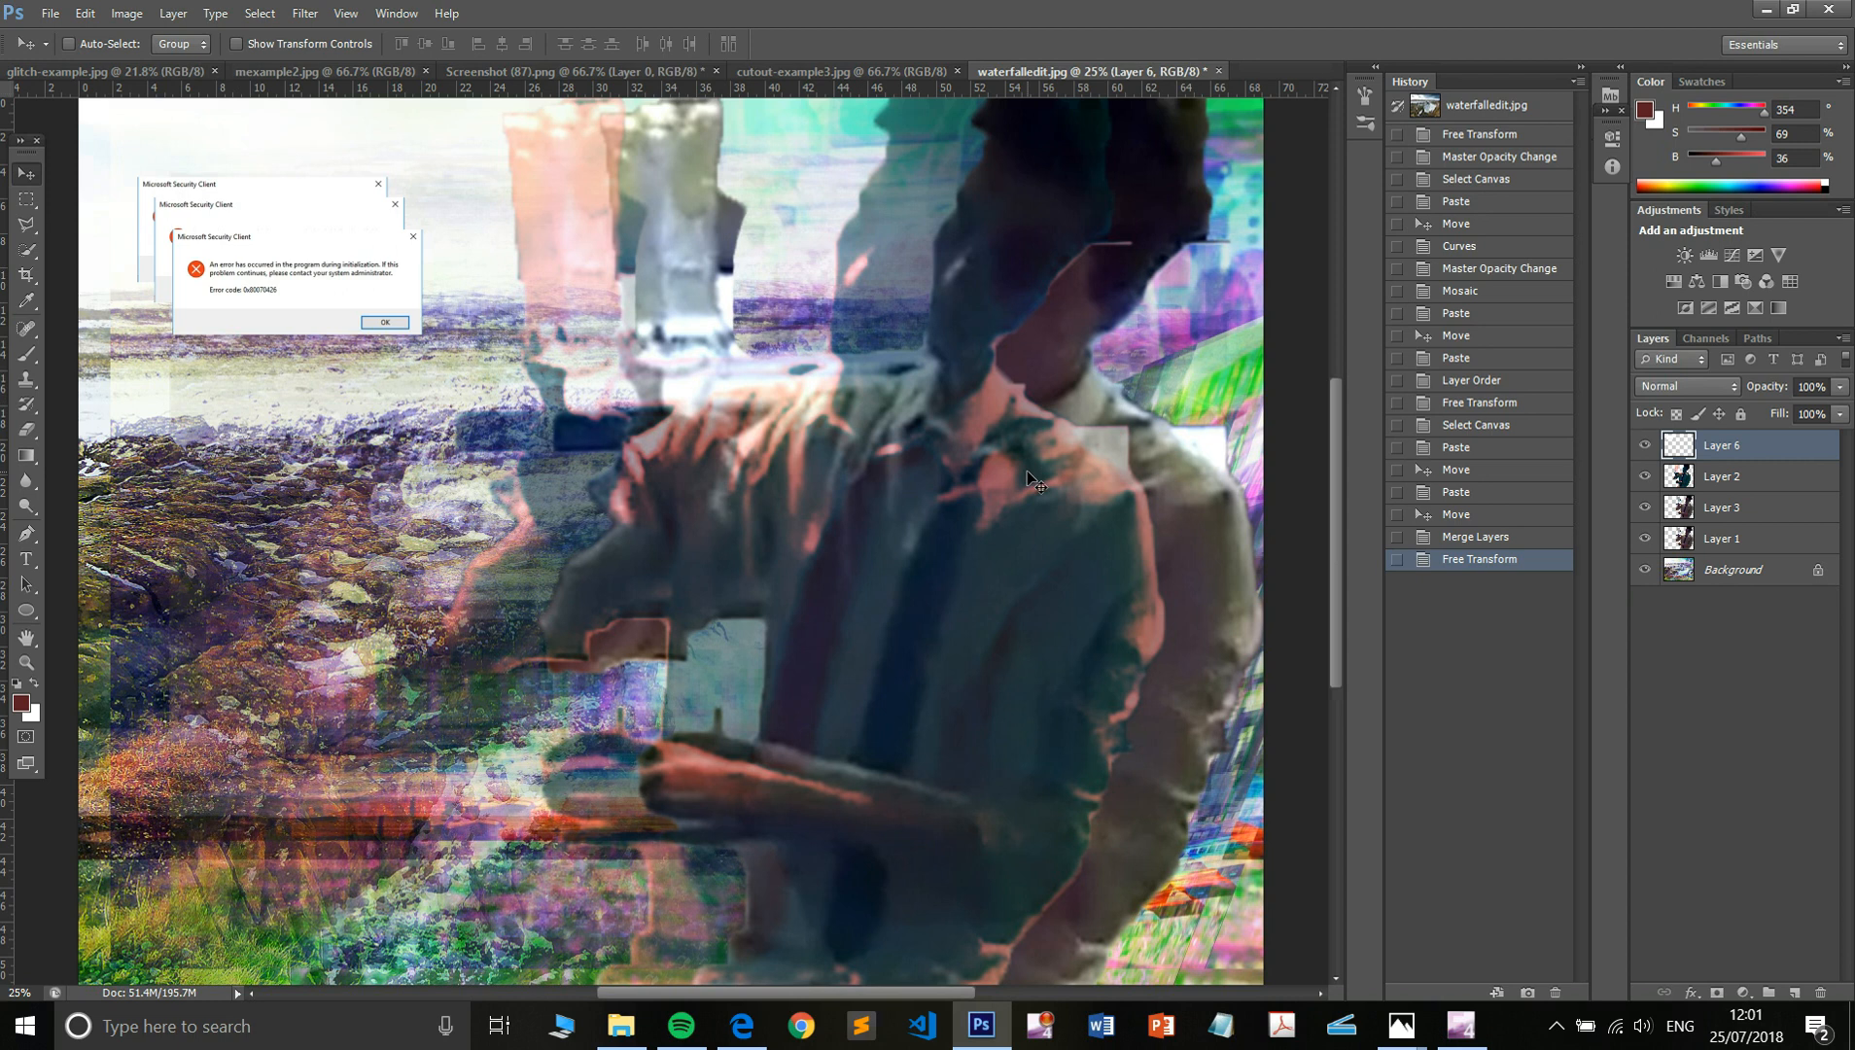
{"action": "key", "text": "ctrl+minus"}
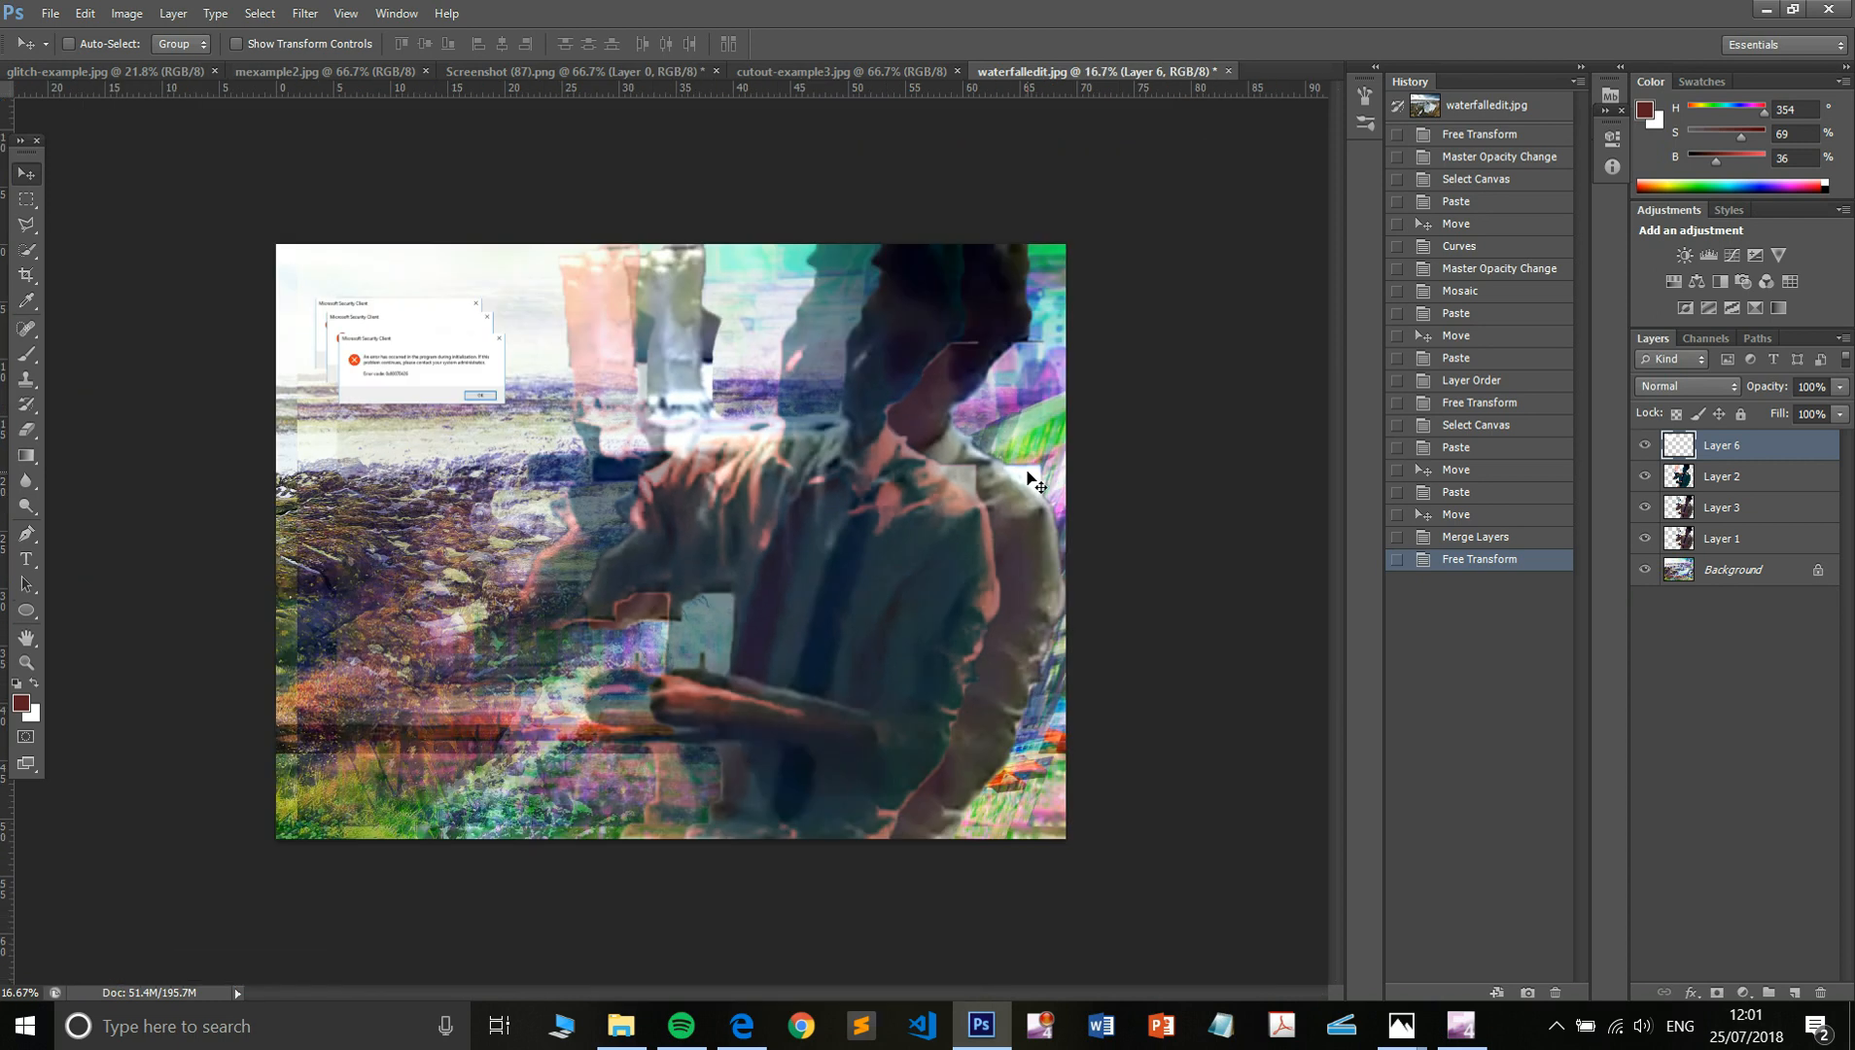
{"action": "key", "text": "ctrl+plus"}
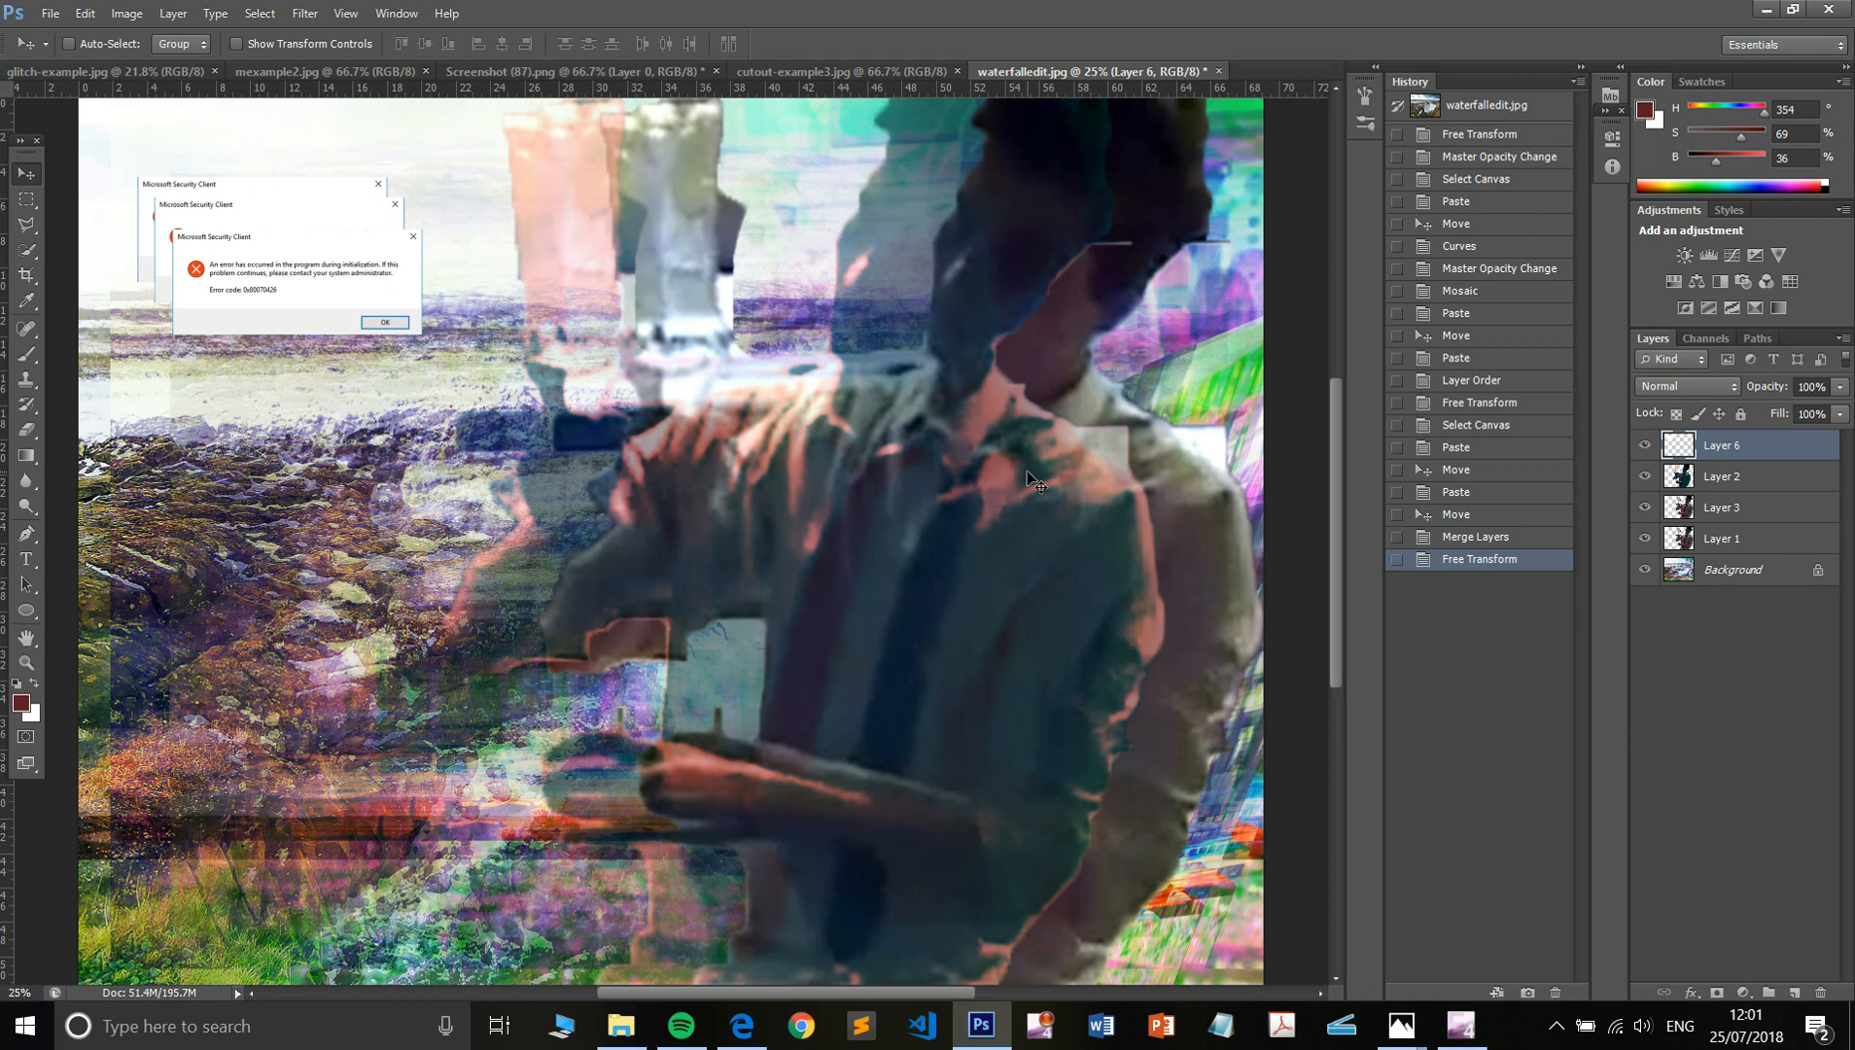